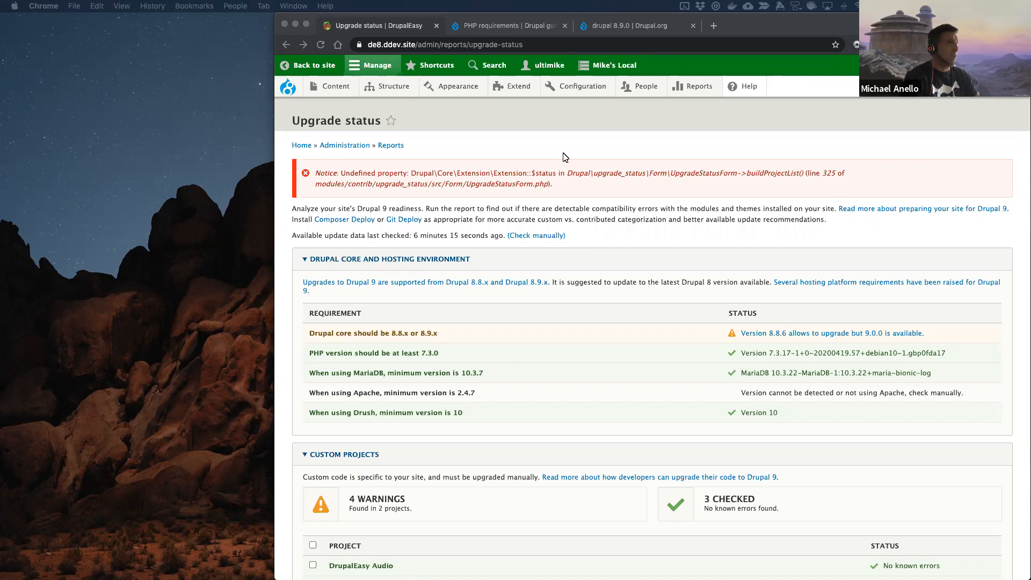
Step: Compare the site's PHP version in the Upgrade status report with the versions supported on Drupal's PHP requirements page, particularly 7.4
left_click(607, 141)
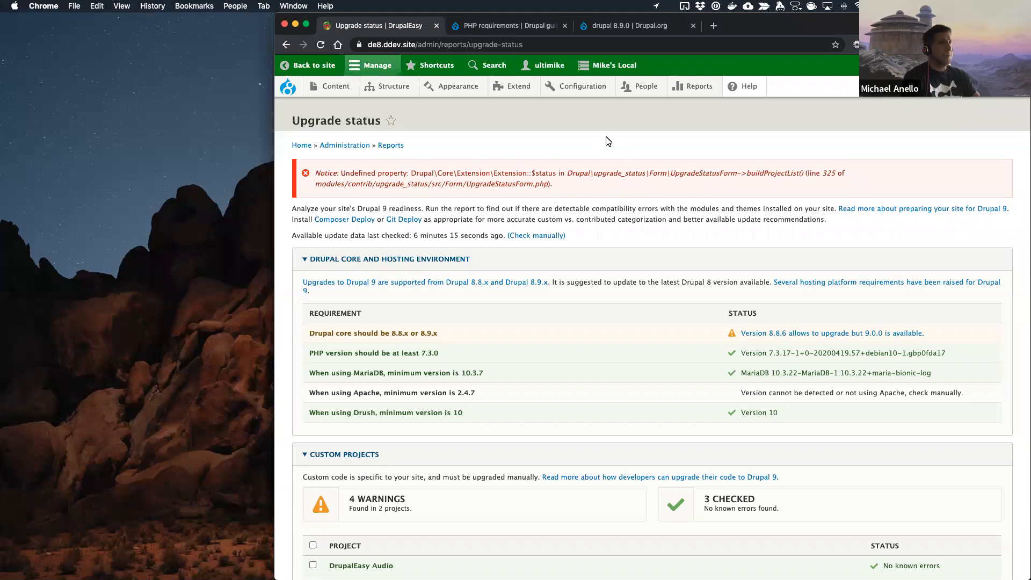
left_click(507, 32)
left_click_drag(407, 484, 419, 485)
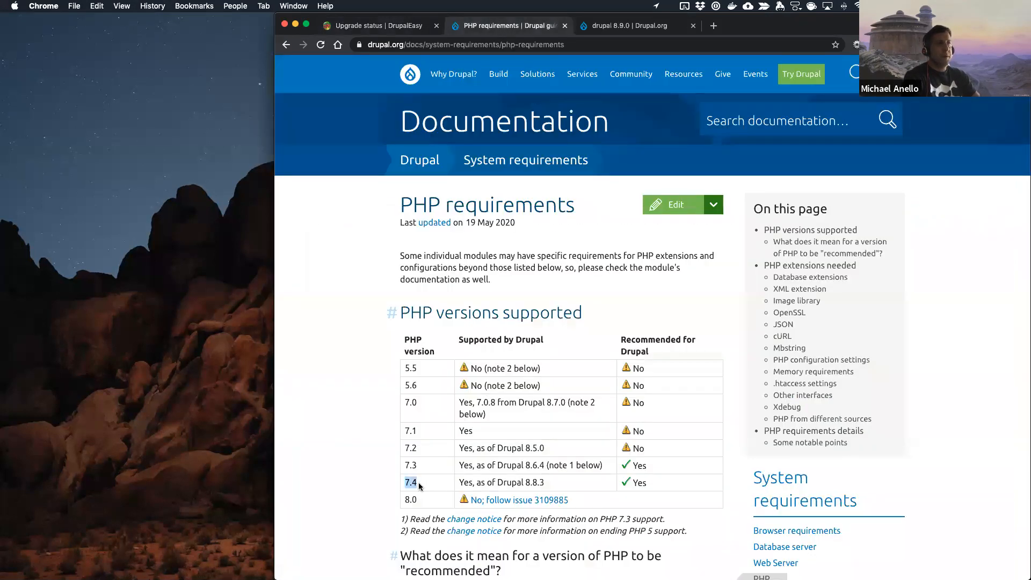
scroll(421, 486, "down", 3)
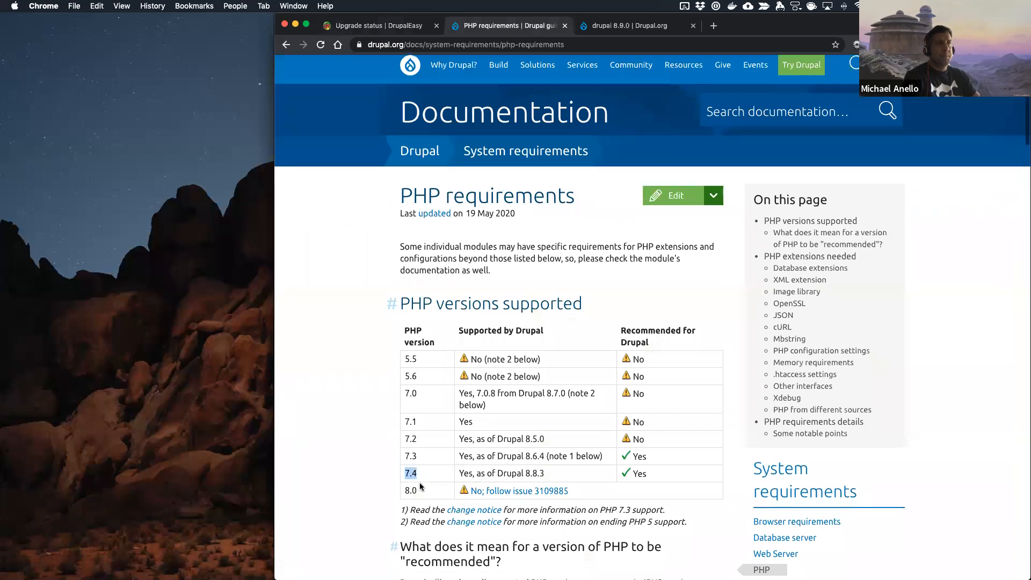
left_click_drag(526, 392, 538, 393)
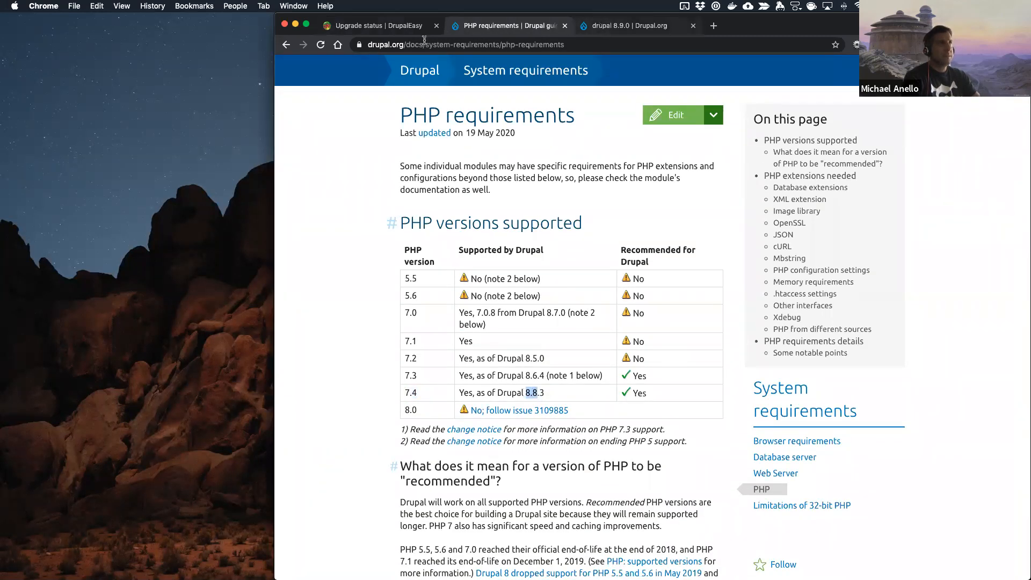
left_click(379, 25)
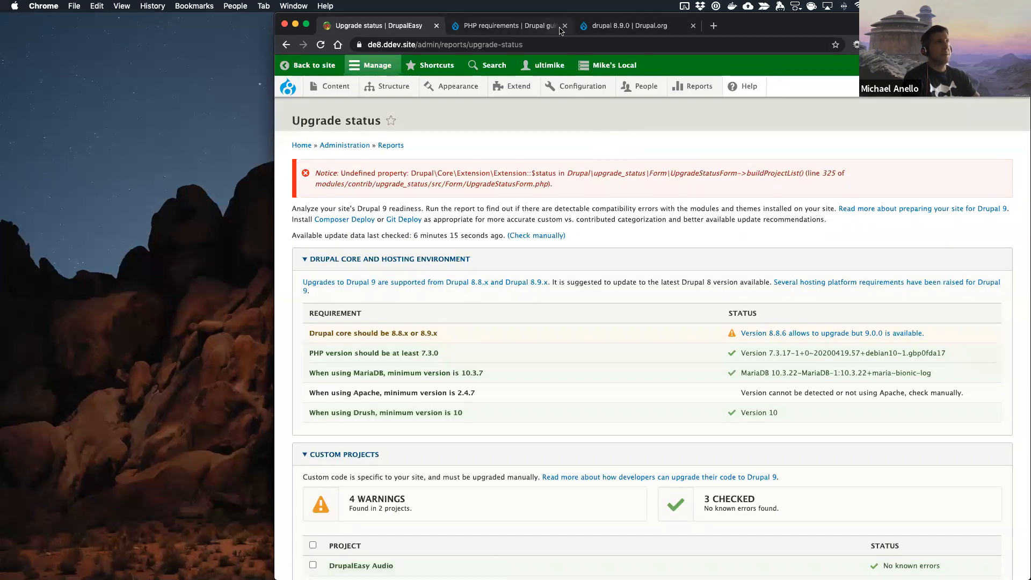
left_click(538, 27)
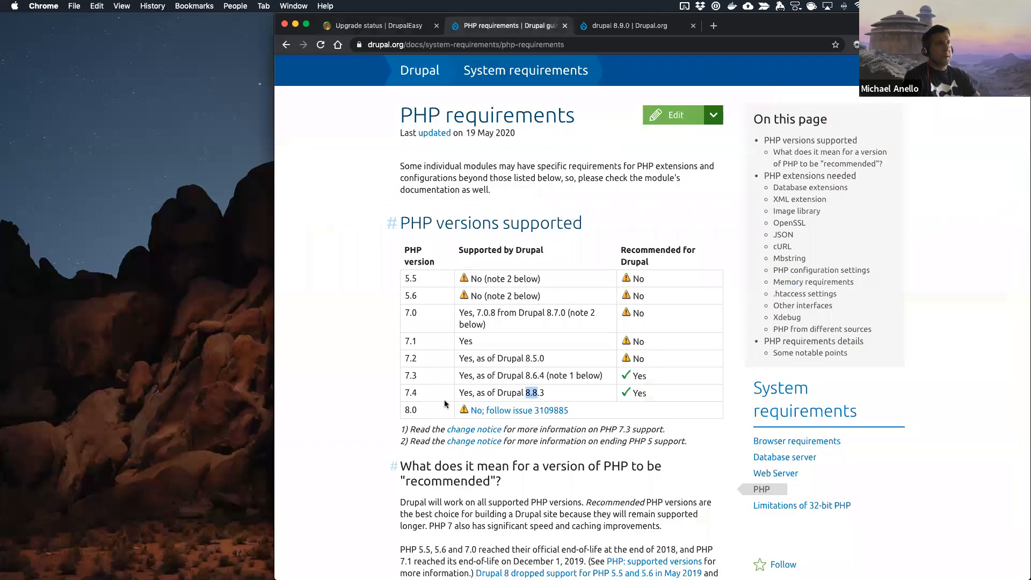
left_click_drag(404, 393, 420, 397)
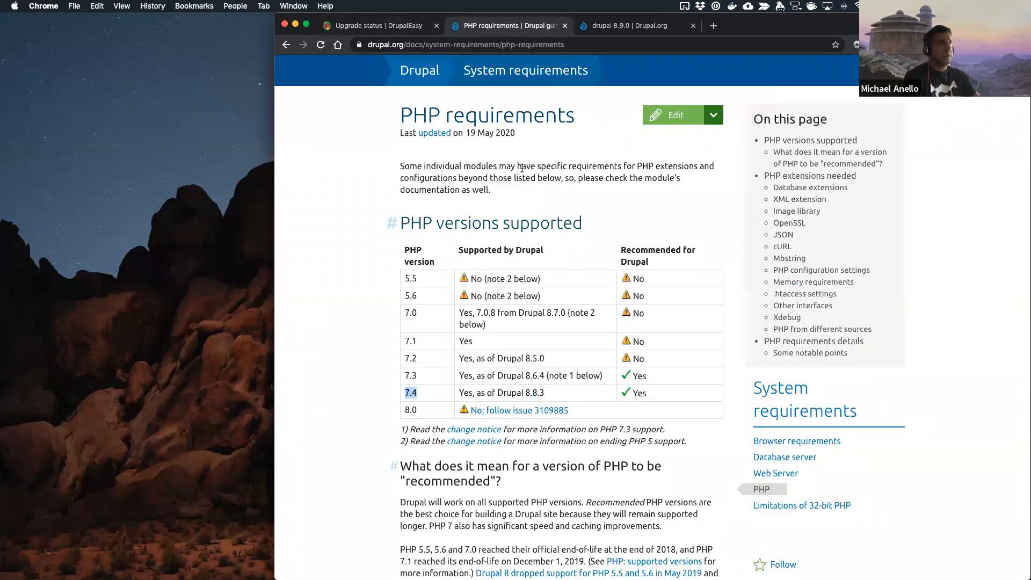
Step: Switch to the code editor and open config.yaml from the .ddev folder to check which PHP versions it can use
key("ctrl+Right")
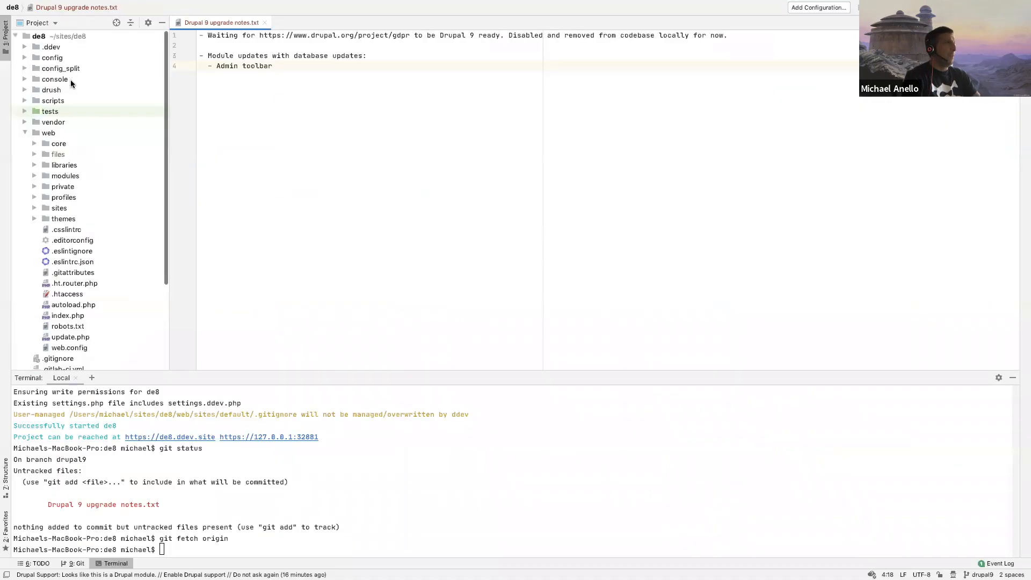
left_click(24, 47)
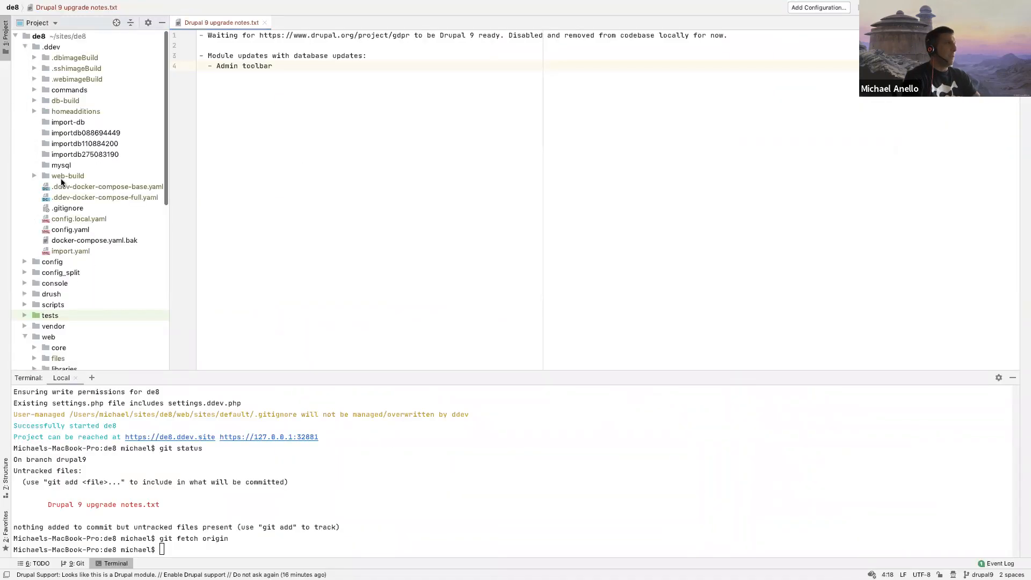
double_click(67, 230)
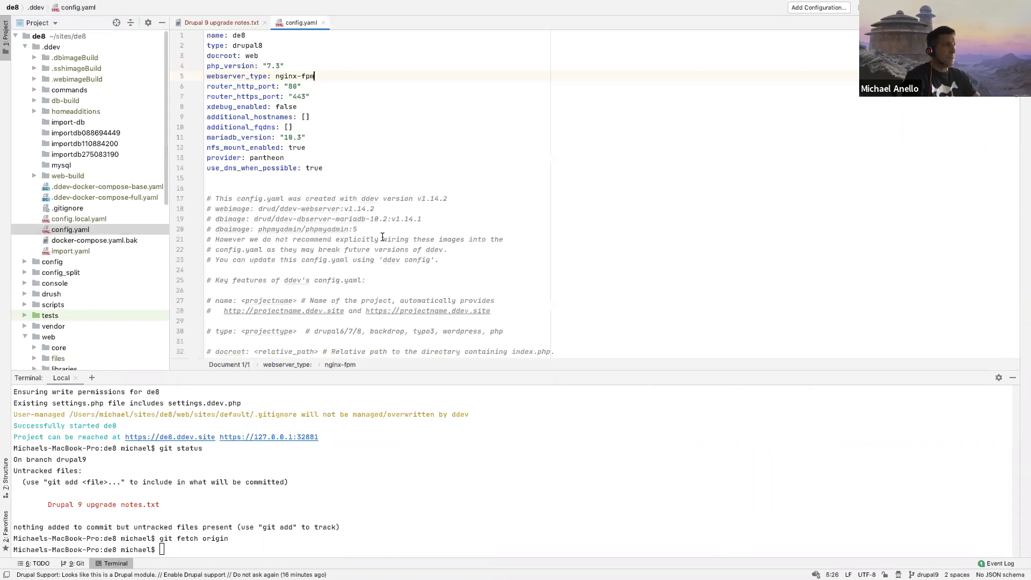
scroll(383, 237, "down", 5)
left_click(577, 238)
scroll(613, 216, "up", 5)
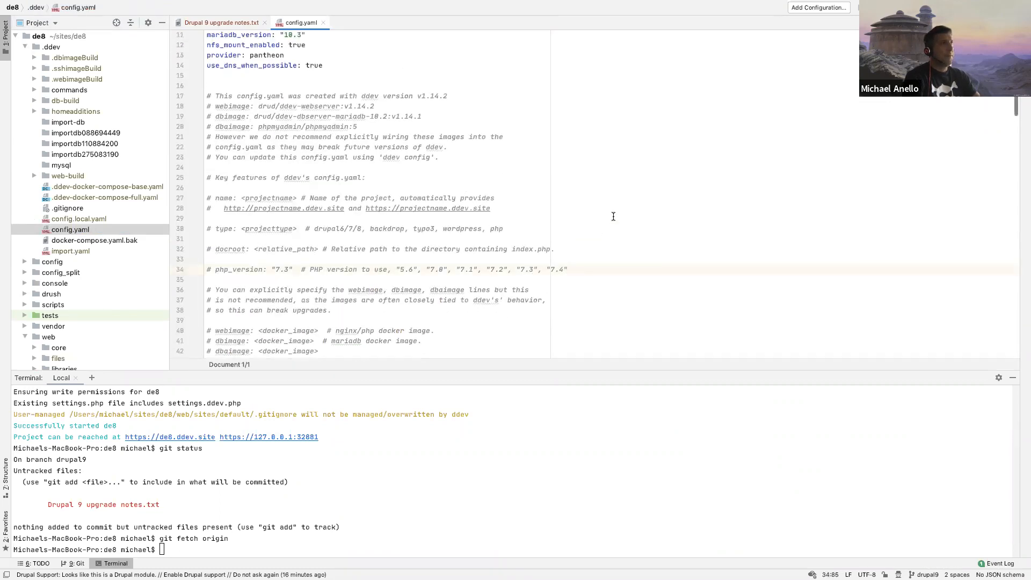
Step: Switch to Chrome, search the web for "pantheon.io support php 7.4" and open Pantheon's Upgrade PHP Versions documentation
key("ctrl+Left")
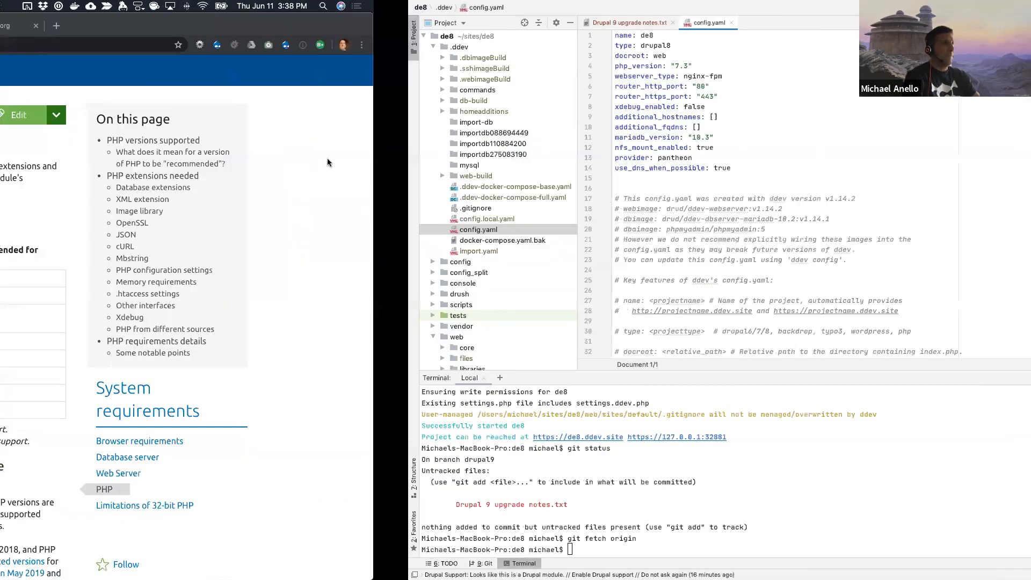
key("ctrl+t")
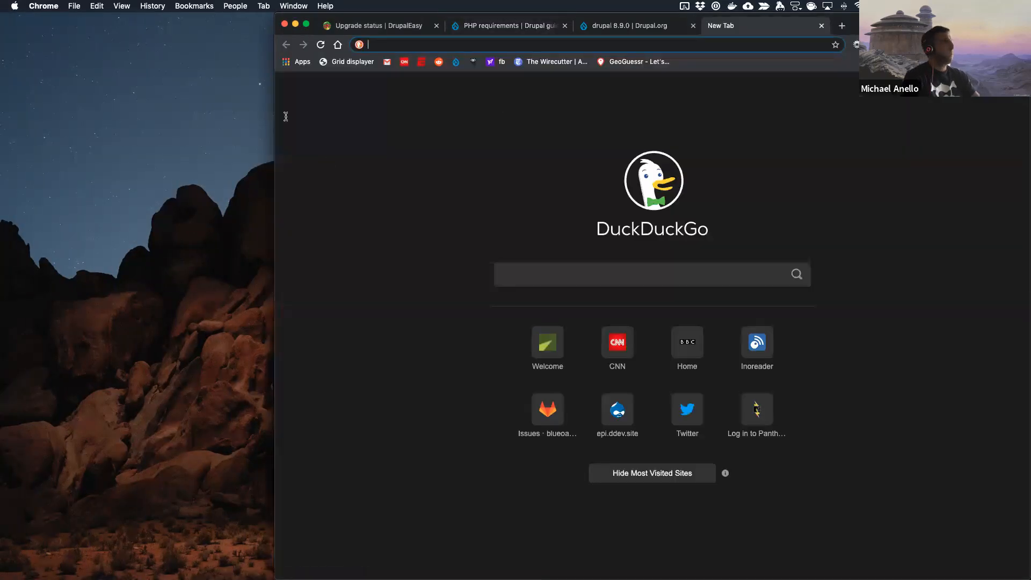
key("ctrl+w")
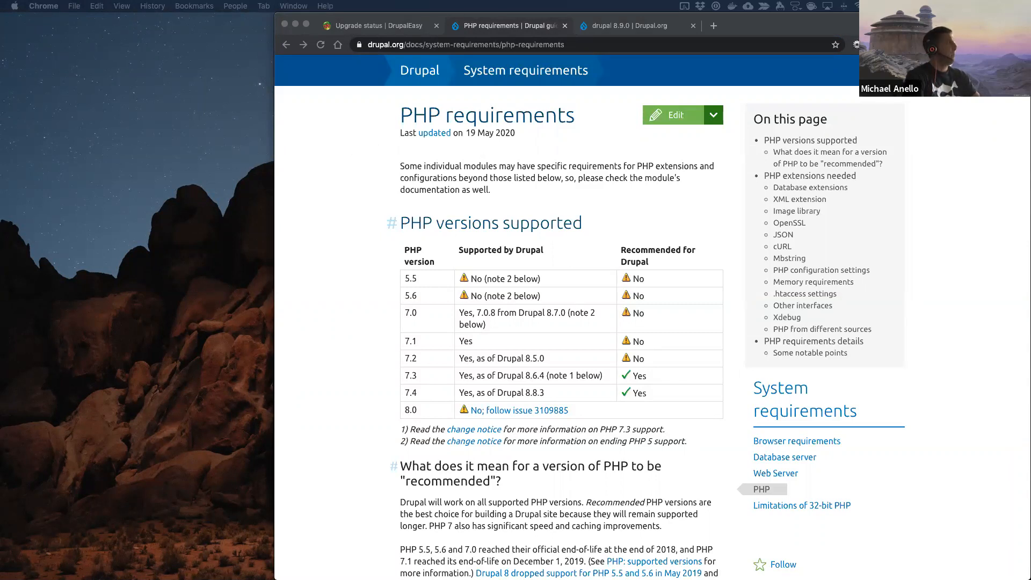
key("super+t")
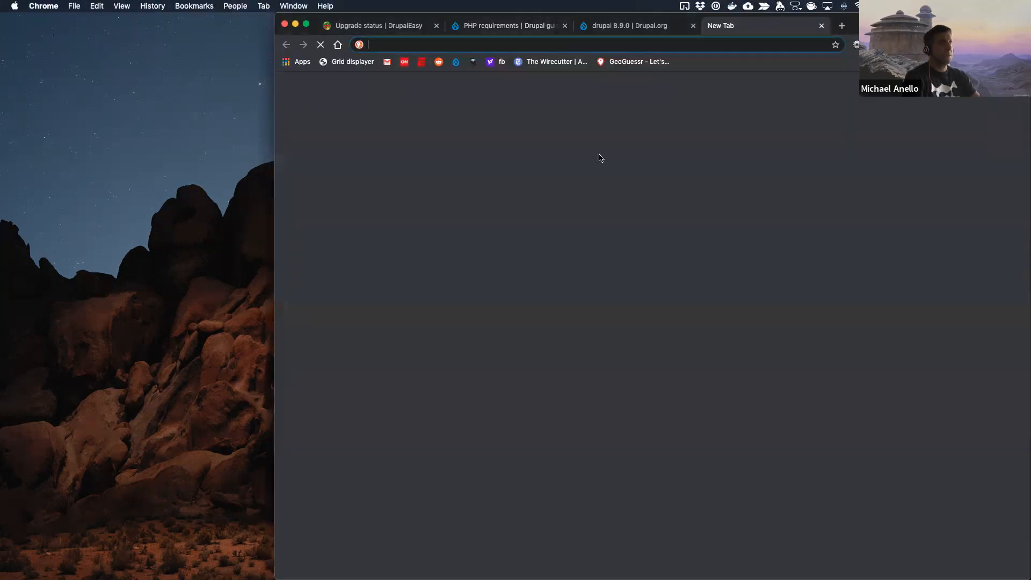
type("pantheon.io")
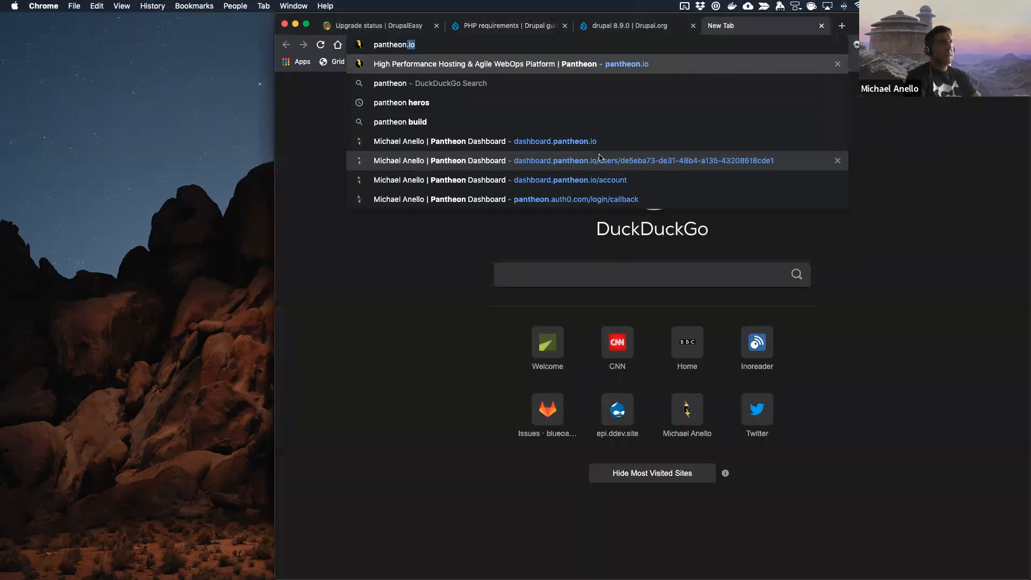
type(" support")
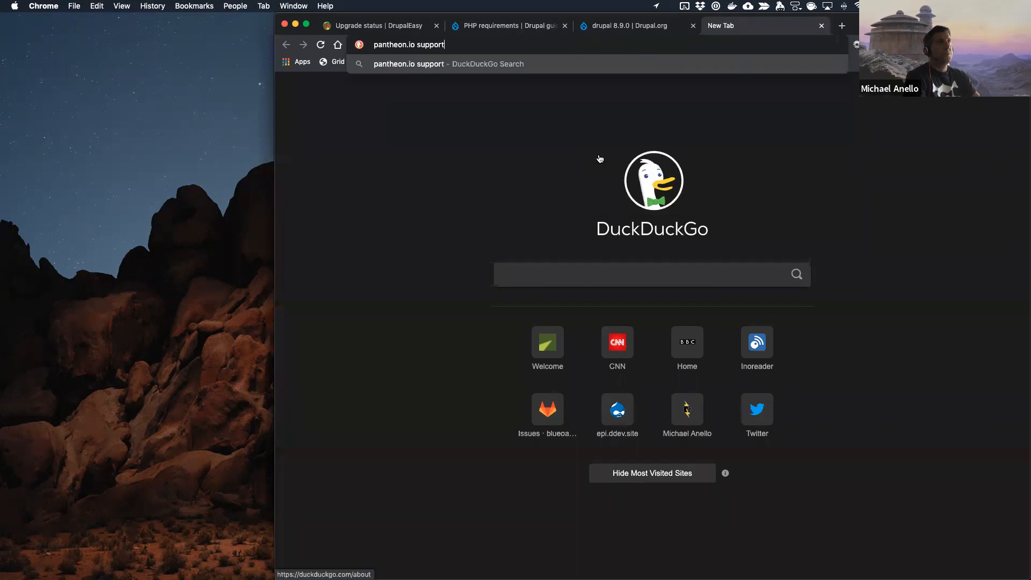
type(" php 7.")
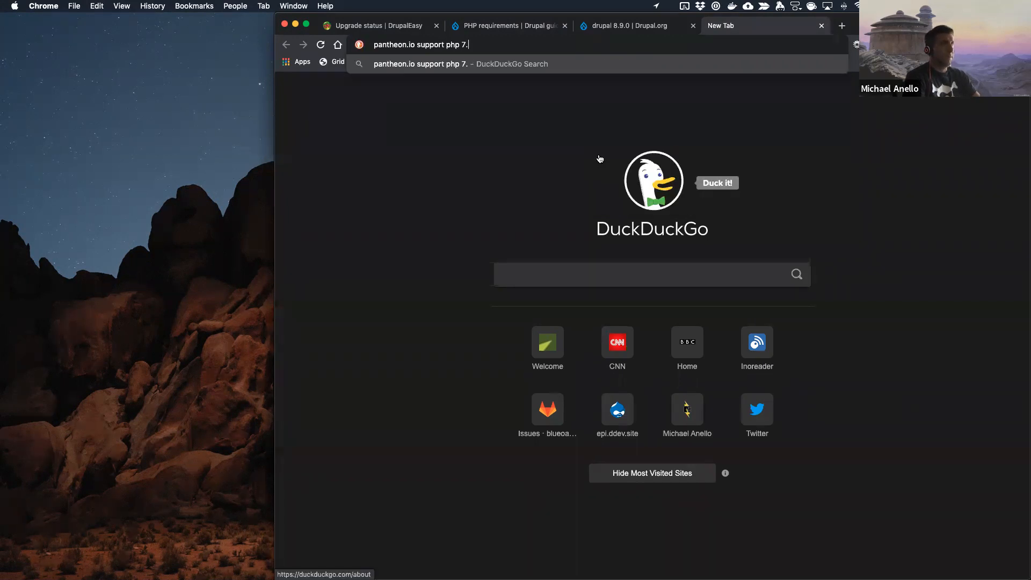
type("4")
key("Return")
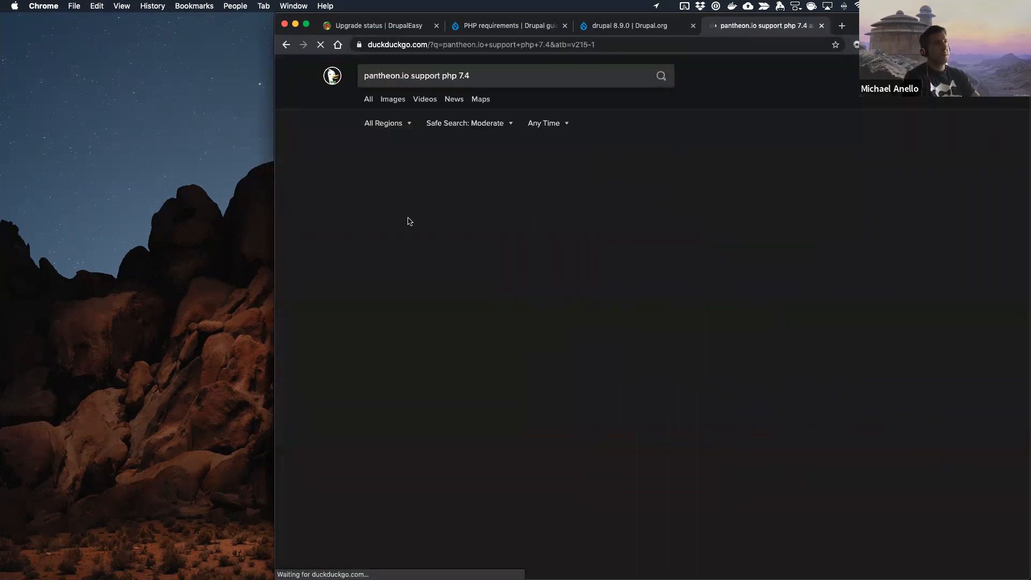
left_click(463, 155)
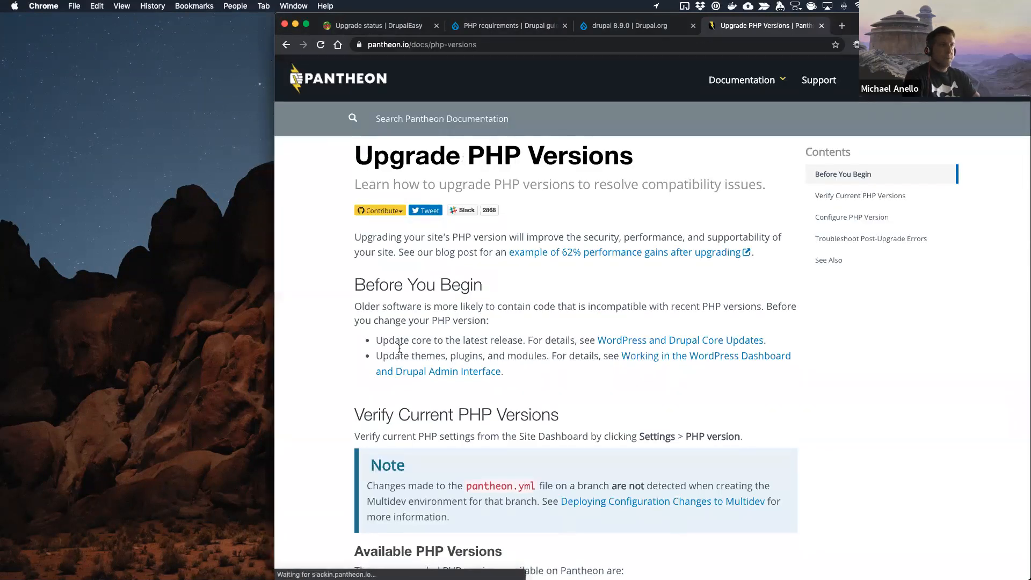
Step: Check the PHP versions available on Pantheon, and close the Pantheon and PHP requirements pages to return to Upgrade status
scroll(400, 349, "down", 3)
scroll(400, 349, "down", 2)
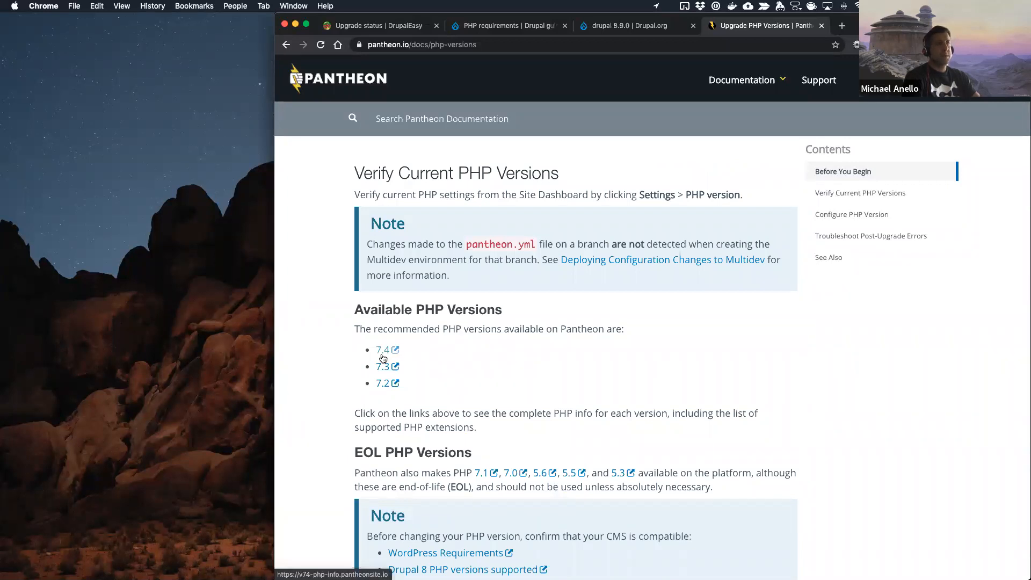
scroll(569, 231, "up", 5)
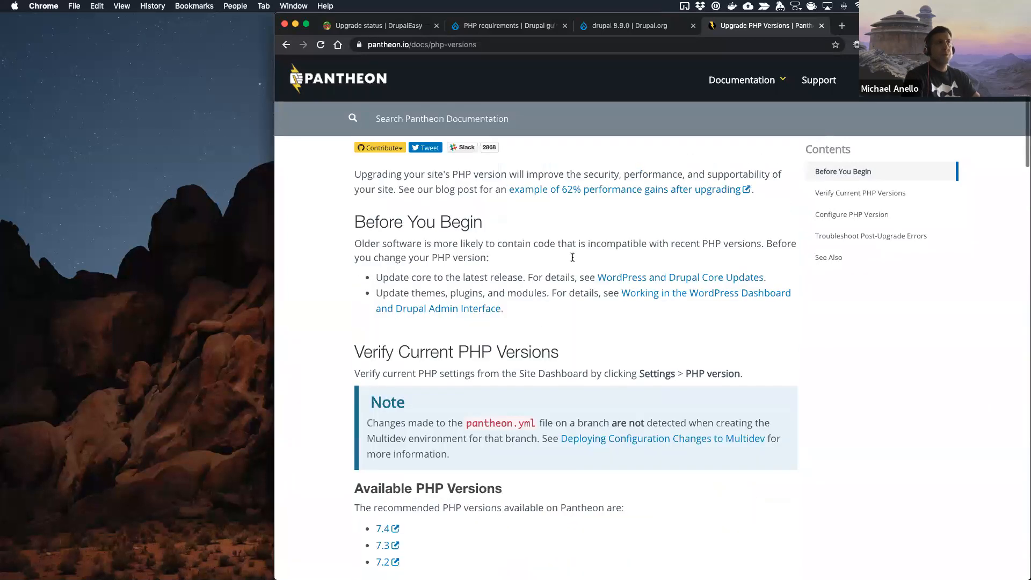
key("super+w")
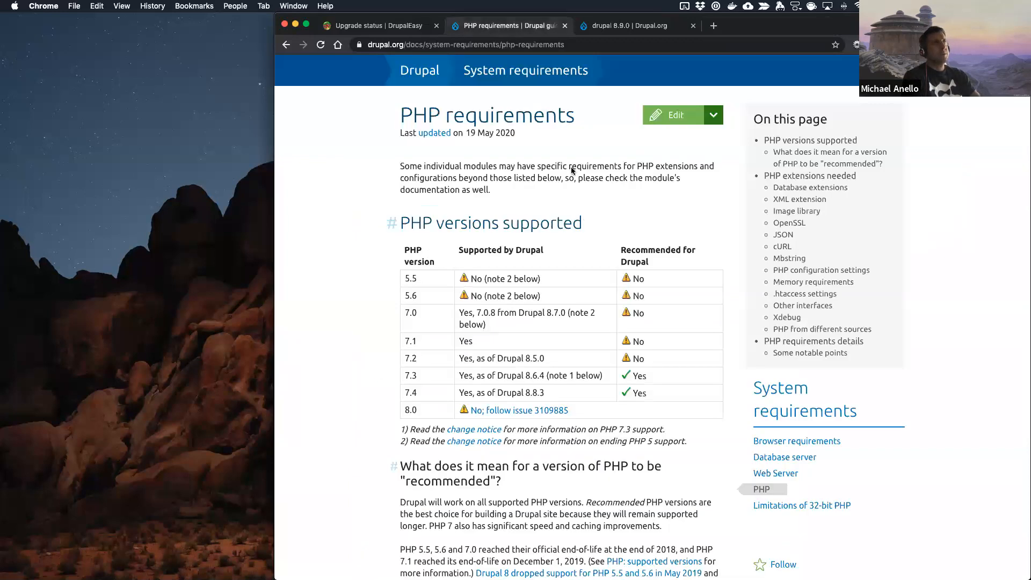
left_click(566, 26)
left_click(400, 27)
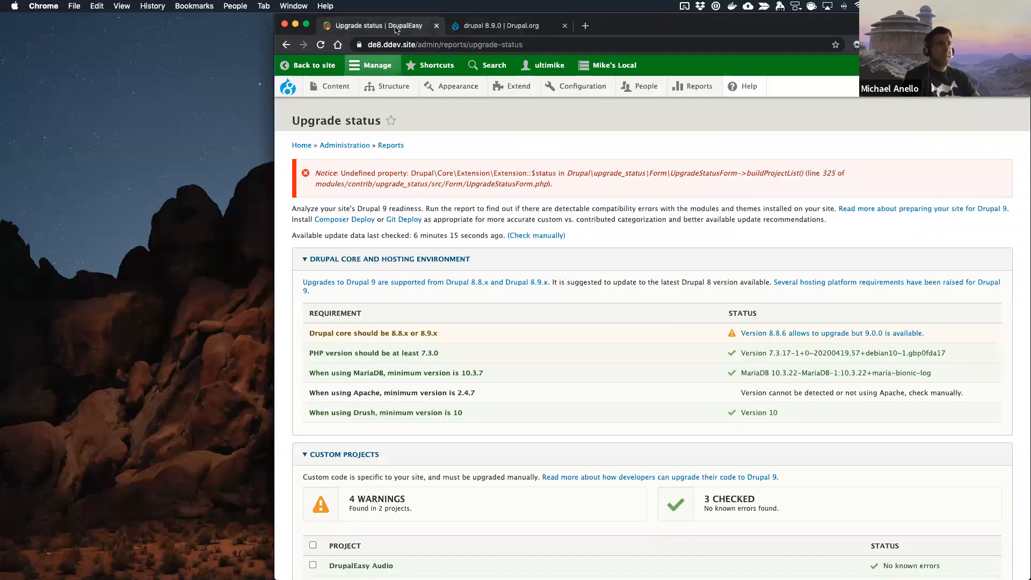
Step: Switch to the code editor, set php_version to "7.4" in .ddev/config.yaml and close the file
key("super+Tab")
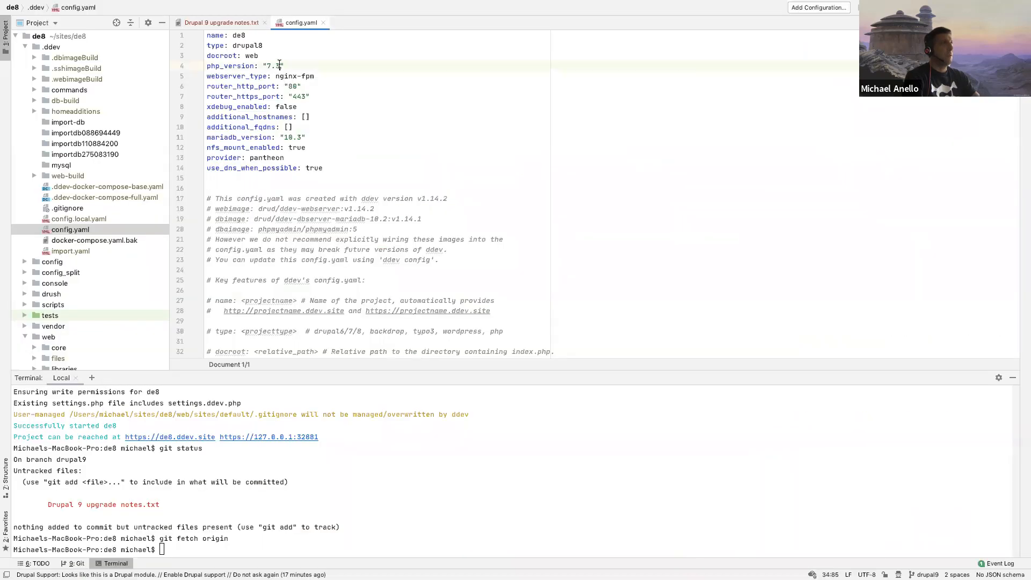
left_click(279, 65)
key("BackSpace")
type("4")
key("Up")
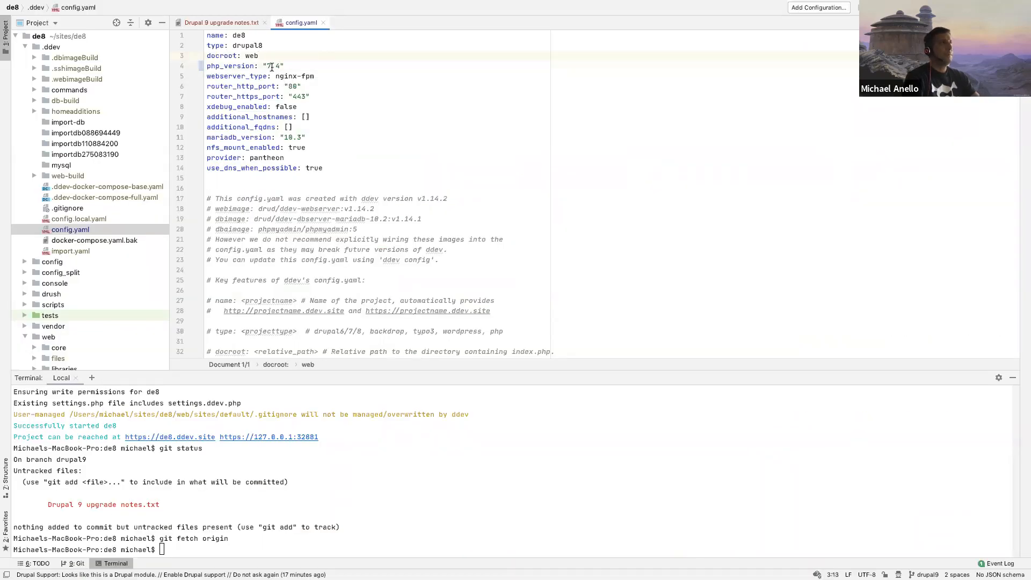
key("super+w")
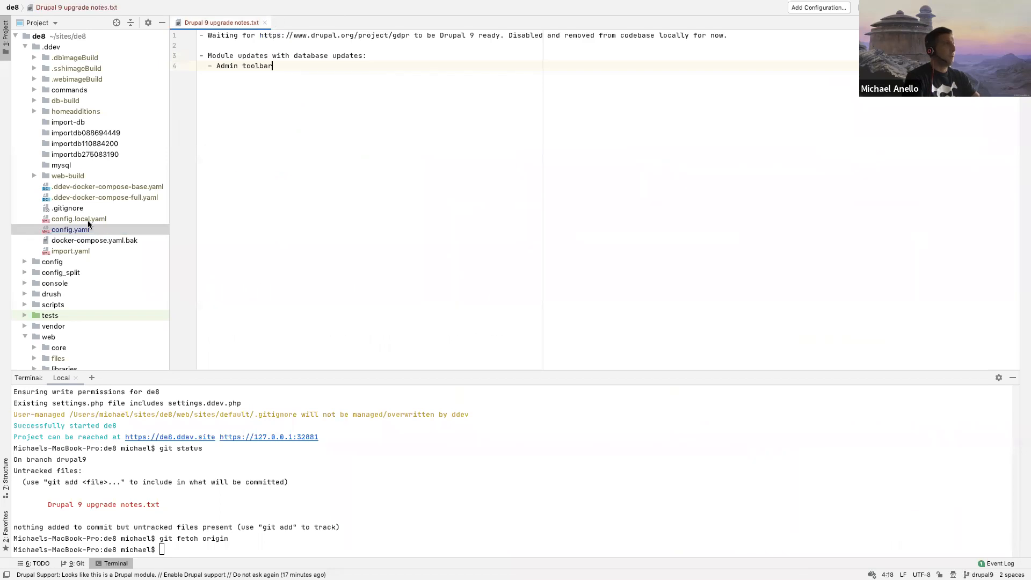
Step: Open pantheon.yml from the project root, set its php_version to 7.4 and close the file
scroll(89, 224, "down", 10)
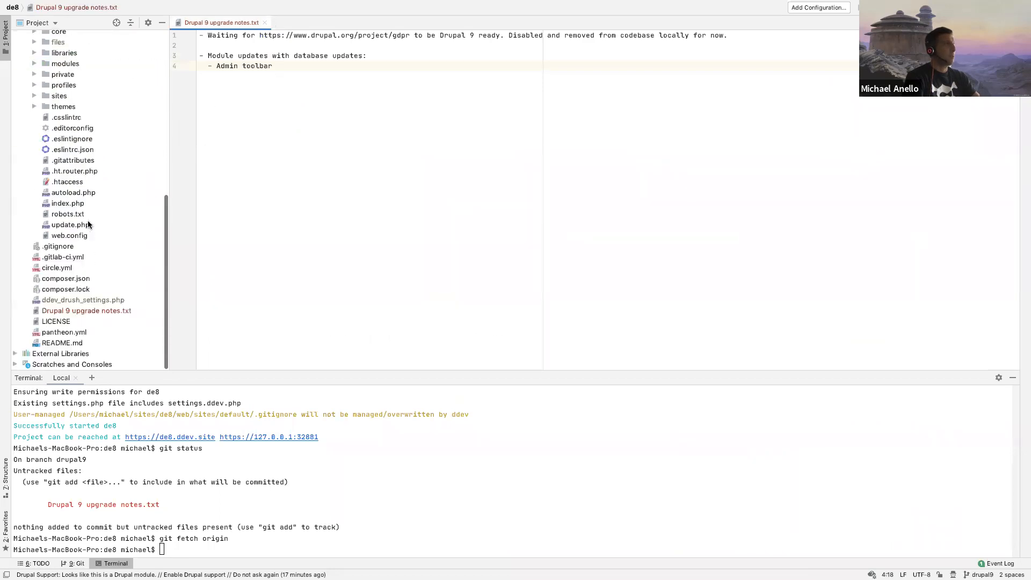
double_click(64, 332)
left_click(275, 55)
key("BackSpace")
type("4")
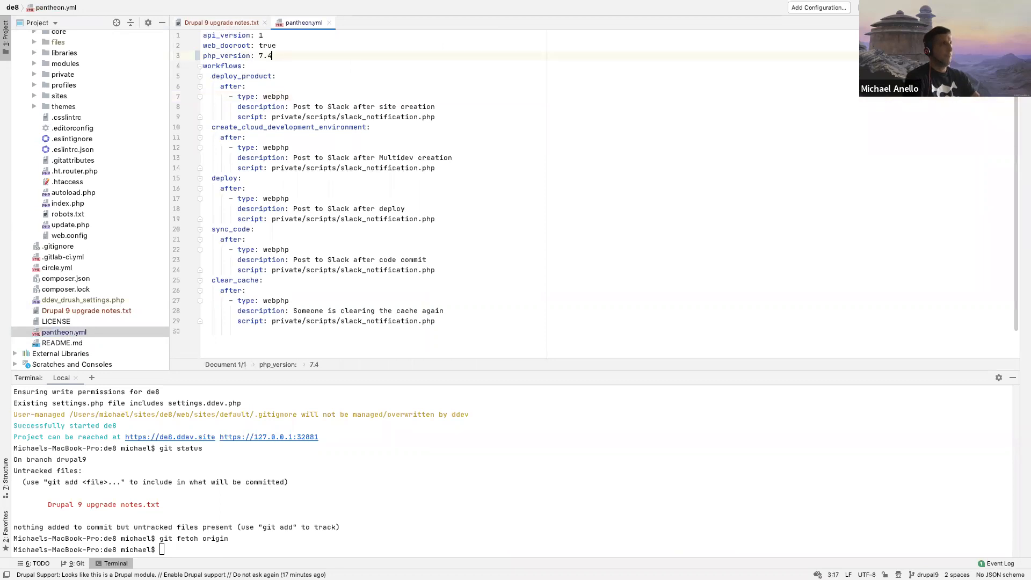
key("super+w")
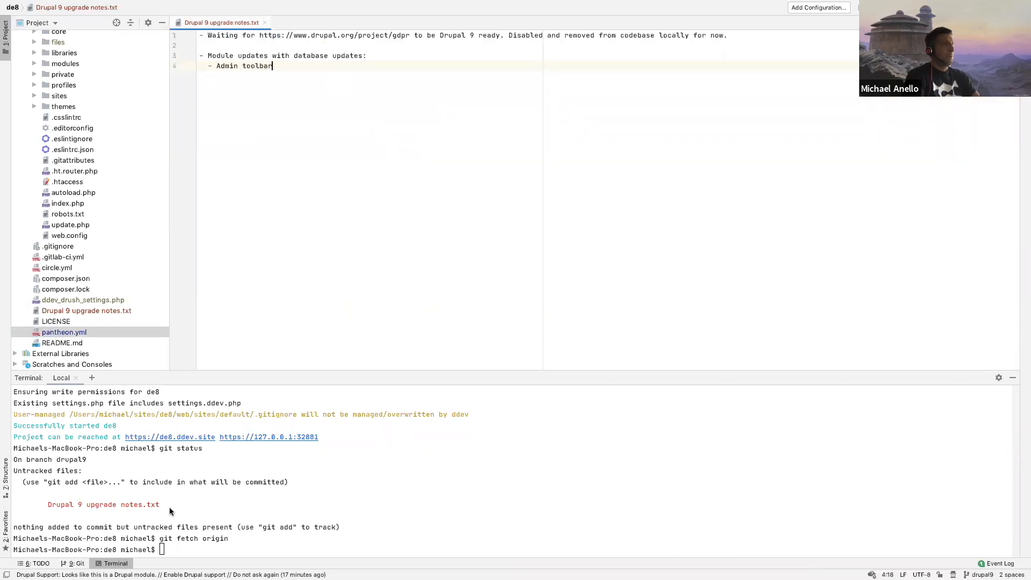
Step: Restart the local development environment by running ddev restart in the terminal
type("dd")
key("BackSpace")
key("BackSpace")
left_click(364, 491)
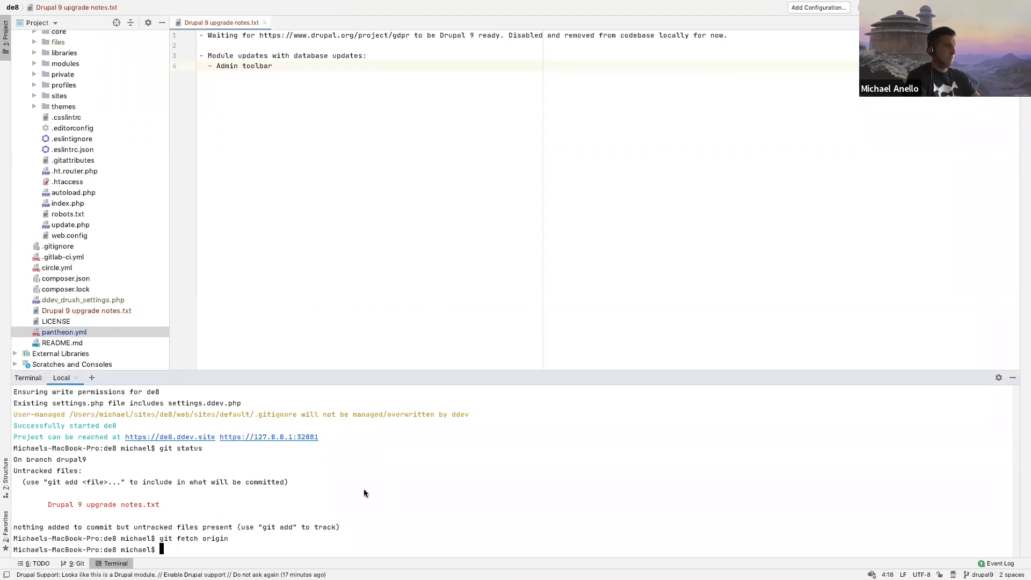
type("ddev res")
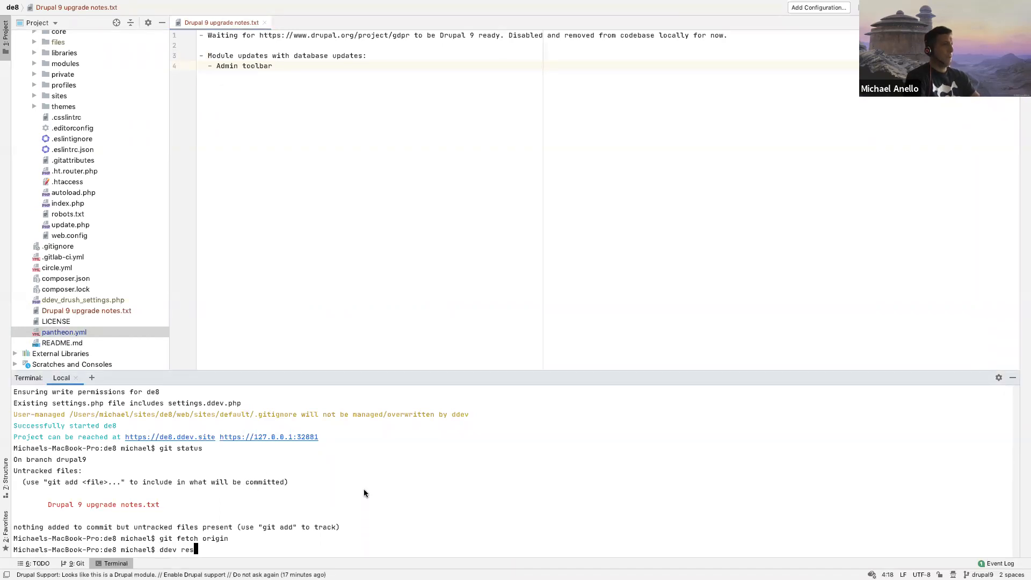
type("tart")
key("Return")
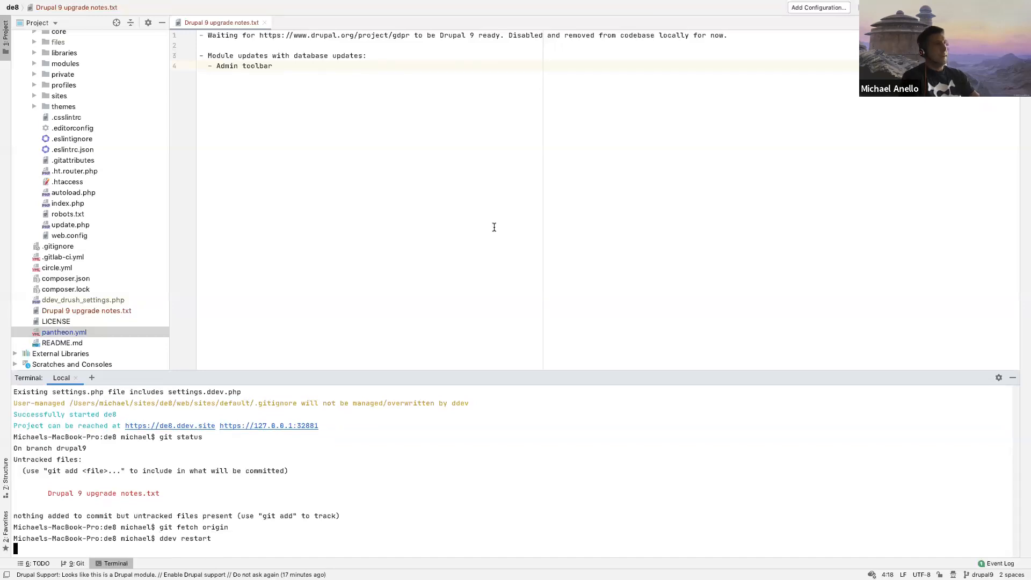
Step: Switch to Chrome and show the drupal 8.9.0 release page on Drupal.org
key("ctrl+Left")
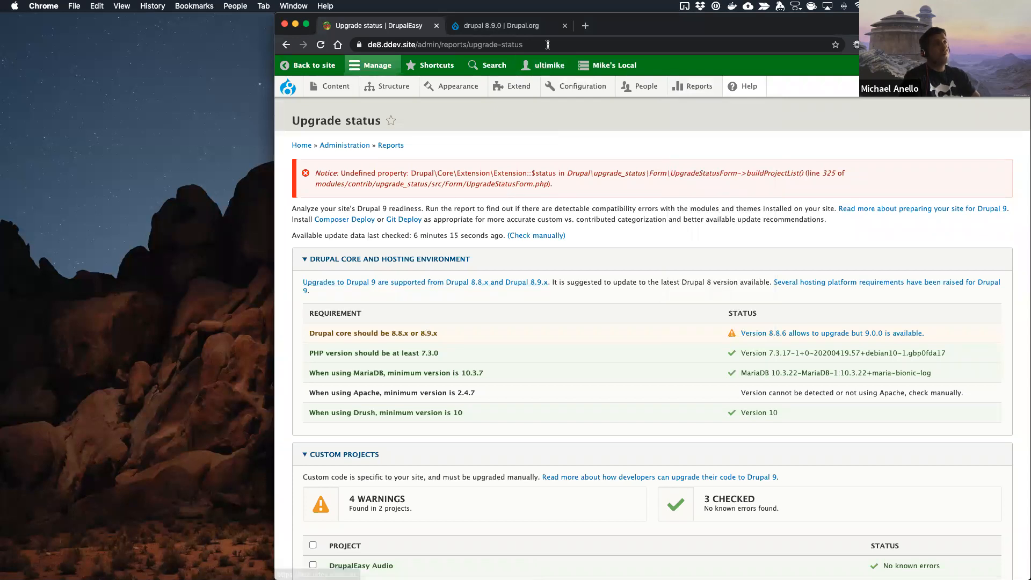
left_click(503, 25)
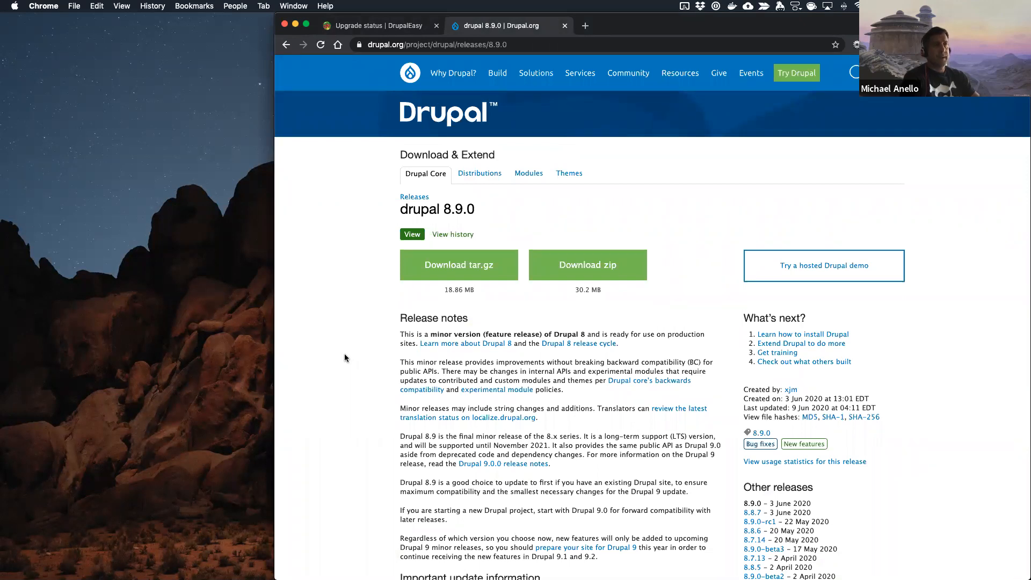
Step: Read through the drupal 8.9.0 release notes, including the update information, dependency changes and known issues, and close the release page
scroll(345, 358, "down", 5)
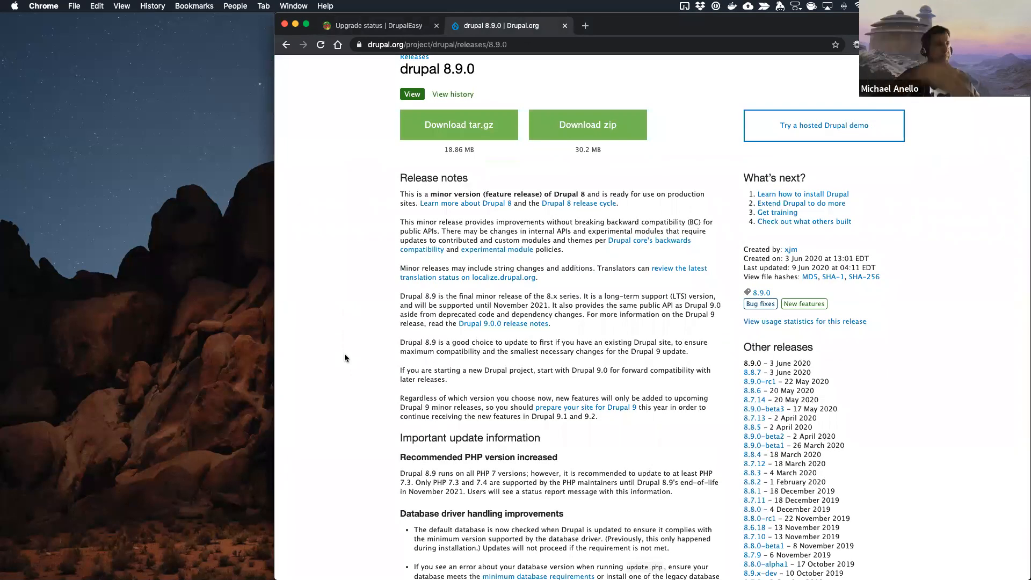
scroll(345, 359, "down", 5)
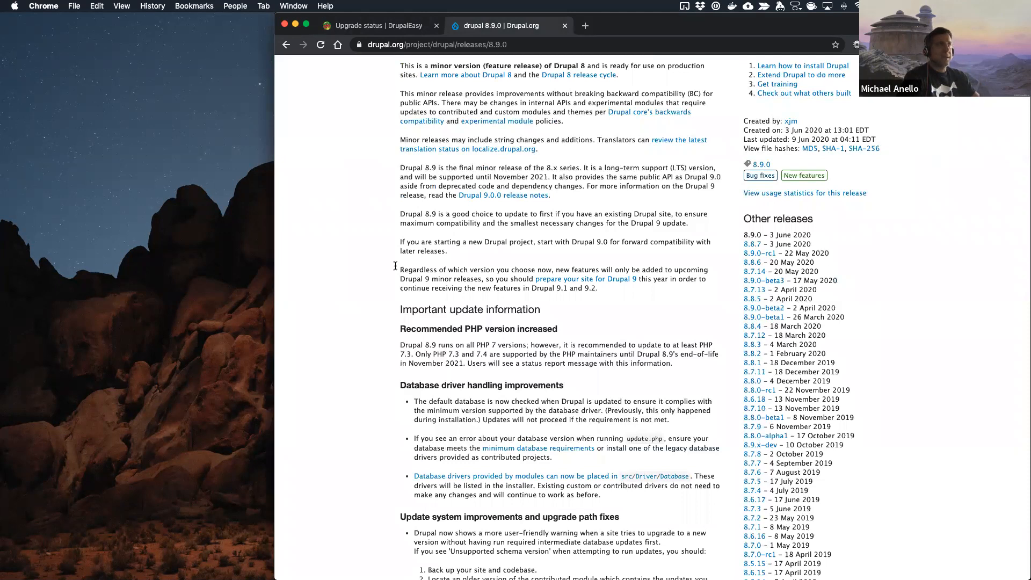
scroll(395, 266, "up", 3)
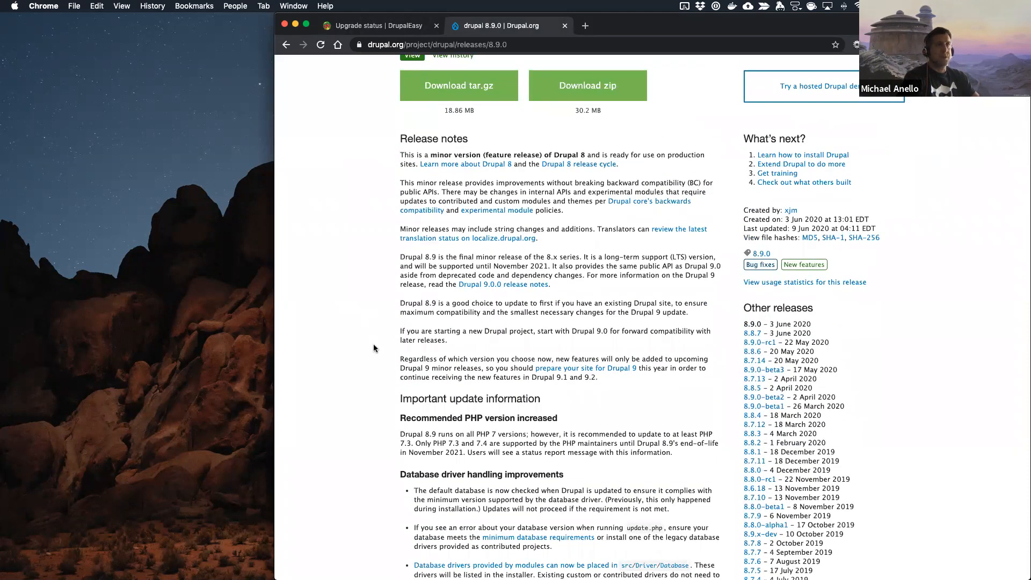
scroll(373, 348, "down", 7)
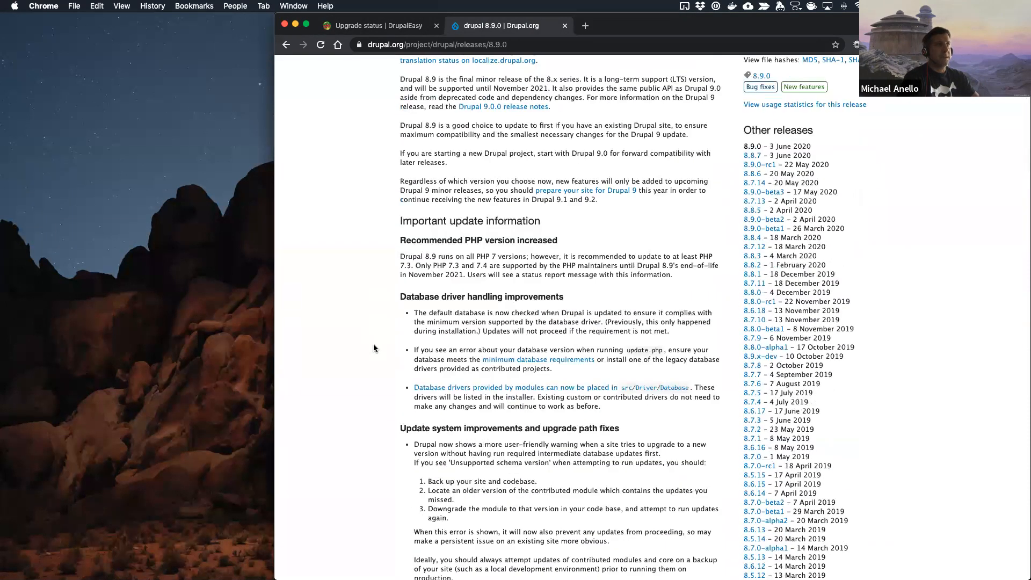
scroll(374, 348, "down", 9)
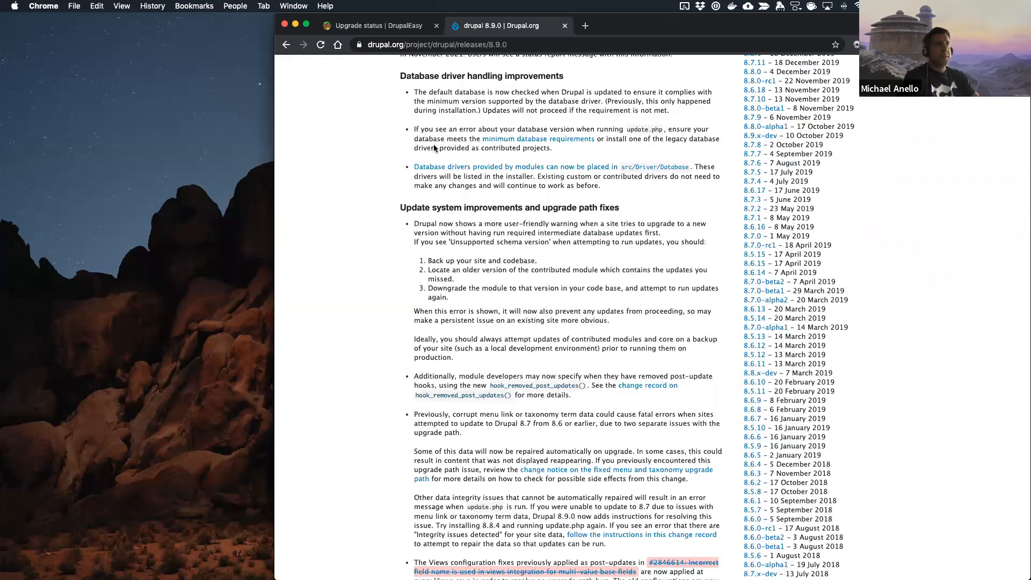
scroll(466, 345, "down", 20)
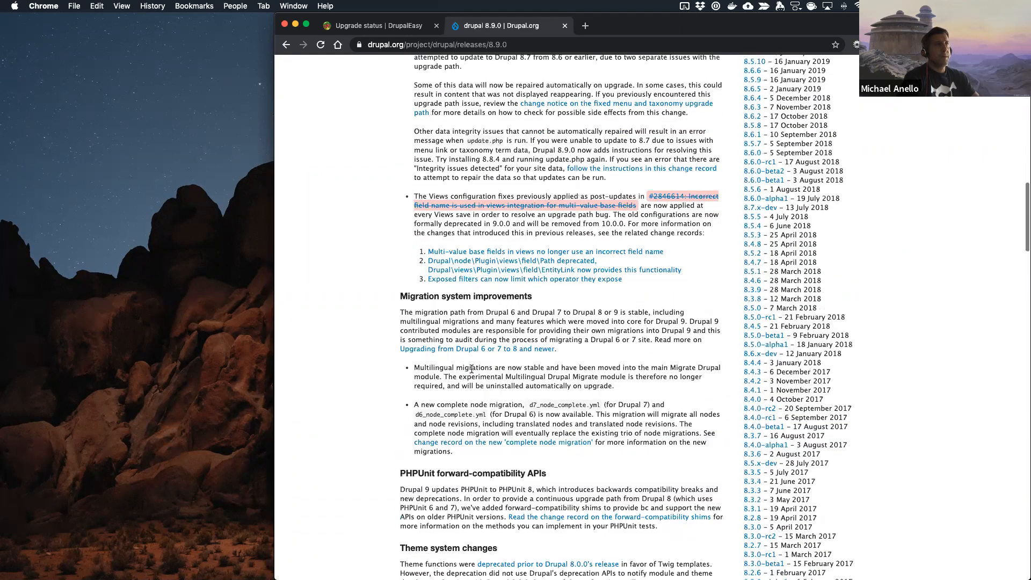
scroll(472, 370, "down", 20)
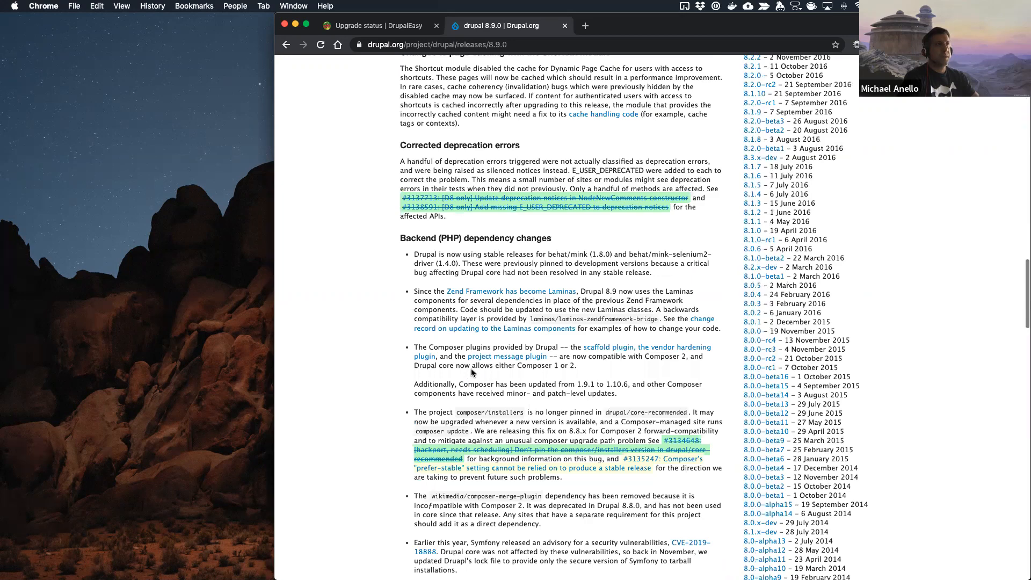
scroll(472, 369, "down", 17)
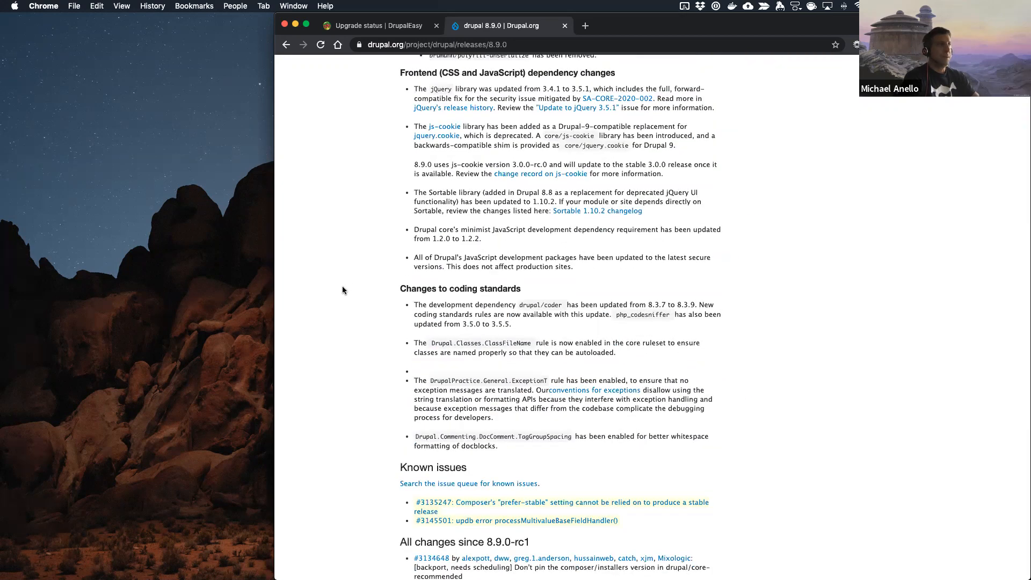
scroll(343, 286, "down", 5)
scroll(343, 286, "down", 5)
scroll(343, 286, "up", 20)
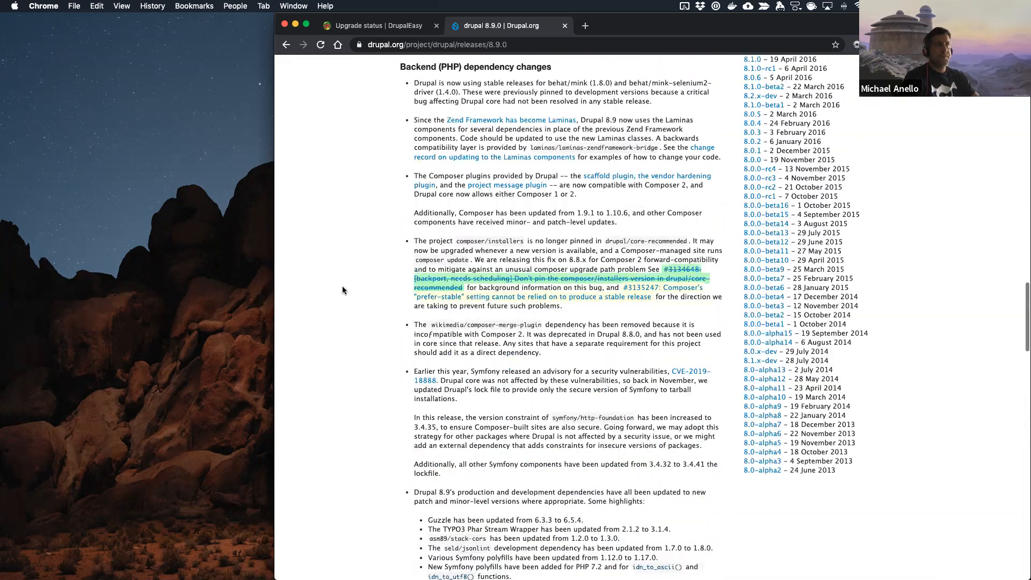
scroll(343, 287, "up", 20)
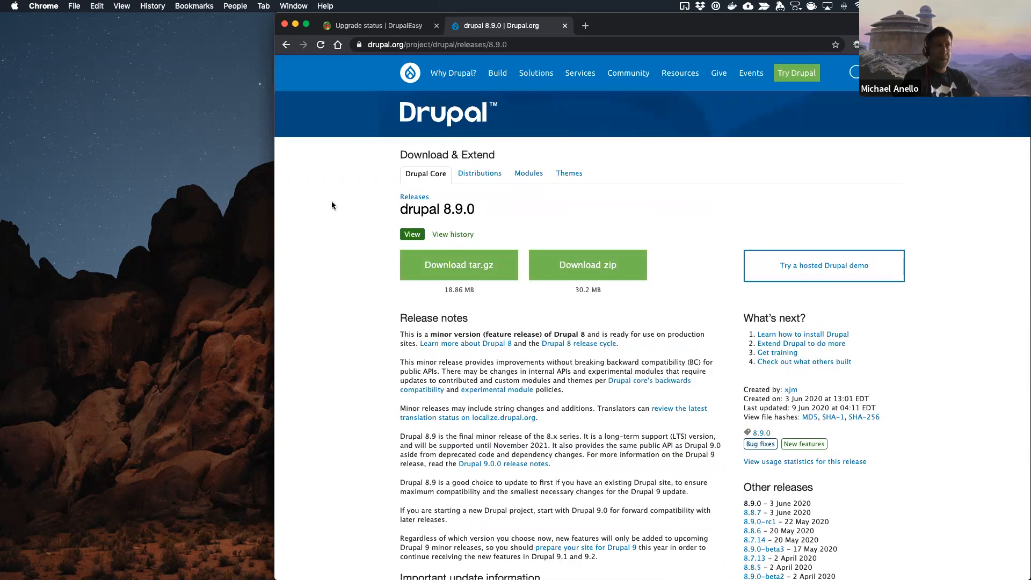
key("super+w")
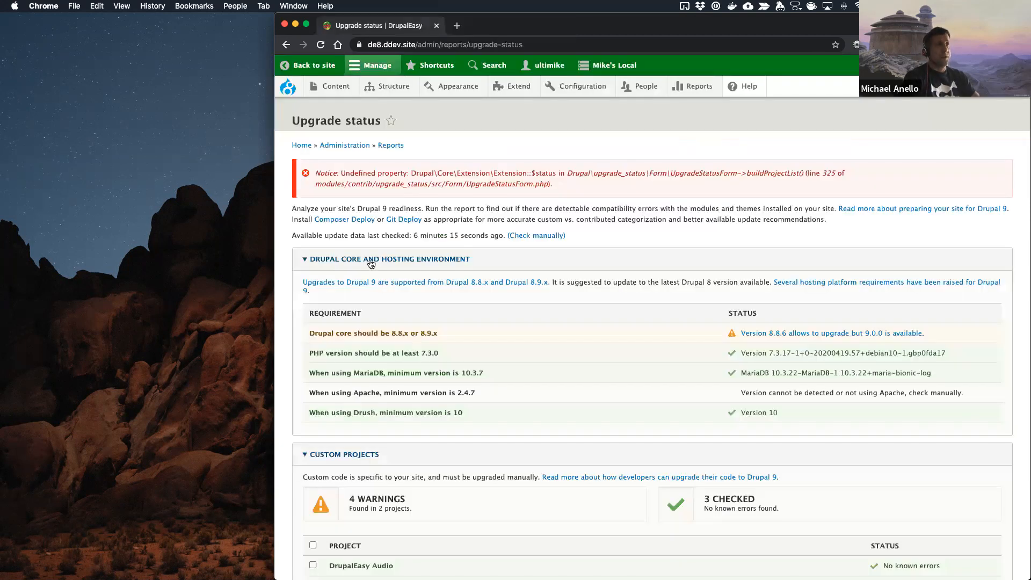
Step: Open the local site's Status report and check its PHP version and the listed errors and warnings
key("ctrl+Left")
key("ctrl+Right")
key("ctrl+Left")
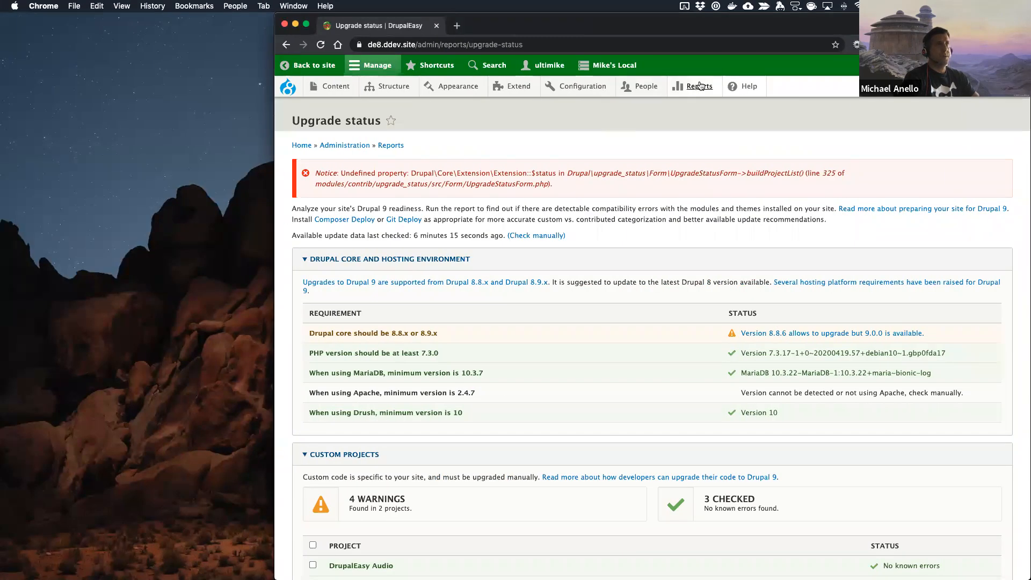
mouse_move(695, 88)
left_click(702, 188)
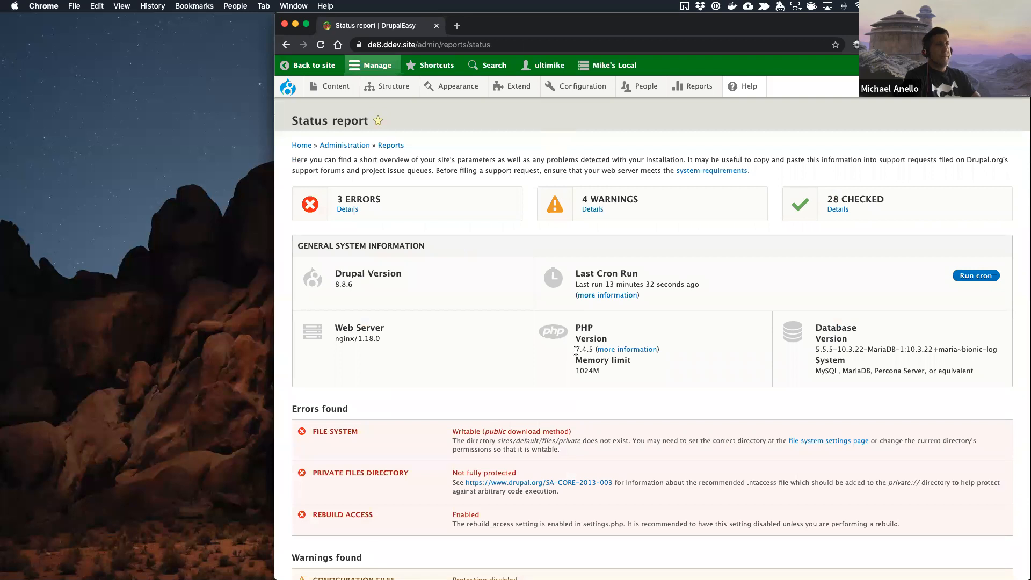
scroll(428, 340, "down", 5)
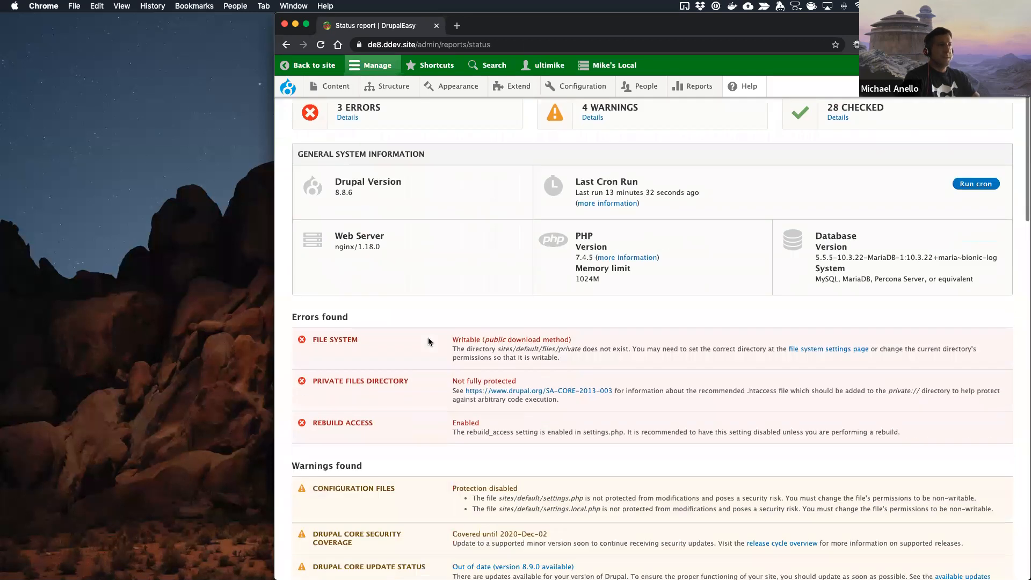
scroll(428, 337, "down", 7)
scroll(428, 337, "up", 13)
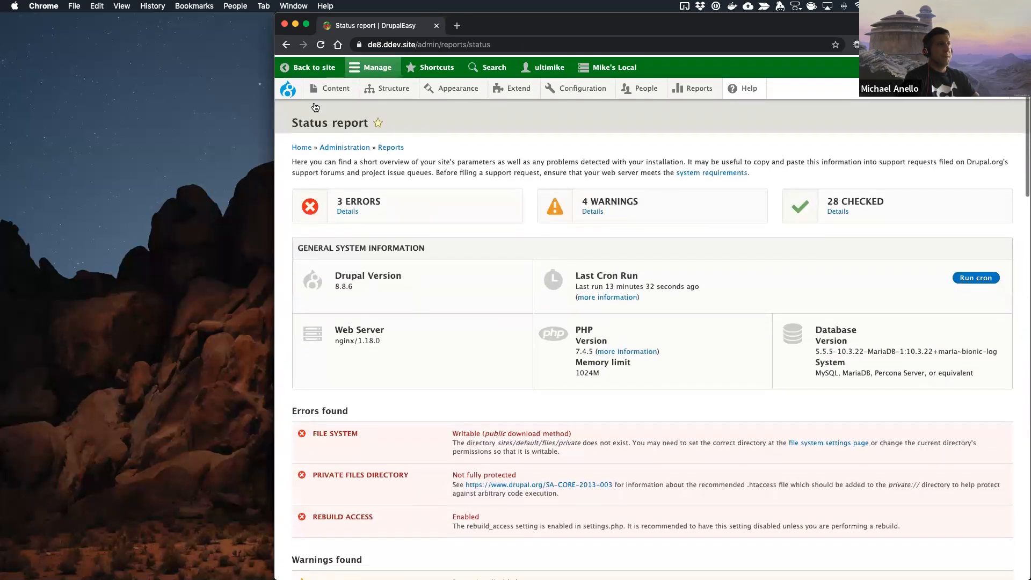
Step: Look over the local site's front page and open the Available updates report to check Drupal core
left_click(285, 88)
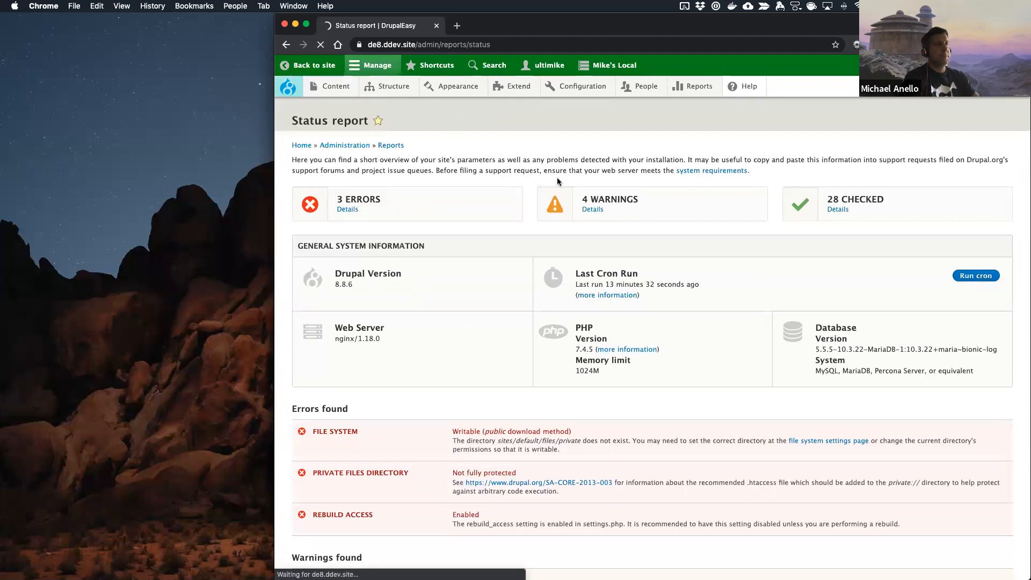
scroll(618, 274, "down", 10)
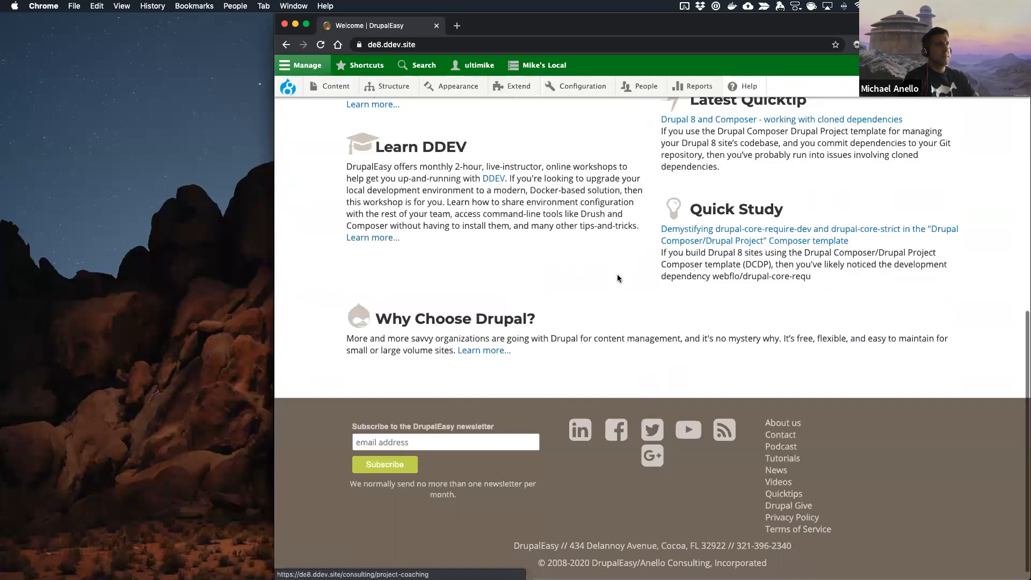
scroll(617, 276, "up", 10)
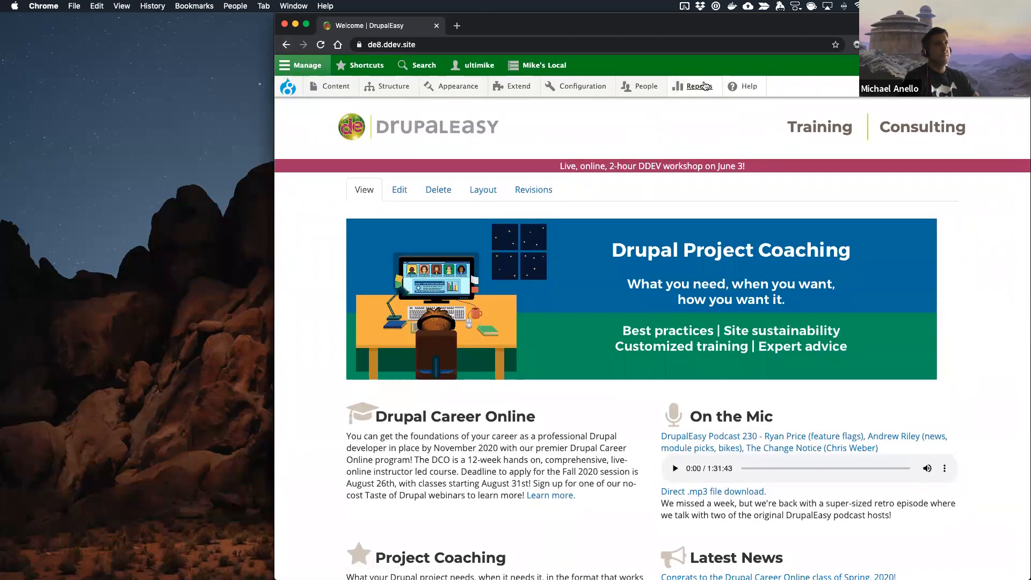
mouse_move(705, 86)
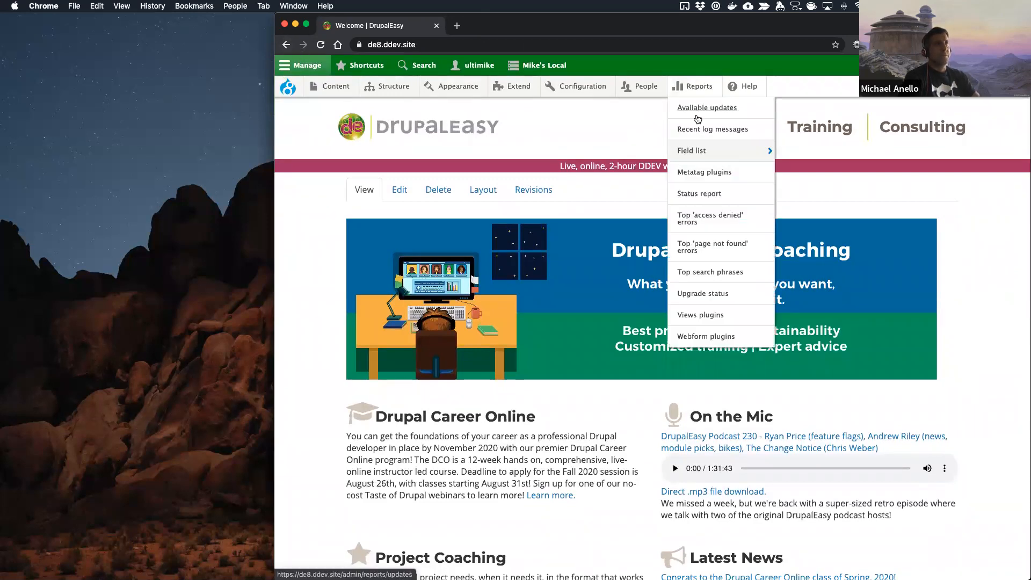
left_click(707, 107)
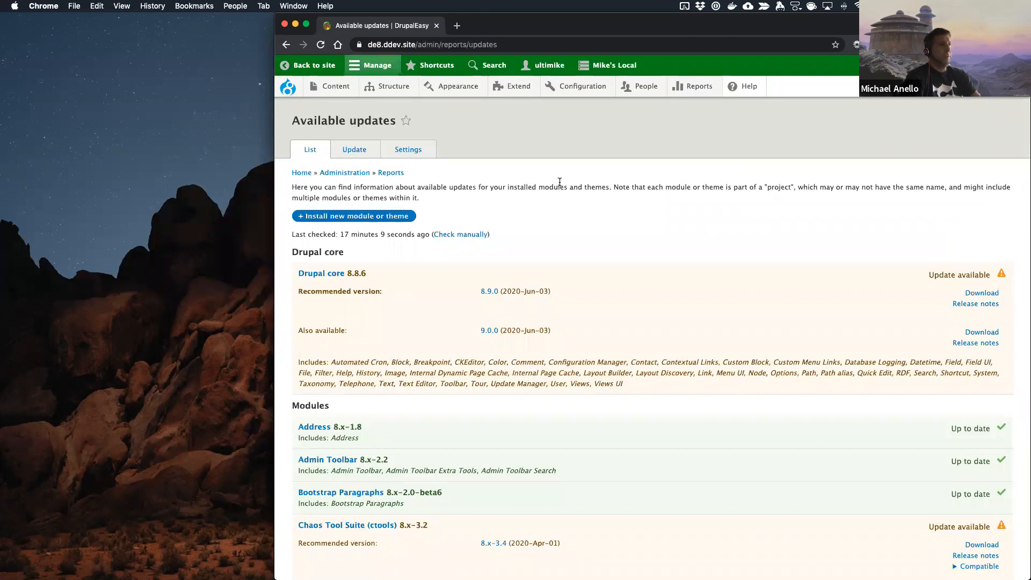
Step: Switch to the code editor, open composer.json and set the drupal/core-recommended version constraint to "^8.9"
key("super+Tab")
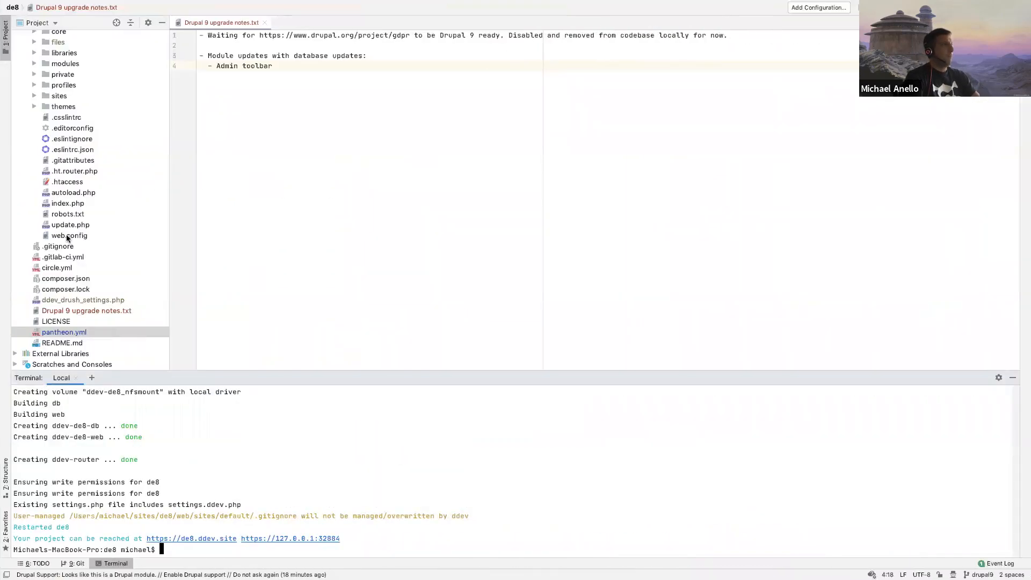
left_click(62, 284)
scroll(305, 146, "up", 15)
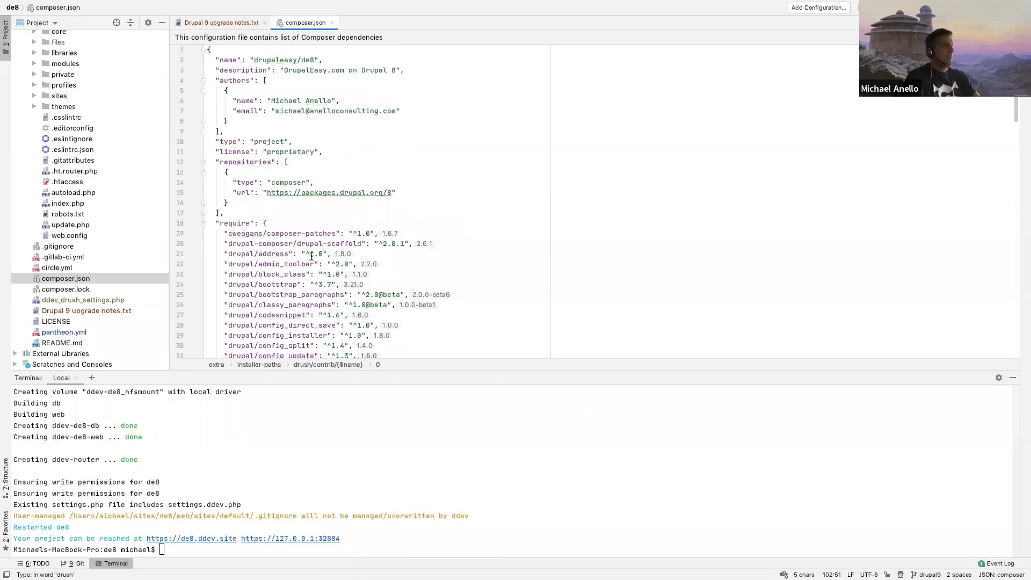
scroll(312, 256, "down", 6)
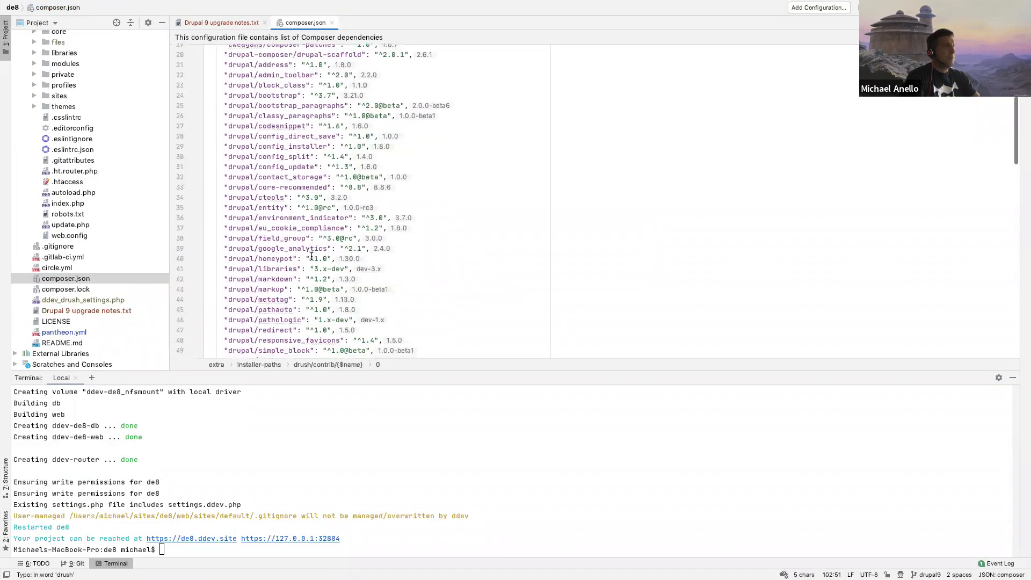
left_click(361, 187)
key("BackSpace")
type("9")
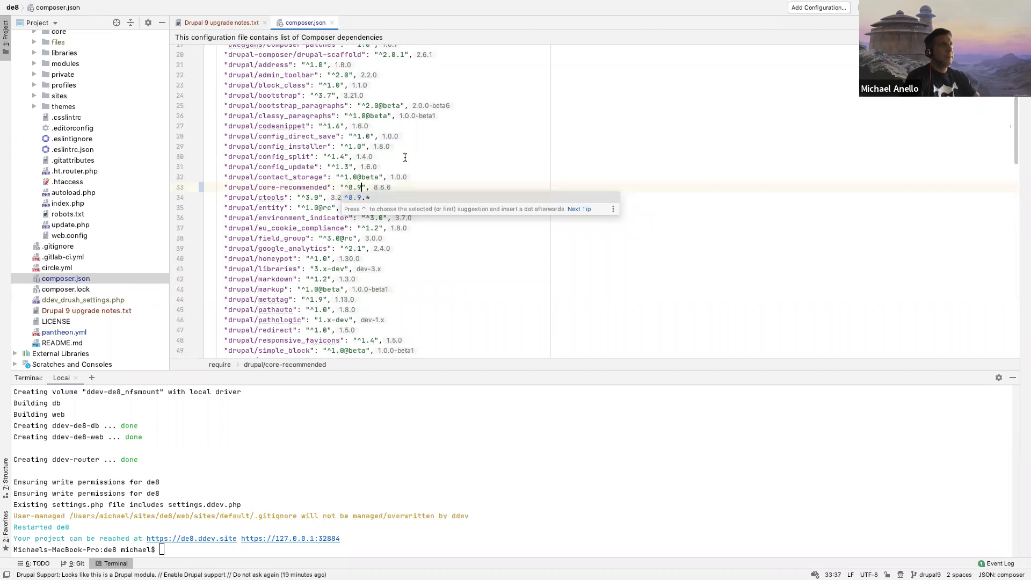
left_click(373, 159)
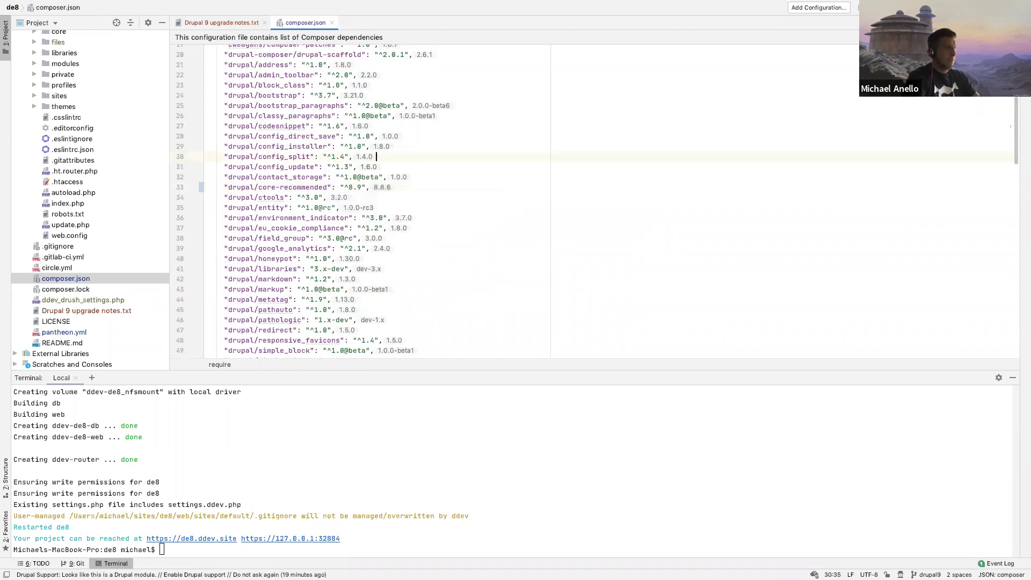
Step: Search composer.json for 8.8 and look through the whole file for other Drupal core version constraints
key("super+f")
type("8.89")
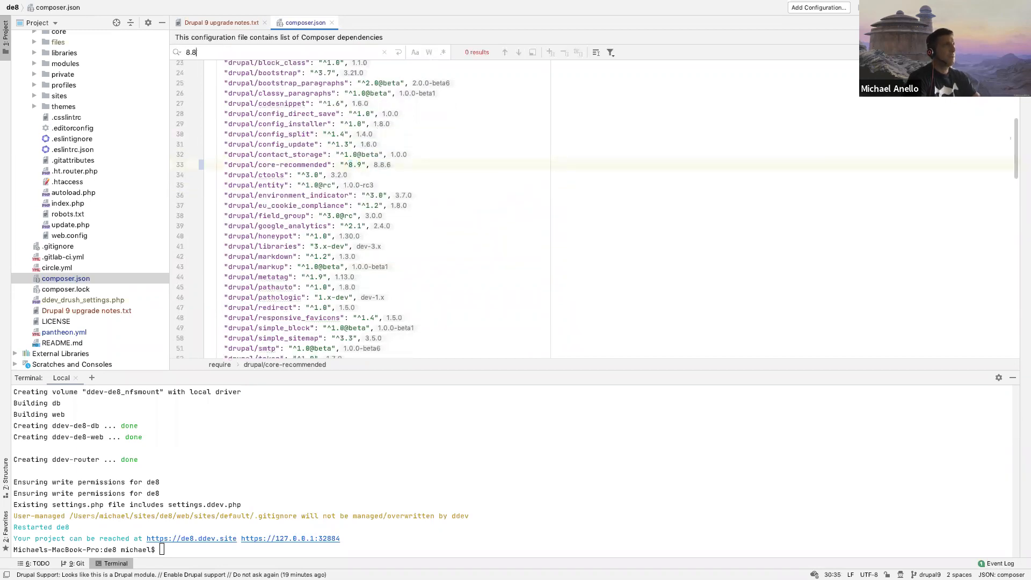
scroll(376, 242, "down", 5)
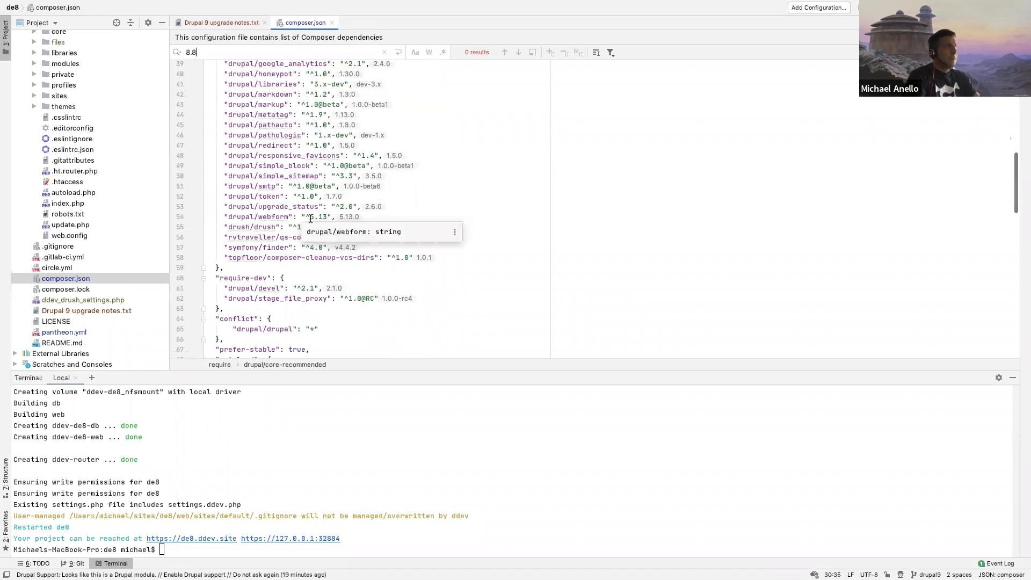
scroll(375, 211, "up", 1)
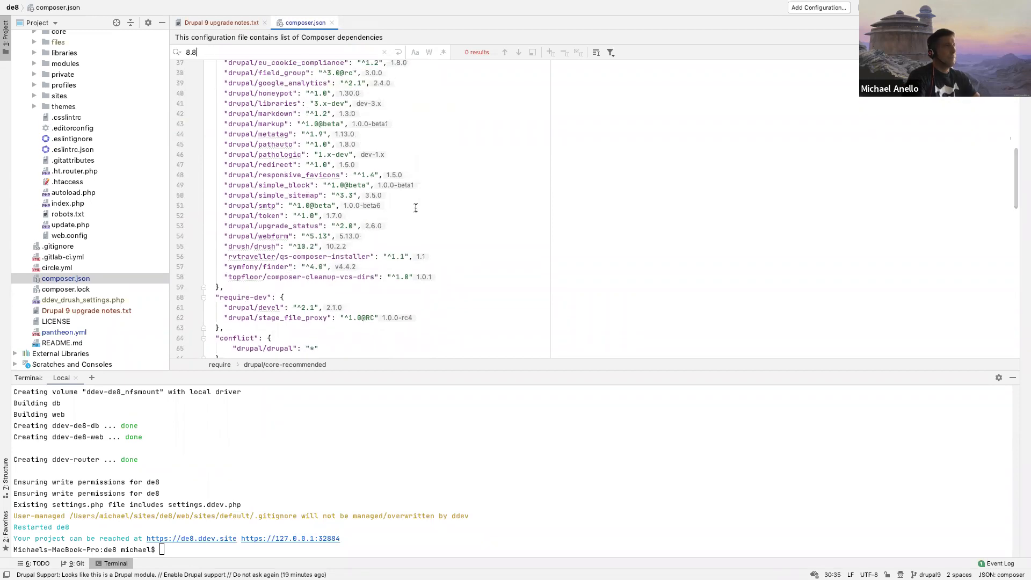
scroll(416, 208, "up", 2)
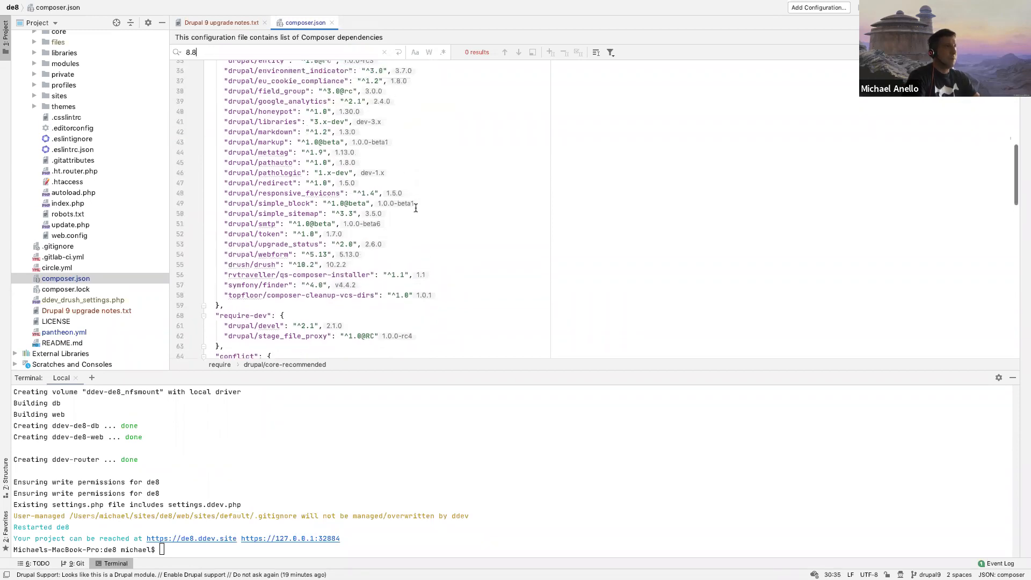
scroll(328, 252, "up", 10)
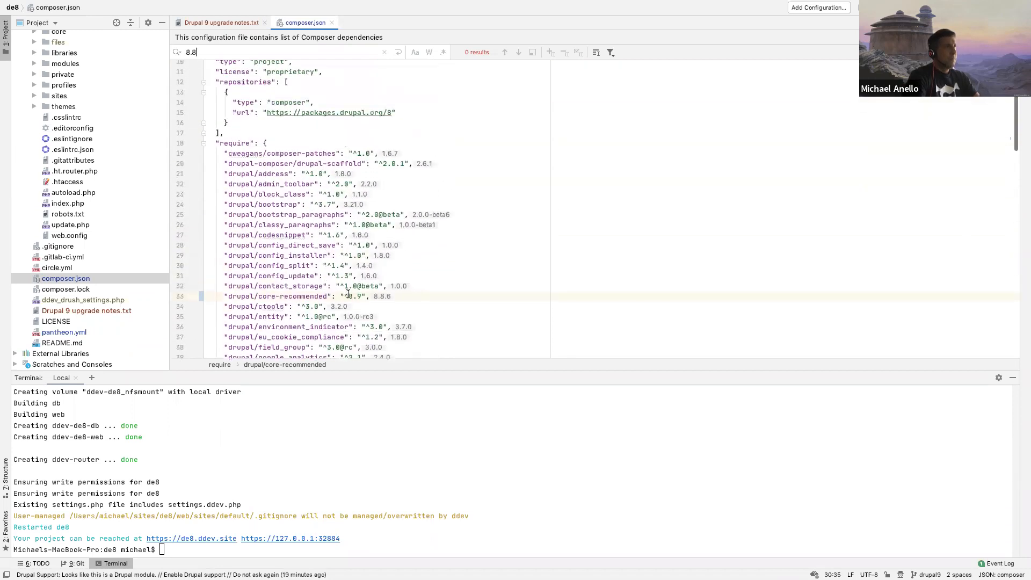
scroll(370, 182, "up", 4)
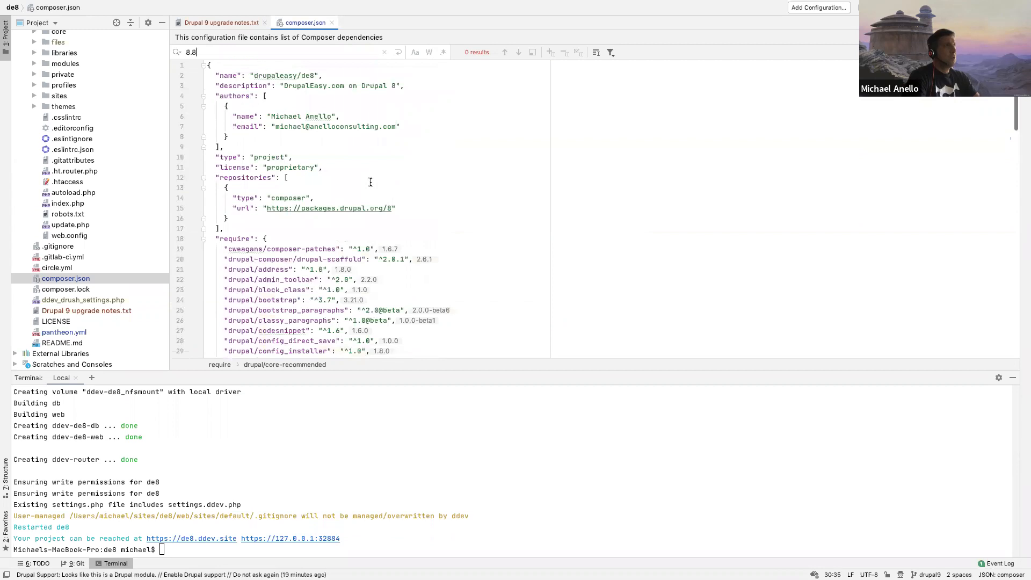
scroll(371, 182, "down", 20)
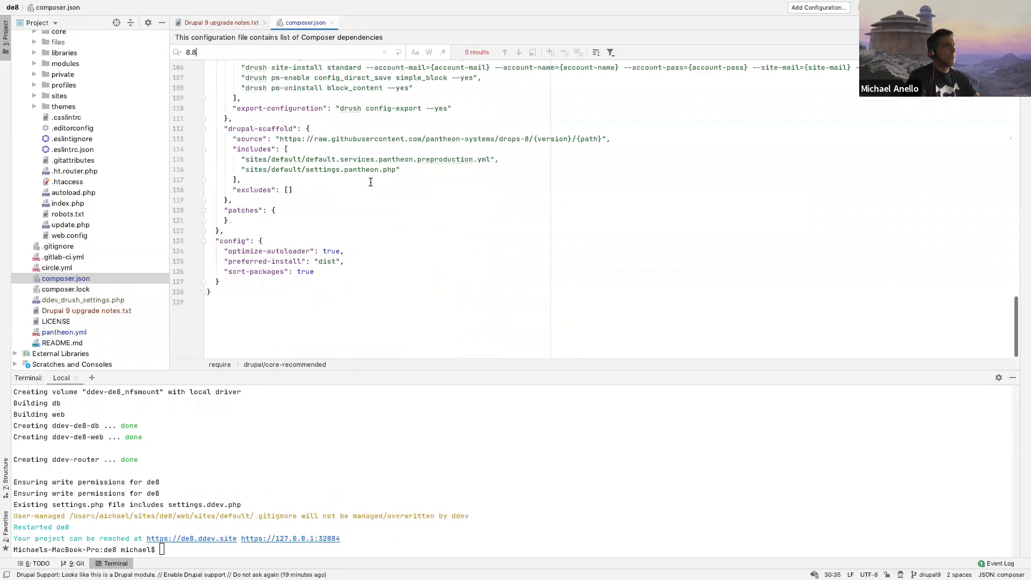
scroll(371, 182, "up", 20)
left_click(424, 138)
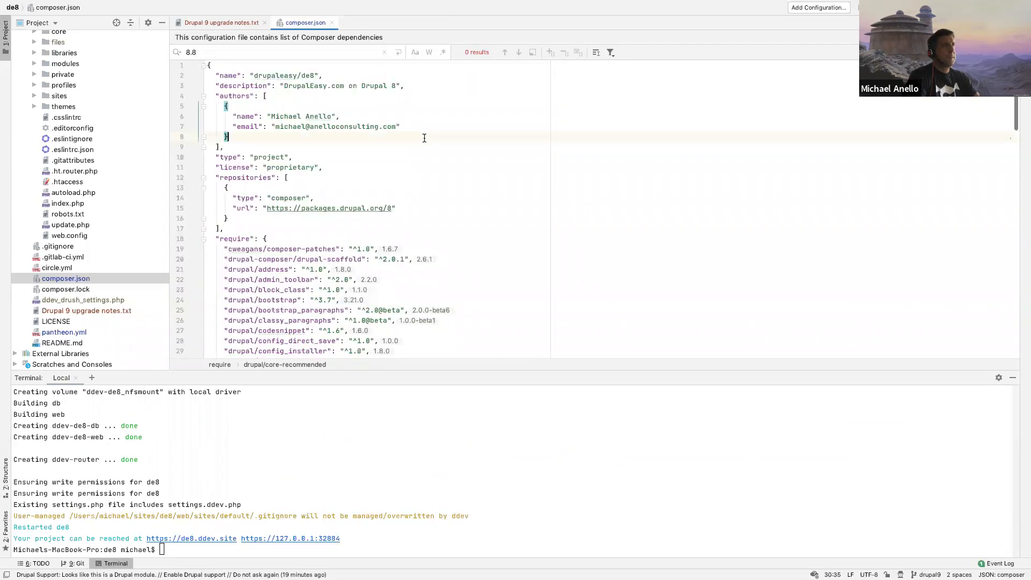
Step: Close composer.json and enlarge the terminal pane to cover most of the editor area
key("super+w")
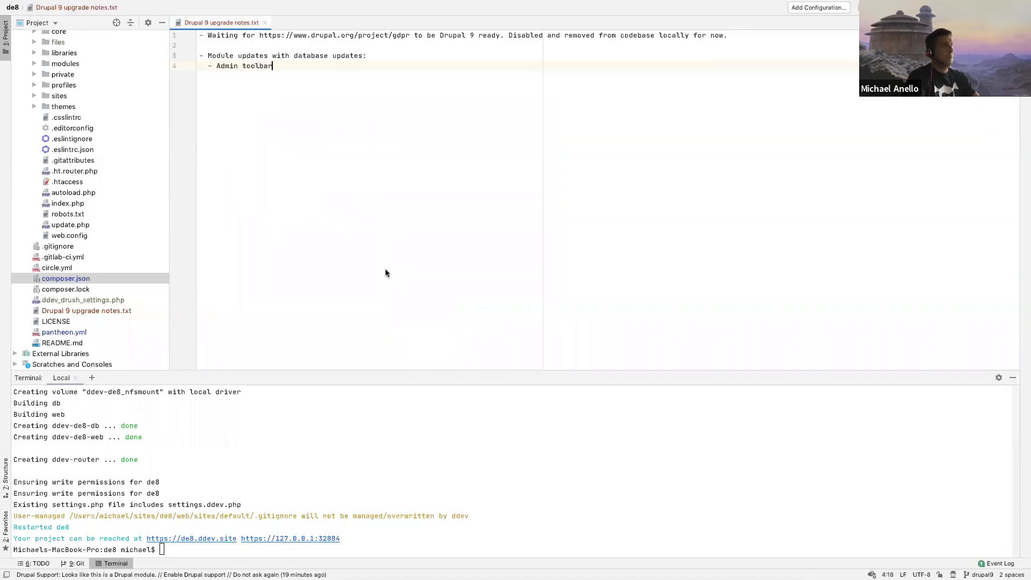
left_click_drag(372, 381, 430, 141)
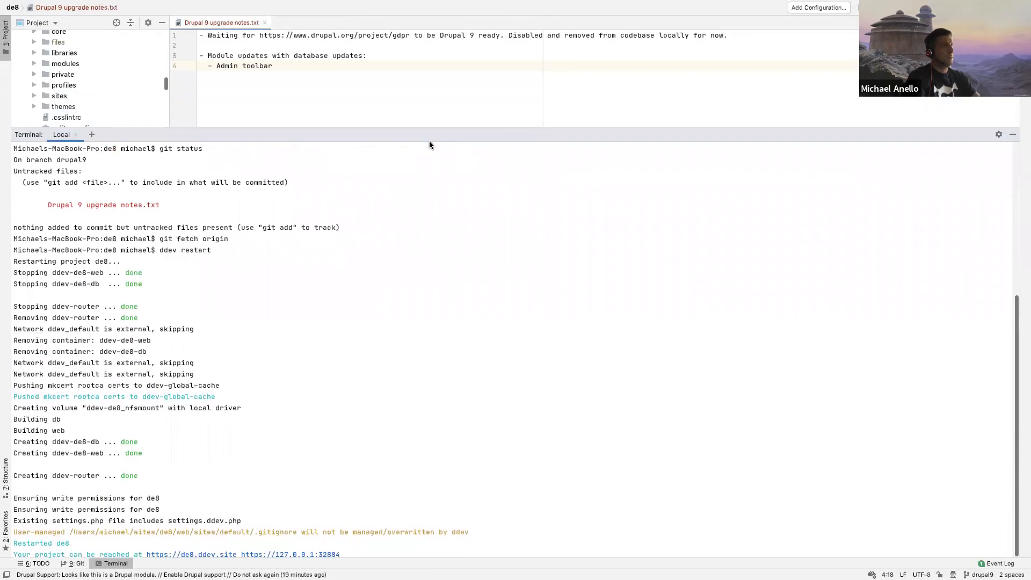
Step: Run "ddev composer update drupal/core-recommended --with-dependencies" in the terminal
type("ddev com")
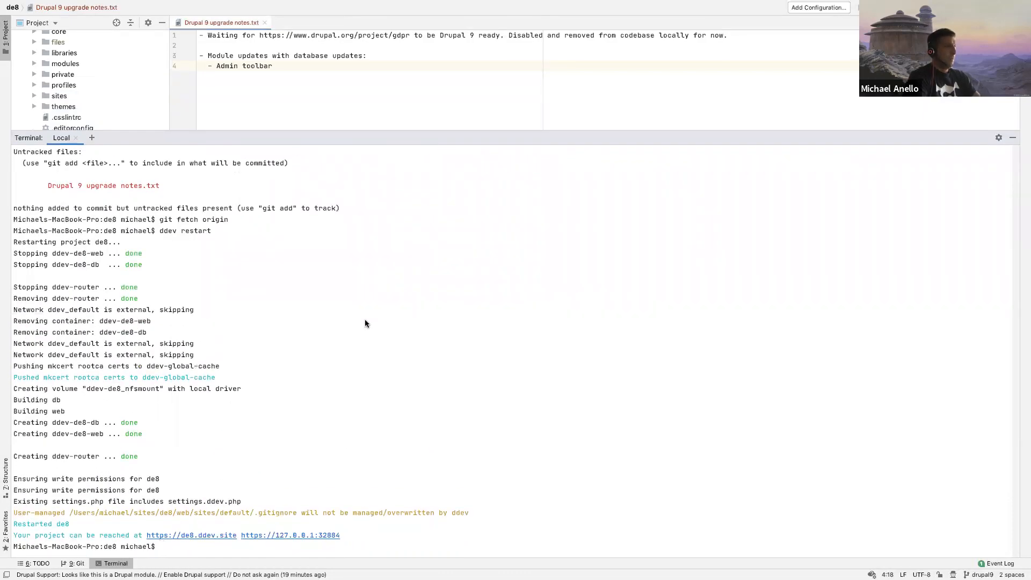
type("poser update drupal")
key("BackSpace")
key("BackSpace")
key("BackSpace")
type("pal/core-recommended --with-dependencies")
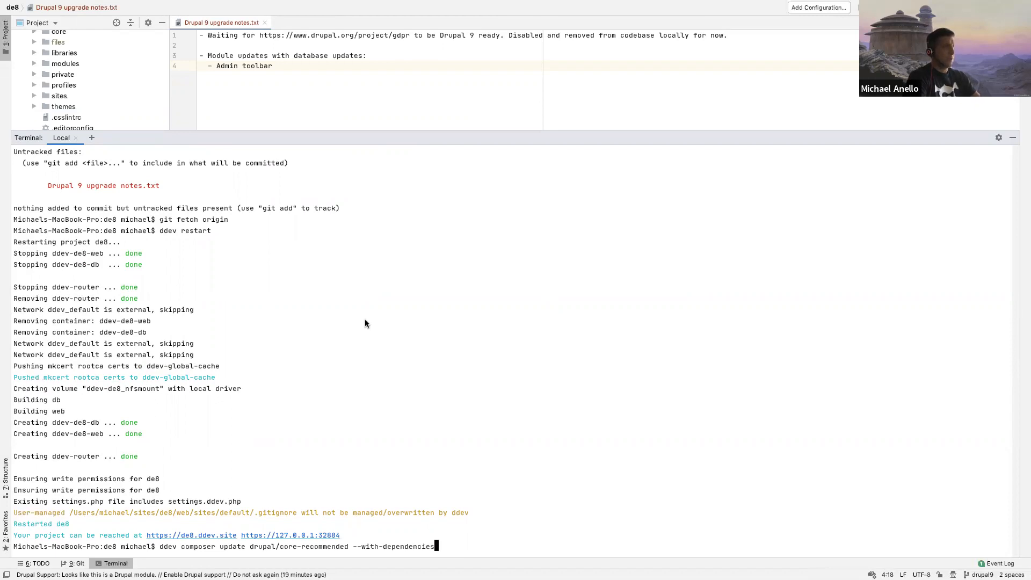
key("Return")
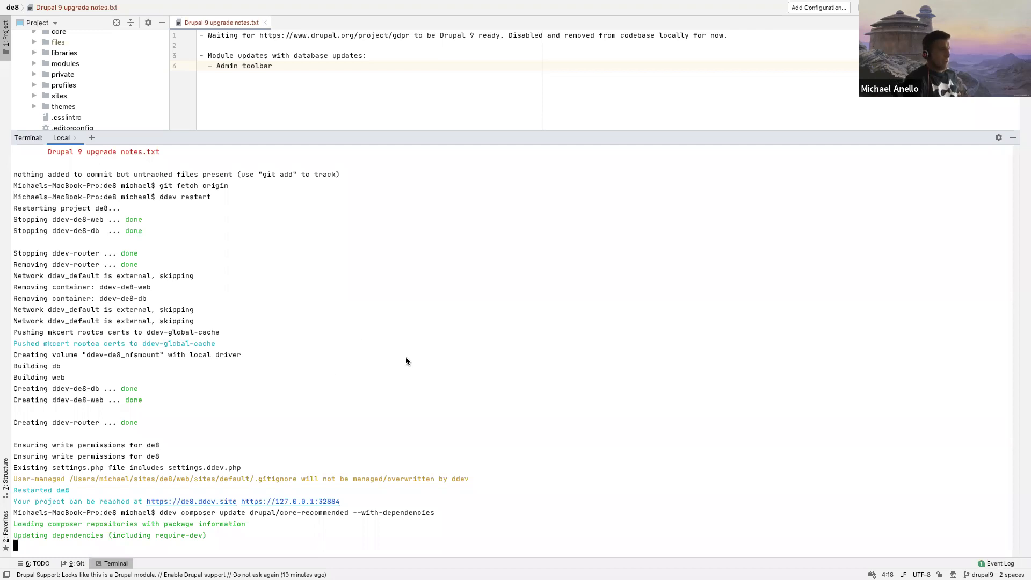
Step: Switch to the browser, open the site's Upgrade status report and read its advice on installing Composer Deploy or Git Deploy
key("ctrl+Right")
key("ctrl+Left")
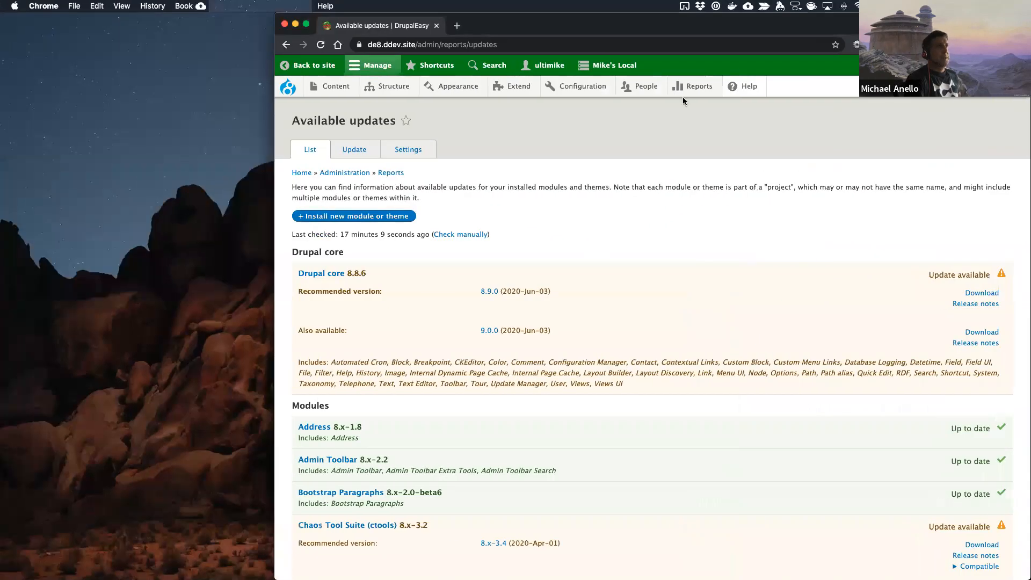
mouse_move(693, 87)
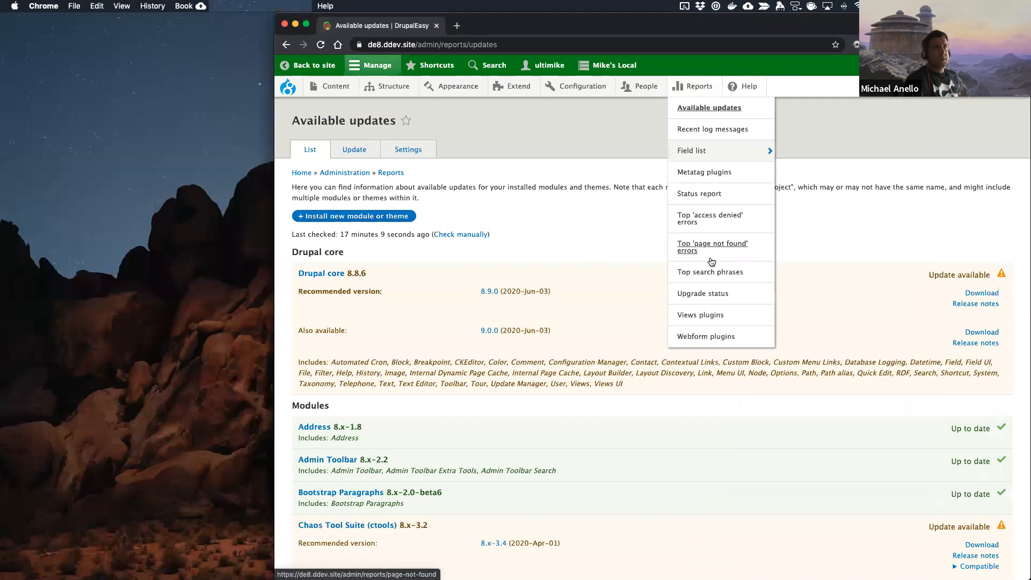
left_click(708, 294)
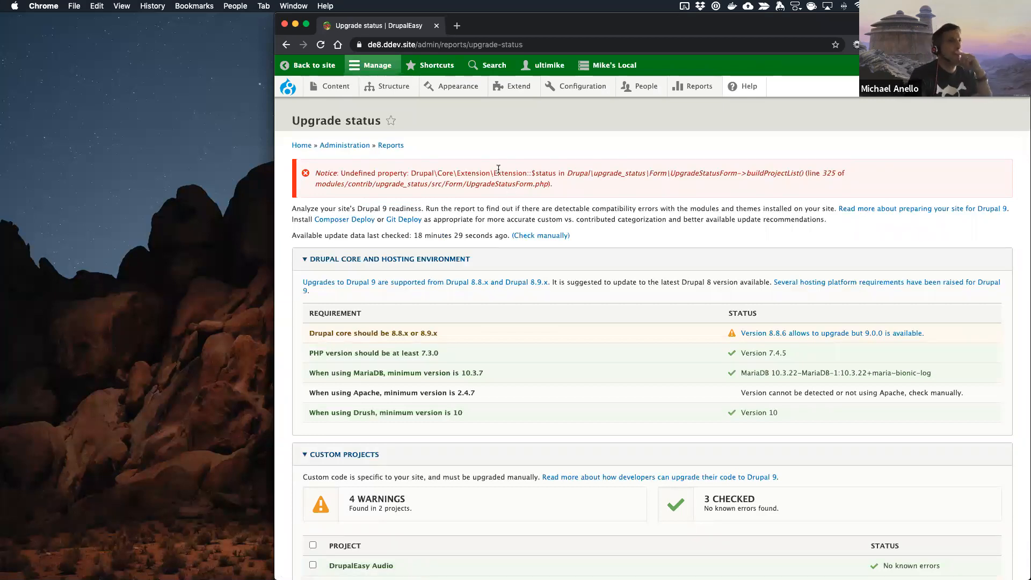
left_click_drag(290, 220, 834, 221)
left_click(834, 222)
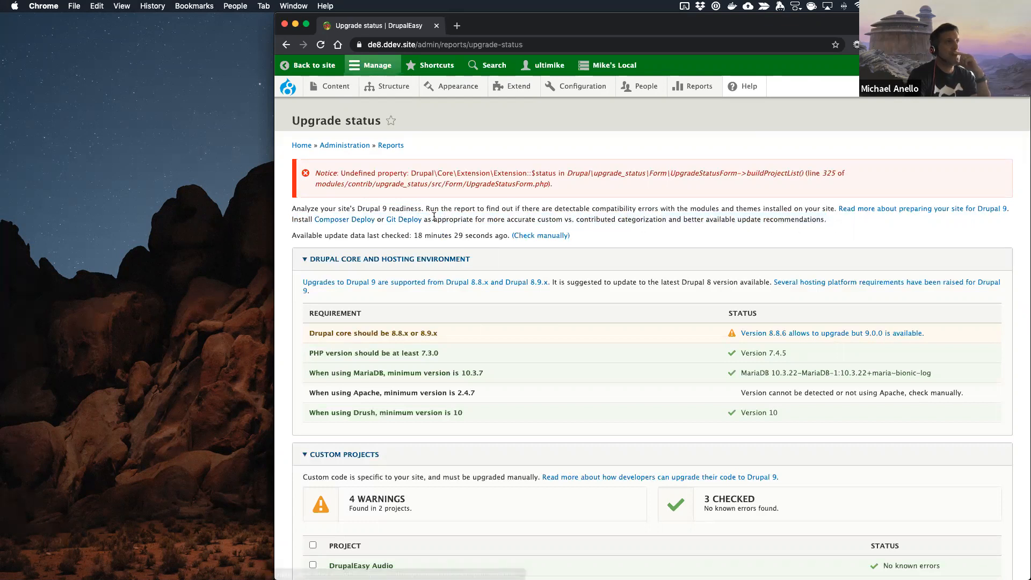
Step: Open the Composer Deploy and Git Deploy project links from the report in separate new tabs
right_click(339, 222)
left_click(371, 223)
right_click(402, 219)
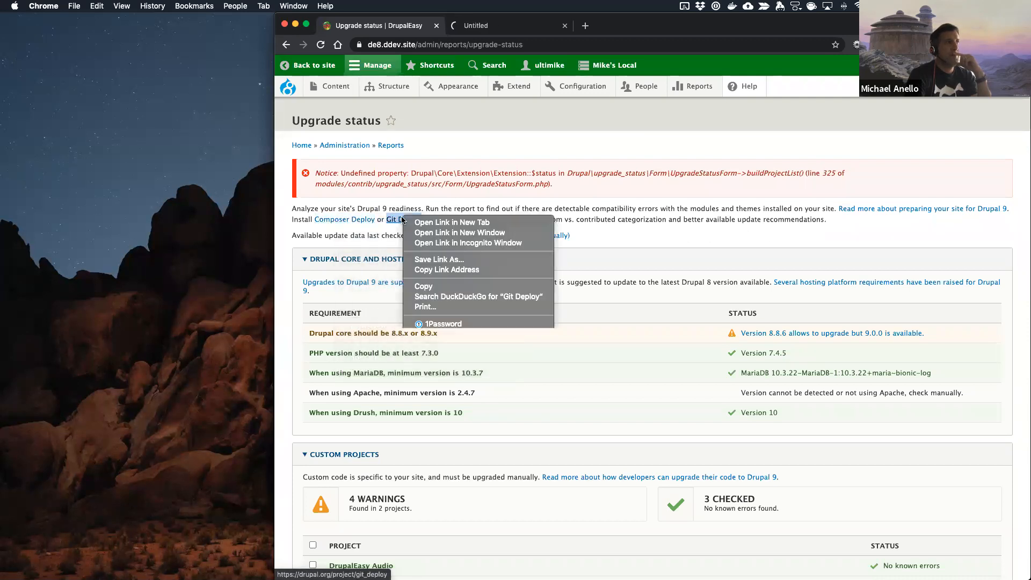
left_click(427, 222)
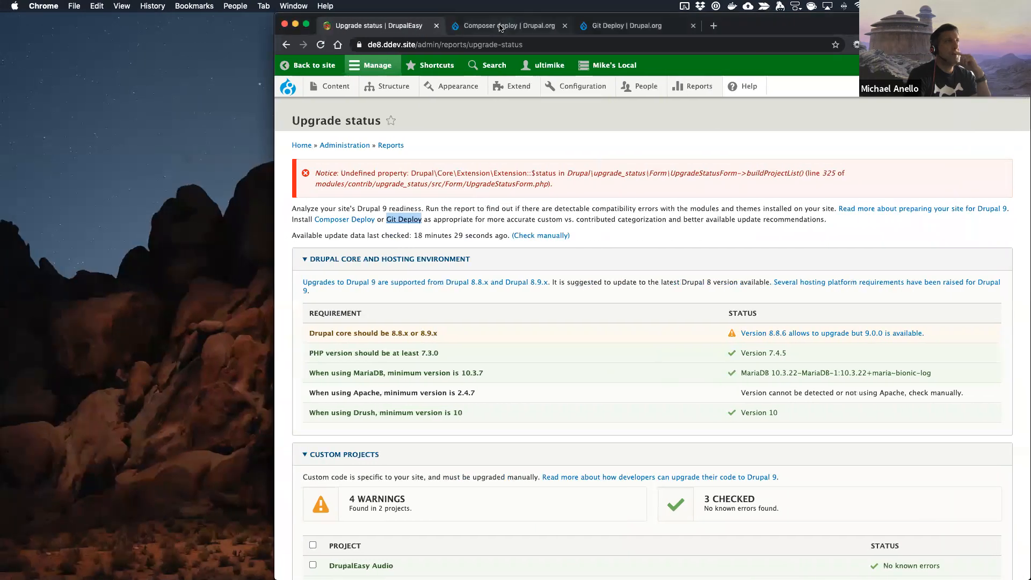
Step: Read the Composer deploy project page, followed by the Git Deploy page's description, requirements, similar projects and downloads
left_click(500, 26)
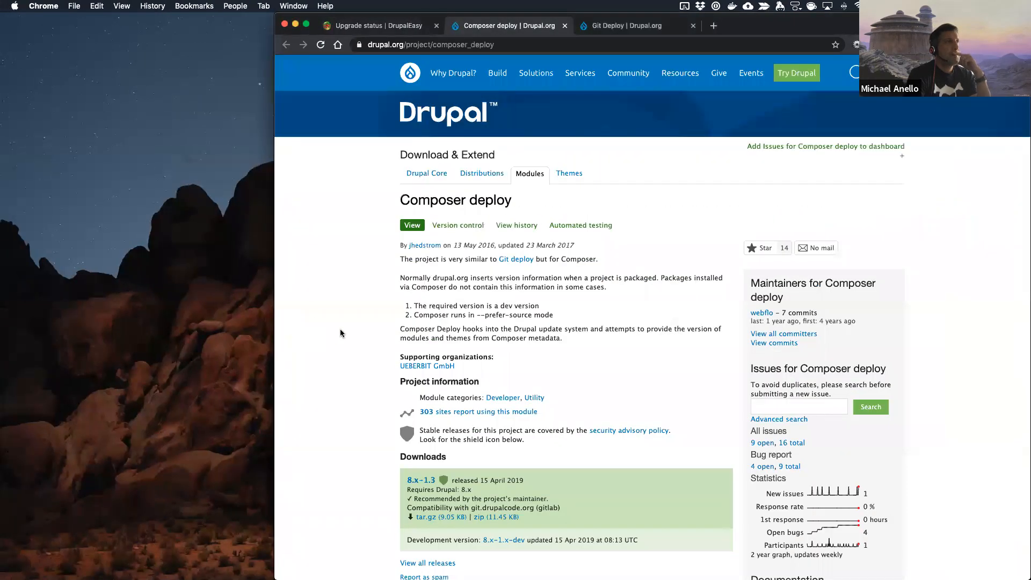
scroll(340, 333, "down", 3)
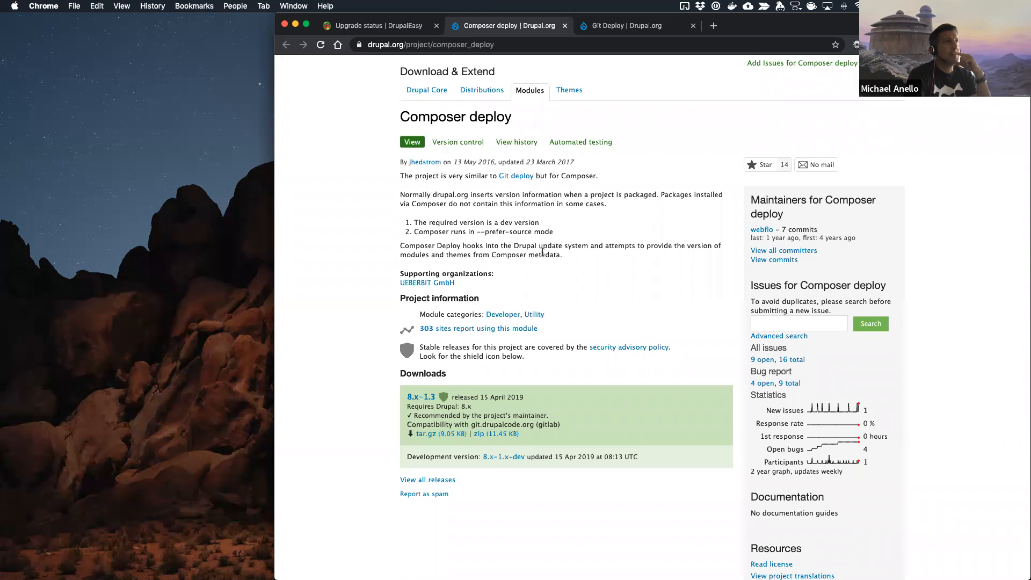
scroll(543, 253, "up", 2)
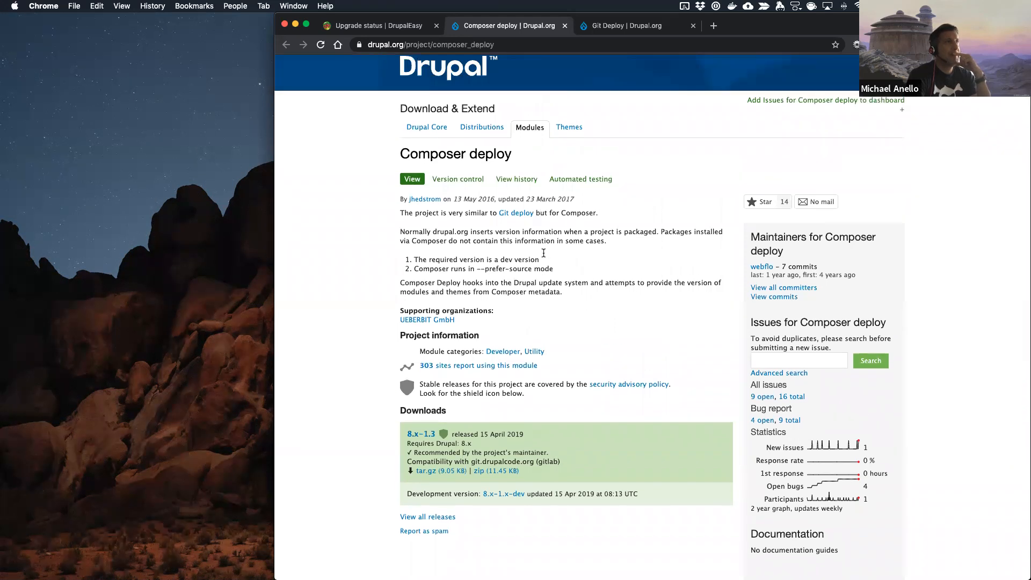
left_click(613, 25)
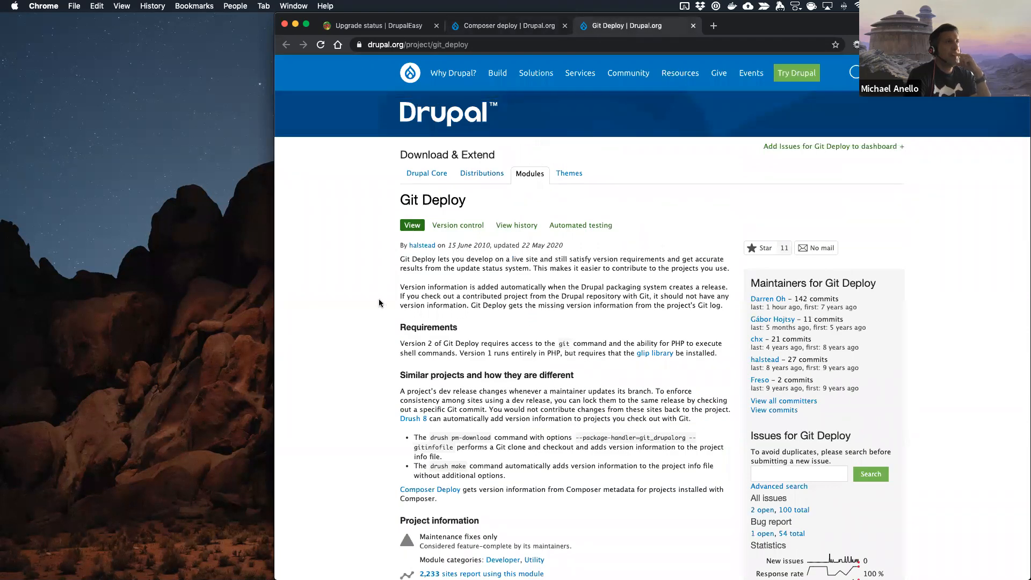
scroll(379, 304, "down", 2)
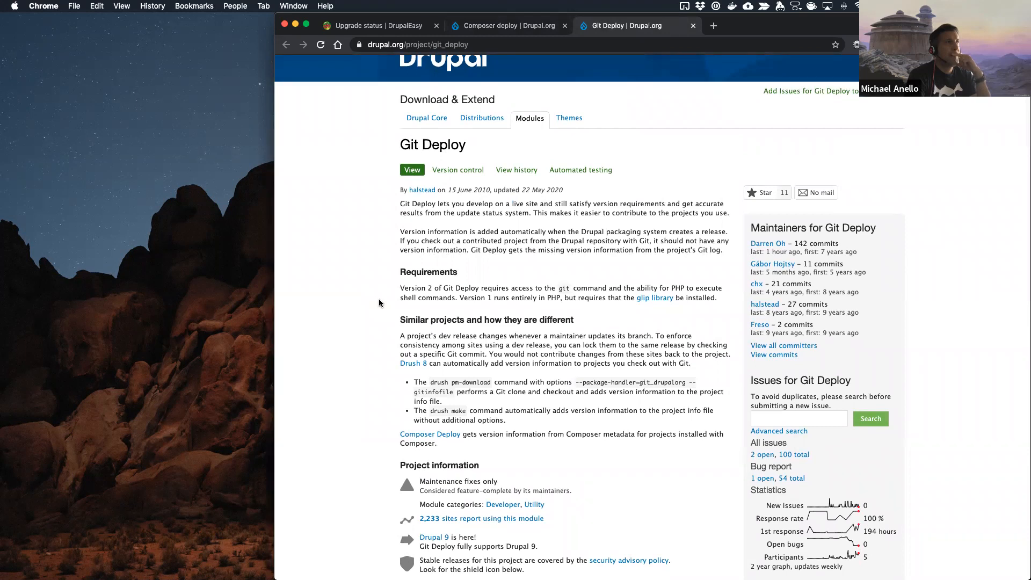
scroll(379, 304, "down", 4)
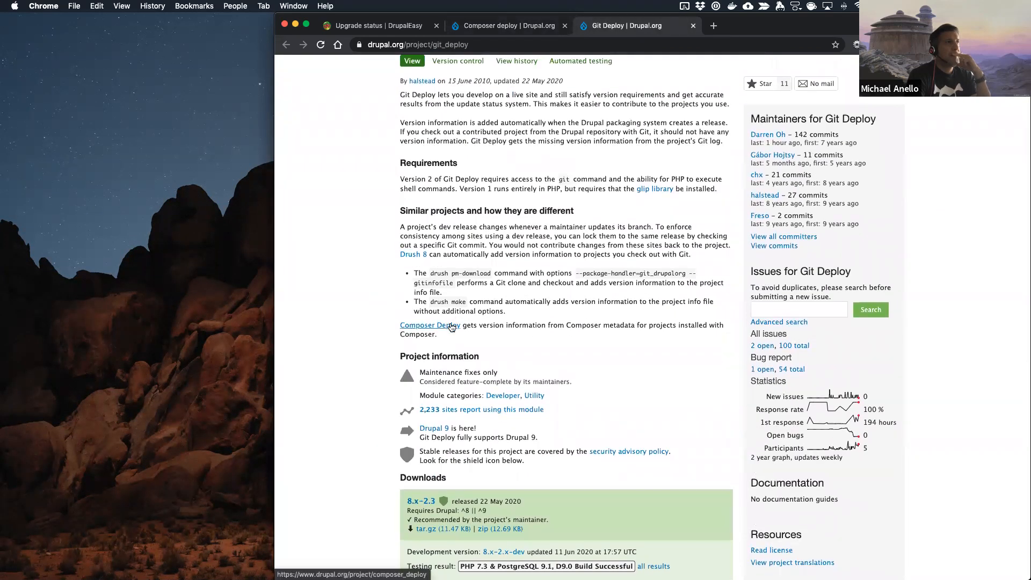
scroll(451, 327, "down", 5)
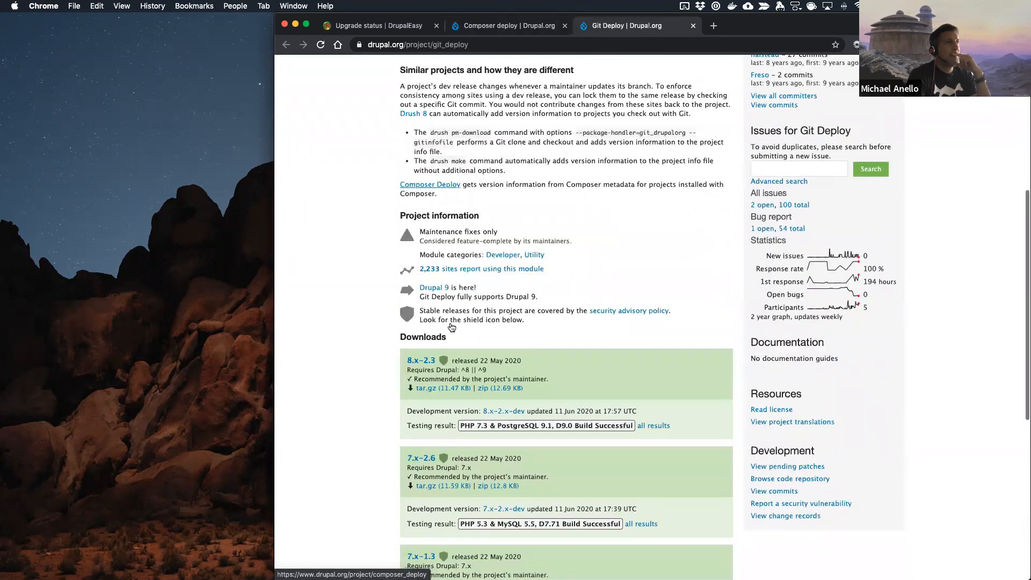
scroll(452, 327, "up", 10)
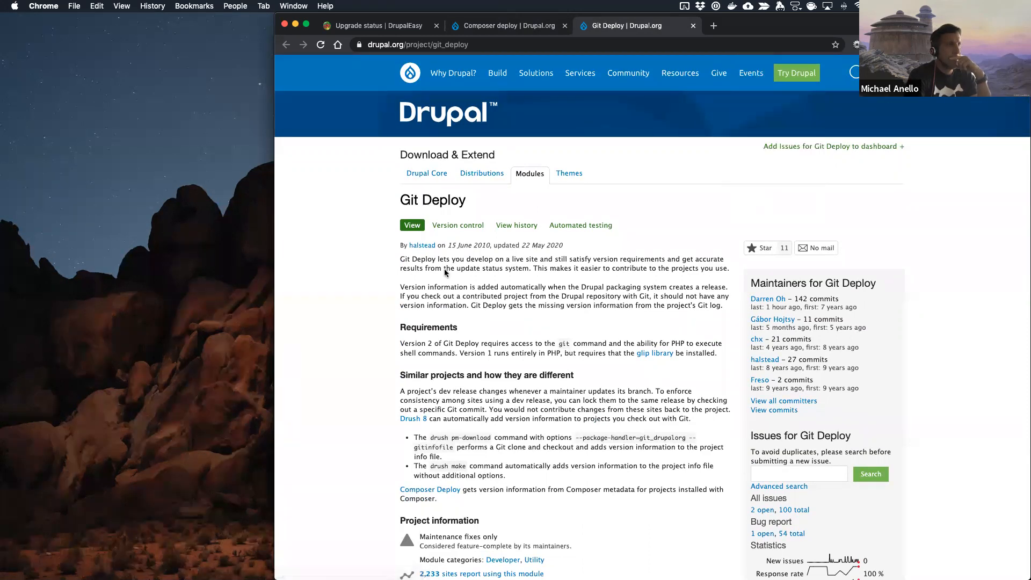
scroll(445, 272, "down", 1)
scroll(445, 272, "up", 1)
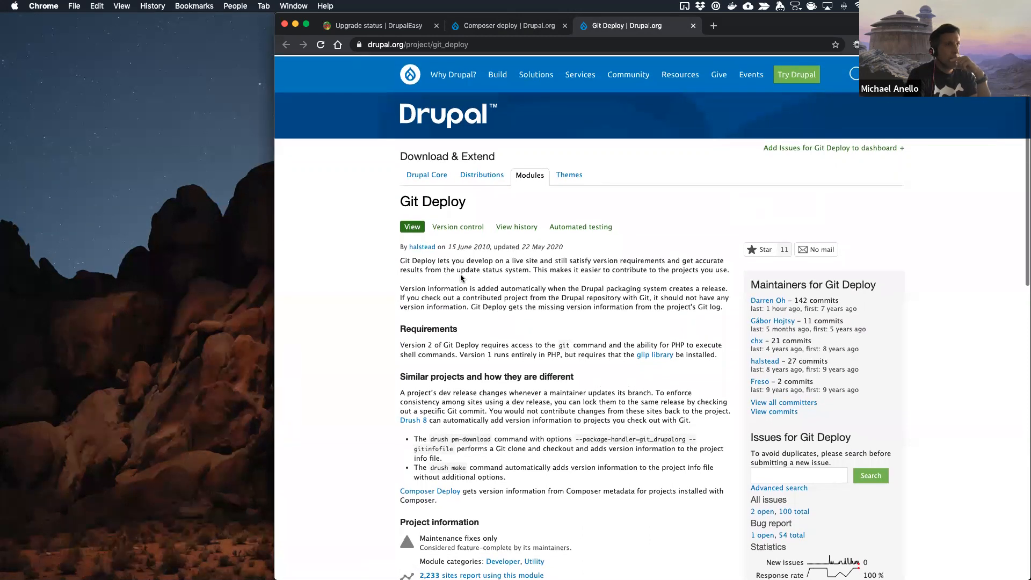
Step: Compare the Composer deploy and Git Deploy project pages for purpose, project information and Drupal 9 support
left_click(513, 29)
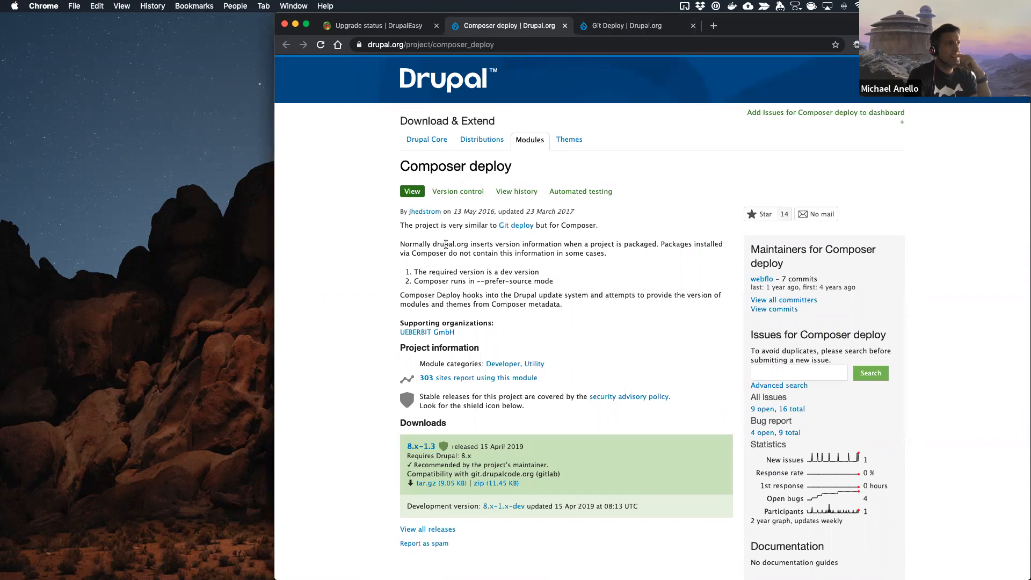
left_click(612, 27)
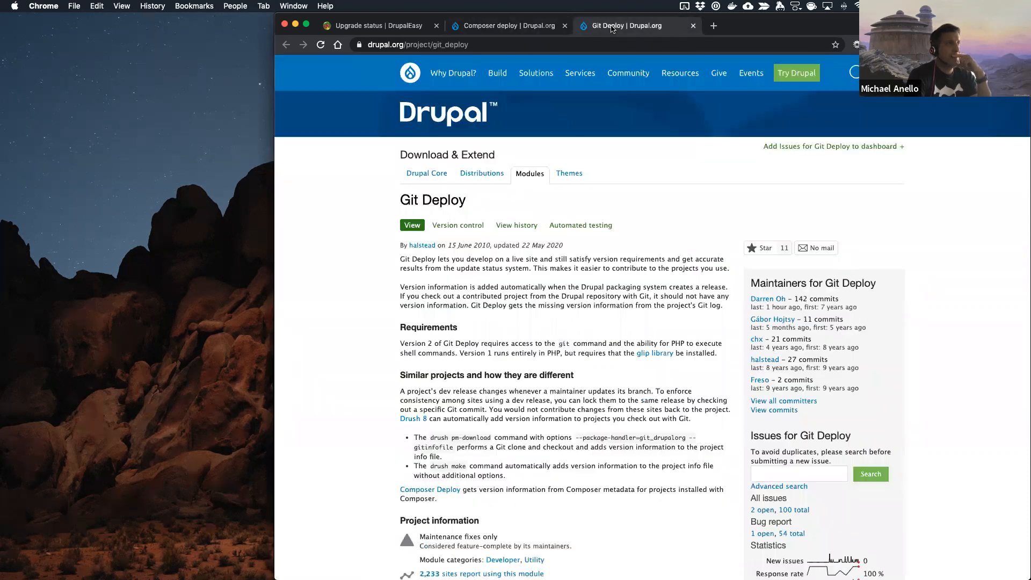
scroll(439, 396, "down", 5)
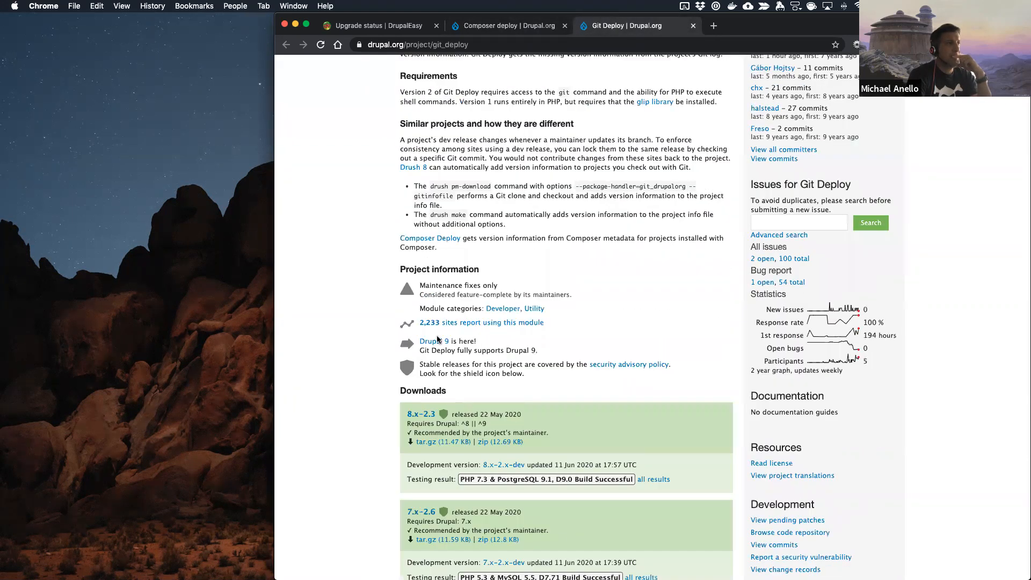
scroll(446, 387, "up", 5)
left_click(529, 27)
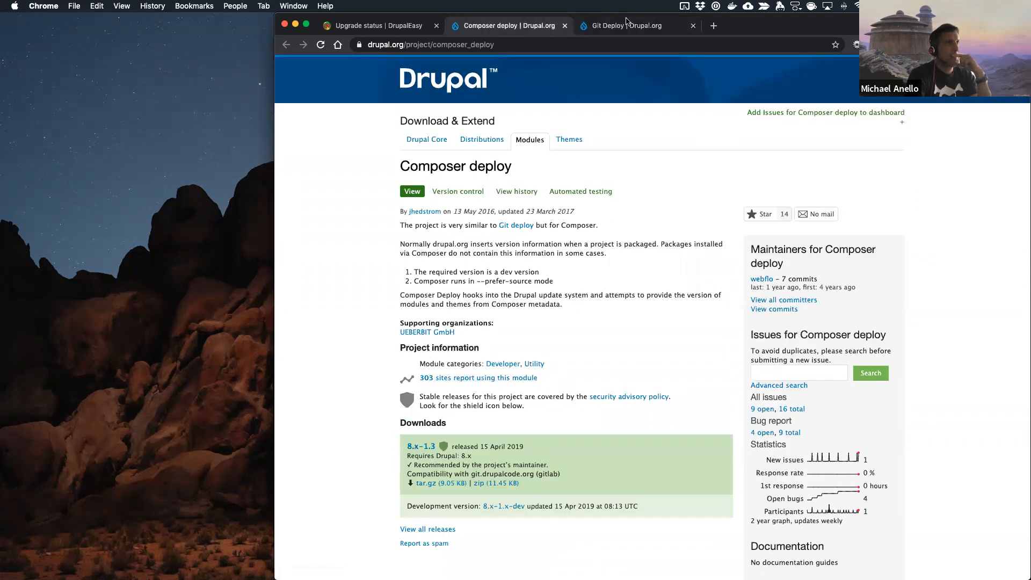
key("ctrl+Tab")
scroll(424, 343, "down", 1)
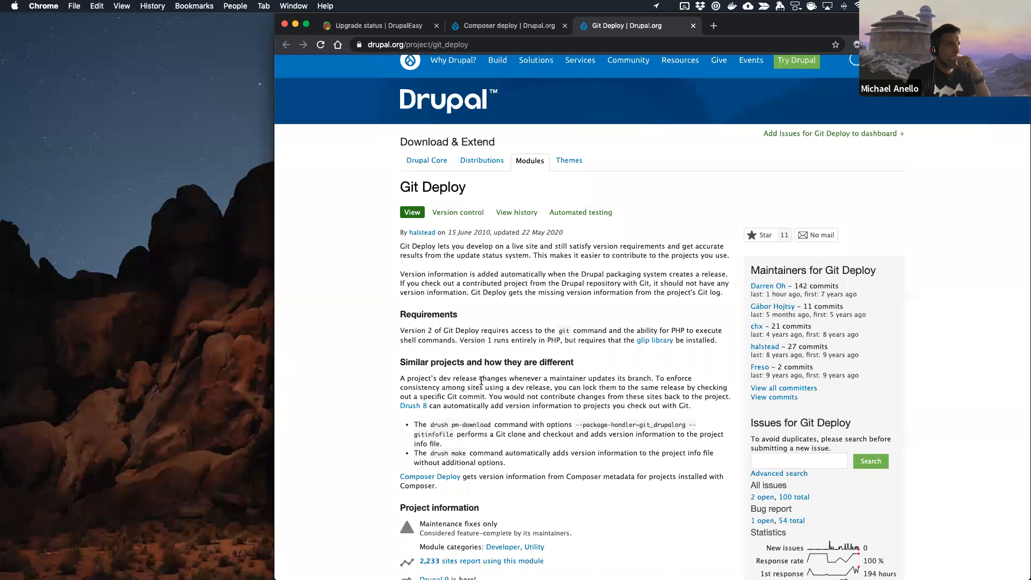
scroll(481, 381, "down", 2)
scroll(480, 381, "up", 2)
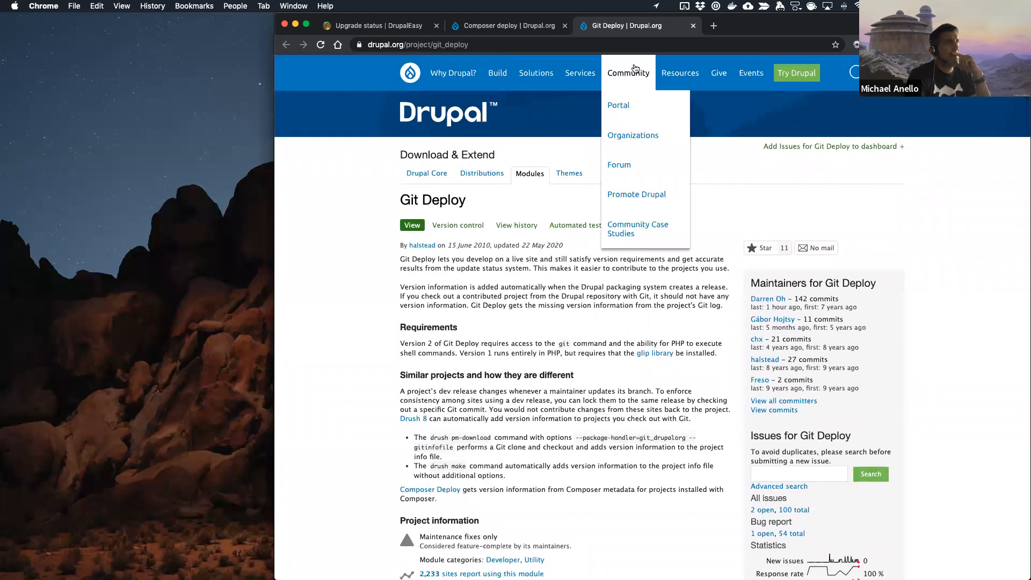
Step: Close the Git Deploy page and return to the Upgrade status report to look it over
left_click(693, 26)
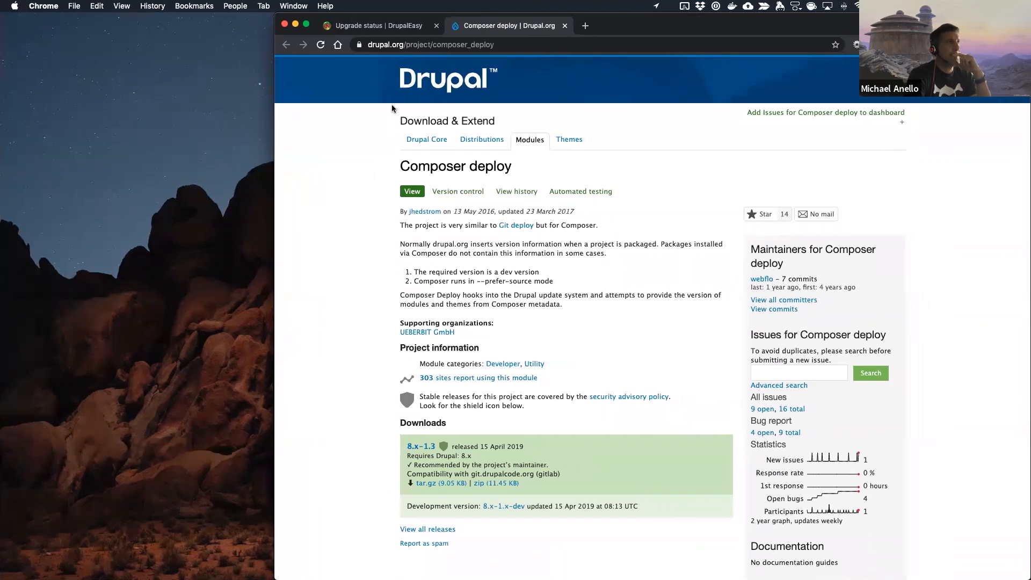
left_click(399, 27)
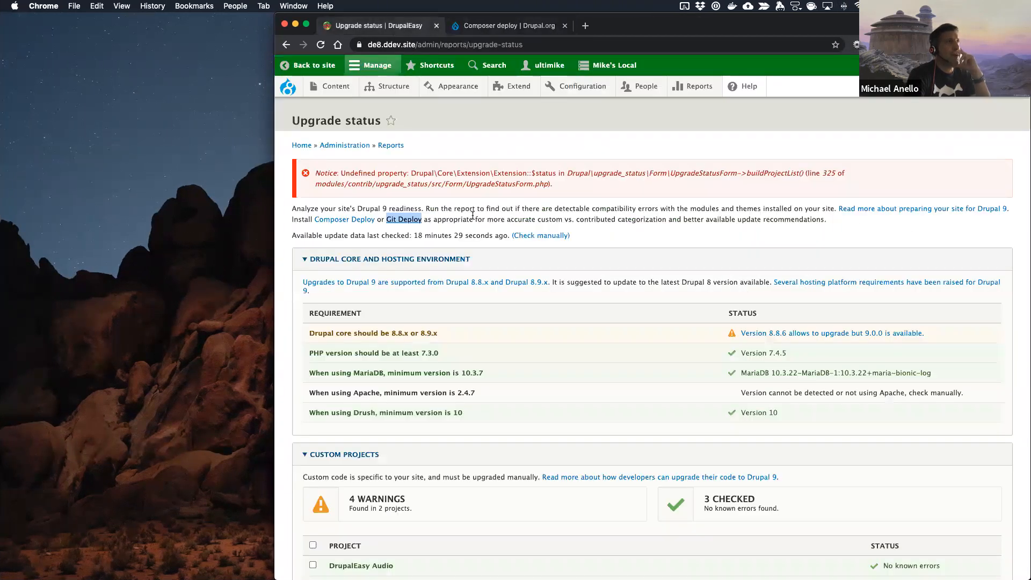
left_click(588, 220)
scroll(463, 481, "down", 2)
scroll(460, 481, "up", 2)
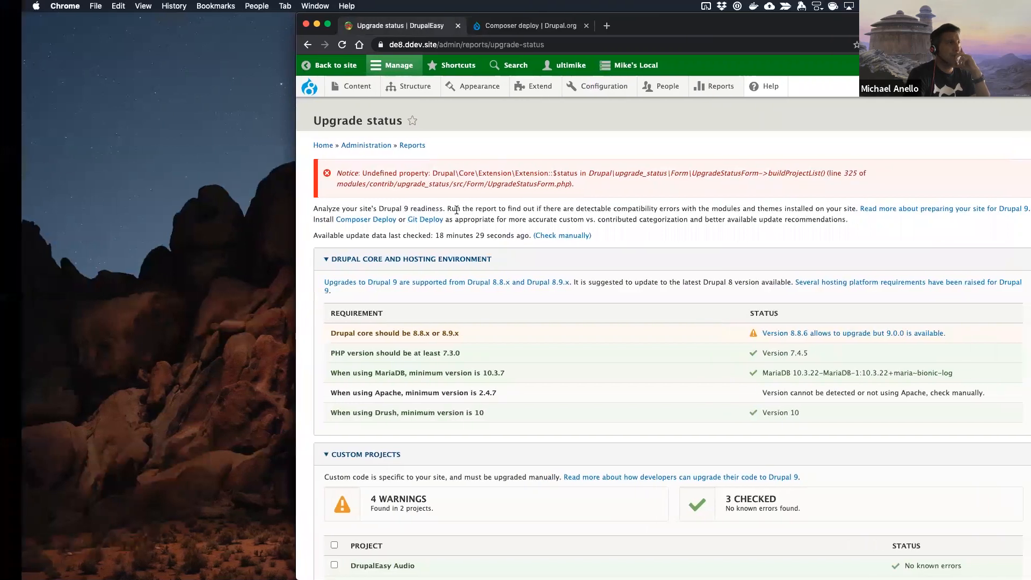
Step: Switch back to the code editor, review the Composer update output and shrink the terminal pane to about half the window height
key("ctrl+Right")
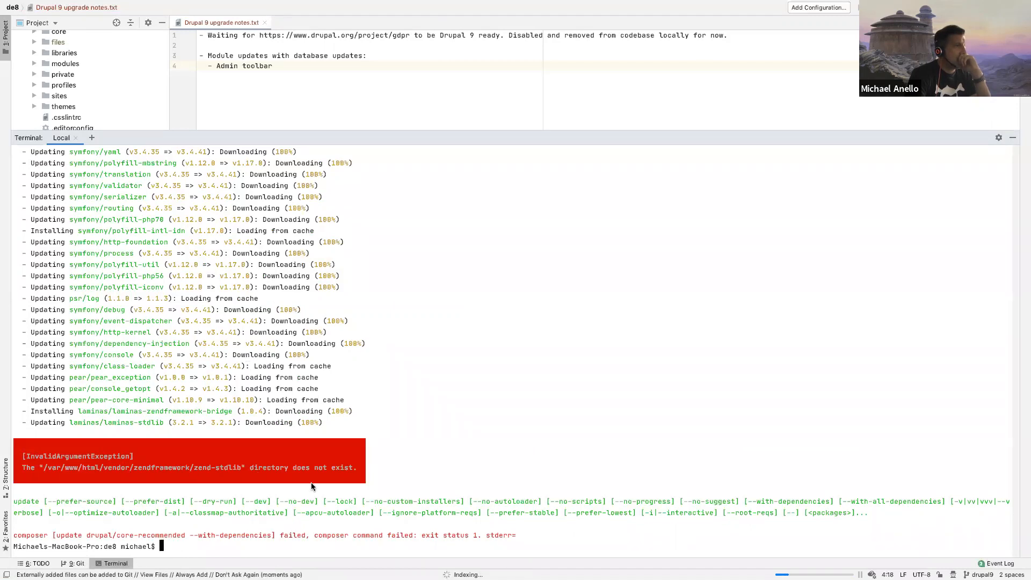
scroll(312, 484, "up", 10)
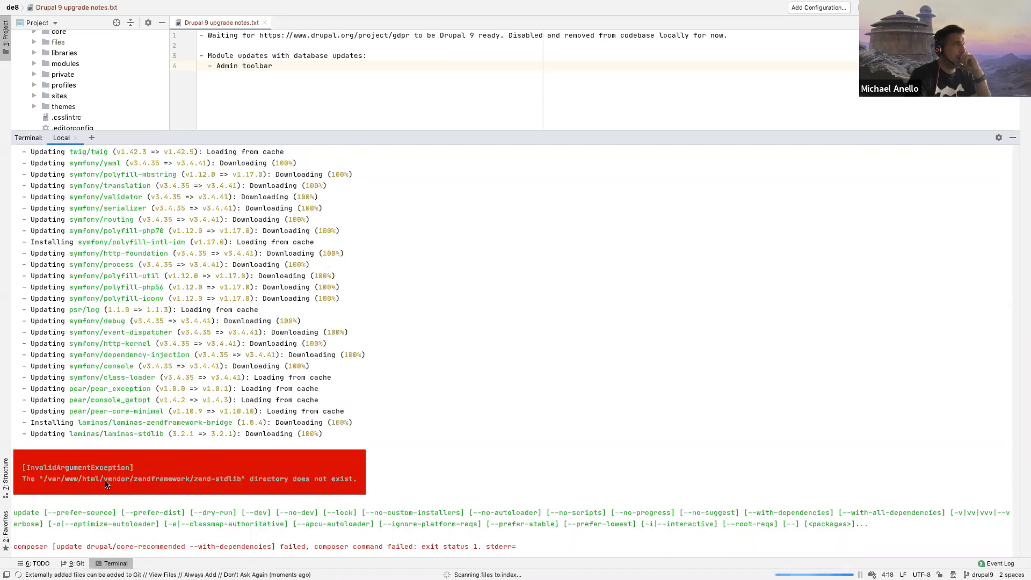
left_click_drag(300, 133, 285, 222)
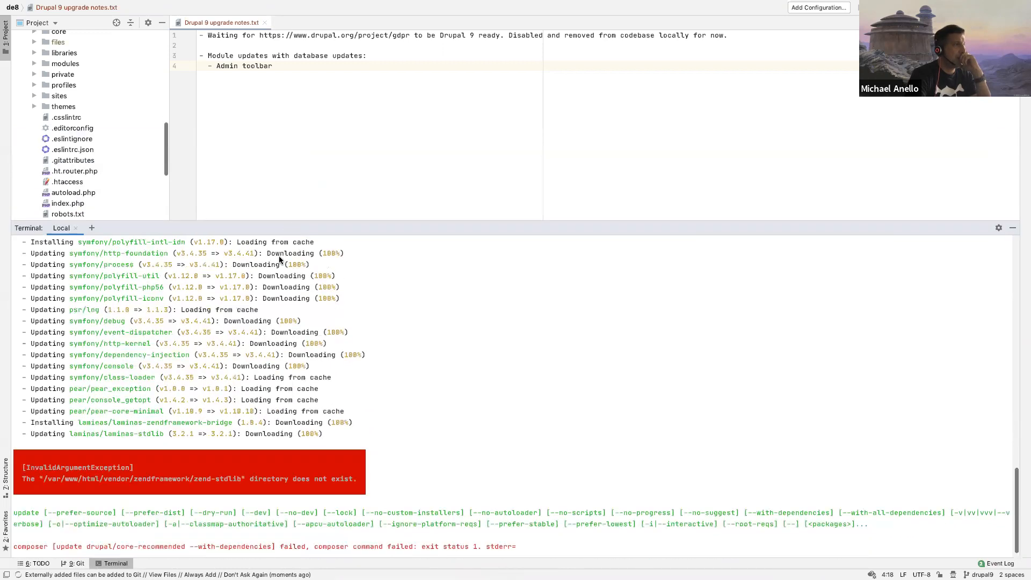
left_click_drag(279, 260, 267, 320)
scroll(86, 242, "down", 3)
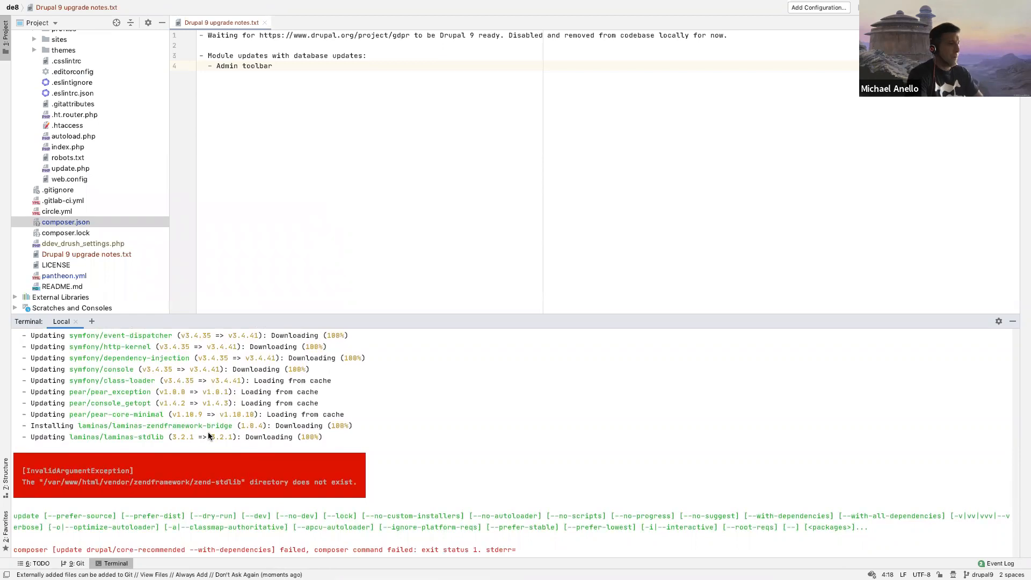
Step: Run git status in the terminal and look through the changed, deleted and untracked files
type("git status")
key("Return")
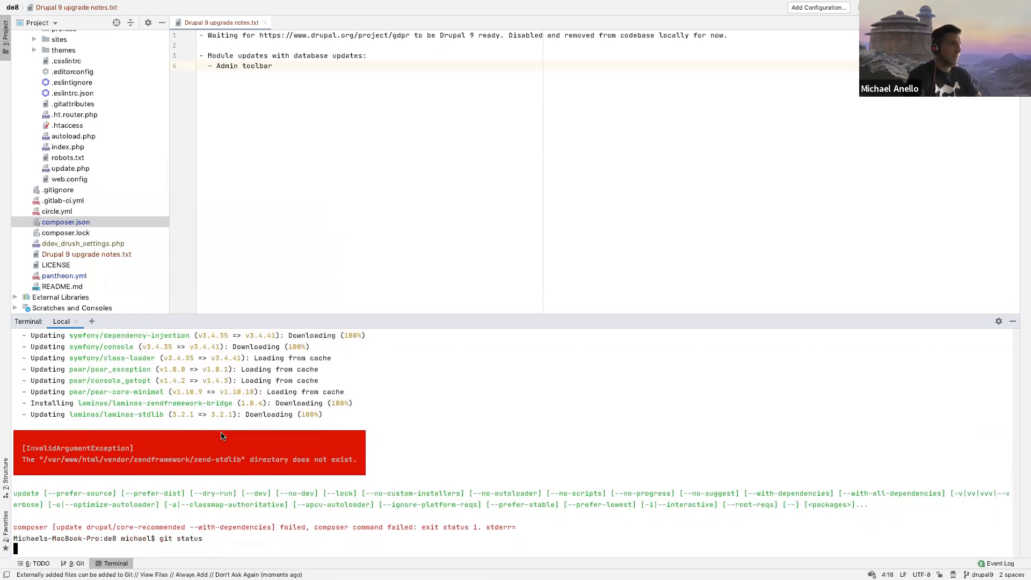
scroll(301, 437, "up", 10)
scroll(303, 437, "down", 15)
scroll(85, 230, "up", 1)
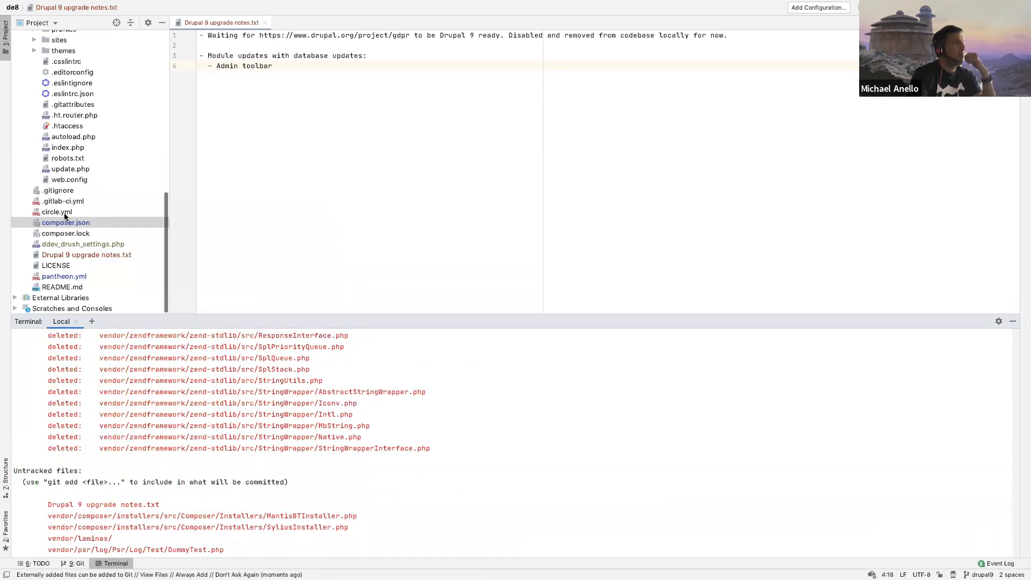
Step: Collapse the web and .ddev folders in the project file tree
scroll(64, 214, "up", 15)
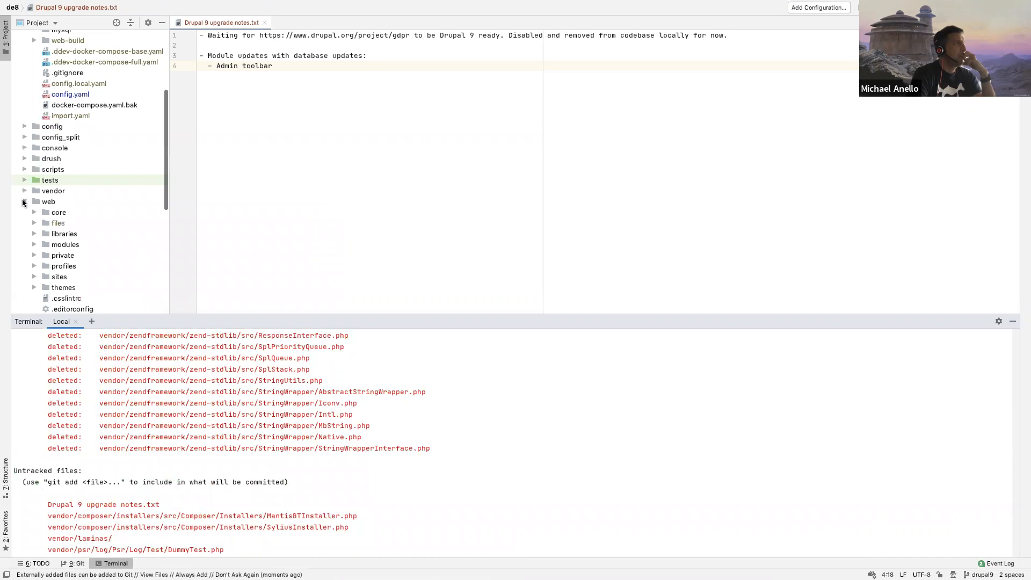
left_click(24, 202)
scroll(24, 107, "up", 5)
left_click(24, 47)
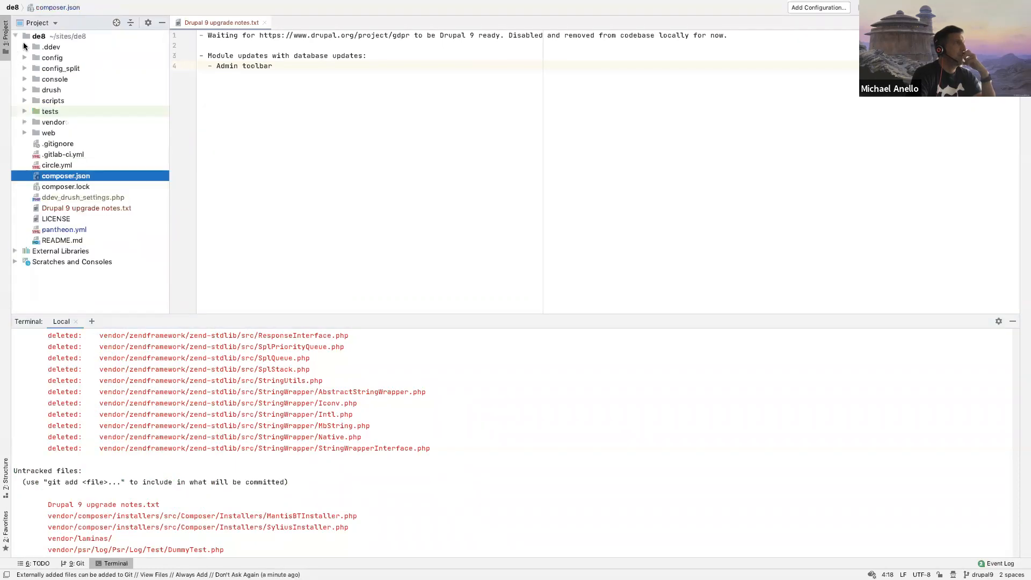
Step: Delete the vendor directory from the de8 project and confirm the deletion
left_click(37, 122)
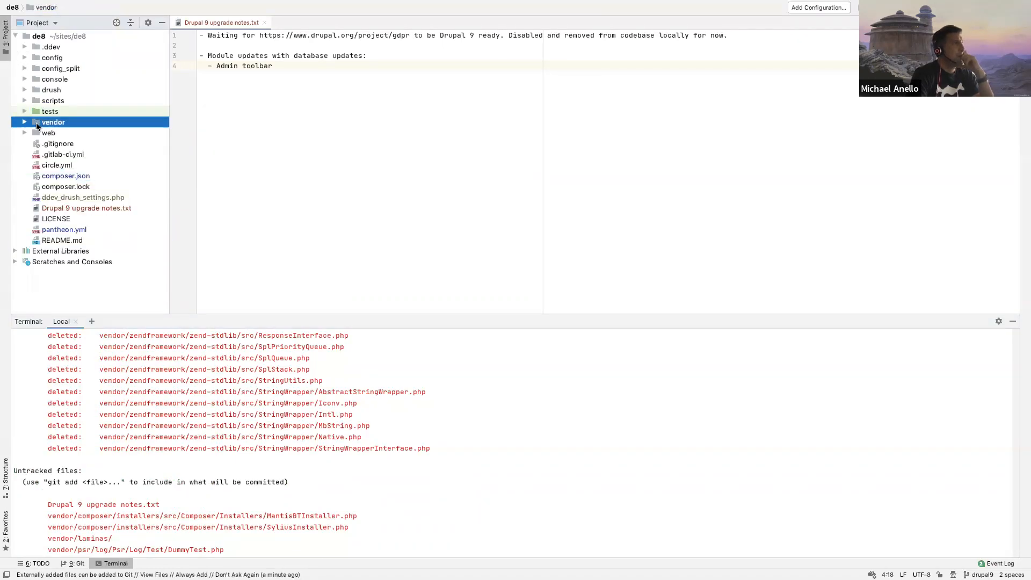
right_click(36, 123)
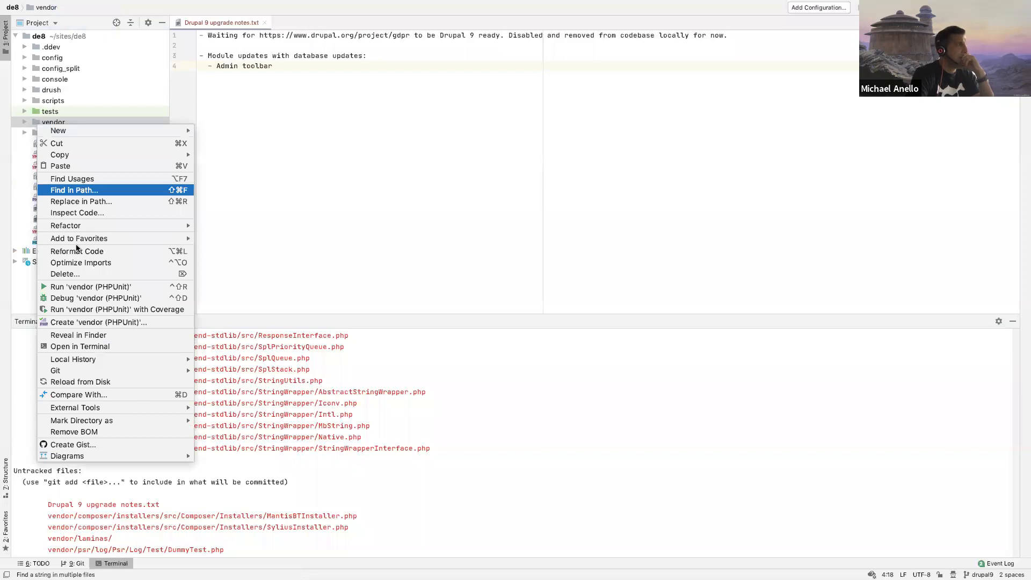
left_click(69, 274)
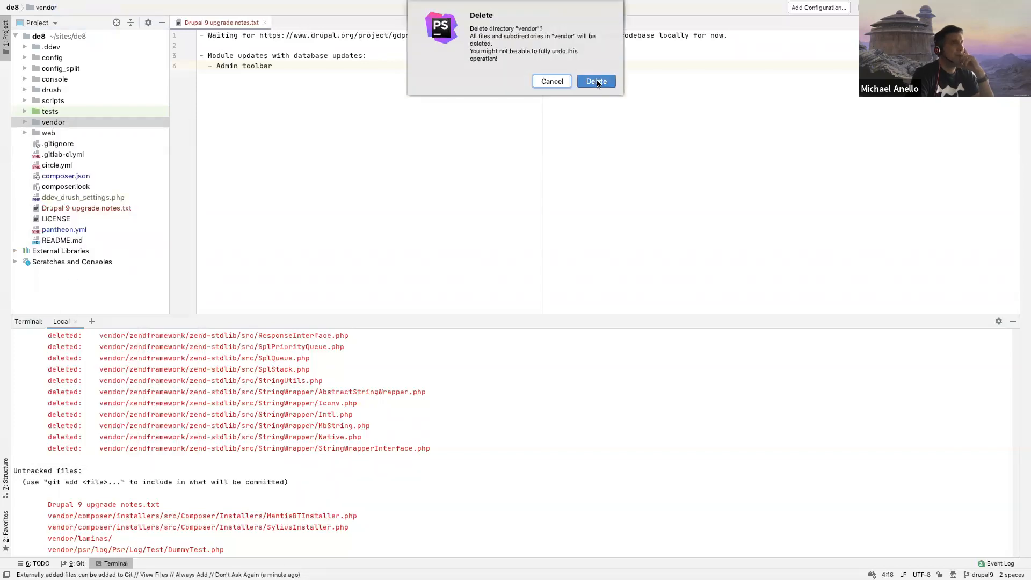
left_click(597, 81)
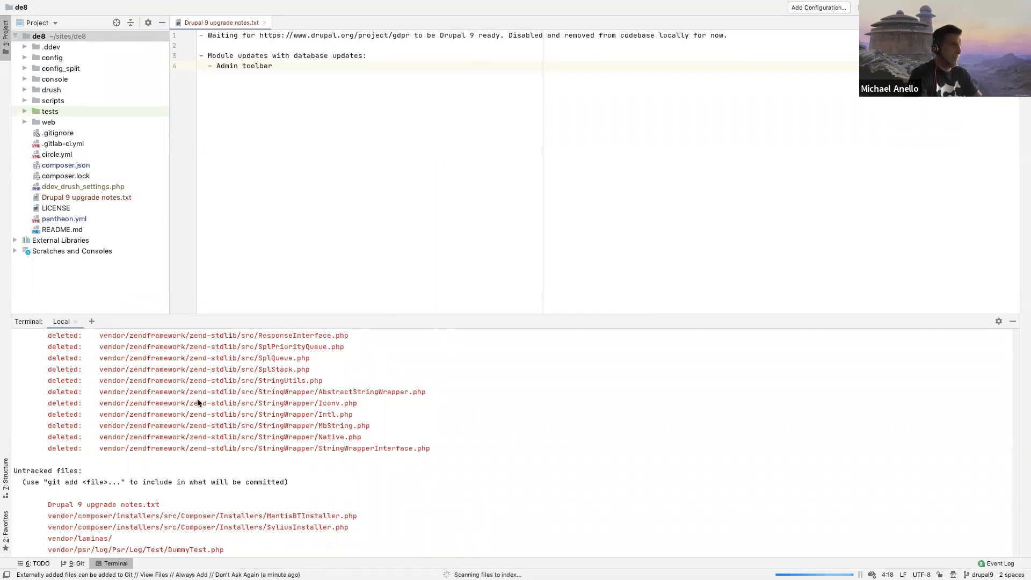
Step: Run ddev composer install in the terminal to reinstall the project's dependencies
scroll(214, 417, "down", 15)
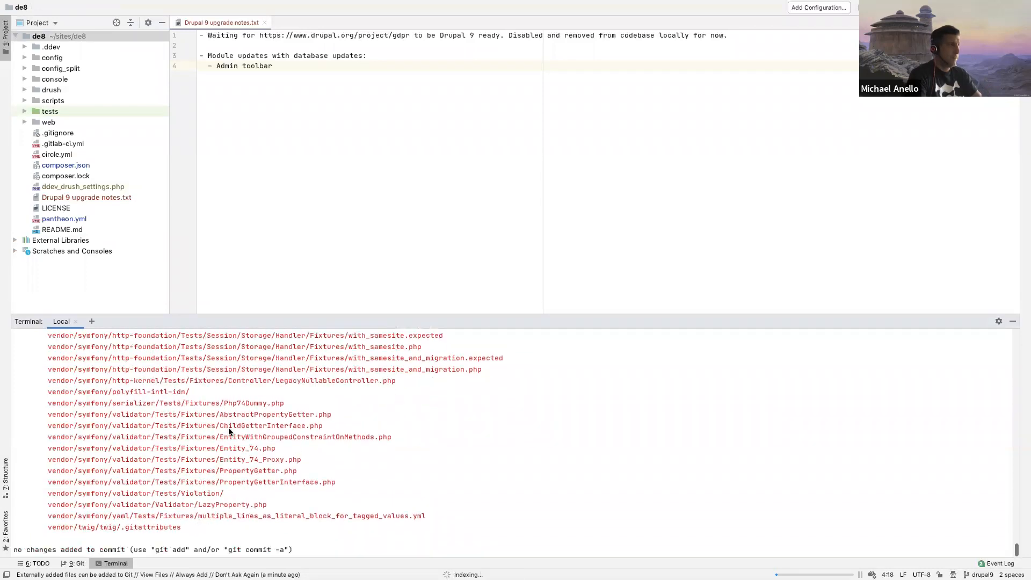
type("dd")
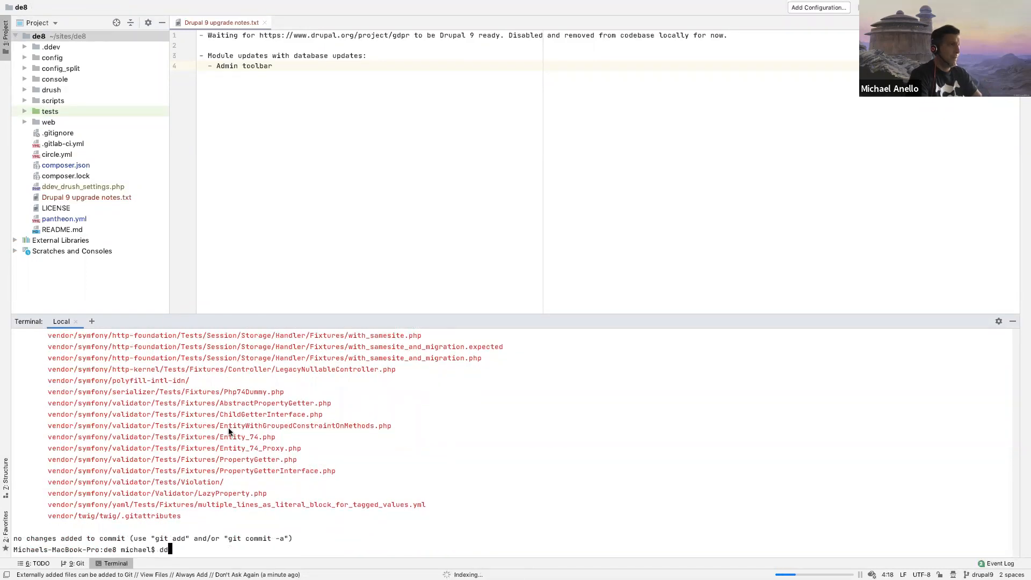
type("ev composer install")
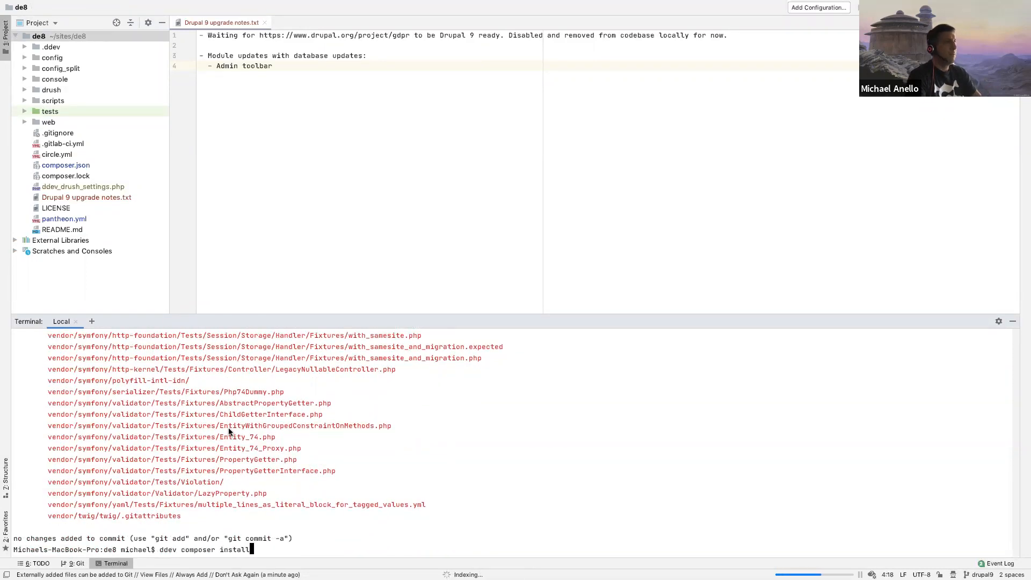
key("Return")
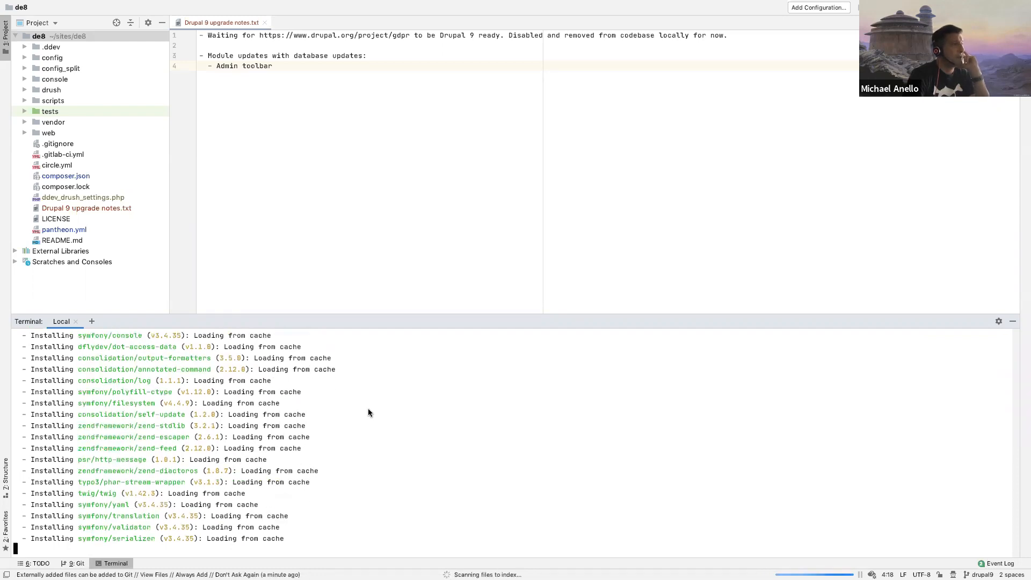
Step: Look through the terminal output, comparing the earlier git status listing with the packages Composer is installing
scroll(369, 411, "up", 15)
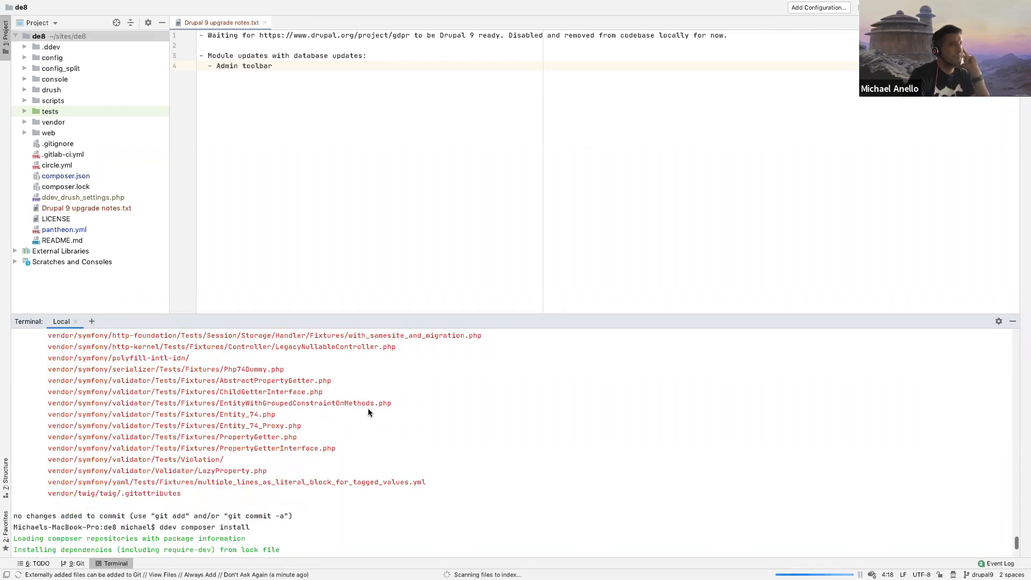
scroll(371, 411, "up", 10)
scroll(378, 412, "down", 15)
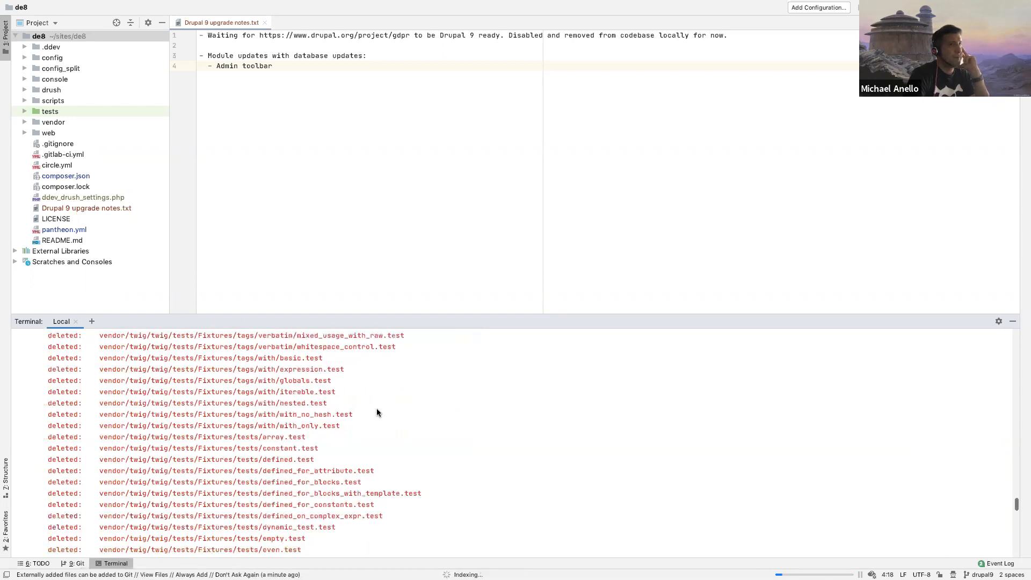
scroll(420, 444, "up", 5)
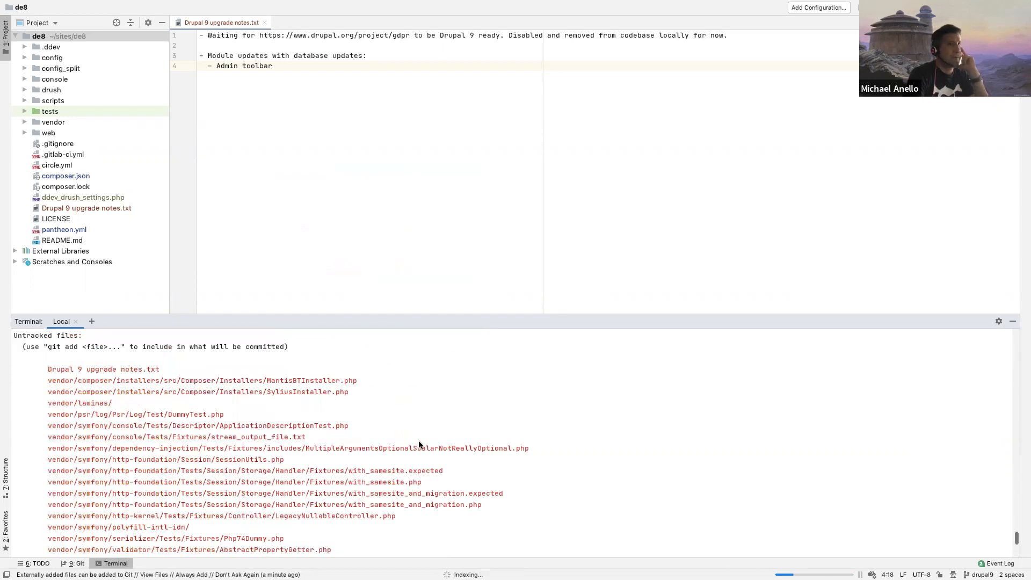
scroll(436, 449, "down", 10)
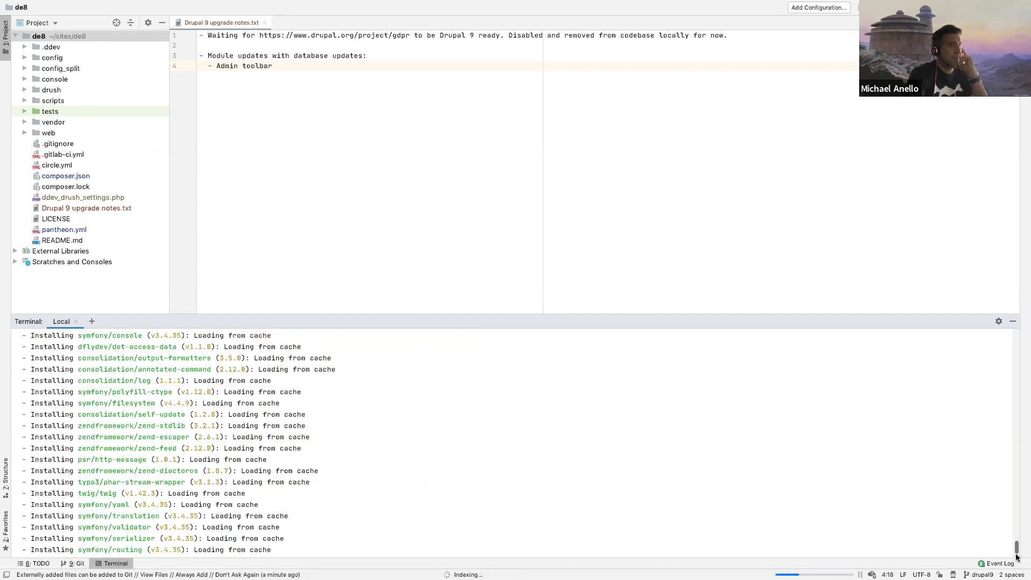
scroll(1016, 549, "down", 5)
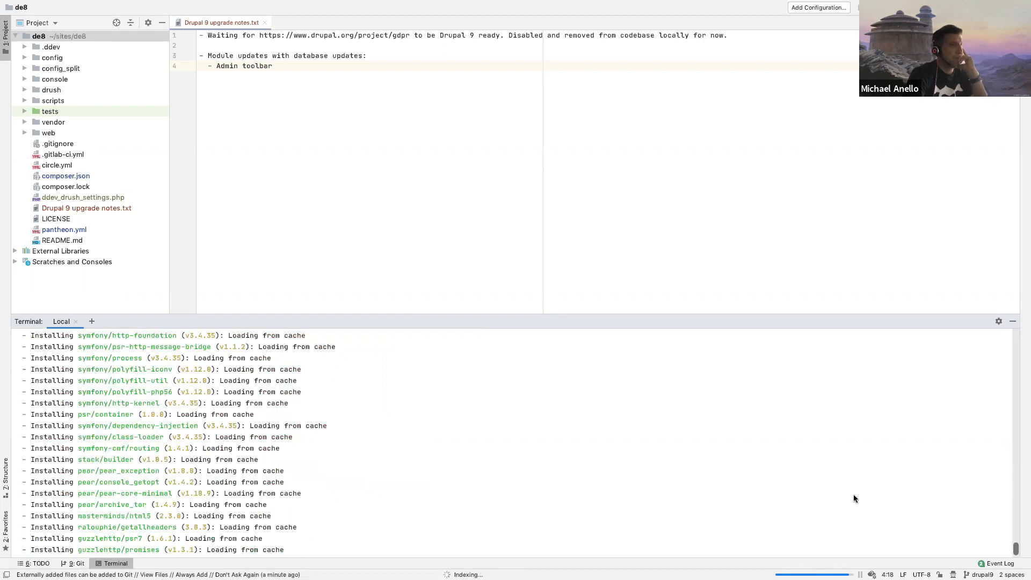
scroll(854, 495, "down", 3)
scroll(854, 496, "up", 7)
scroll(854, 497, "down", 3)
scroll(526, 480, "down", 4)
scroll(525, 477, "up", 6)
scroll(525, 481, "down", 6)
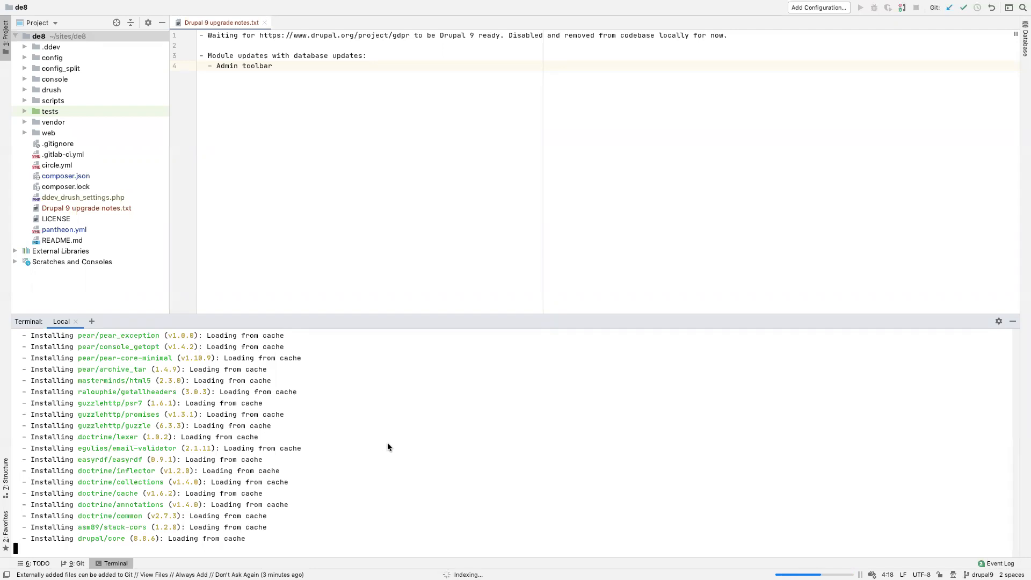
left_click(358, 65)
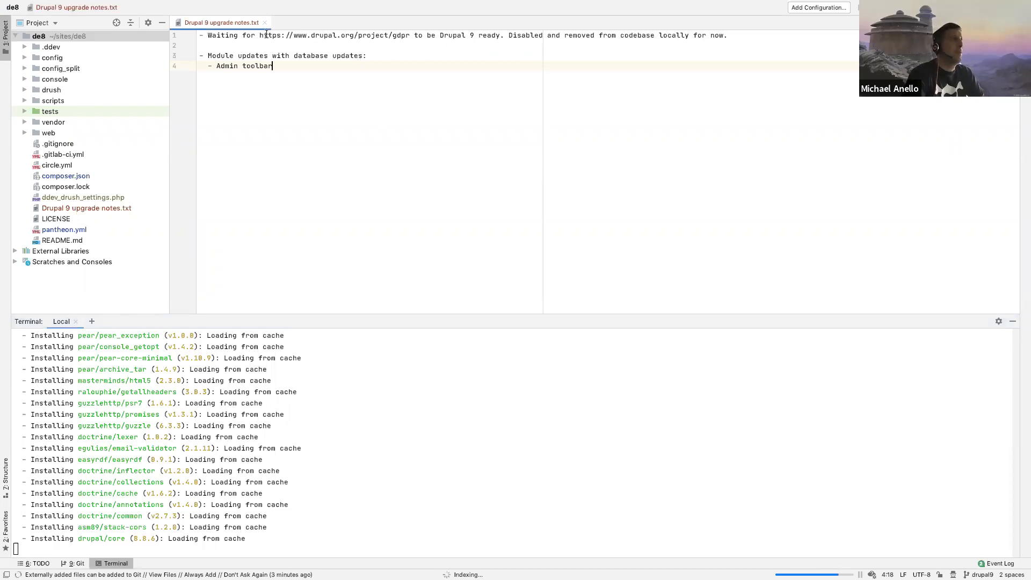
left_click_drag(260, 35, 409, 34)
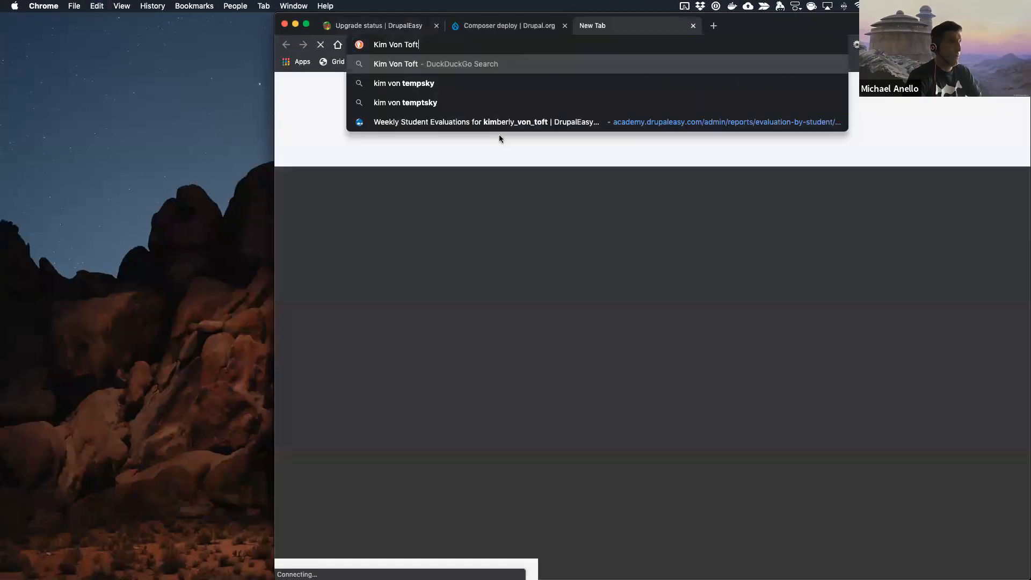
key("Return")
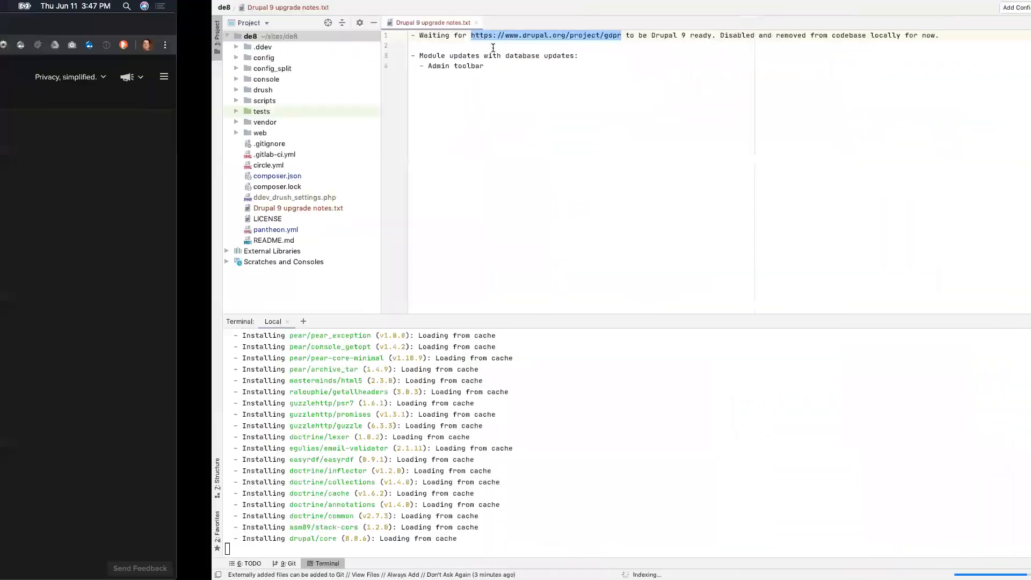
key("ctrl+Left")
left_click(421, 72)
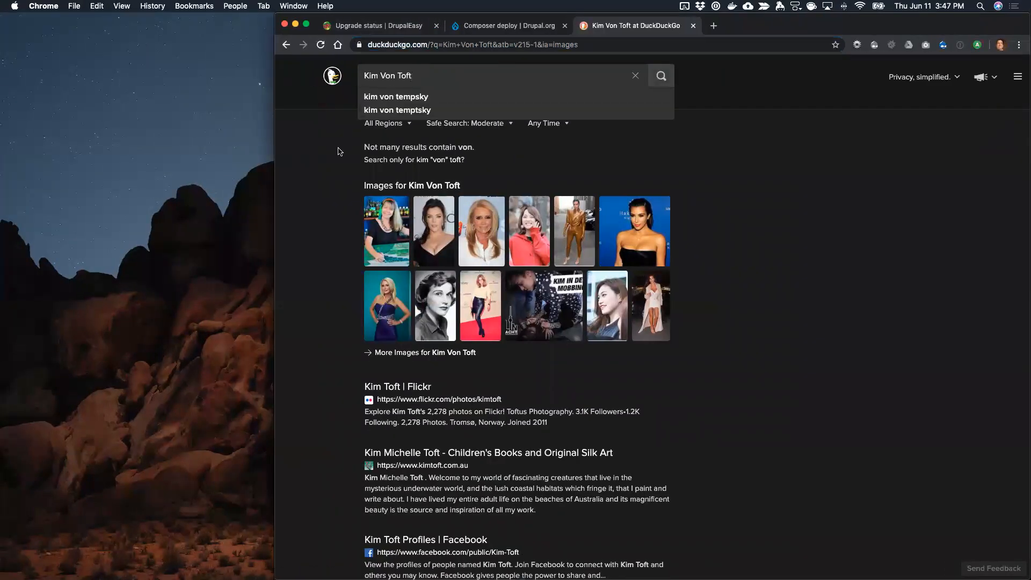
key("ctrl+Right")
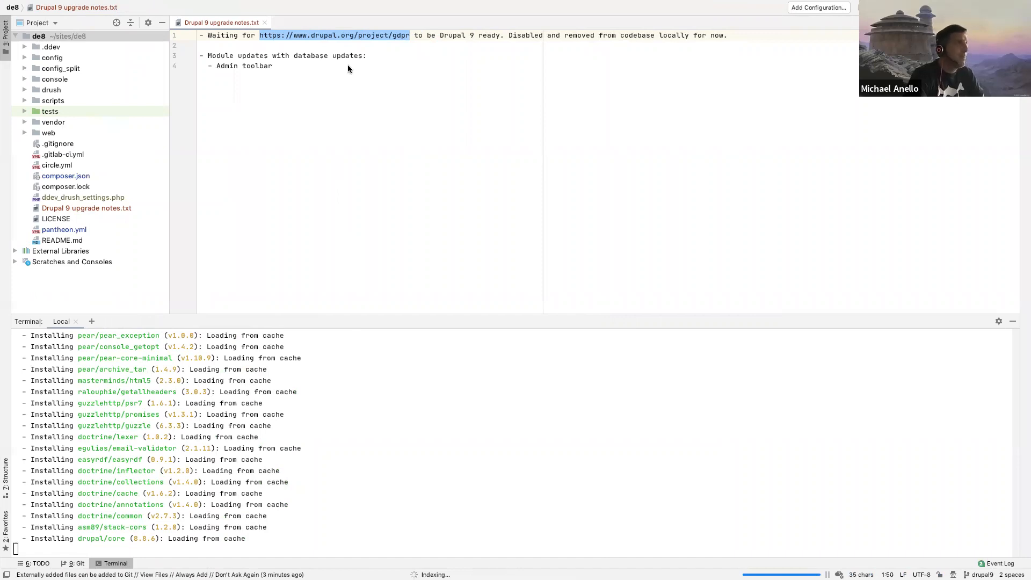
left_click_drag(365, 99, 200, 66)
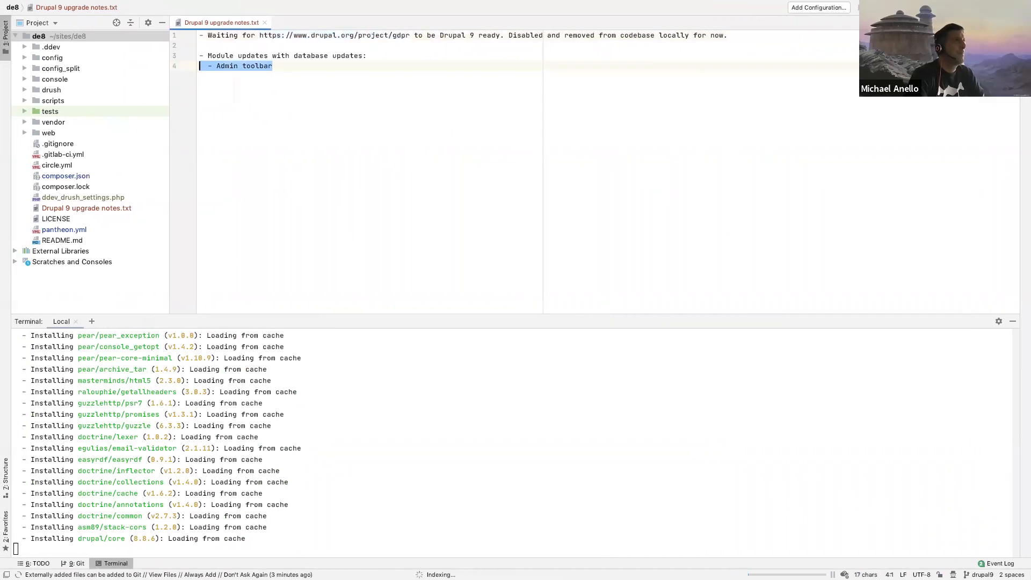
key("super+c")
key("super+Tab")
left_click(410, 45)
key("super+v")
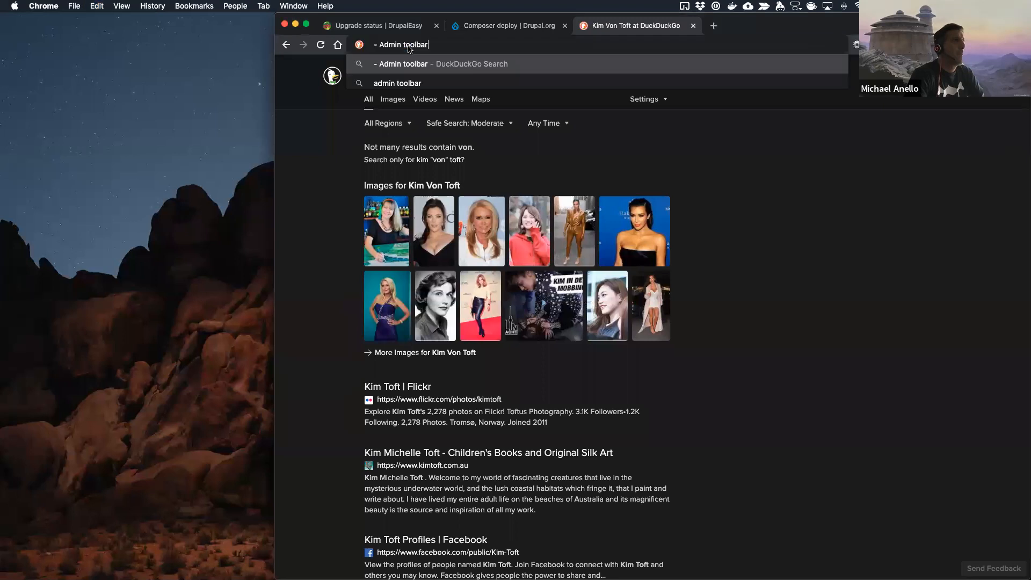
key("super+Tab")
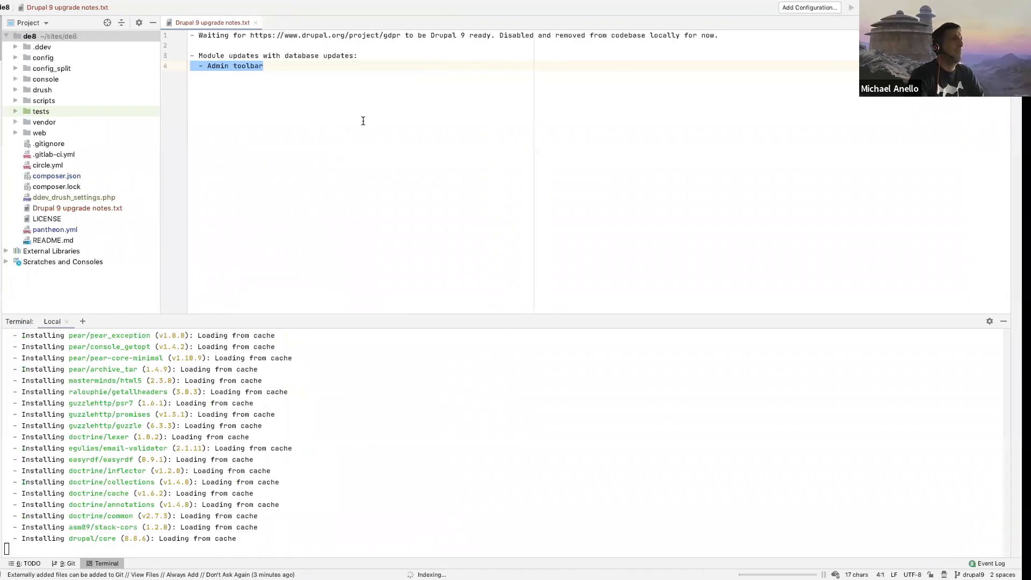
key("super+Tab")
double_click(404, 44)
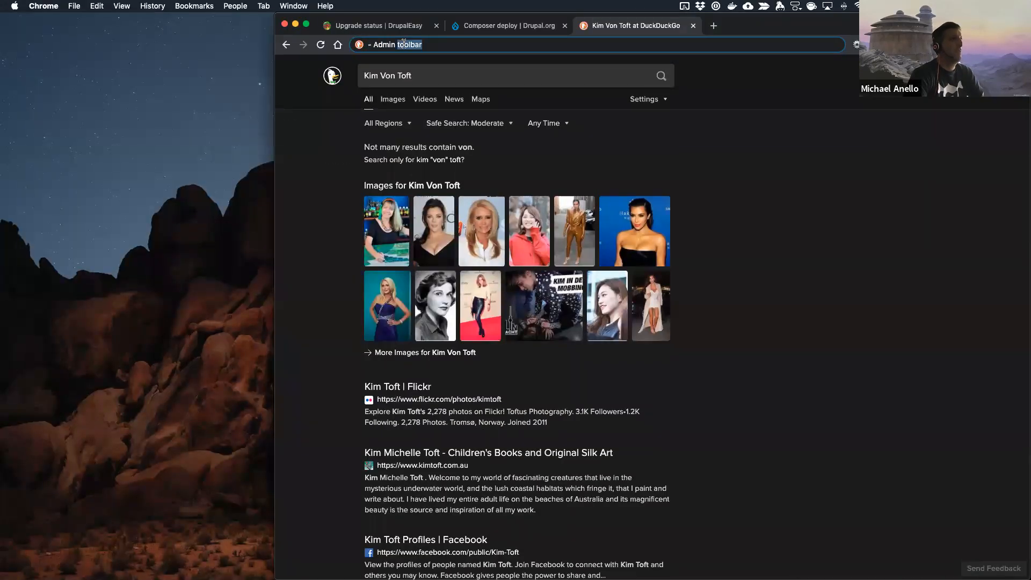
triple_click(404, 44)
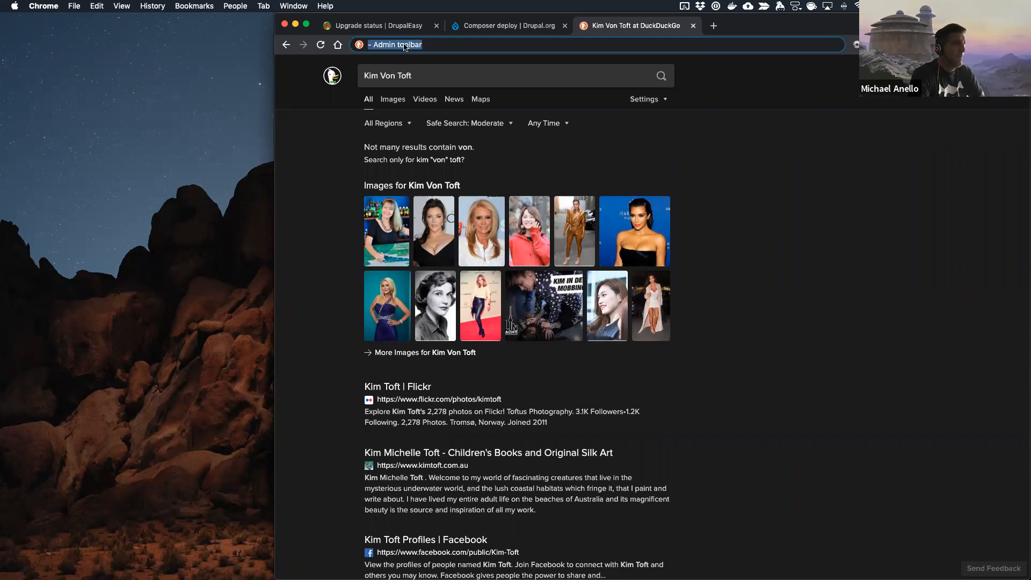
type("dp")
type("https://www.drupal.org/project/gd")
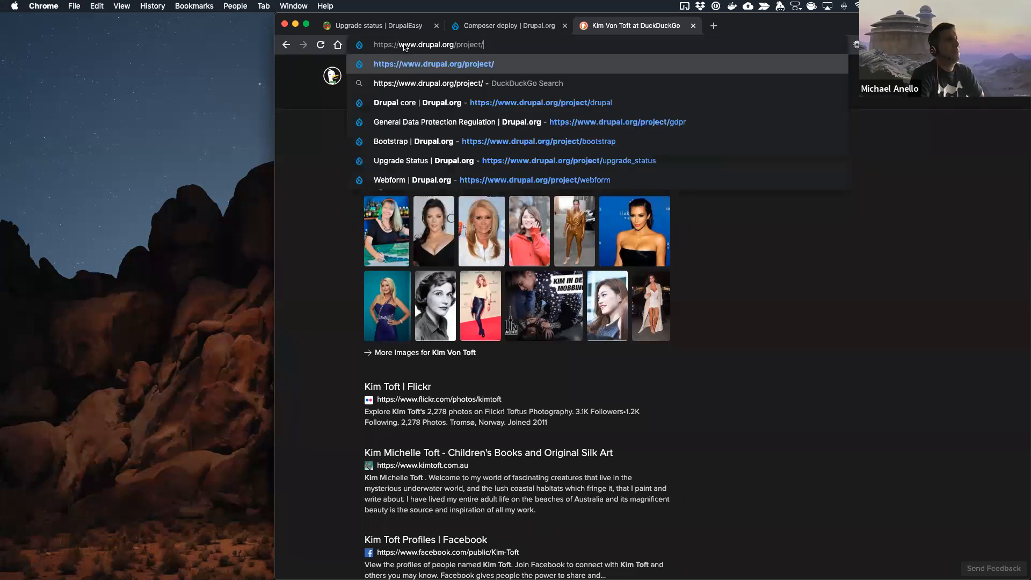
type("pr")
key("Return")
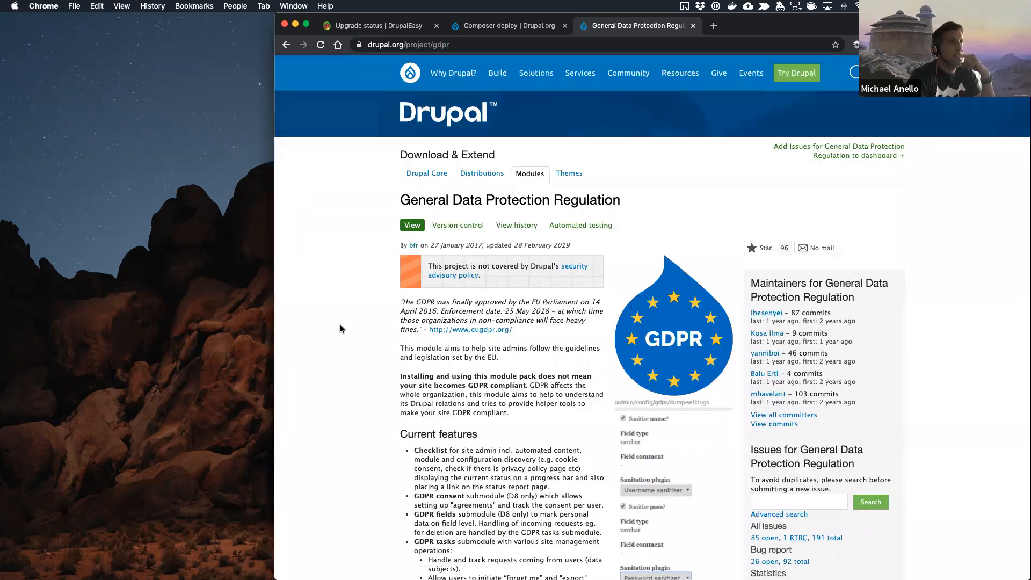
Step: Check the GDPR module's releases and open its reviewed-and-tested issue "Automated Drupal 9 compatibility fixes"
scroll(340, 325, "down", 20)
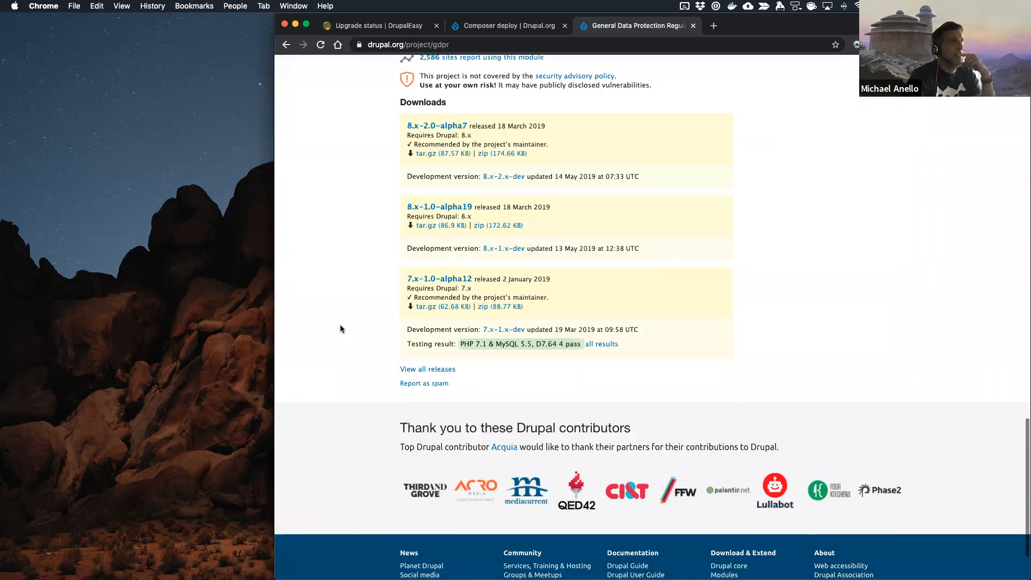
scroll(340, 325, "up", 3)
scroll(509, 251, "up", 15)
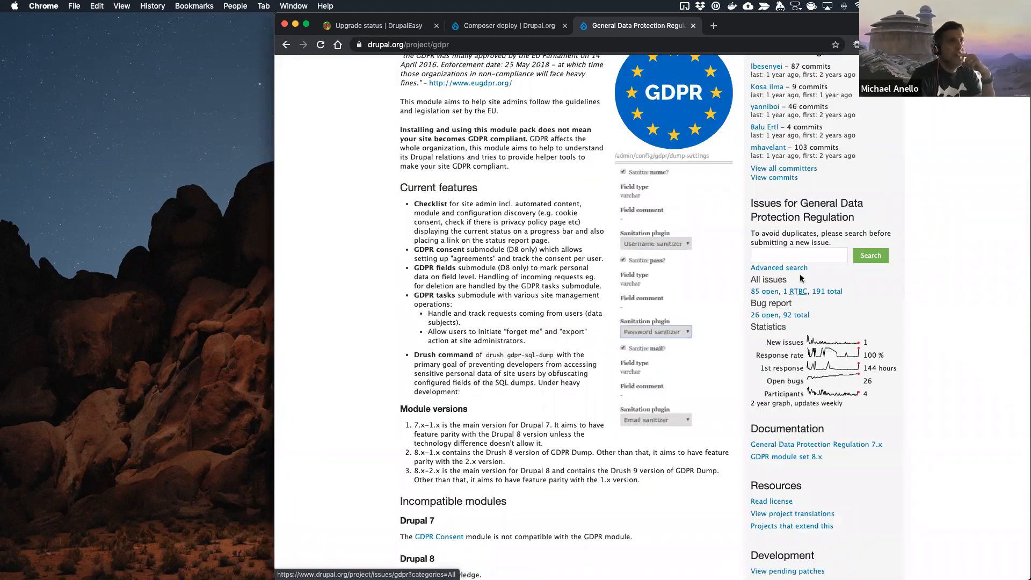
left_click(799, 291)
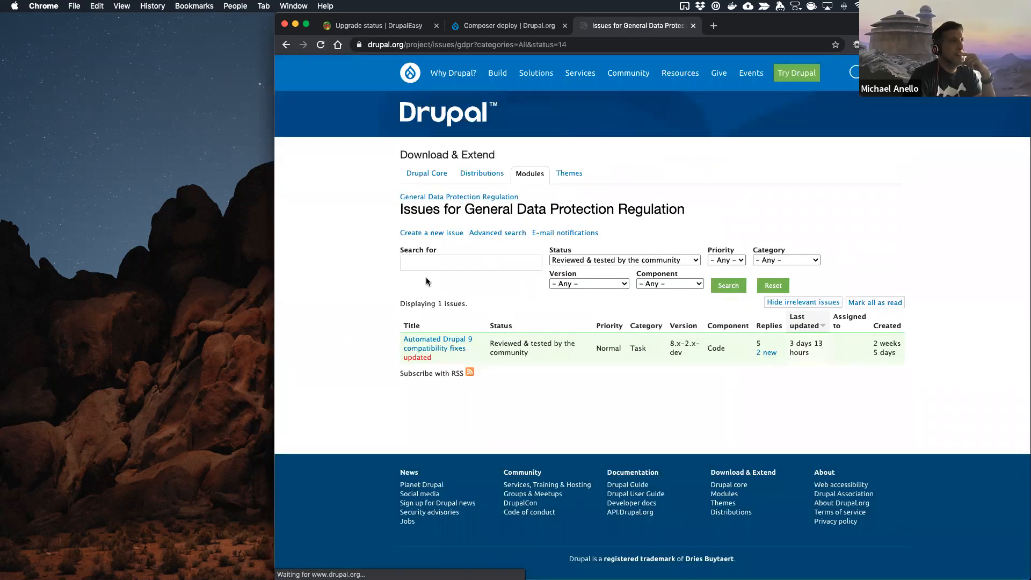
left_click(447, 346)
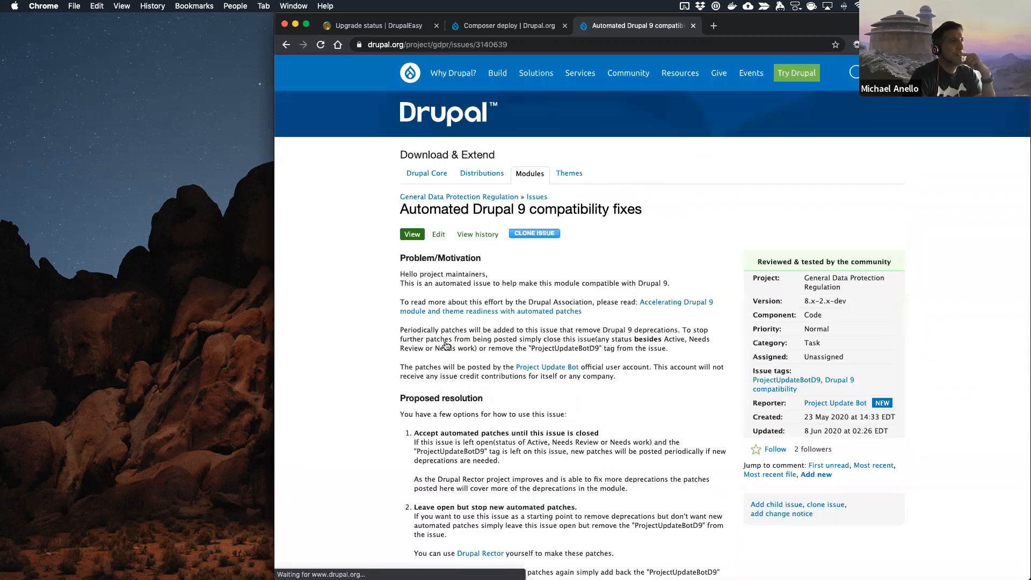
Step: Read through the issue's comments and review the code changes in gdpr.2.x-dev.rector.patch from comment #4
scroll(446, 346, "down", 10)
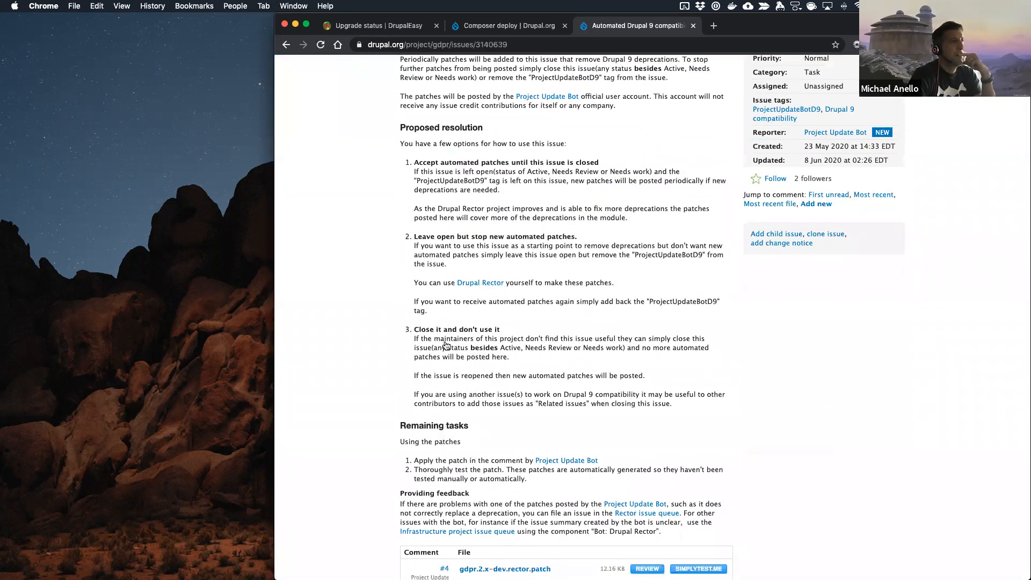
scroll(447, 346, "down", 15)
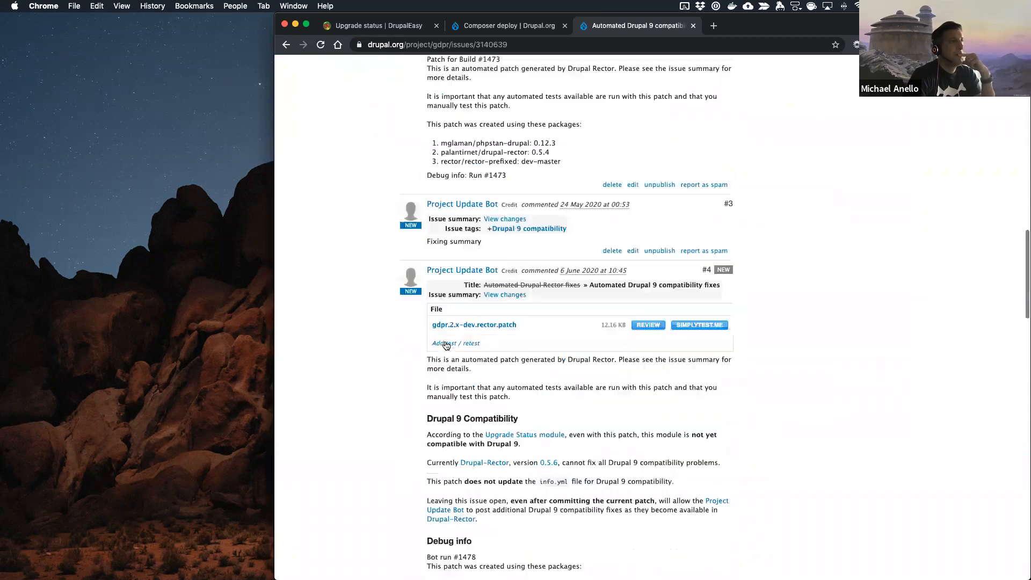
scroll(446, 345, "up", 2)
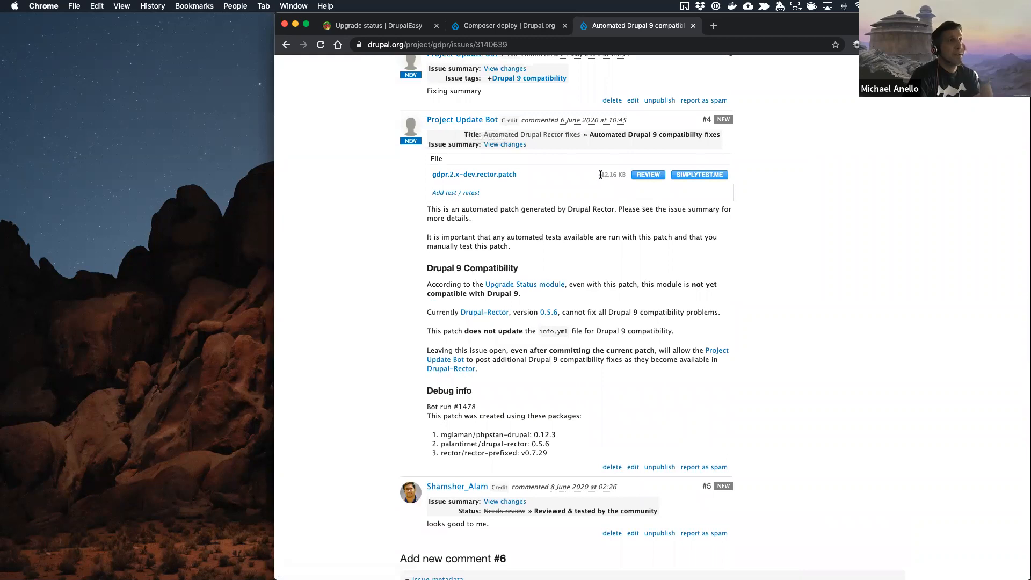
left_click(648, 174)
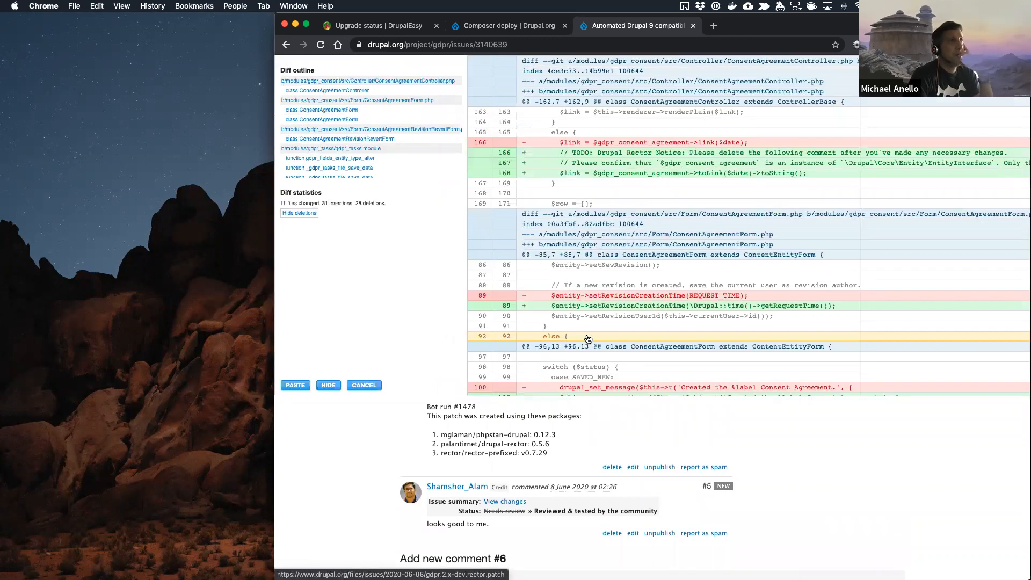
scroll(588, 339, "down", 20)
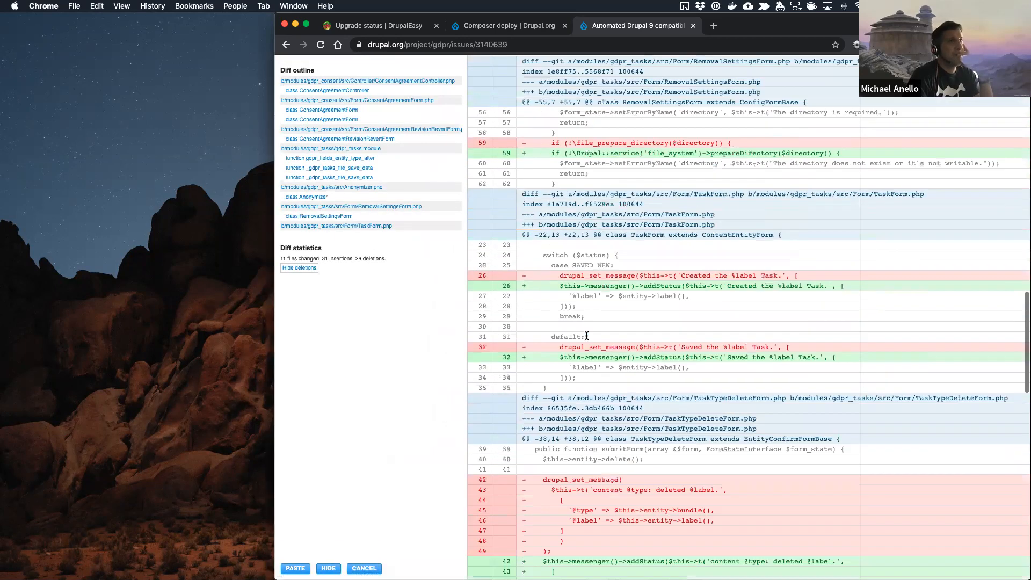
Step: Finish reviewing the GDPR rector patch, read the Drupal 9 compatibility notes in comment #4, and close the issue page
scroll(588, 339, "down", 6)
scroll(586, 337, "up", 15)
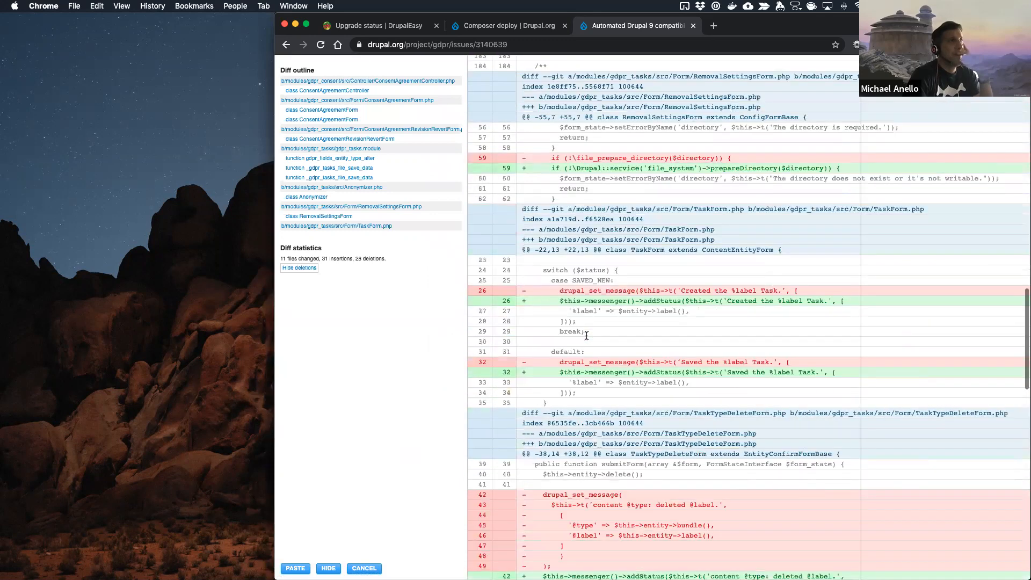
left_click(364, 568)
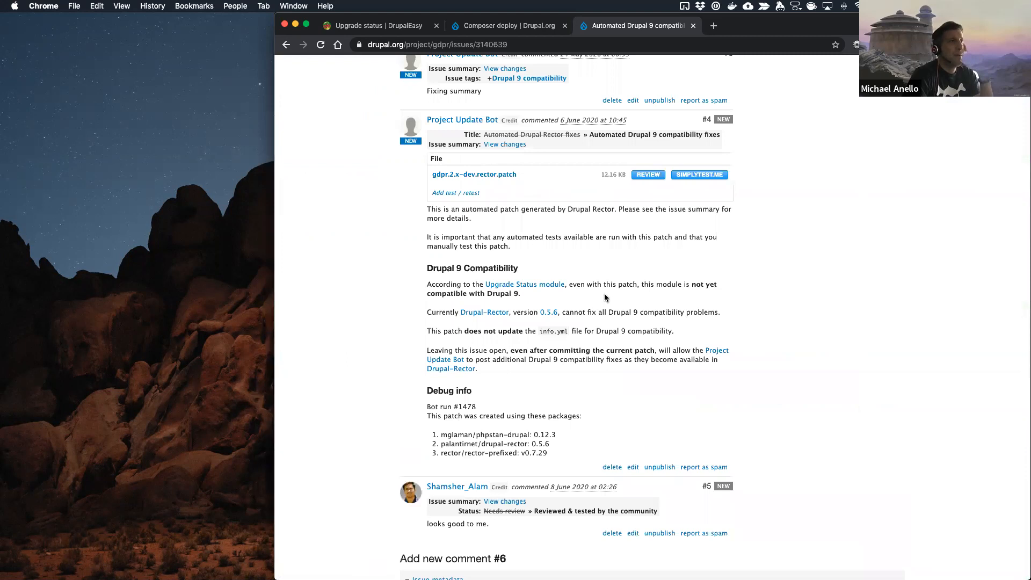
left_click_drag(522, 354, 523, 356)
left_click(544, 381)
left_click(694, 27)
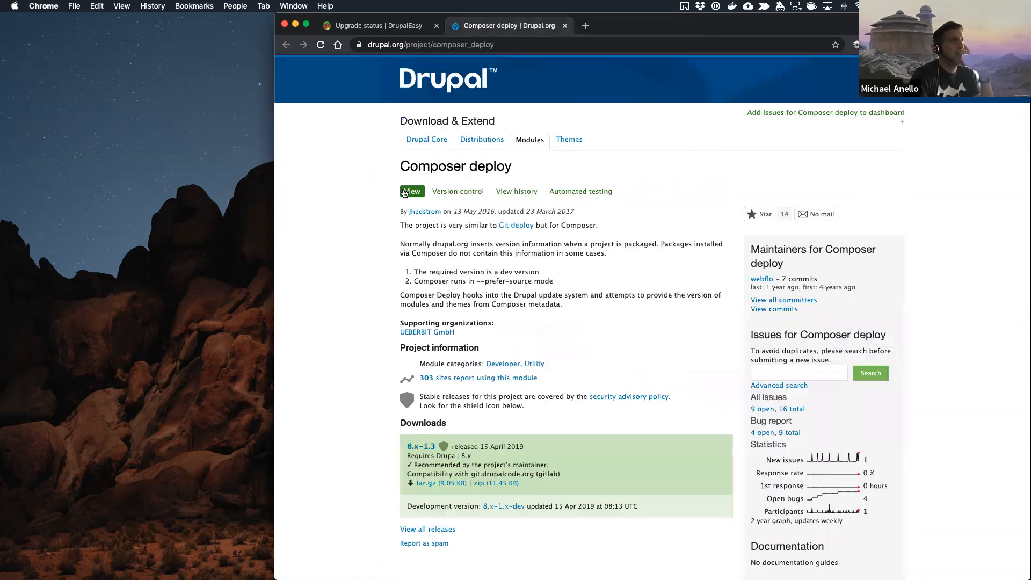
Step: Switch to the code editor, open composer.json and locate the topfloor/composer-cleanup-vcs-dirs requirement
key("super+Tab")
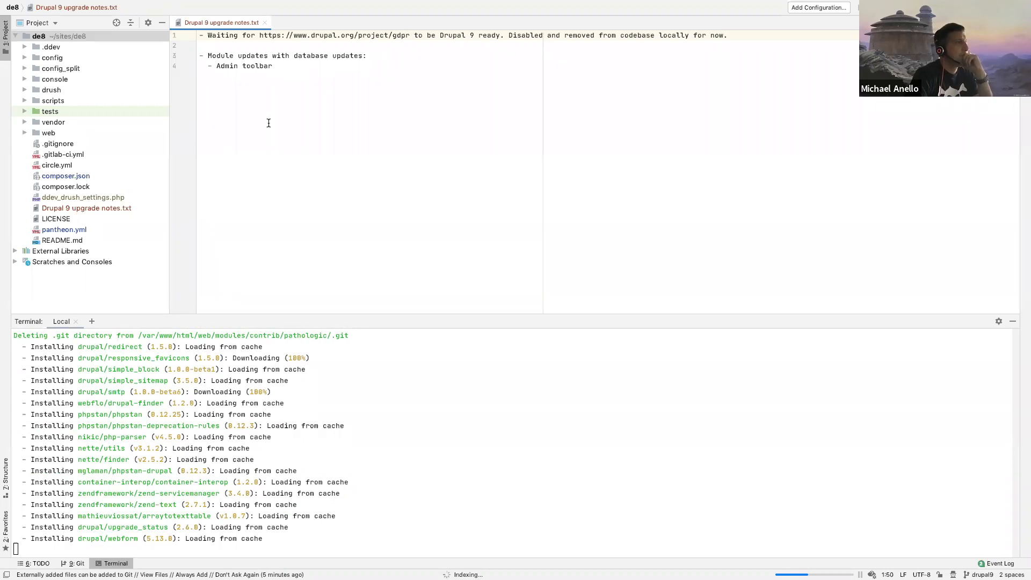
scroll(58, 392, "up", 5)
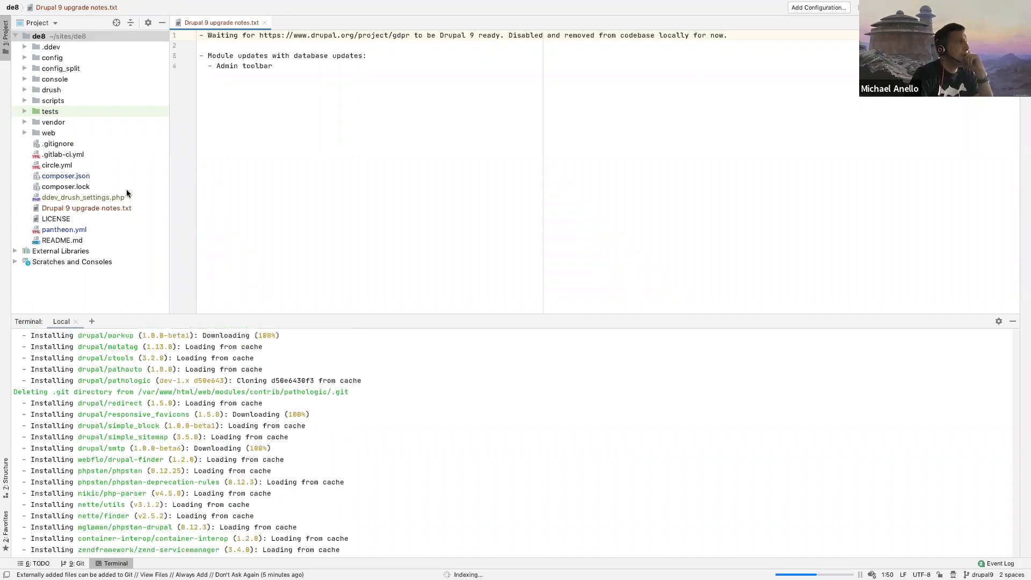
left_click(61, 181)
double_click(60, 177)
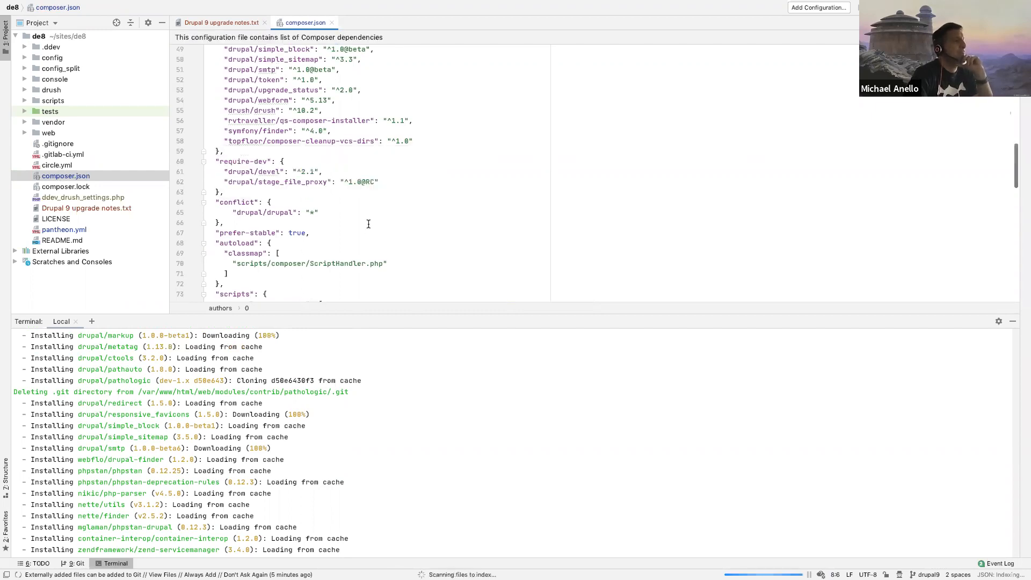
left_click(369, 224)
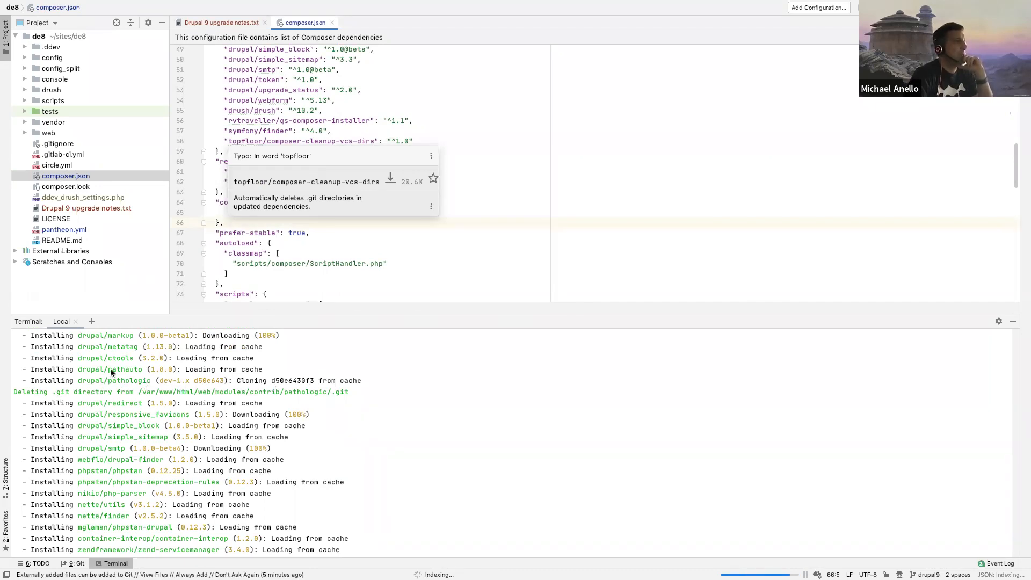
left_click(282, 253)
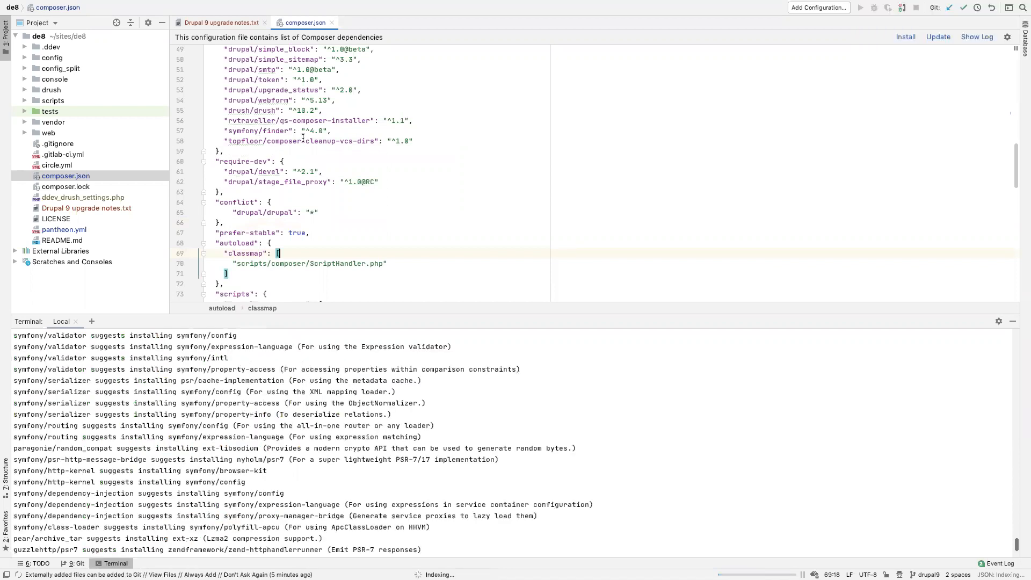
left_click_drag(229, 141, 289, 141)
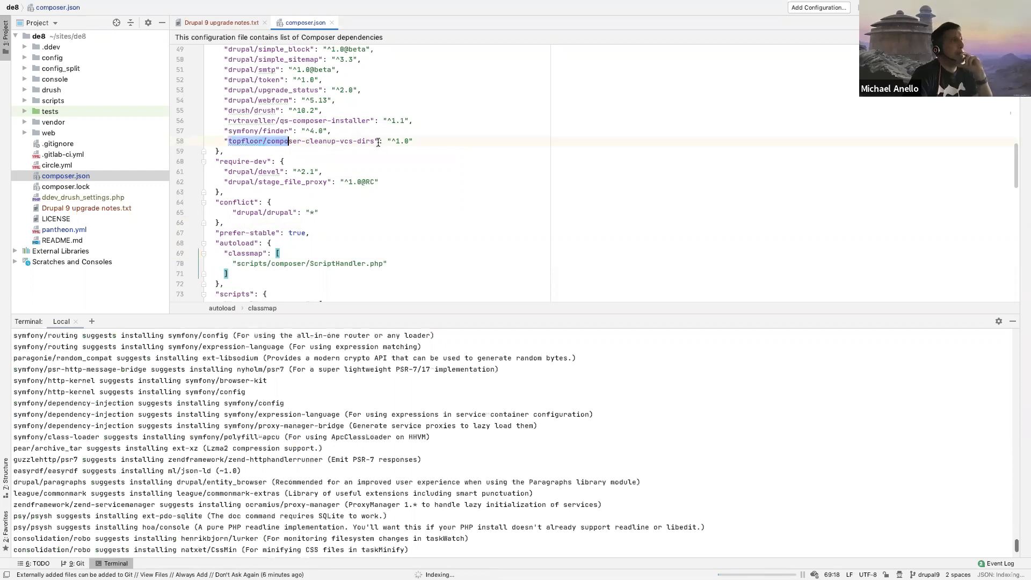
left_click_drag(375, 141, 375, 143)
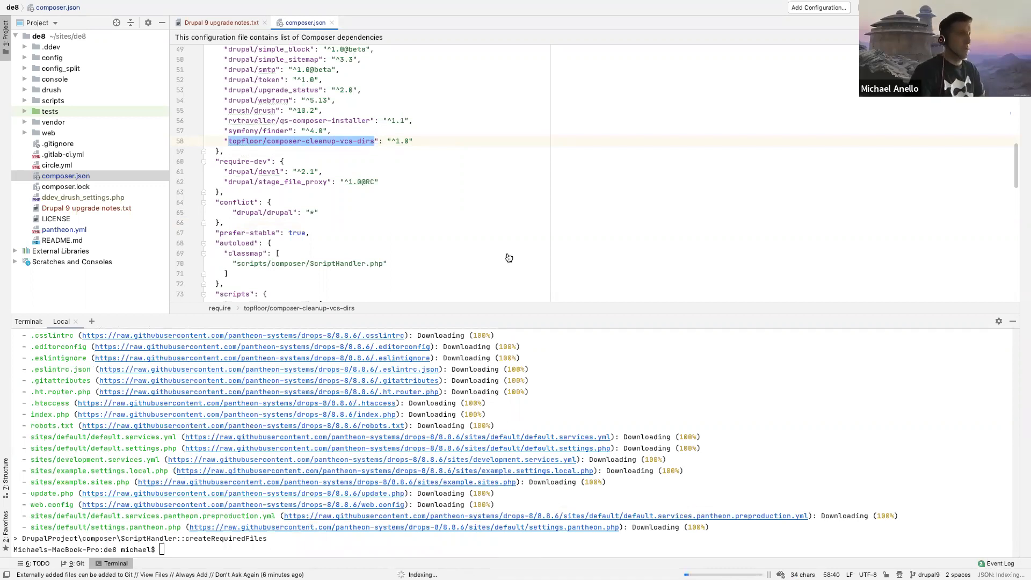
Step: Reload the site's Upgrade status report in the browser, check the Drupal core requirement, and return to the code editor
key("ctrl+Left")
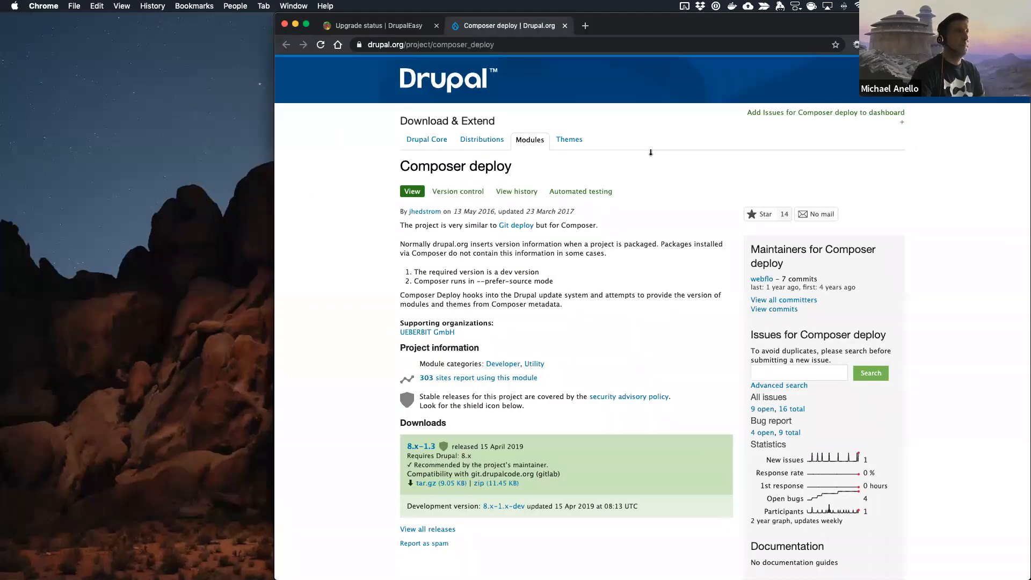
left_click(381, 21)
key("super+r")
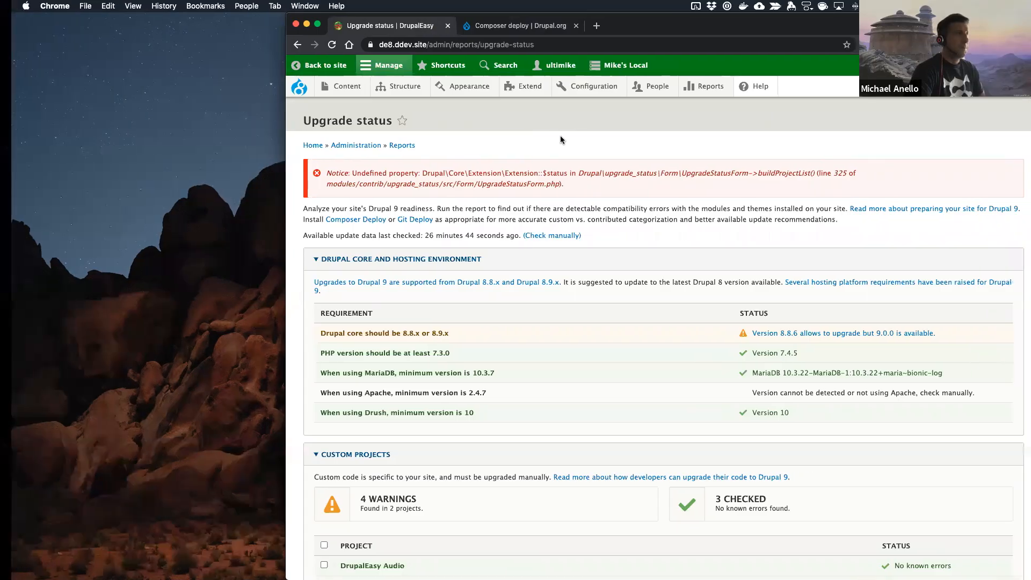
key("ctrl+Right")
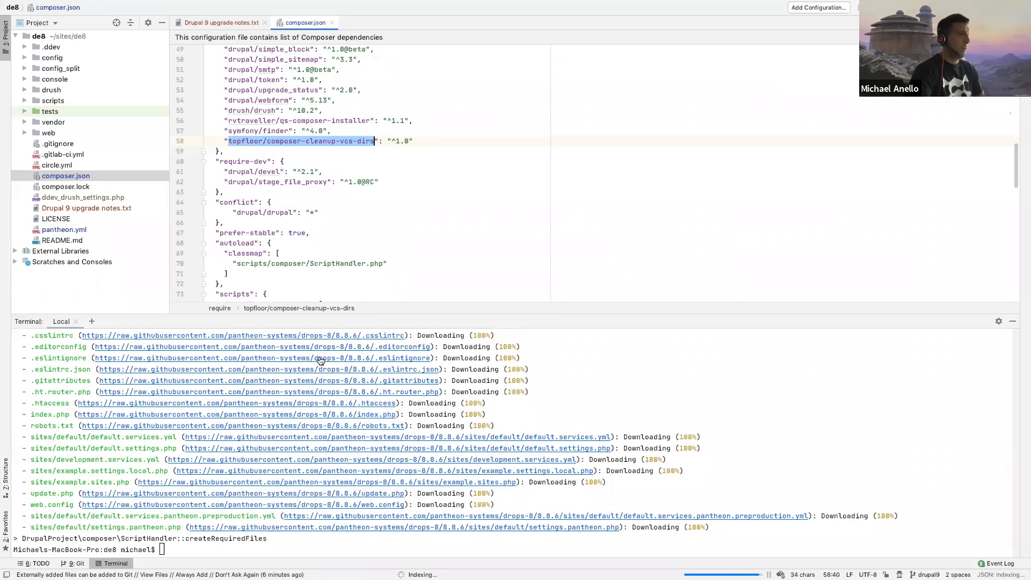
Step: Close composer.json, enlarge the terminal pane, and run git status to review the repository's changed files
left_click(423, 210)
key("super+w")
left_click_drag(417, 324, 417, 196)
type("git status")
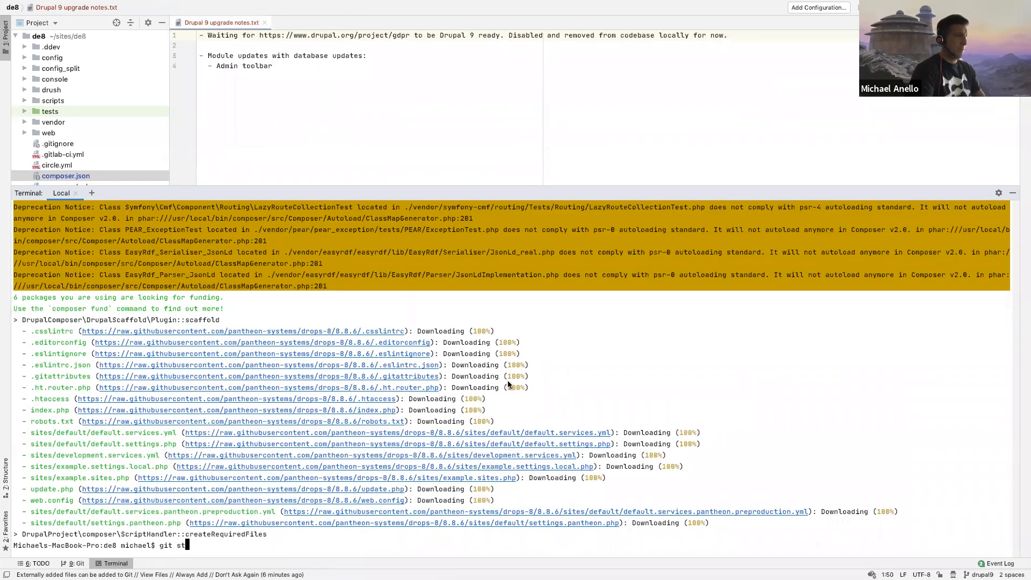
key("Return")
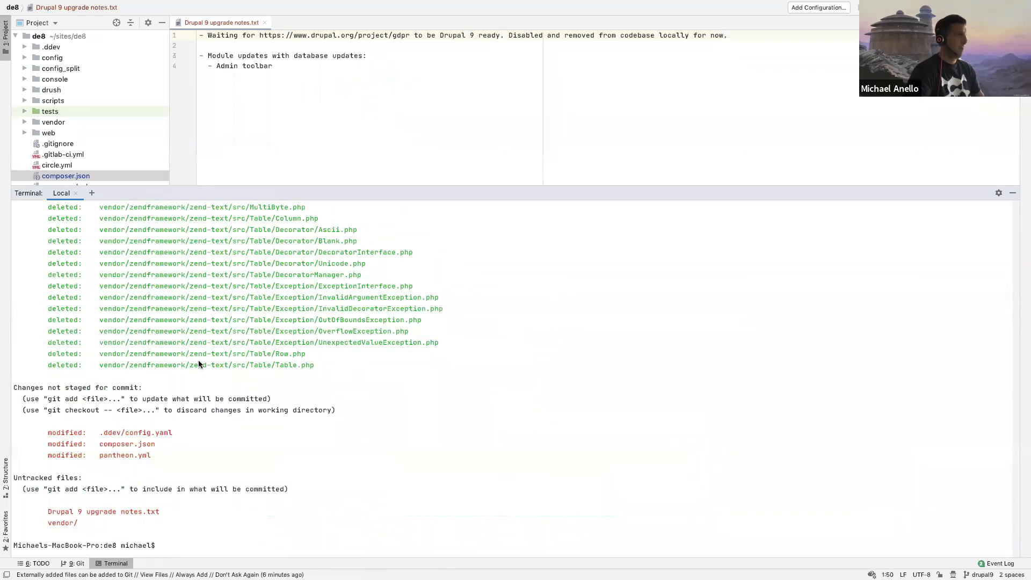
scroll(199, 364, "up", 15)
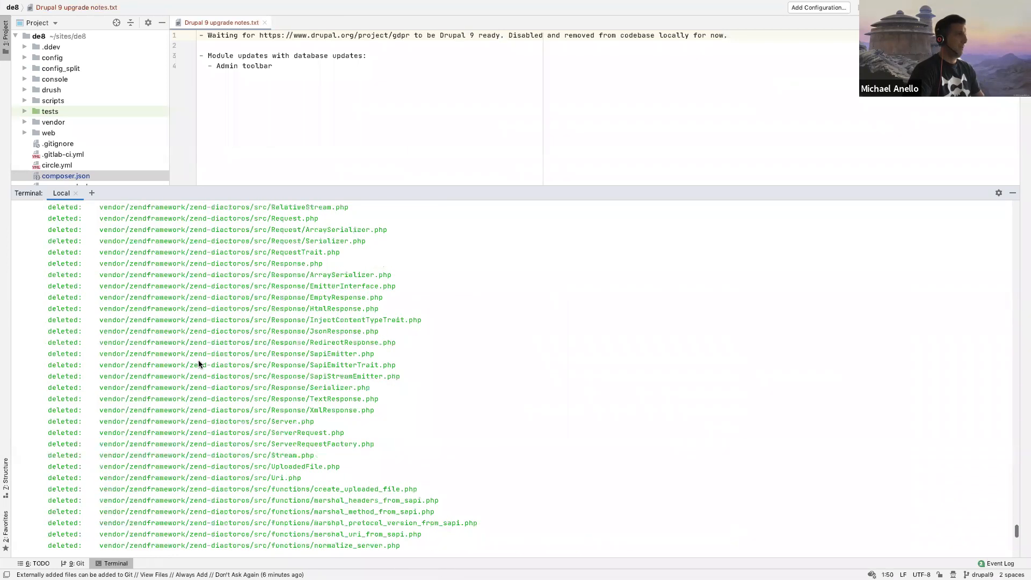
scroll(198, 363, "up", 15)
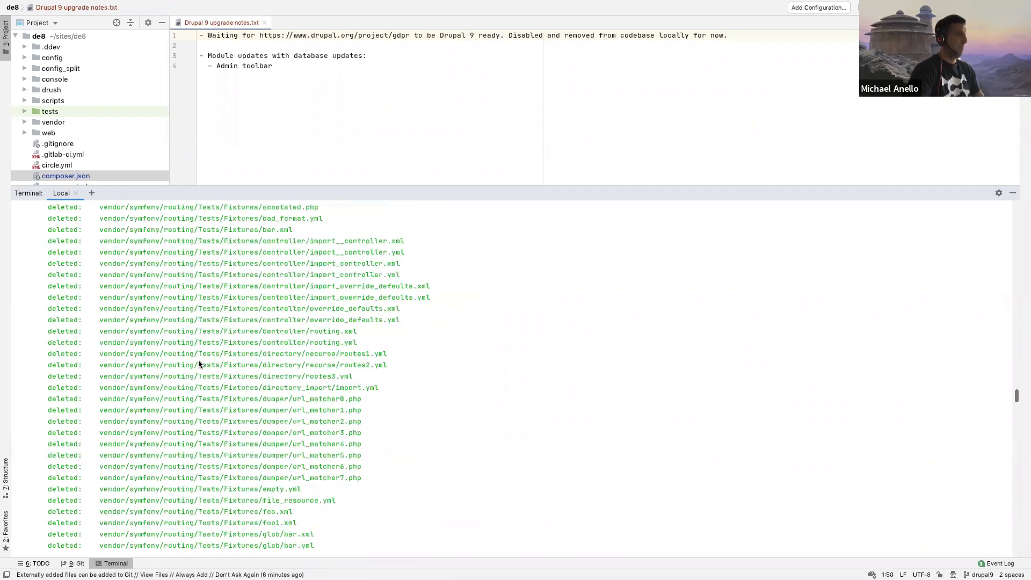
scroll(198, 363, "down", 15)
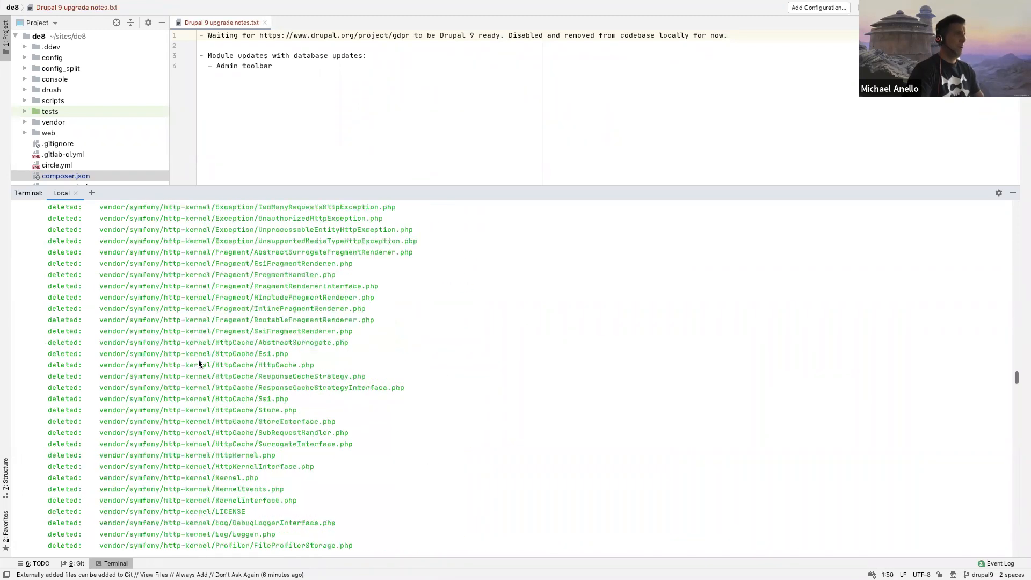
scroll(198, 364, "down", 15)
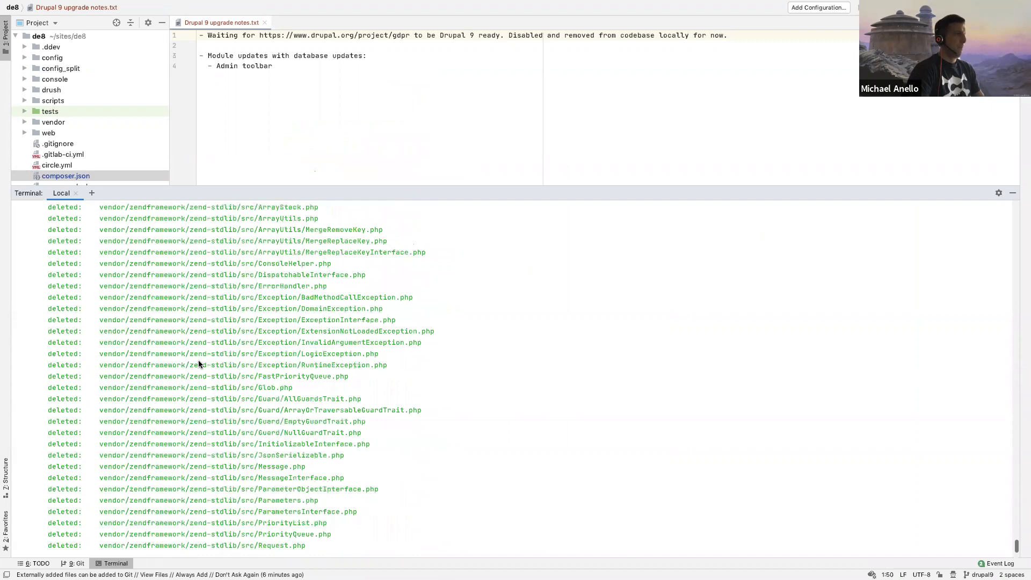
scroll(198, 364, "down", 3)
Step: Show the uncommitted changes in composer.json with git diff
key("Return")
key("Return")
key("Return")
key("Return")
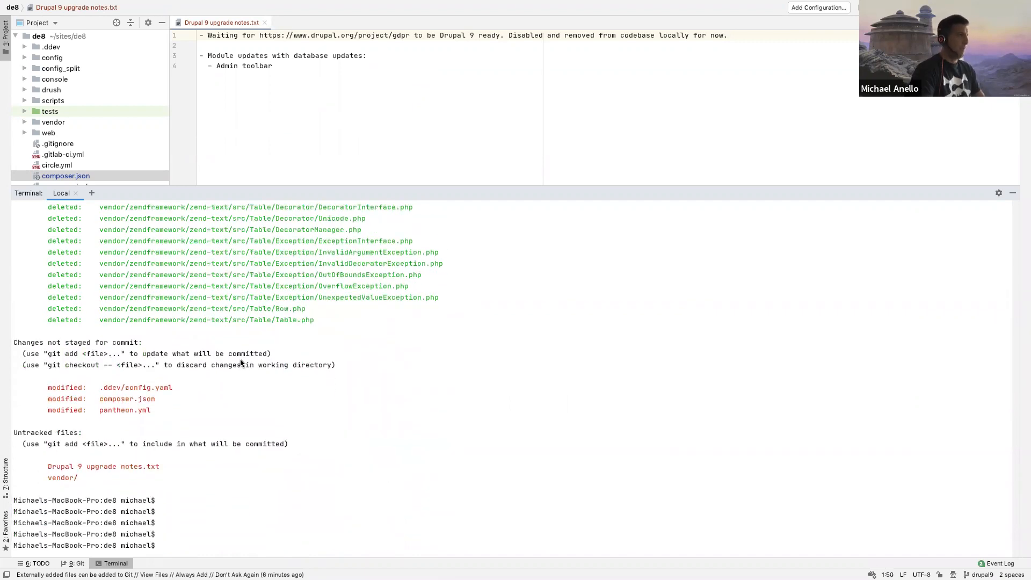
type("git diff composer.json")
key("Return")
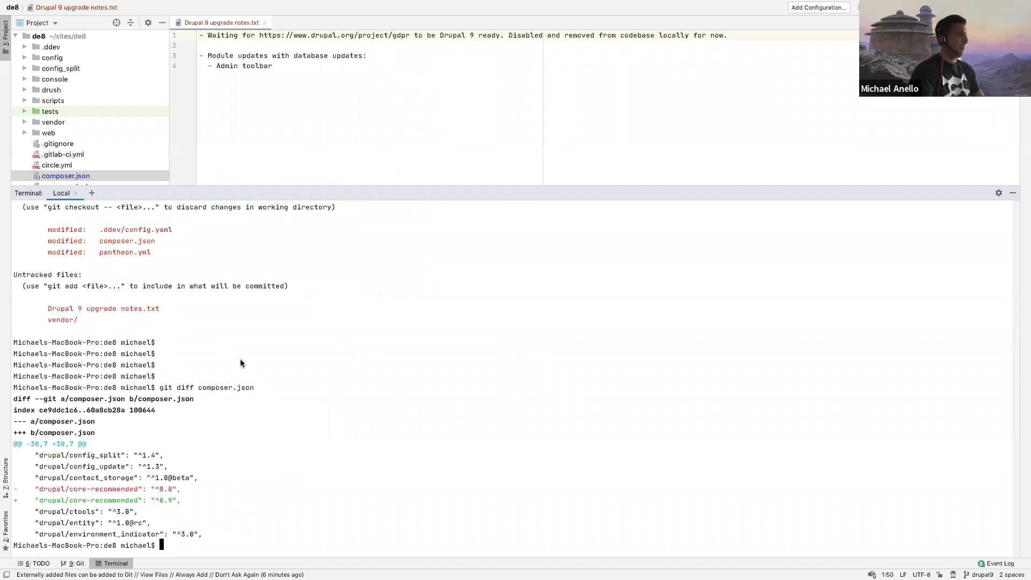
Step: Switch to the browser and open the site's Available updates report
key("ctrl+Left")
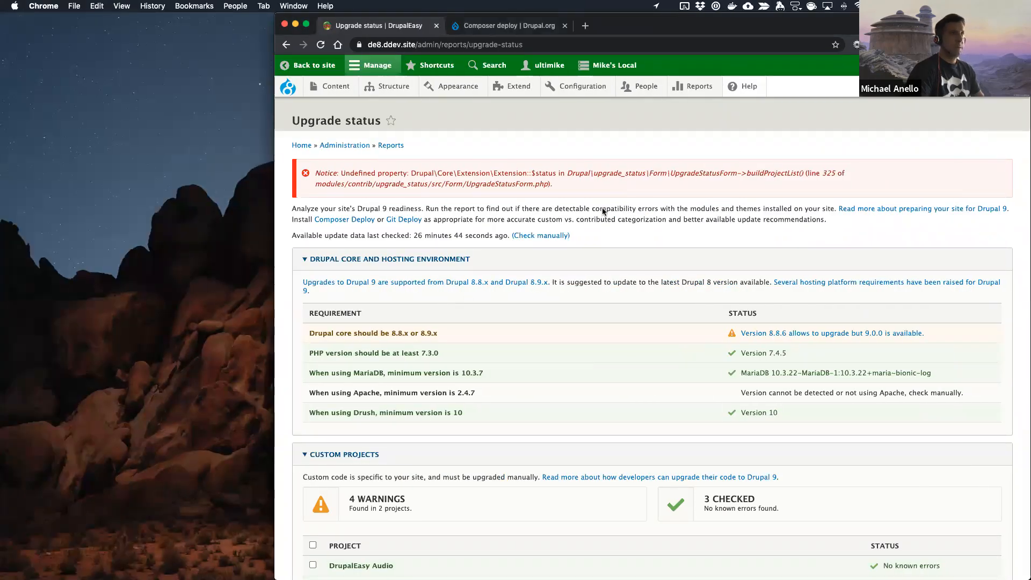
mouse_move(690, 87)
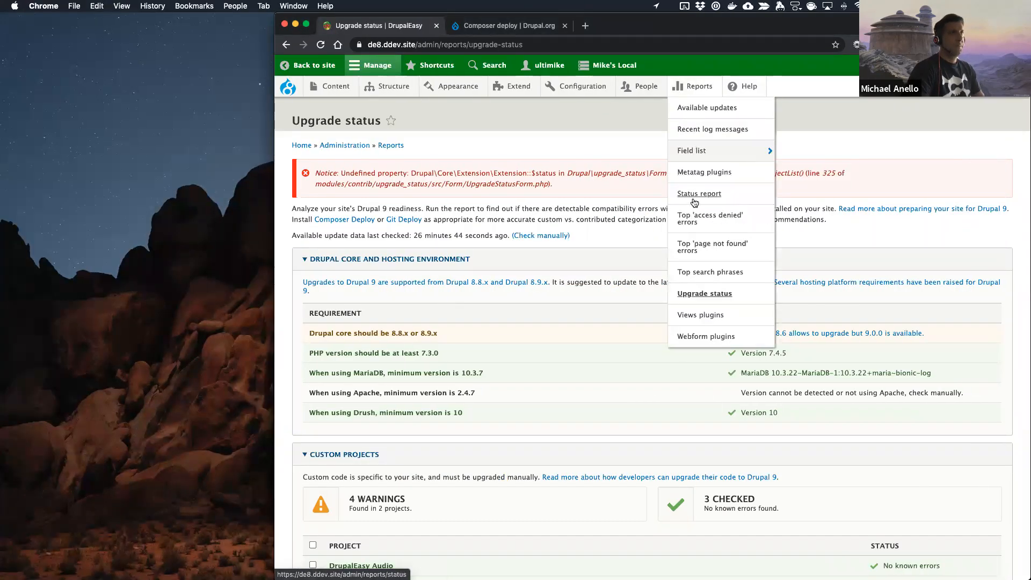
left_click(707, 109)
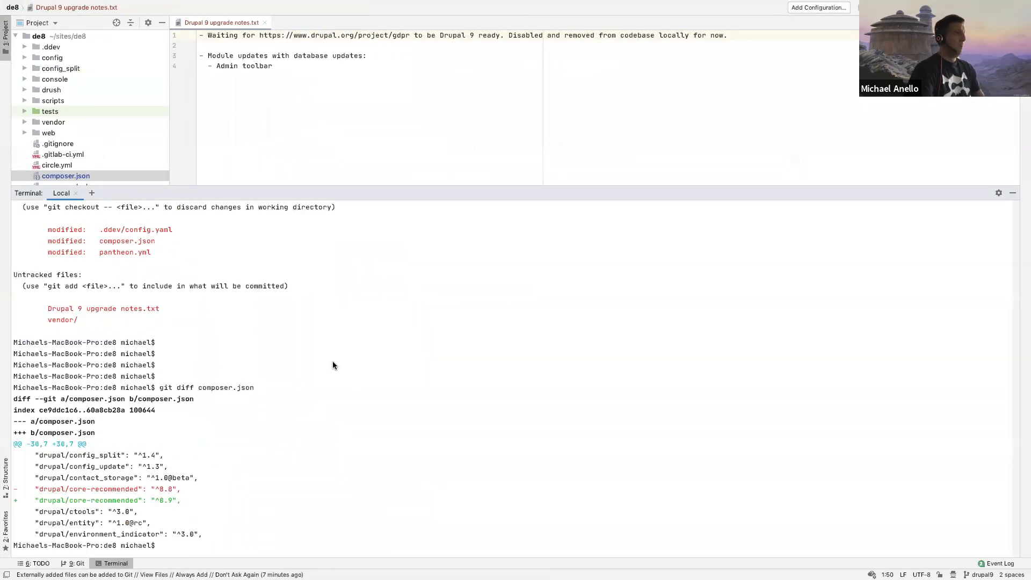
Step: Check the drupal/core-recommended constraint in composer.json, run ddev composer update drupal/core-recommended --with-dependencies, and close the file
key("Up")
key("Up")
key("Up")
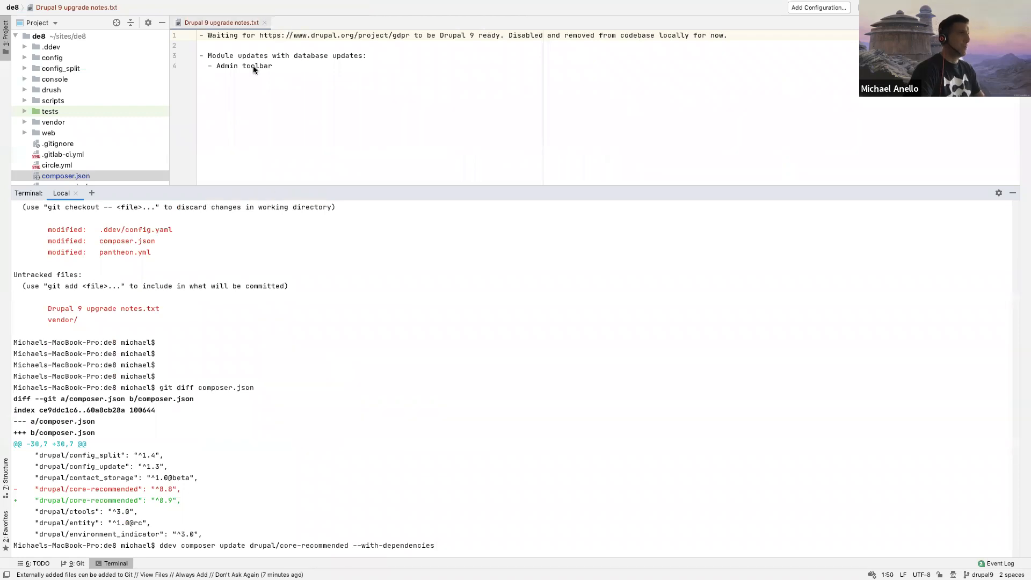
scroll(73, 148, "down", 2)
double_click(65, 155)
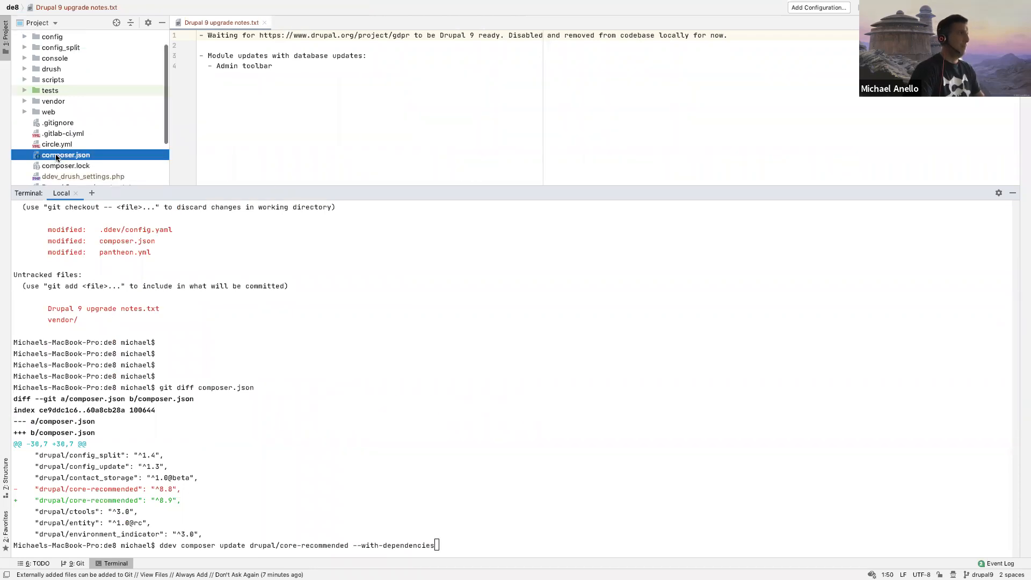
scroll(258, 135, "up", 10)
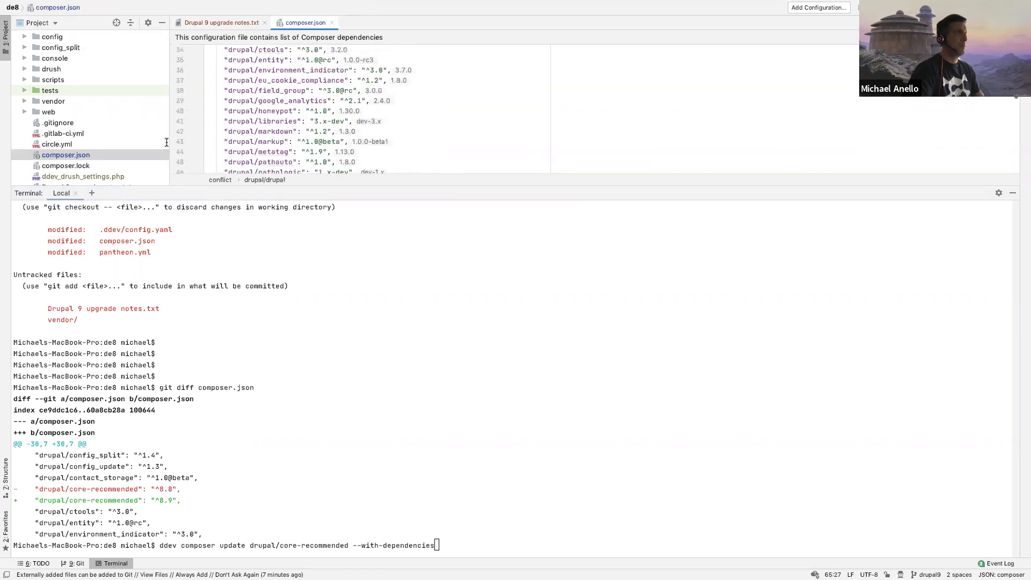
scroll(258, 135, "up", 2)
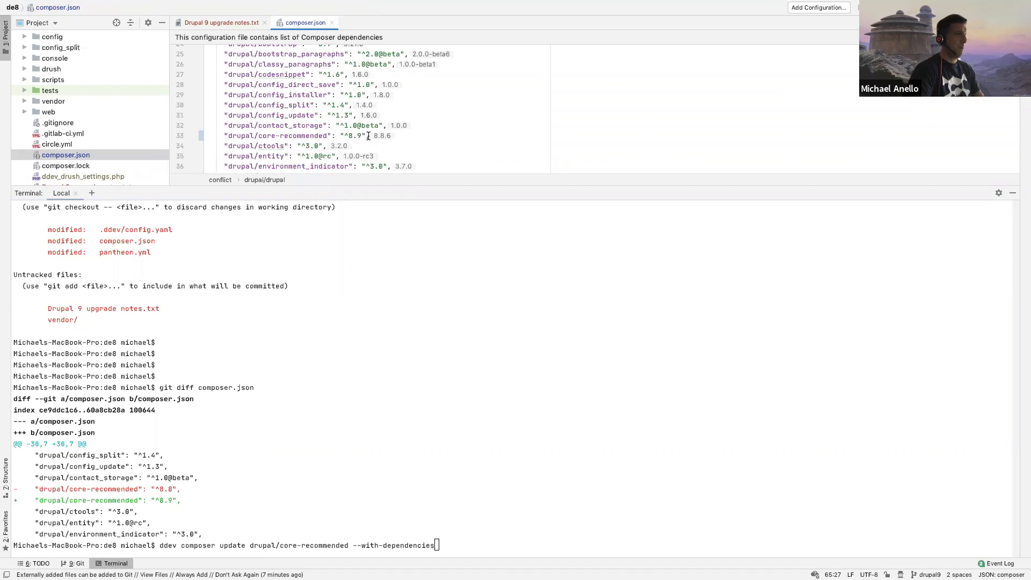
left_click(372, 308)
key("Return")
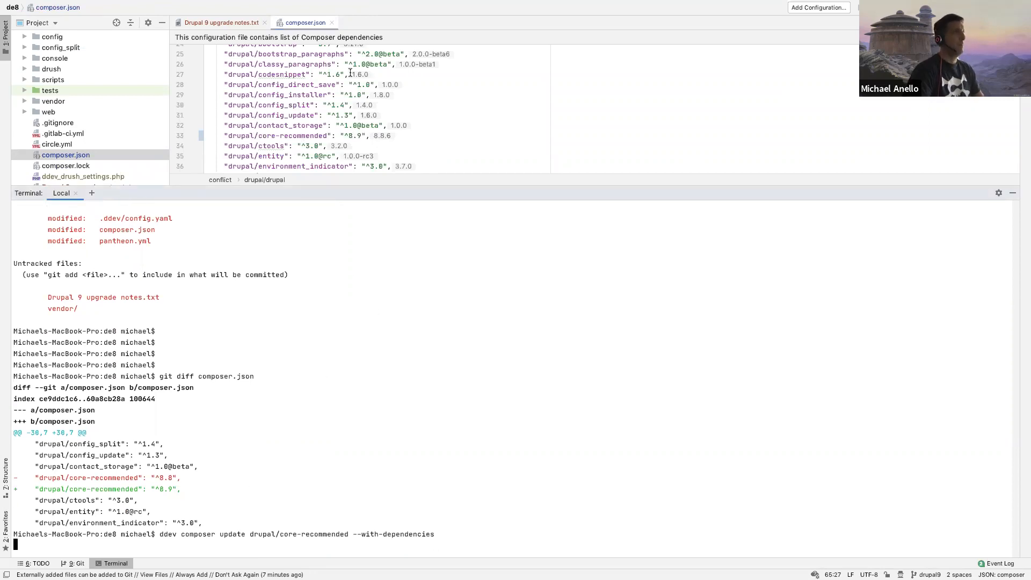
left_click(331, 21)
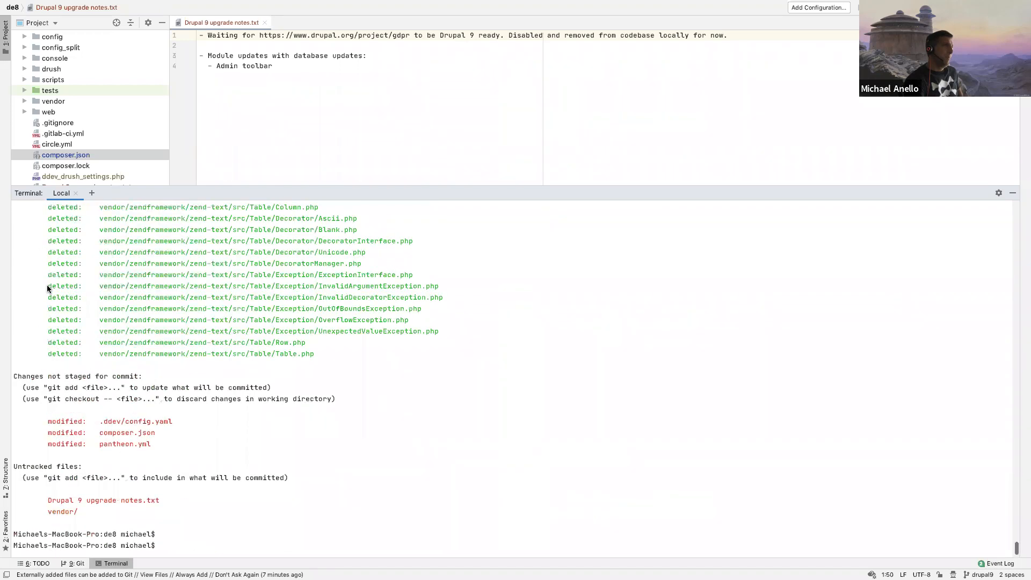
Step: Look back through the git status listing in the terminal, examining the vendor files marked as deleted
scroll(47, 289, "down", 6)
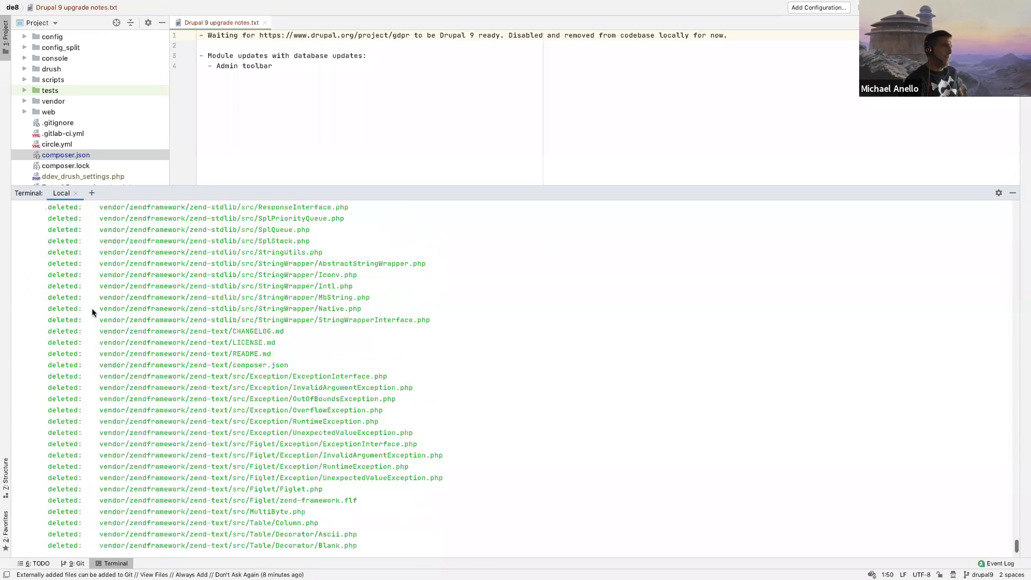
scroll(101, 301, "up", 20)
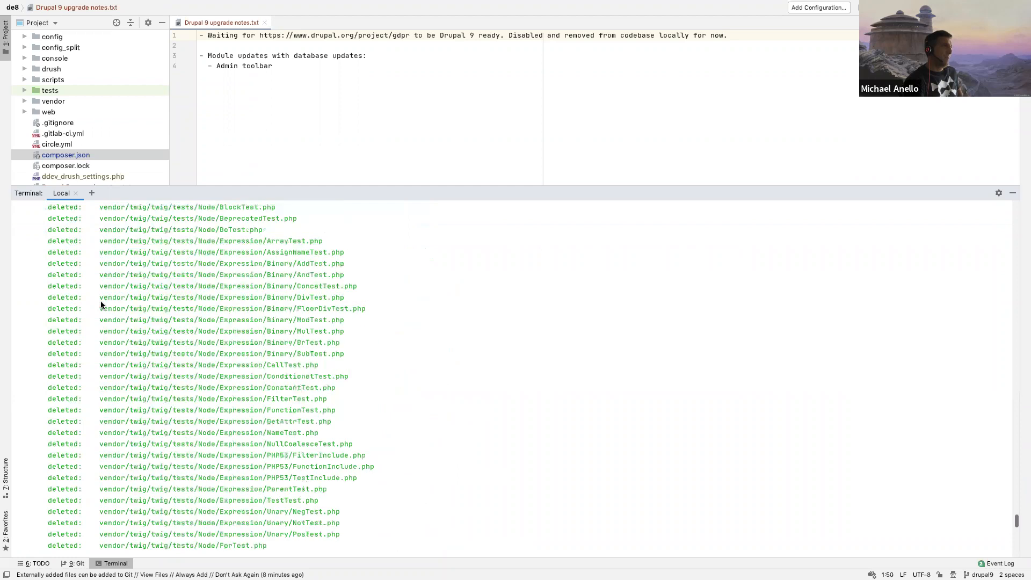
scroll(101, 303, "up", 20)
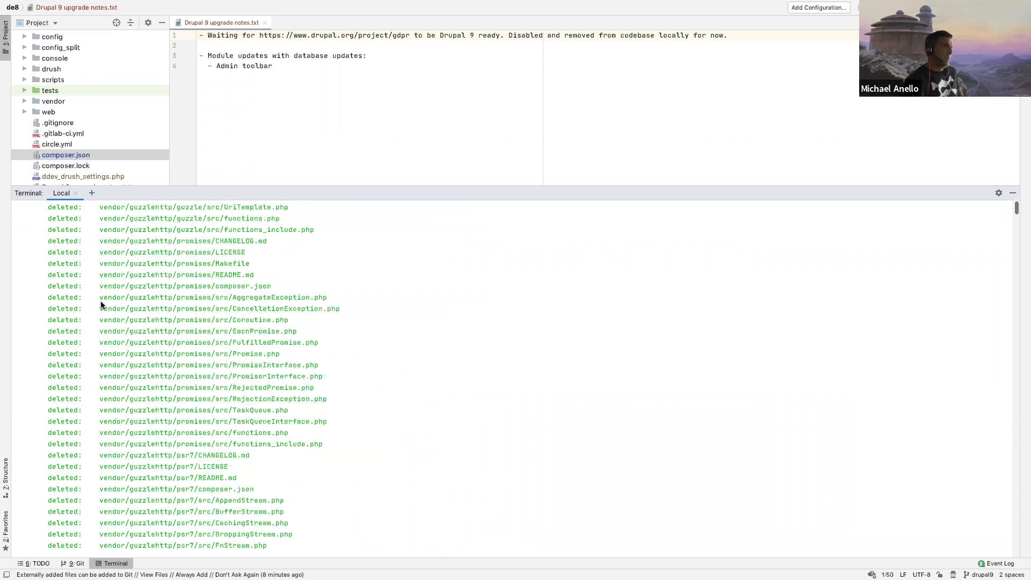
scroll(101, 303, "down", 20)
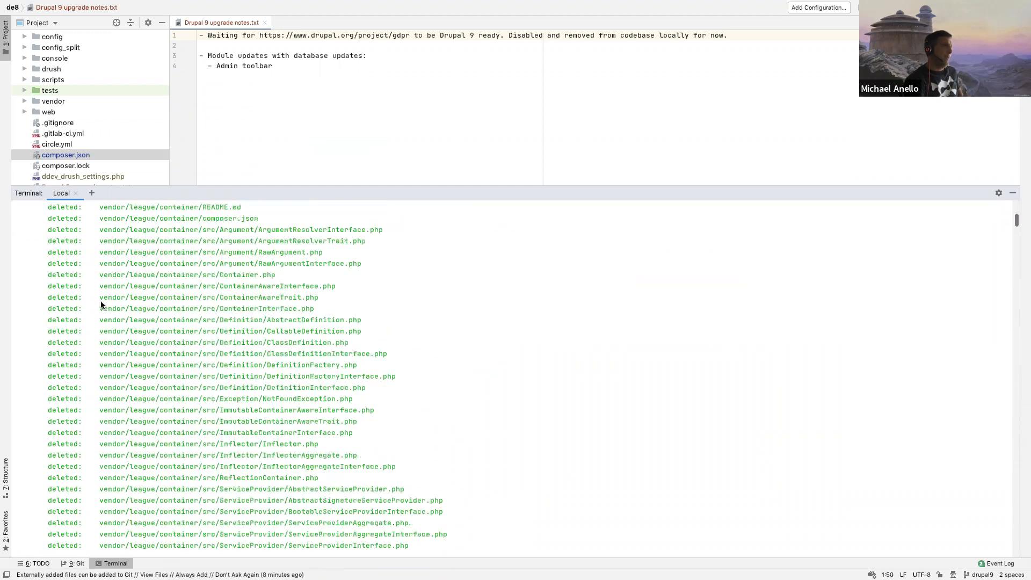
scroll(101, 305, "down", 20)
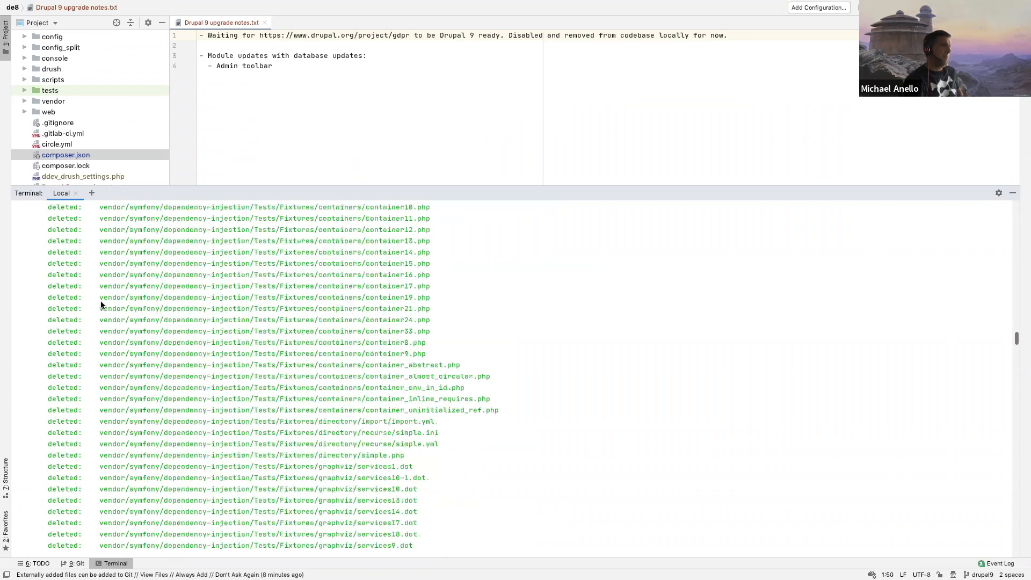
Step: Look through the rest of the terminal output and run git status again
scroll(101, 305, "down", 20)
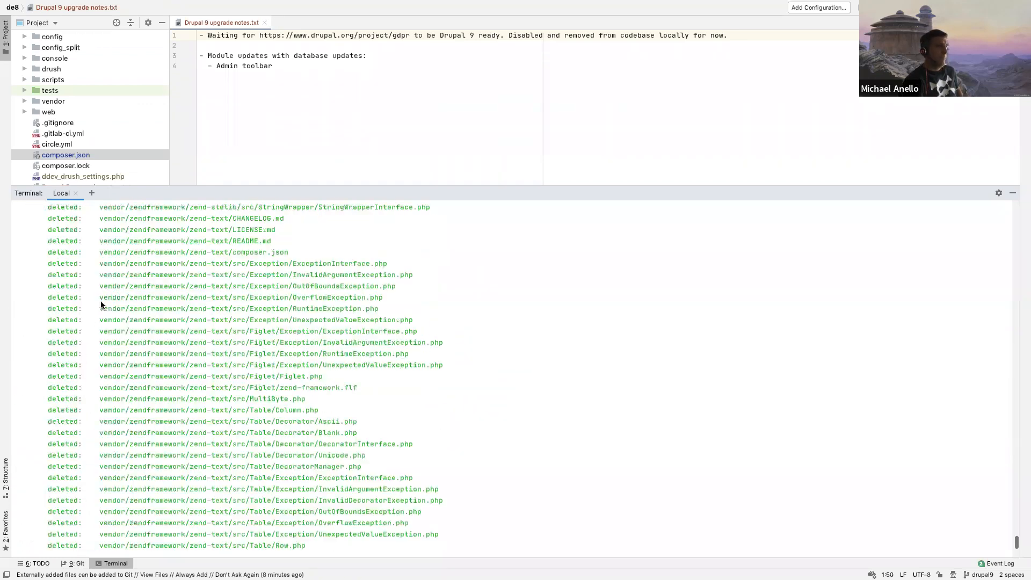
scroll(101, 303, "down", 3)
scroll(101, 303, "up", 6)
scroll(101, 303, "down", 4)
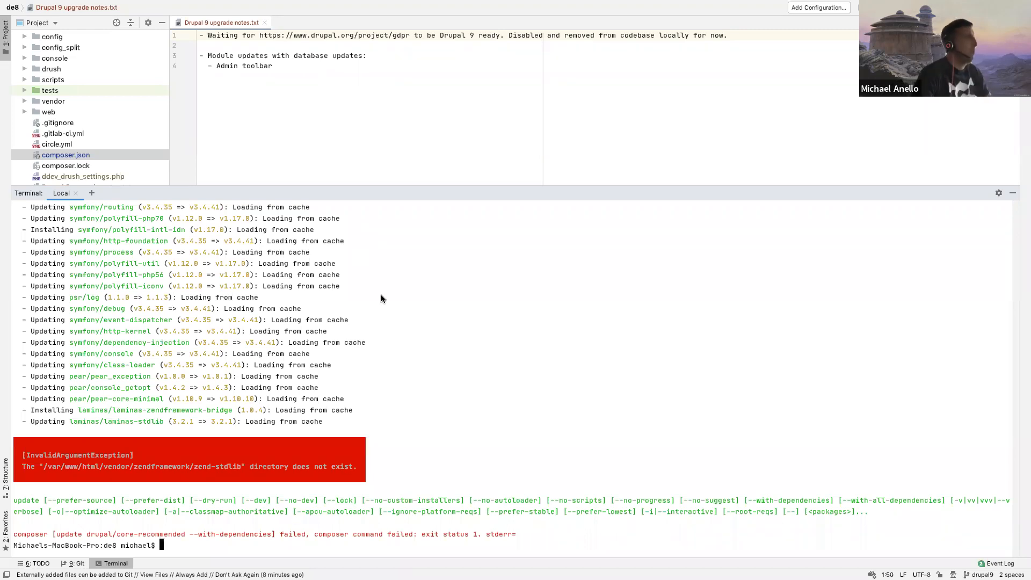
type("git status")
key("Return")
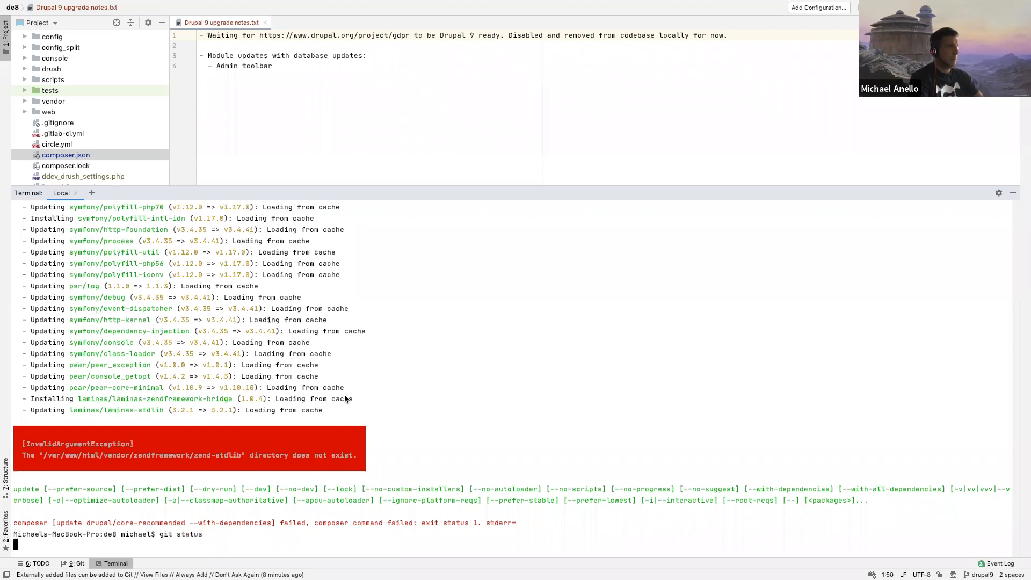
Step: Try to restore the vendor directory and vendor/zendframework/zend-text/src/Table/Table.php with git checkout
type("git ")
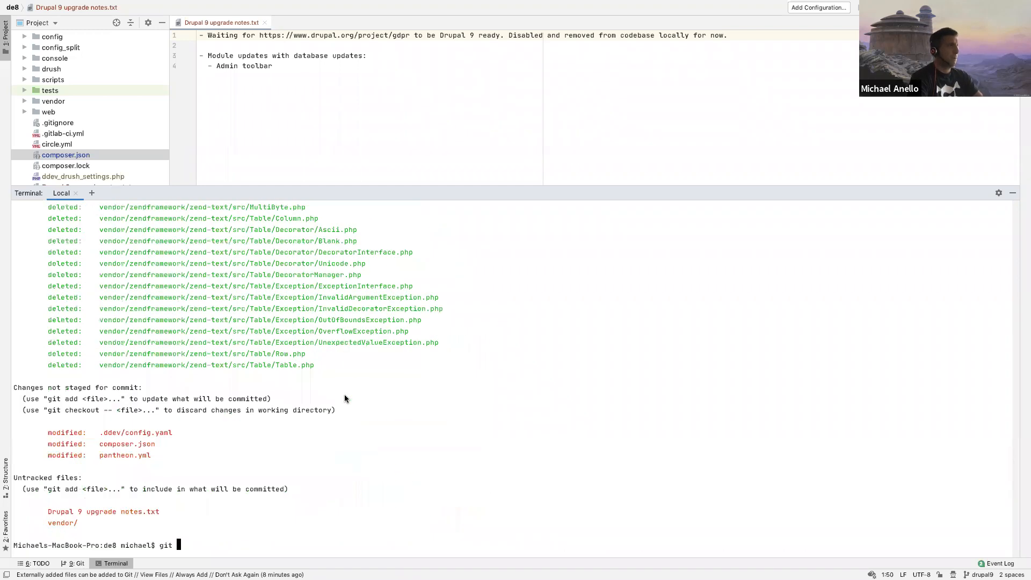
type("checkout vendor")
key("Return")
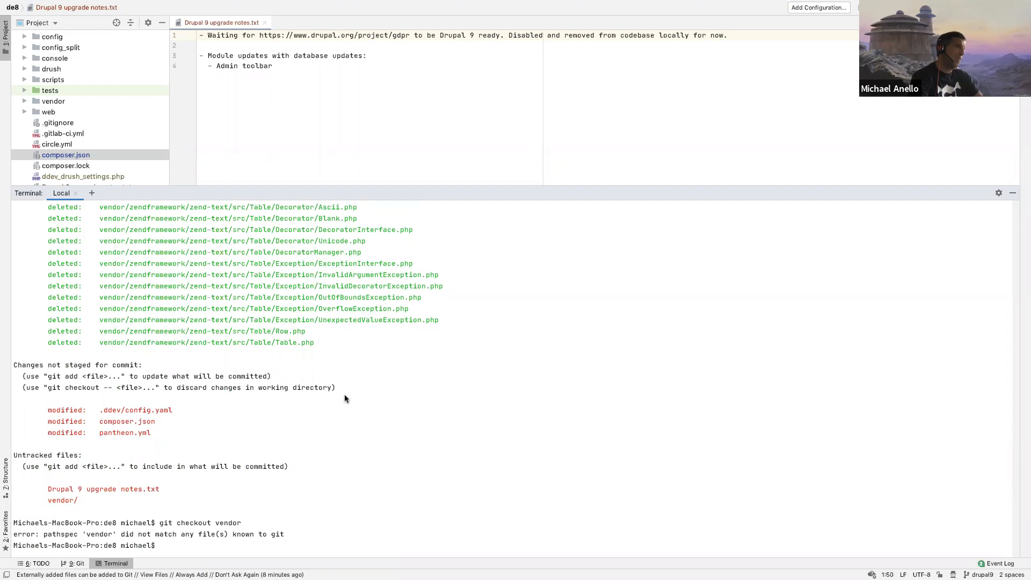
left_click_drag(97, 344, 315, 342)
key("super+c")
type("git checkout")
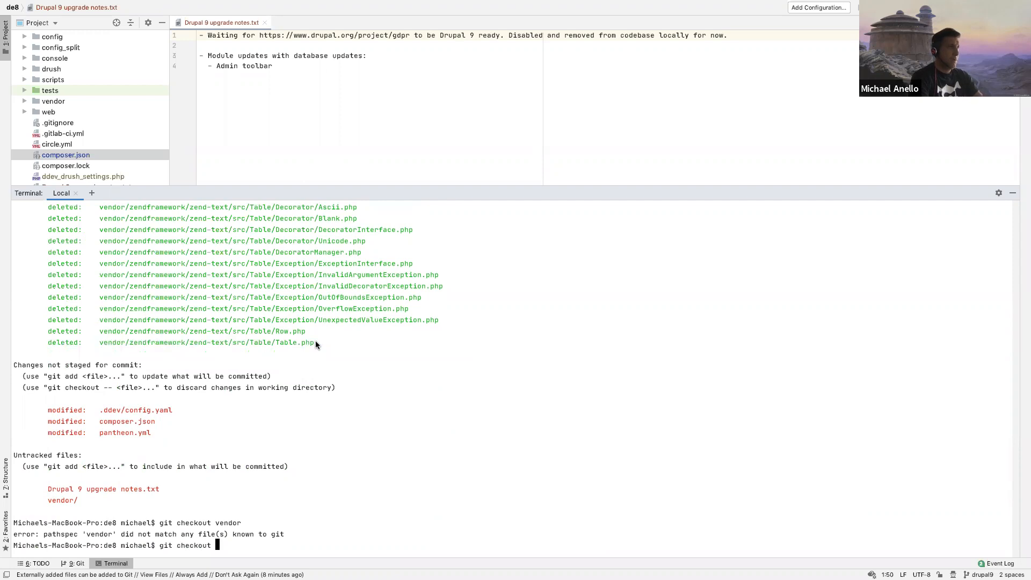
key("super+v")
key("Return")
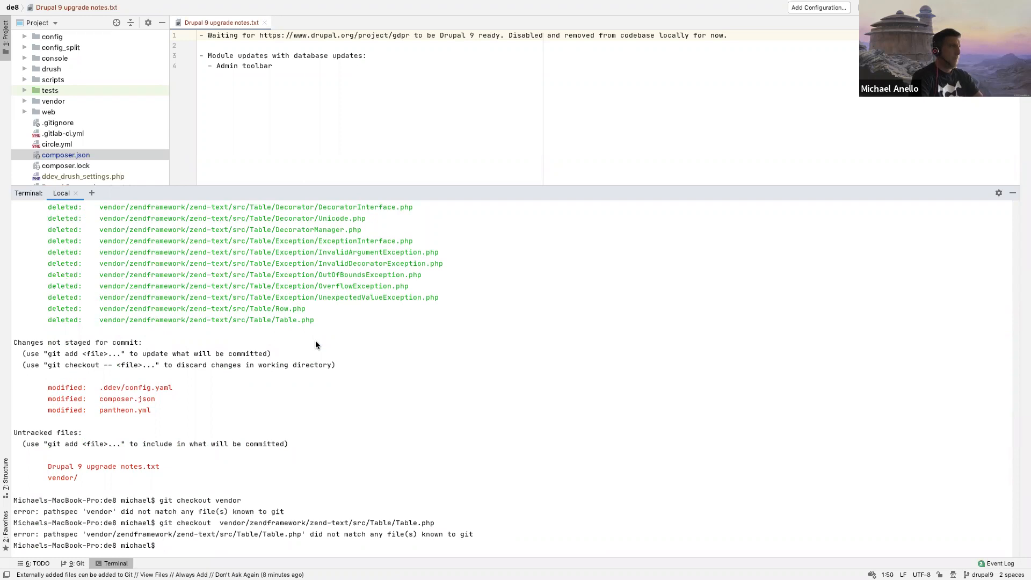
Step: Look back through the git status output, examining the staged vendor deletions and the unstaged and untracked files
scroll(316, 345, "up", 5)
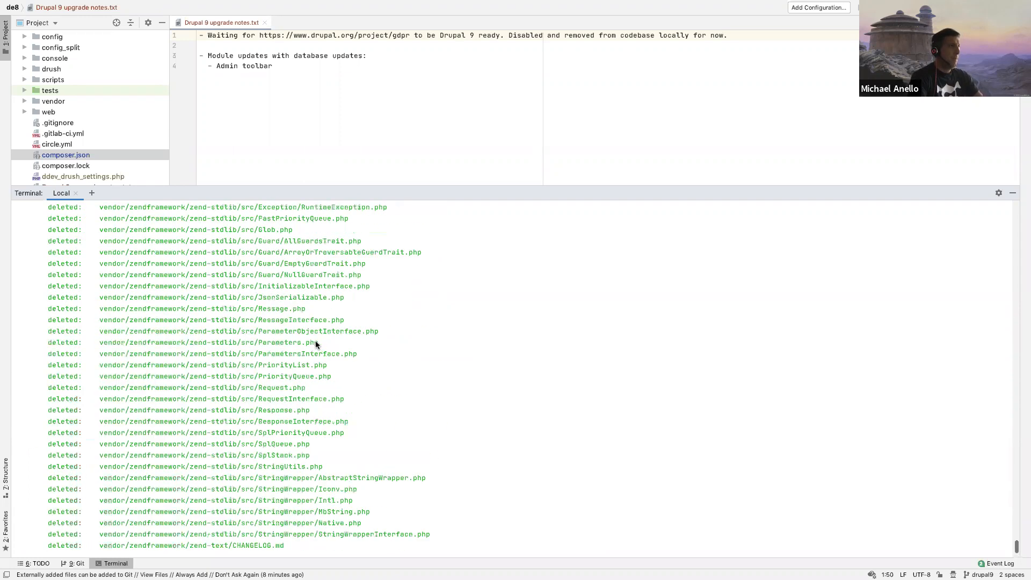
scroll(315, 344, "down", 5)
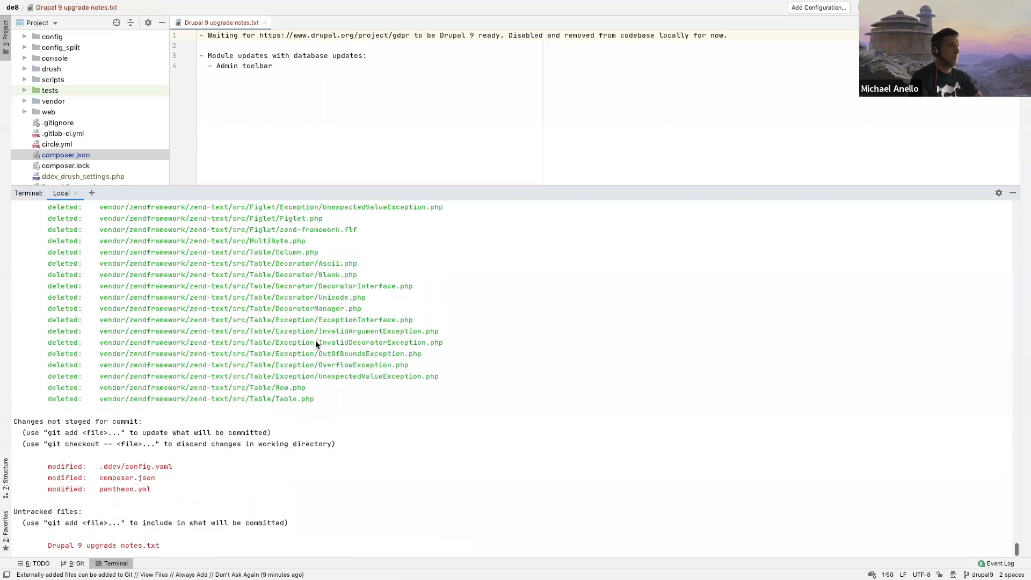
scroll(315, 344, "up", 20)
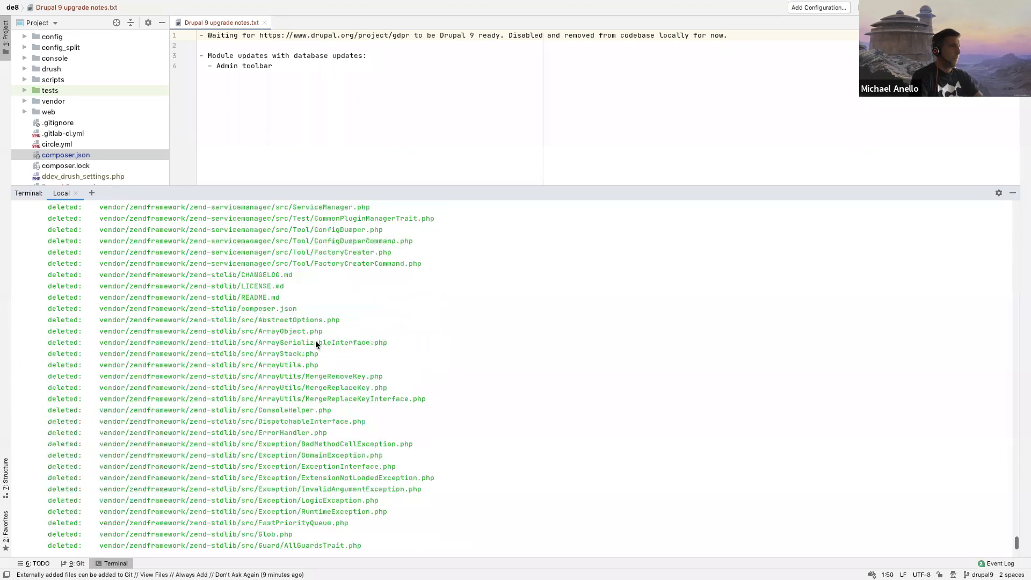
scroll(316, 344, "up", 20)
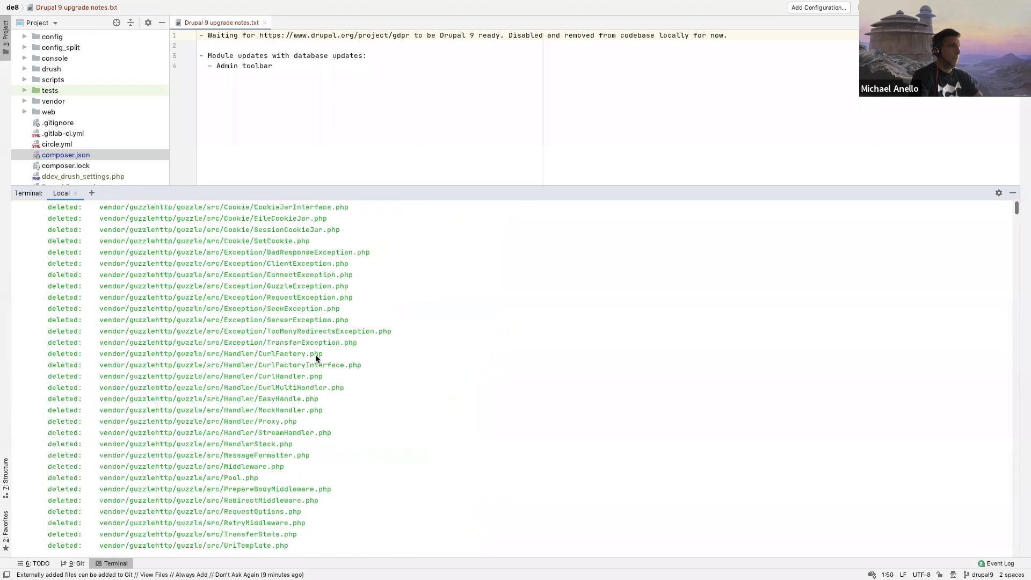
scroll(315, 355, "down", 20)
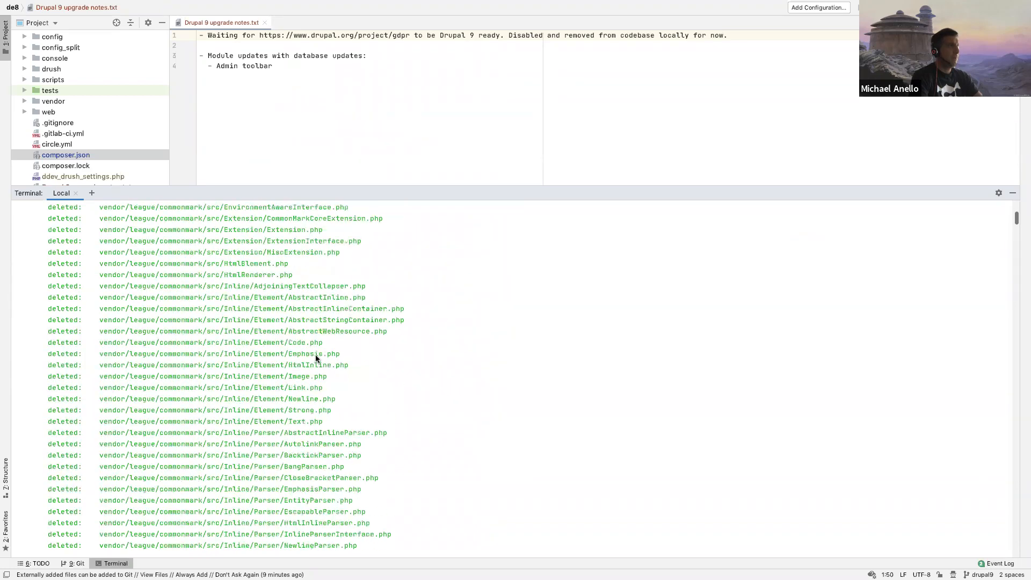
scroll(316, 357, "down", 20)
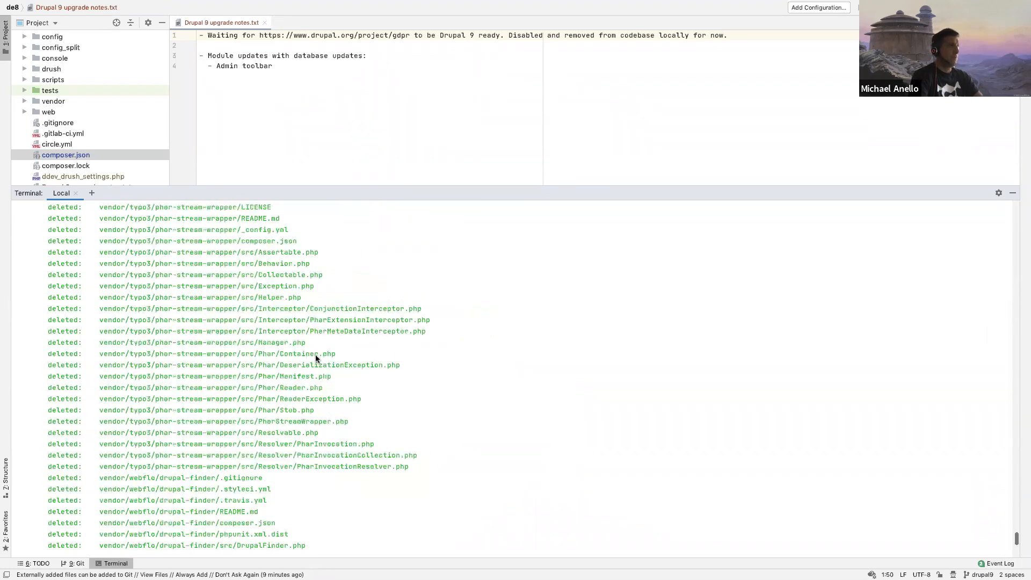
scroll(315, 355, "down", 8)
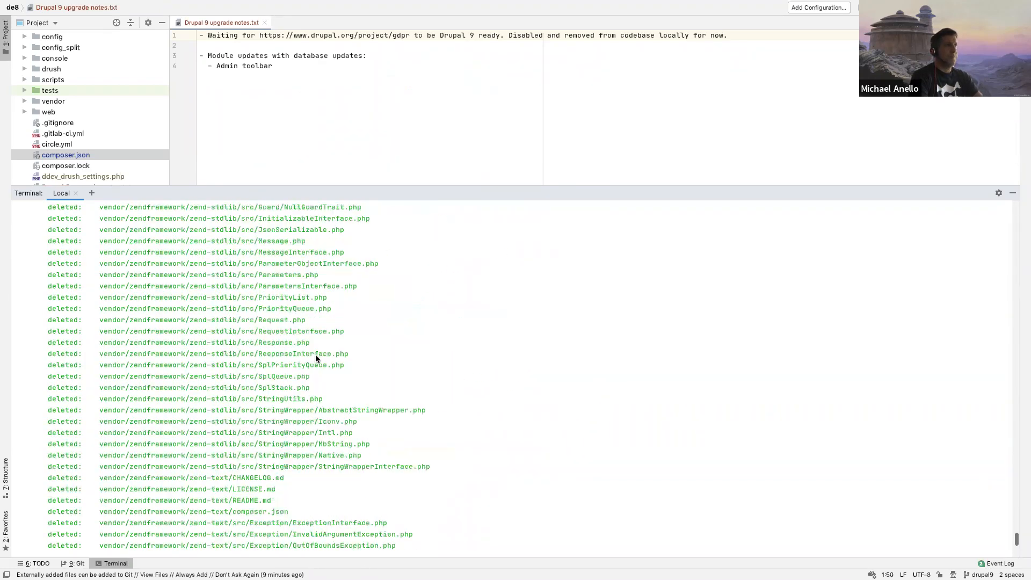
scroll(315, 355, "down", 15)
scroll(314, 354, "up", 15)
scroll(314, 354, "down", 17)
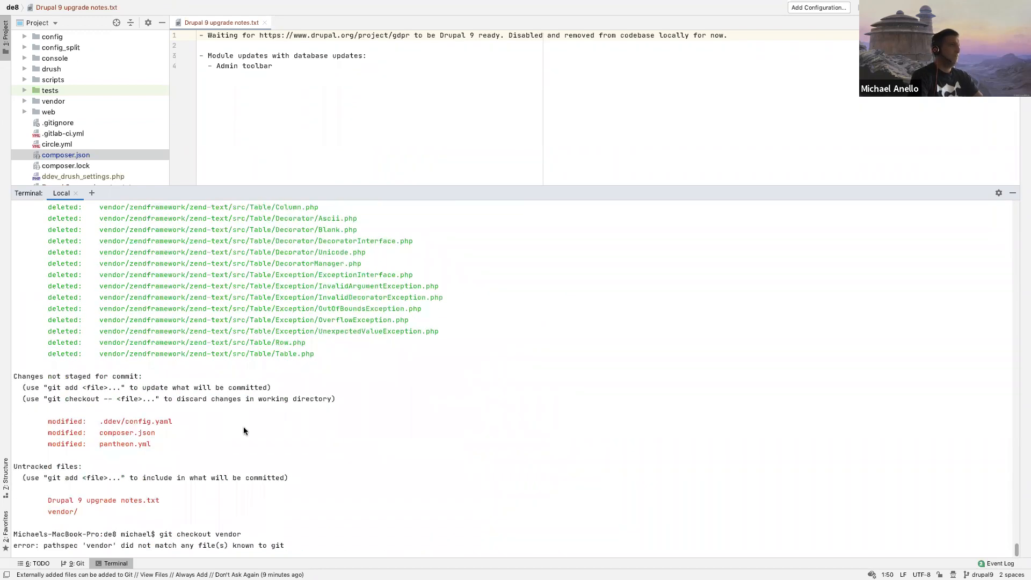
key("Return")
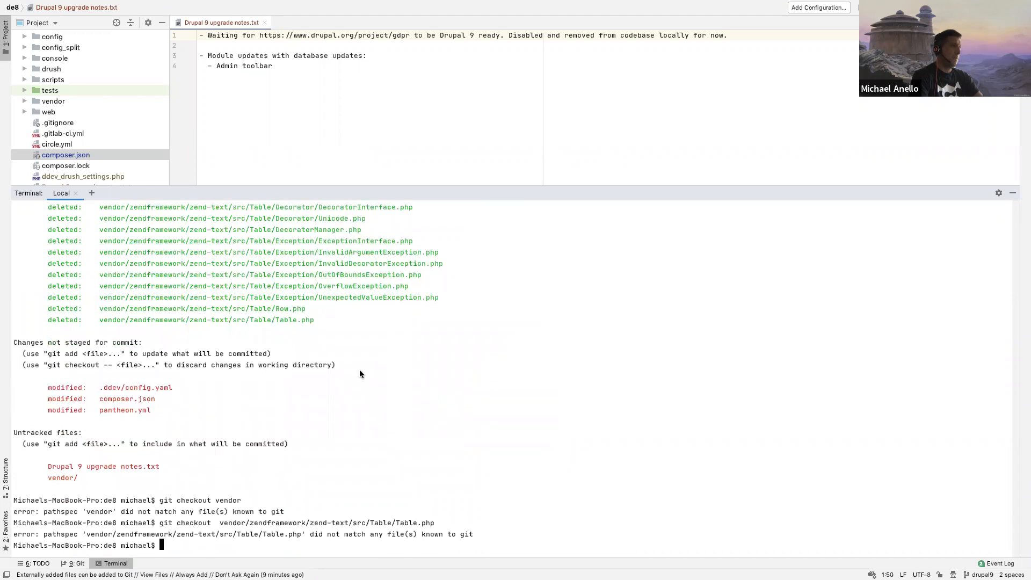
Step: Switch to the Chrome browser and search the web for "git reset HEAD --hard" in a new tab
key("ctrl+Left")
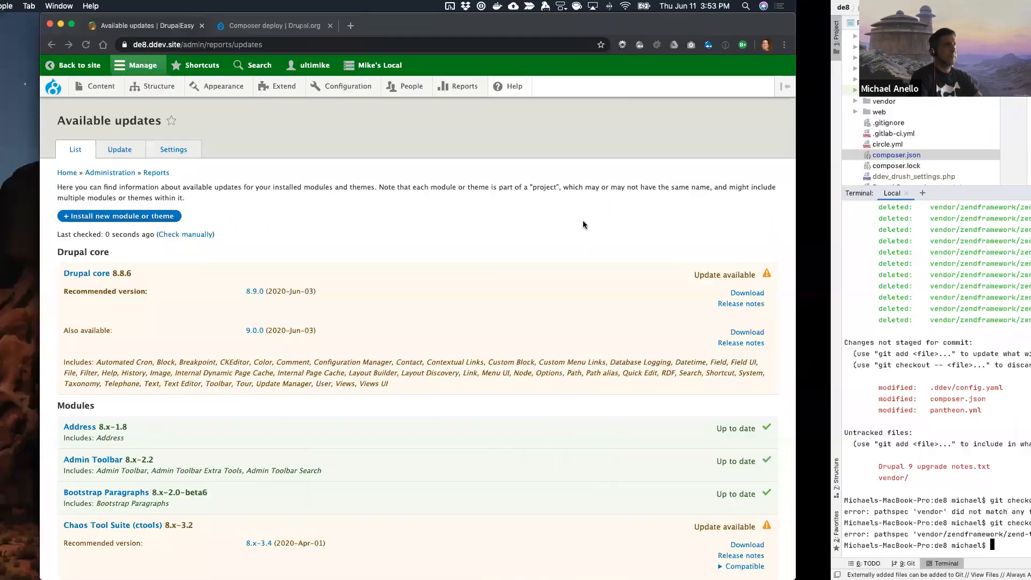
key("super+t")
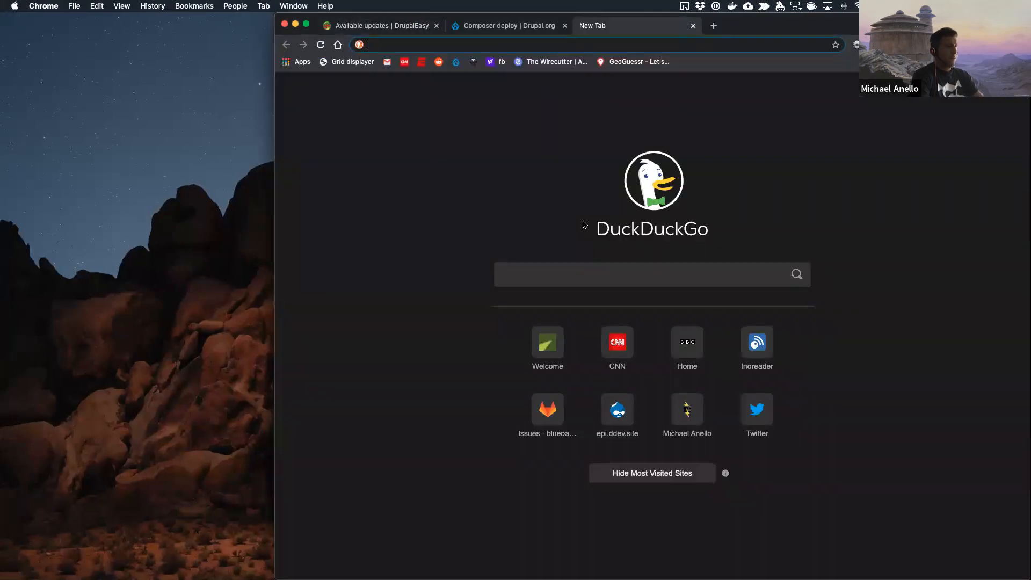
type("git reset ")
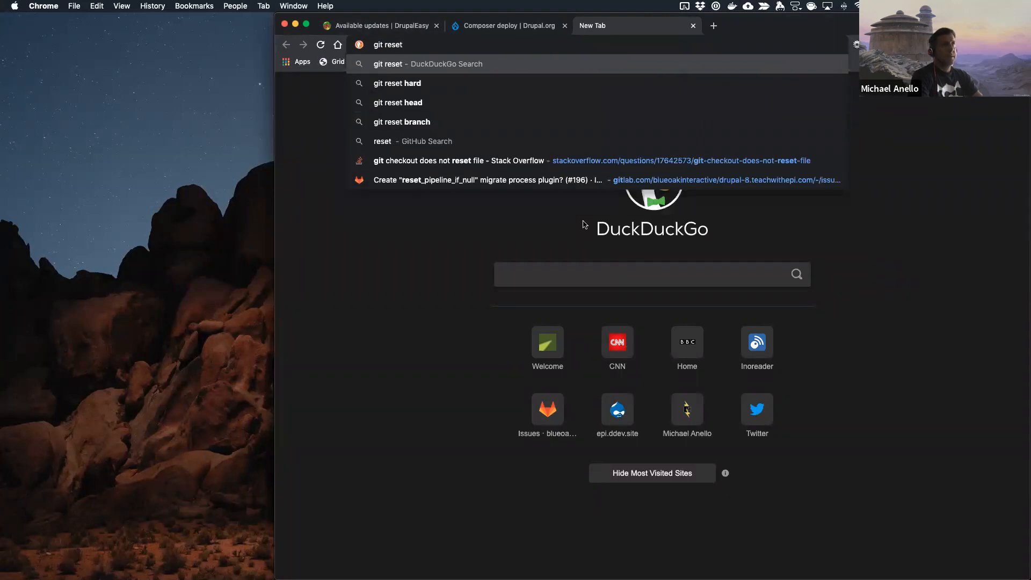
type("HE")
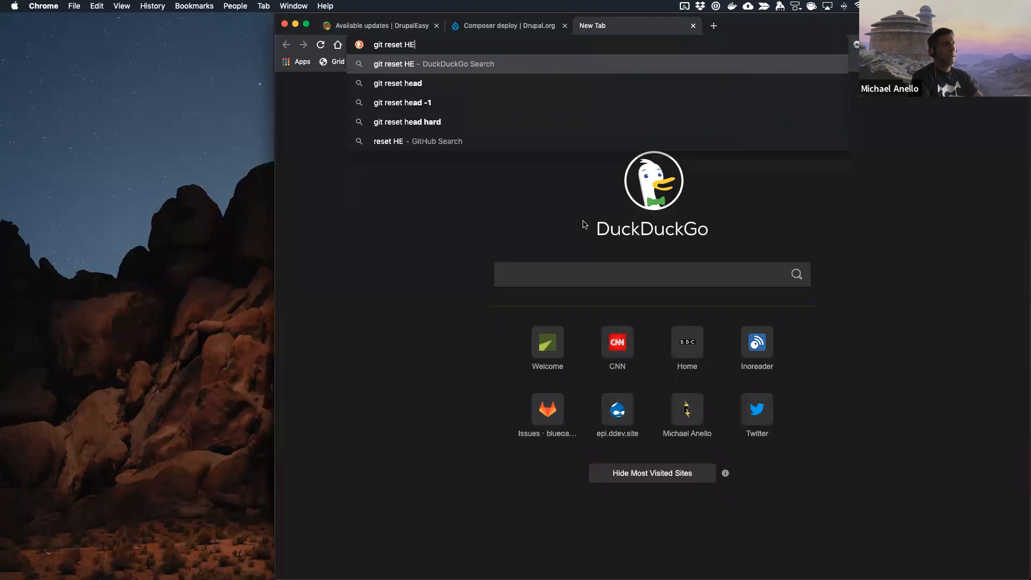
type("AD --hard")
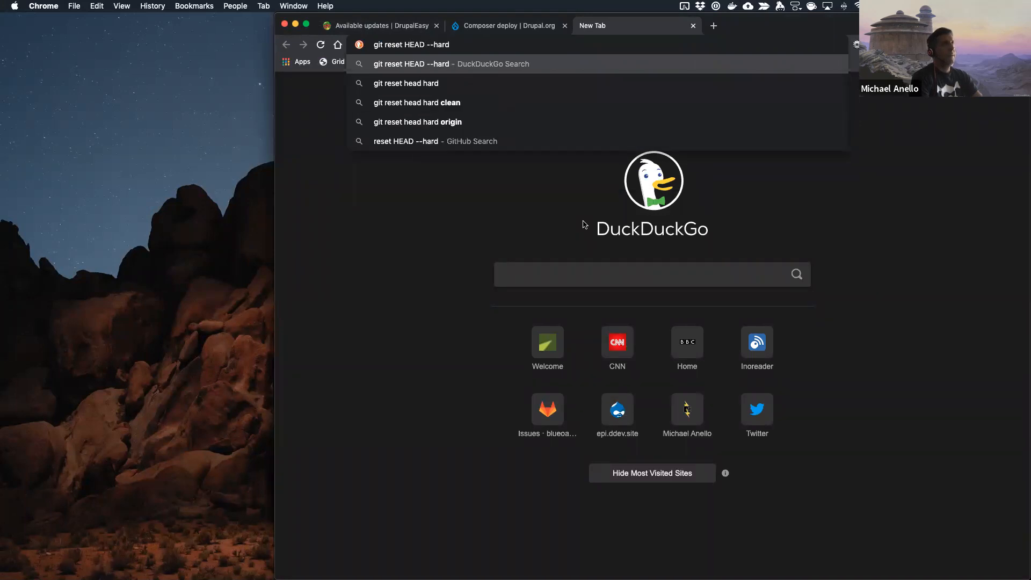
key("Return")
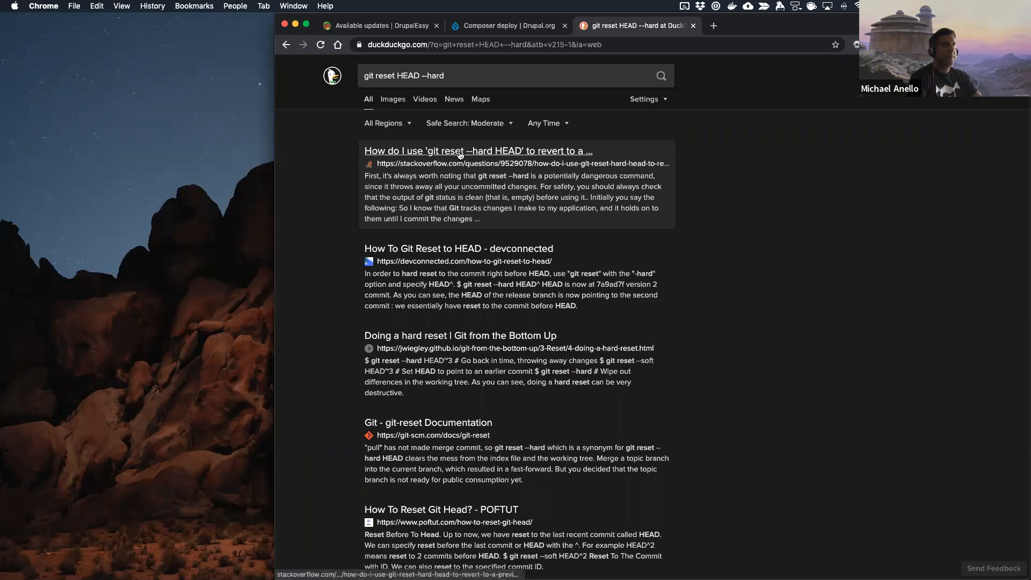
Step: Open the Stack Overflow question on using git reset --hard HEAD and read its accepted answer
left_click(459, 153)
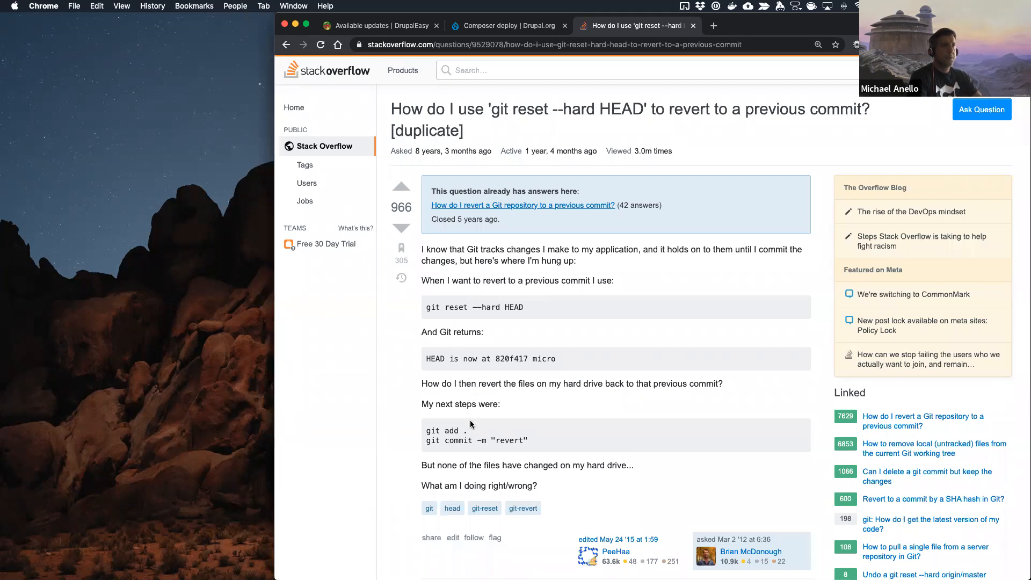
scroll(470, 424, "down", 7)
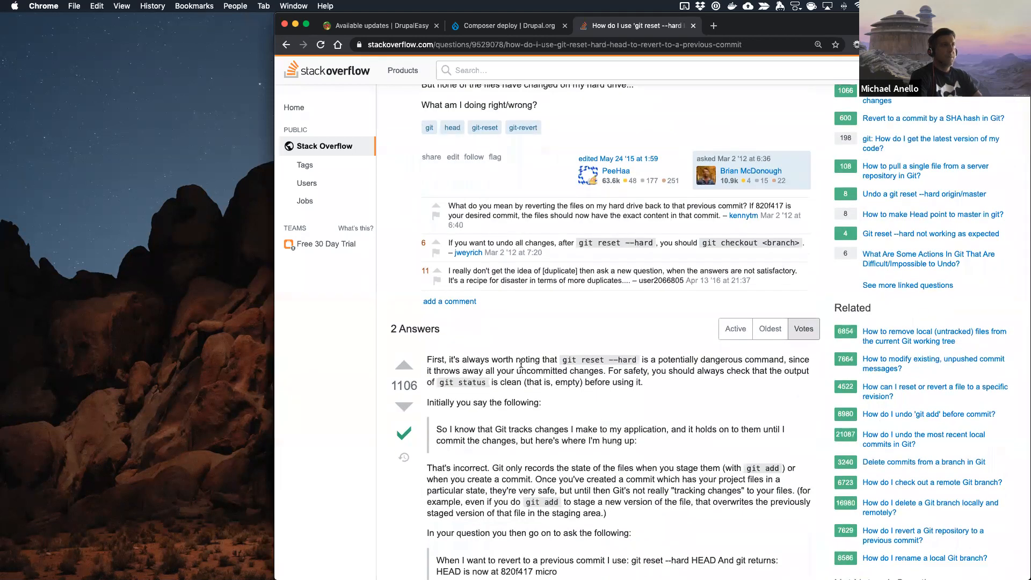
scroll(521, 364, "down", 3)
scroll(521, 365, "down", 3)
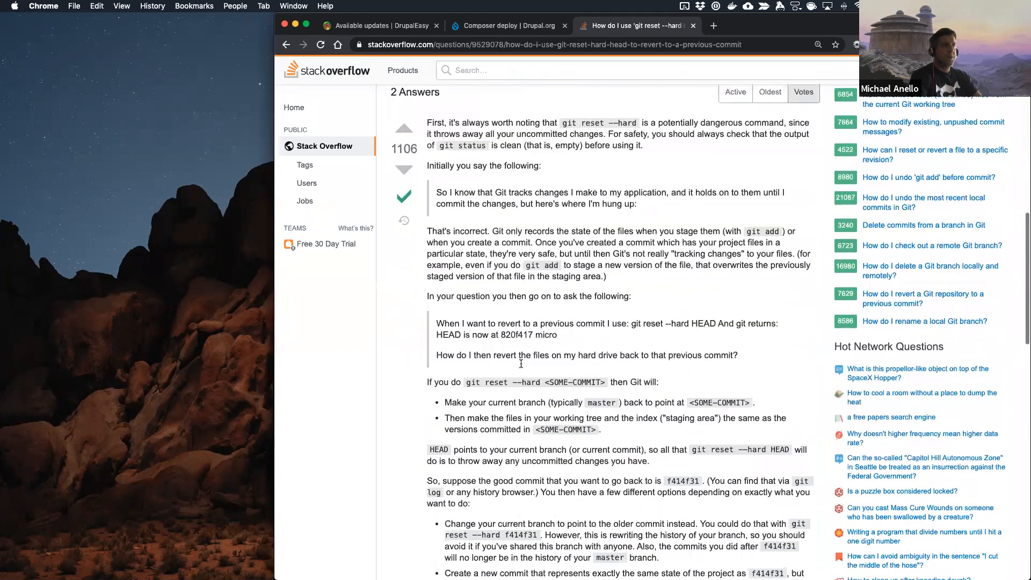
Step: Switch back to the IDE terminal and discard all uncommitted changes with git reset --hard HEAD
key("ctrl+Right")
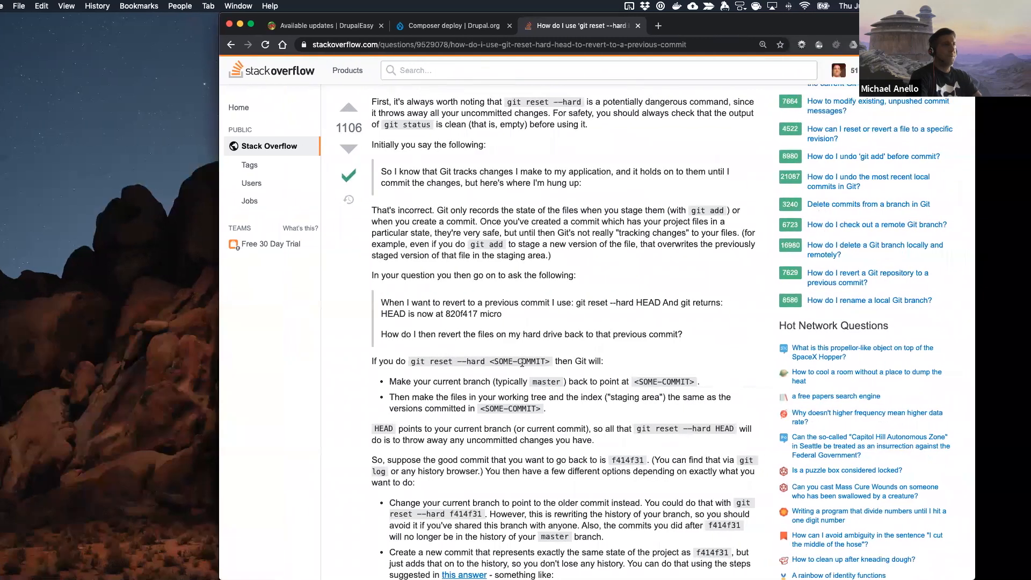
type("git rese")
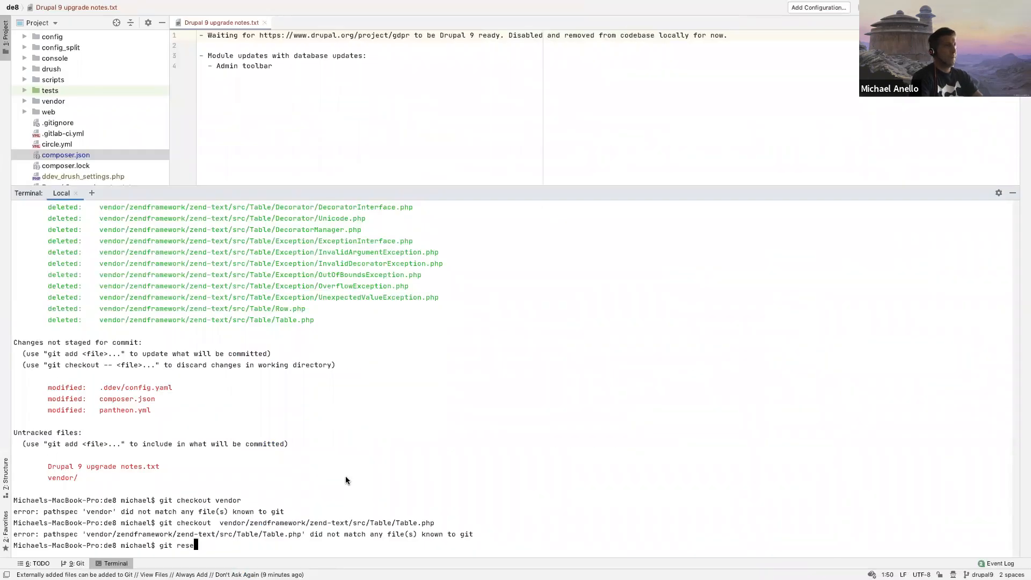
type("t --hard HEAD")
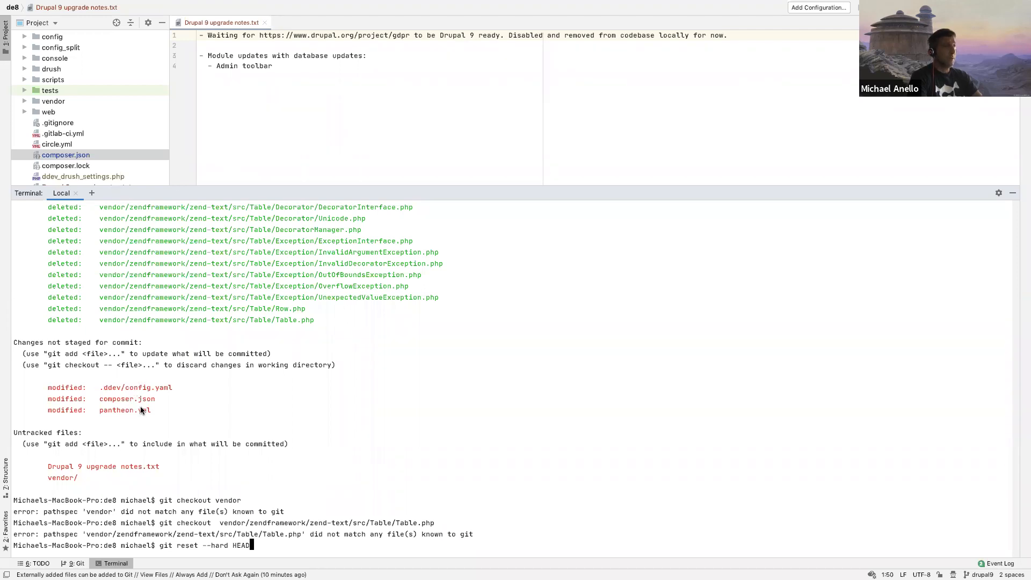
key("Return")
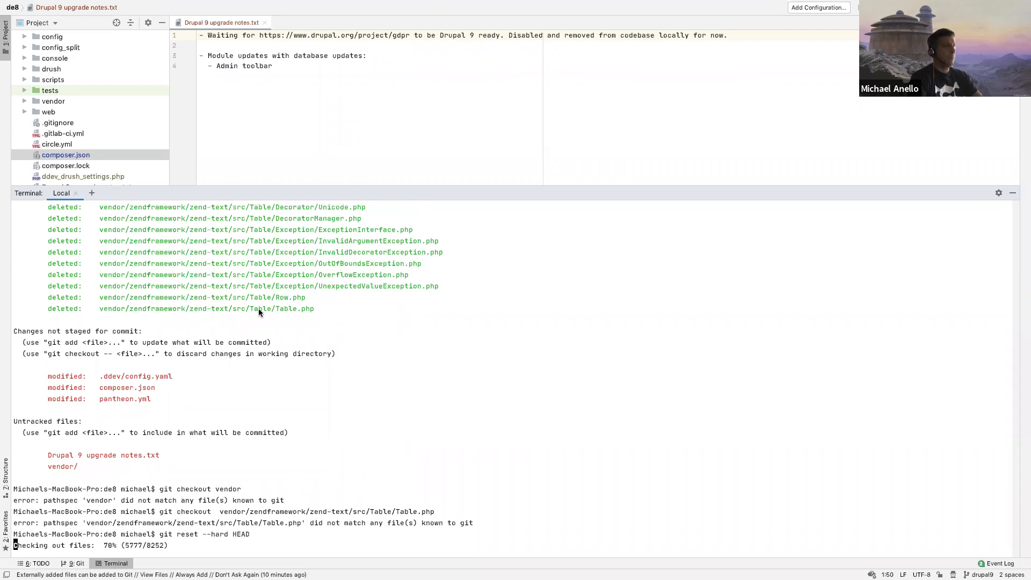
Step: Run git status and review the untracked vendor files, comparing them with the changes listed before the reset
type("git status")
key("Return")
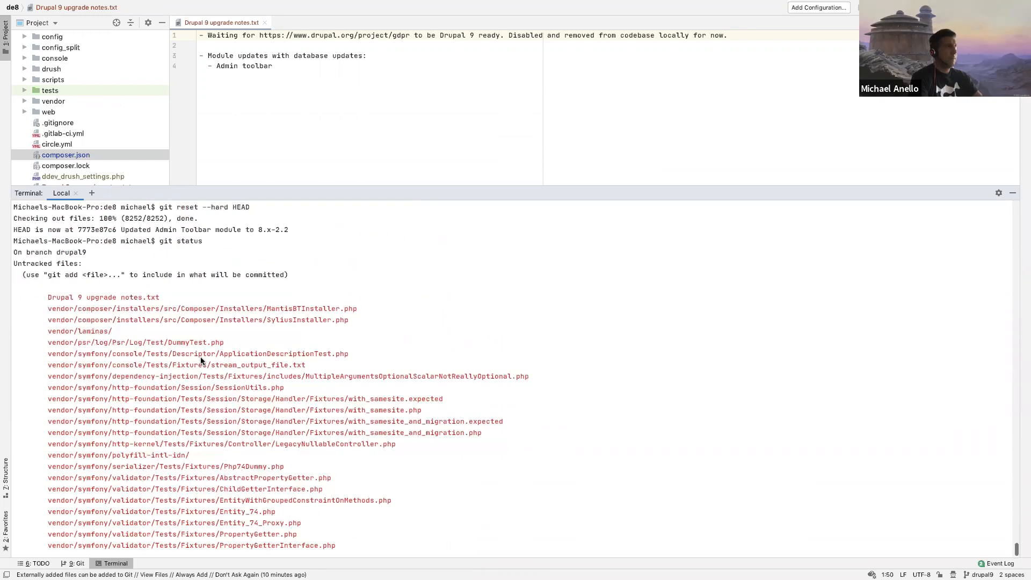
scroll(201, 360, "up", 3)
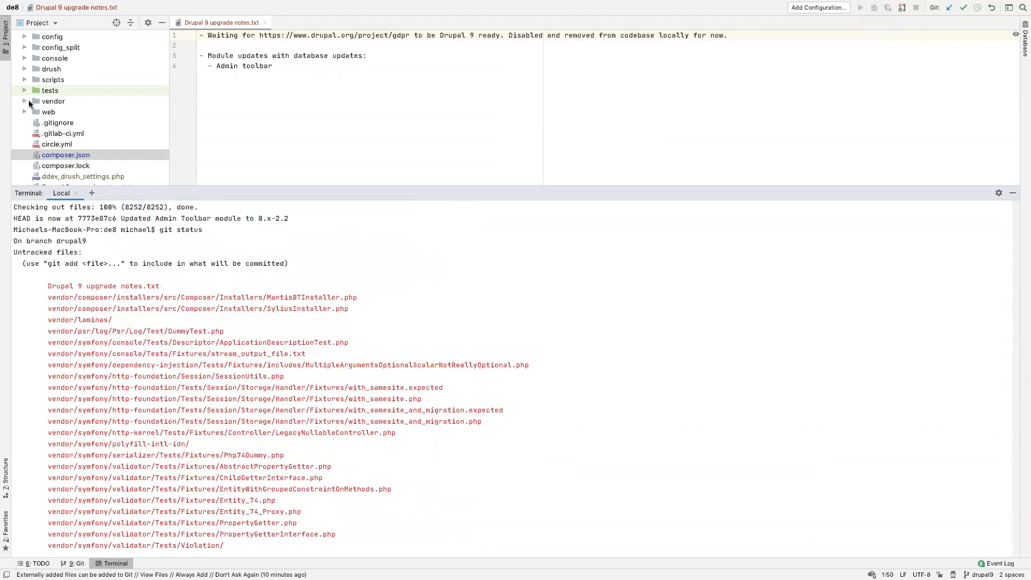
scroll(148, 283, "down", 3)
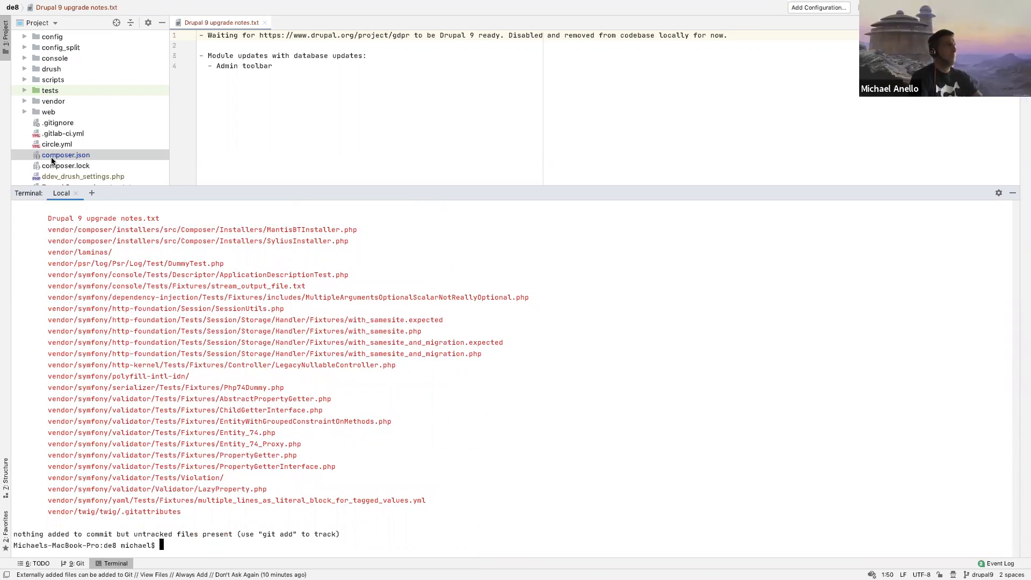
scroll(150, 324, "up", 15)
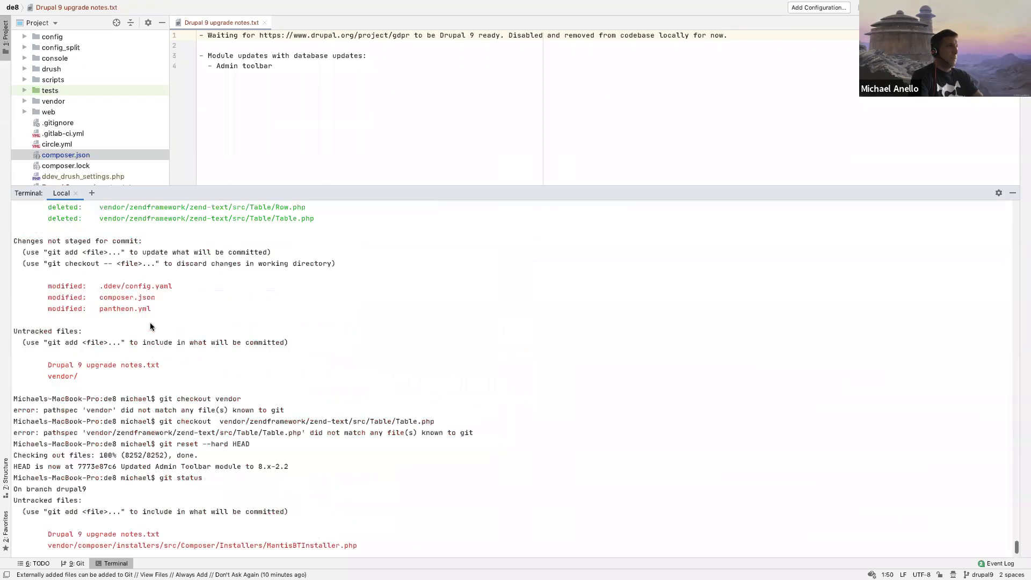
scroll(150, 323, "down", 10)
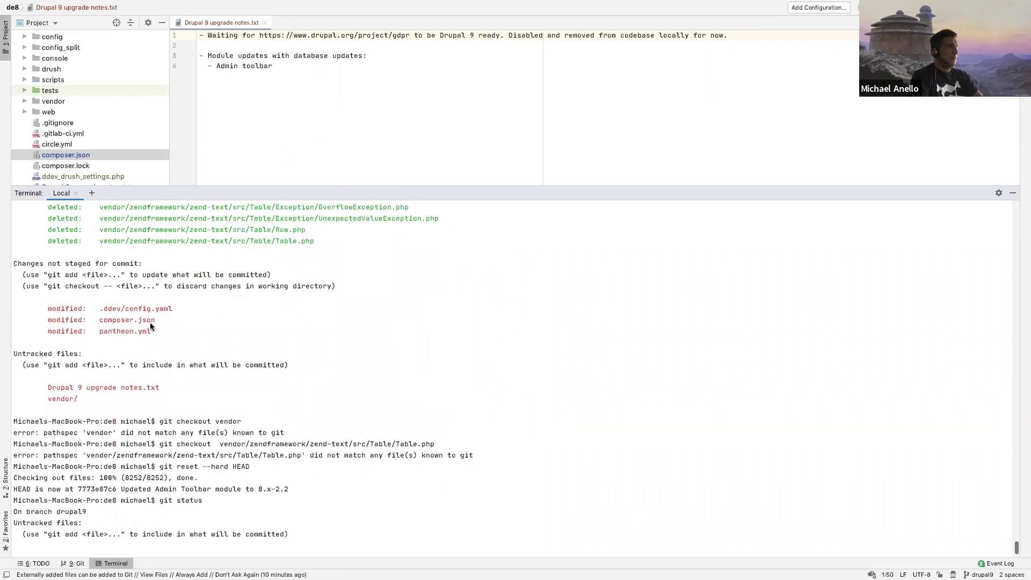
scroll(150, 325, "down", 15)
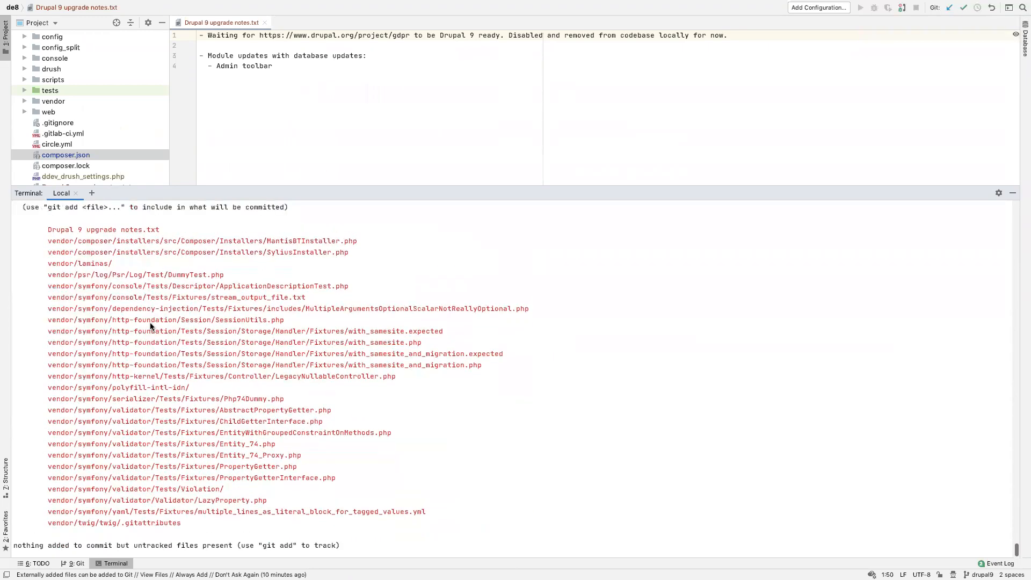
Step: Switch to Chrome, close the Stack Overflow tab and reload the site's Available updates report
scroll(150, 325, "down", 1)
scroll(150, 322, "up", 3)
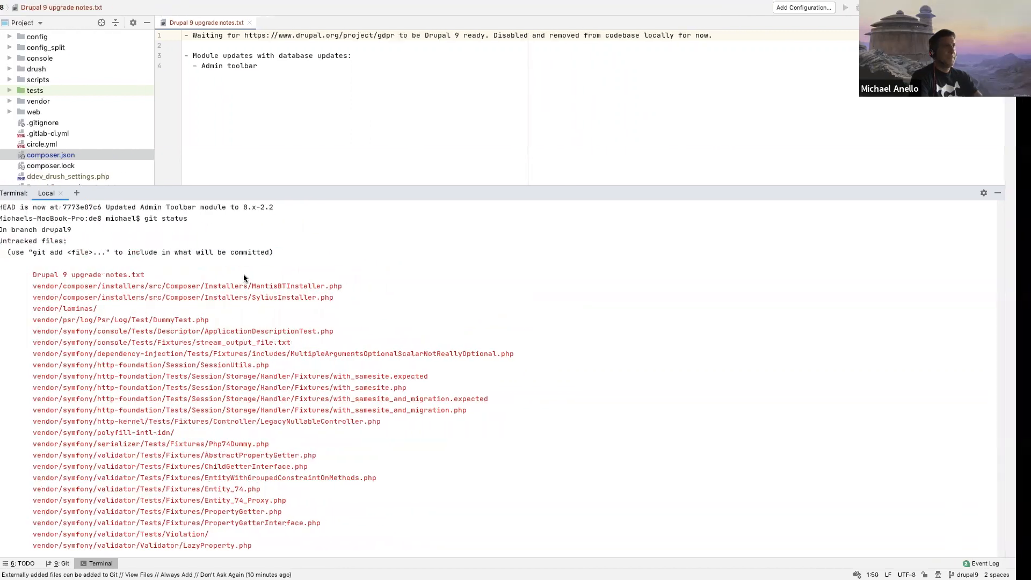
key("ctrl+Left")
key("super+w")
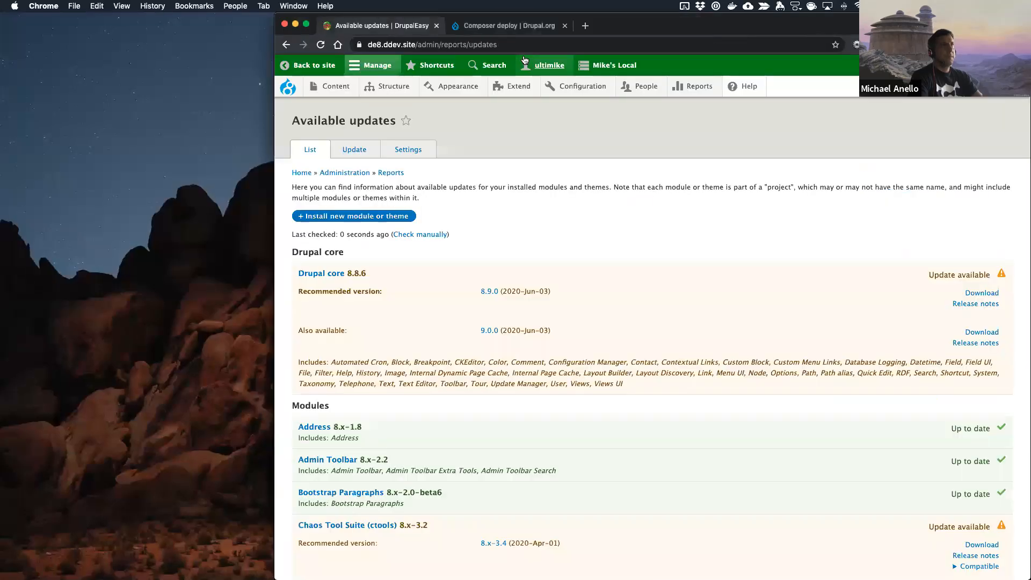
key("super+r")
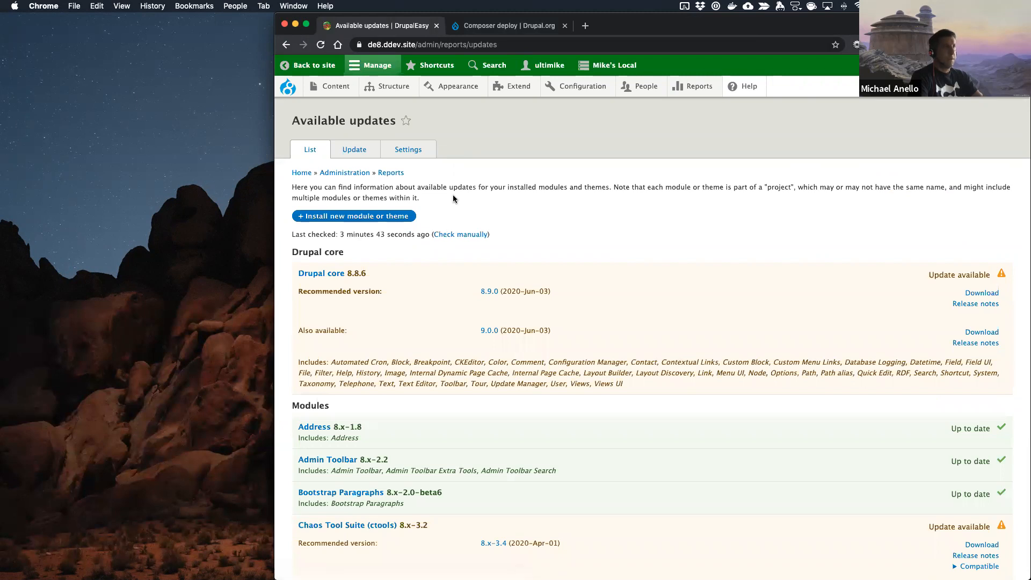
Step: Return to the IDE and delete the whole vendor directory from the de8 project
key("ctrl+Right")
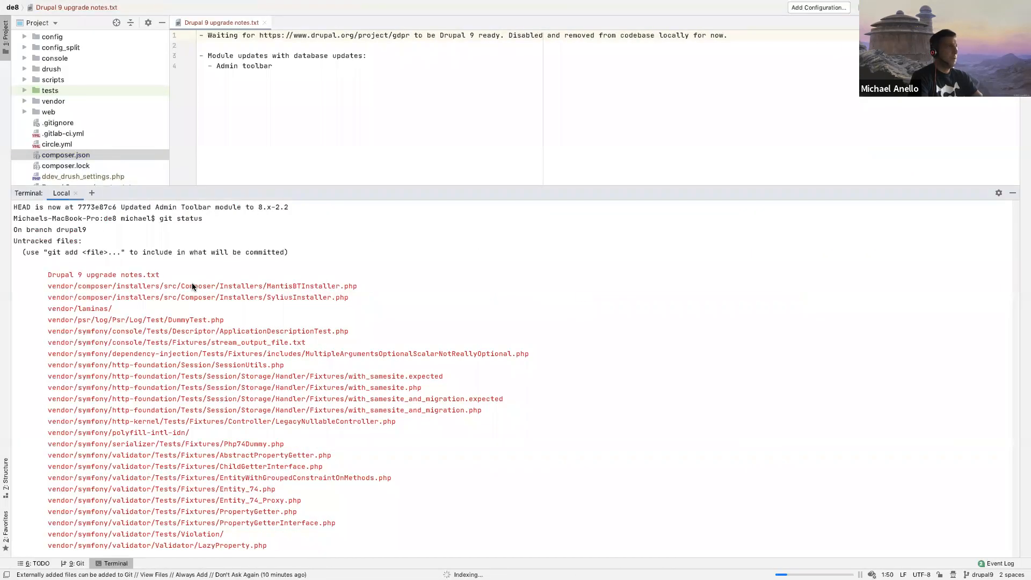
scroll(111, 162, "down", 3)
scroll(111, 162, "up", 2)
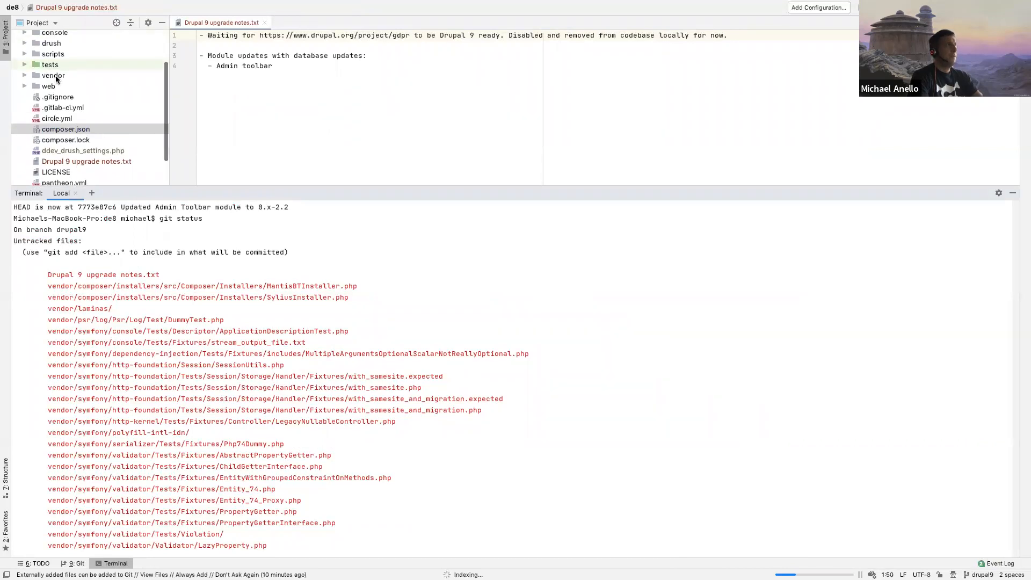
left_click(37, 76)
right_click(37, 77)
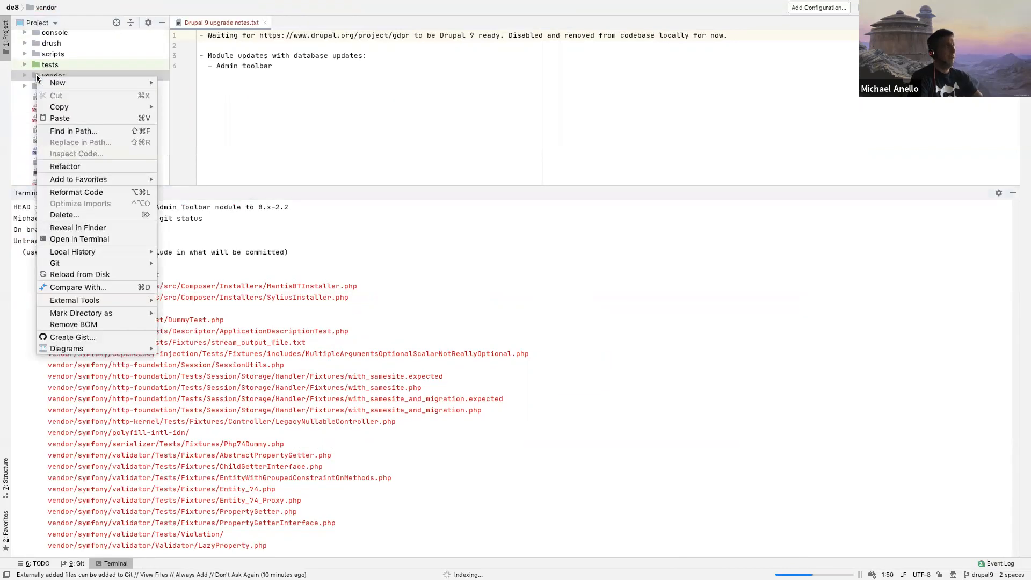
left_click(86, 215)
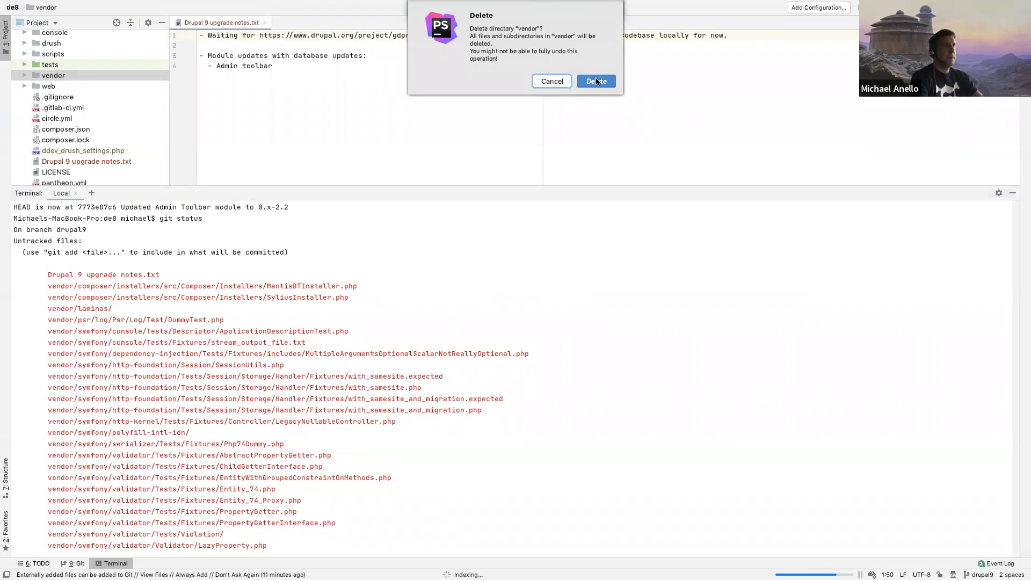
left_click(597, 80)
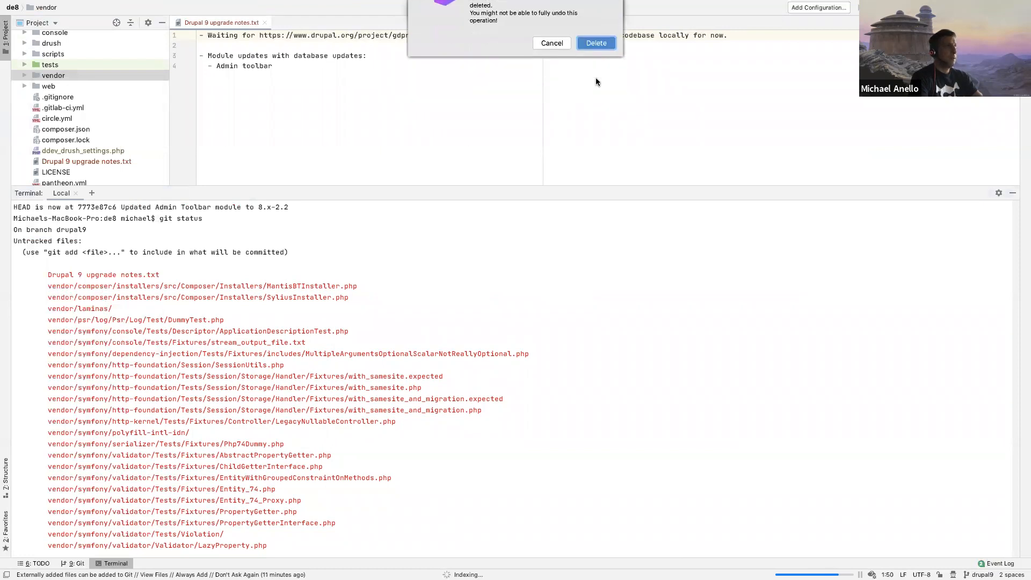
Step: Run git status in the terminal to check the repository after the vendor directory removal
left_click(239, 298)
type("git status")
key("Return")
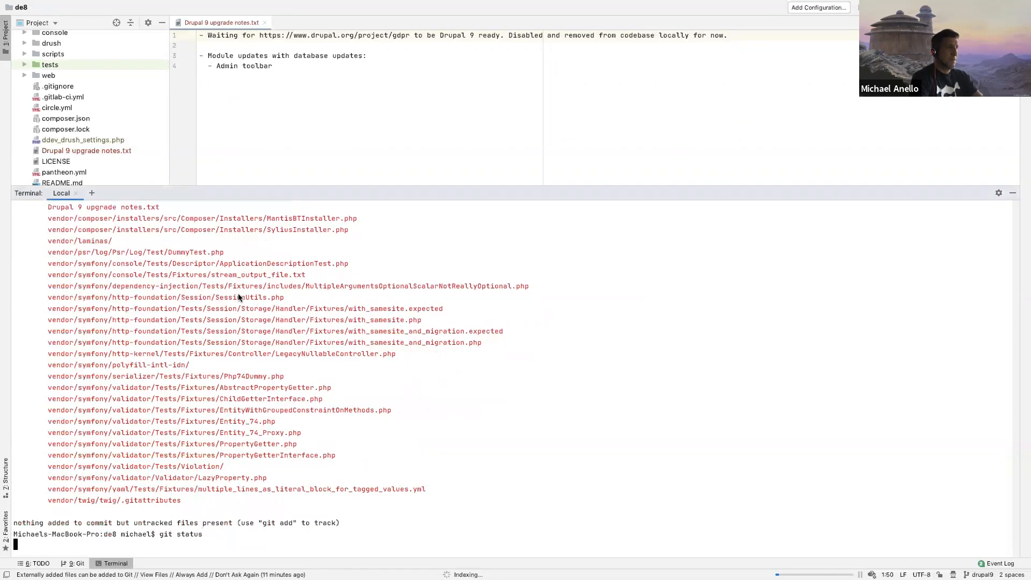
Step: Restore the committed vendor files with git reset --hard HEAD and recheck the repository with git status
key("Up")
key("BackSpace")
key("BackSpace")
key("BackSpace")
key("BackSpace")
key("BackSpace")
key("BackSpace")
type("reset --hard HEAD")
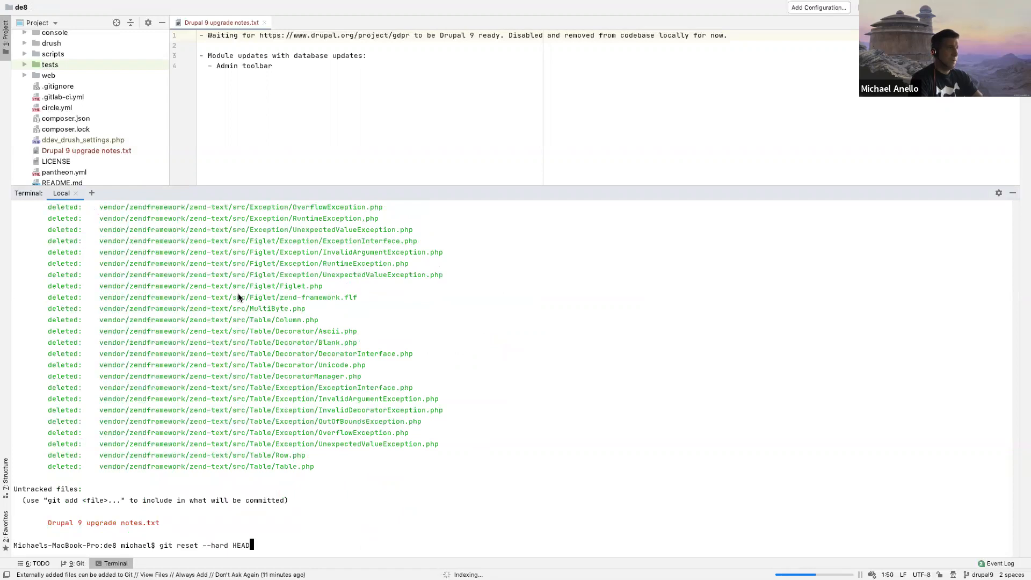
key("Return")
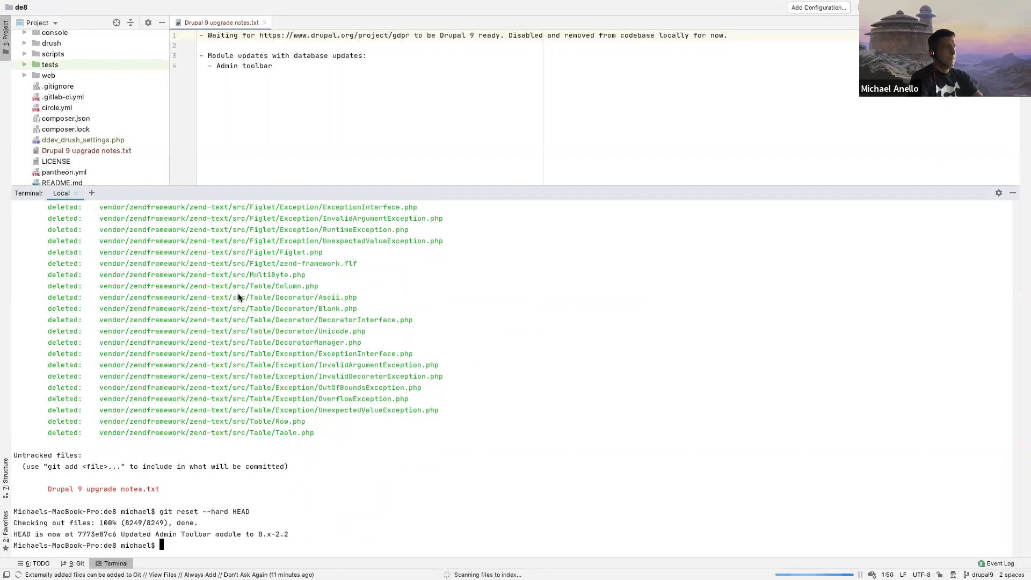
type("git status")
key("Return")
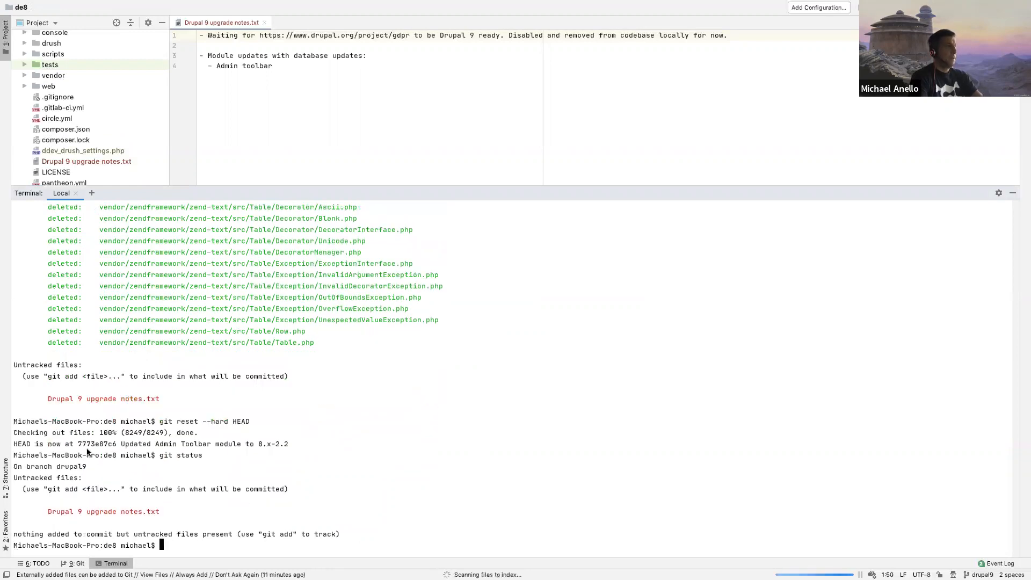
Step: Switch to Chrome and reload the Available updates report to check that the site still works
key("ctrl+Right")
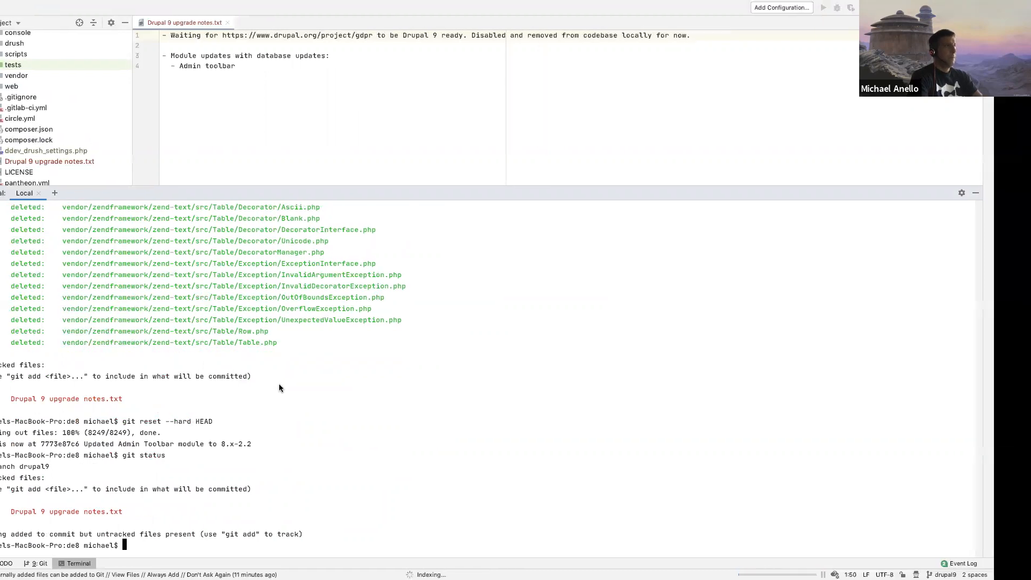
key("ctrl+Left")
key("super+r")
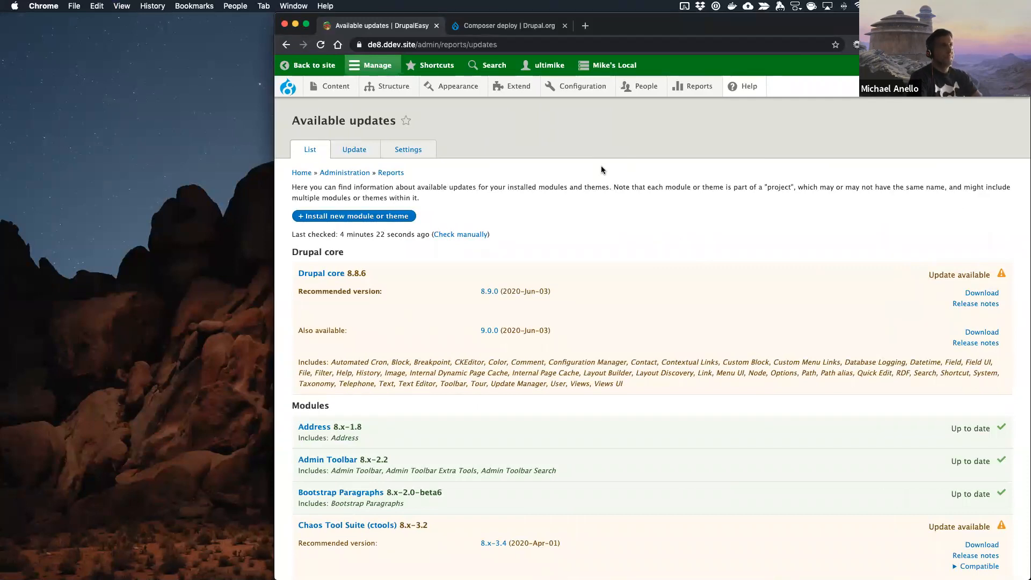
Step: Switch back to the IDE terminal and review the deleted vendor files in the earlier git status output
key("ctrl+Right")
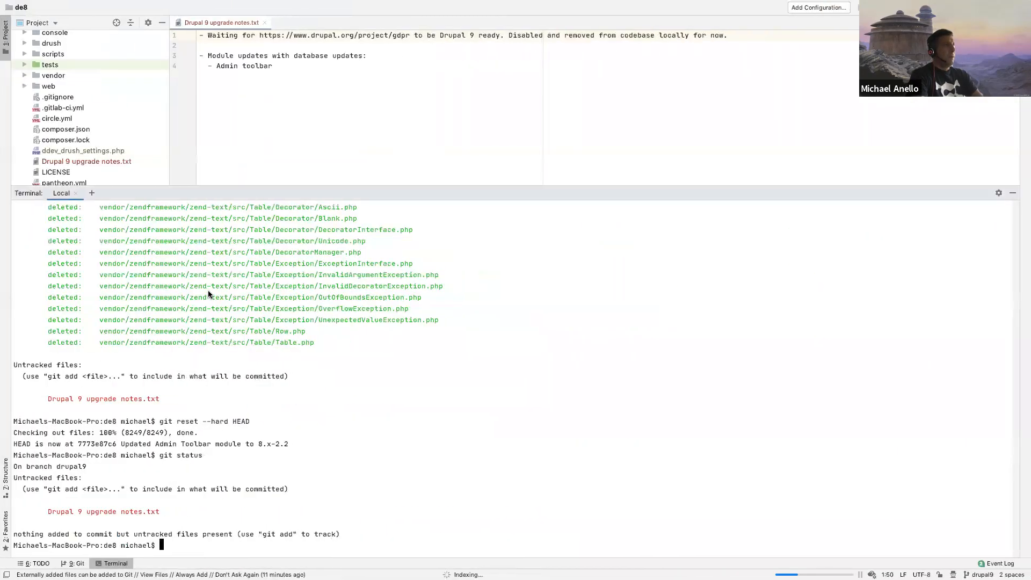
scroll(102, 290, "up", 20)
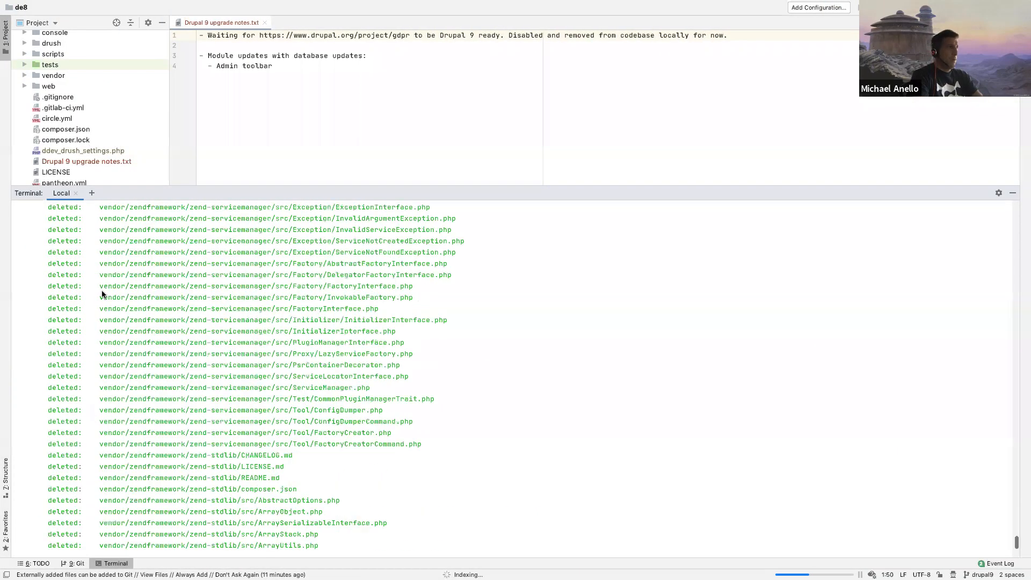
scroll(102, 290, "up", 20)
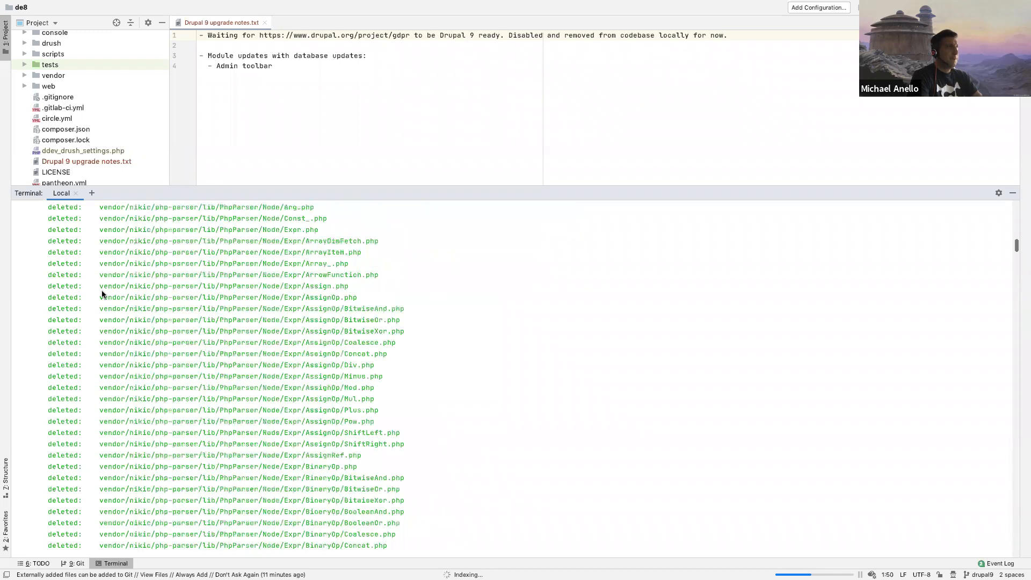
scroll(102, 290, "down", 20)
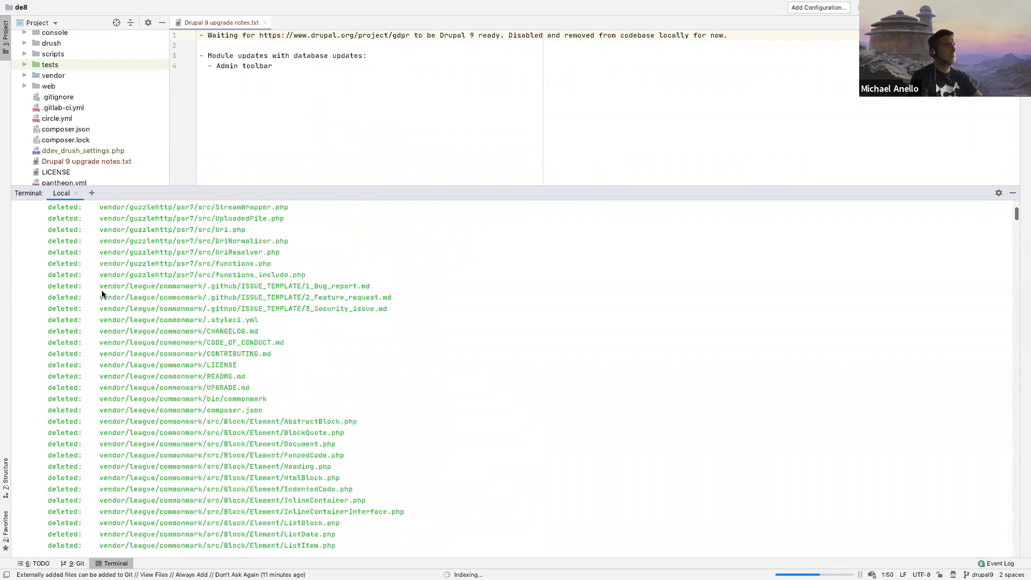
scroll(107, 278, "down", 20)
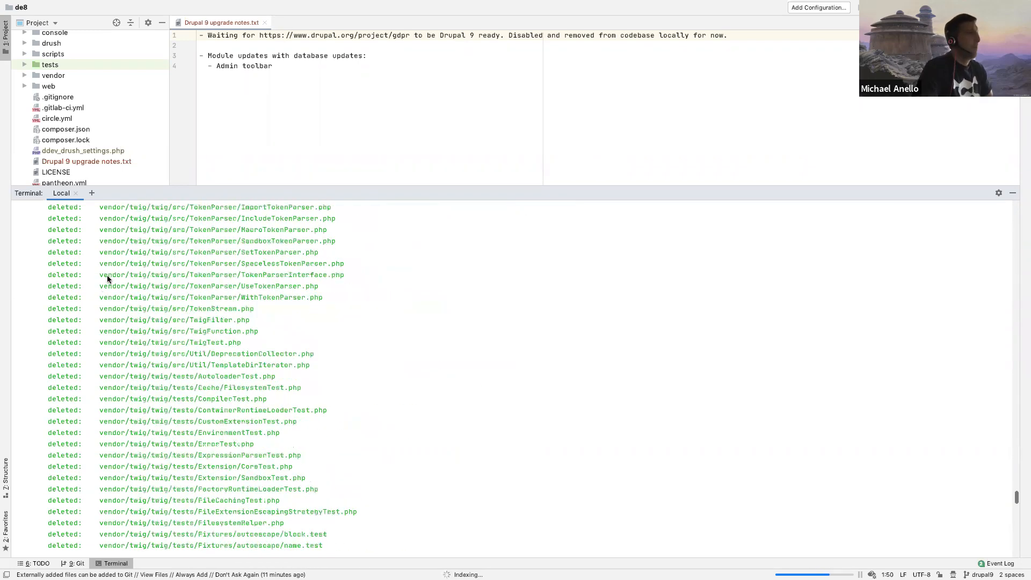
Step: Shrink the terminal to enlarge the editor area and open the project's composer.json
left_click_drag(123, 184, 123, 328)
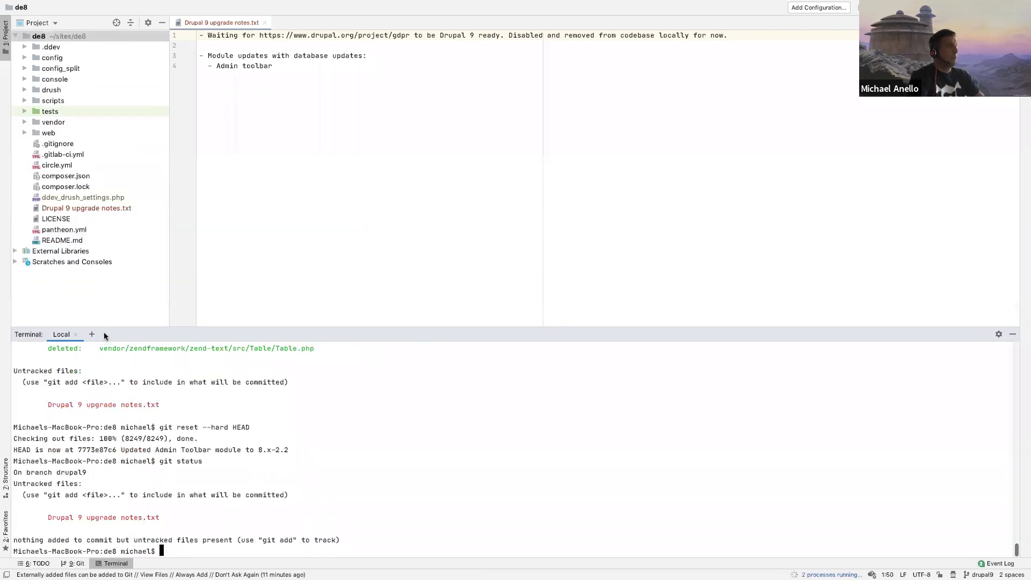
double_click(62, 176)
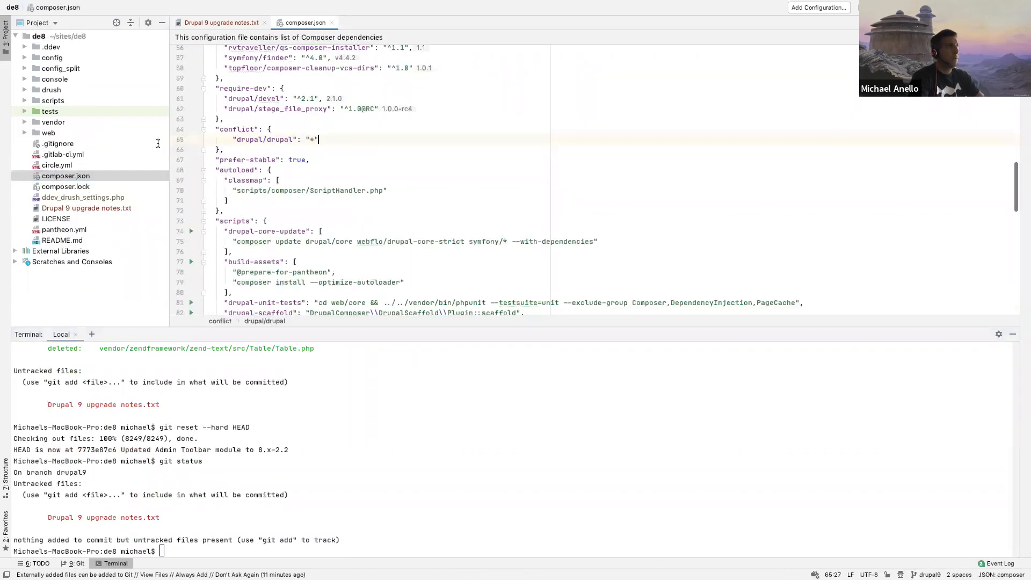
Step: Set php_version to "7.4" in the .ddev folder's config.yaml, close the file and collapse the folder
left_click(22, 46)
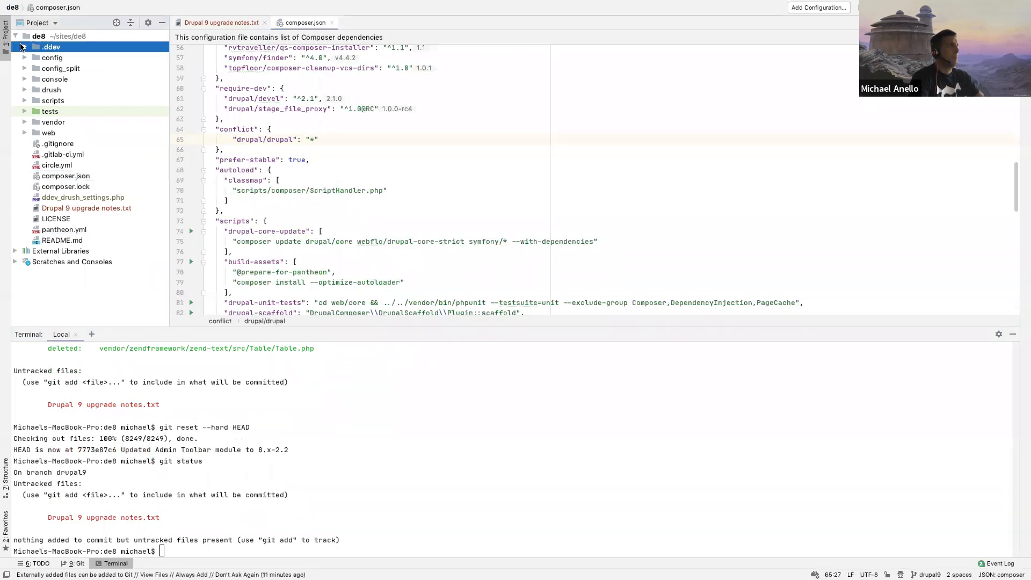
left_click(23, 46)
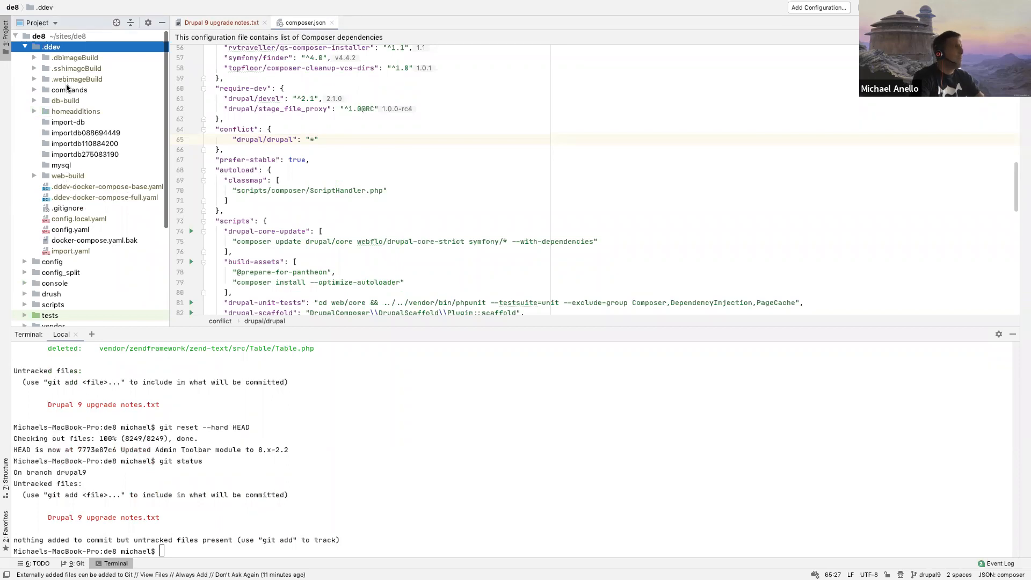
double_click(67, 229)
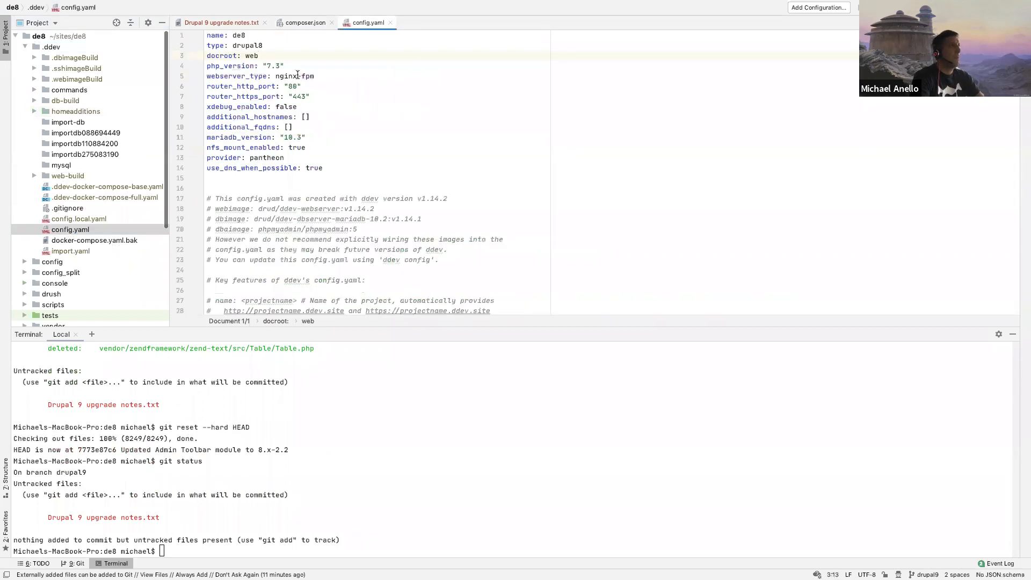
left_click(279, 67)
key("BackSpace")
type("4")
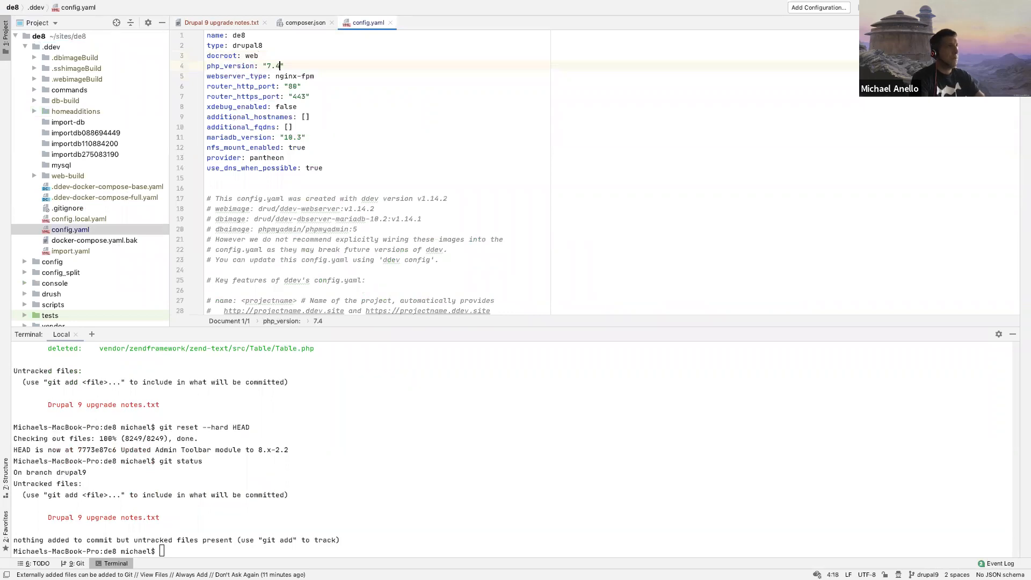
key("super+w")
left_click(25, 47)
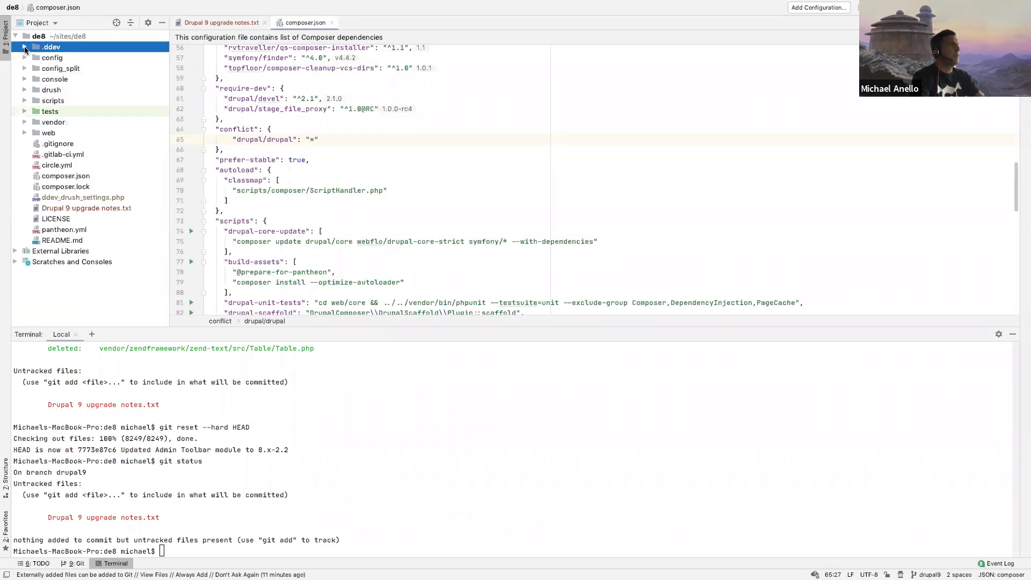
Step: Set php_version to 7.4 in pantheon.yml and close the file
double_click(53, 230)
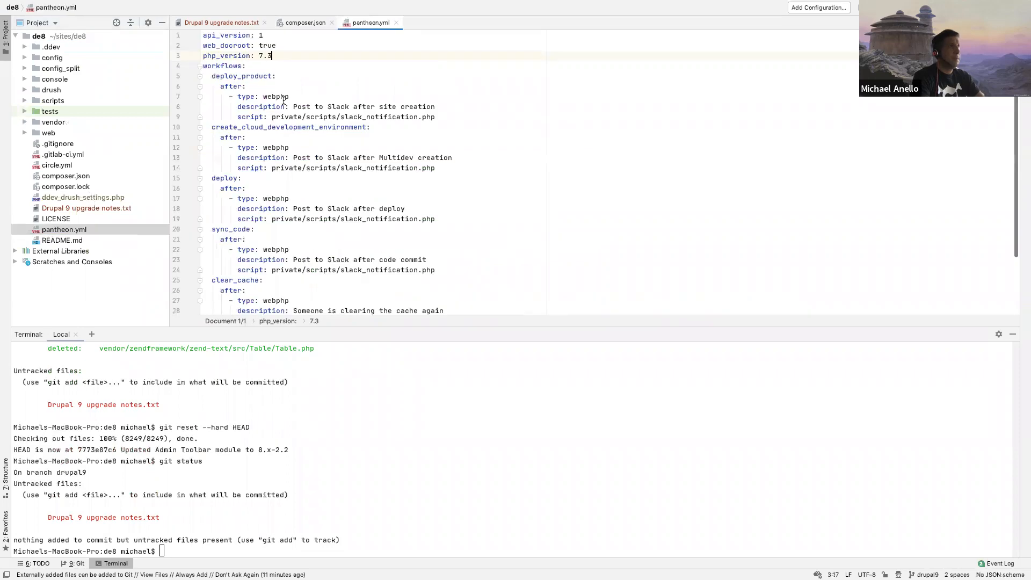
key("BackSpace")
type("4")
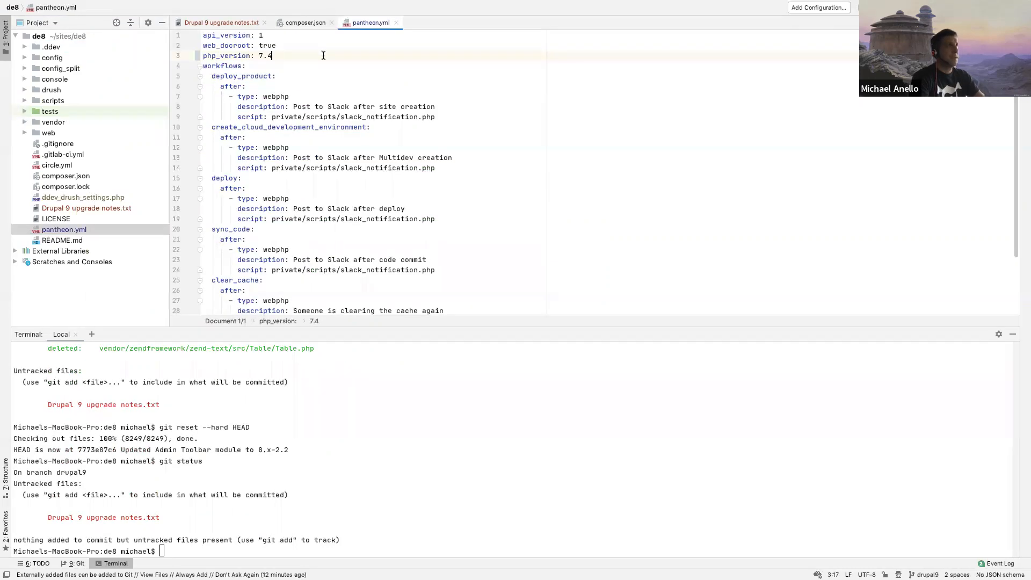
key("super+w")
Step: Set the drupal/core-recommended version constraint to ^8.9 in composer.json and look through the remaining required packages
scroll(289, 142, "up", 15)
scroll(289, 141, "down", 4)
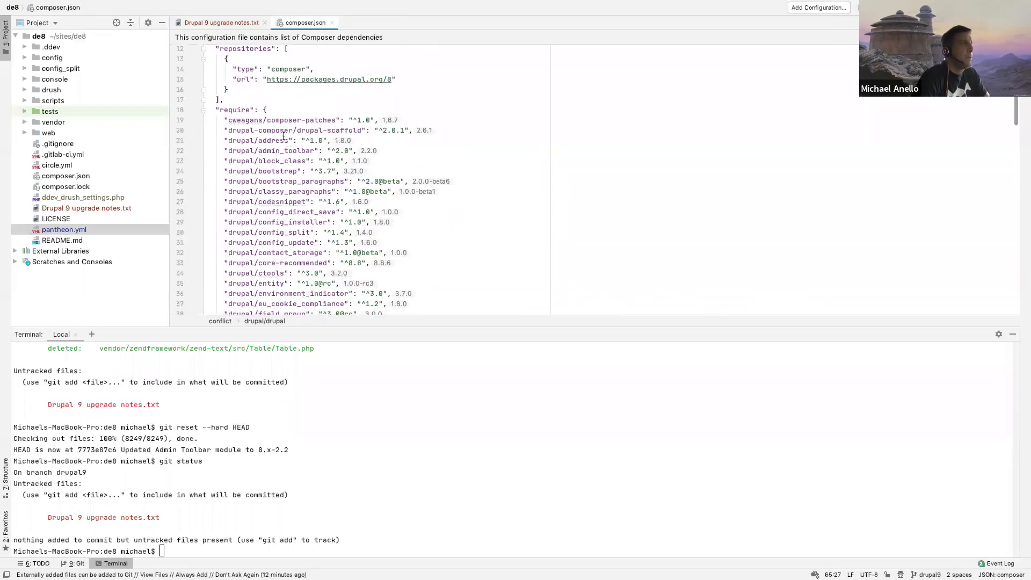
scroll(275, 125, "down", 2)
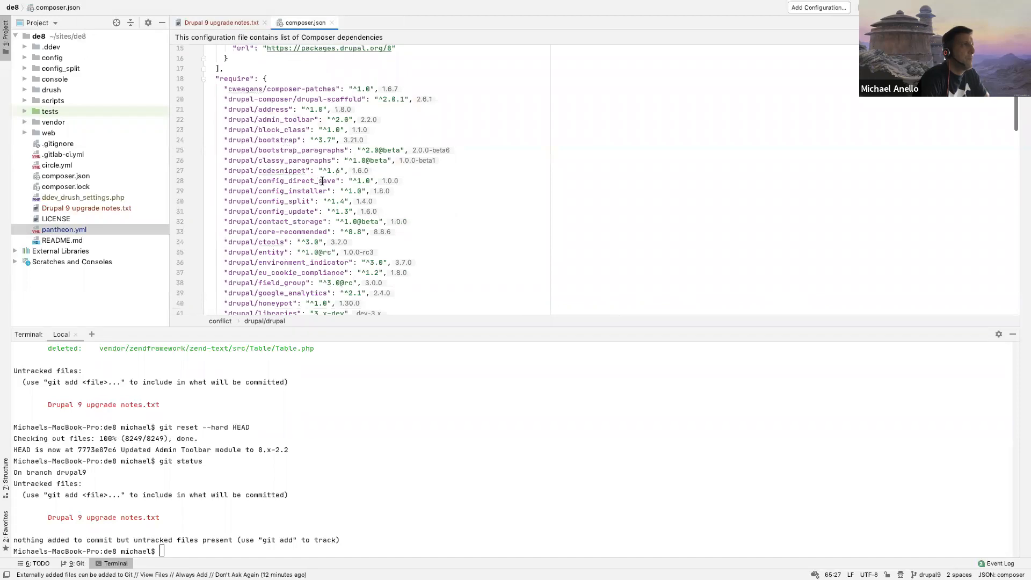
scroll(305, 212, "down", 3)
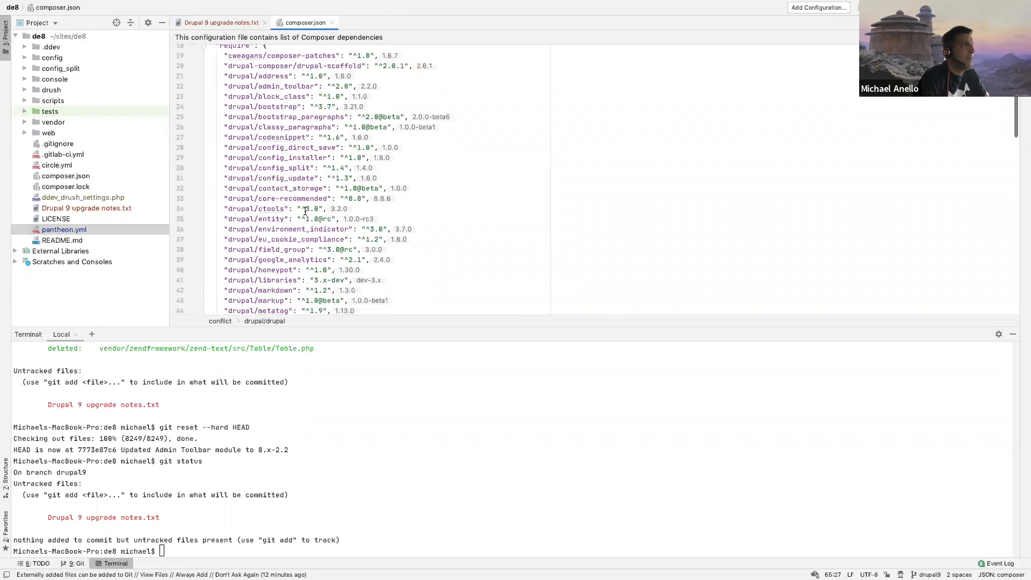
left_click(360, 200)
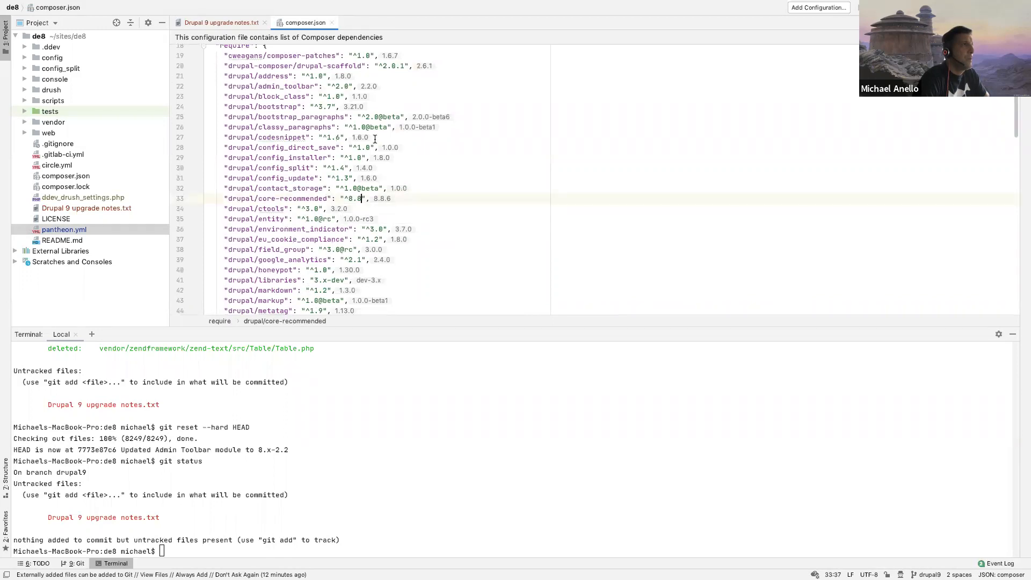
key("BackSpace")
type("9")
left_click(379, 127)
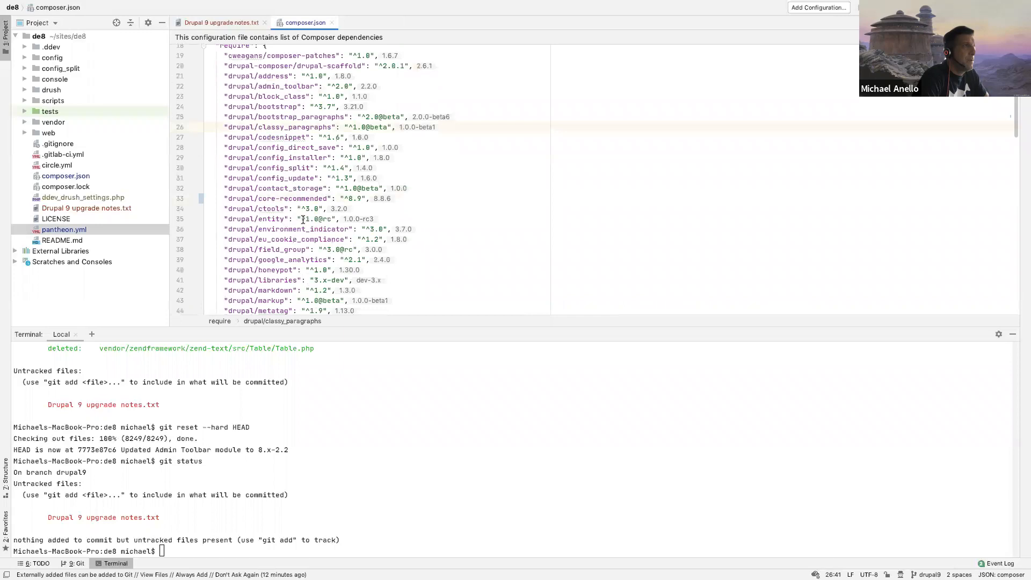
scroll(304, 219, "down", 3)
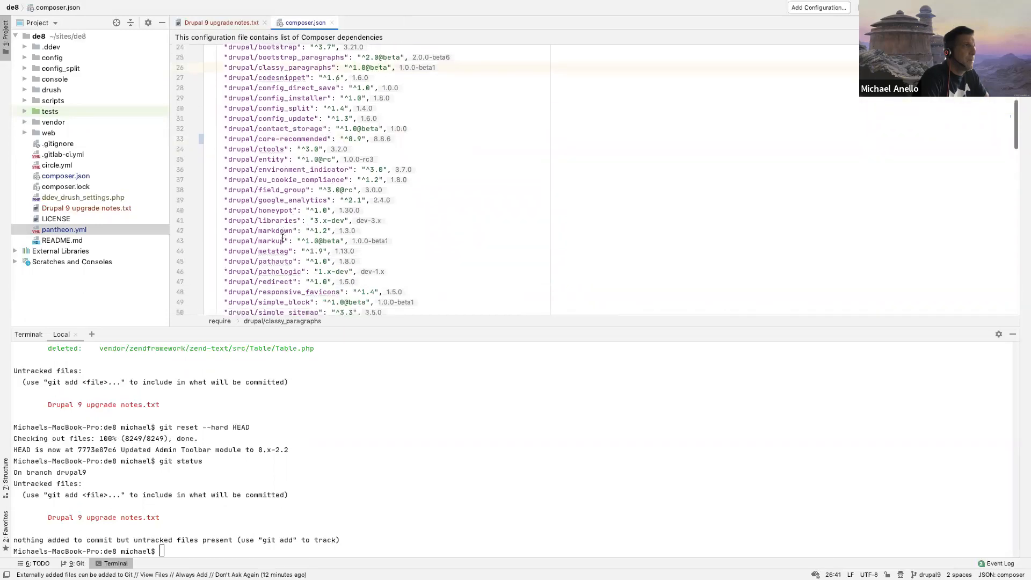
scroll(274, 263, "down", 4)
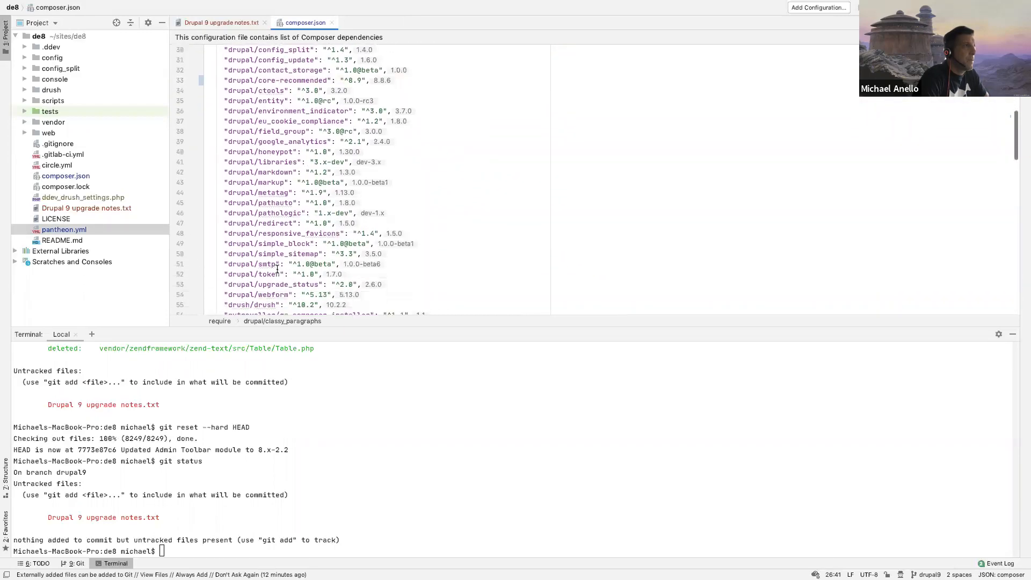
Step: Review the rest of the require section and the require-dev packages in composer.json for their version constraints
scroll(267, 271, "down", 2)
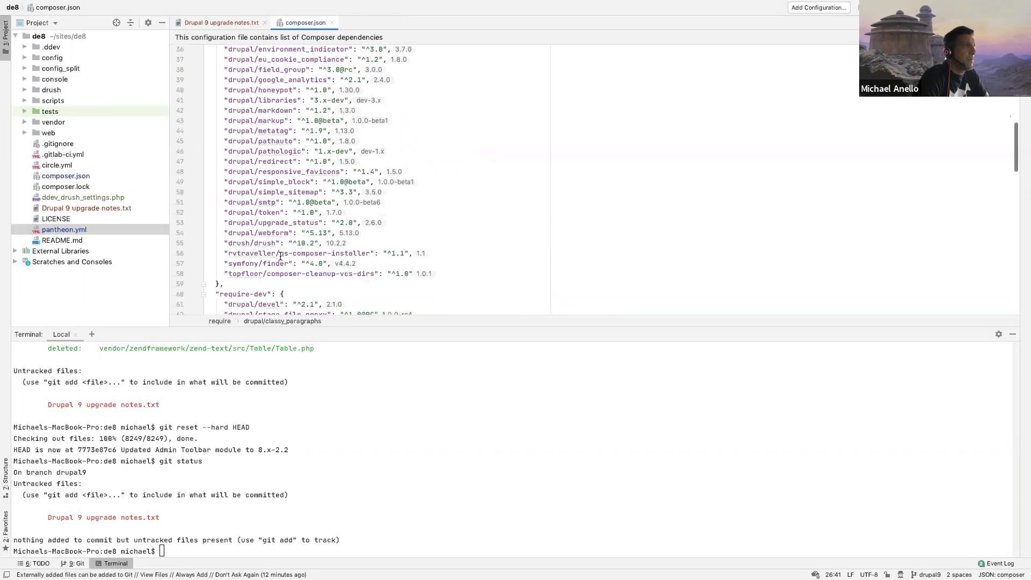
scroll(290, 294, "down", 2)
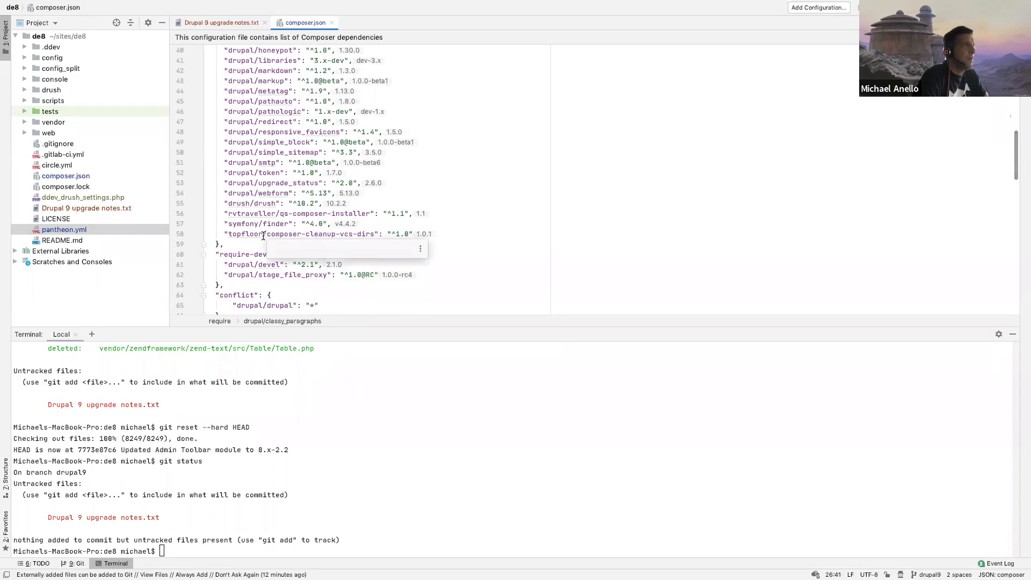
mouse_move(242, 223)
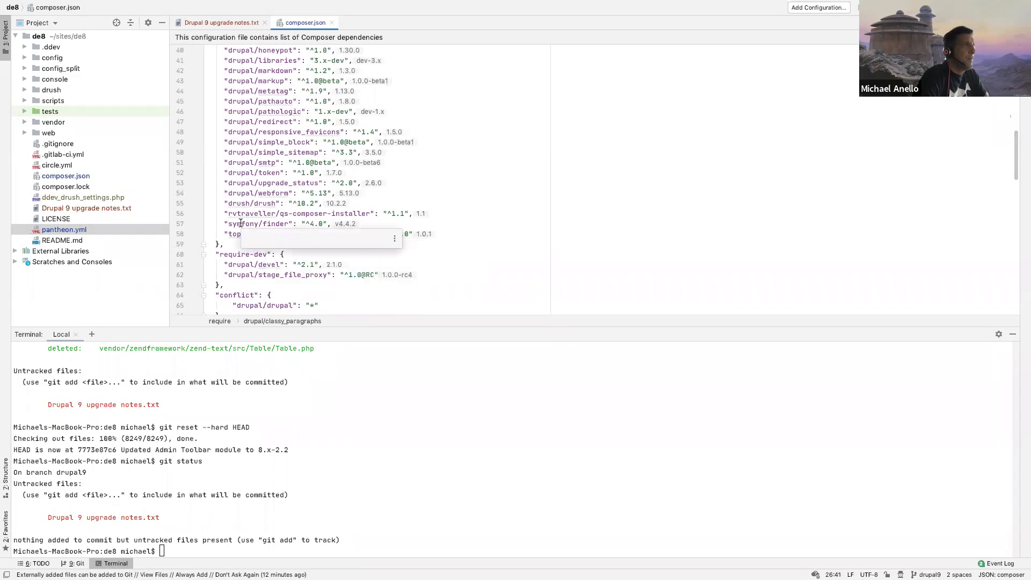
left_click(342, 214)
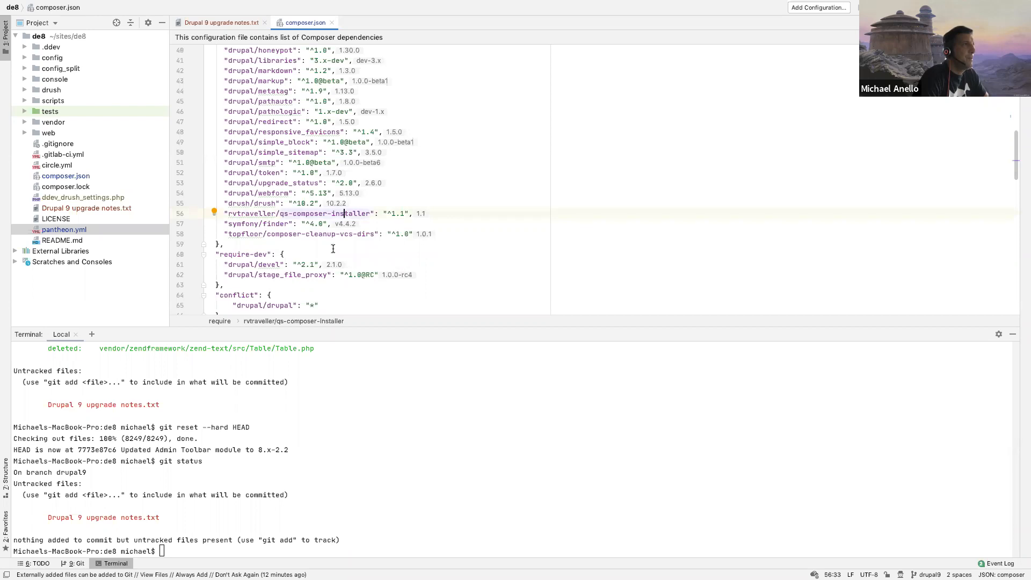
scroll(333, 249, "down", 10)
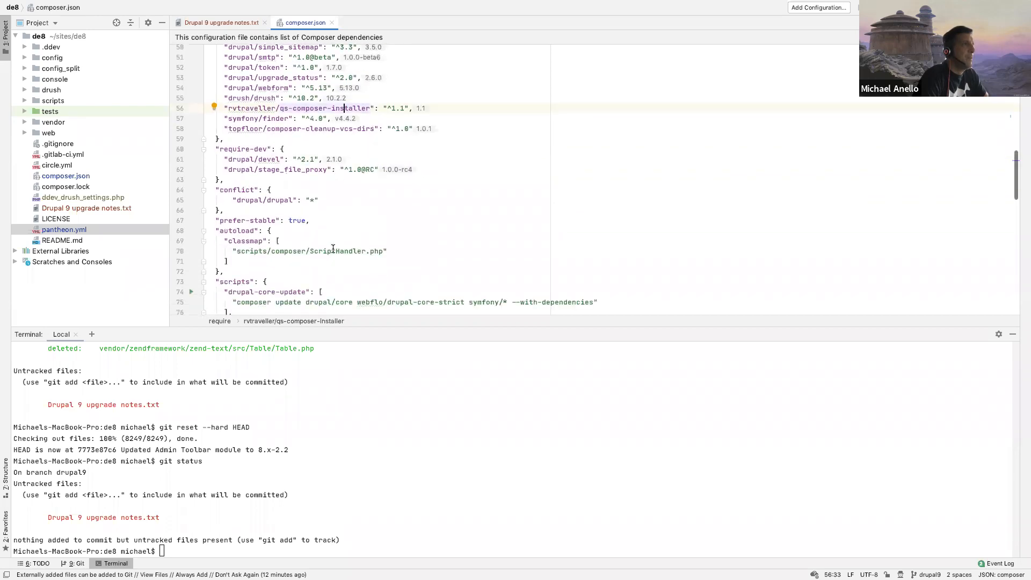
scroll(333, 249, "up", 15)
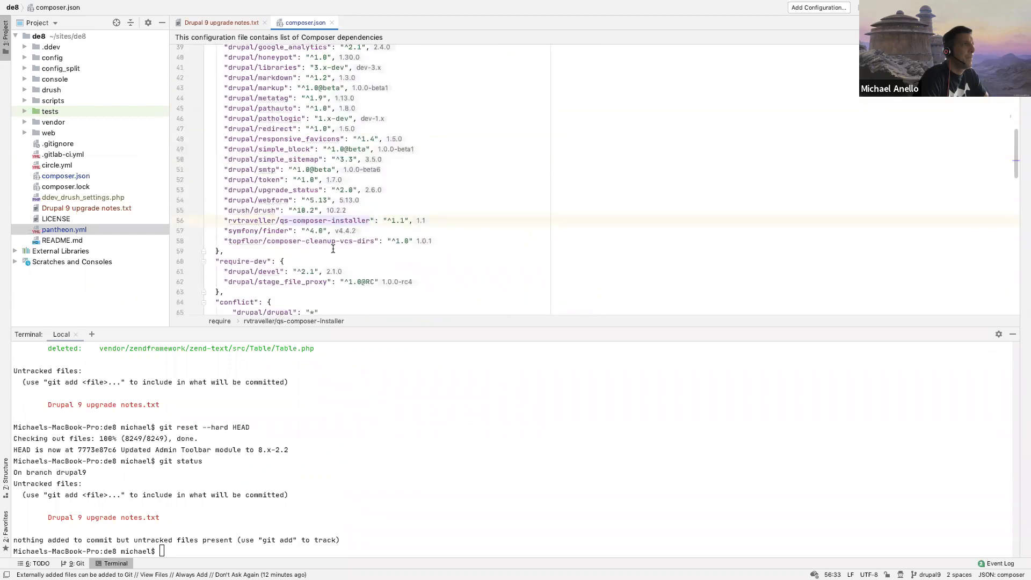
left_click(327, 190)
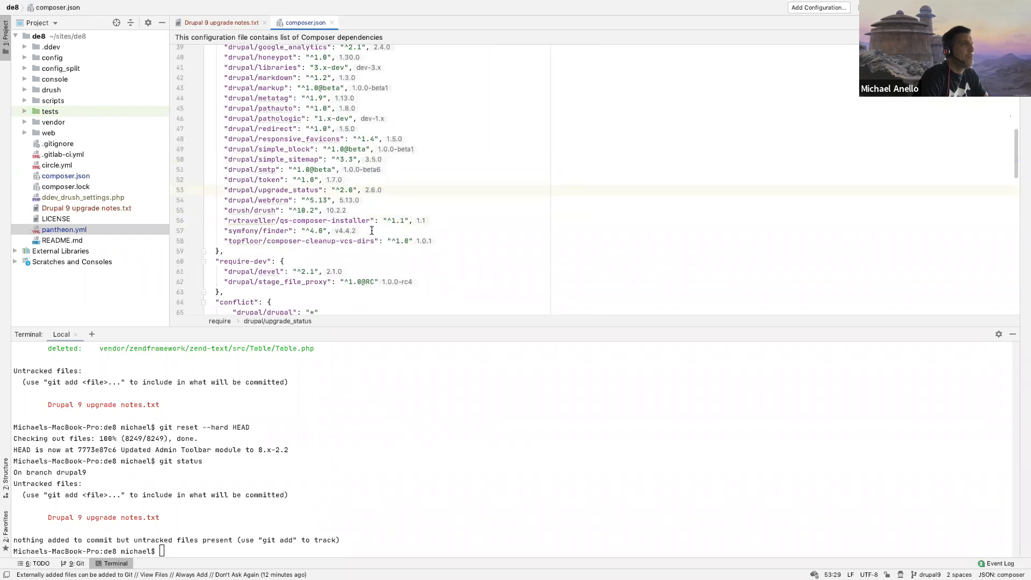
Step: Run ddev composer update drupal/core-recommended --with-dependencies in the terminal by reusing the earlier command
left_click(268, 448)
key("Up")
key("Up")
key("Down")
key("Up")
key("Up")
key("Up")
key("Up")
key("Up")
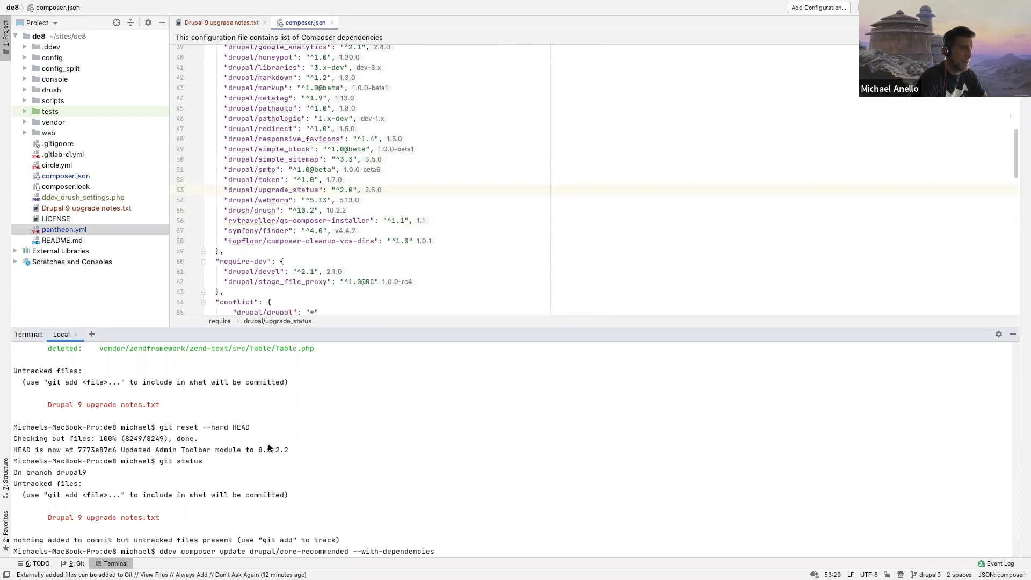
key("Return")
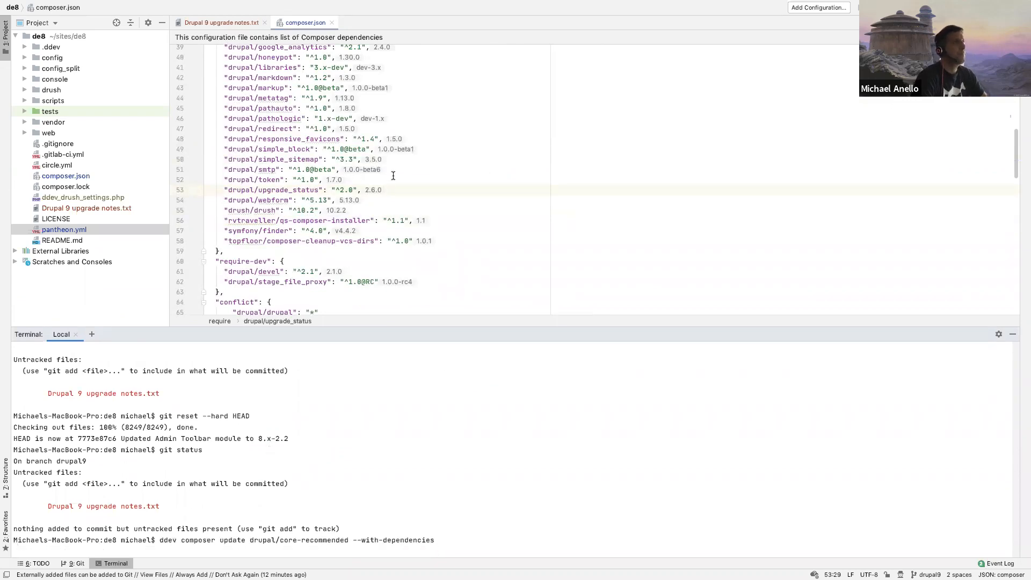
left_click(410, 161)
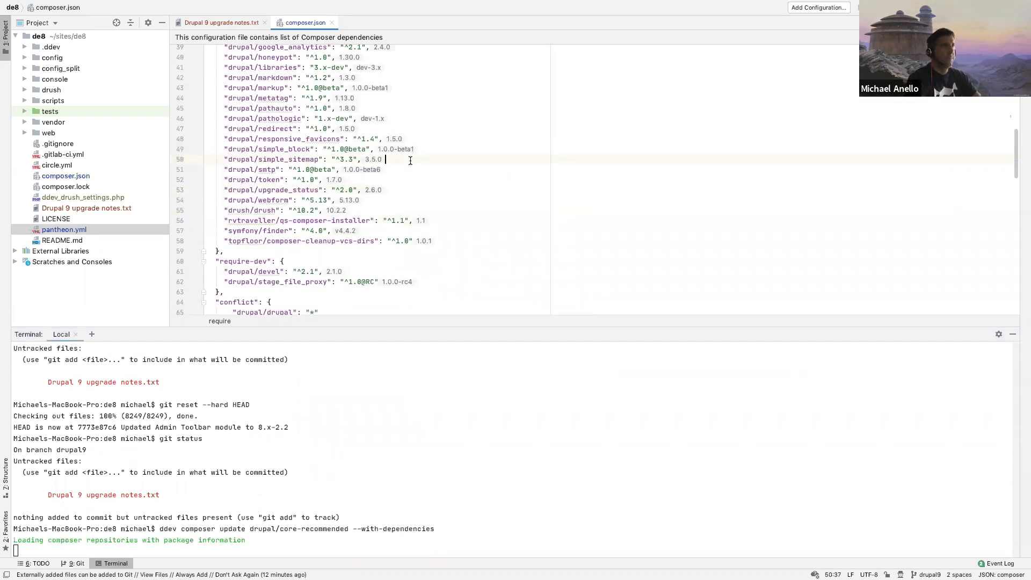
scroll(410, 161, "down", 1)
scroll(411, 160, "down", 2)
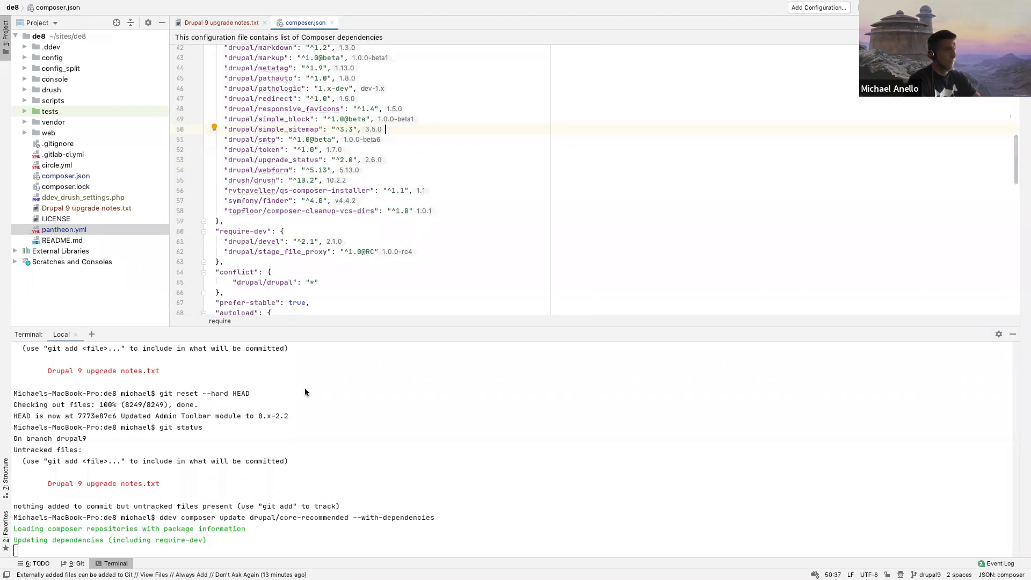
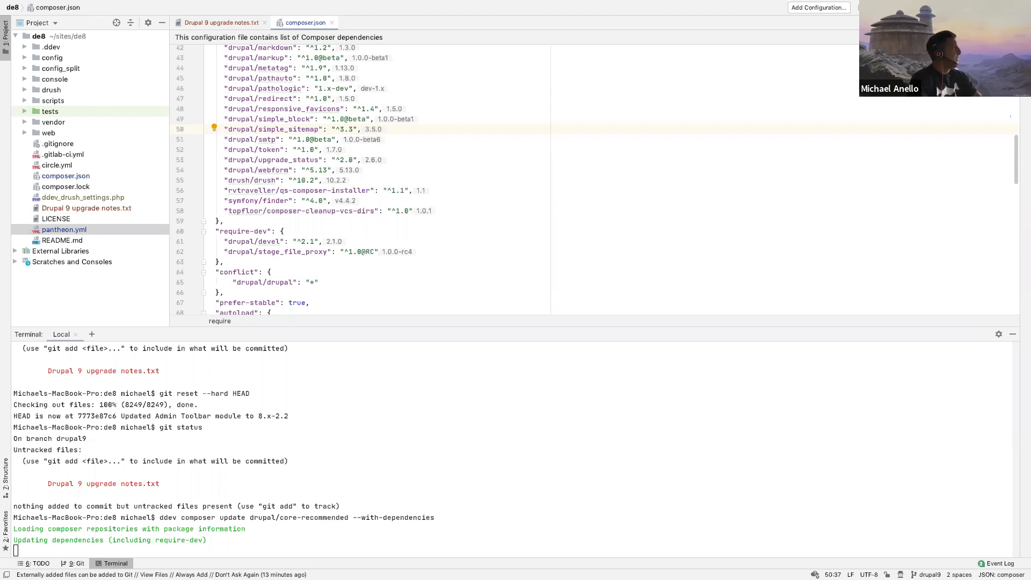
left_click(457, 224)
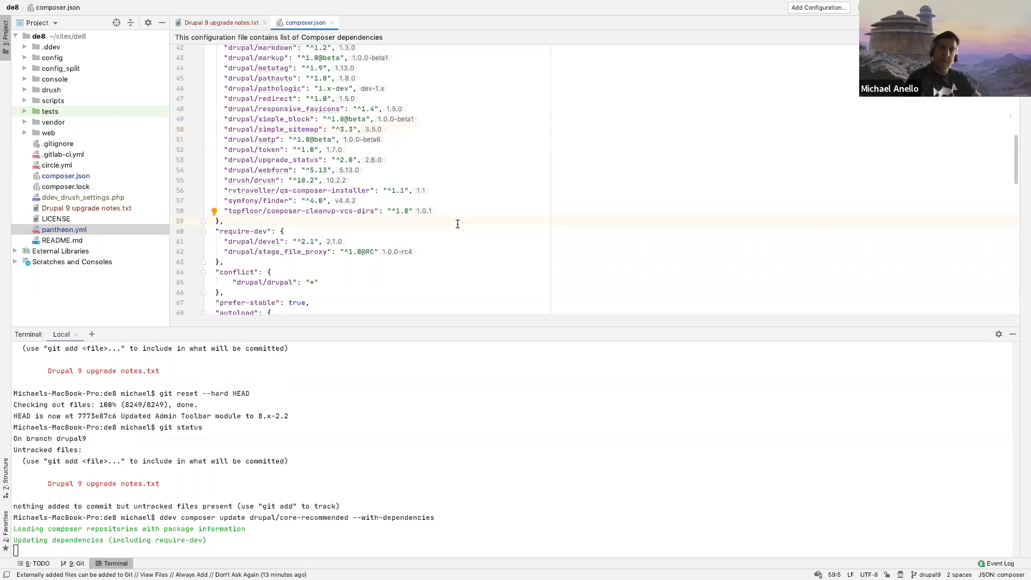
left_click(429, 170)
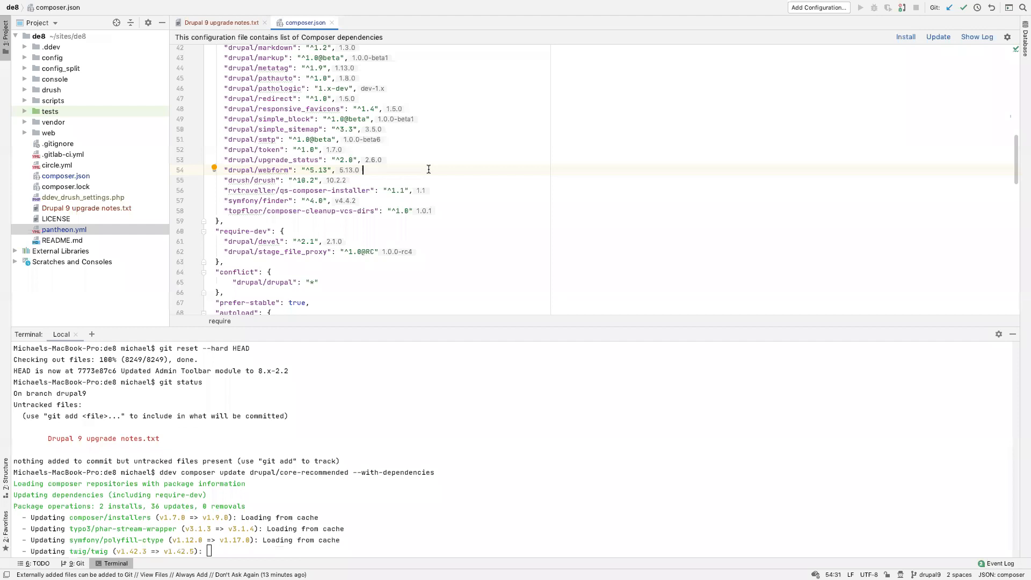
left_click(342, 224)
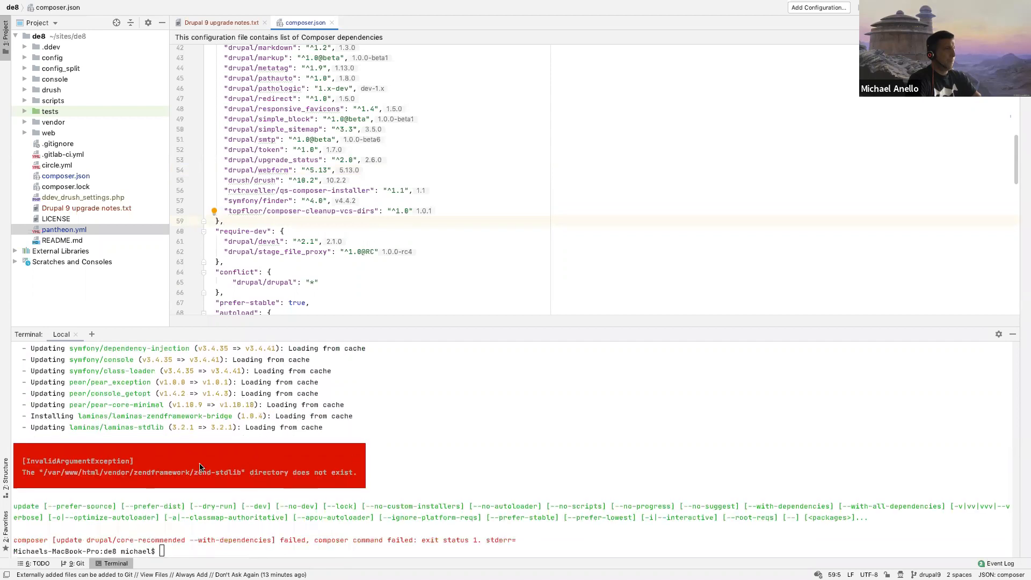
left_click(98, 470)
key("ctrl+Left")
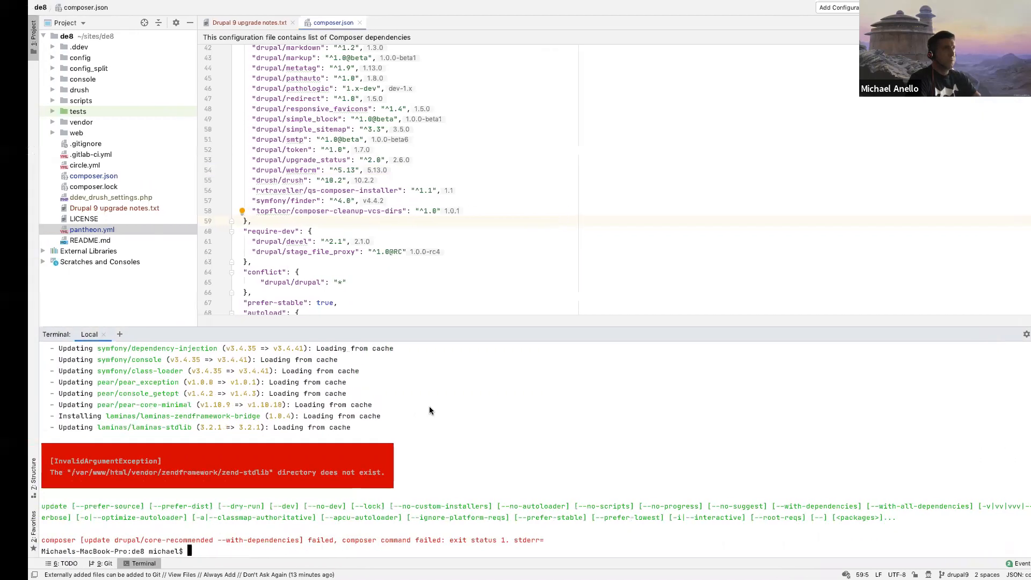
key("super+t")
type("d")
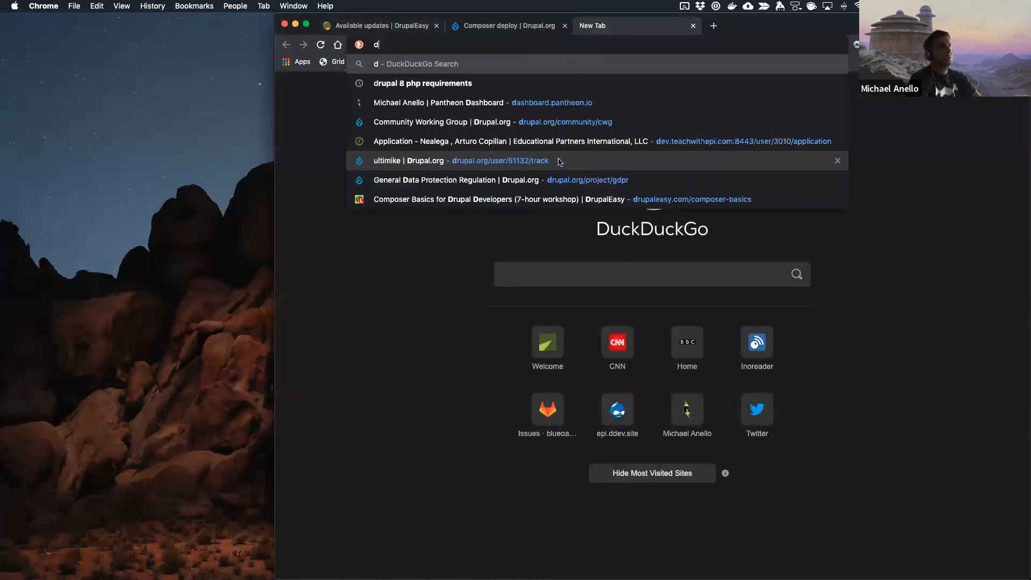
type("phttps://www.drupal.org/project/drupal")
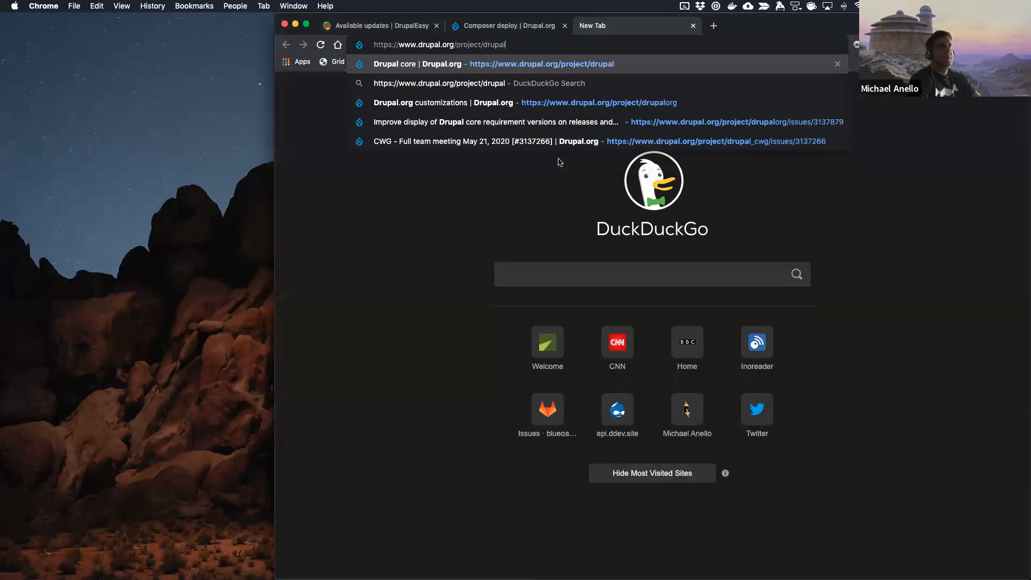
key("Return")
Step: Copy InvalidArgumentException from the terminal error into the issue search on the Drupal core project page
key("ctrl+Right")
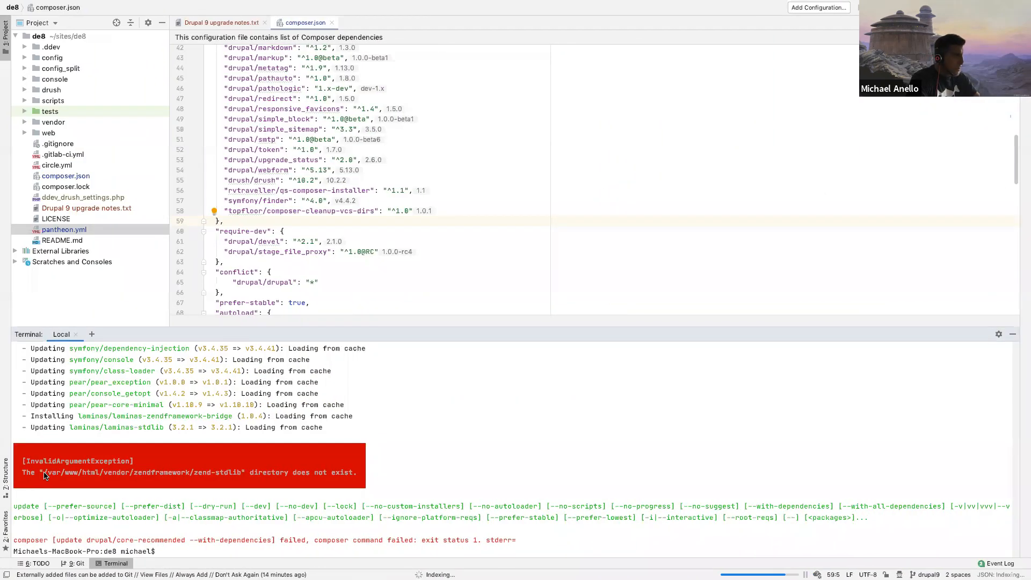
double_click(61, 461)
key("super+c")
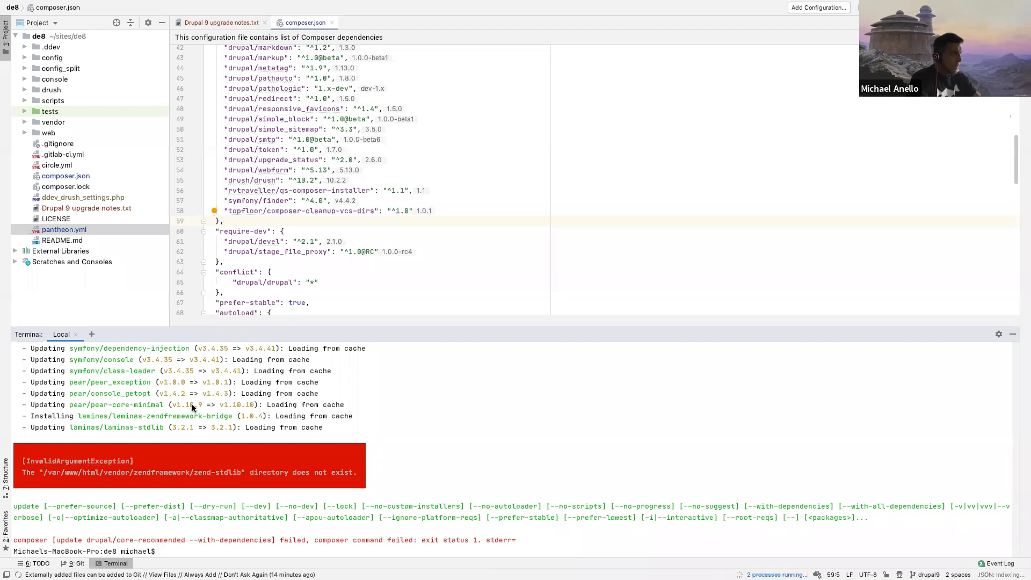
key("ctrl+Left")
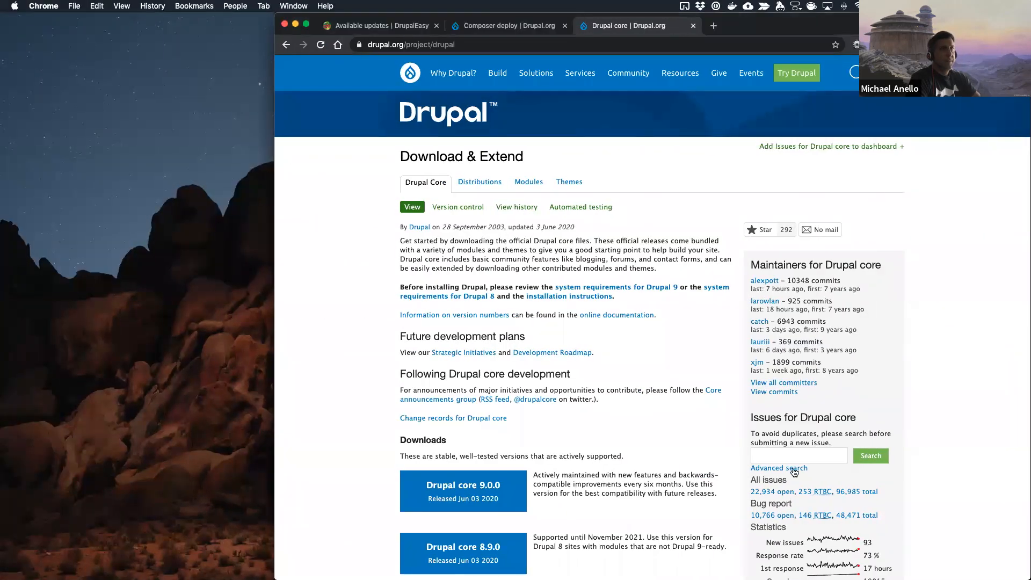
left_click(799, 455)
key("super+v")
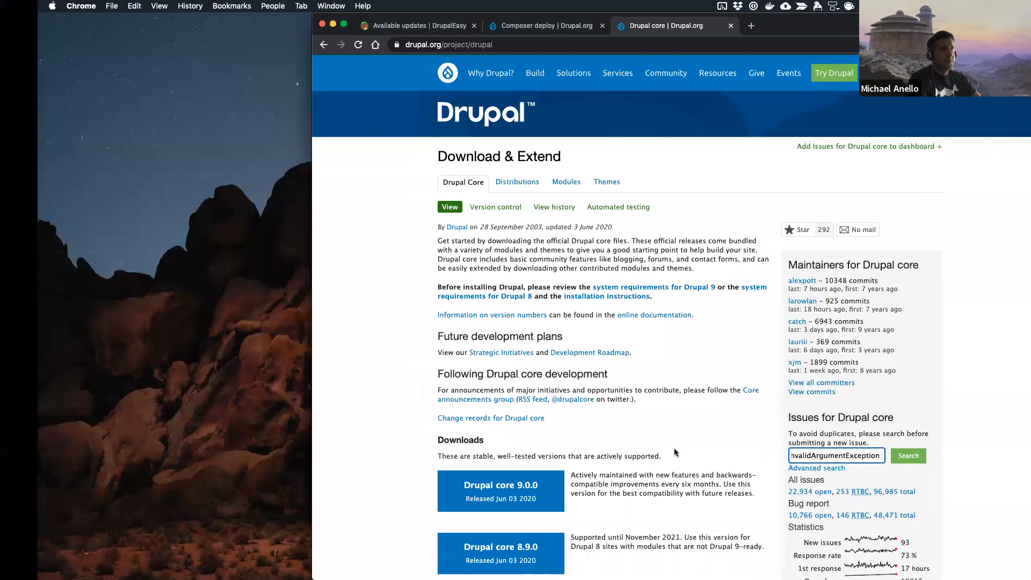
Step: Add the quoted directory name "zend-stdlib" from the terminal error to the core issue search and run it
key("ctrl+Right")
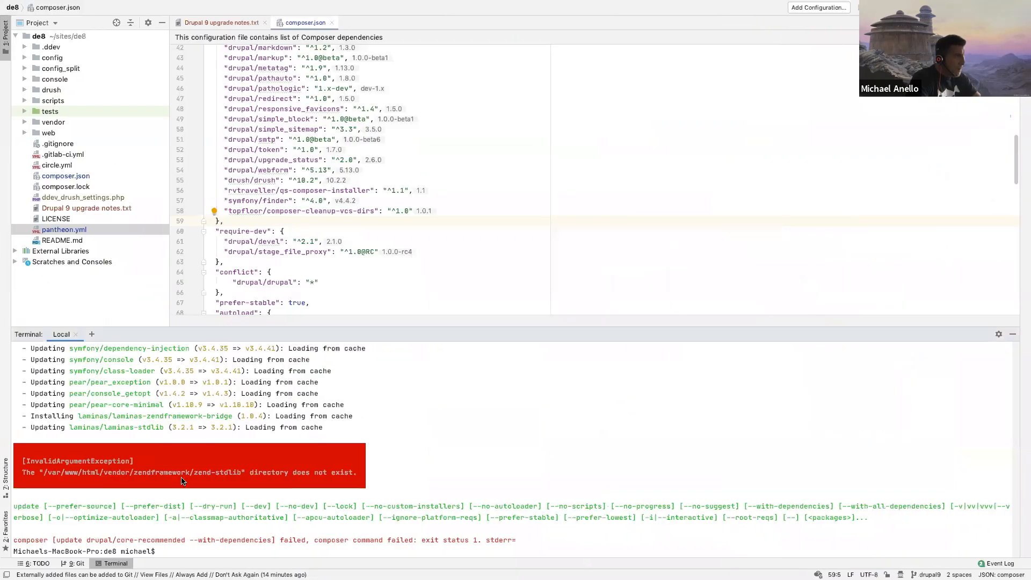
left_click_drag(195, 475, 239, 474)
key("super+c")
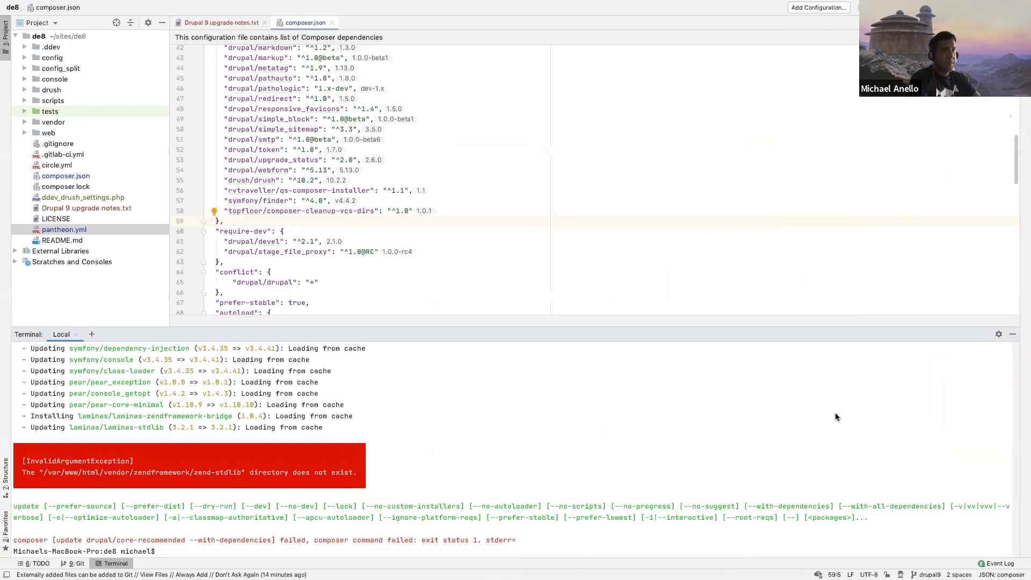
key("ctrl+Left")
left_click(845, 456)
type("\"")
key("super+v")
type("\"")
key("Return")
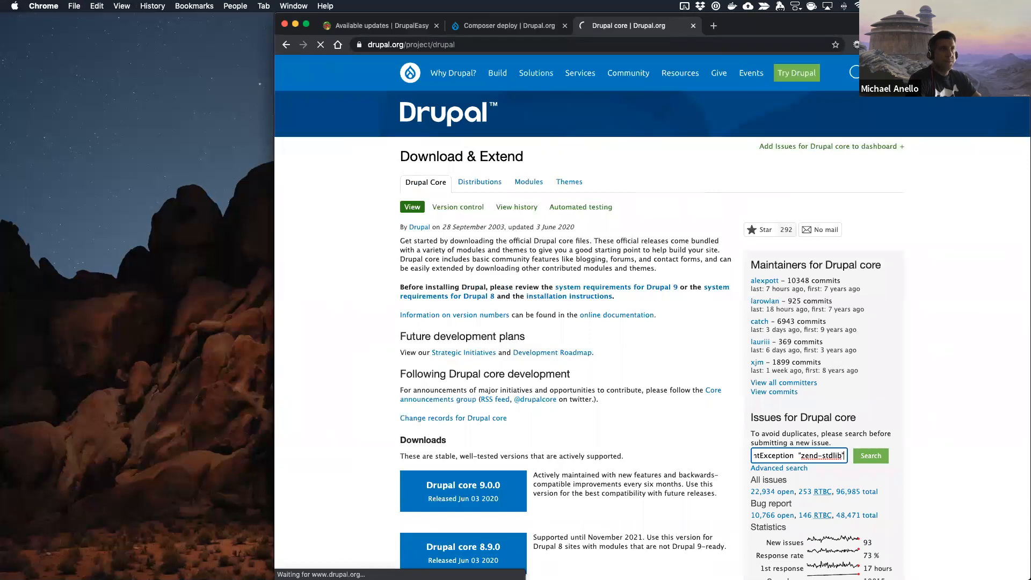
Step: Search the core issues for InvalidArgumentException alone, with the version filter set to Any 8.*
left_click_drag(496, 254, 502, 256)
key("BackSpace")
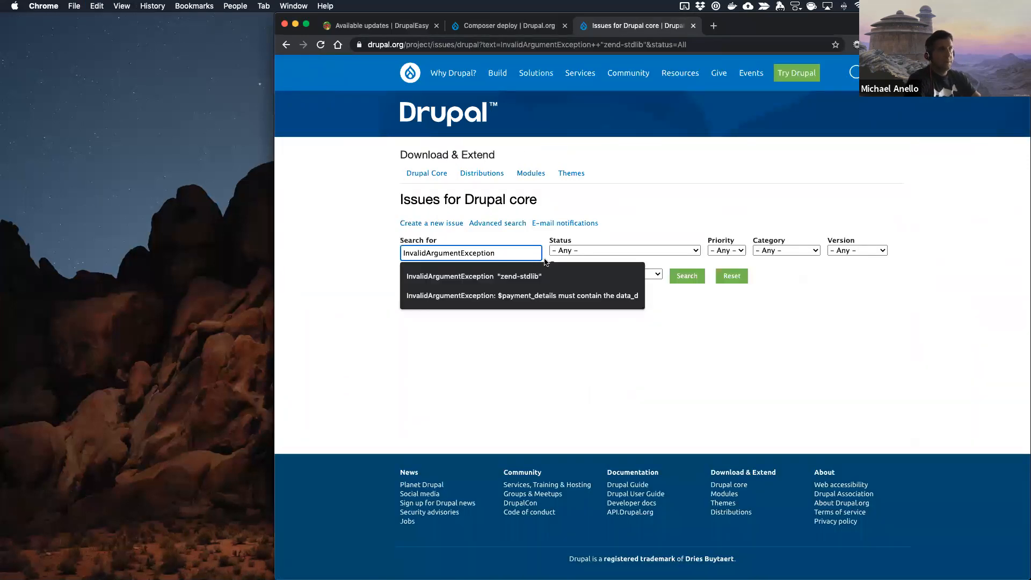
left_click(841, 251)
left_click(850, 279)
left_click(678, 277)
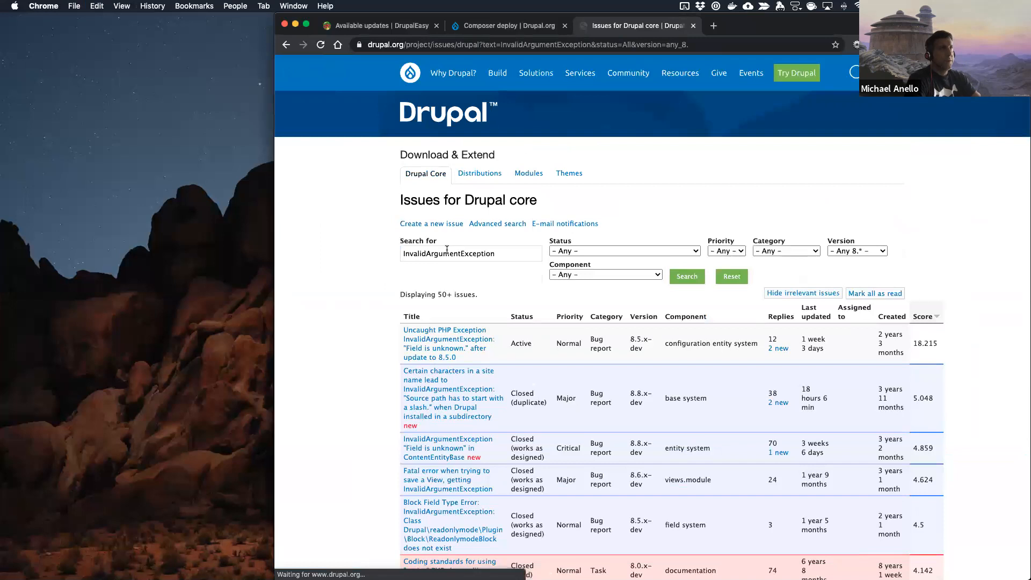
Step: Add composer update to the InvalidArgumentException search, rerun it and look through the listed issues
left_click(471, 253)
type("composer update")
key("Return")
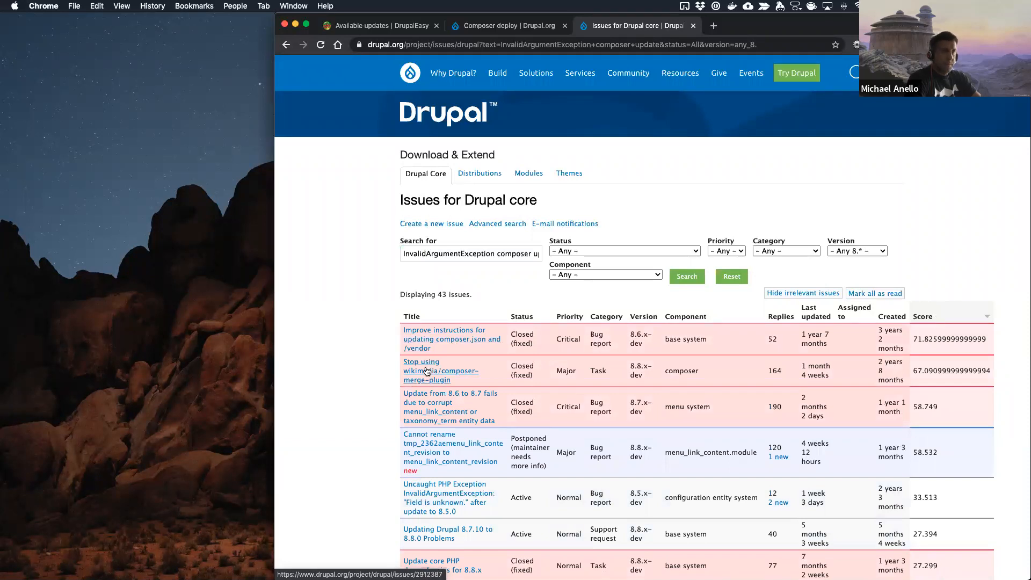
scroll(356, 417, "down", 3)
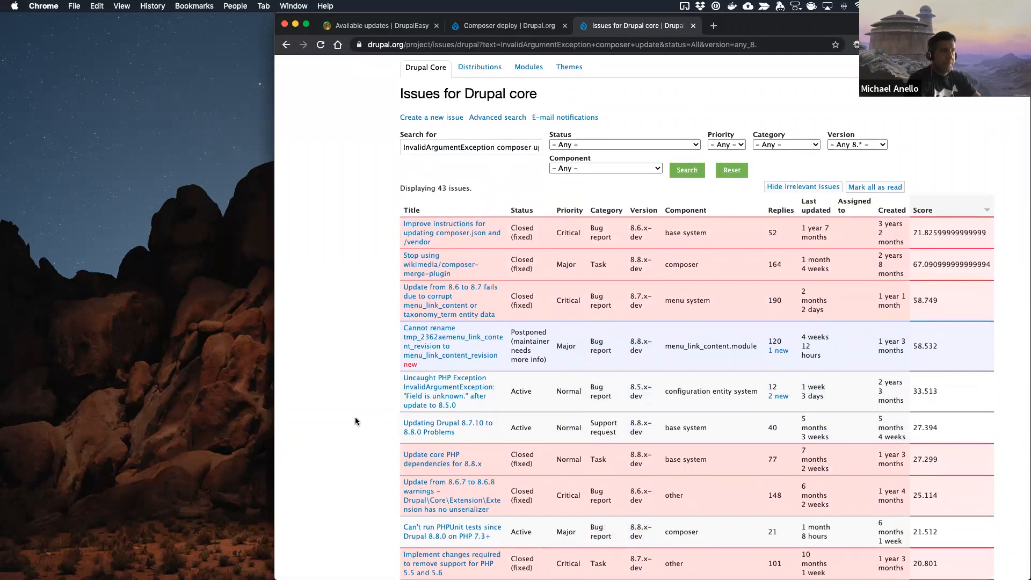
scroll(356, 417, "up", 2)
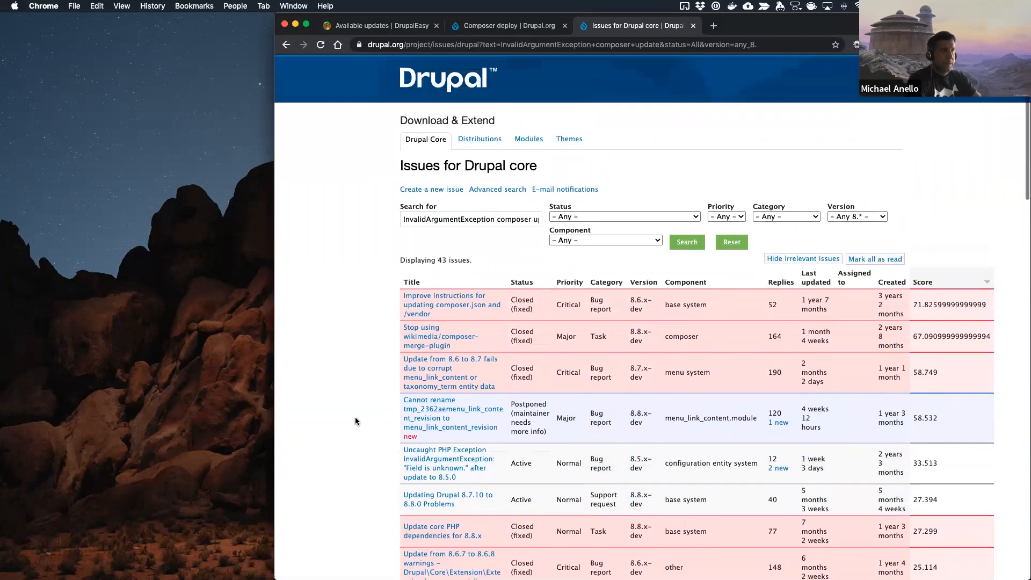
Step: Try the issue search with 8.9 added in front of the existing search terms
left_click(403, 236)
type("8.9")
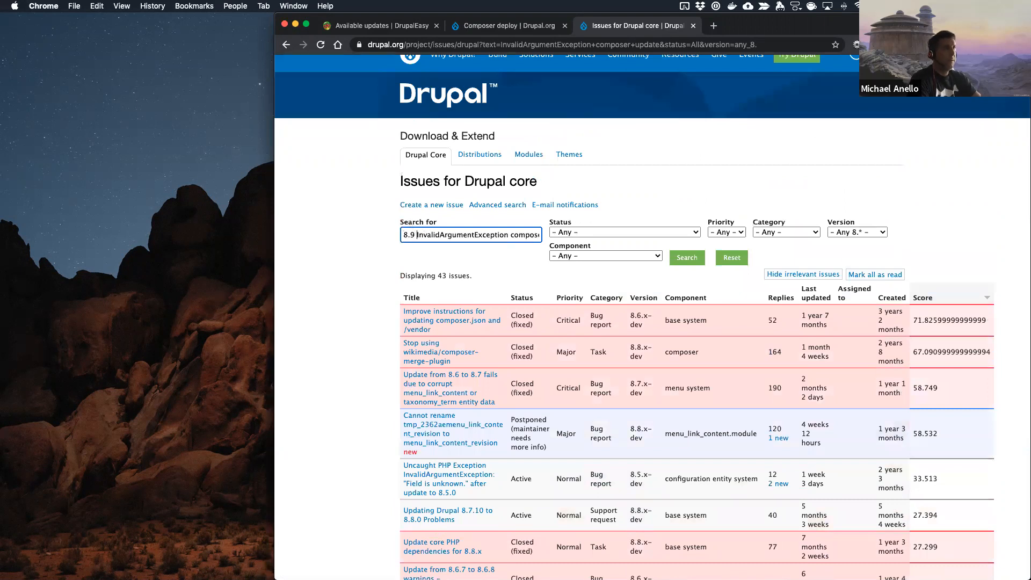
key("Return")
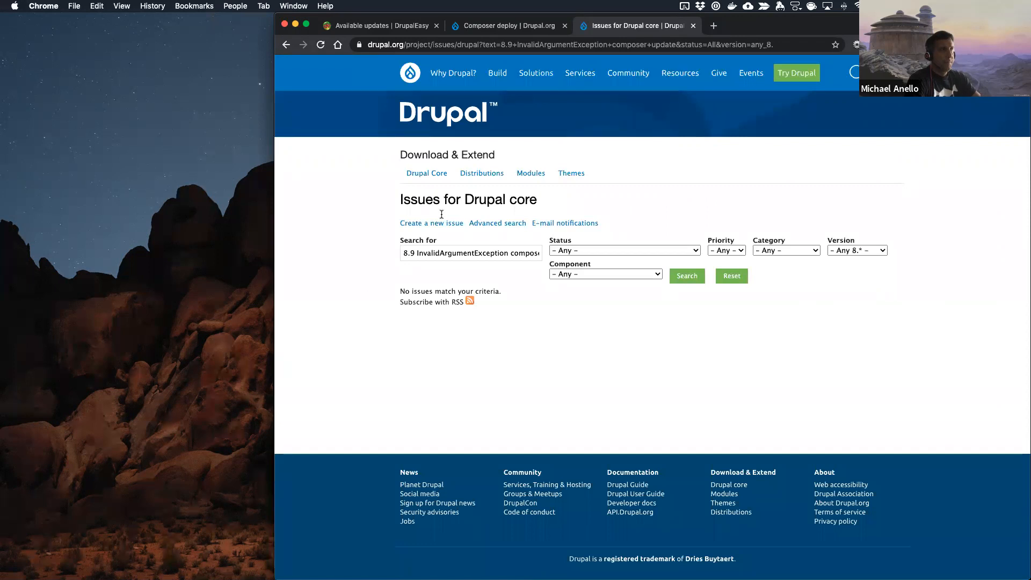
Step: Remove 8.9 from the search terms and rerun the issue search with the version filter set to All 8.9.*
left_click(415, 253)
key("BackSpace")
key("BackSpace")
key("BackSpace")
key("BackSpace")
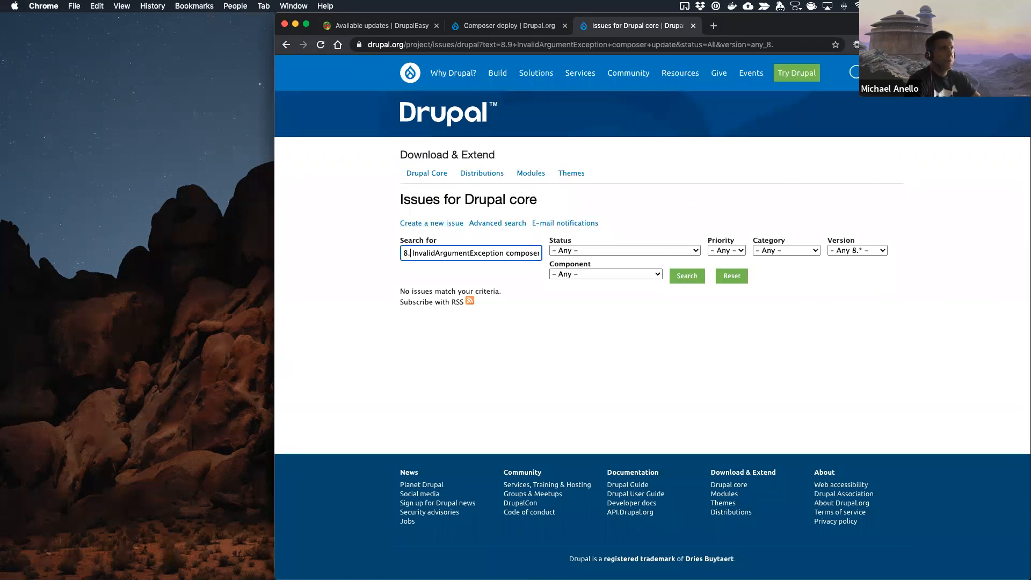
left_click(834, 251)
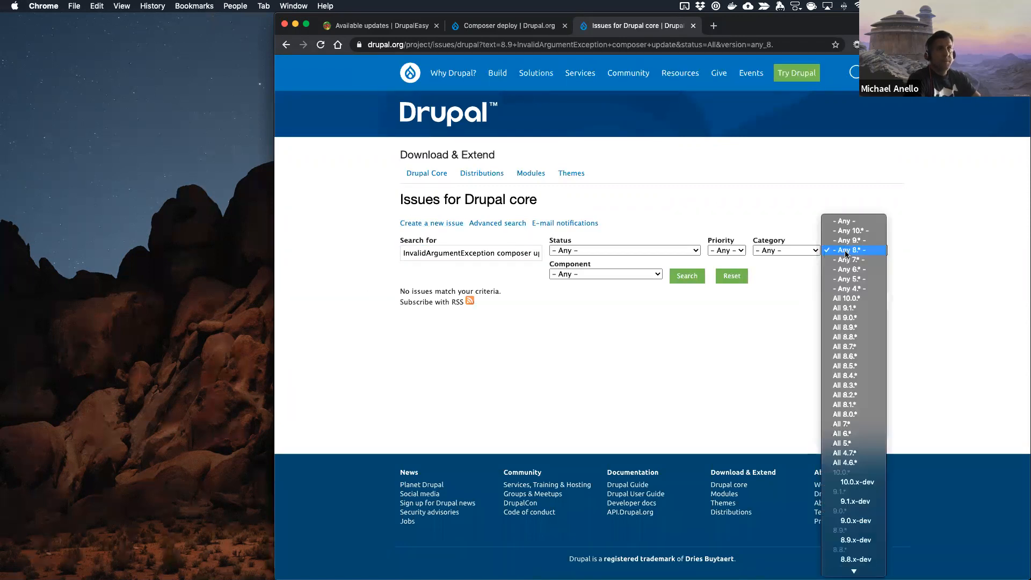
left_click(847, 327)
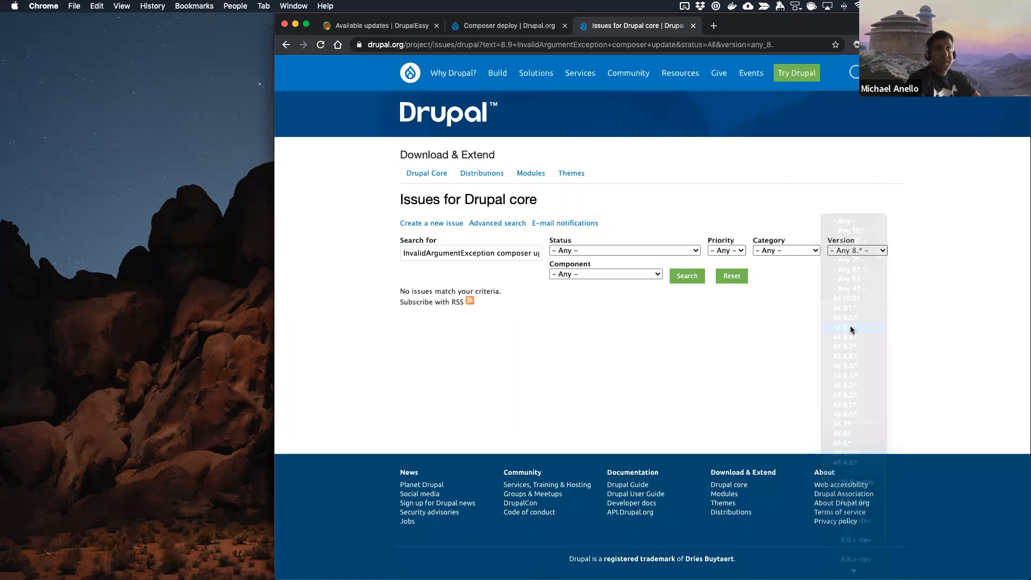
left_click(681, 275)
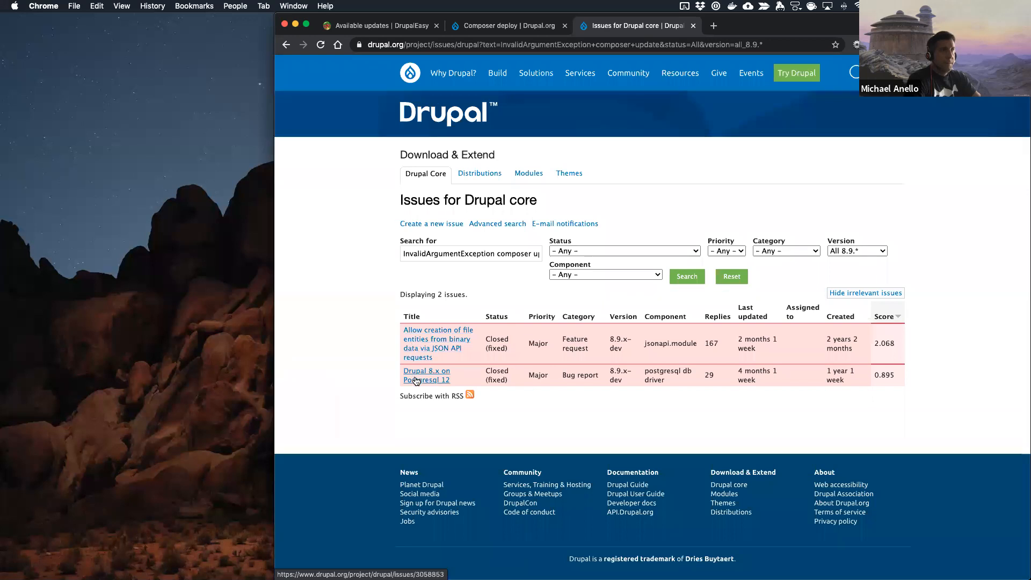
left_click(843, 250)
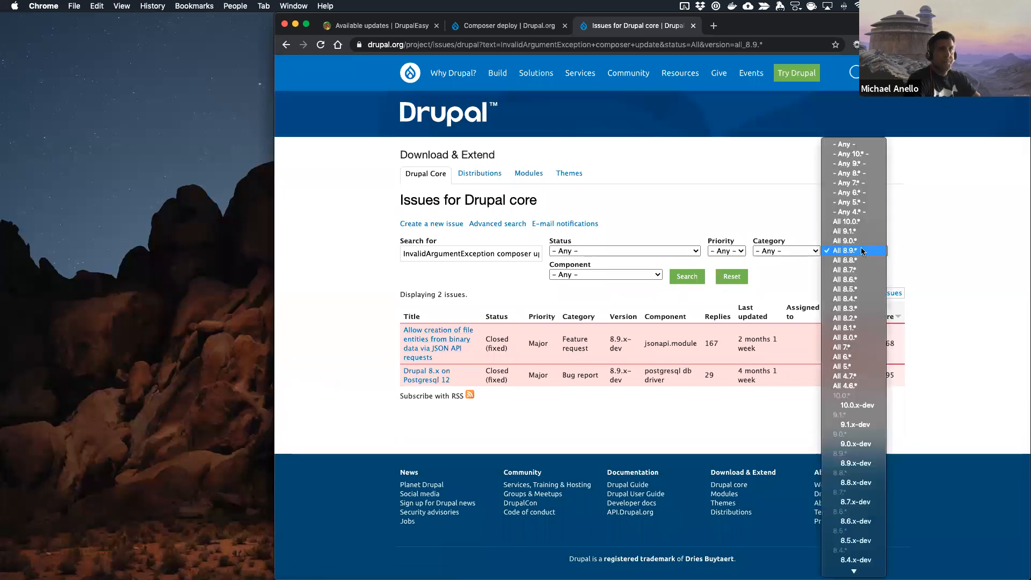
left_click(953, 238)
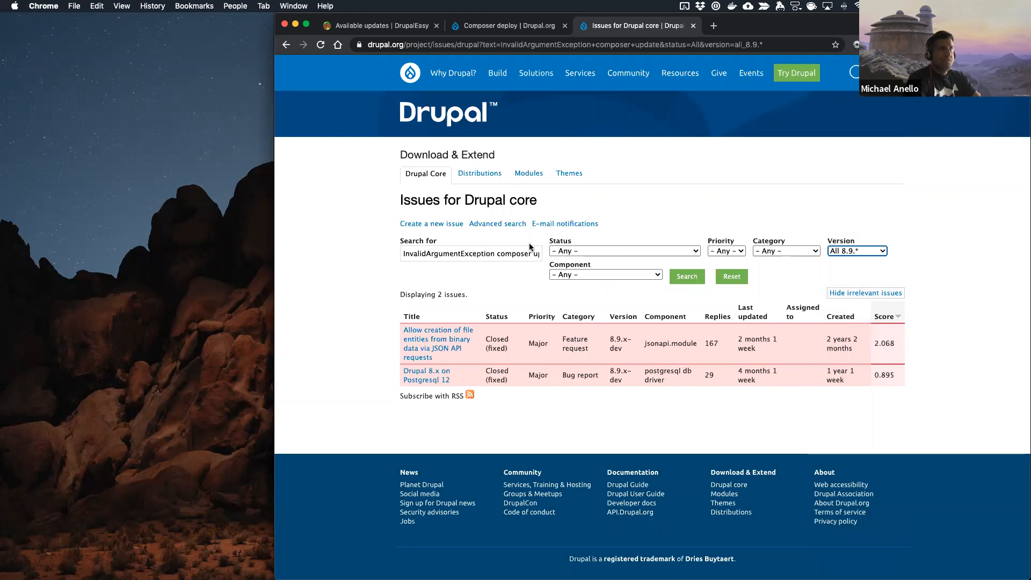
Step: Remove InvalidArgumentException from the search, search only for composer update and look through the resulting issues
left_click_drag(497, 257, 386, 228)
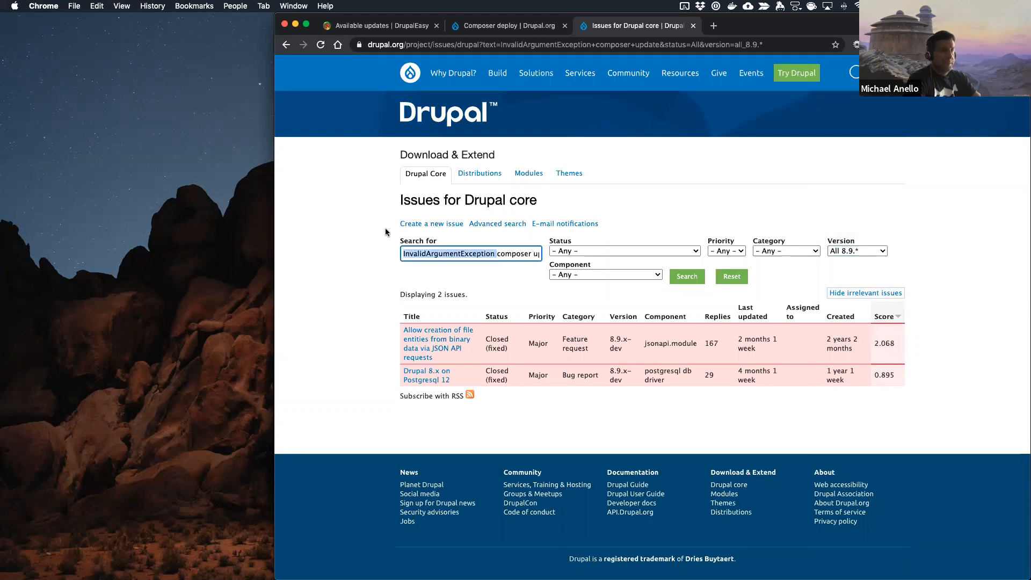
key("BackSpace")
key("Return")
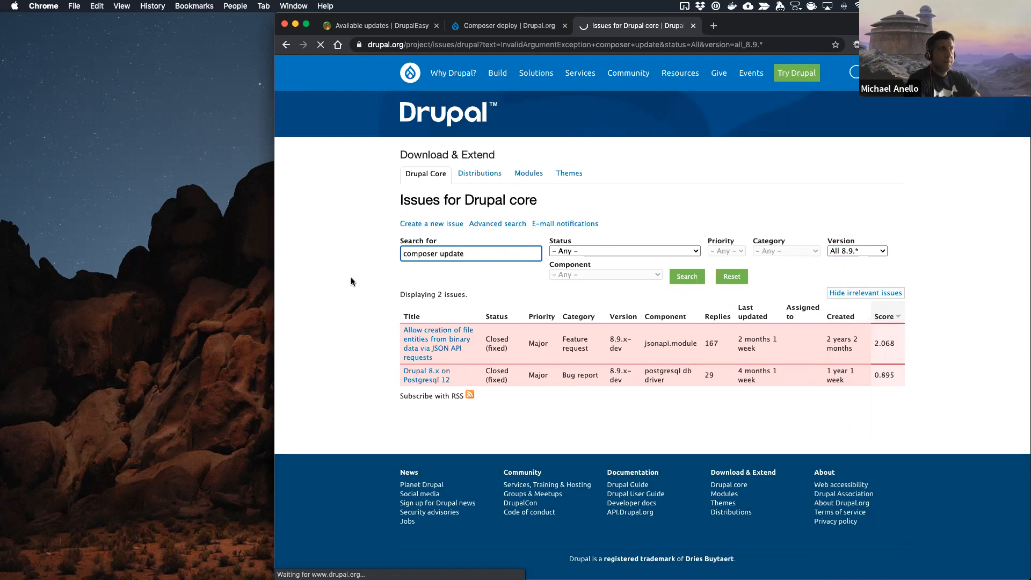
scroll(352, 282, "down", 3)
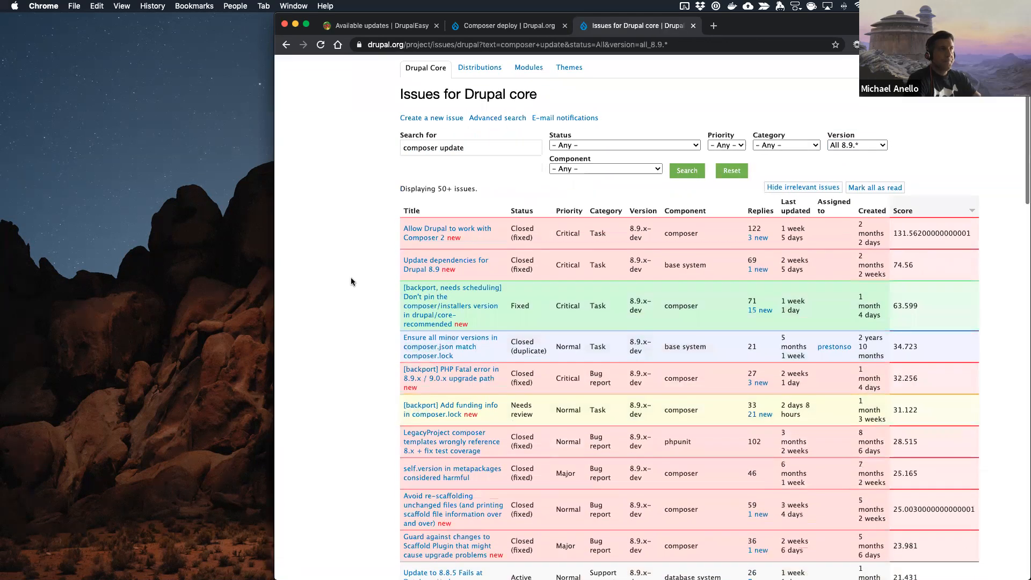
scroll(351, 282, "down", 2)
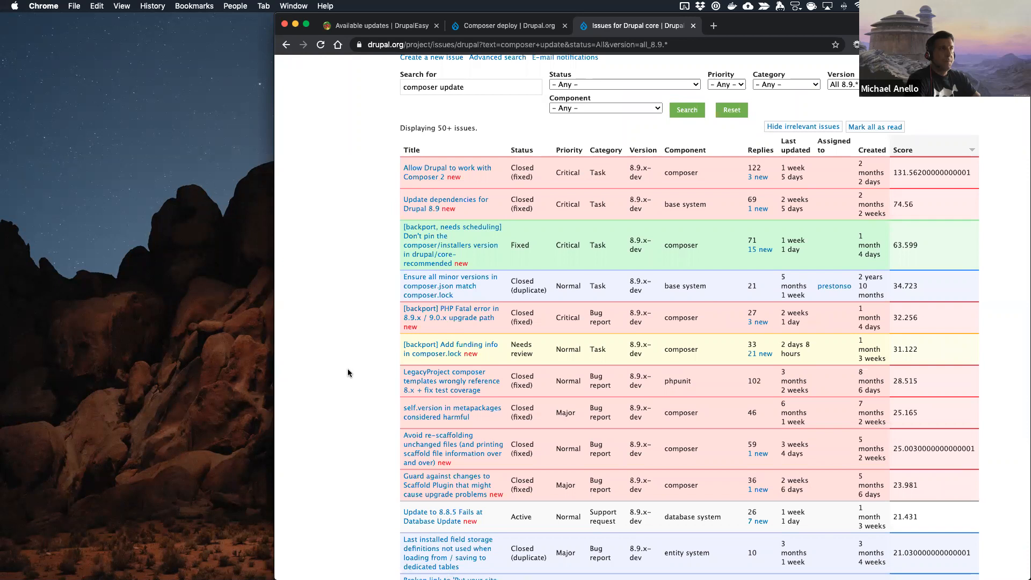
scroll(347, 369, "down", 2)
scroll(347, 368, "up", 5)
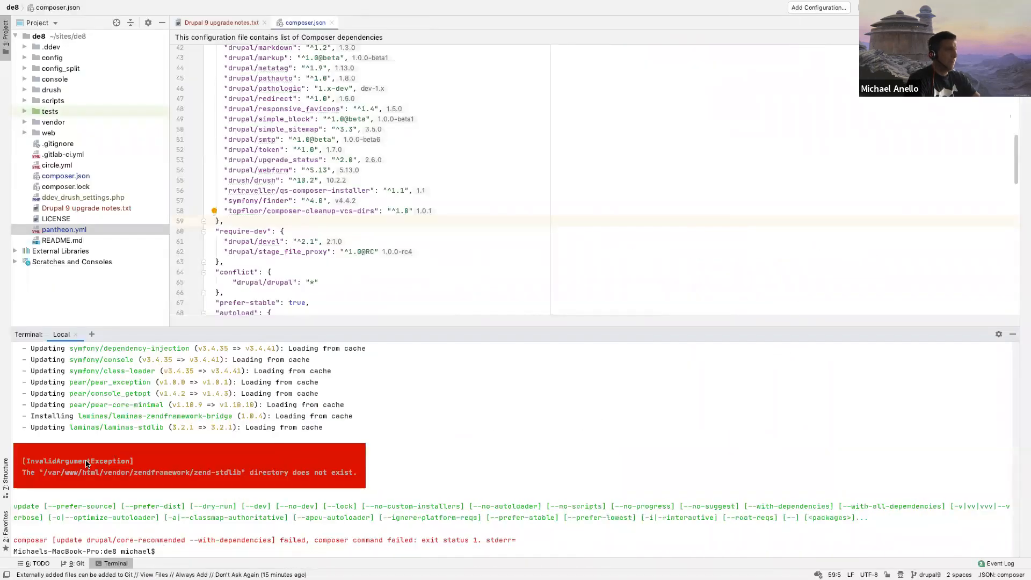
Step: Copy the vendor name laminas from the terminal output, search the core issues for composer update laminas and look through the results
double_click(89, 426)
left_click(101, 425)
left_click_drag(96, 425, 70, 425)
left_click(70, 428)
key("ctrl+Left")
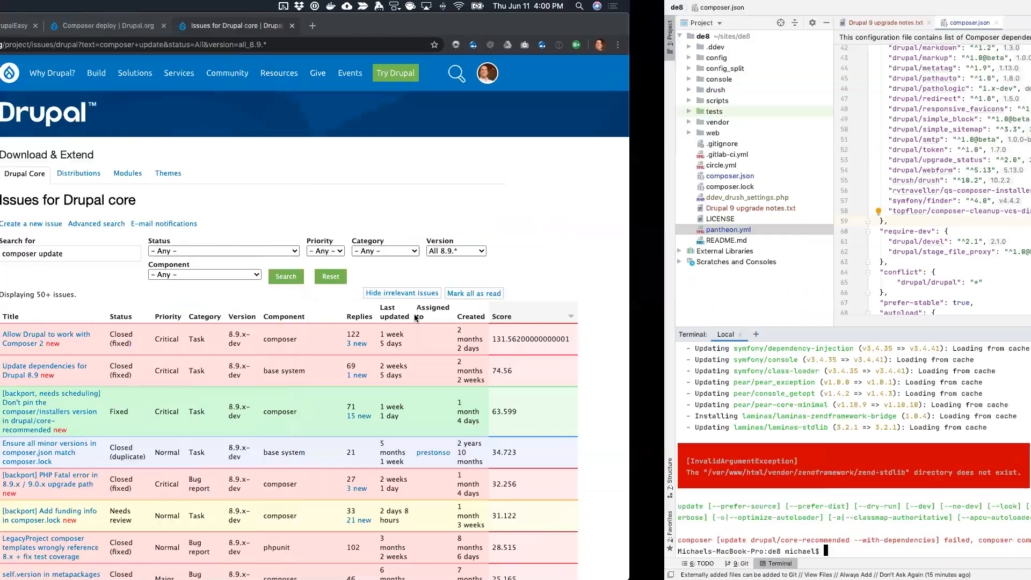
left_click(501, 252)
key("super+v")
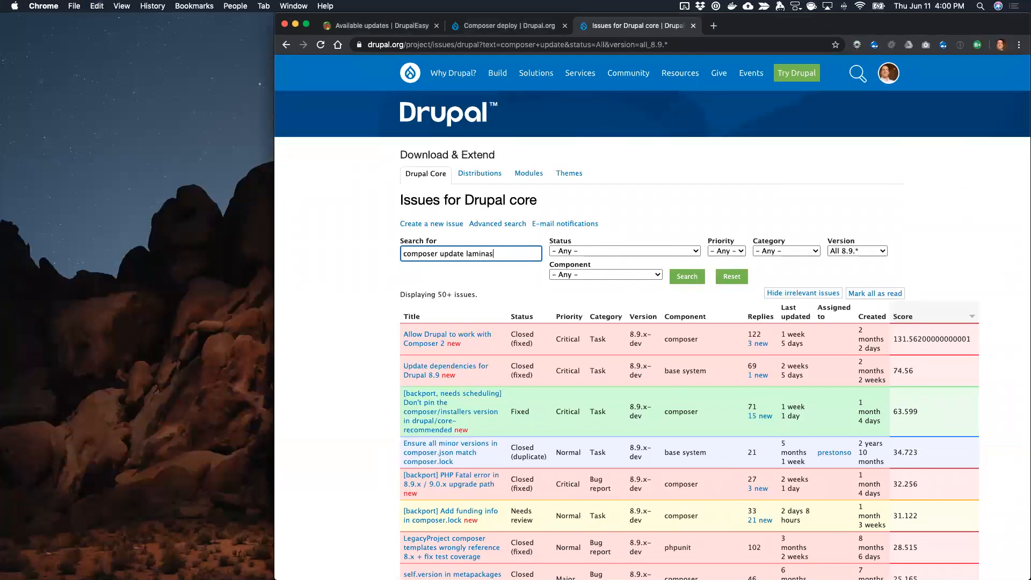
key("Return")
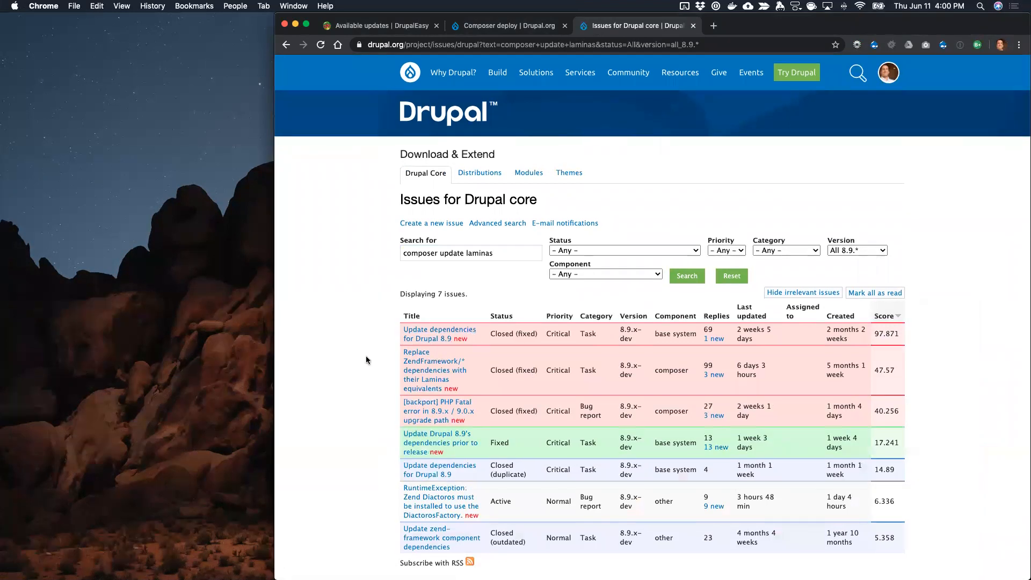
scroll(365, 358, "down", 2)
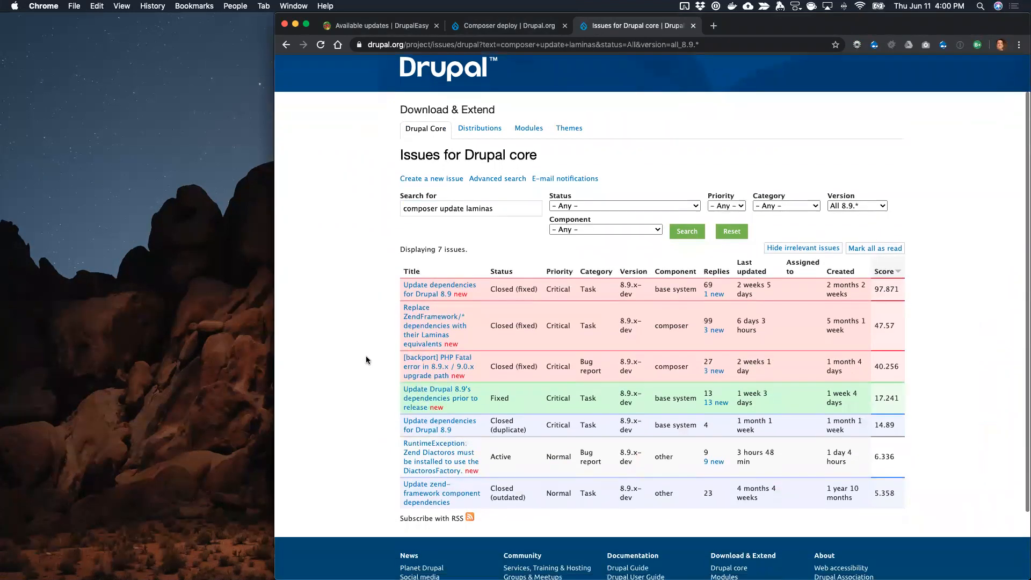
Step: Open the issue about replacing ZendFramework dependencies with their Laminas equivalents and read its summary and comments, especially the latest ones
left_click(446, 318)
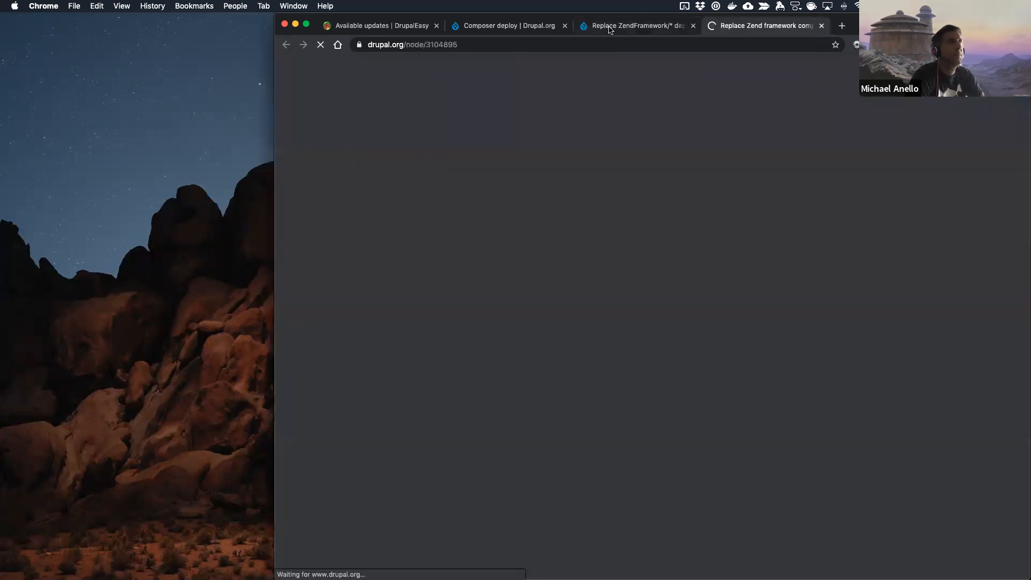
left_click(616, 29)
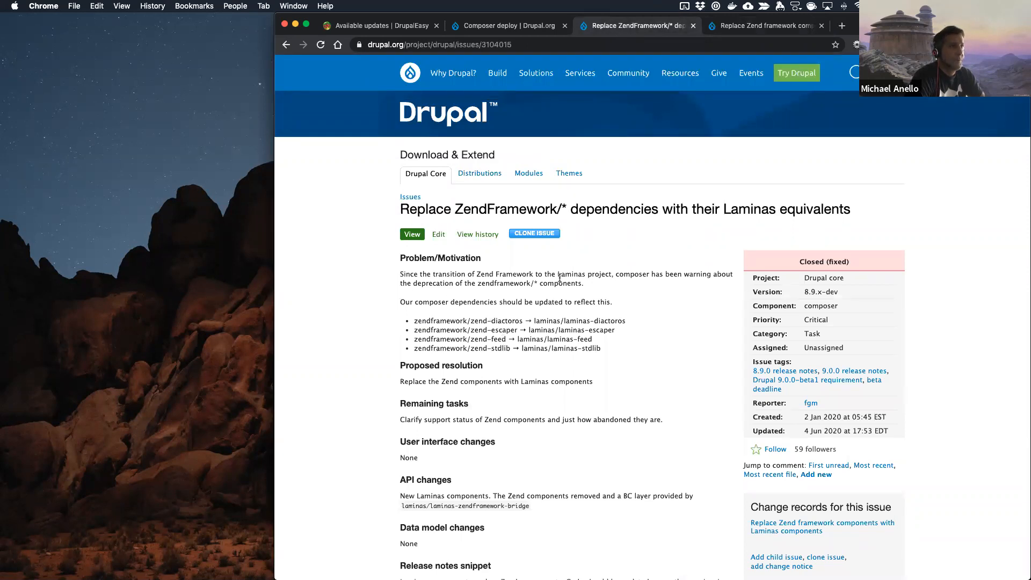
scroll(560, 397, "down", 15)
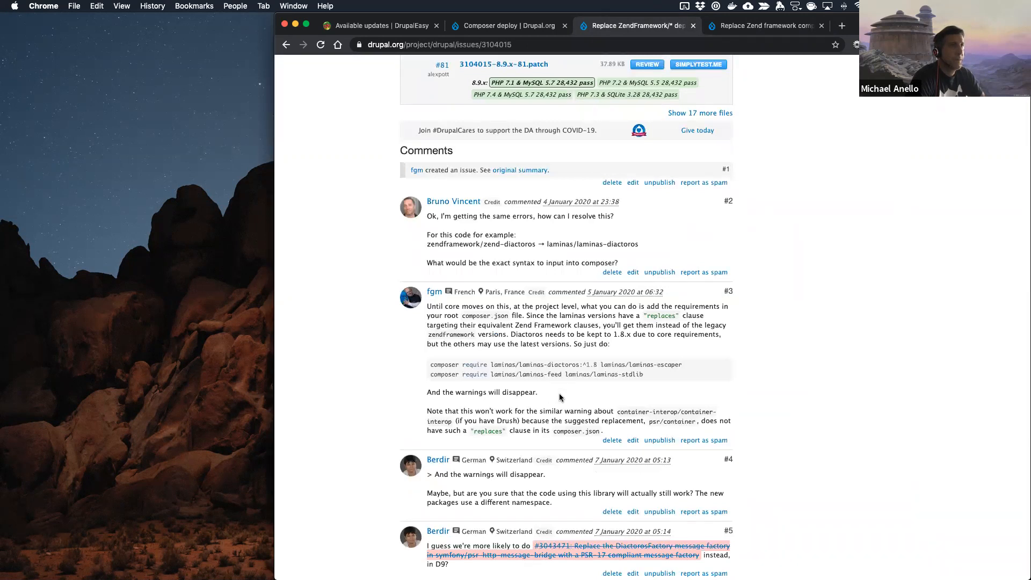
scroll(559, 397, "down", 20)
scroll(559, 395, "down", 20)
scroll(561, 396, "up", 10)
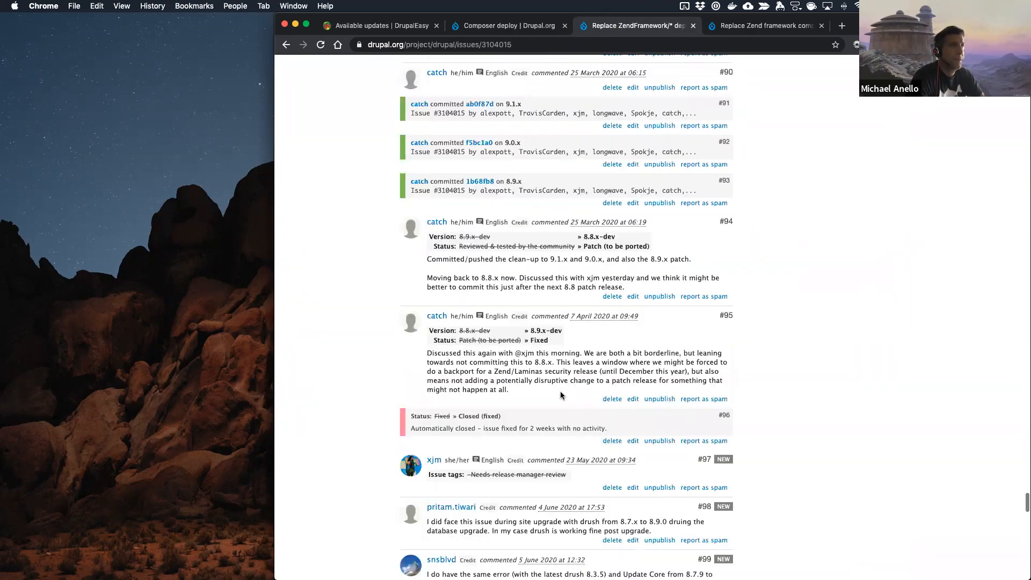
scroll(561, 395, "up", 8)
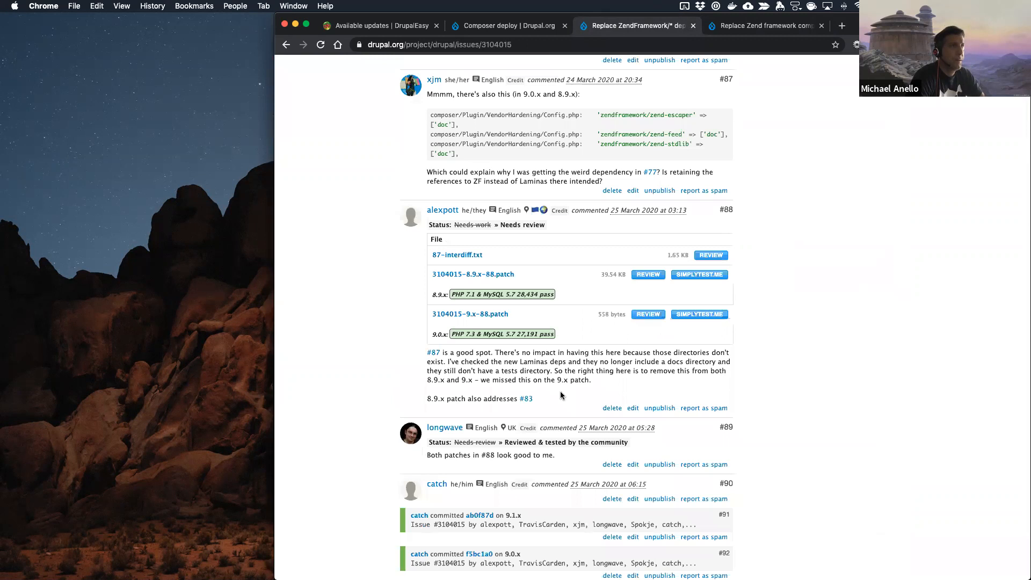
scroll(560, 394, "up", 6)
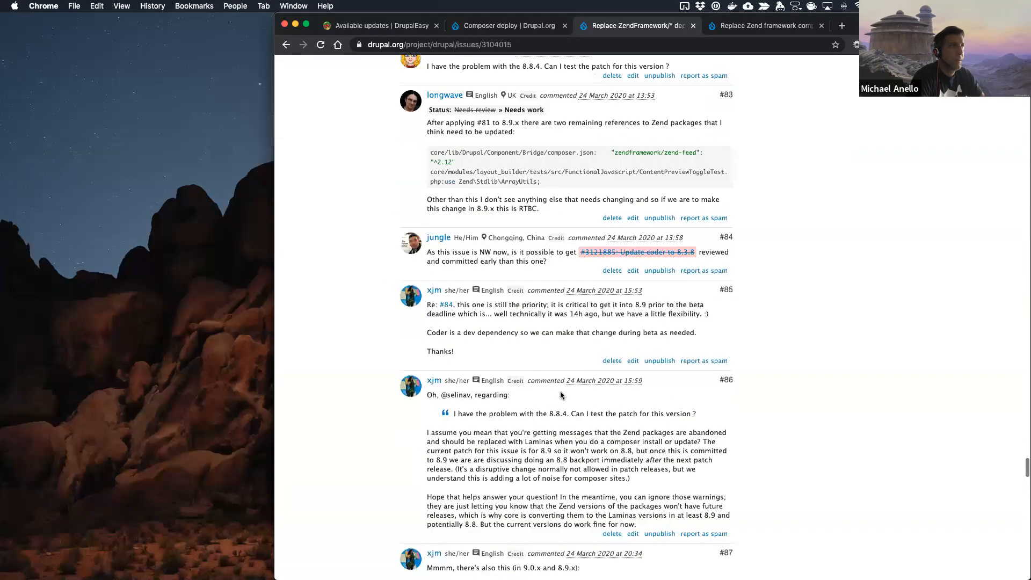
scroll(560, 392, "down", 8)
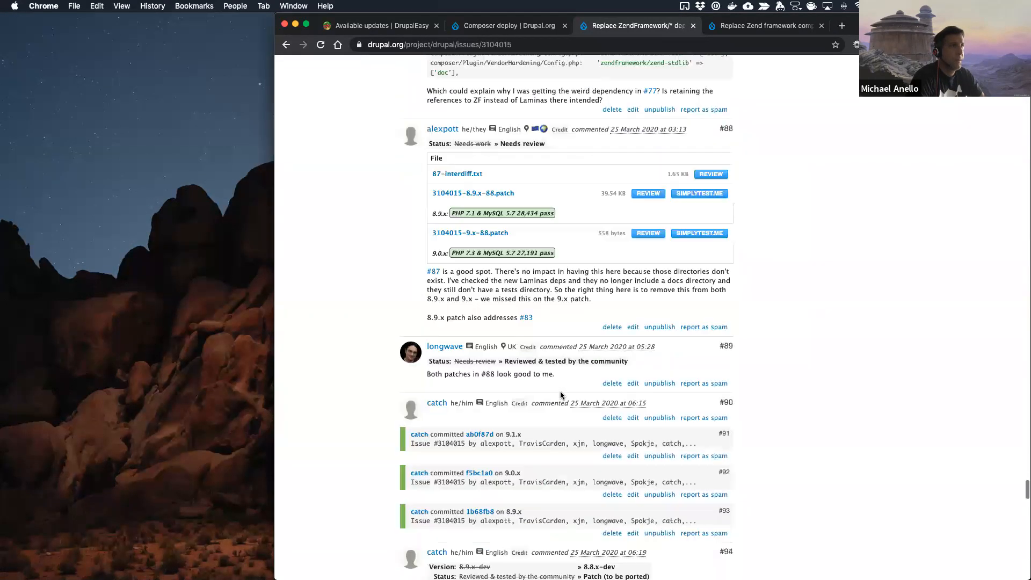
Step: Review the changes to core/lib/Drupal/Core/Composer/Composer.php in 3104015-8.9.x-88.patch, close the review and read the commit comments below
left_click(648, 193)
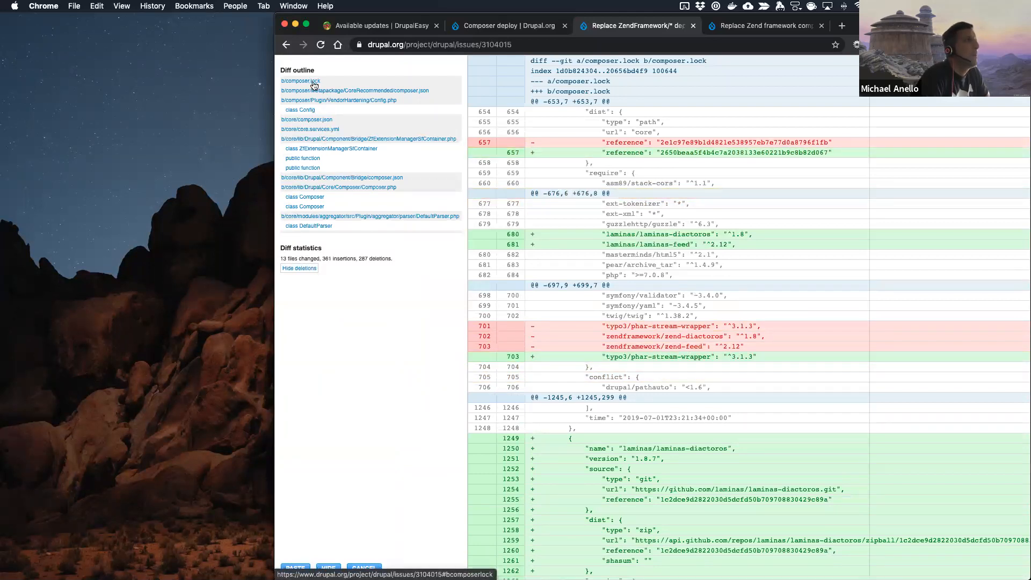
left_click(358, 188)
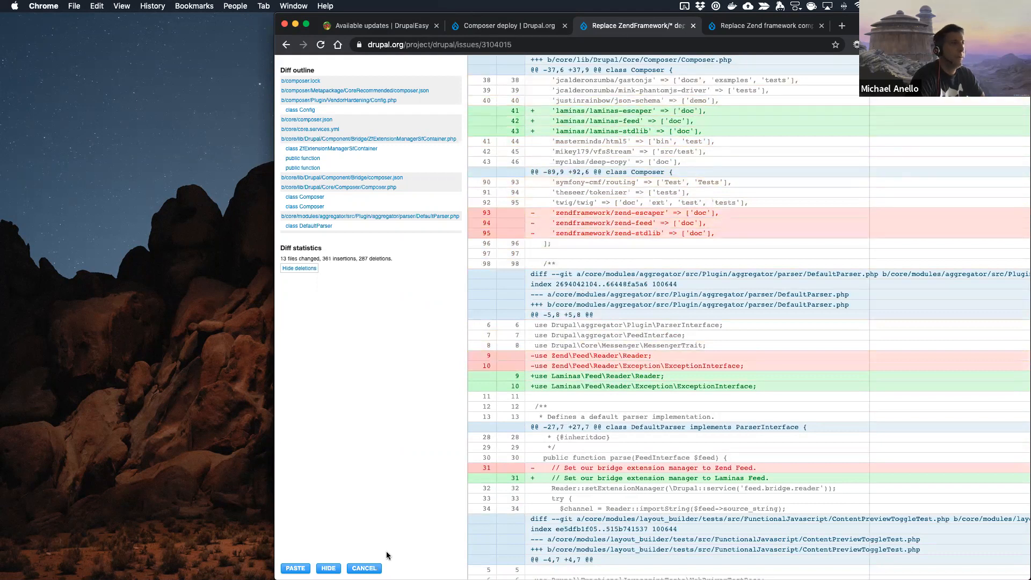
left_click(364, 568)
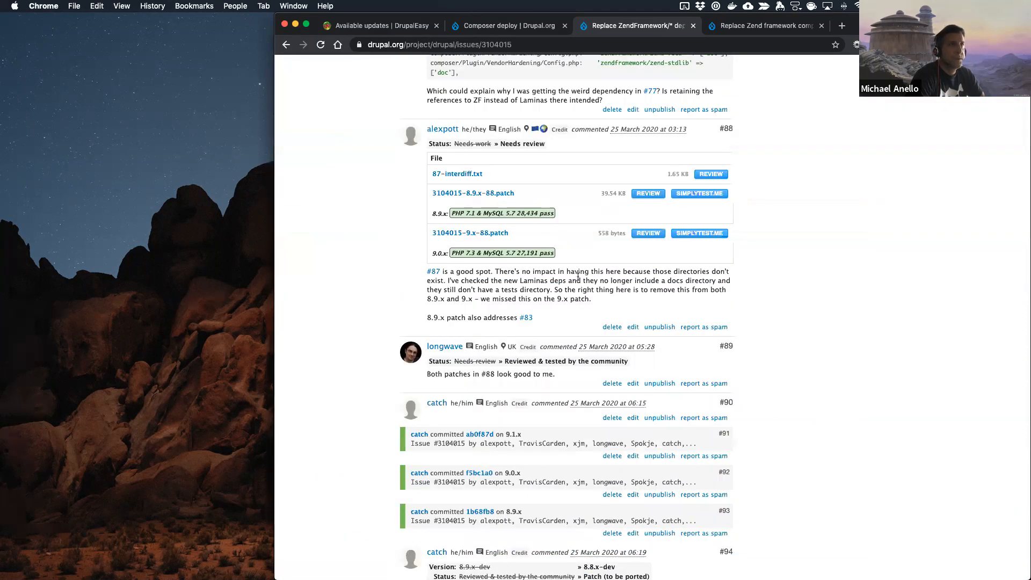
scroll(578, 277, "down", 5)
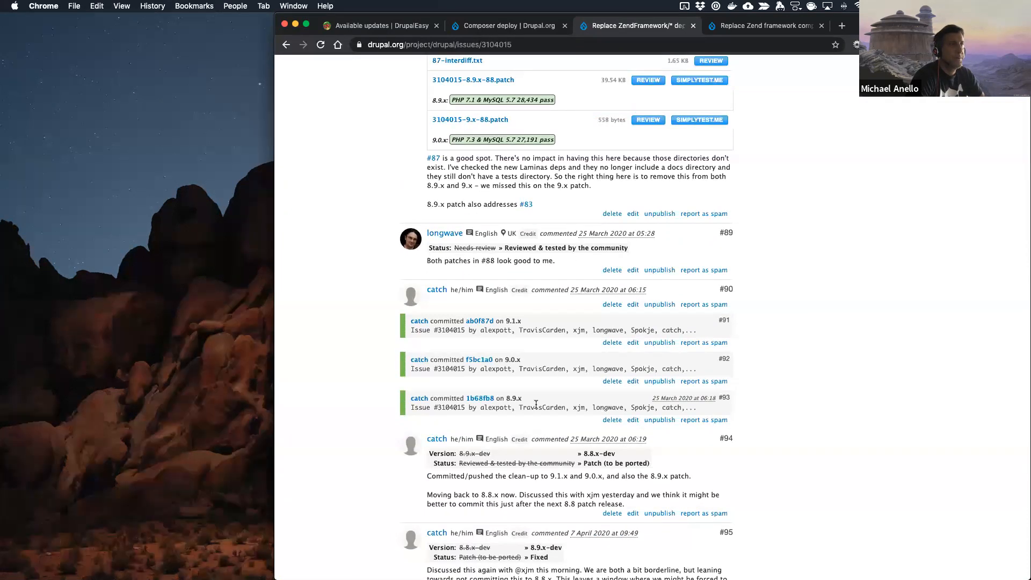
Step: Check the zend-stdlib error in the editor's terminal, and compare it with the Composer.php changes in 3104015-8.9.x-88.patch on the issue page
key("ctrl+Left")
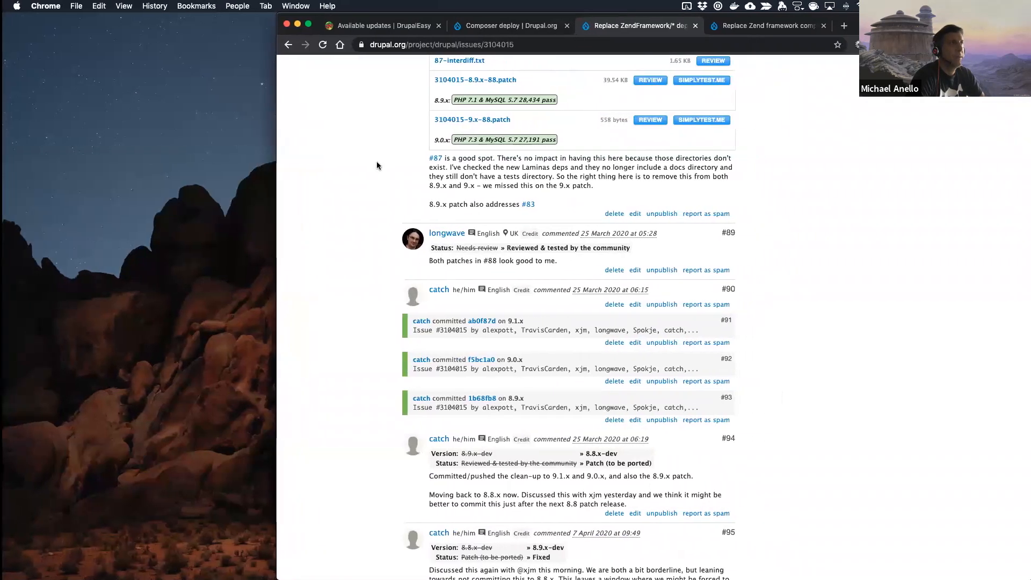
key("ctrl+Right")
left_click(314, 228)
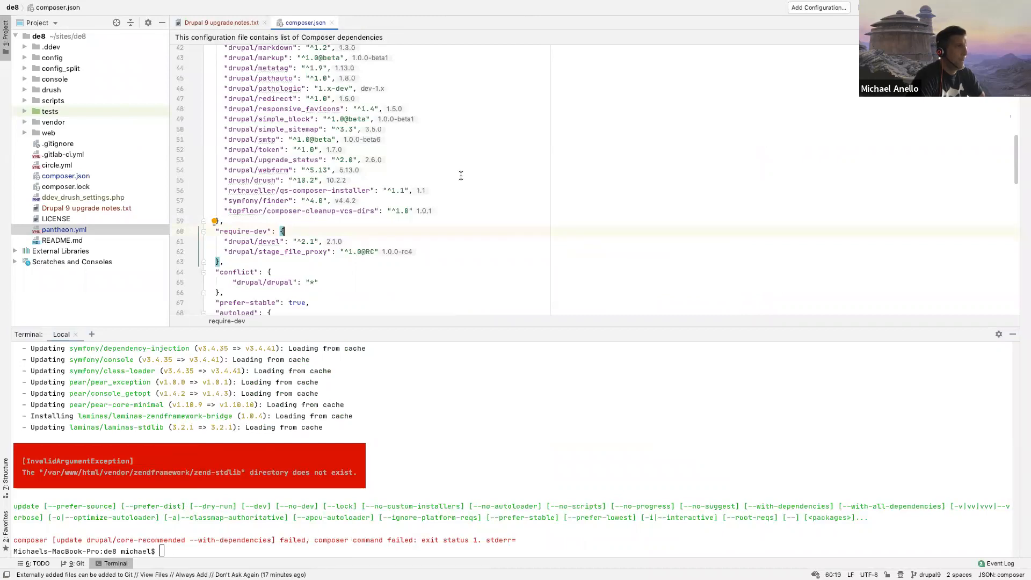
key("ctrl+Left")
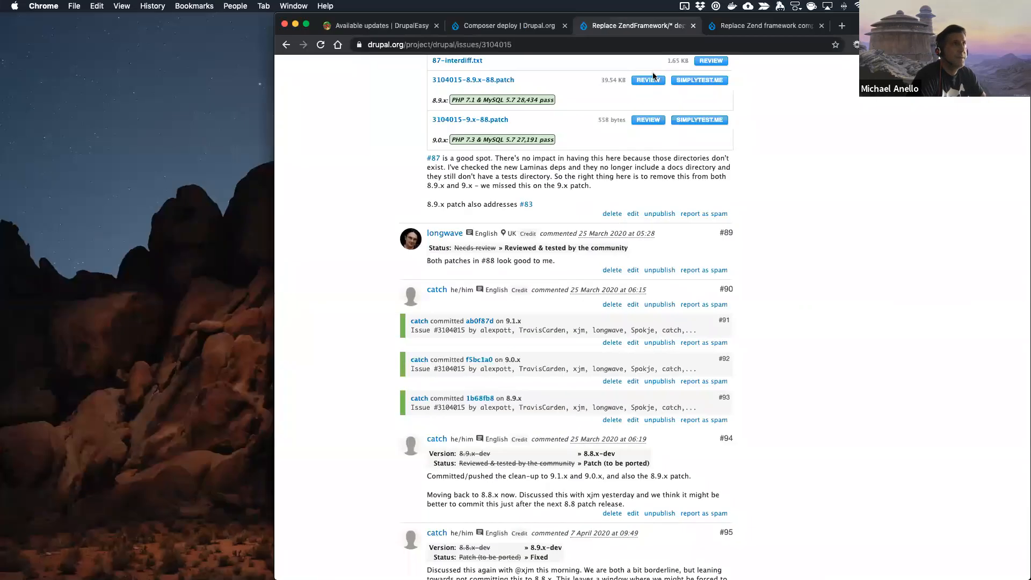
left_click(651, 80)
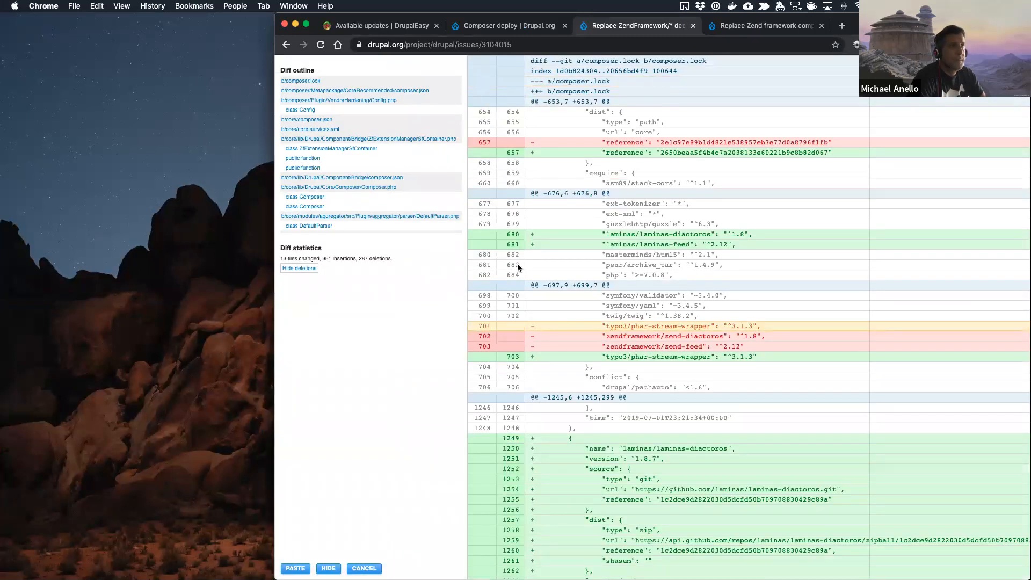
left_click(331, 186)
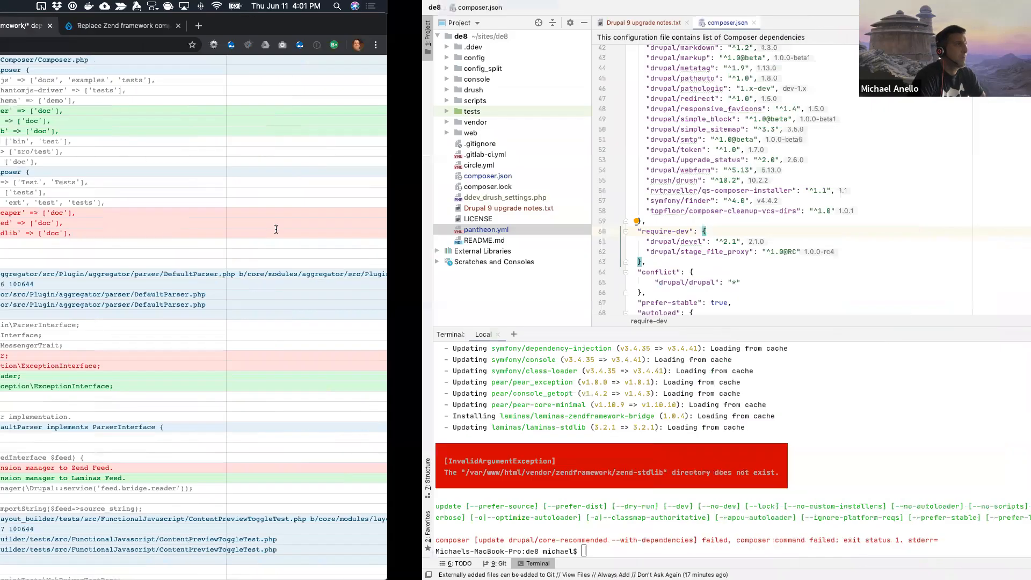
Step: Switch to the code editor, search composer.json for zend and look through its required packages
key("super+f")
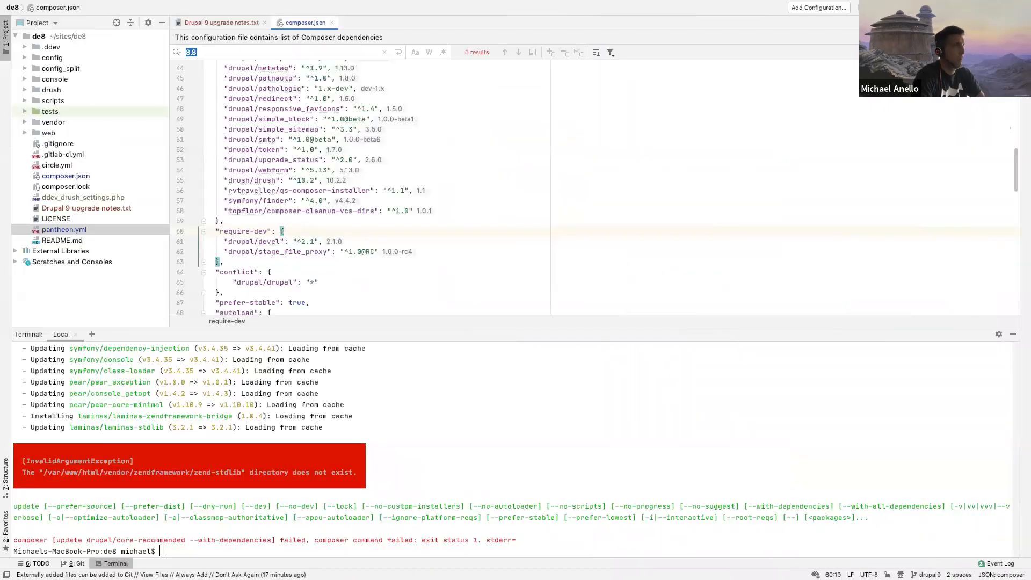
type("zend")
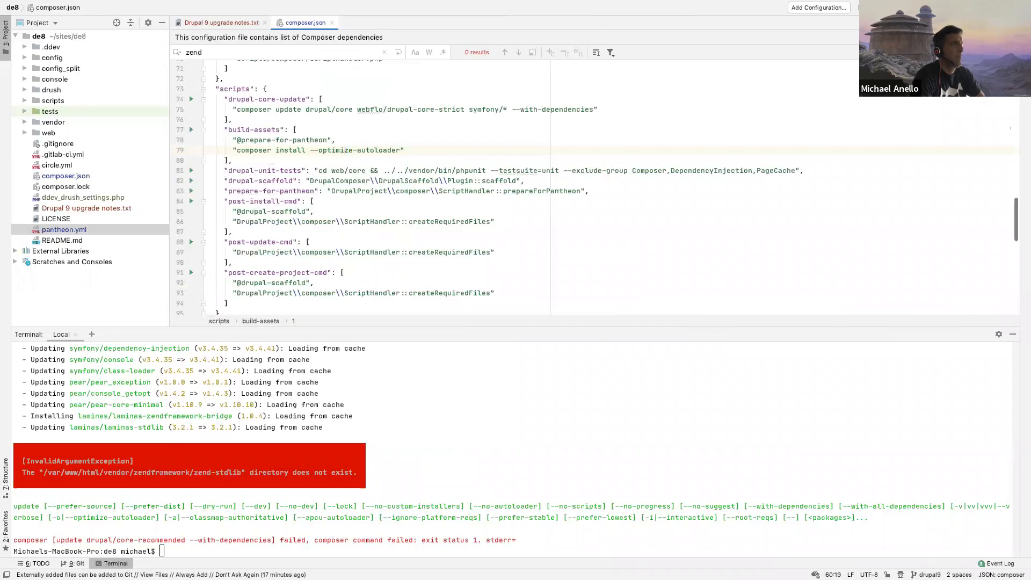
left_click(378, 131)
scroll(378, 131, "up", 20)
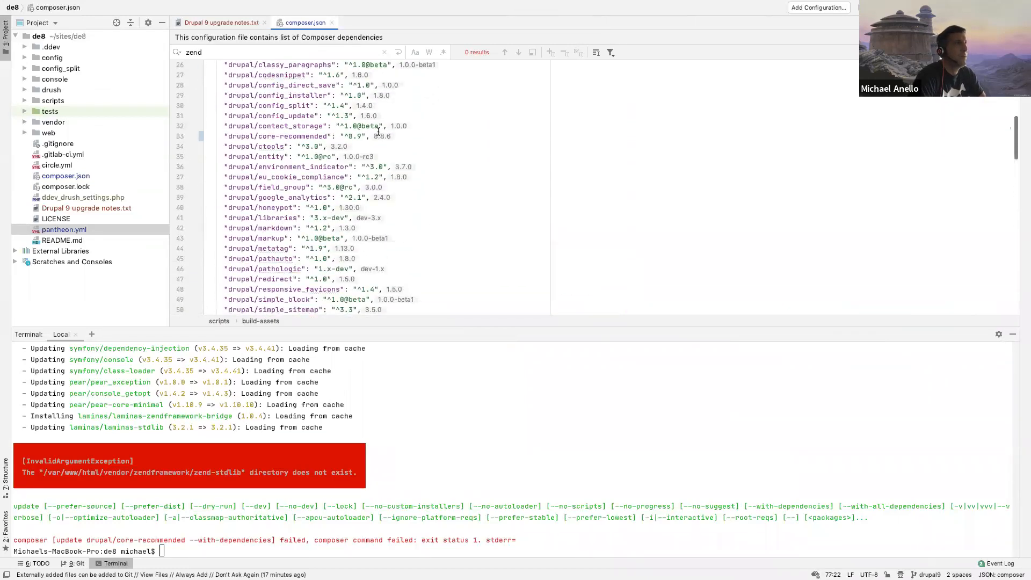
scroll(378, 131, "down", 3)
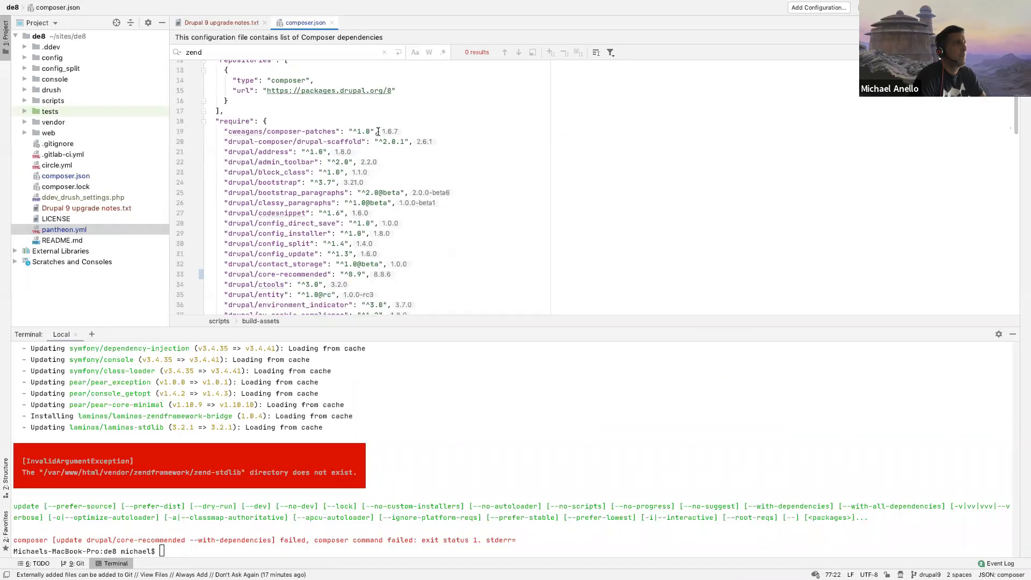
left_click(411, 246)
scroll(412, 247, "down", 6)
Step: Discard all tracked changes with git reset --hard HEAD and check the repository with git status
left_click(385, 394)
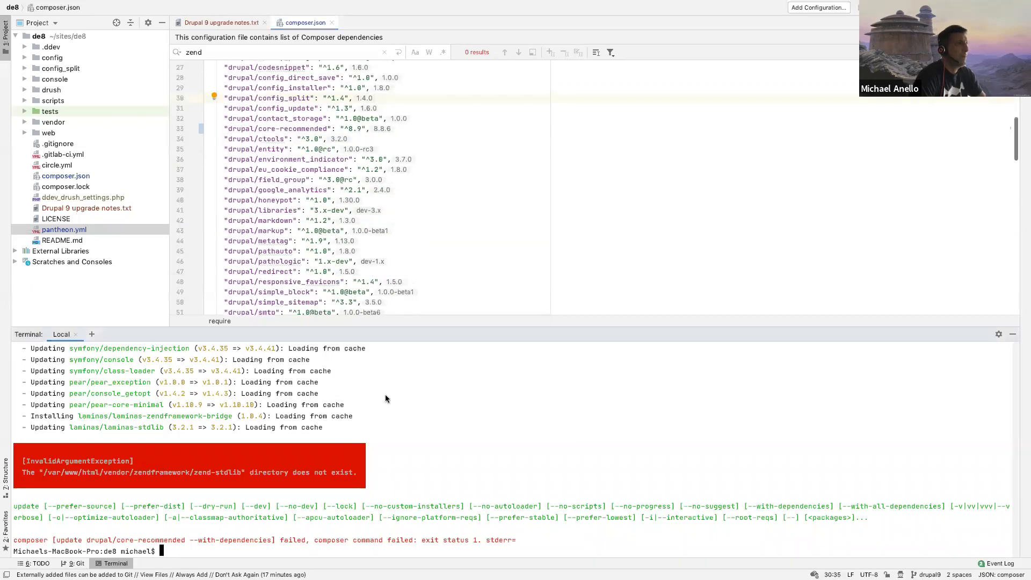
type("git reset --hard HEAD")
key("Return")
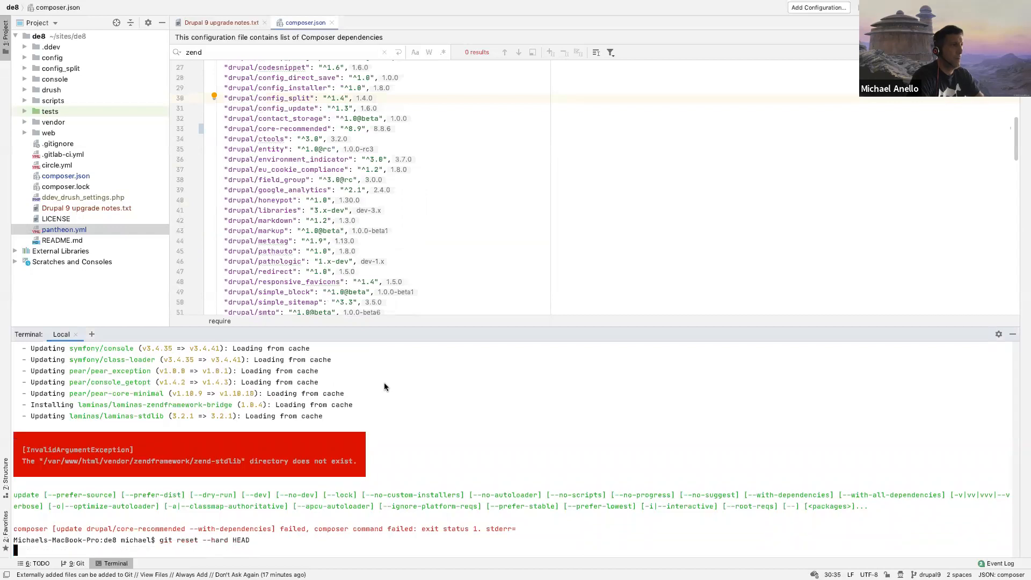
type("git sta")
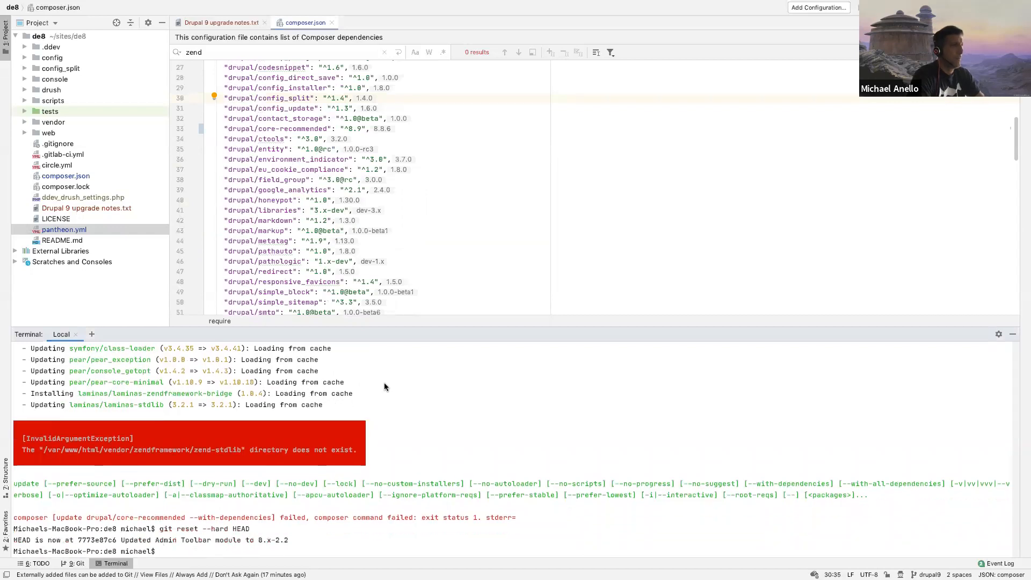
type("tus")
key("Return")
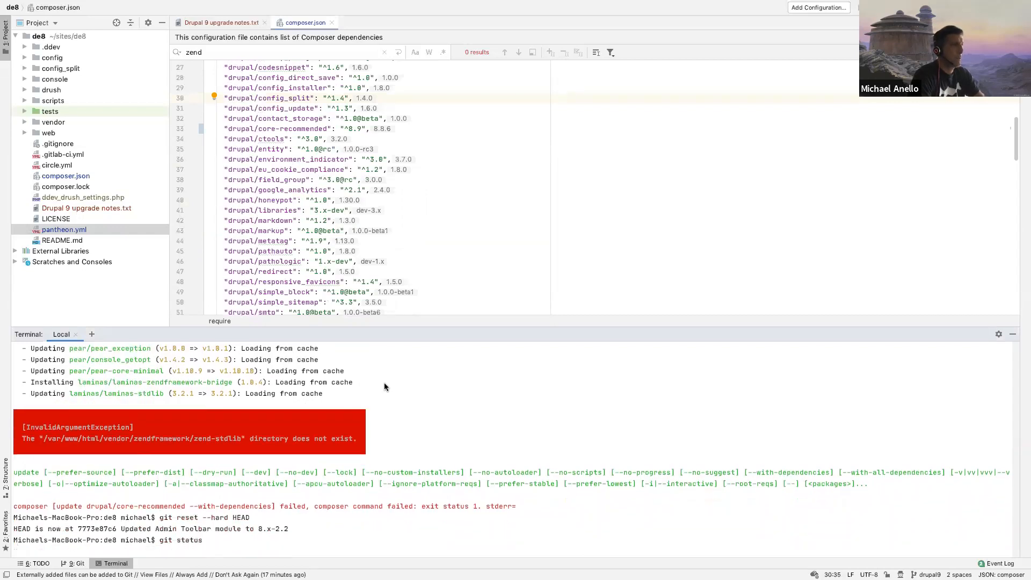
Step: Delete the project's vendor directory and restore its committed version with git reset --hard HEAD
left_click(36, 124)
right_click(36, 124)
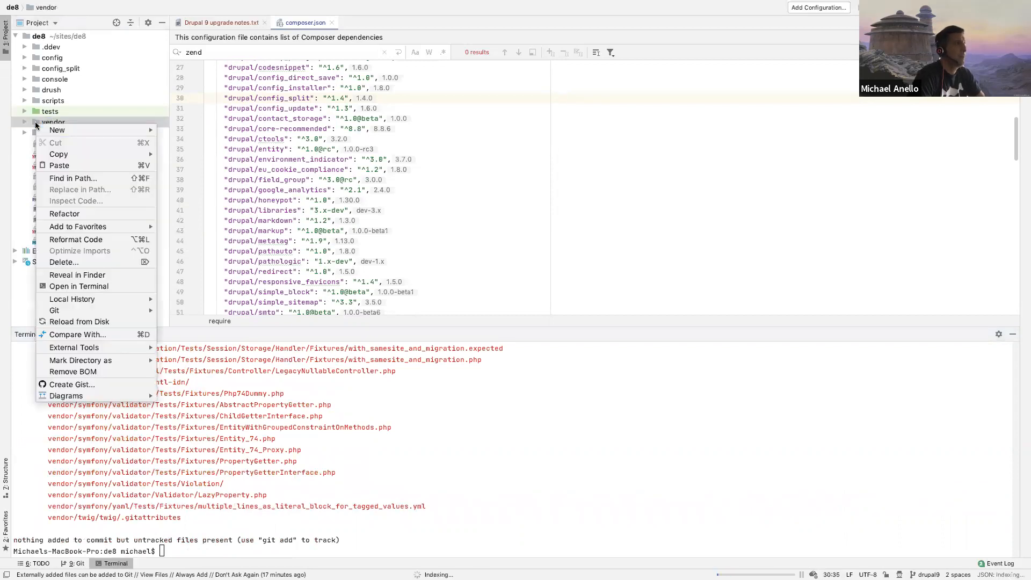
left_click(63, 262)
left_click(595, 81)
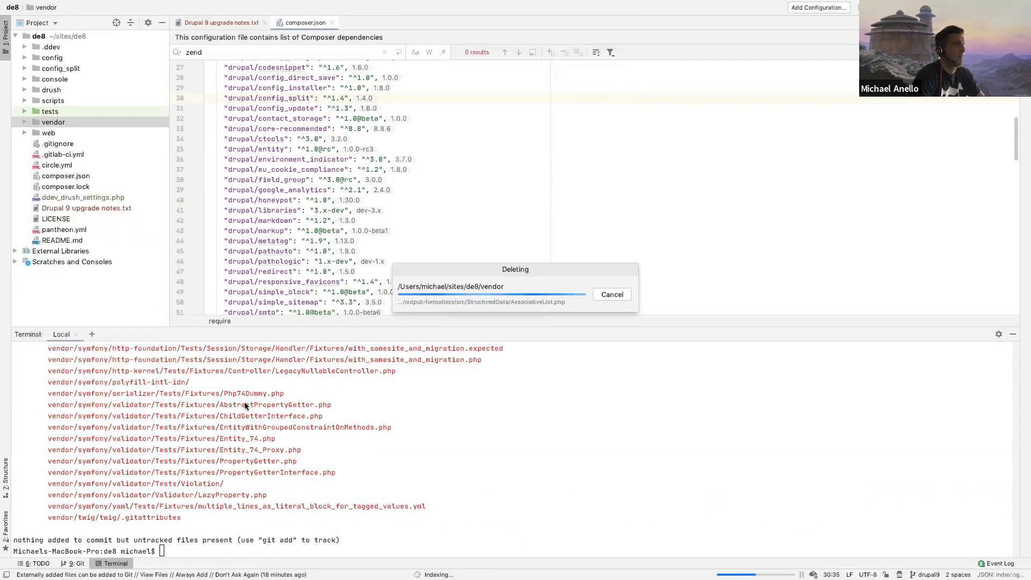
key("Up")
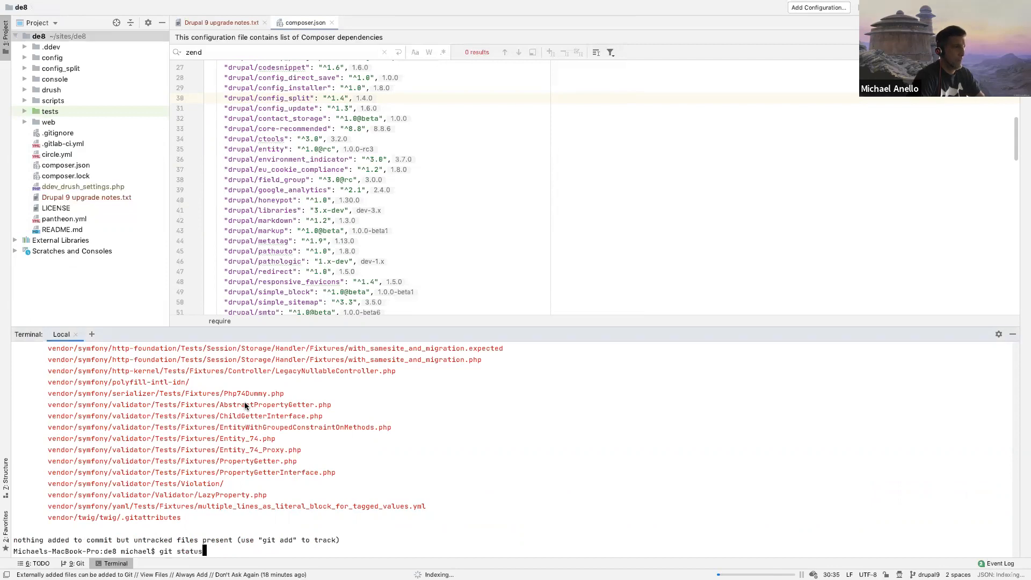
key("Up")
key("Return")
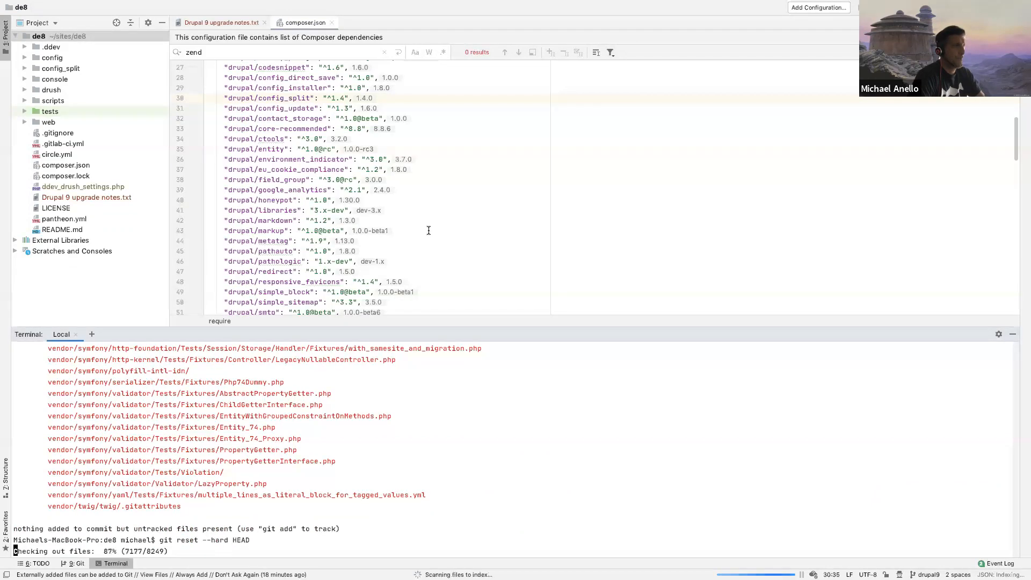
Step: Recall the earlier Composer command, remove its --with-dependencies option and run ddev composer update drupal/core-recommended
key("Up")
key("Up")
key("Up")
key("Up")
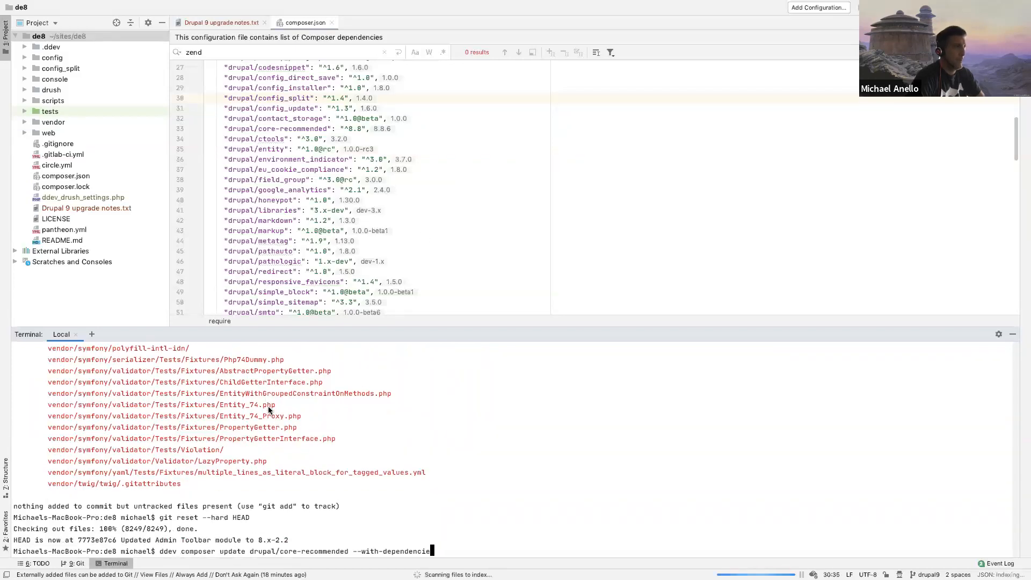
key("BackSpace")
key("BackSpace")
key("BackSpace")
key("BackSpace")
key("BackSpace")
key("BackSpace")
key("BackSpace")
key("BackSpace")
key("BackSpace")
key("BackSpace")
key("BackSpace")
key("BackSpace")
key("BackSpace")
key("BackSpace")
key("BackSpace")
key("BackSpace")
key("BackSpace")
key("BackSpace")
key("BackSpace")
key("Return")
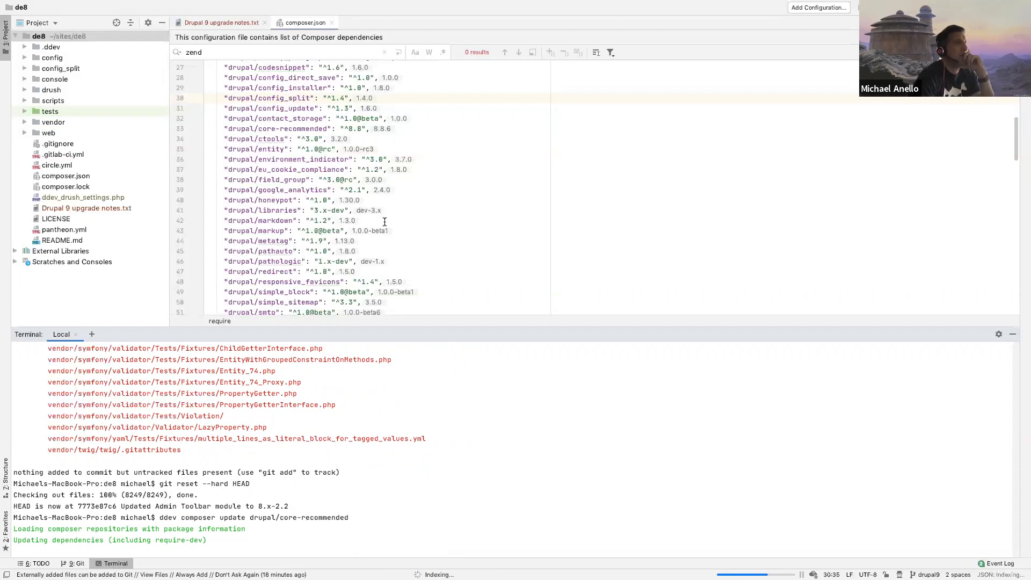
Step: Look through the requirements in composer.json and the terminal output of the Composer update
scroll(385, 222, "up", 3)
scroll(385, 221, "up", 3)
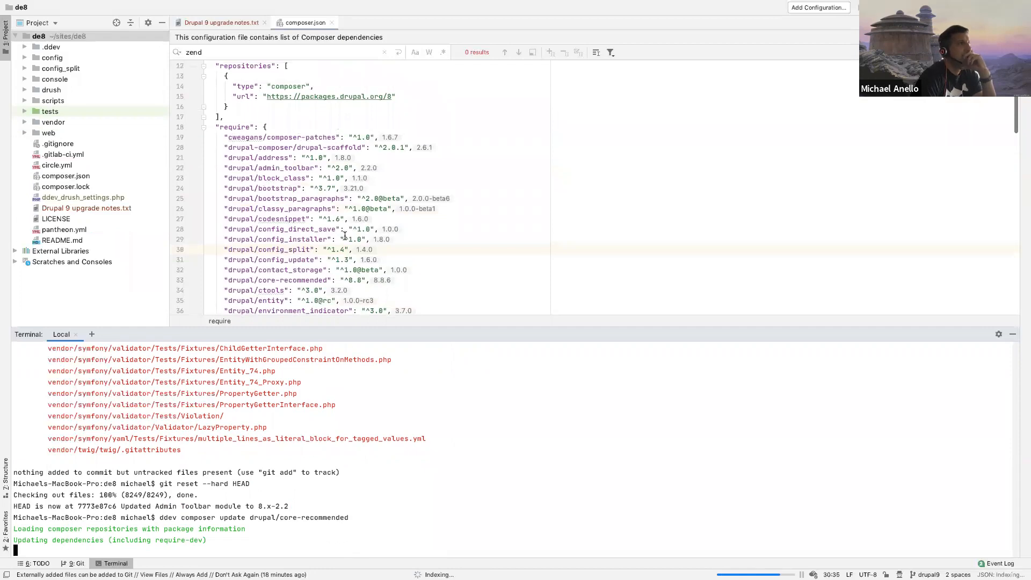
scroll(343, 234, "down", 10)
scroll(345, 236, "down", 1)
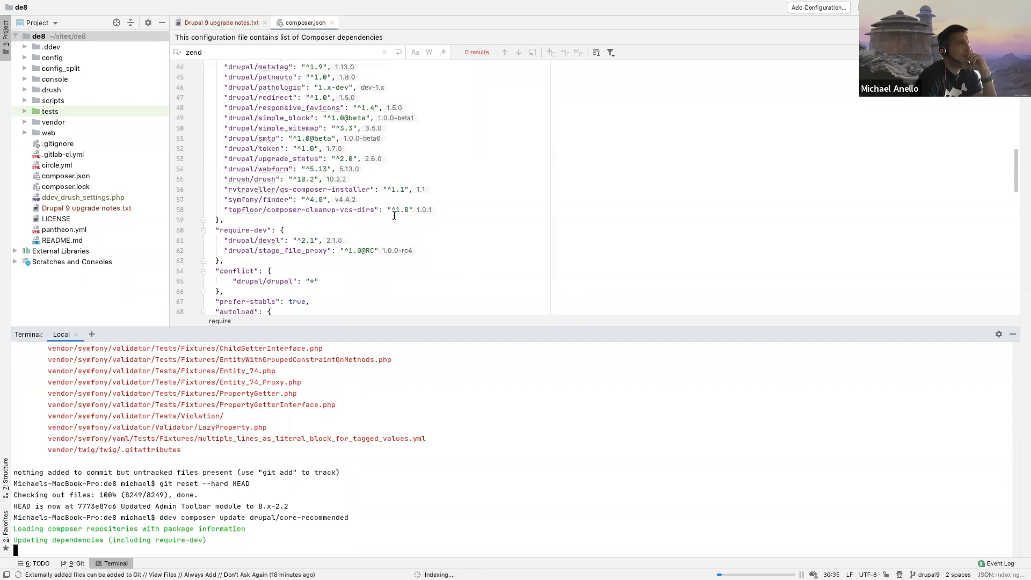
left_click(397, 219)
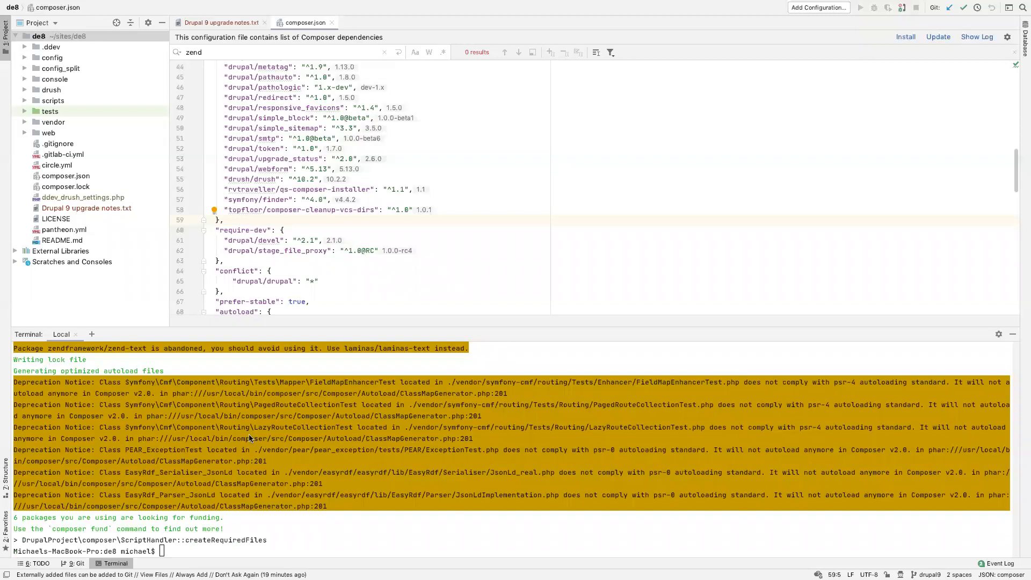
scroll(169, 422, "up", 5)
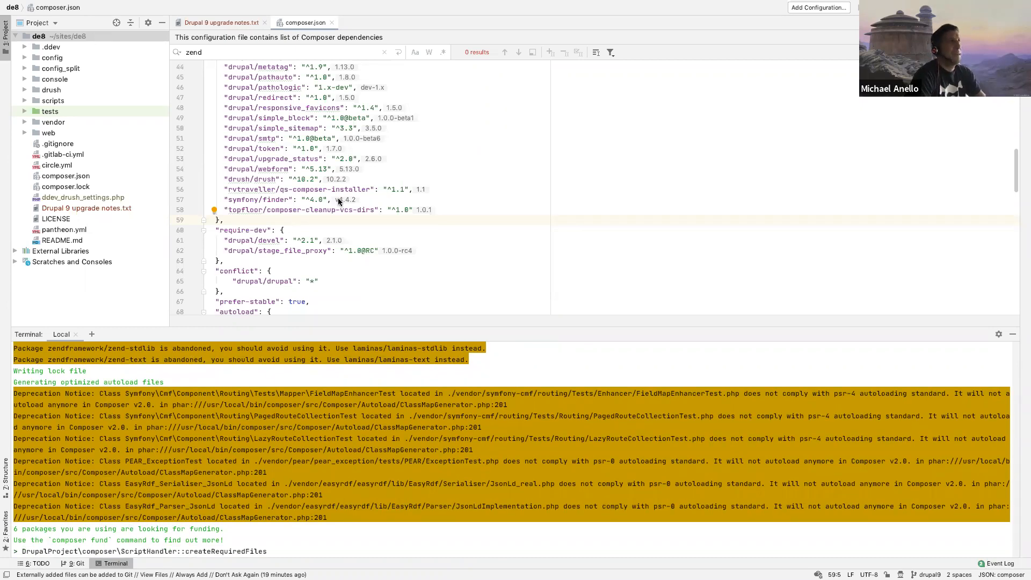
scroll(338, 202, "up", 4)
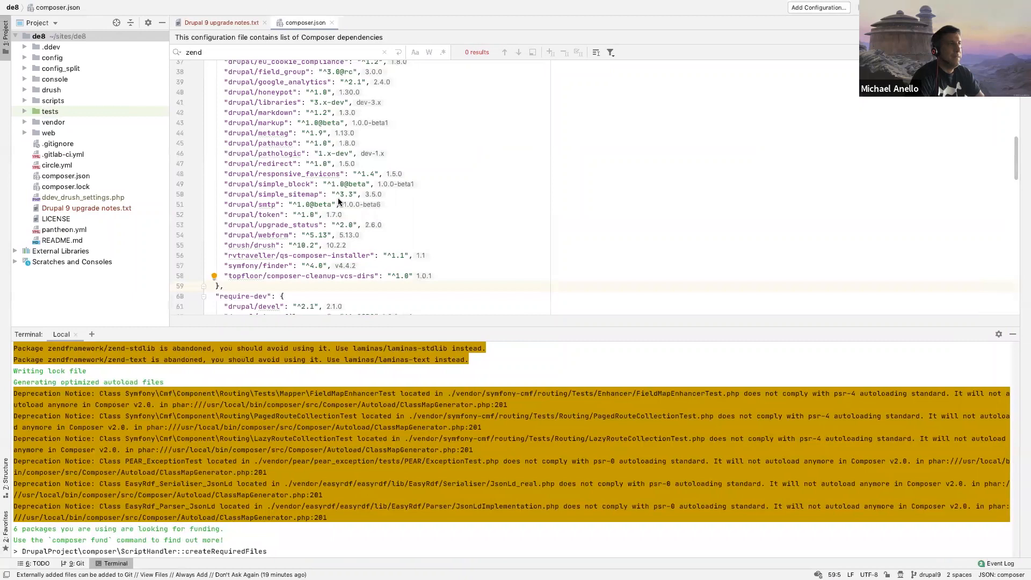
Step: Recall the previous Composer command in the terminal, edit it and run ddev composer update --dry-run
left_click(362, 366)
key("Up")
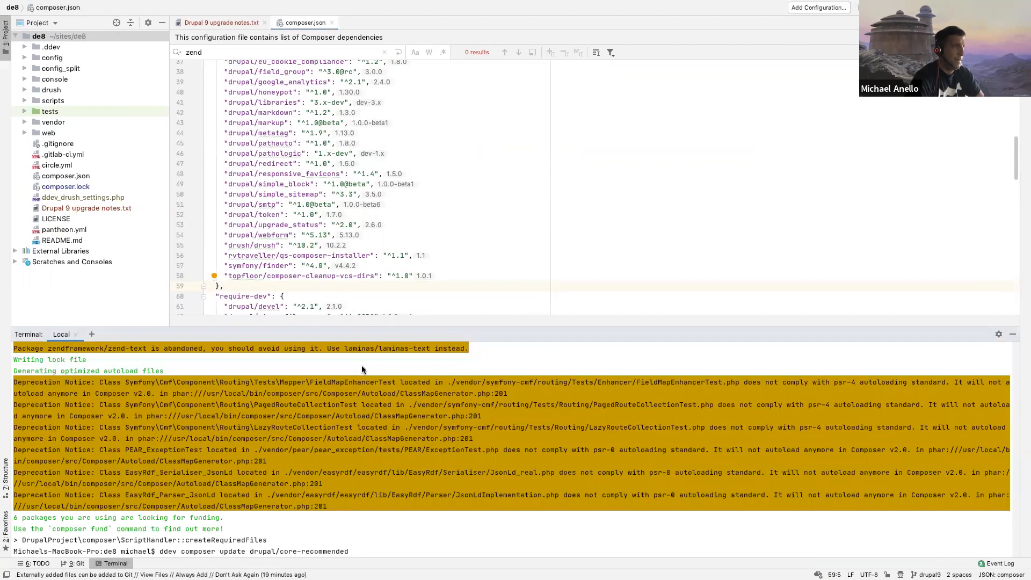
key("BackSpace")
key("BackSpace")
key("BackSpace")
key("BackSpace")
key("BackSpace")
key("BackSpace")
key("BackSpace")
key("BackSpace")
key("BackSpace")
key("BackSpace")
key("BackSpace")
key("BackSpace")
key("BackSpace")
key("BackSpace")
key("BackSpace")
key("BackSpace")
key("BackSpace")
key("BackSpace")
key("BackSpace")
key("BackSpace")
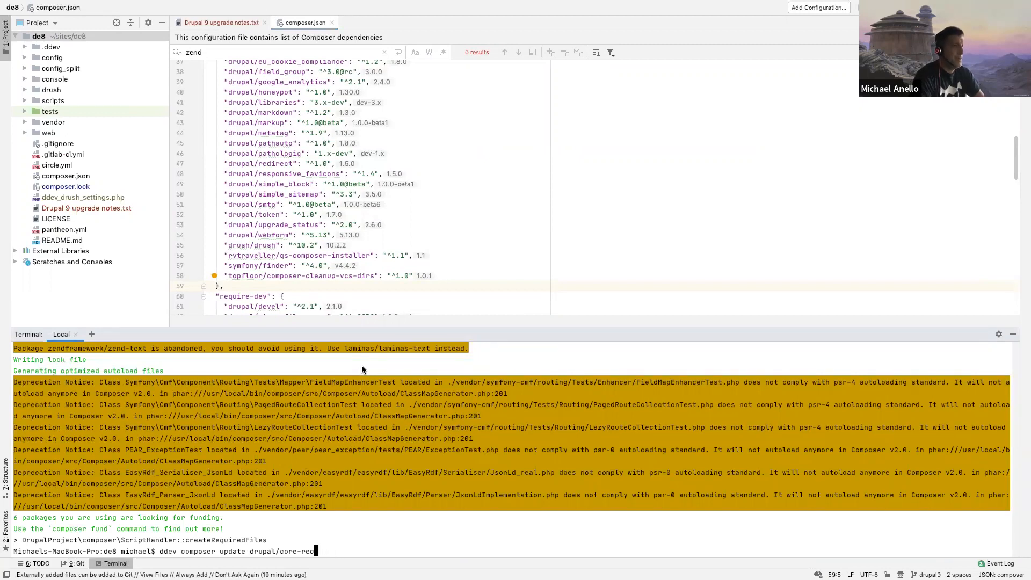
key("BackSpace")
key("BackSpace")
key("BackSpace")
type("--d")
type("run-")
key("BackSpace")
key("BackSpace")
key("BackSpace")
key("BackSpace")
type("dry-run")
key("Return")
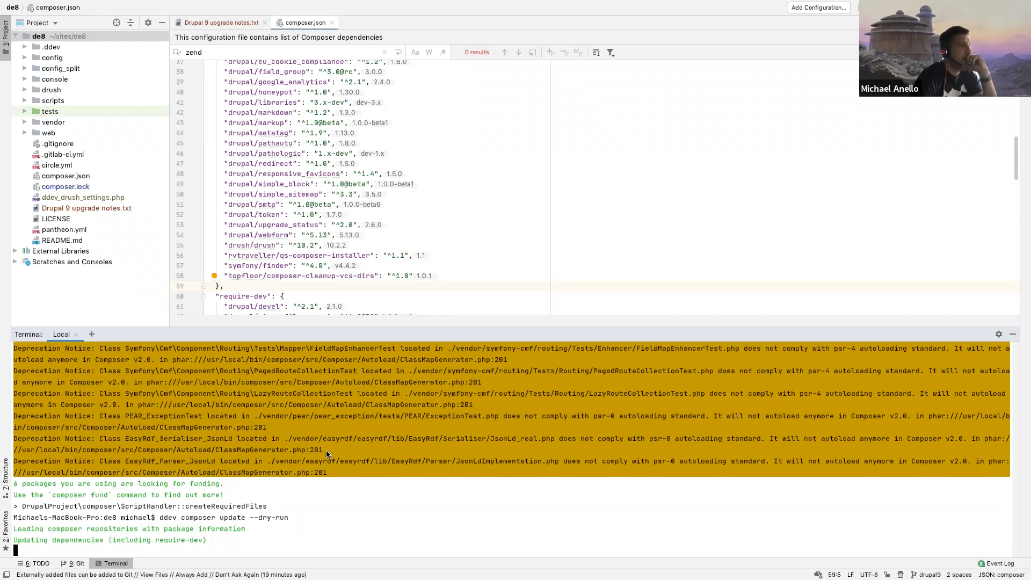
Step: Enlarge the terminal area and look through the dry-run's package updates, including the drupal/core-recommended line
left_click_drag(374, 326, 404, 132)
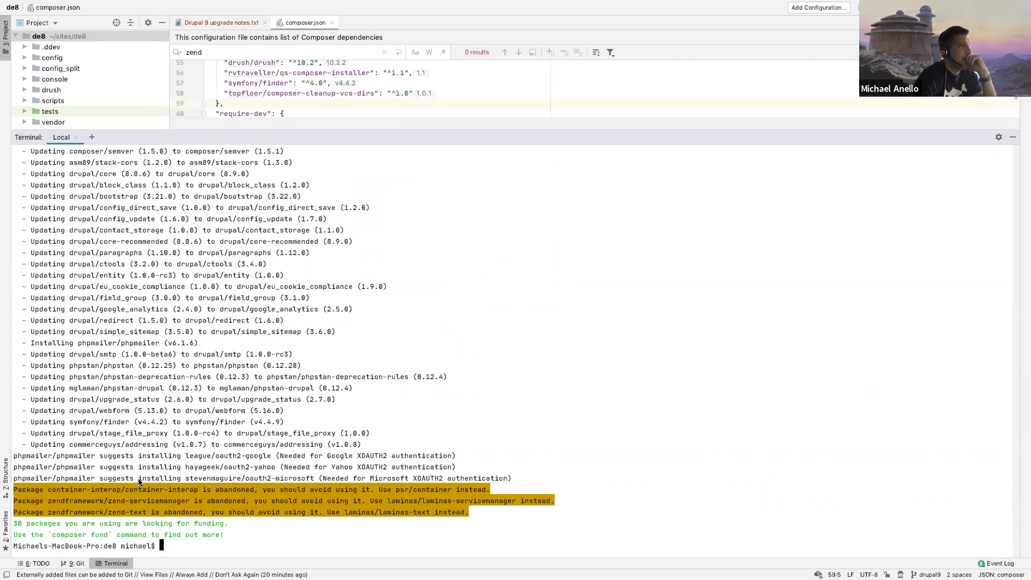
scroll(171, 453, "up", 2)
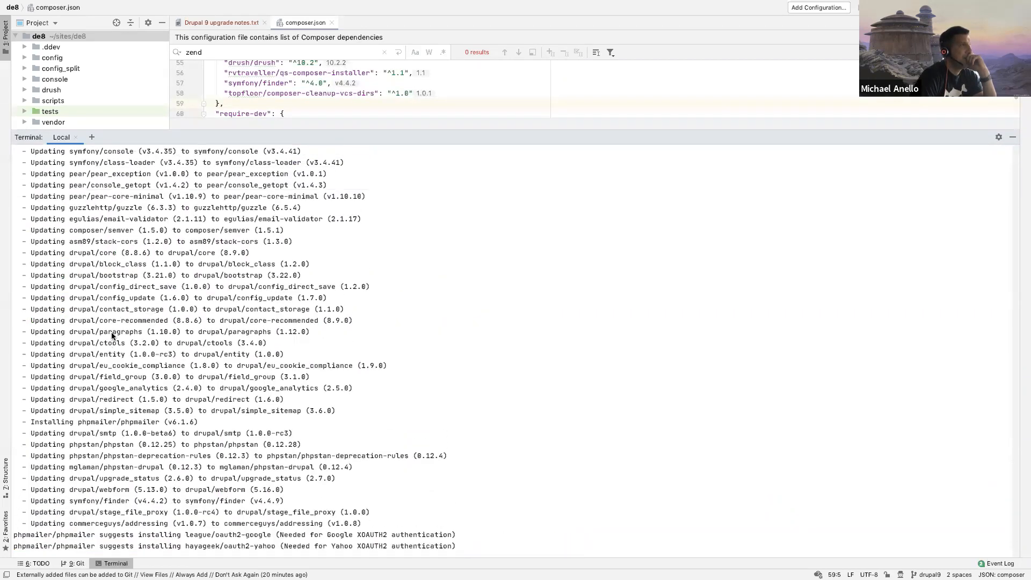
left_click_drag(217, 322, 359, 321)
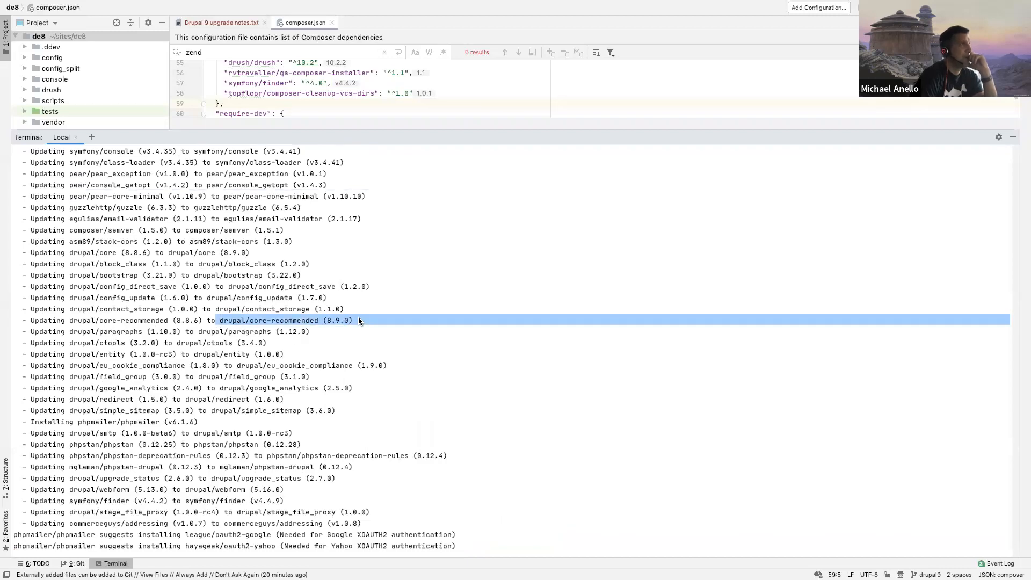
scroll(359, 317, "up", 15)
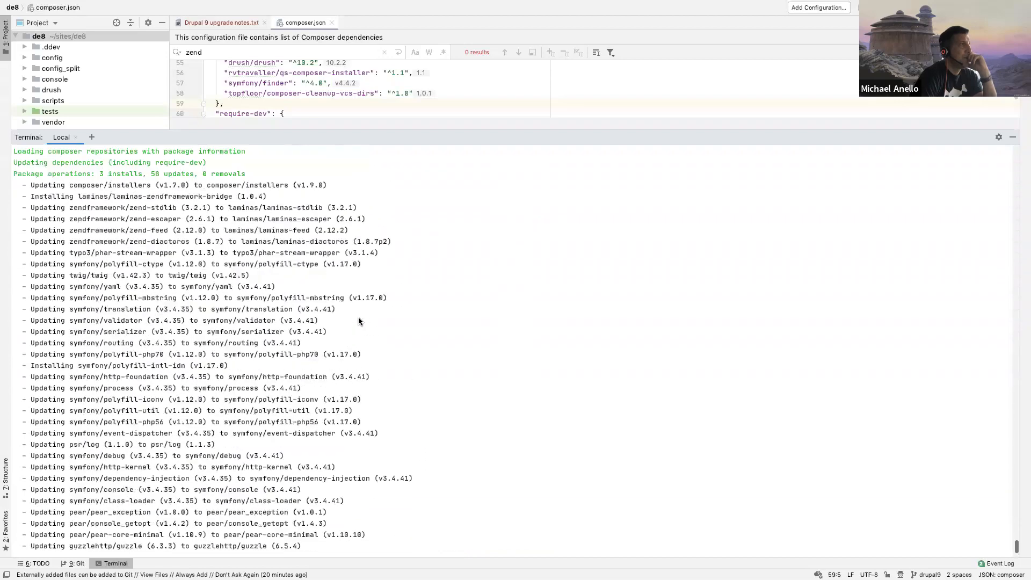
scroll(359, 321, "down", 15)
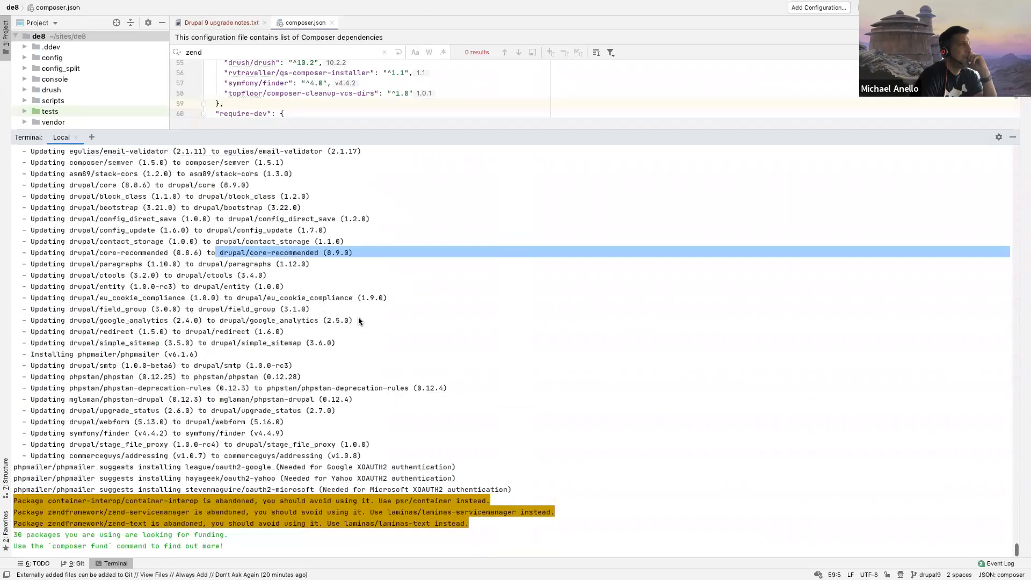
left_click(366, 326)
Step: Copy the package name zendframework/zend-stdlib from the earlier abandoned-package warnings and run ddev composer depends zendframework/zend-stdlib
scroll(401, 351, "up", 20)
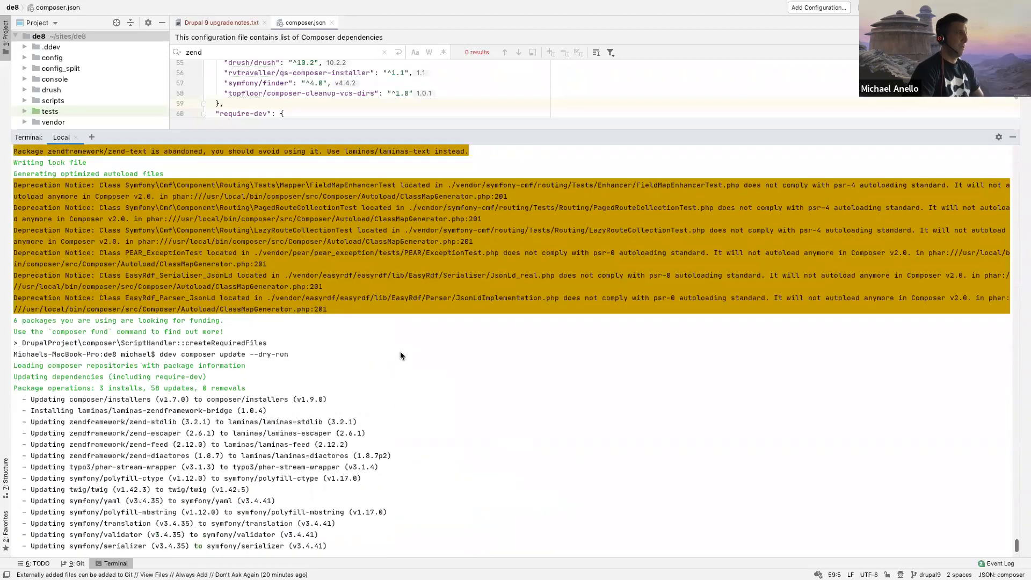
scroll(208, 273, "up", 2)
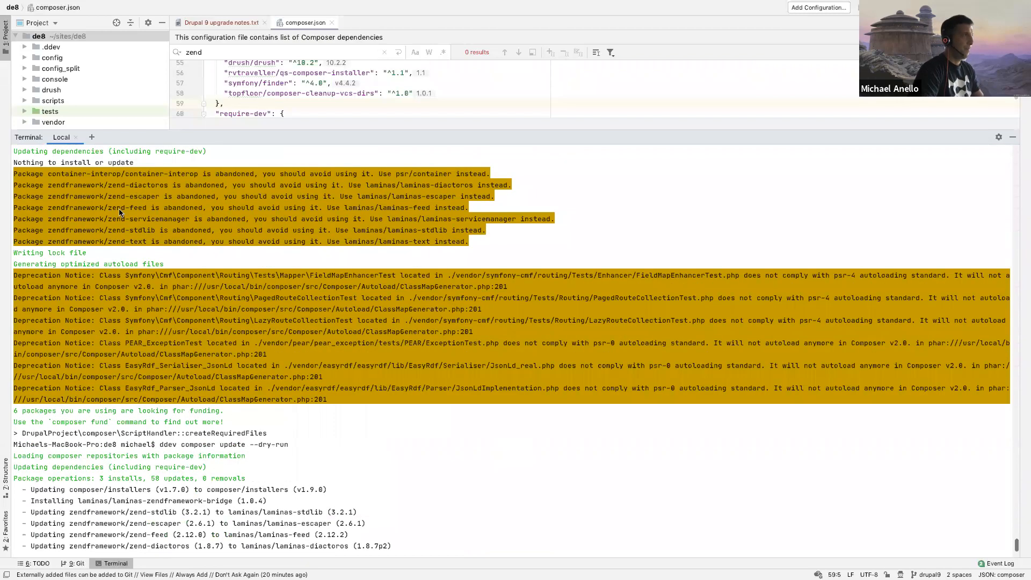
left_click_drag(47, 240, 80, 239)
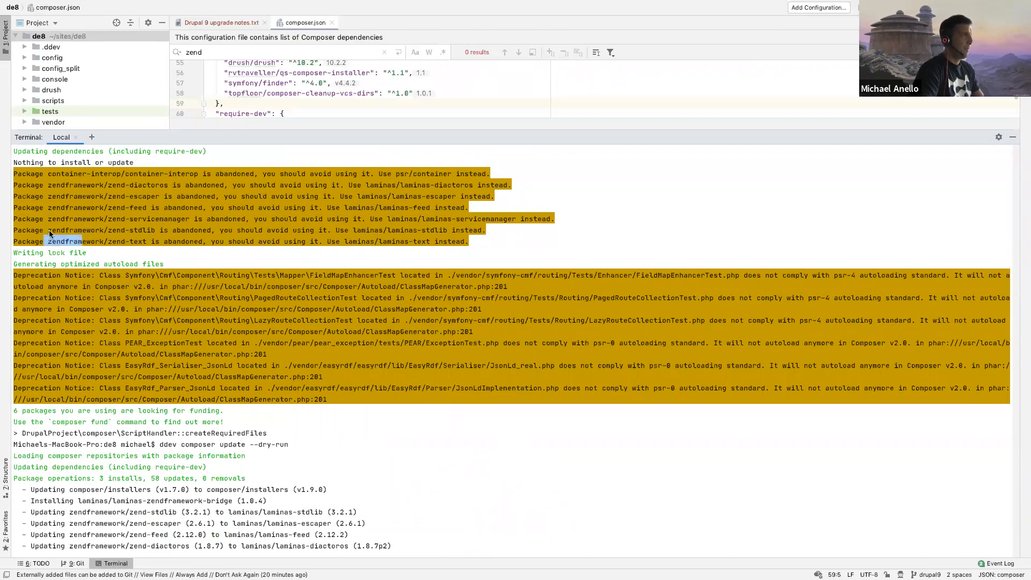
double_click(152, 230)
key("super+c")
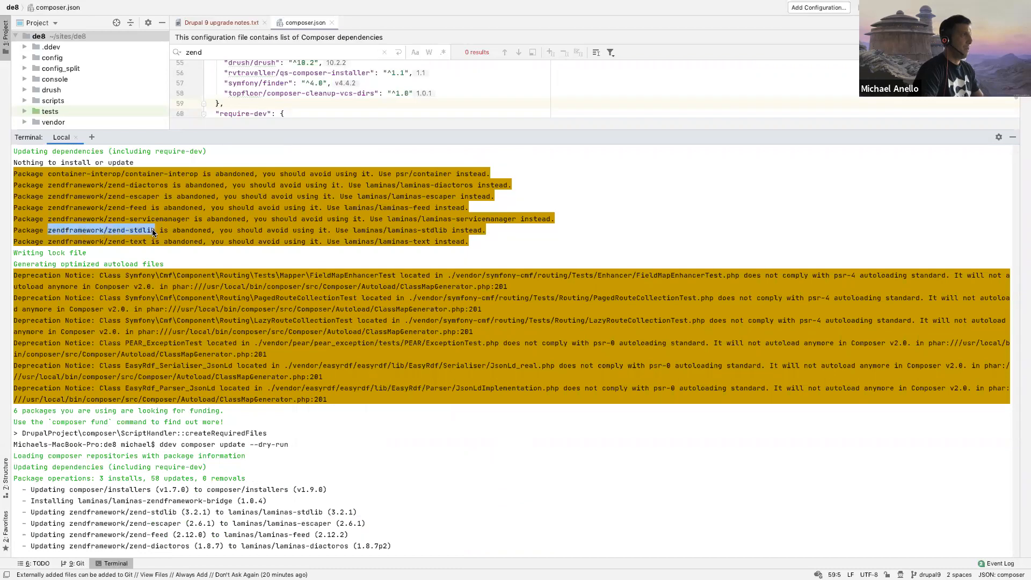
left_click(191, 240)
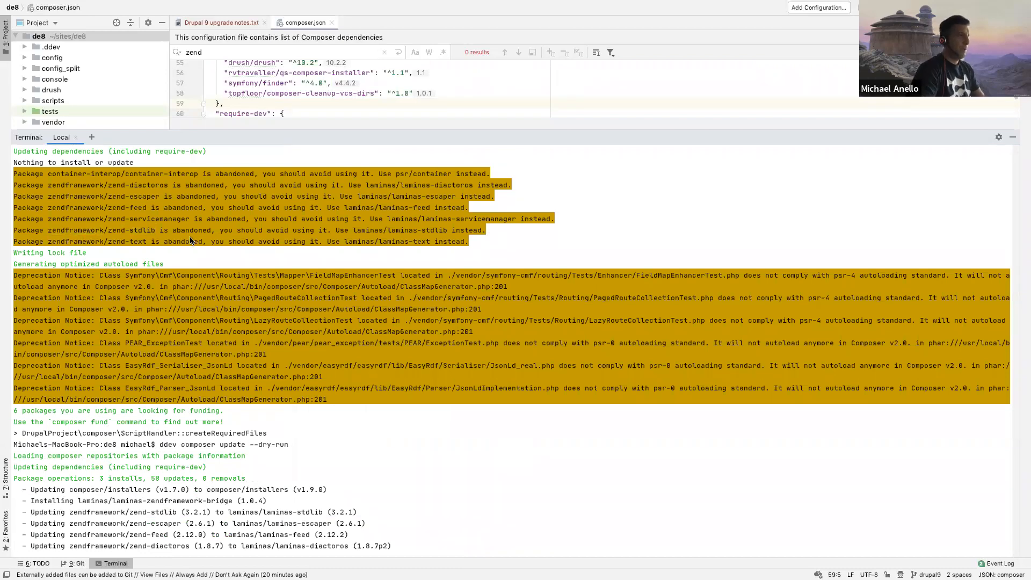
type("ddev composer depends")
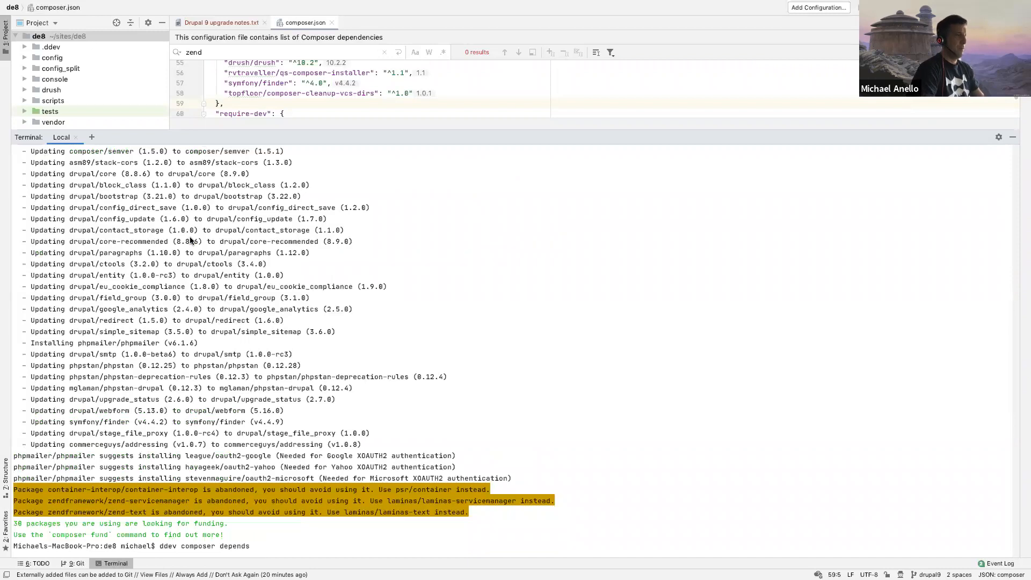
key("super+v")
key("Return")
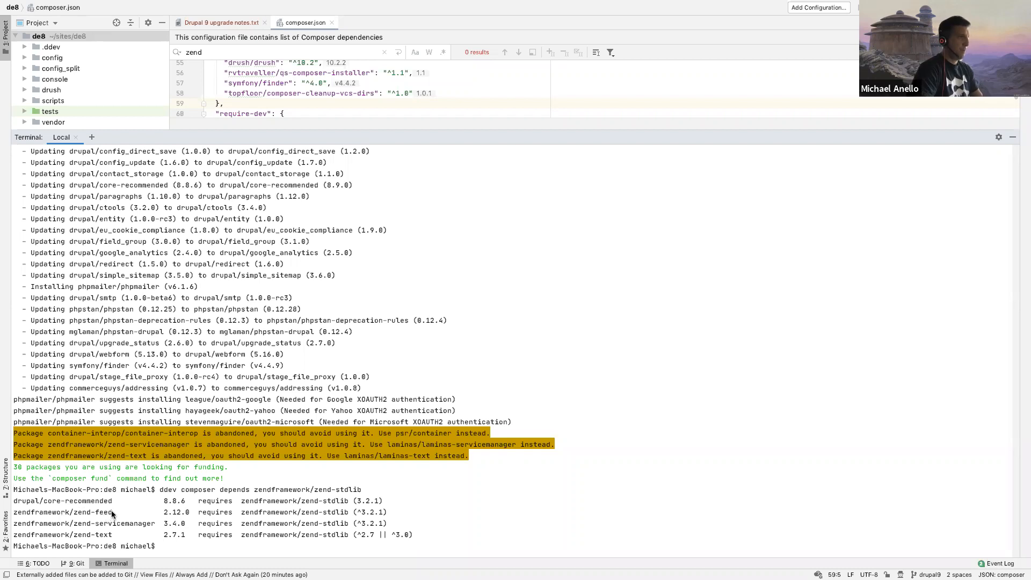
Step: Check what requires the zend-feed package by running ddev composer depends zendframework/zend-feed
left_click_drag(115, 513, 14, 513)
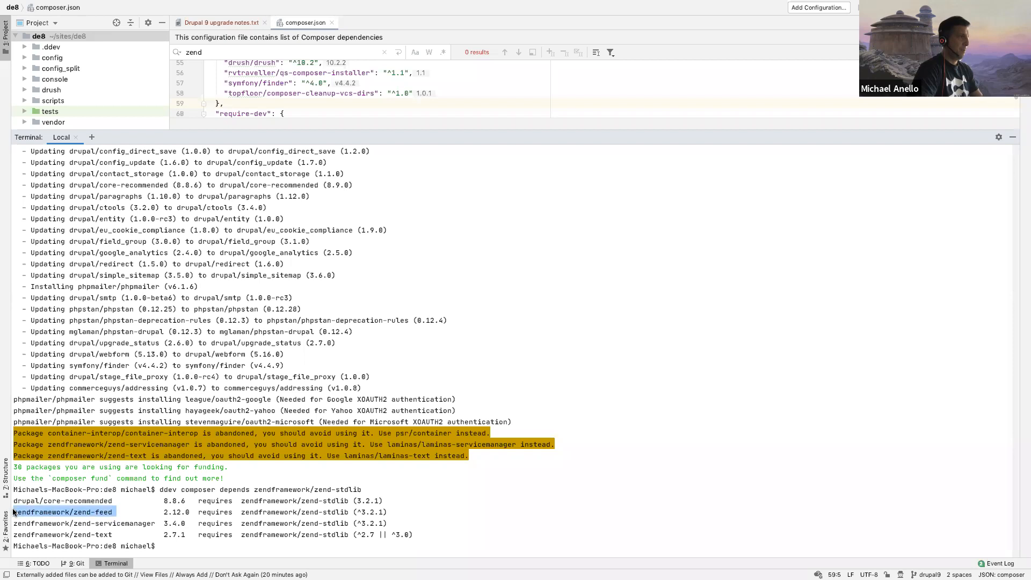
left_click(51, 477)
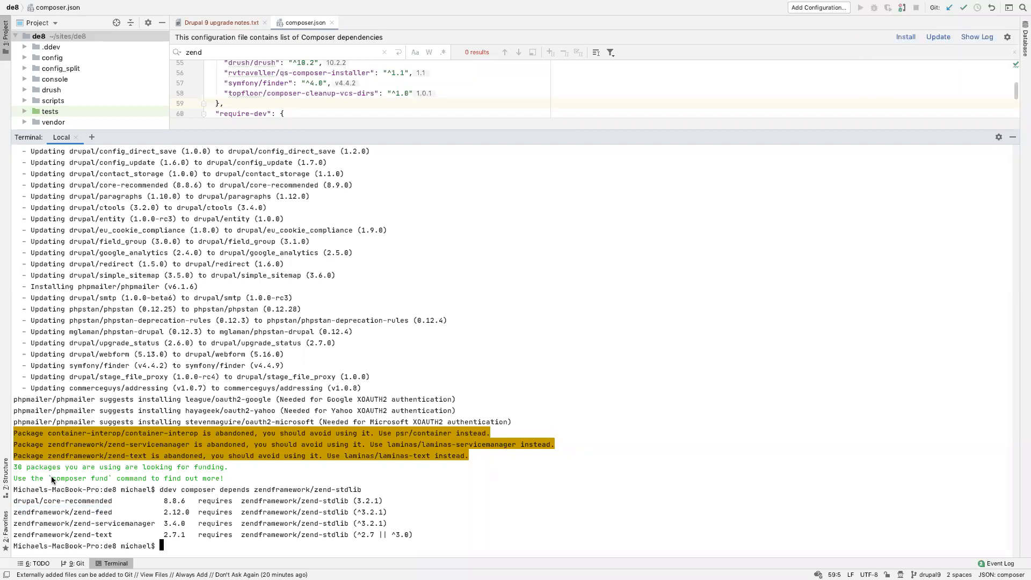
key("Up")
key("BackSpace")
key("BackSpace")
key("BackSpace")
key("BackSpace")
key("BackSpace")
key("BackSpace")
type("feed")
key("Return")
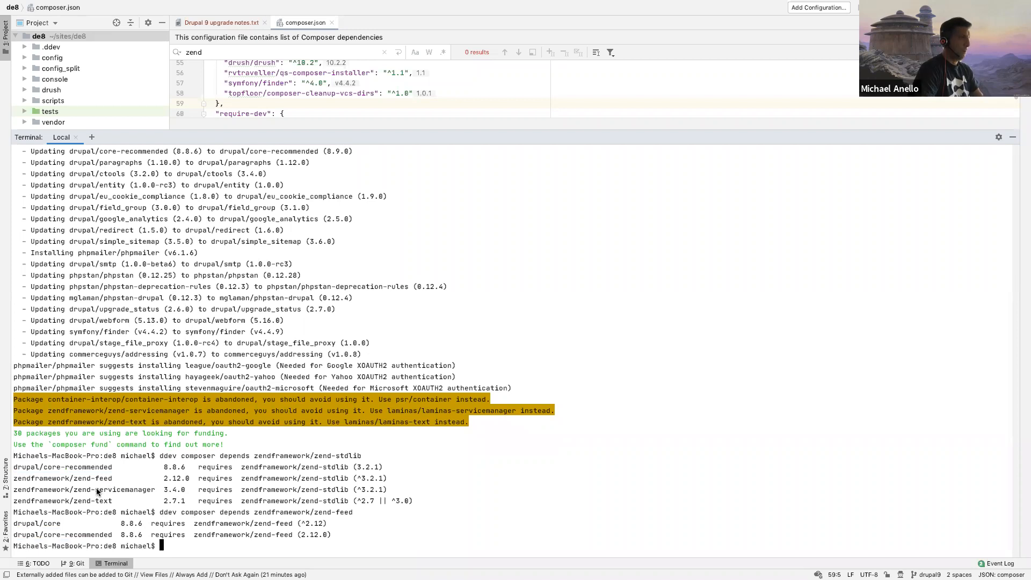
Step: Copy servicemanager from the dependency list and run ddev composer depends zendframework/zend-servicemanager
left_click_drag(96, 490, 151, 497)
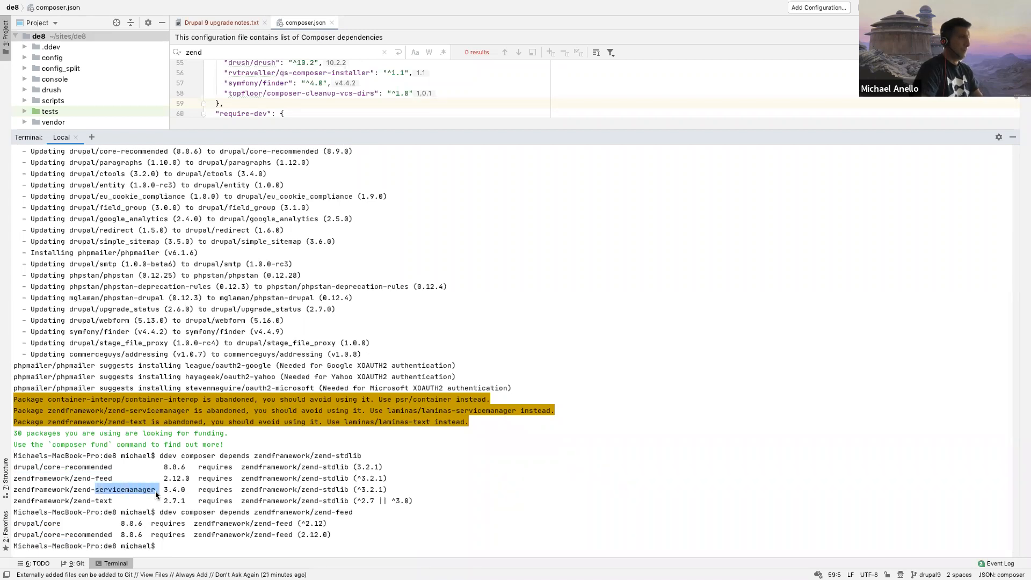
left_click(156, 494)
key("Up")
key("BackSpace")
key("BackSpace")
key("BackSpace")
key("BackSpace")
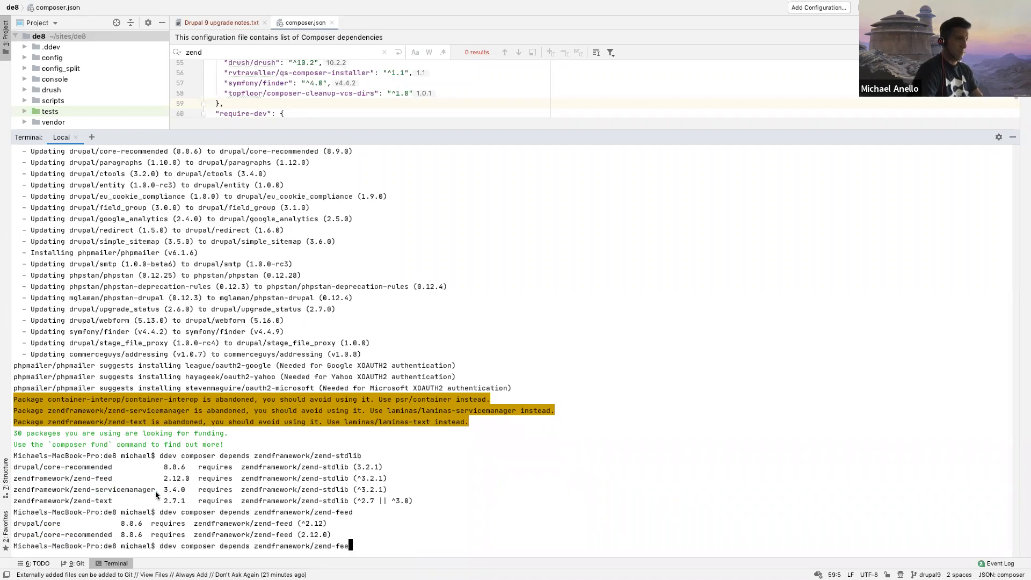
type("servicemanager")
key("Return")
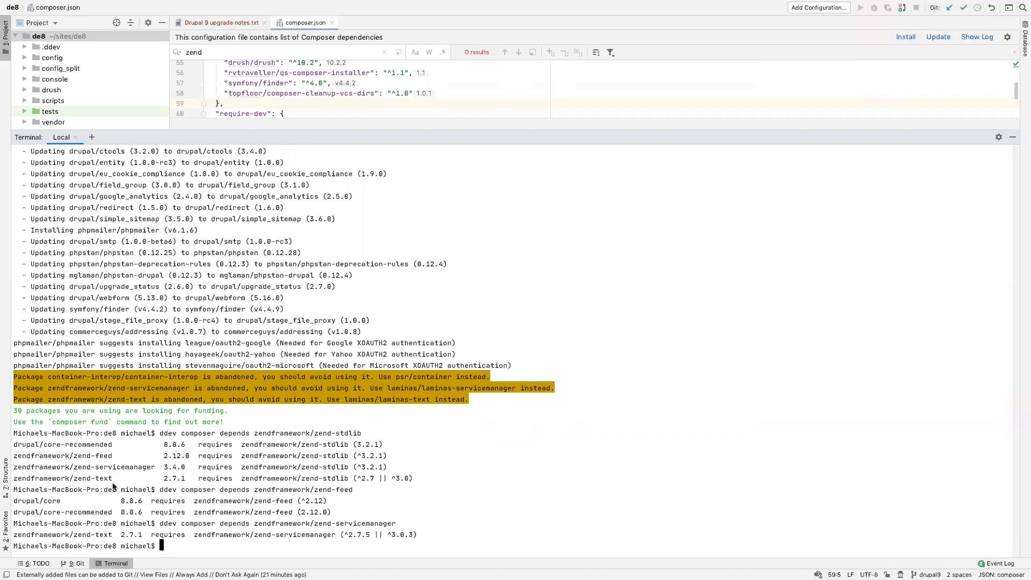
Step: Change the recalled dependency query to the zend-text package and run ddev composer depends zendframework/zend-text
key("Up")
key("BackSpace")
key("BackSpace")
key("BackSpace")
key("BackSpace")
key("BackSpace")
key("BackSpace")
key("BackSpace")
key("BackSpace")
key("BackSpace")
key("BackSpace")
key("BackSpace")
key("BackSpace")
key("BackSpace")
key("BackSpace")
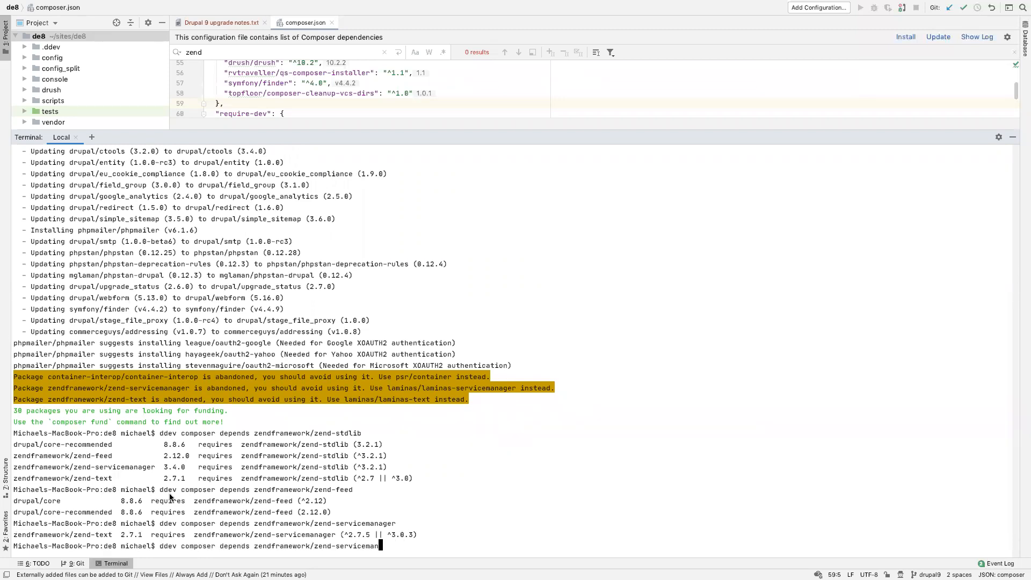
key("BackSpace")
type("text")
key("Return")
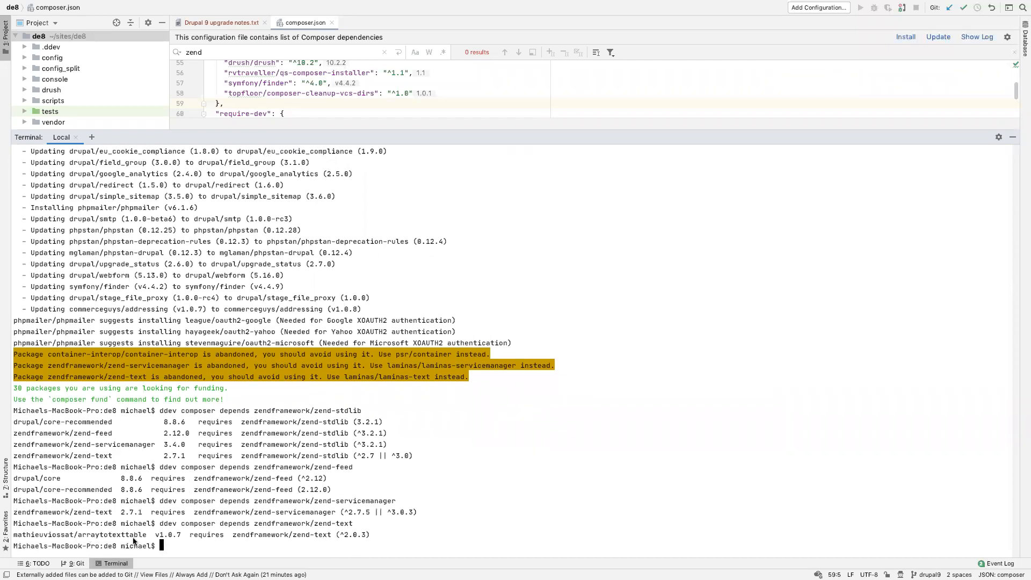
Step: Copy the package name that requires zend-text and run ddev composer depends mathieuviossat/arraytotexttable
left_click_drag(145, 536, 12, 535)
key("super+c")
key("Up")
key("BackSpace")
key("BackSpace")
key("BackSpace")
key("BackSpace")
key("BackSpace")
key("BackSpace")
key("BackSpace")
key("BackSpace")
key("BackSpace")
key("BackSpace")
key("BackSpace")
key("BackSpace")
key("BackSpace")
key("BackSpace")
key("BackSpace")
key("BackSpace")
key("BackSpace")
key("BackSpace")
key("BackSpace")
key("BackSpace")
key("BackSpace")
key("BackSpace")
key("BackSpace")
key("super+v")
key("Return")
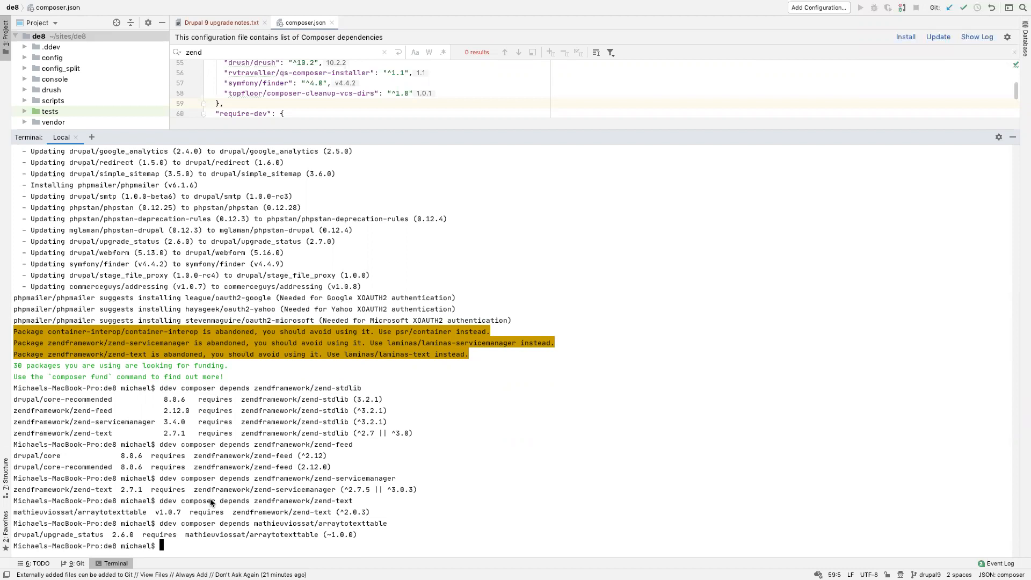
Step: List the Upgrade Status module's dependency tree with ddev composer show drupal/upgrade_status --tree
type("ddev composer show")
type(" --")
key("BackSpace")
key("BackSpace")
type("drupal/up")
type("garde_")
key("BackSpace")
key("BackSpace")
key("BackSpace")
key("BackSpace")
key("BackSpace")
type("rad")
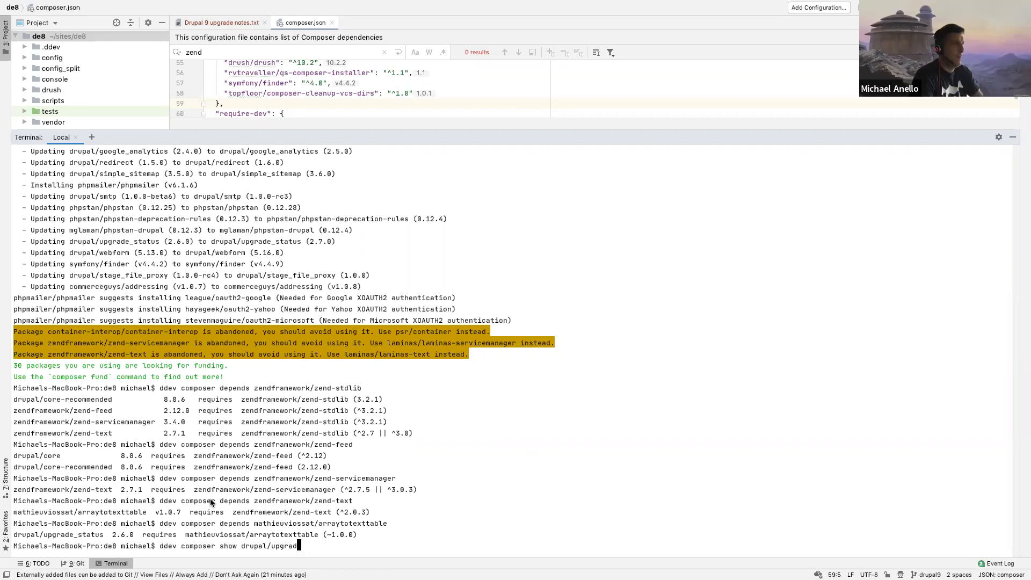
type("e_status")
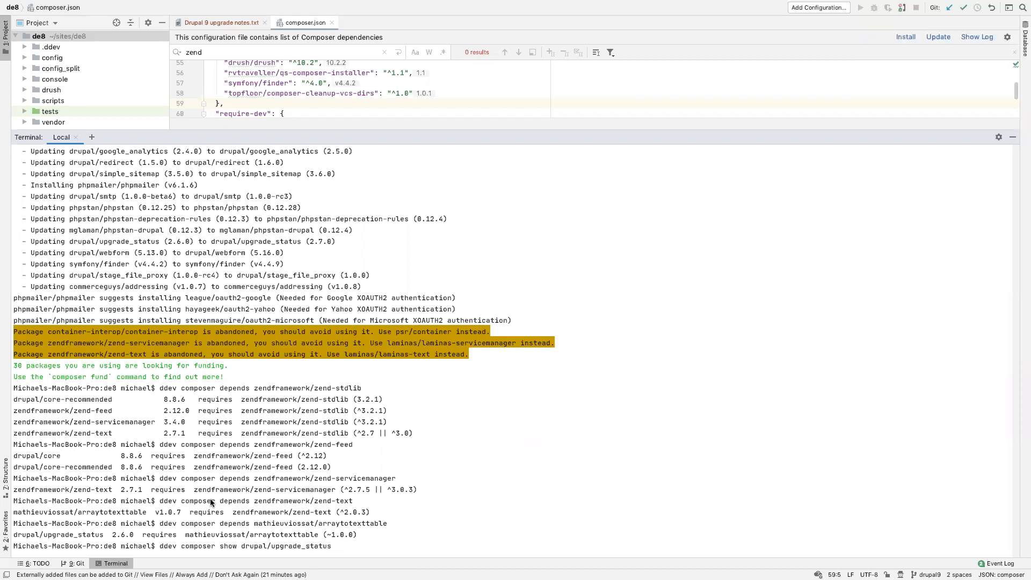
type(" --tree")
key("Return")
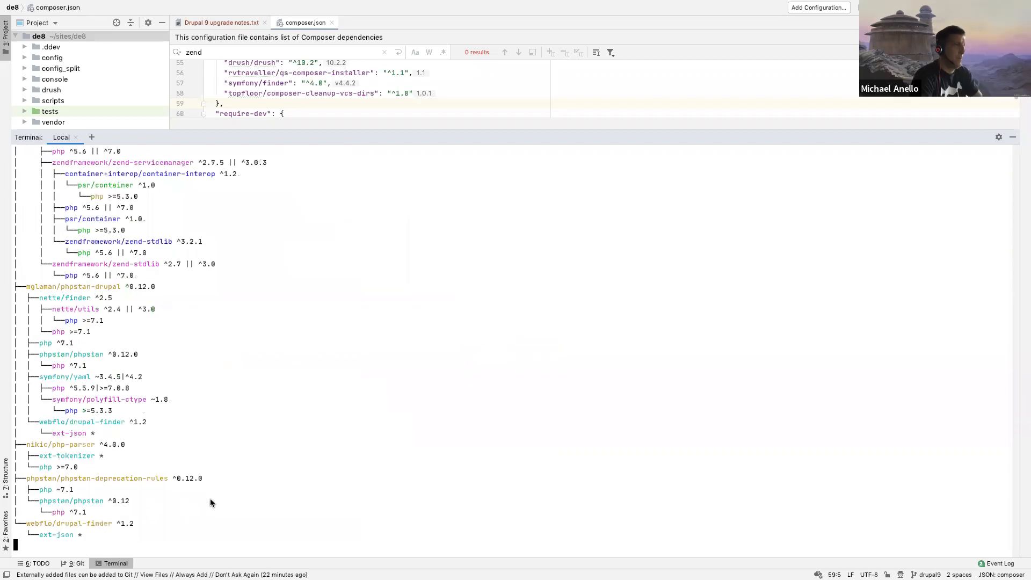
Step: Look through the drupal/upgrade_status dependency tree for the branches that pull in the zendframework packages
scroll(137, 399, "up", 10)
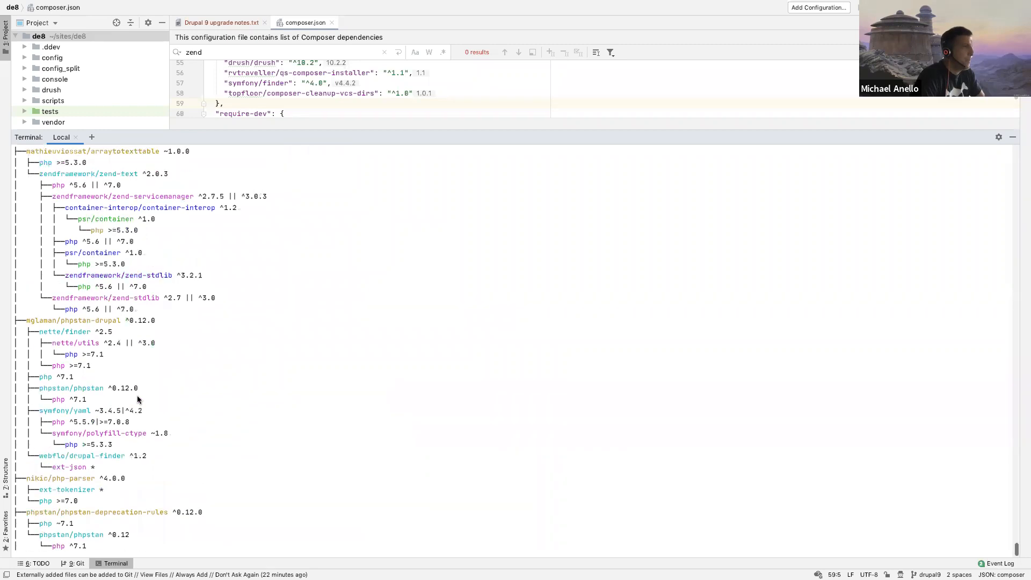
scroll(138, 399, "up", 15)
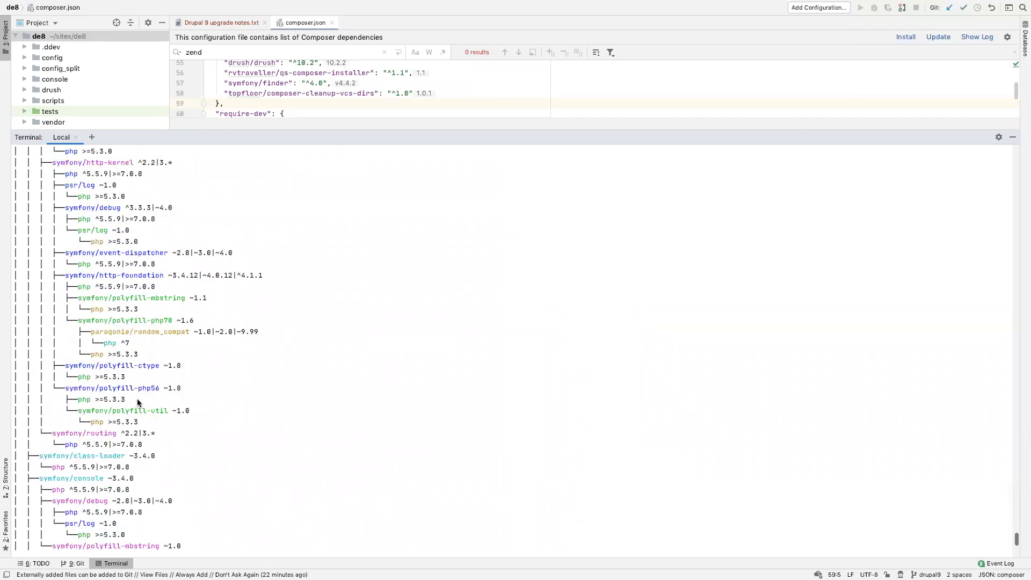
scroll(137, 398, "down", 20)
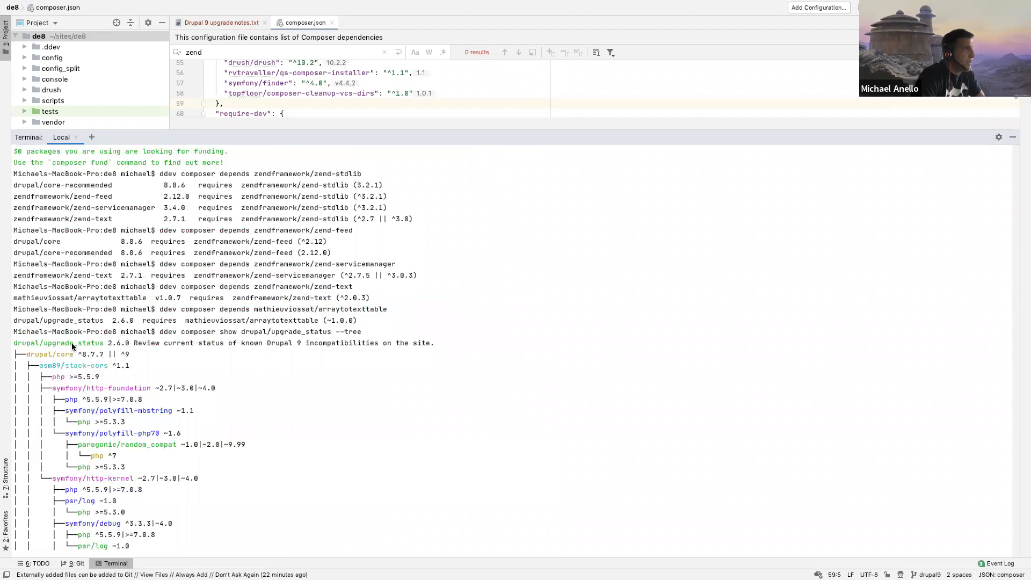
scroll(72, 340, "up", 1)
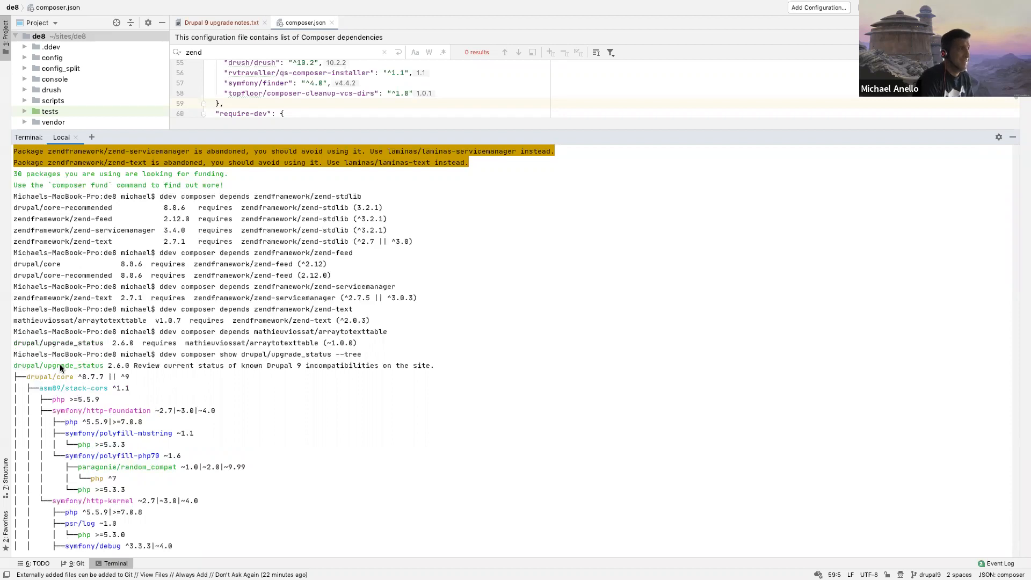
scroll(13, 402, "down", 10)
scroll(13, 402, "down", 15)
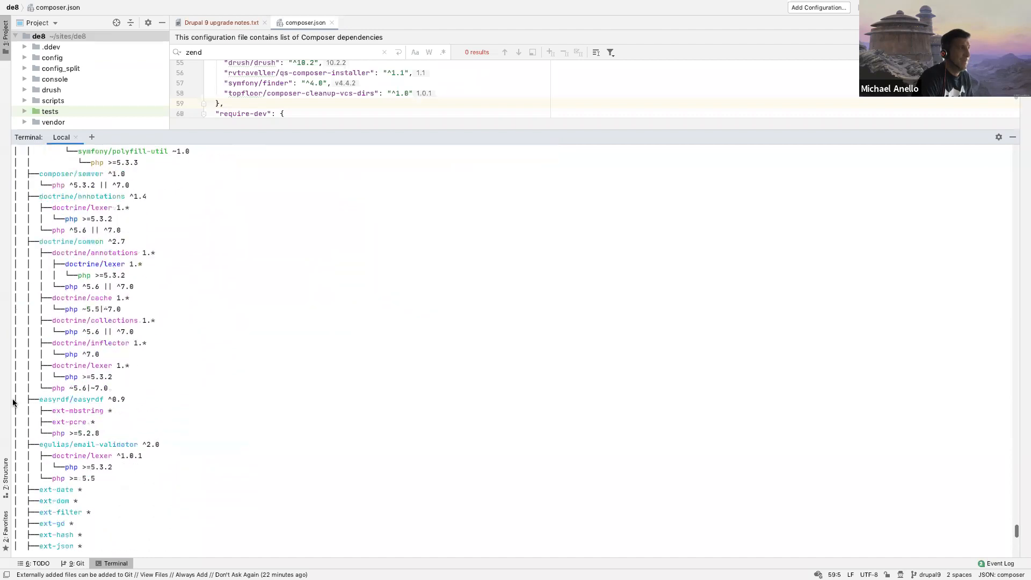
scroll(13, 402, "down", 5)
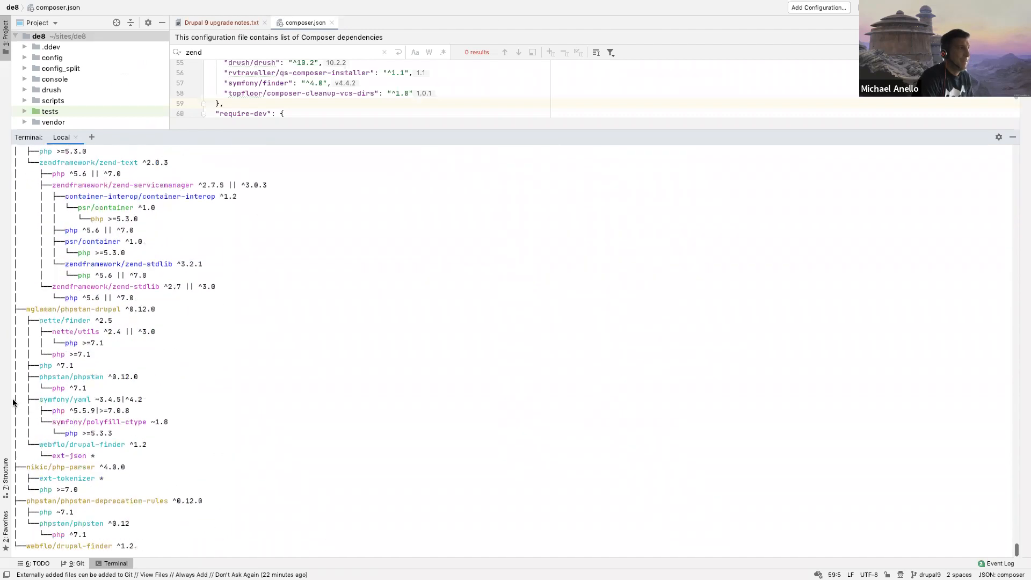
scroll(13, 402, "down", 1)
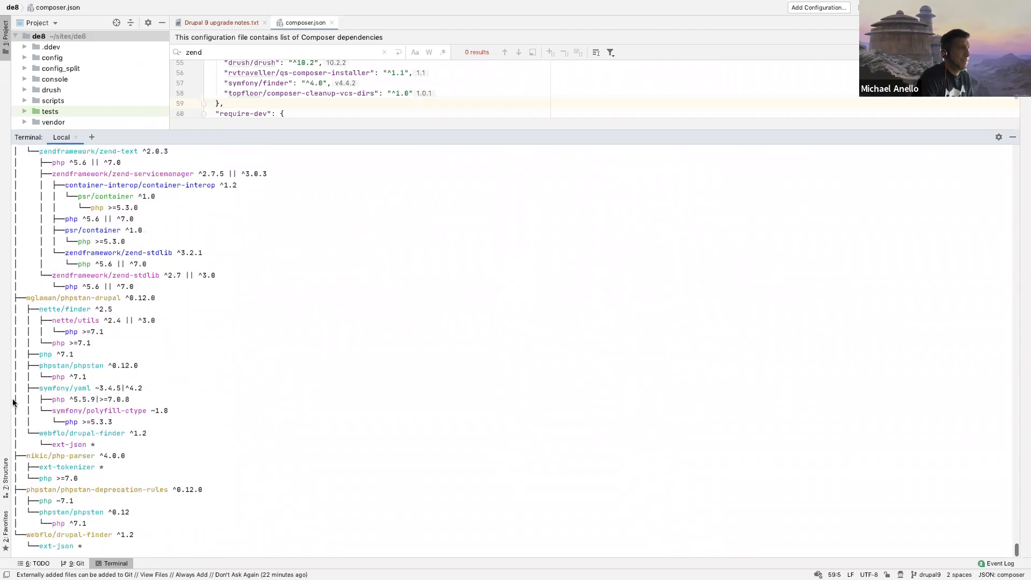
scroll(13, 402, "up", 10)
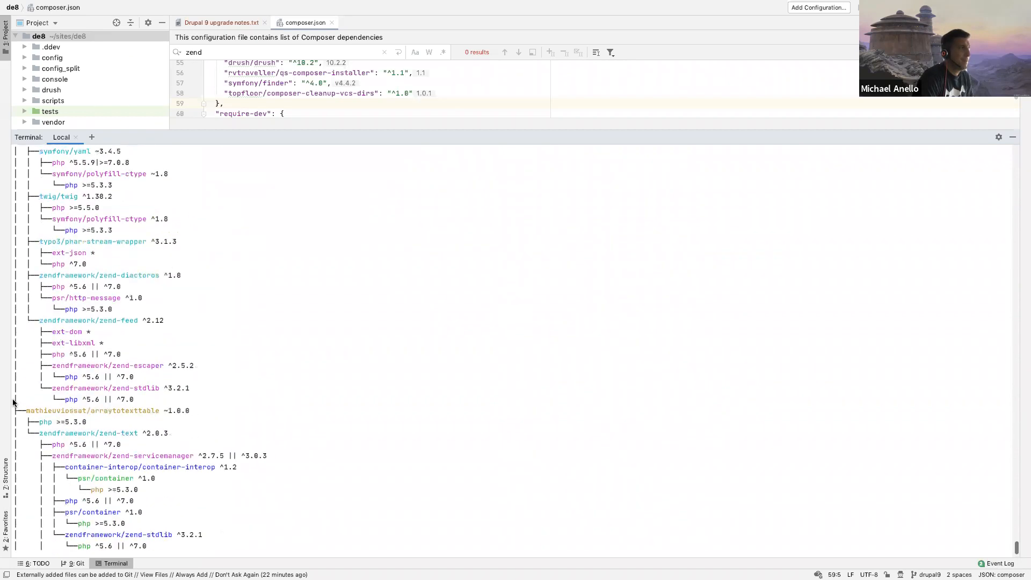
Step: Examine the zendframework/zend-stdlib entries required under mathieuviossat/arraytotexttable in the Upgrade Status dependency tree
scroll(13, 402, "down", 10)
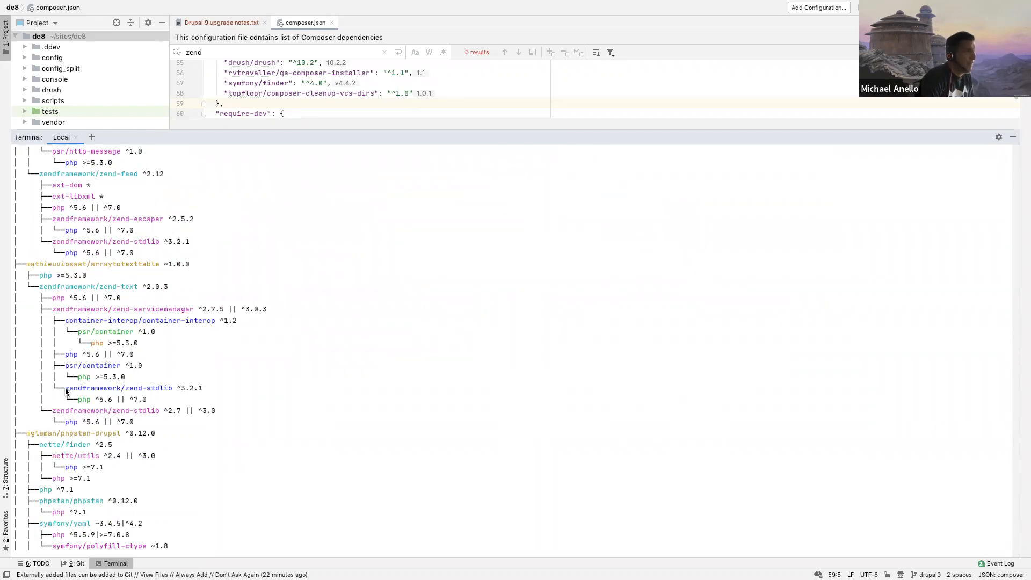
left_click_drag(65, 388, 171, 390)
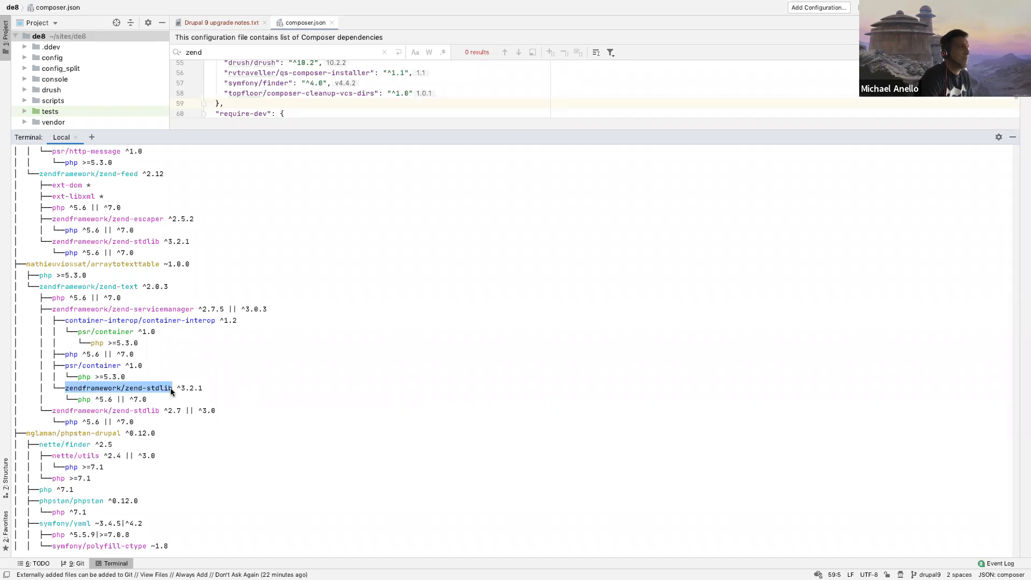
left_click_drag(160, 411, 53, 410)
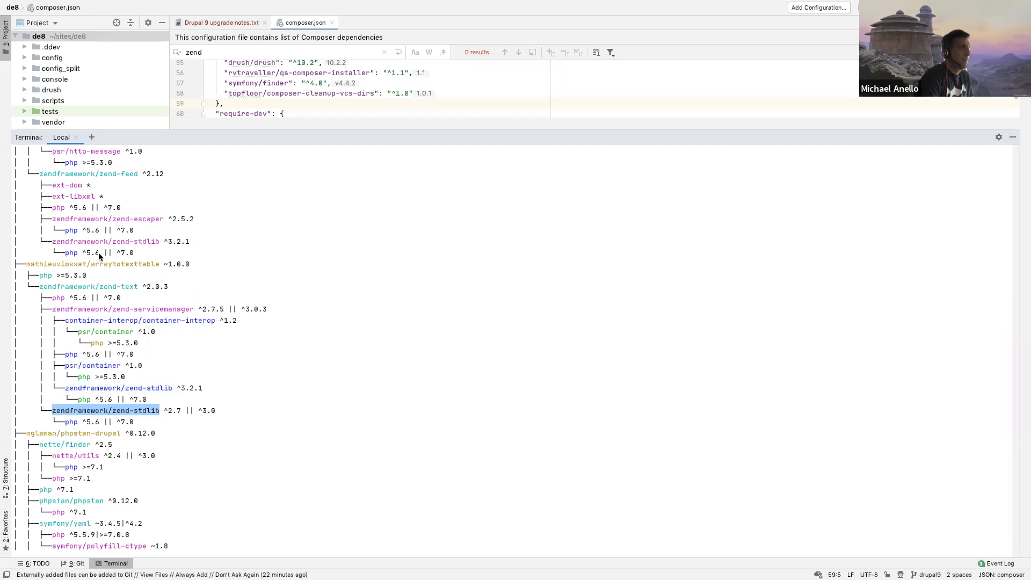
scroll(99, 257, "up", 10)
scroll(99, 257, "down", 3)
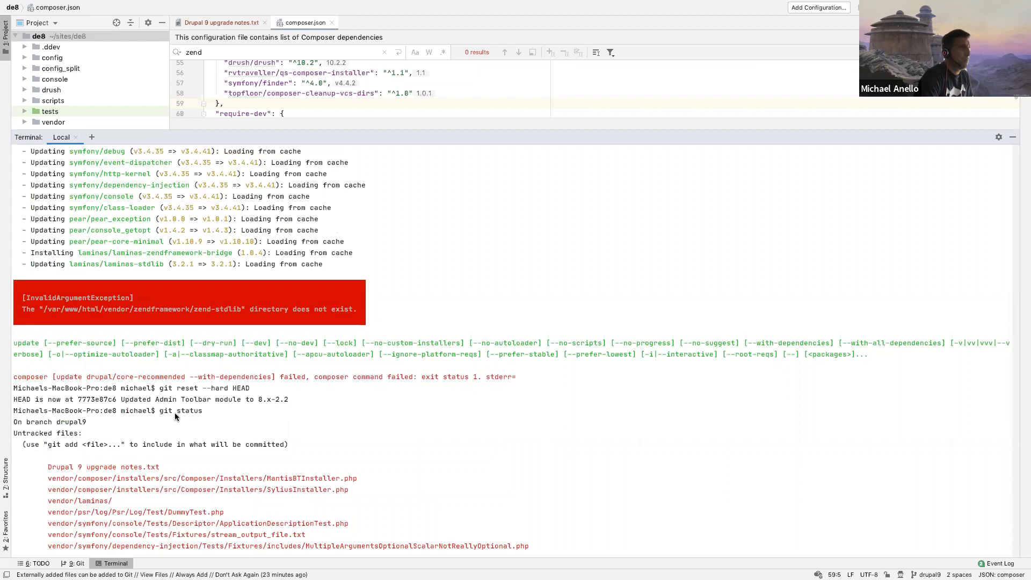
scroll(175, 414, "down", 5)
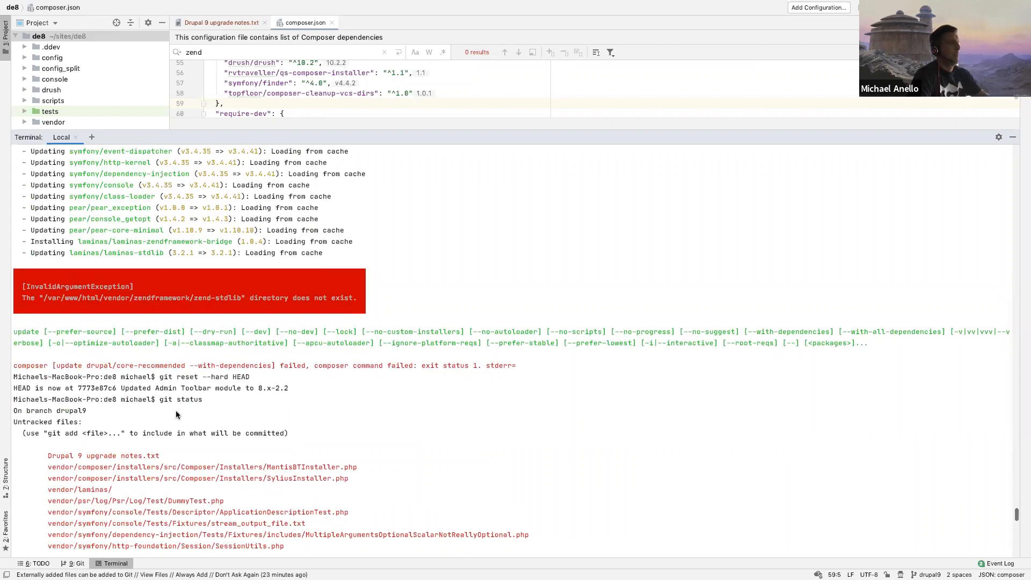
Step: Check the repository with git status and discard the tracked changes with git reset --hard HEAD
type("git status")
key("Return")
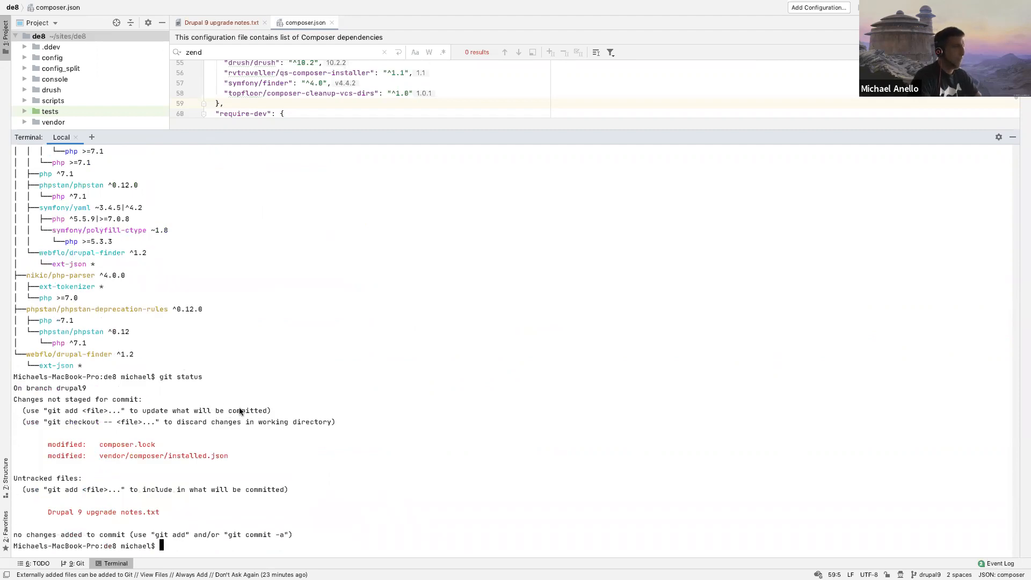
type("ddev composer show drupal/upgrade_status --tree")
key("Up")
key("Up")
key("Up")
key("Up")
key("Up")
key("Up")
key("Up")
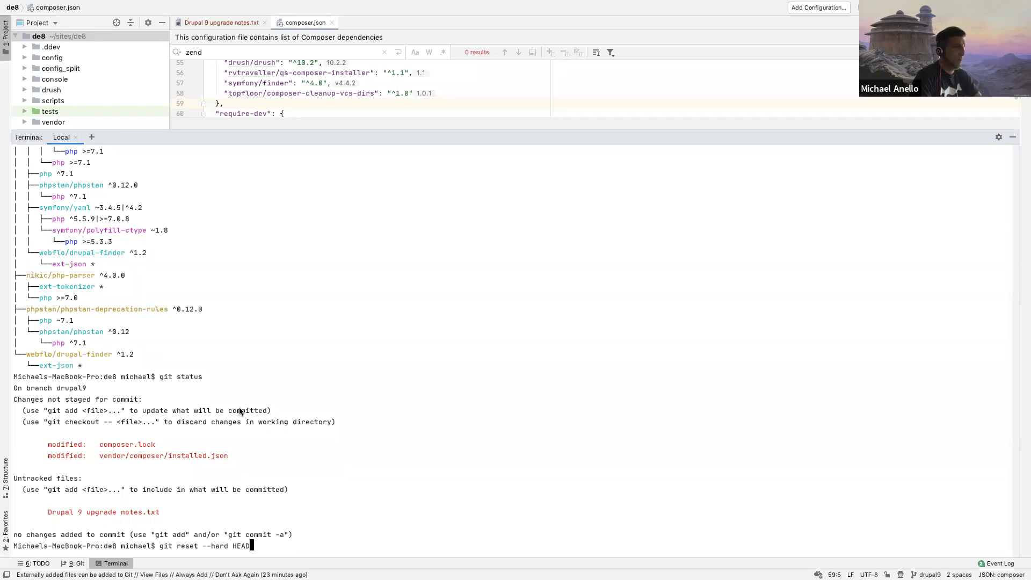
key("Return")
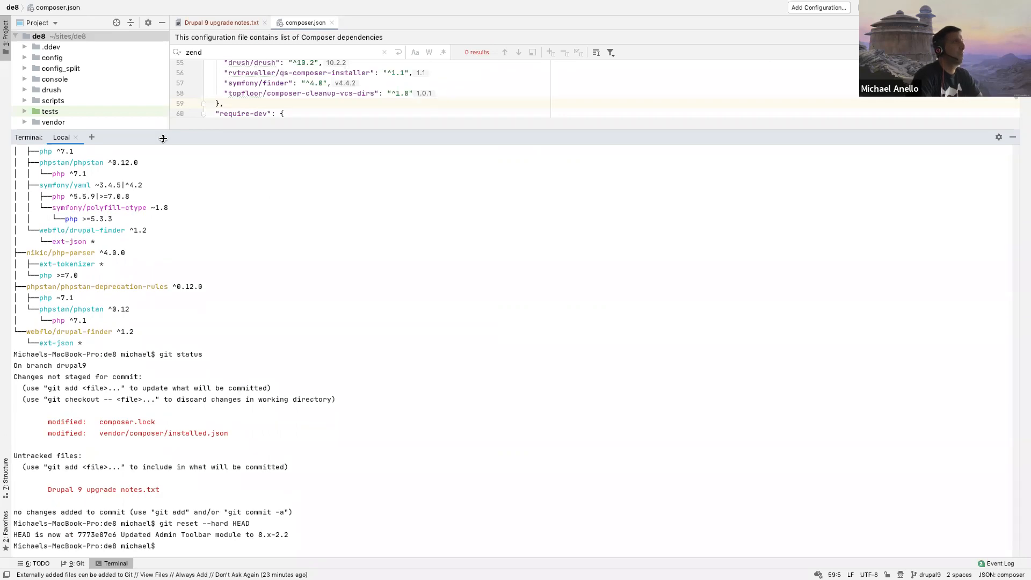
Step: Give the editor more room above the terminal and open .ddev/config.yaml to check its php_version setting
left_click_drag(163, 139, 164, 251)
left_click(23, 47)
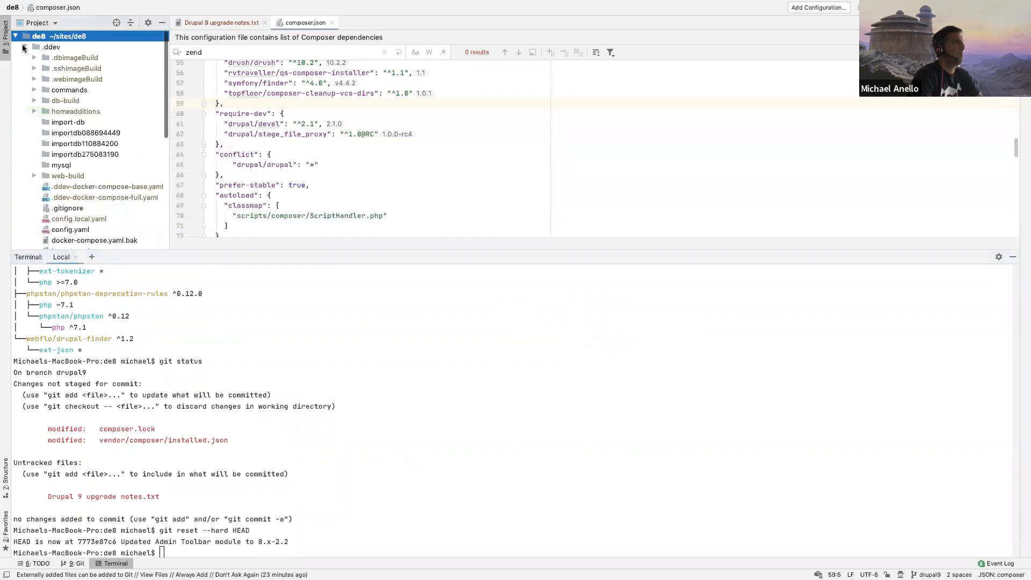
scroll(81, 135, "down", 5)
double_click(70, 166)
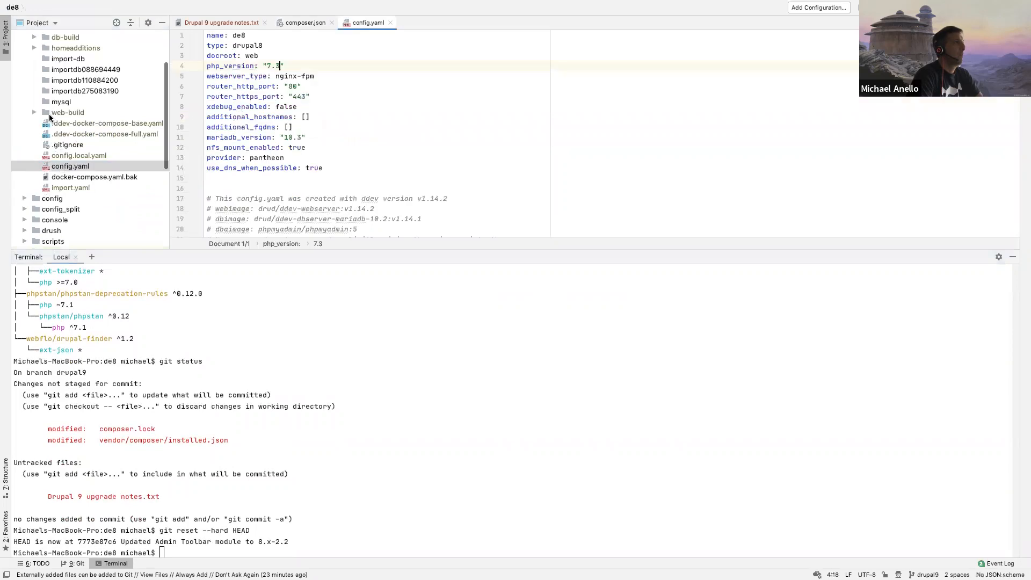
Step: Collapse the .ddev folder, open pantheon.yml to check its php_version, and return to the require-dev section of composer.json
scroll(43, 100, "up", 5)
left_click(25, 48)
scroll(47, 118, "down", 2)
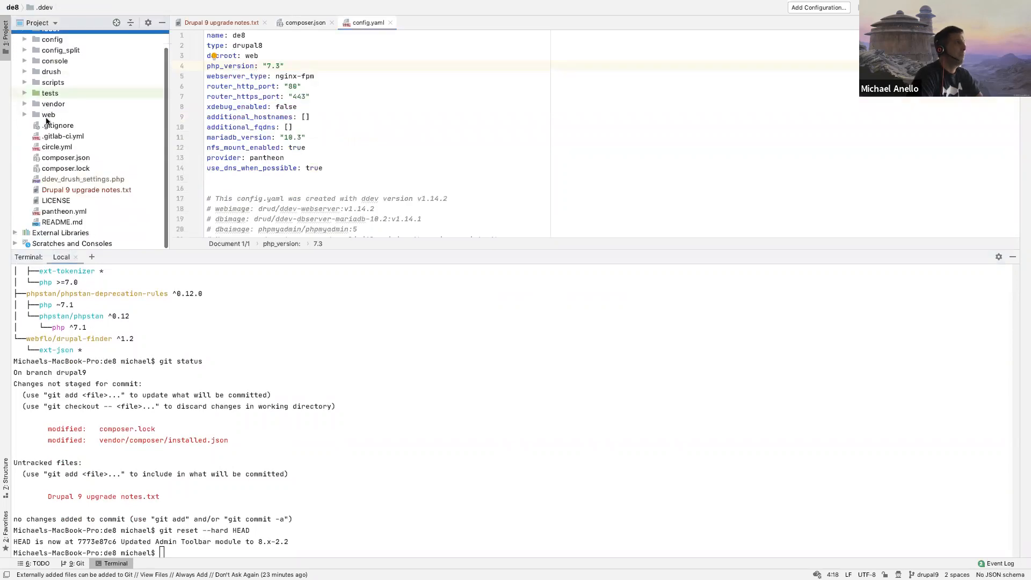
left_click(54, 213)
double_click(54, 214)
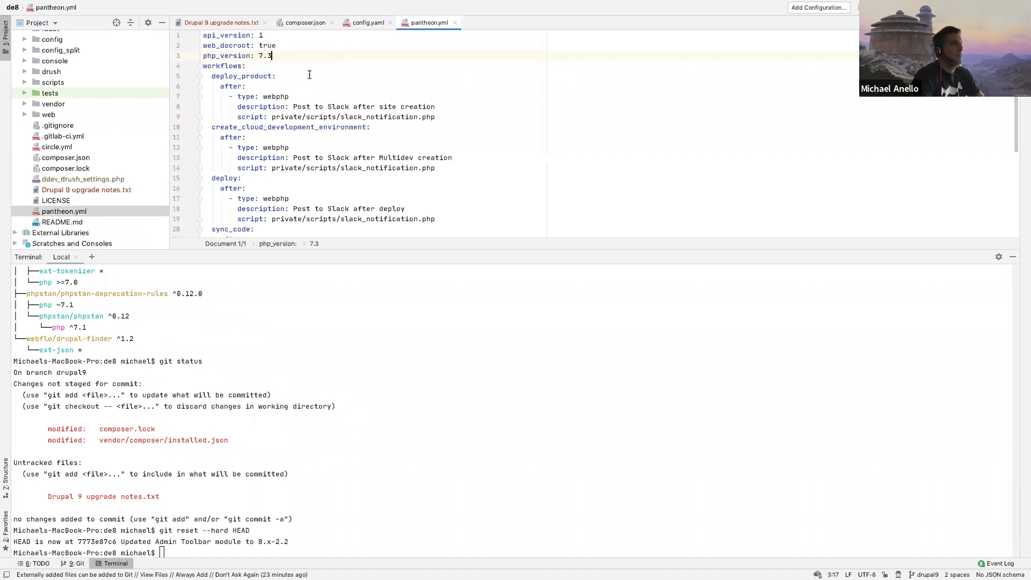
left_click(297, 23)
left_click(318, 124)
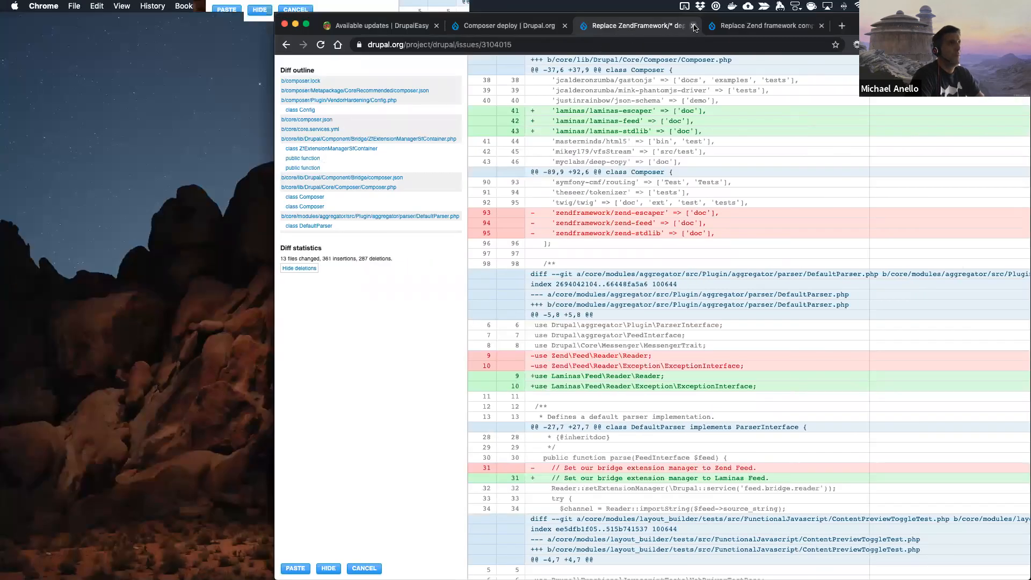
Step: In Chrome, close the ZendFramework replacement patch diff and look over the change record on replacing Zend components with Laminas
left_click(693, 27)
left_click(627, 46)
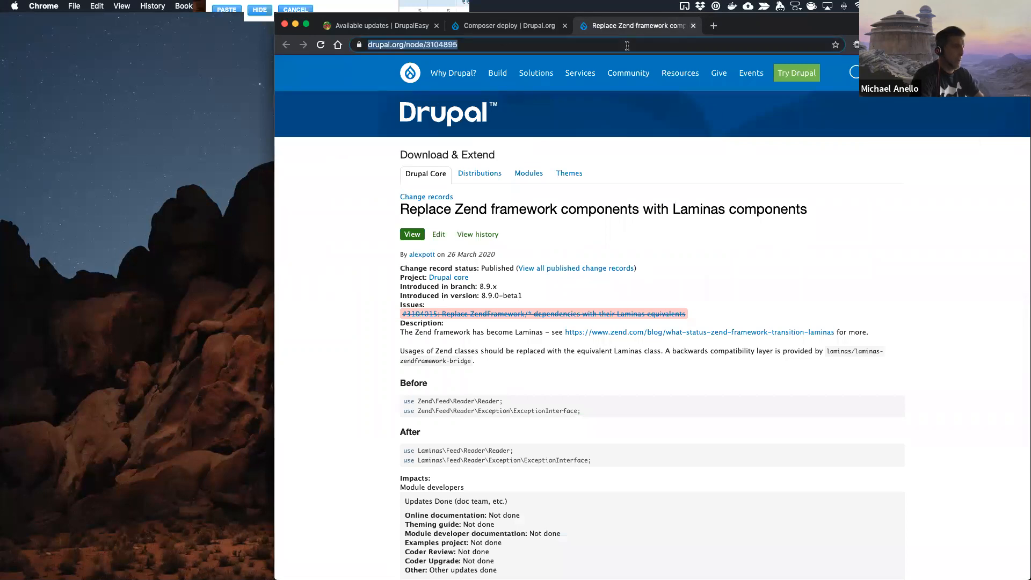
left_click(339, 306)
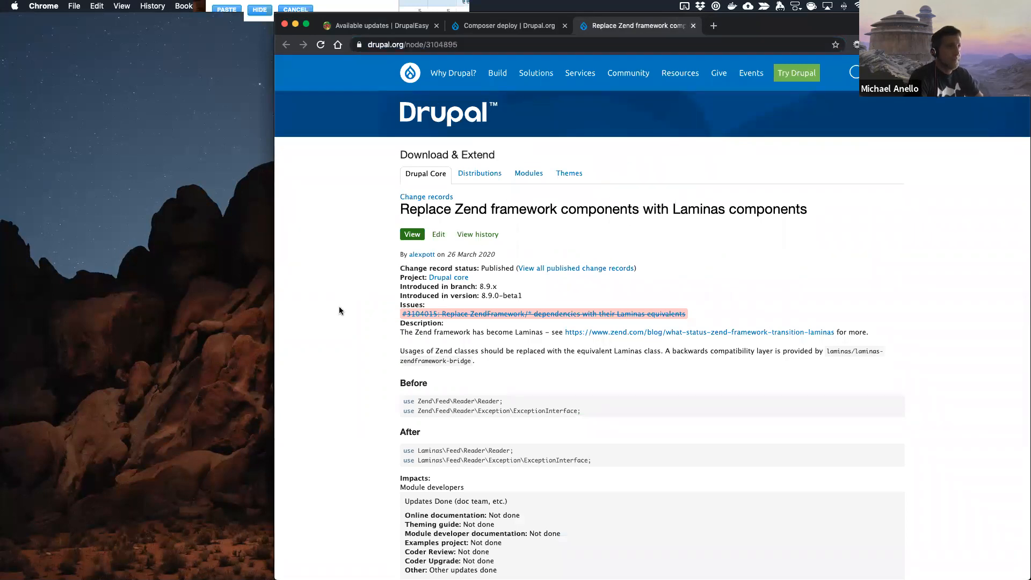
scroll(454, 462, "down", 5)
scroll(445, 447, "up", 5)
scroll(445, 448, "up", 1)
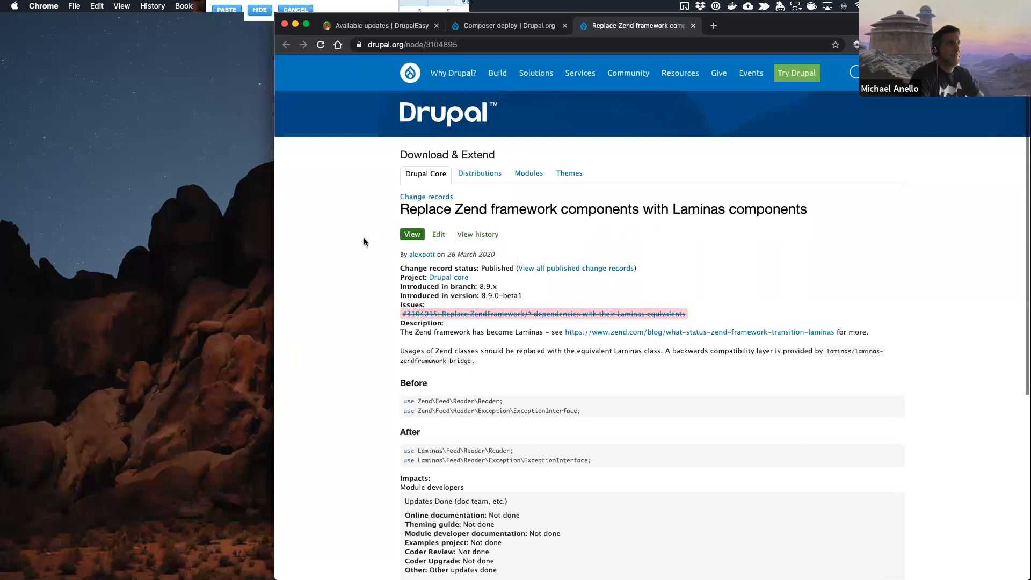
Step: Open the Upgrade Status project page on drupal.org and look over its available downloads
left_click(423, 46)
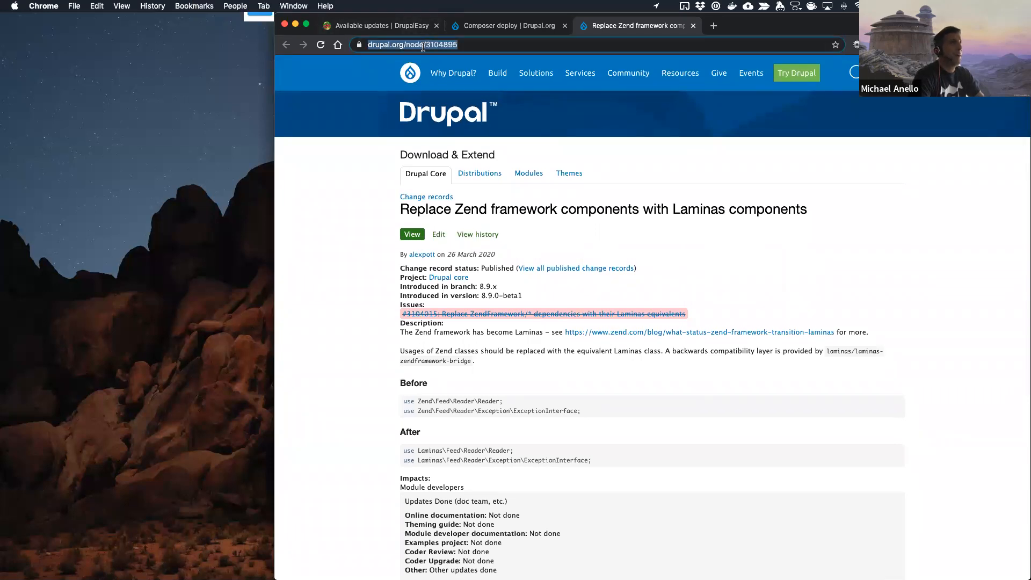
type("https://www.drupal.org/project/")
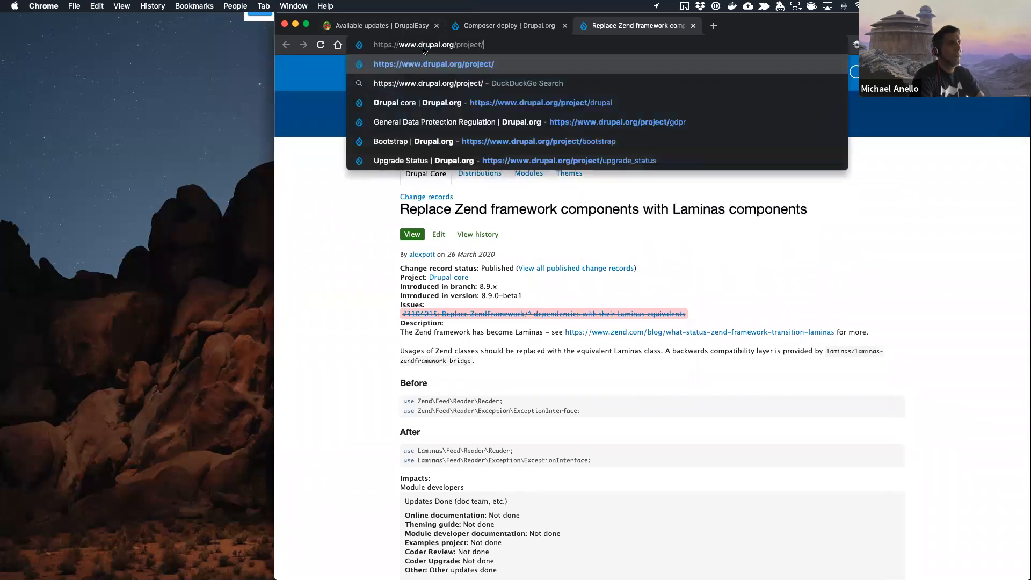
type("upg")
key("Return")
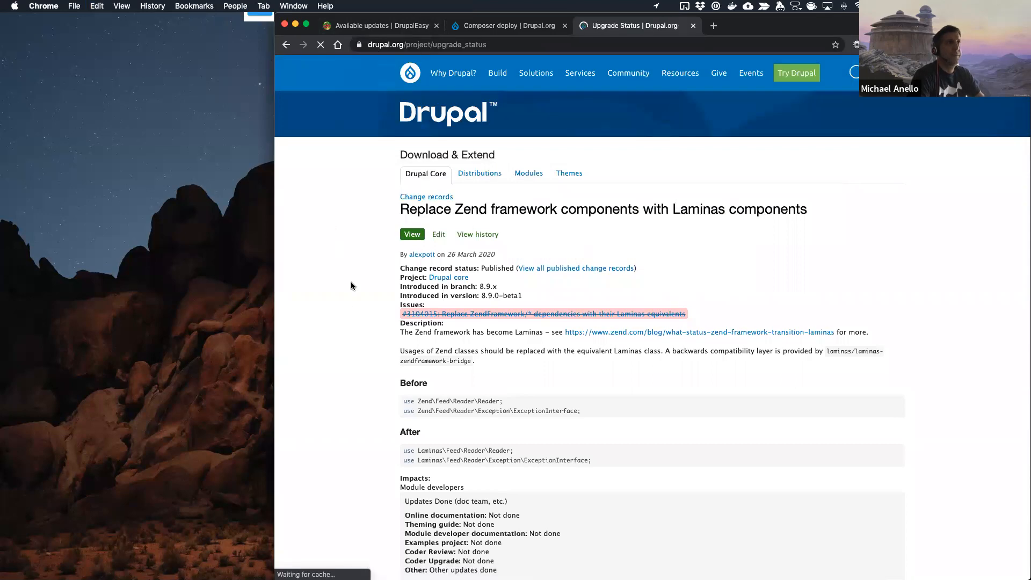
scroll(354, 299, "down", 5)
scroll(354, 303, "down", 20)
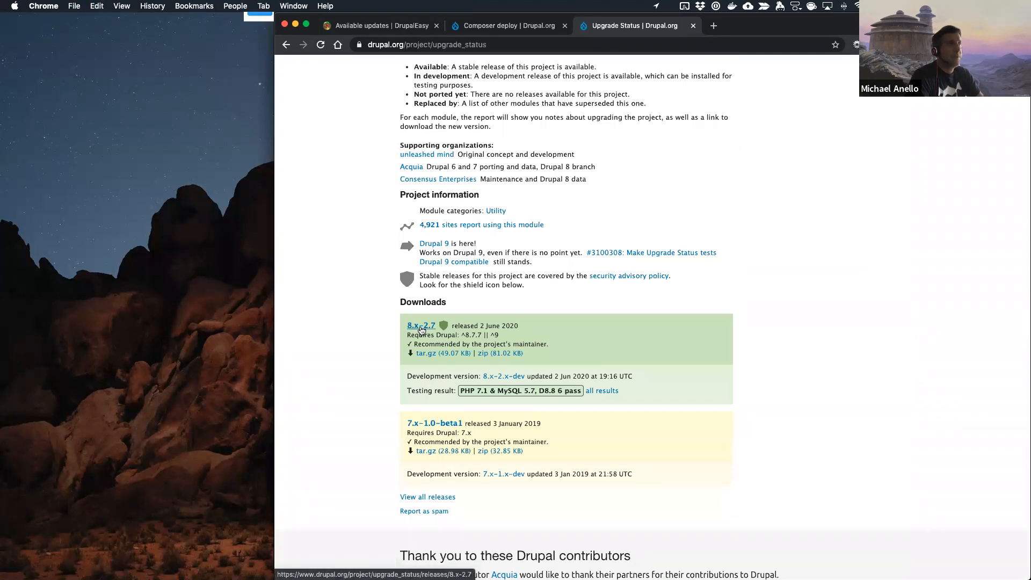
Step: Check the Upgrade Status entry in the site's Available updates report and return to the module's project page
left_click(409, 29)
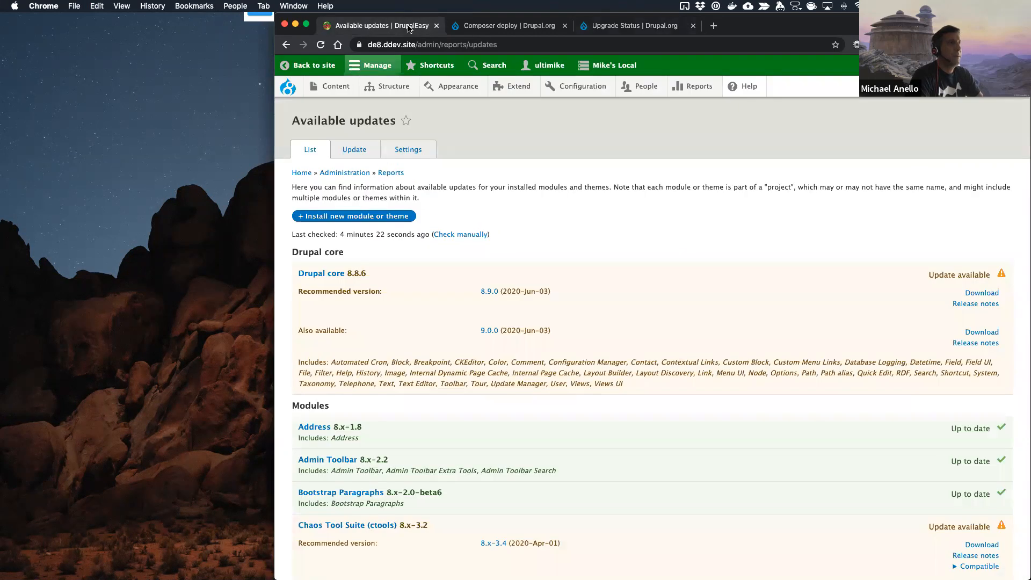
scroll(393, 387, "down", 20)
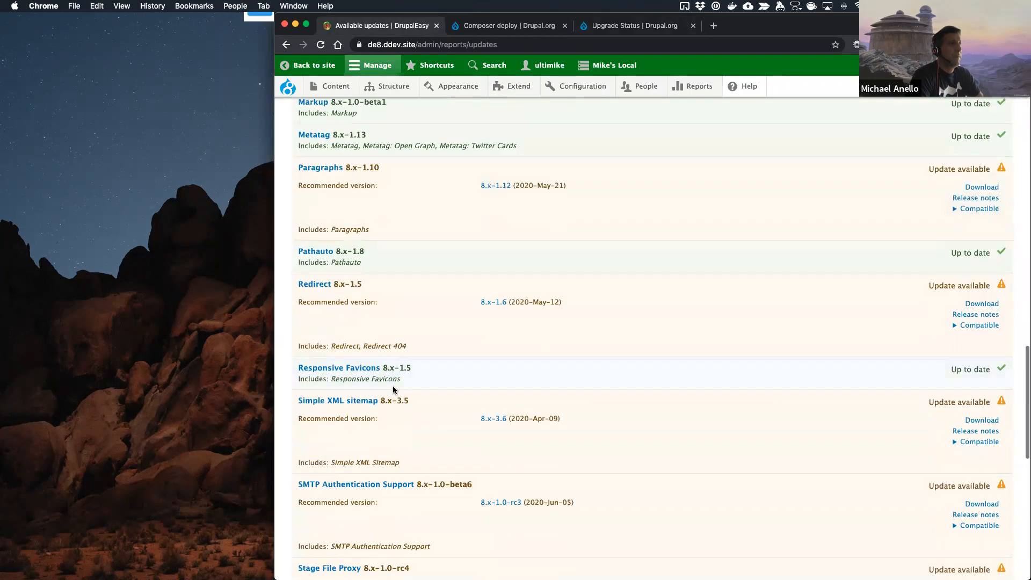
scroll(393, 388, "down", 8)
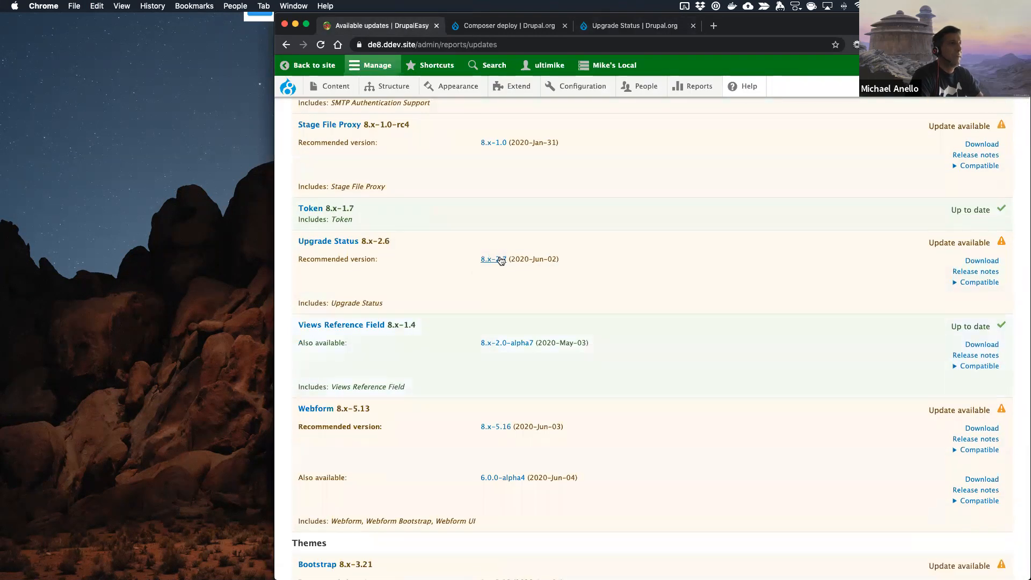
left_click(534, 31)
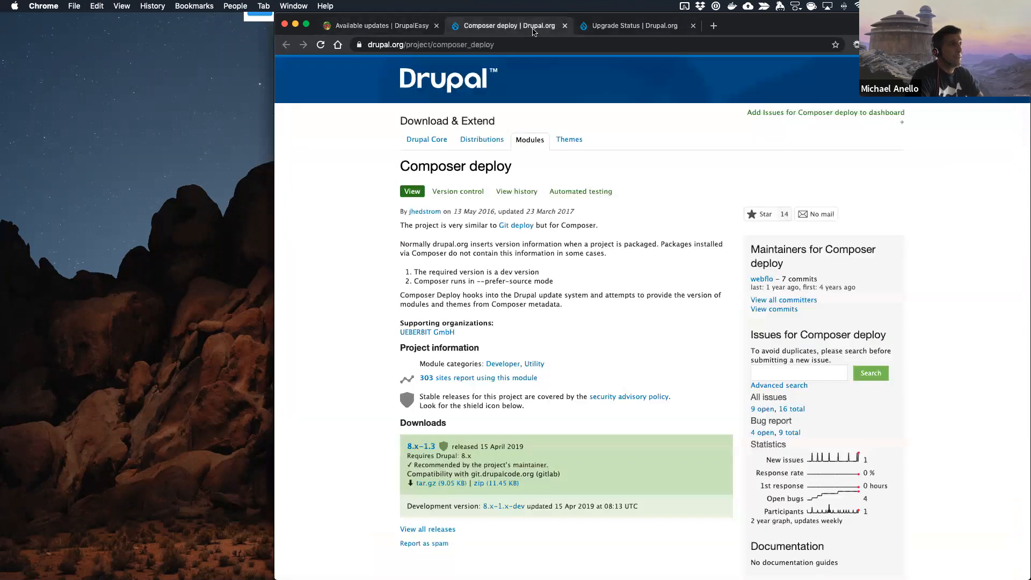
left_click(618, 27)
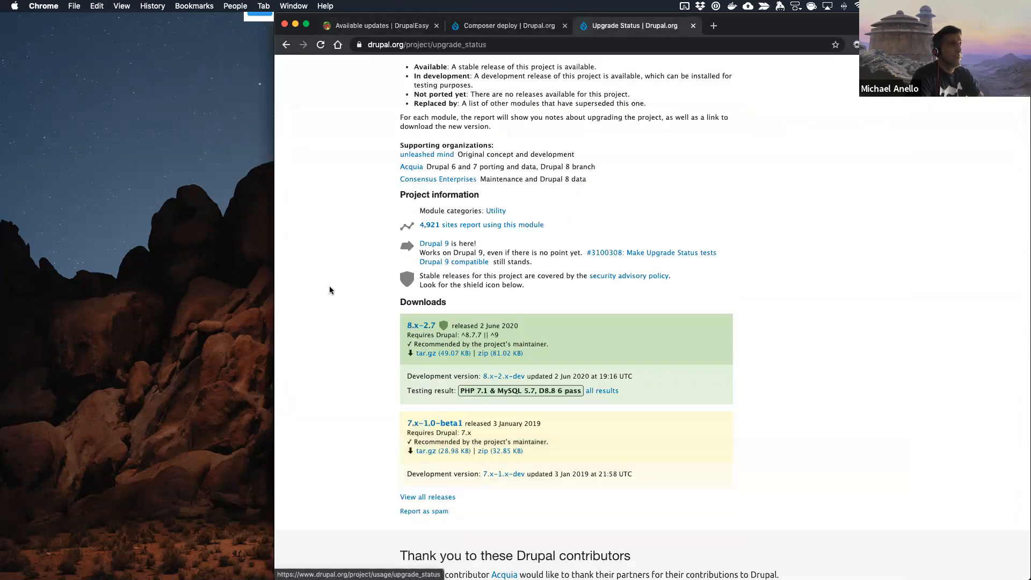
Step: Read the release notes and changelog of Upgrade Status 8.x-2.7, and switch back to PhpStorm
left_click(422, 327)
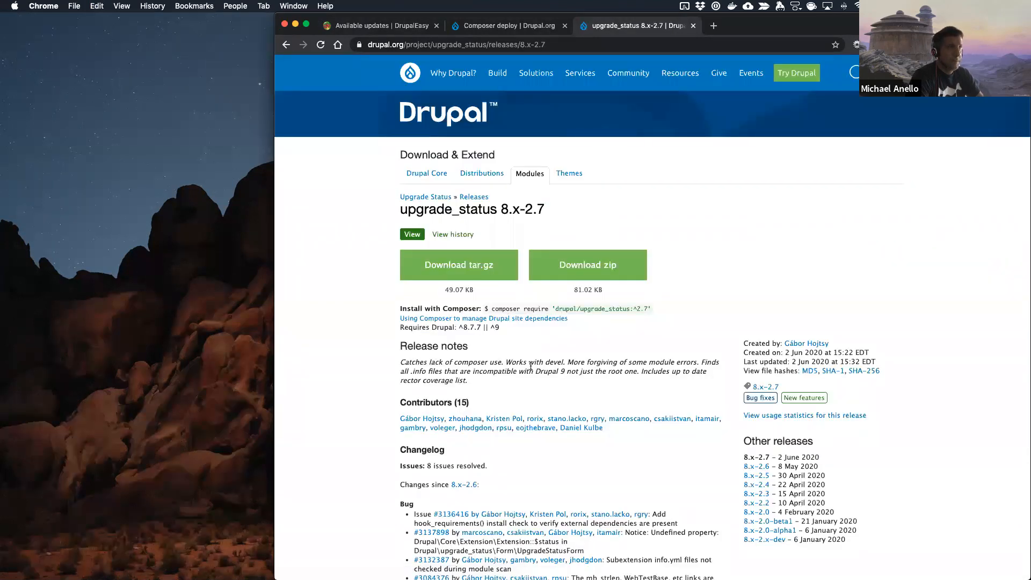
scroll(531, 365, "down", 3)
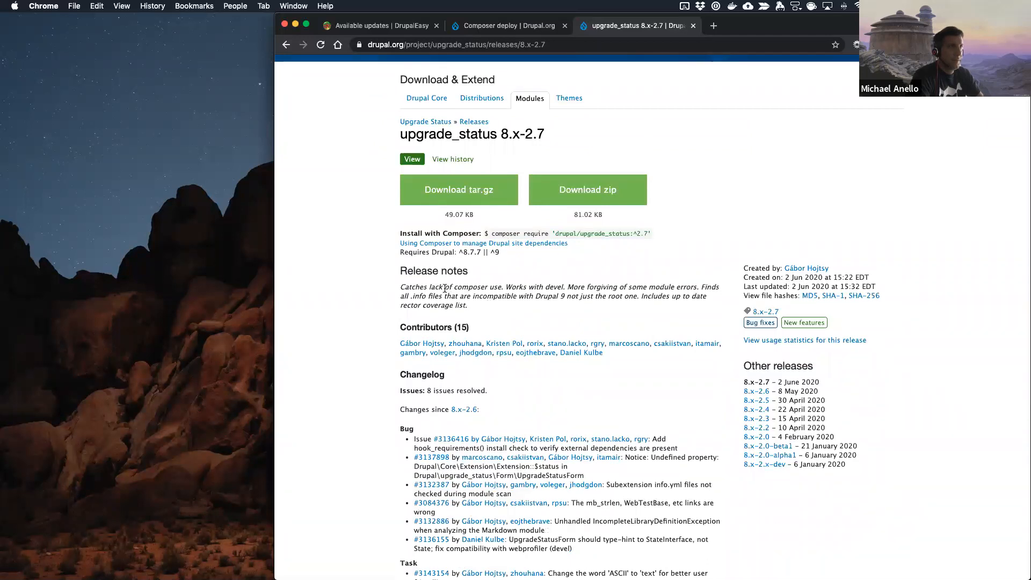
scroll(360, 384, "down", 5)
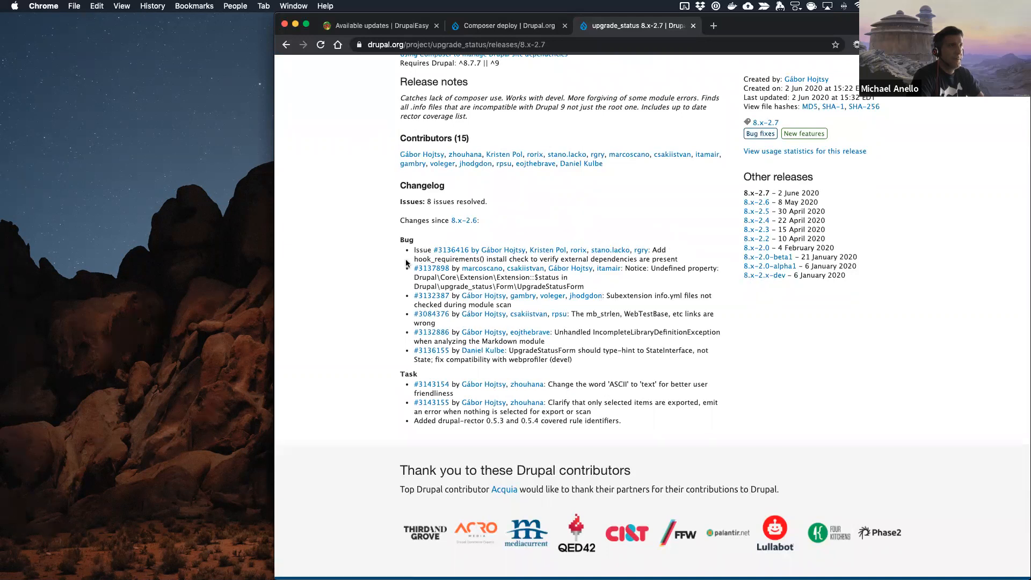
scroll(629, 290, "up", 5)
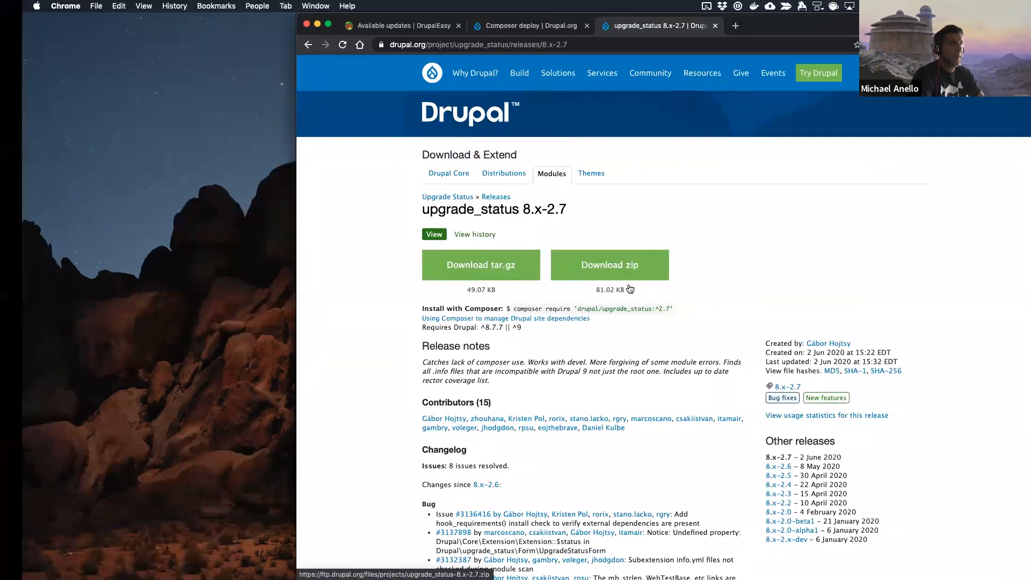
key("ctrl+Right")
type("git")
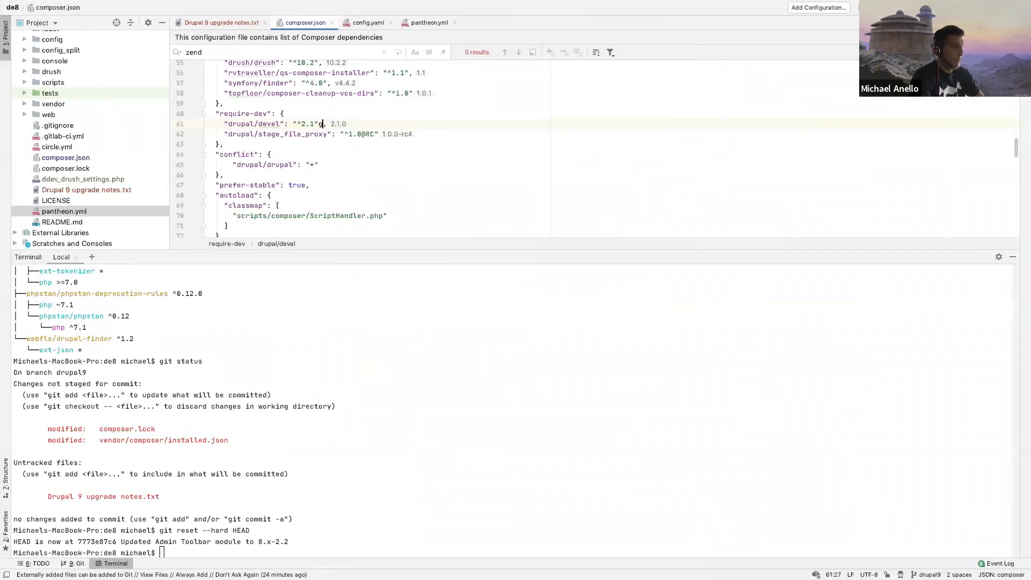
key("BackSpace")
key("BackSpace")
key("BackSpace")
key("BackSpace")
key("BackSpace")
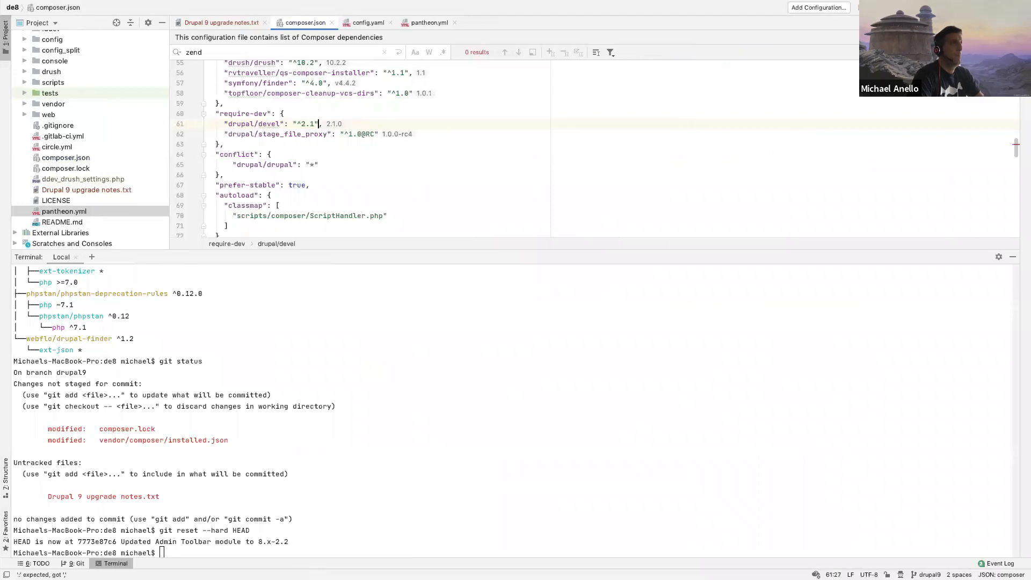
Step: Run git status in the terminal to check the working tree on the drupal9 branch
left_click(372, 422)
type("git status")
key("Return")
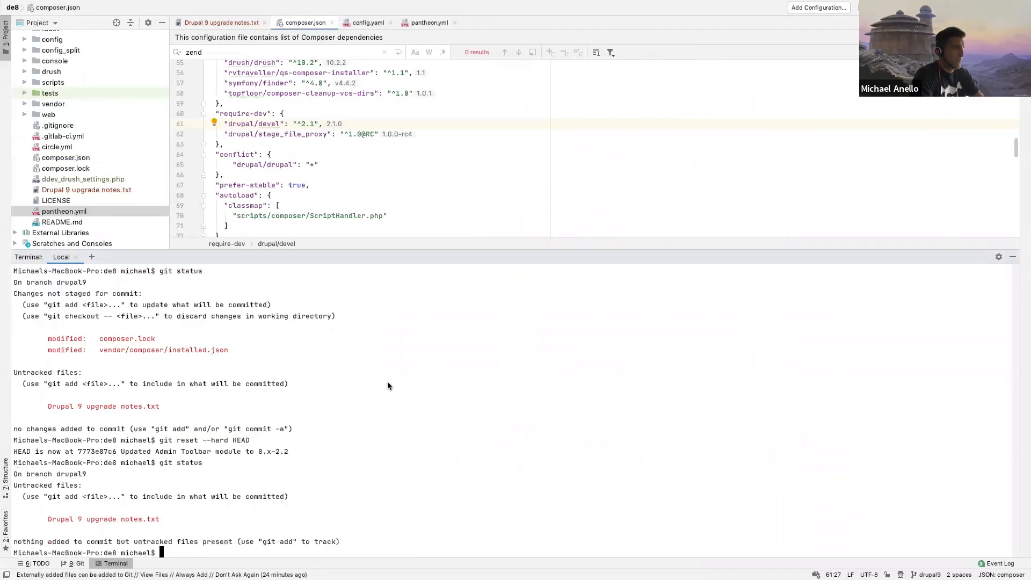
Step: Update the Upgrade Status module with ddev composer update drupal/upgrade_status --with-dependencies
type("ddev composer ")
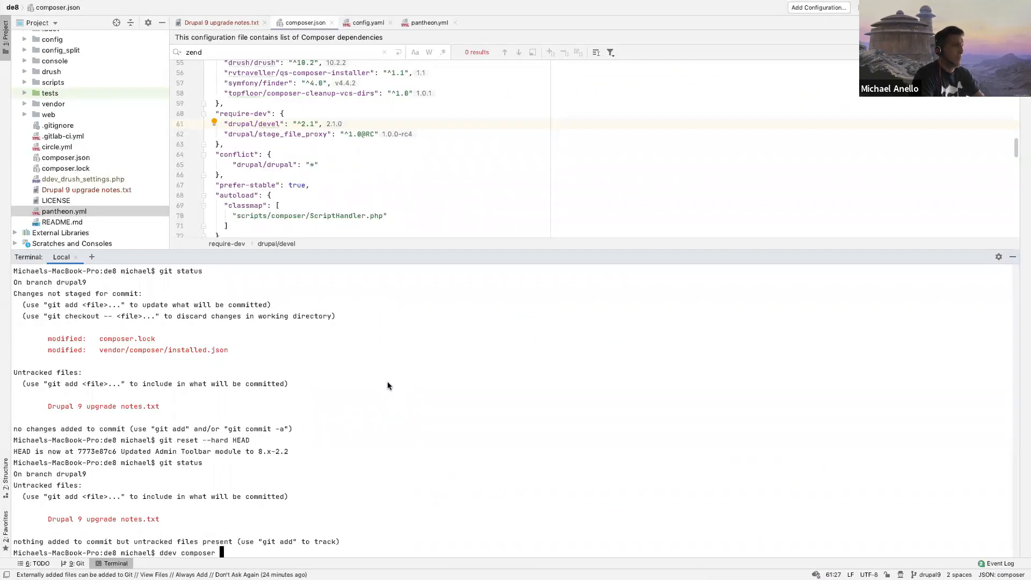
type("update drupal/")
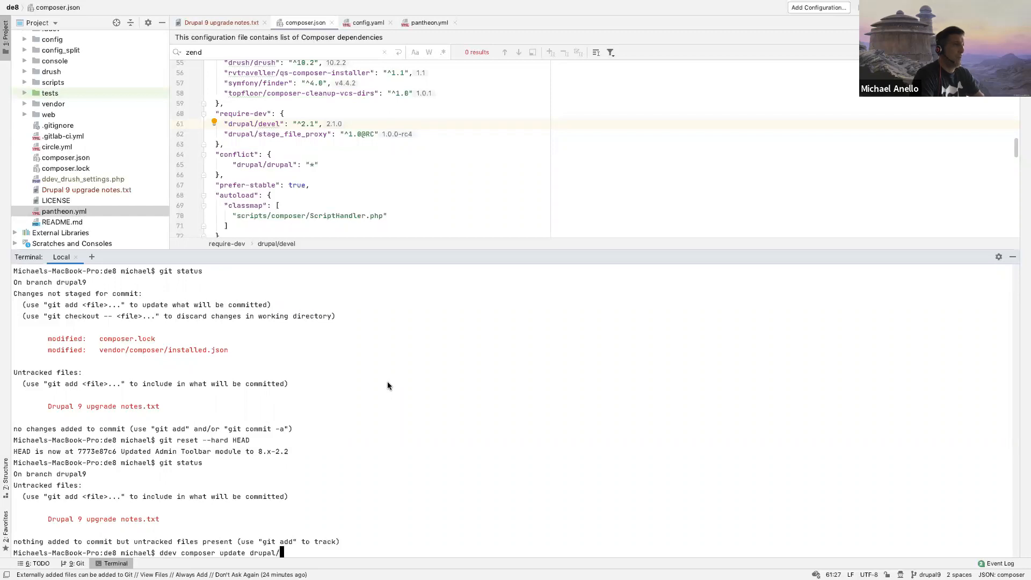
type("upgrade_status --with-dependencies")
key("Return")
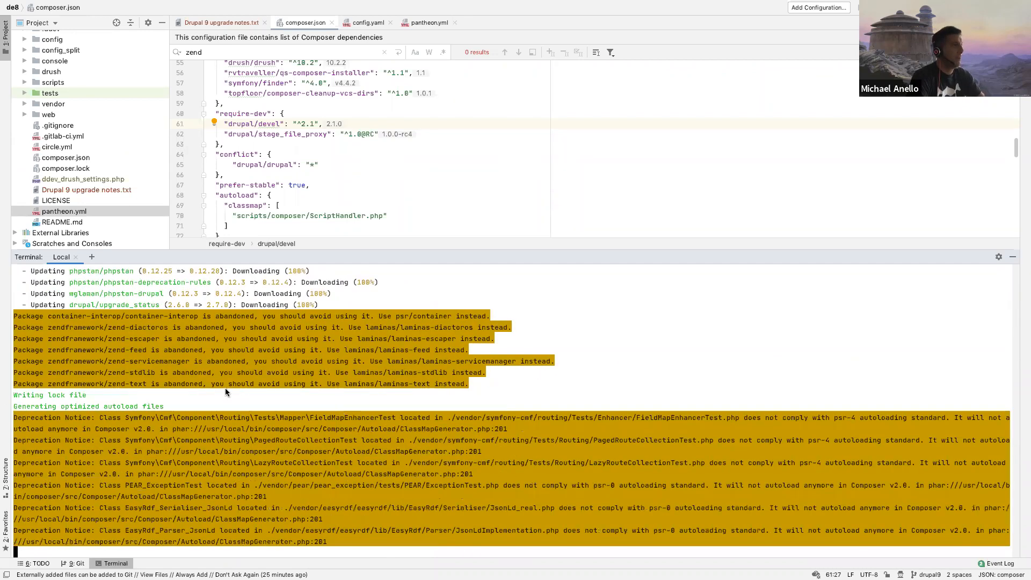
Step: Switch to Chrome and reload the site's Available updates report to check the Upgrade Status version
scroll(145, 369, "up", 3)
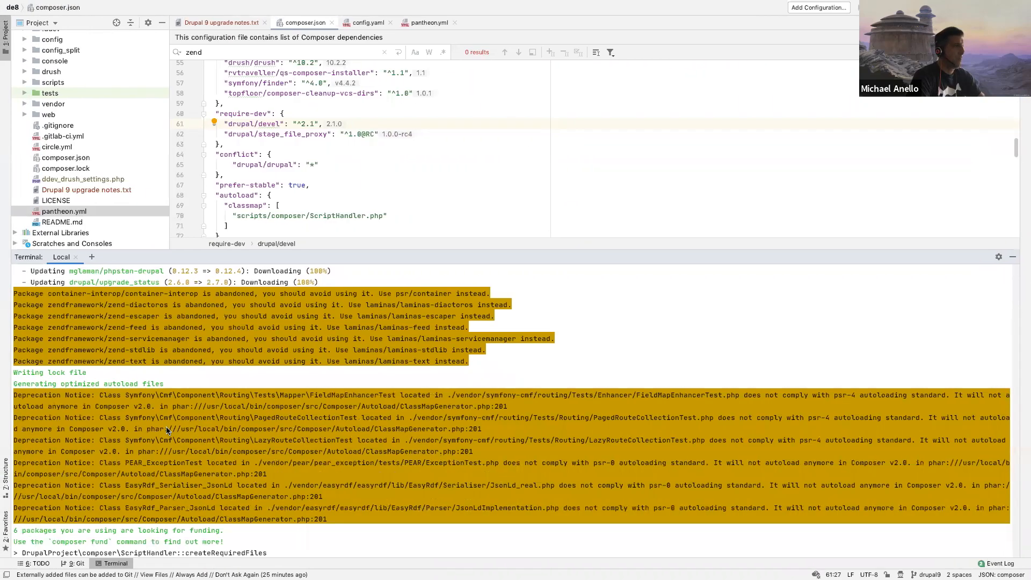
key("ctrl+Left")
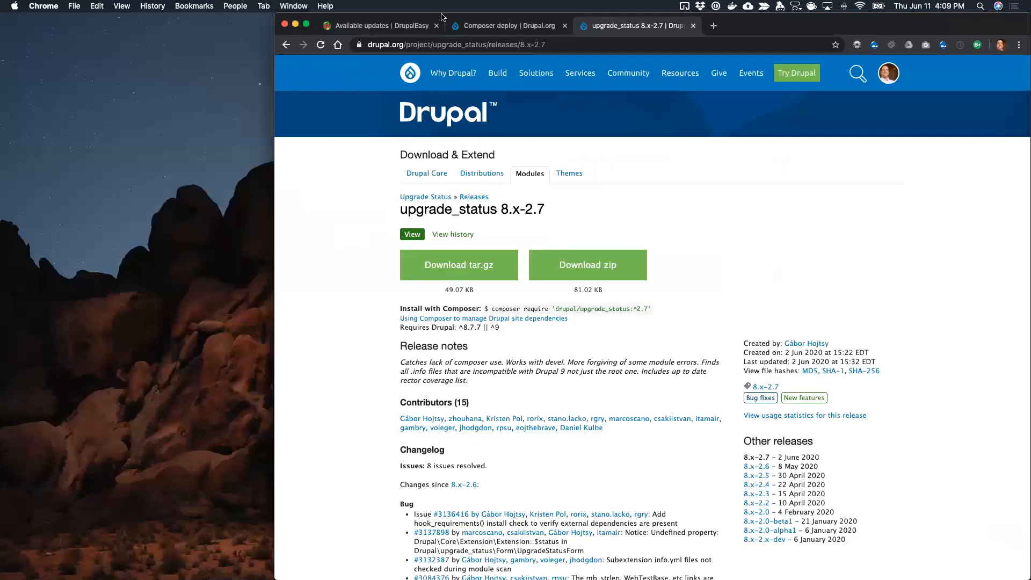
left_click(400, 27)
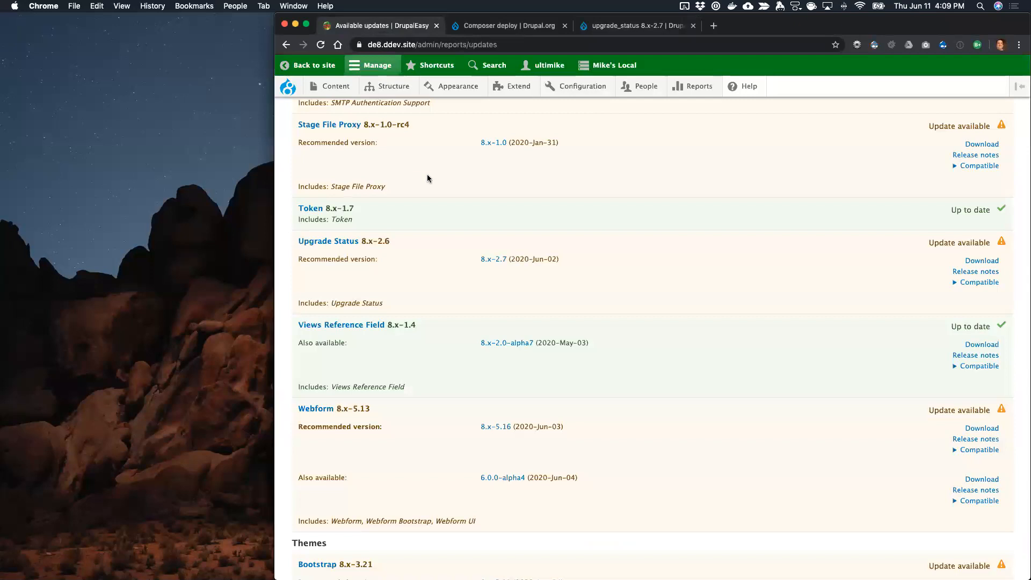
key("super+r")
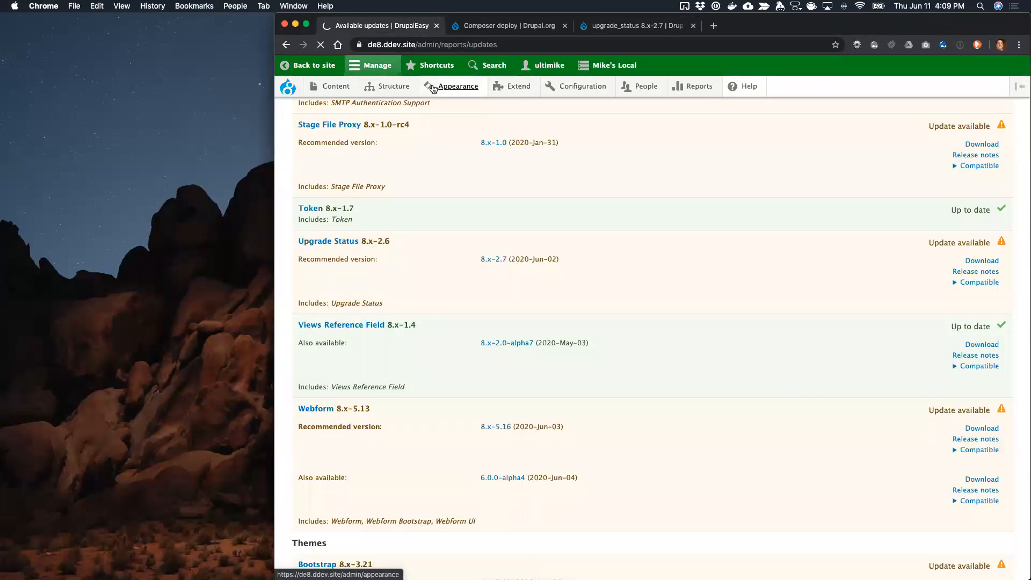
mouse_move(693, 86)
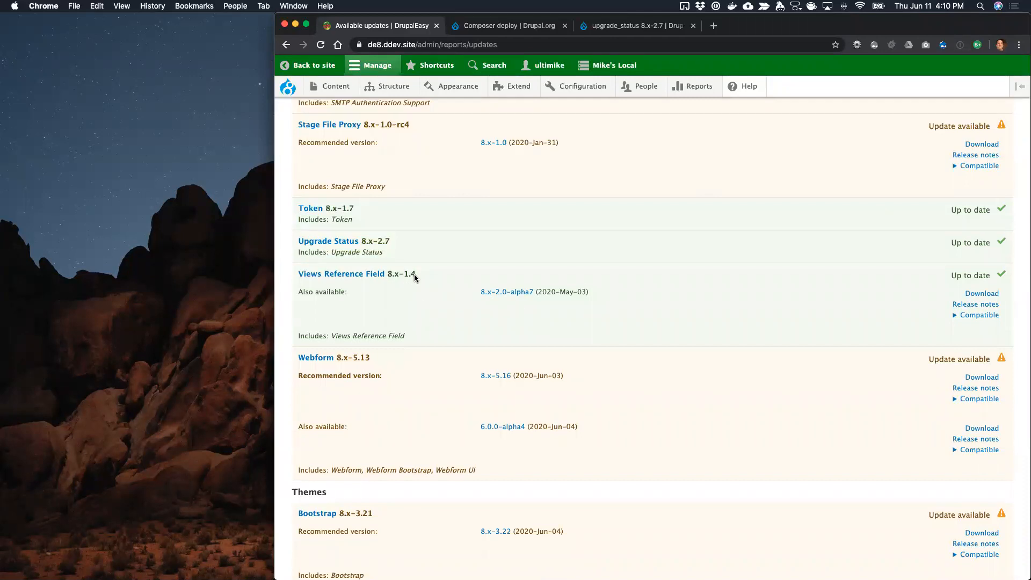
Step: Open the site's Status report in a new tab and review its system information, errors and warnings
left_click(618, 26)
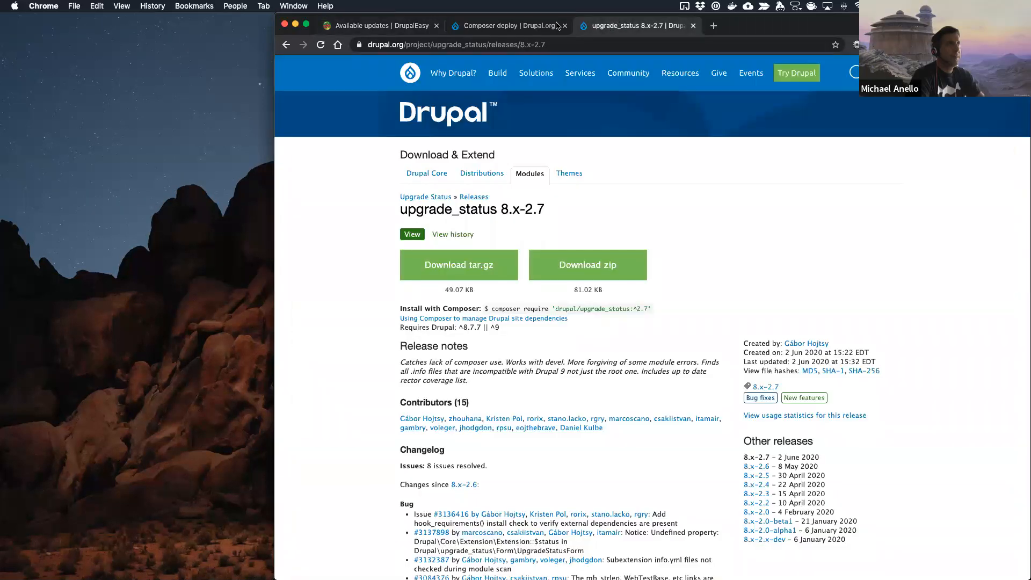
left_click(416, 30)
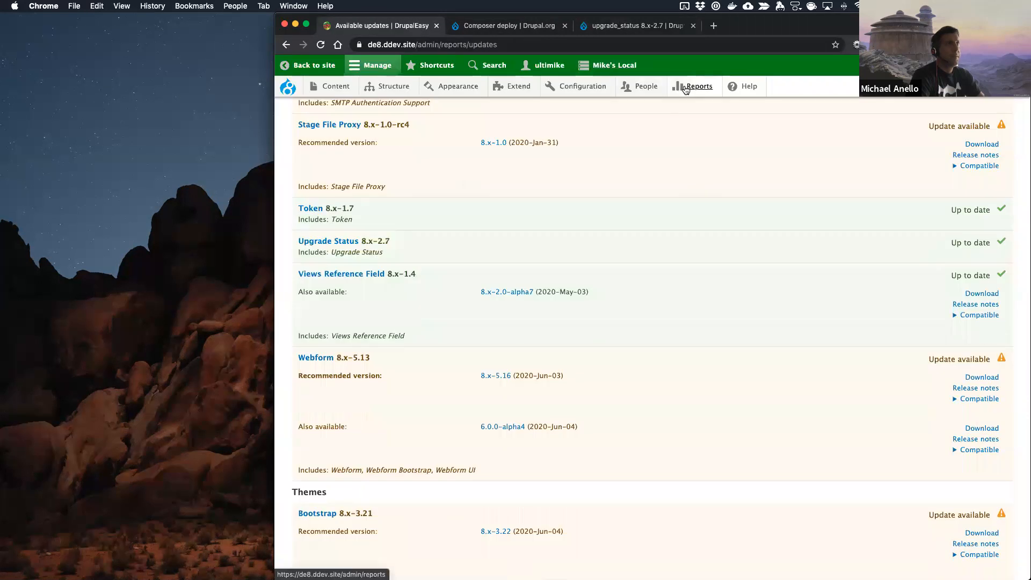
left_click(697, 195, "super")
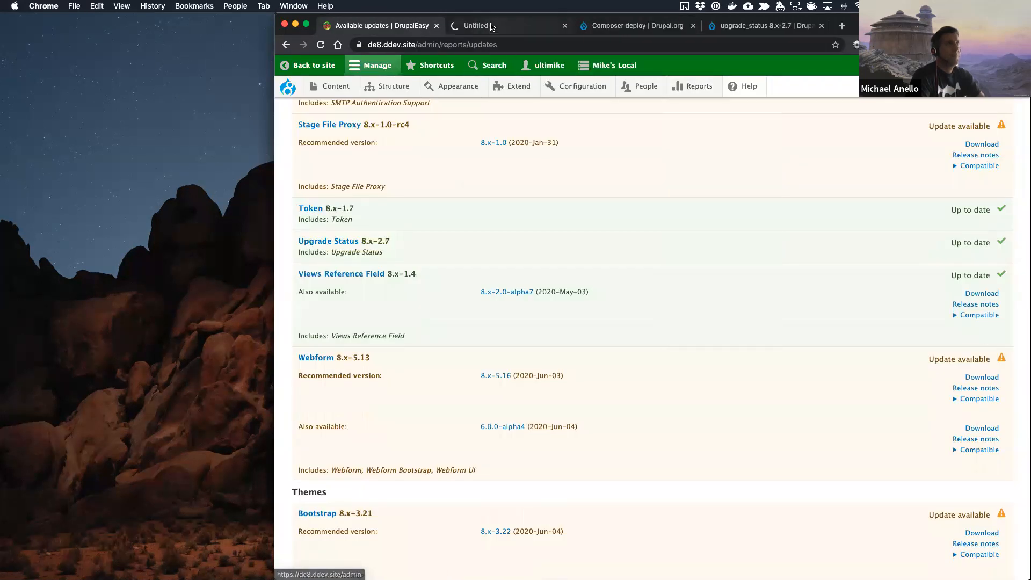
left_click(490, 26)
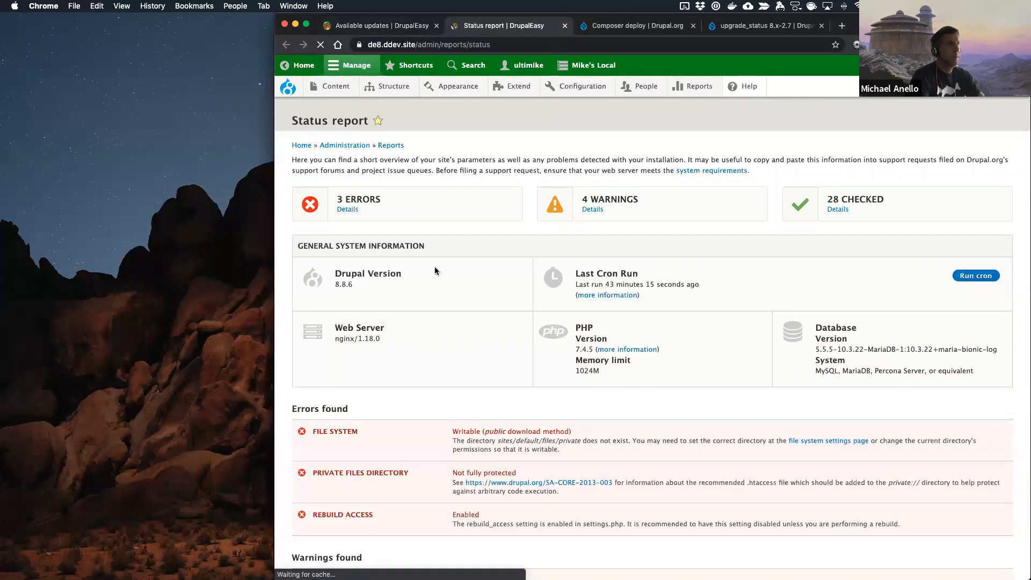
scroll(419, 439, "down", 6)
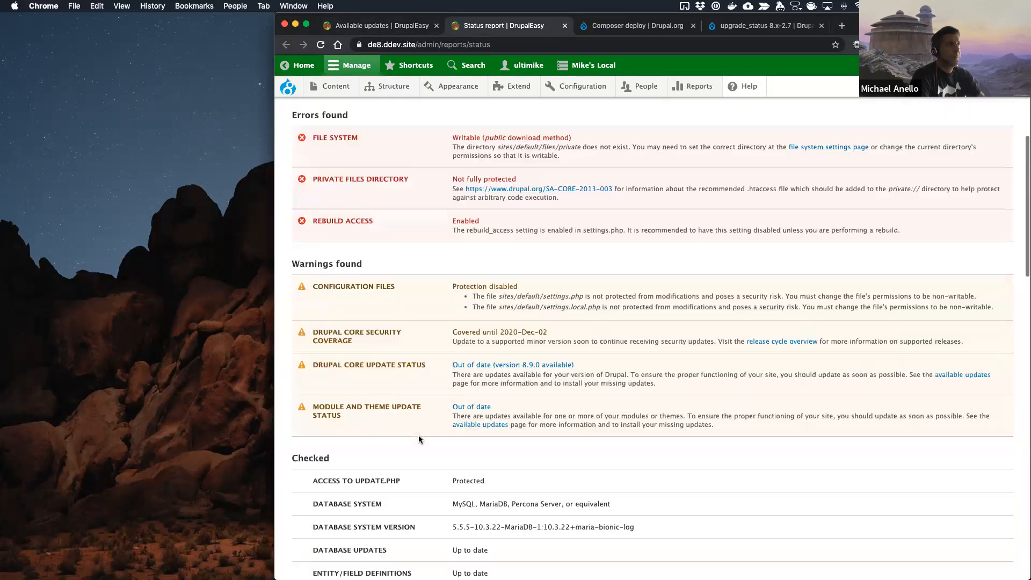
scroll(419, 439, "up", 7)
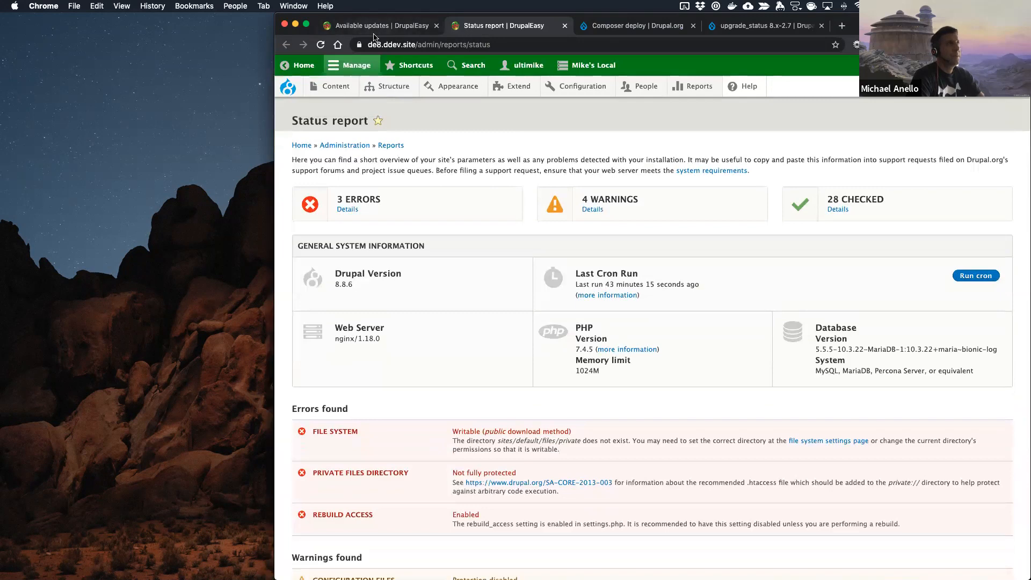
Step: Switch to PhpStorm, set php_version to 7.4 in config.yaml and pantheon.yml, and close both files
key("ctrl+Right")
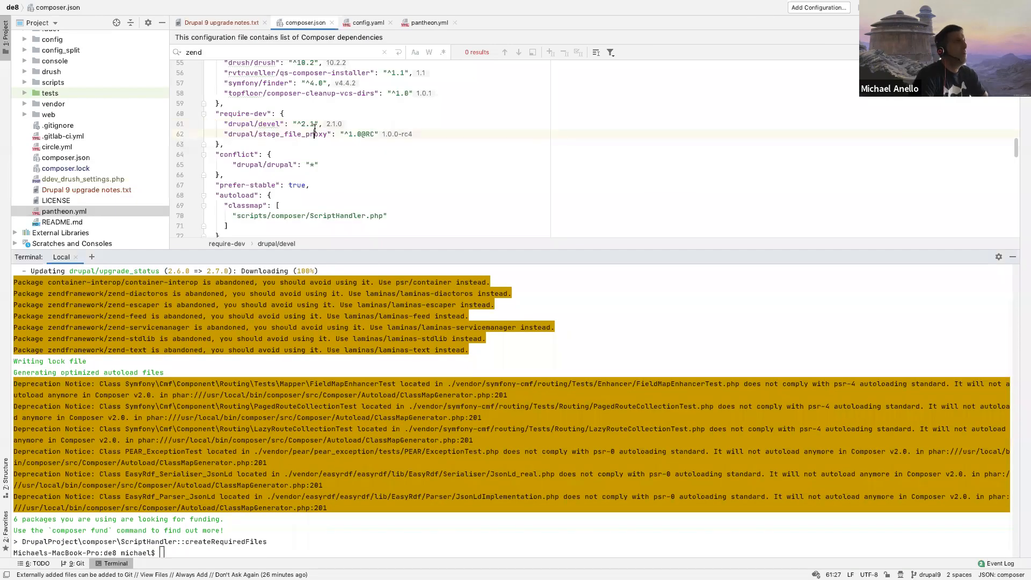
left_click(368, 23)
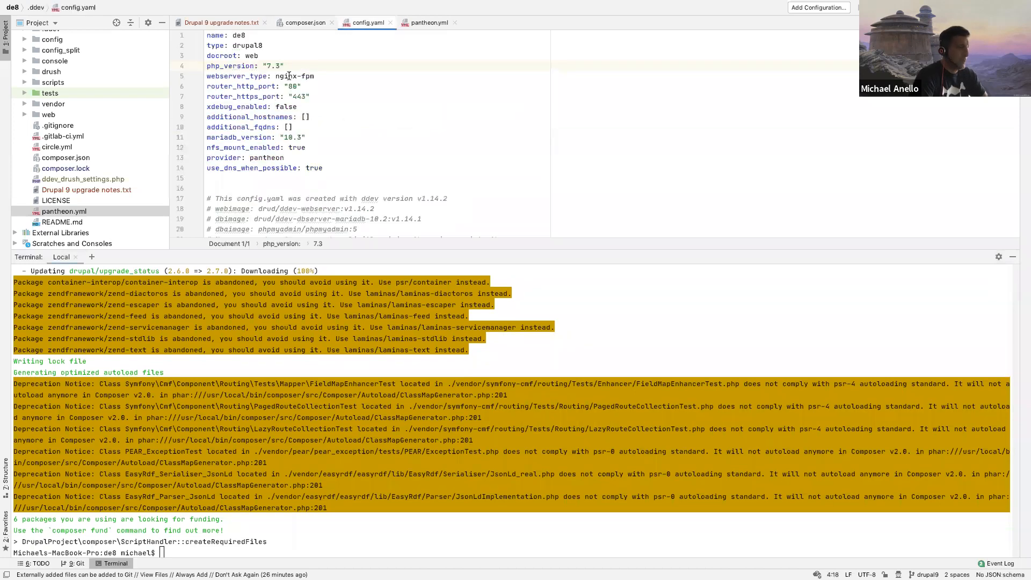
left_click(424, 22)
left_click(287, 59)
key("BackSpace")
type("4")
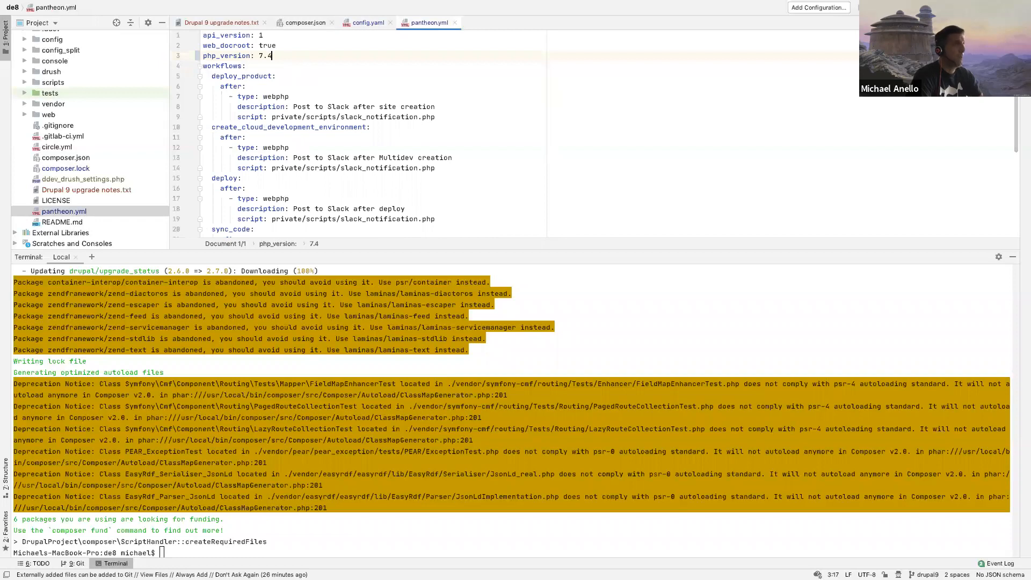
key("super+w")
key("super+w")
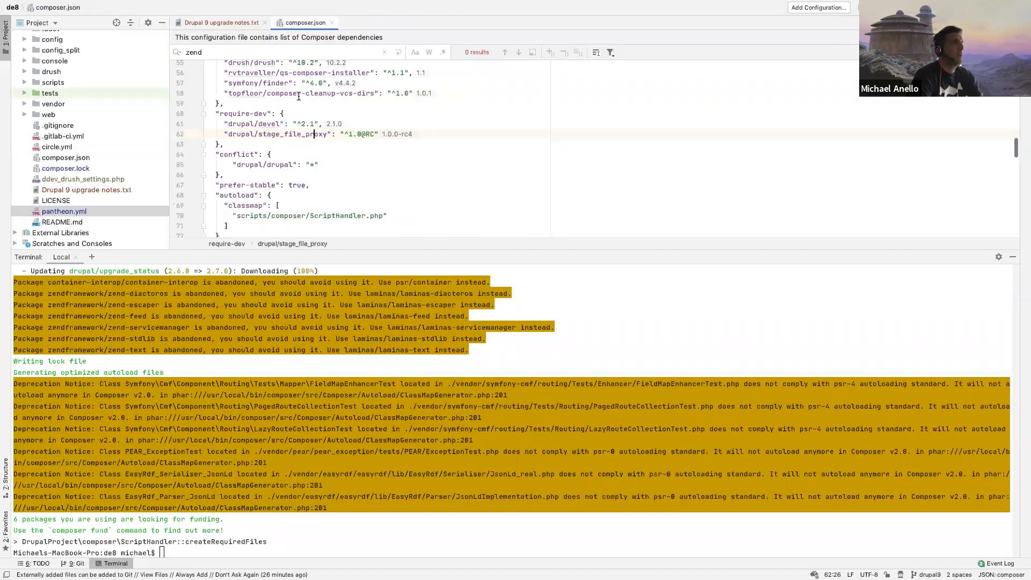
Step: Check the changed files with git status and stage web/modules/contrib/upgrade_status/
left_click(266, 455)
type("git status")
key("Return")
type("git add web/modules/")
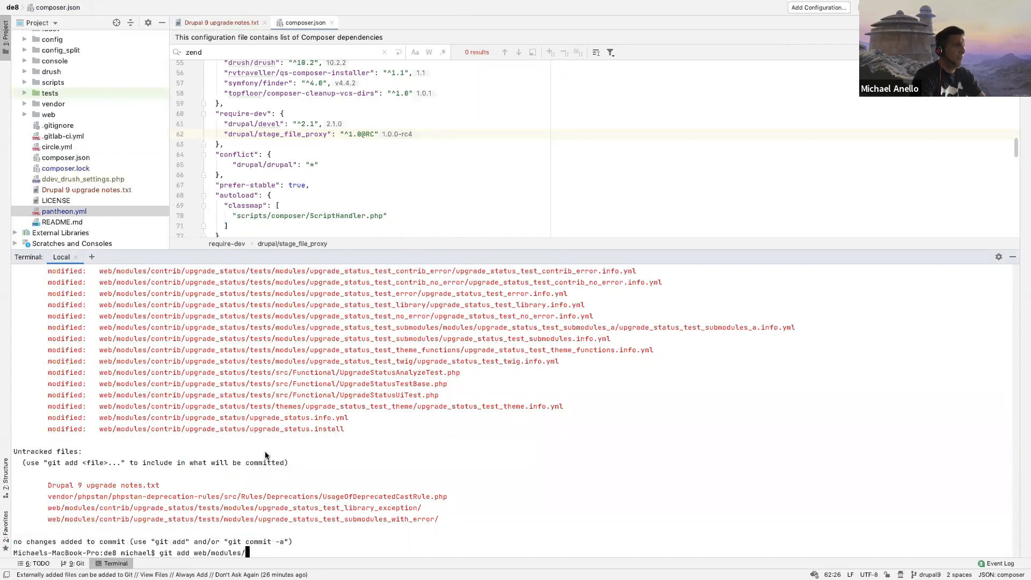
type("contrib/upg")
key("Tab")
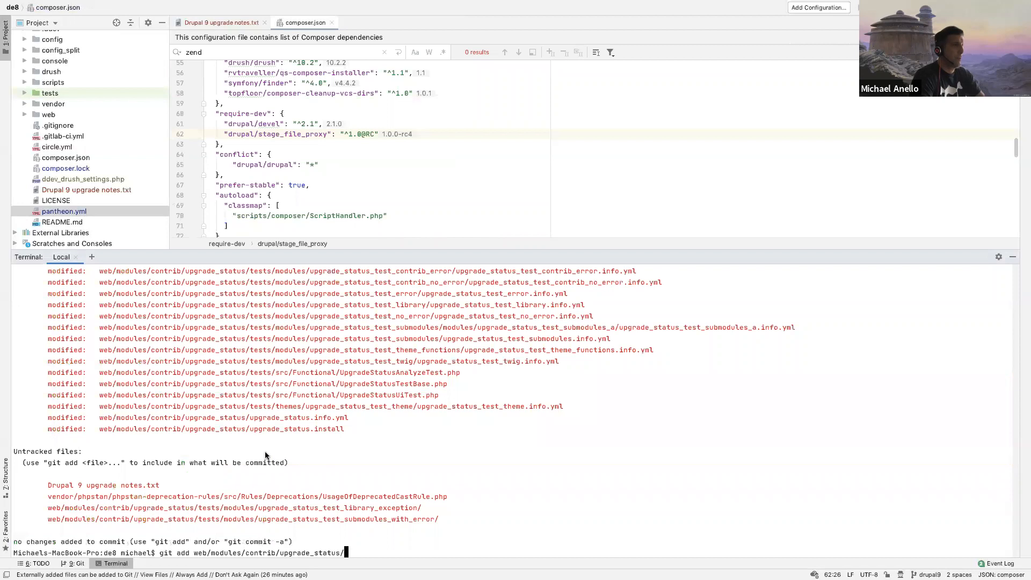
key("Return")
Step: Stage vendor/, .ddev/config.yaml and pantheon.yml with separate git add commands
type("git add ven")
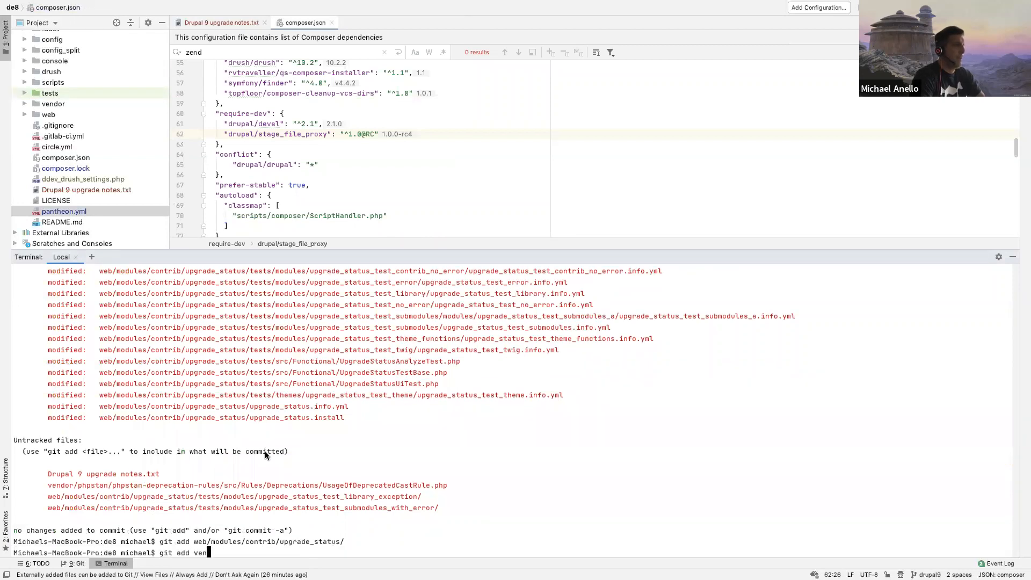
key("Tab")
key("Return")
type("git a")
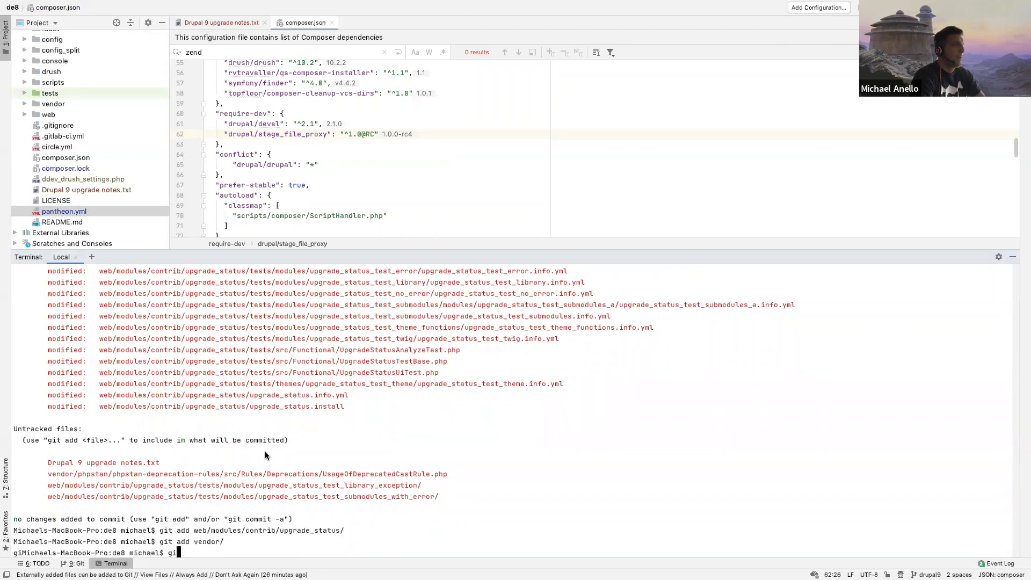
type("dd .ddev/config.yaml")
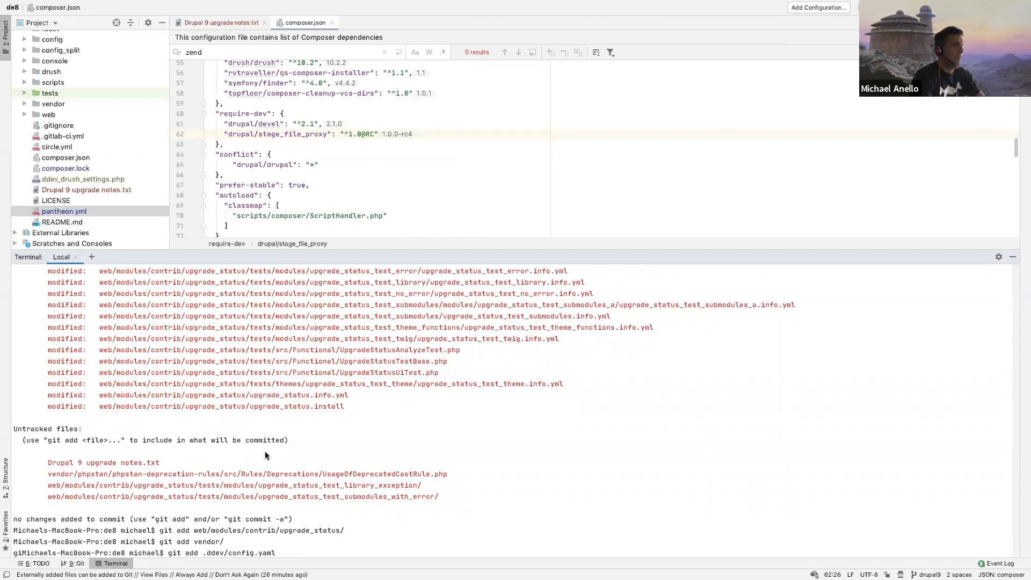
key("Return")
type("git add pantheon.yml")
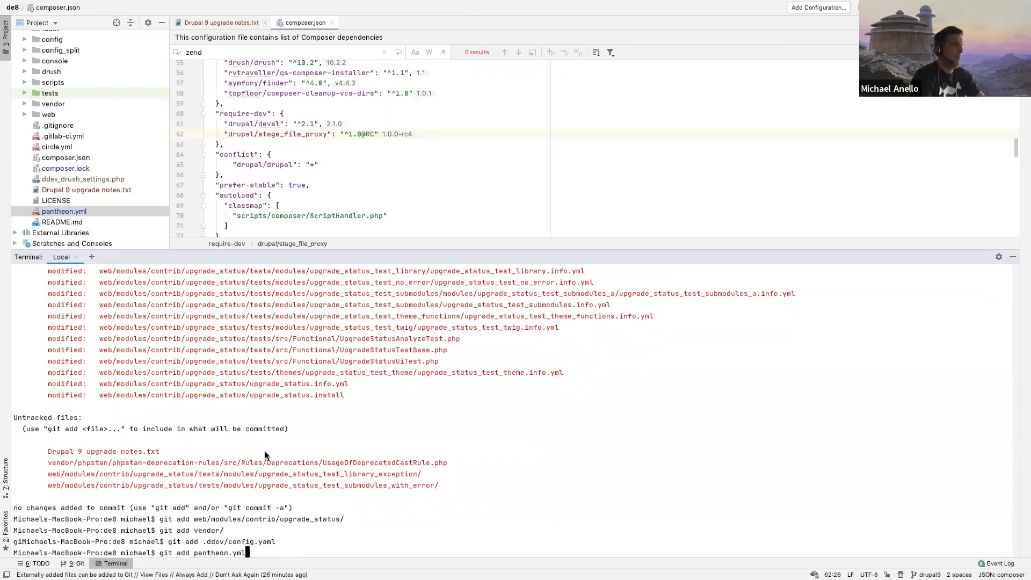
key("Return")
Step: Check git status for remaining unstaged changes and stage composer.lock
type("git status")
key("Return")
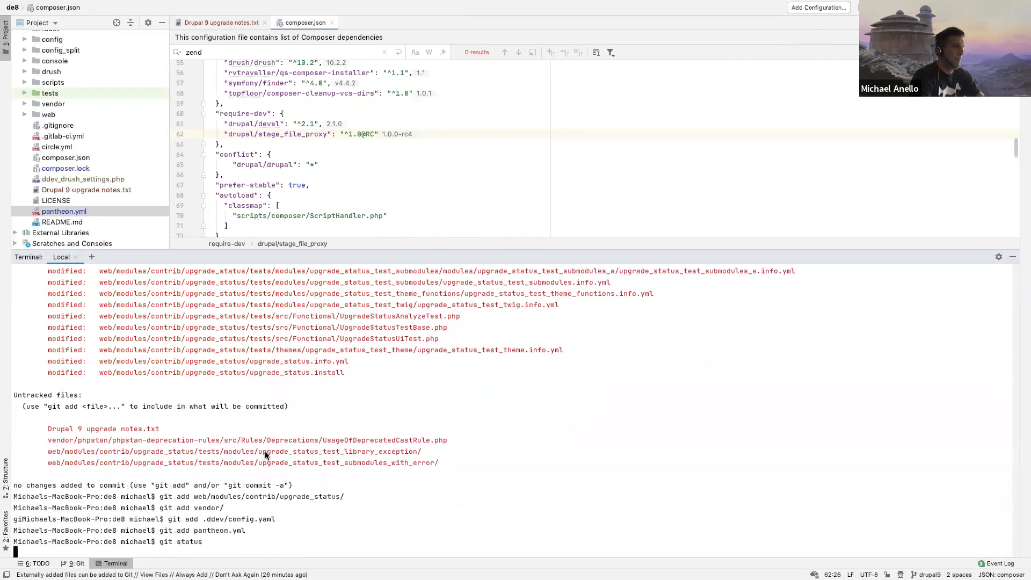
type("git add composer.lock")
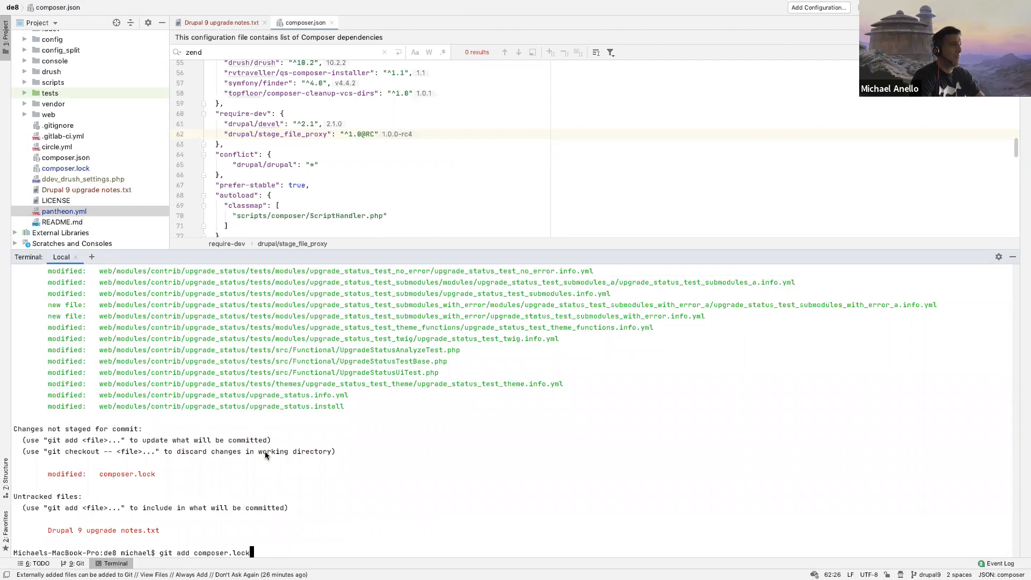
key("Return")
Step: Commit the staged changes with the message 'Updated Upgrade Status module and PHP to 7.4' and check the working tree with git status
type("git commit -m 'Upda")
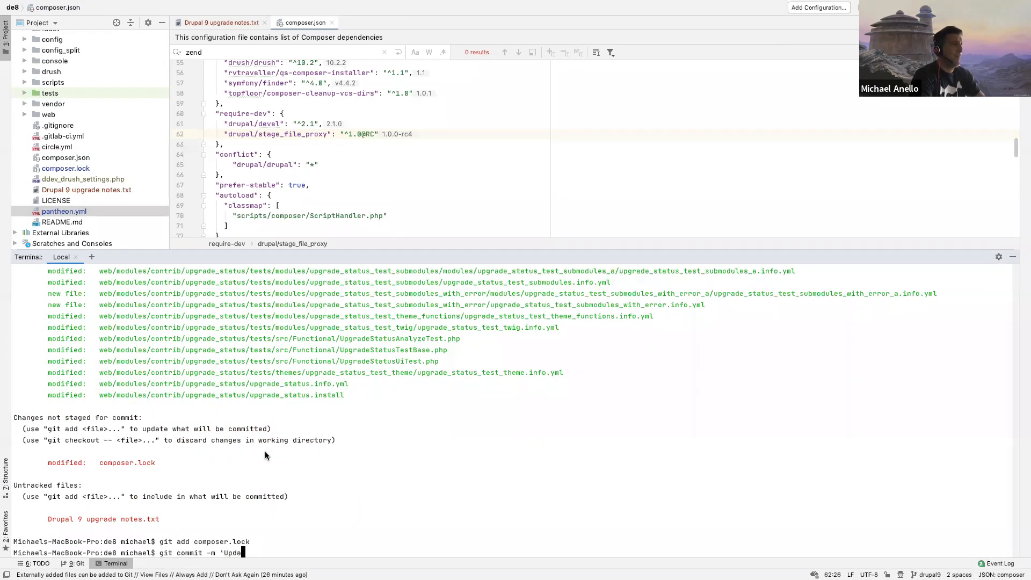
type("ted Upgrade Status moudule and")
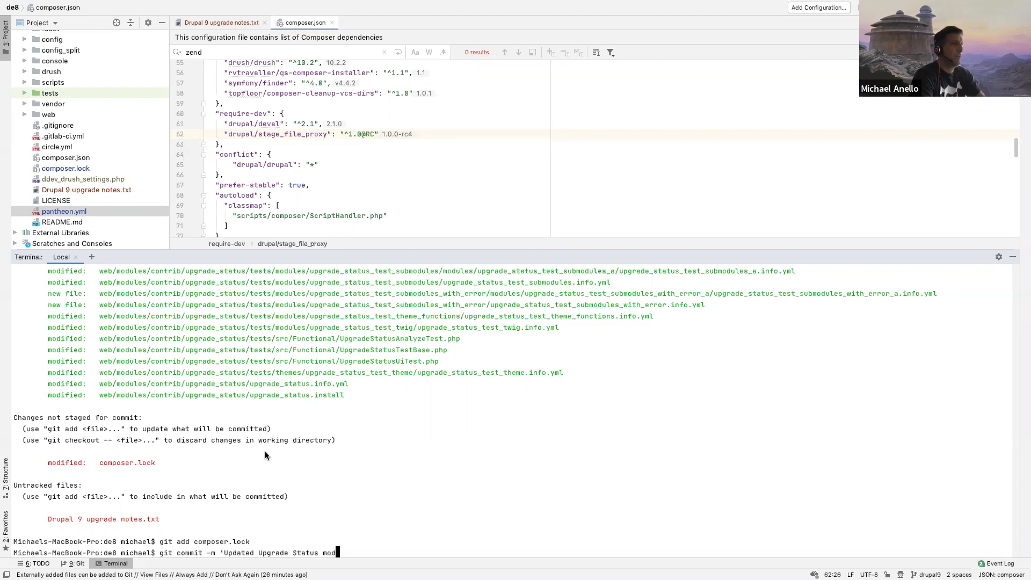
type("to 7.4'")
key("Return")
type("gi")
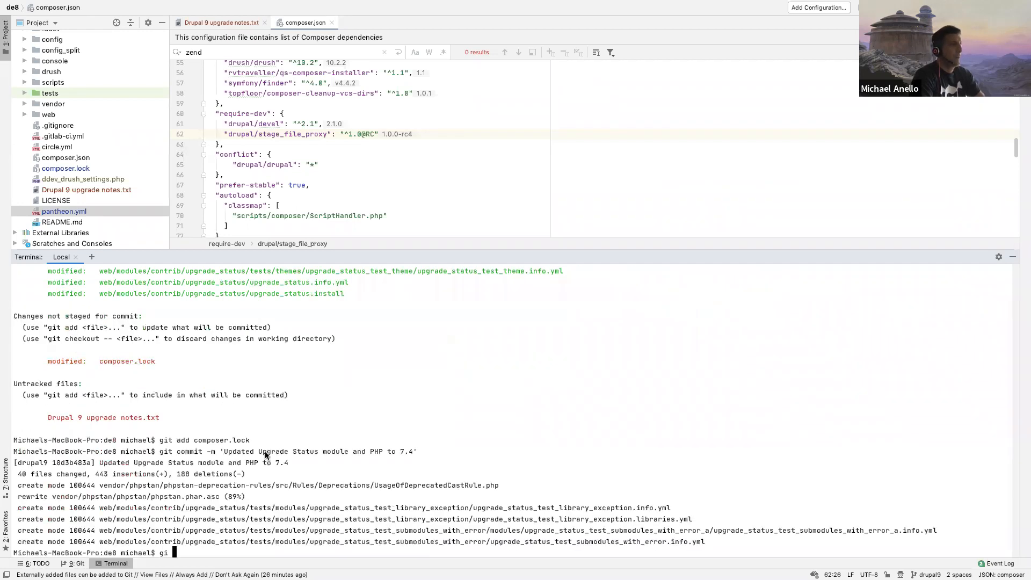
type("t status")
key("Return")
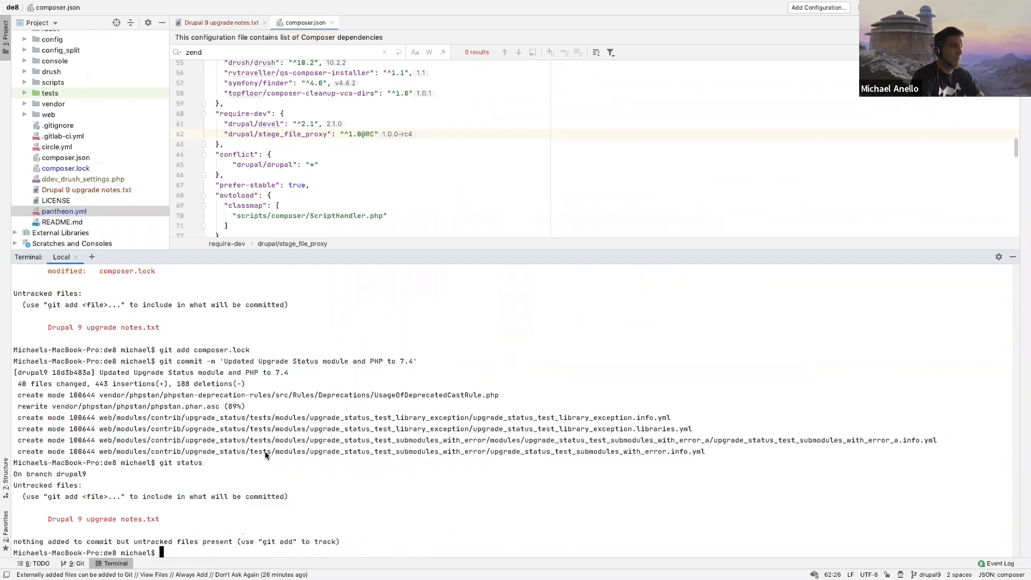
Step: Rerun ddev composer update drupal/core-recommended --with-dependencies from the command history
key("Up")
key("Up")
key("Up")
key("Up")
key("Up")
key("Up")
key("Up")
key("Up")
key("Up")
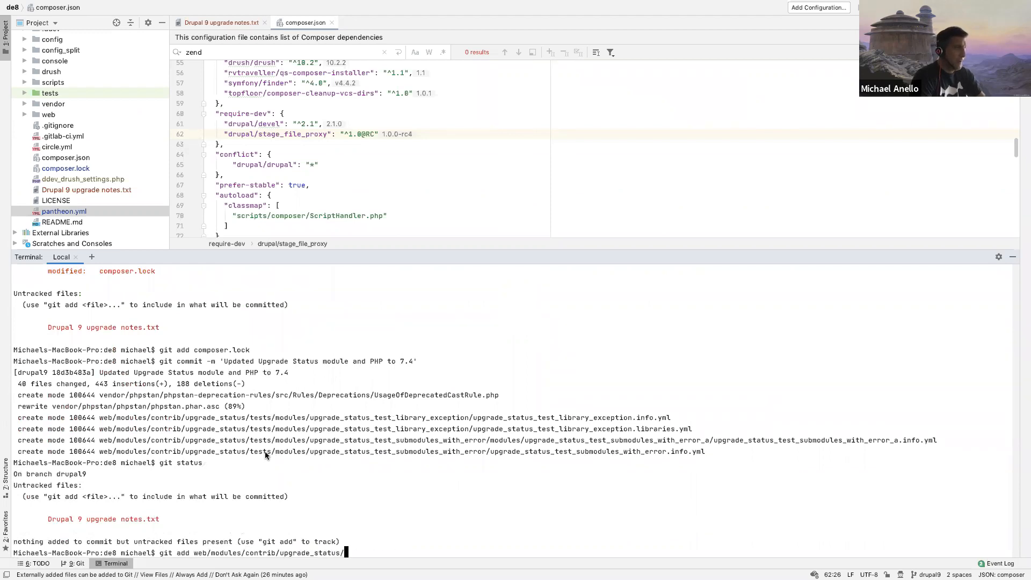
key("Up")
key("Up")
key("Up")
key("Up")
key("Up")
key("Up")
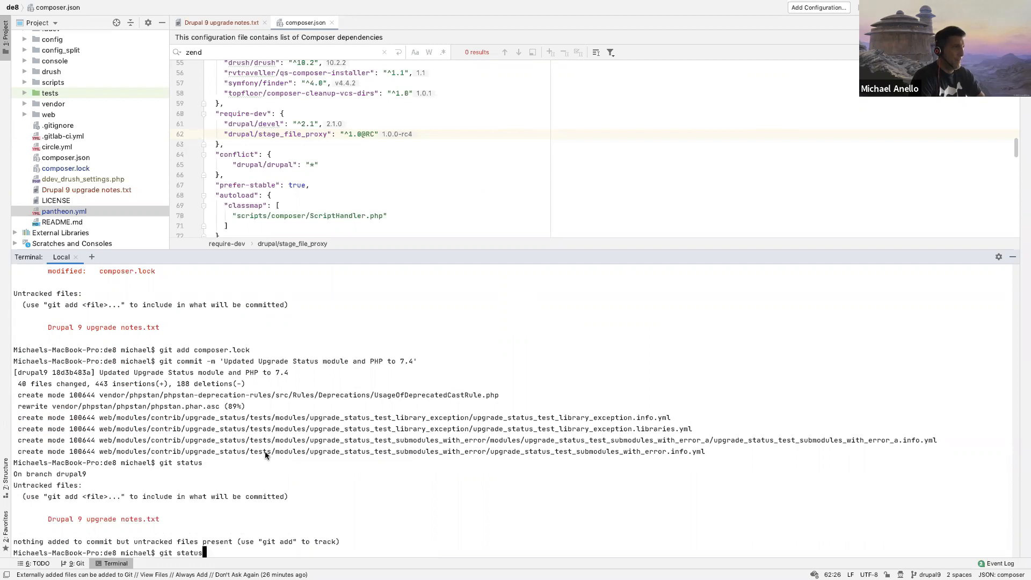
key("Up")
key("Up")
key("Up")
key("Up")
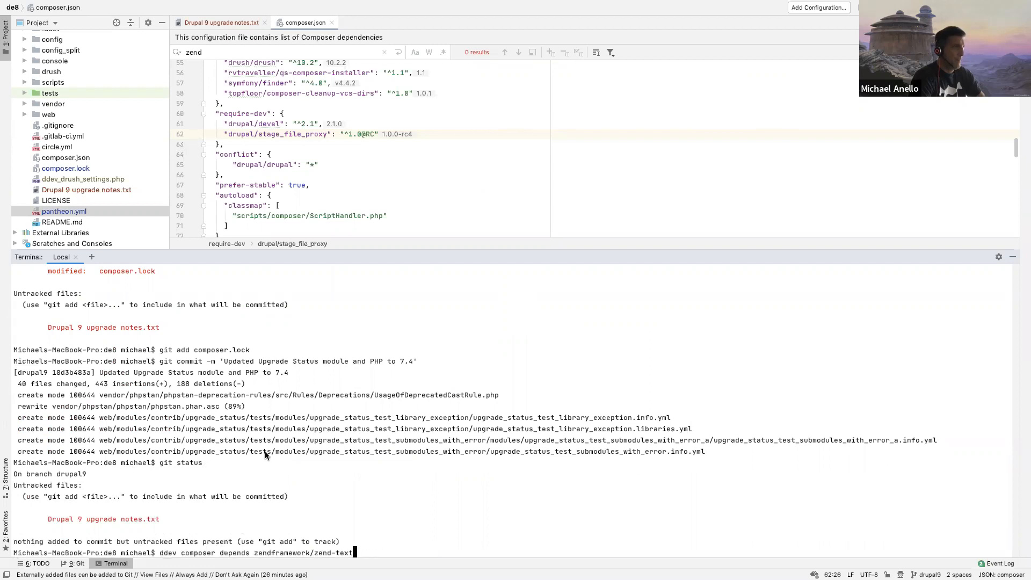
key("Up")
key("Up")
key("Up")
key("Up")
key("Up")
key("Up")
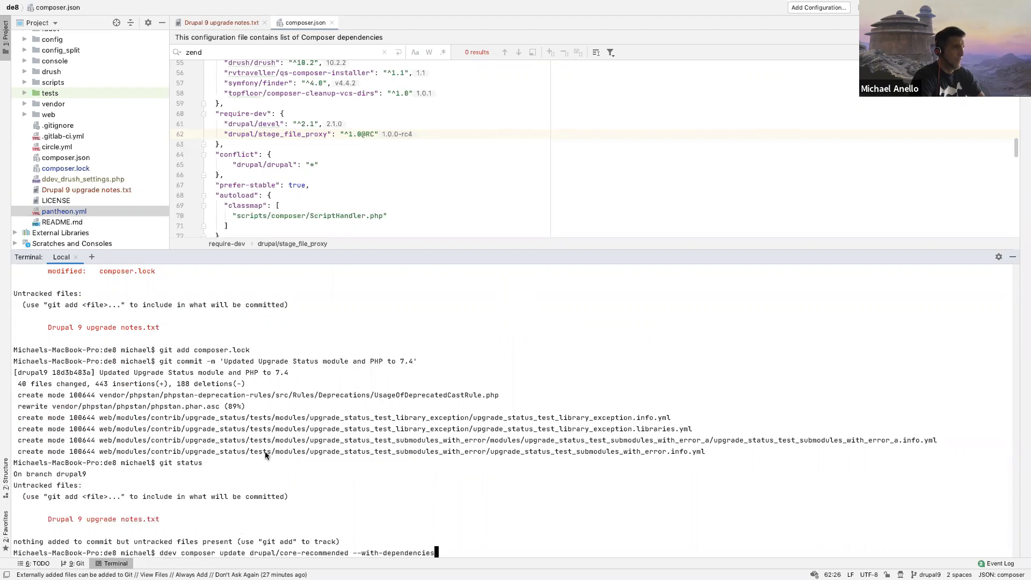
key("Return")
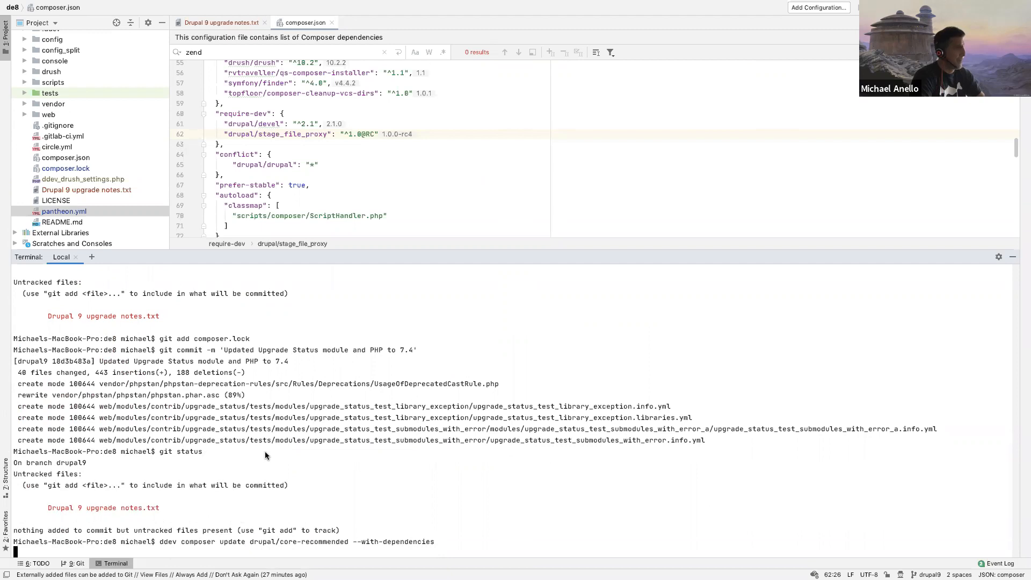
Step: Enlarge the terminal pane and look through the required packages in composer.json while the Composer update runs
left_click_drag(351, 254, 348, 193)
left_click(342, 134)
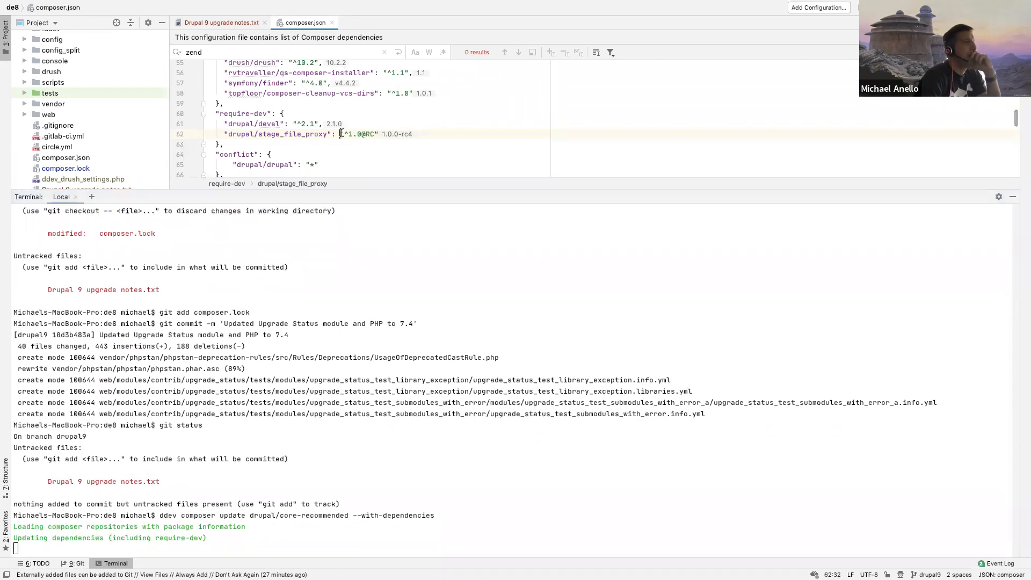
scroll(342, 133, "up", 1)
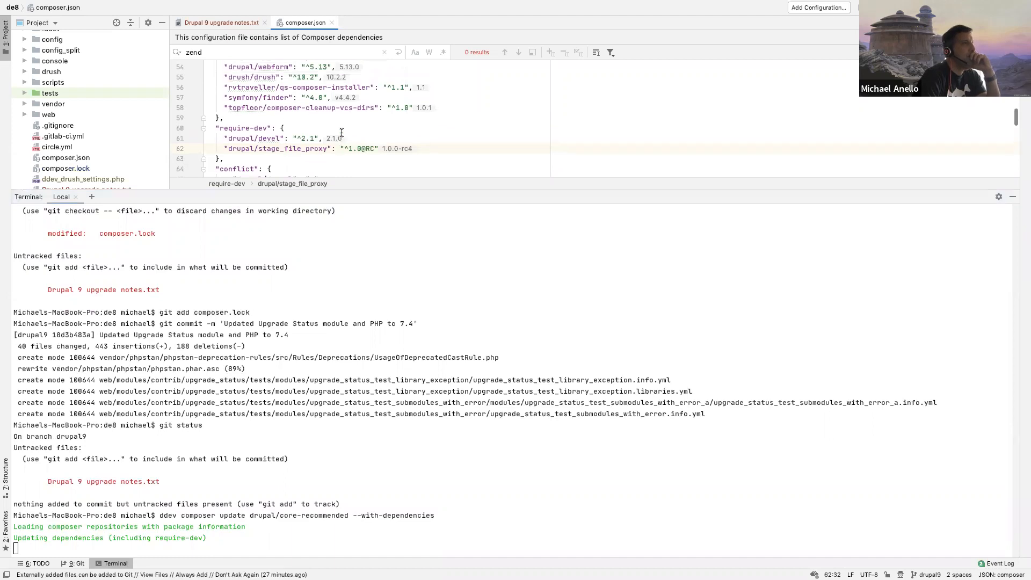
scroll(341, 133, "up", 1)
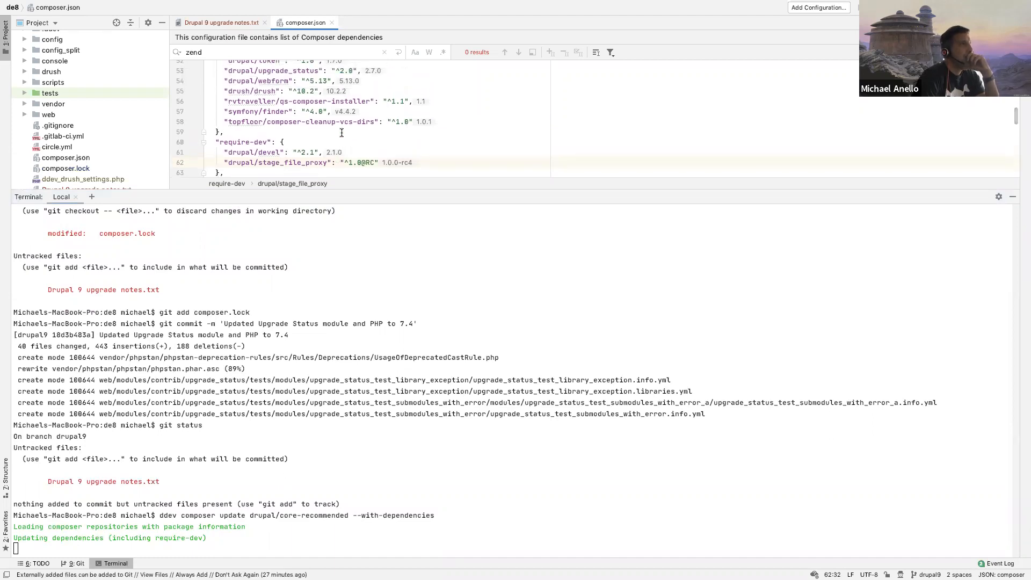
scroll(341, 133, "up", 2)
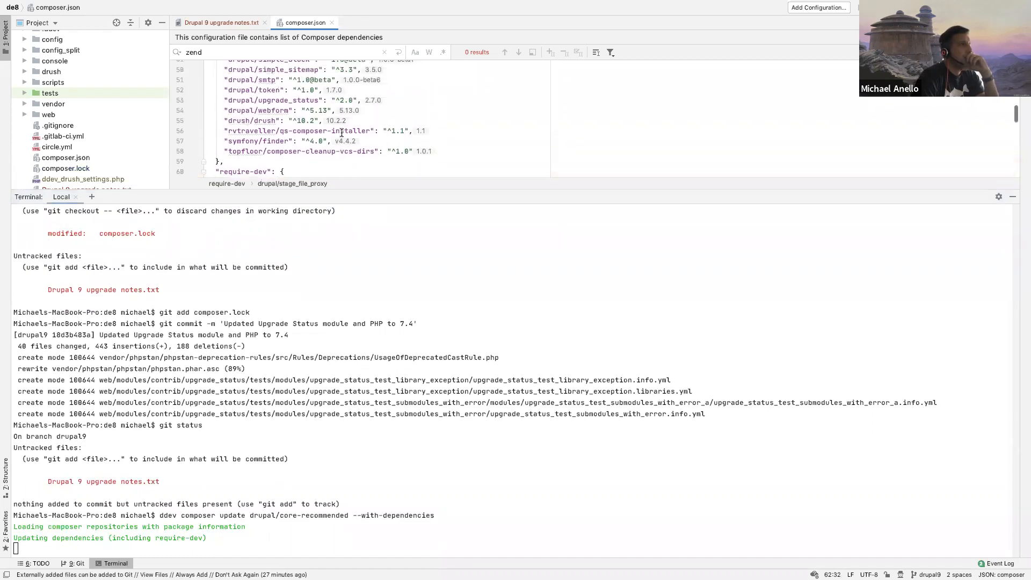
scroll(341, 133, "up", 2)
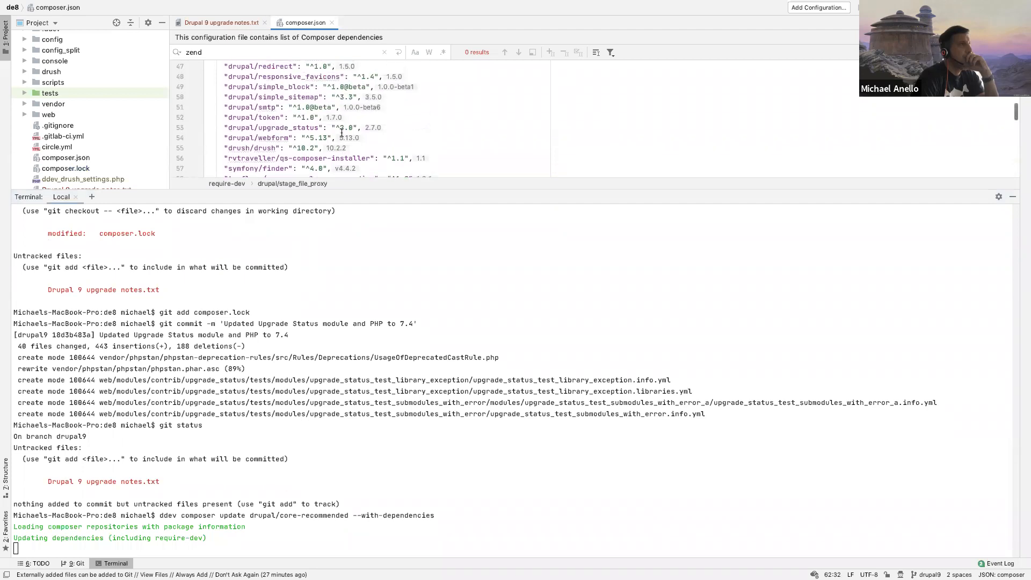
scroll(398, 115, "up", 10)
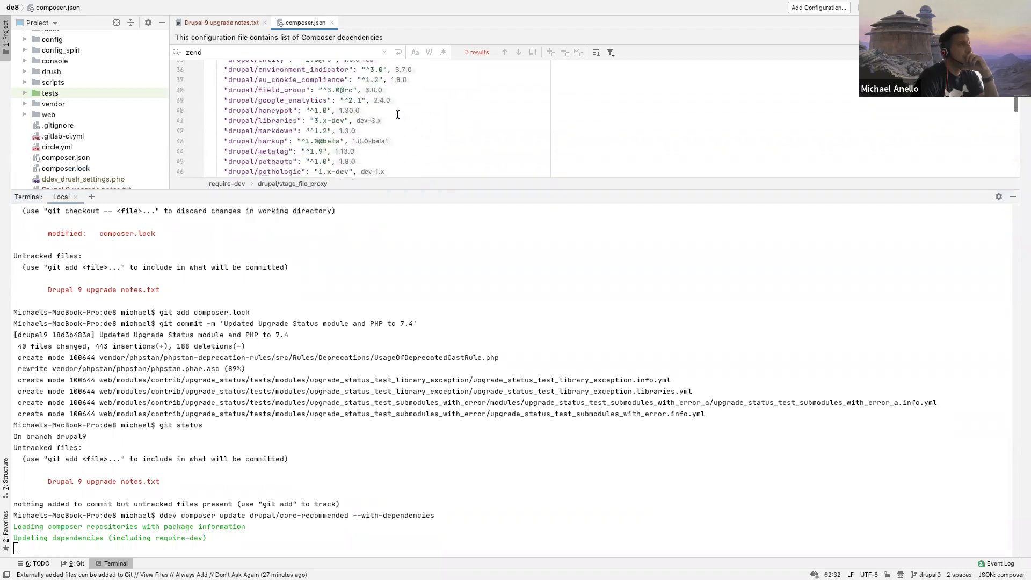
scroll(398, 115, "up", 8)
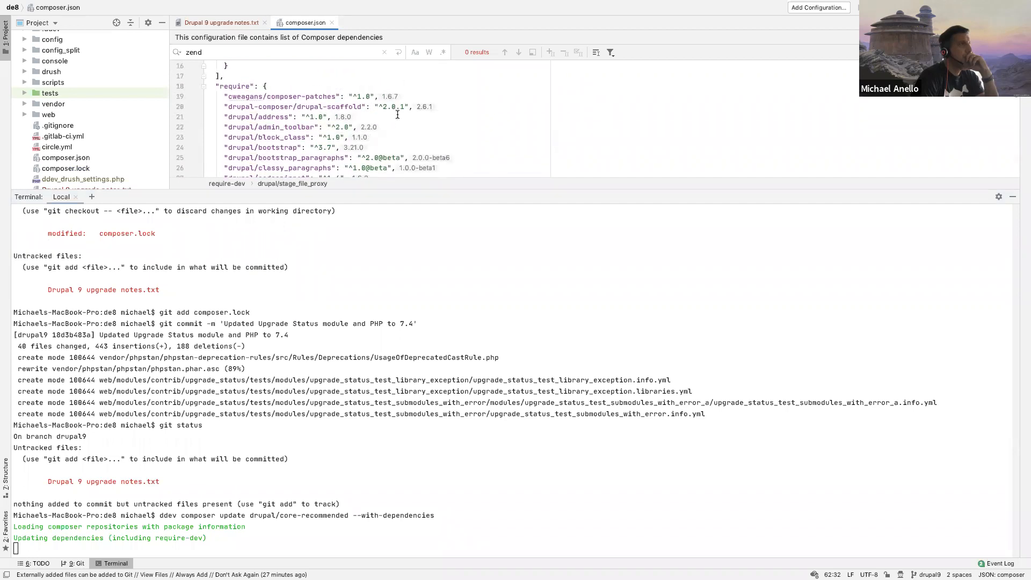
scroll(398, 115, "down", 18)
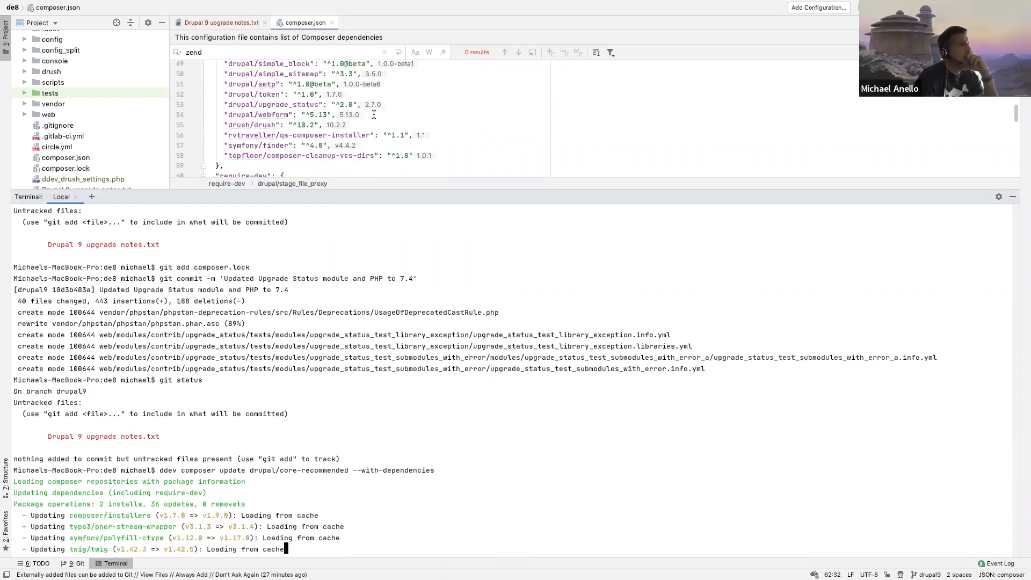
scroll(374, 114, "up", 15)
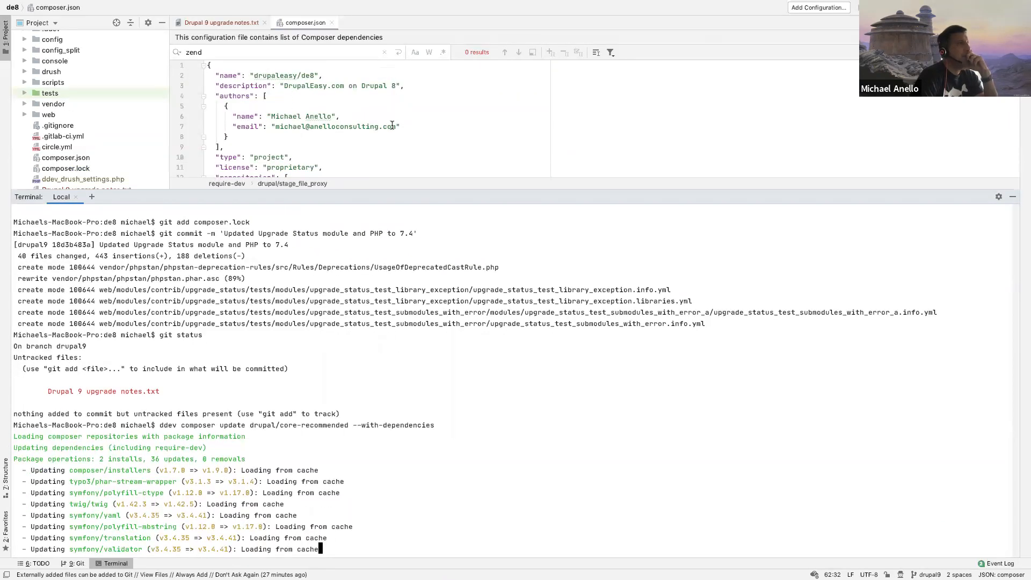
Step: Examine the drupal/core-recommended and drupal-composer/drupal-scaffold entries in the require section of composer.json
left_click(311, 142)
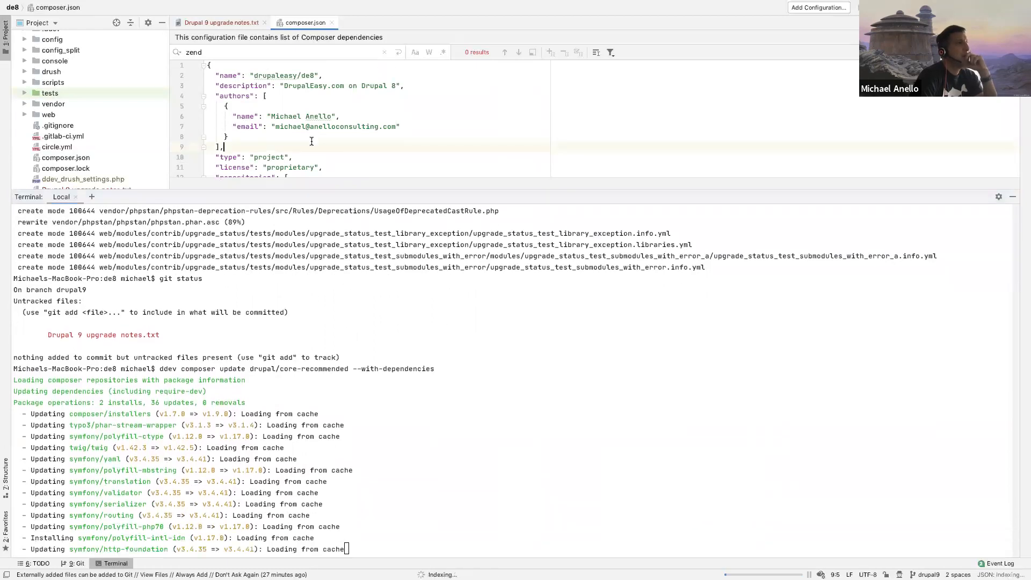
scroll(311, 141, "down", 5)
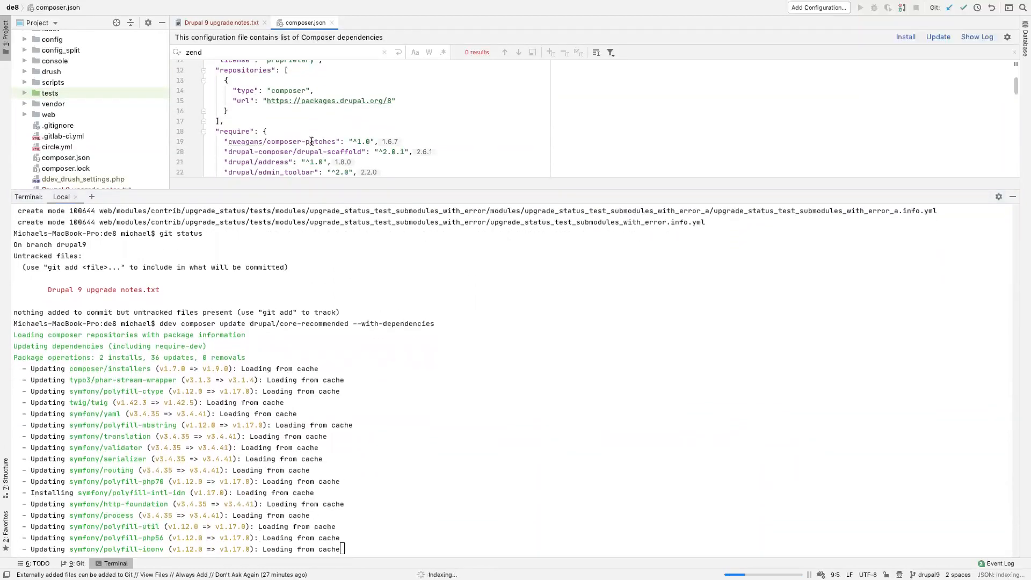
scroll(312, 141, "down", 8)
scroll(311, 141, "down", 2)
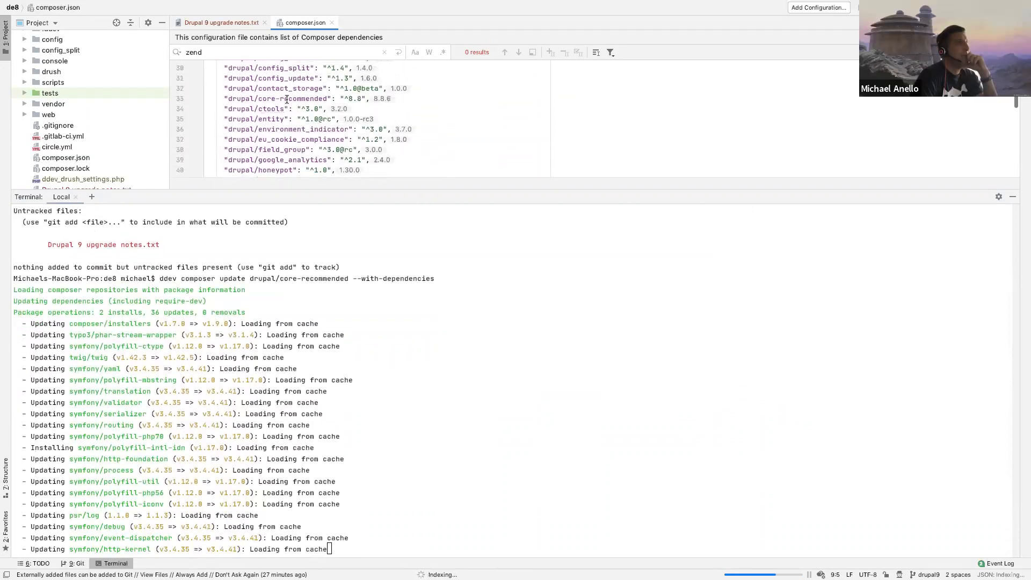
left_click_drag(224, 99, 332, 96)
scroll(332, 96, "up", 5)
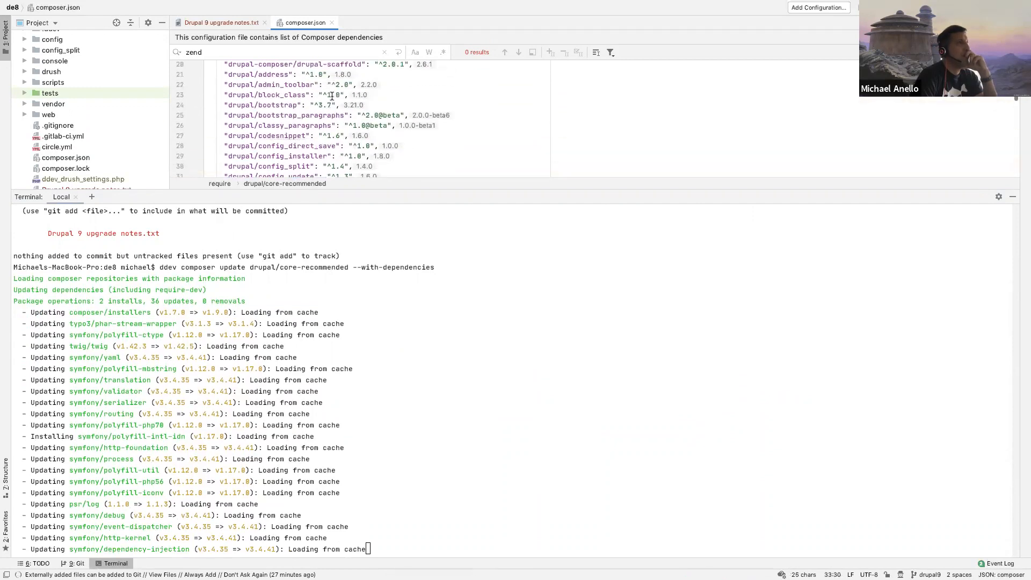
scroll(332, 95, "up", 3)
left_click_drag(222, 125, 369, 124)
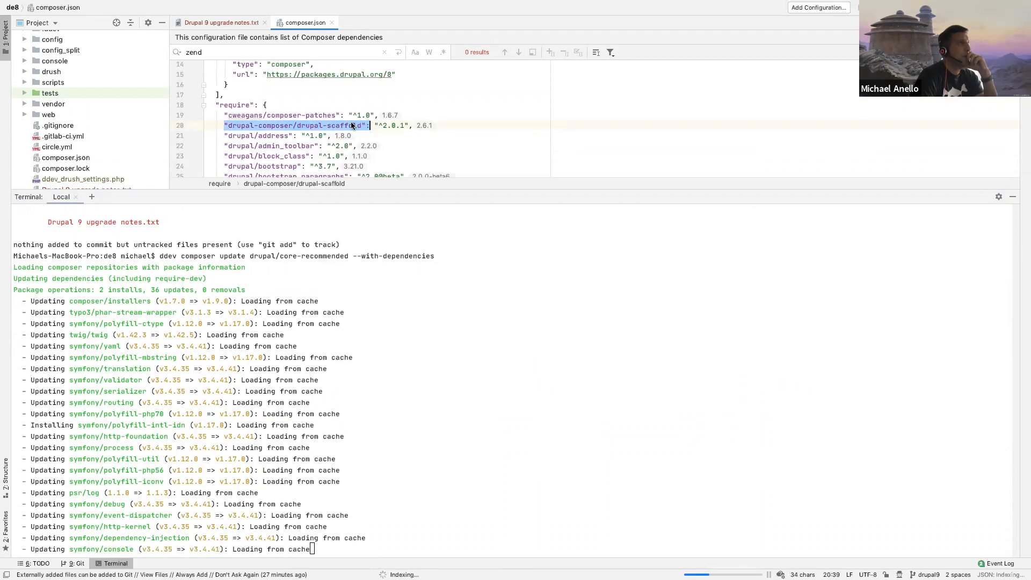
left_click(352, 125)
Step: Inspect the drupal-scaffold and build-env settings further down in composer.json
scroll(383, 126, "down", 15)
scroll(382, 125, "down", 5)
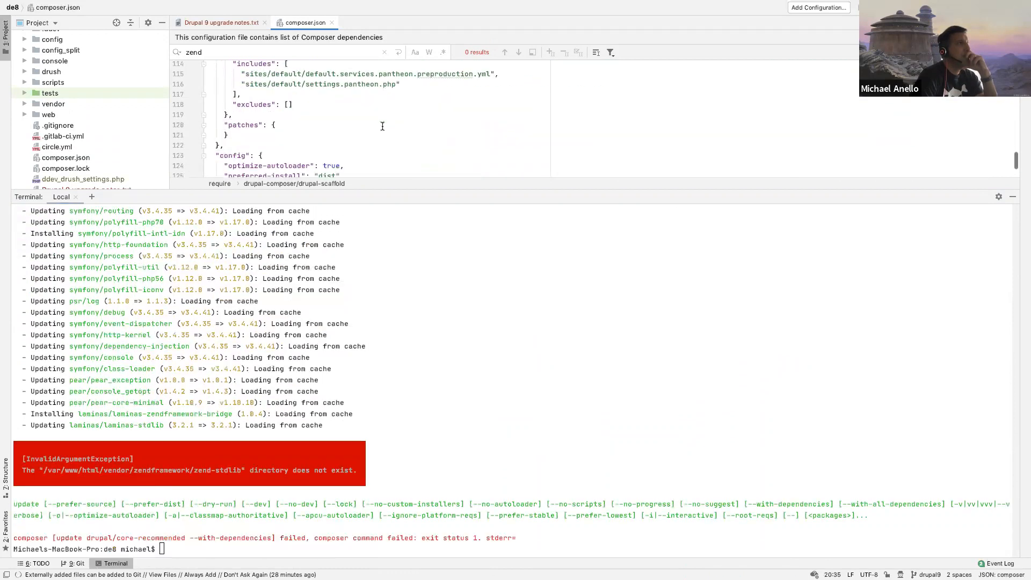
scroll(328, 100, "up", 1)
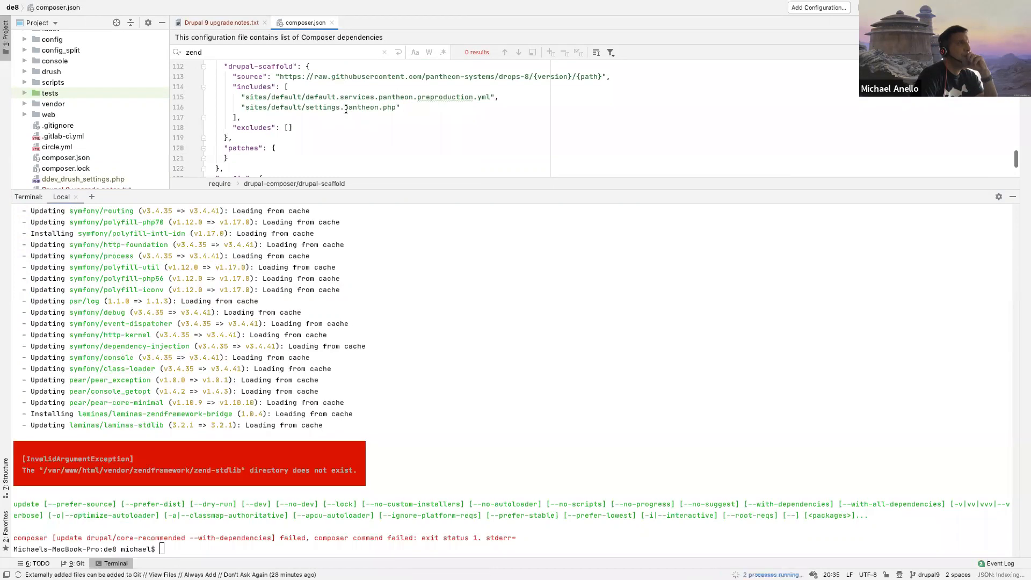
scroll(346, 109, "up", 4)
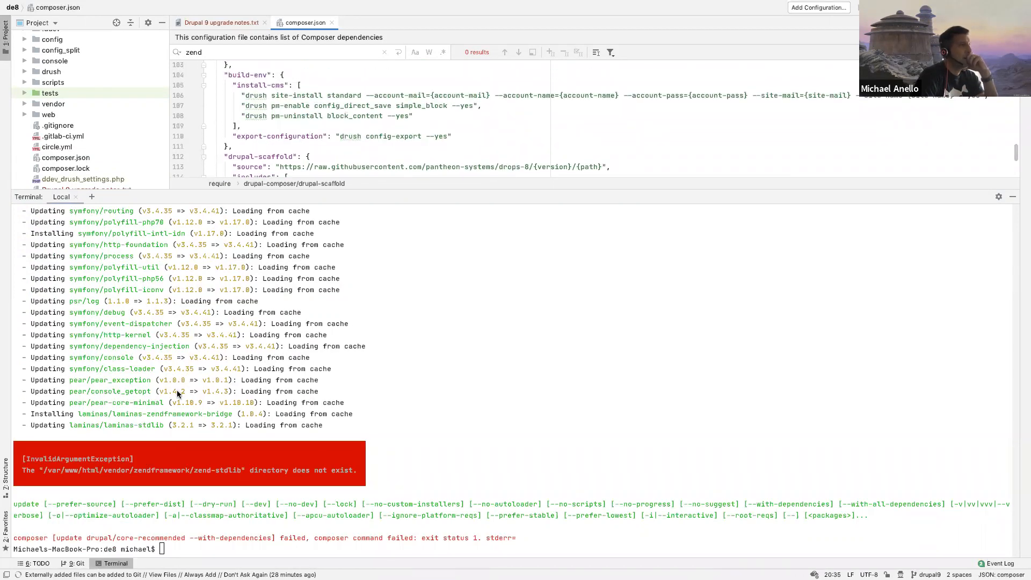
Step: Try ddev composer update drupal/core-recommended --with-dependencies again and review its output
left_click(199, 375)
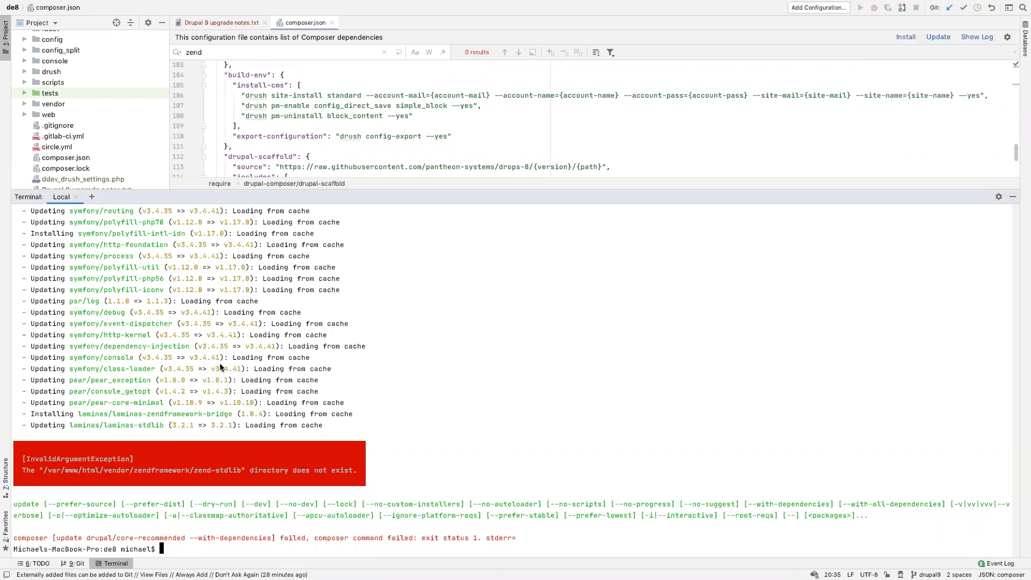
key("Up")
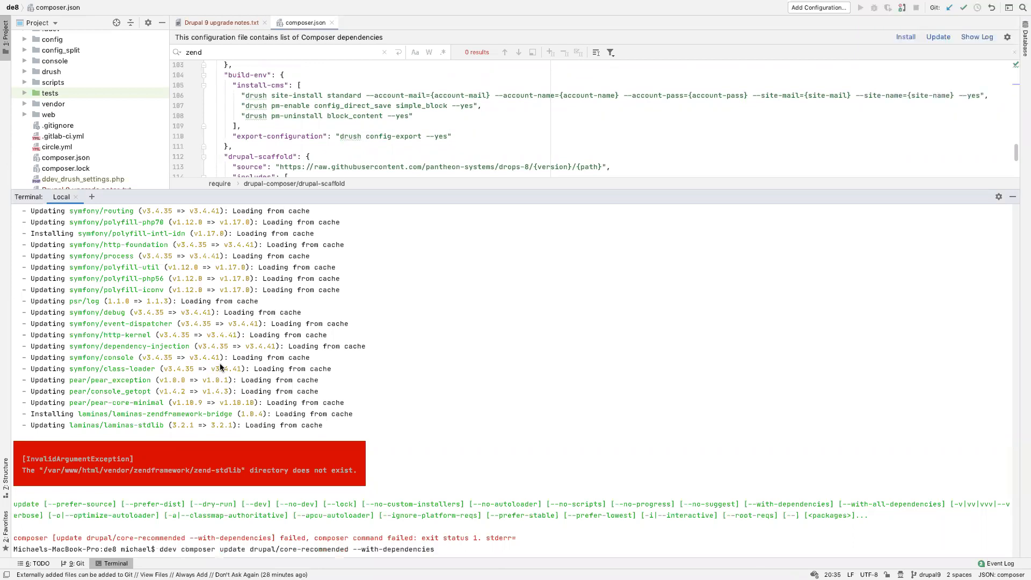
key("Return")
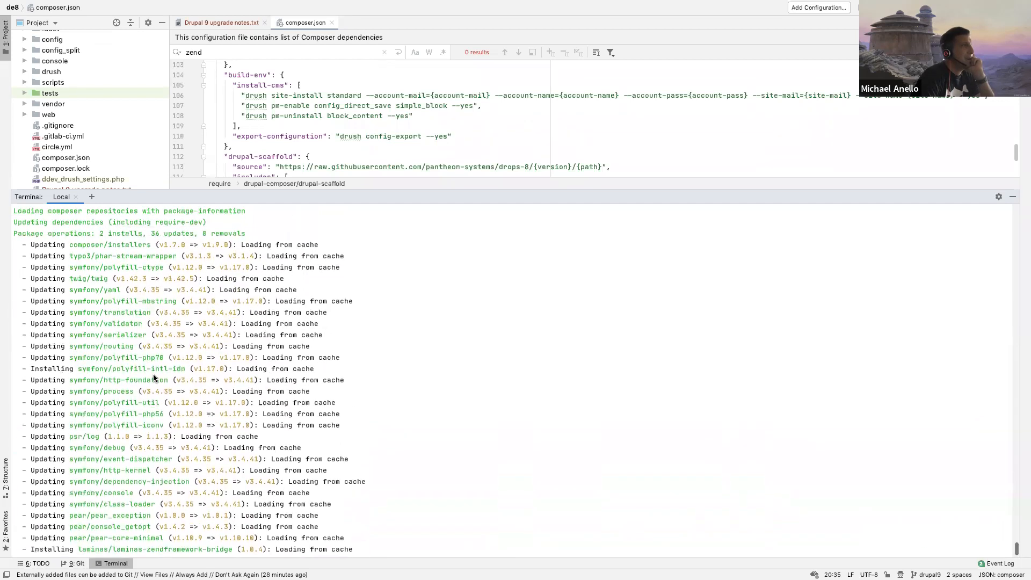
scroll(154, 378, "up", 5)
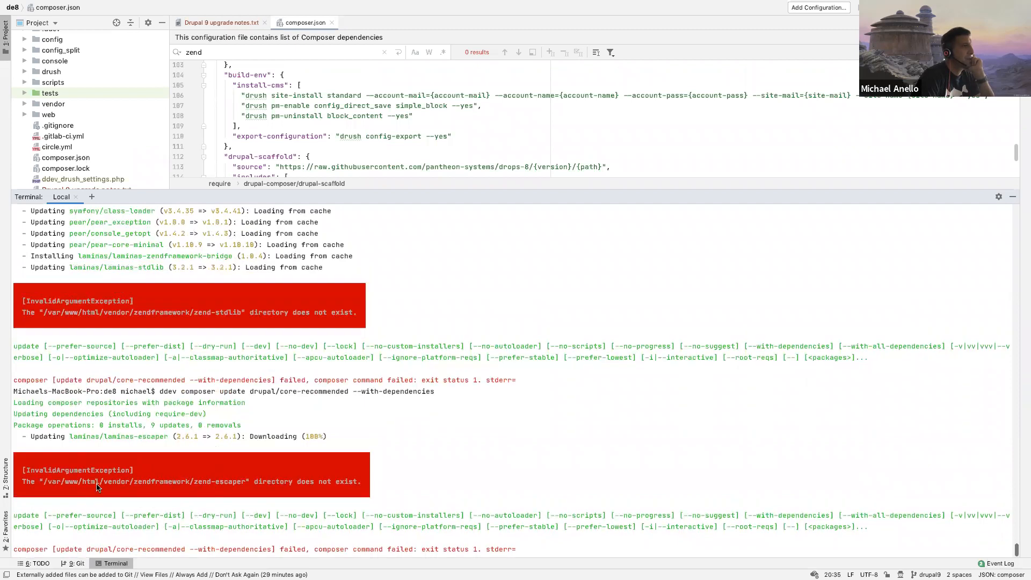
key("Return")
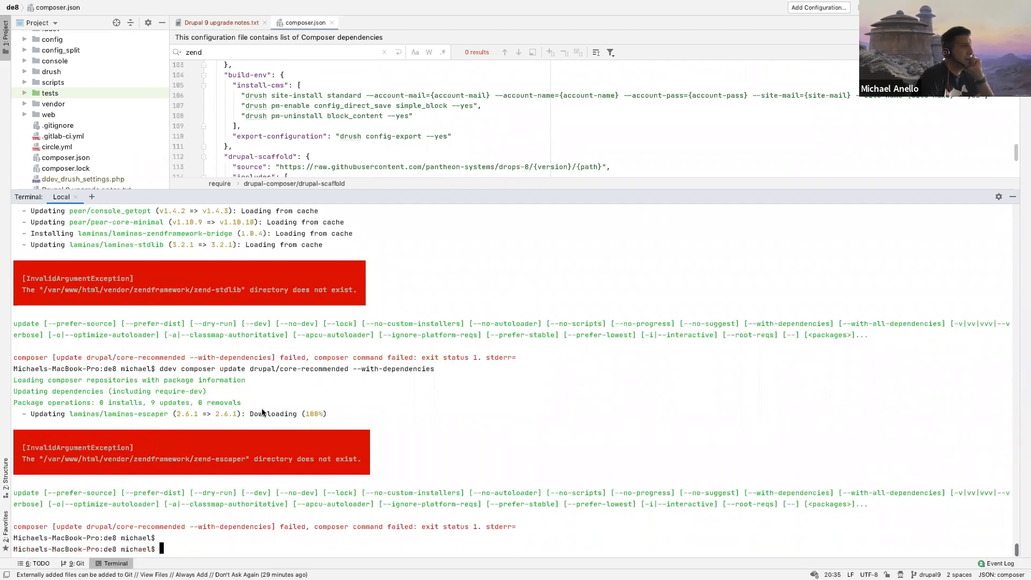
key("Return")
key("Return")
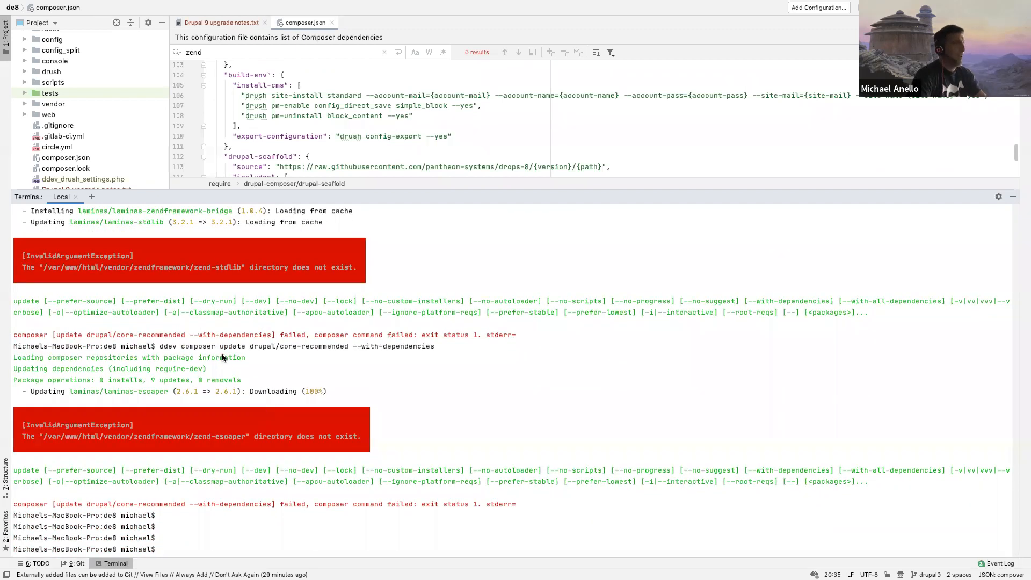
Step: Delete the project's vendor directory with all its files and subdirectories
right_click(37, 105)
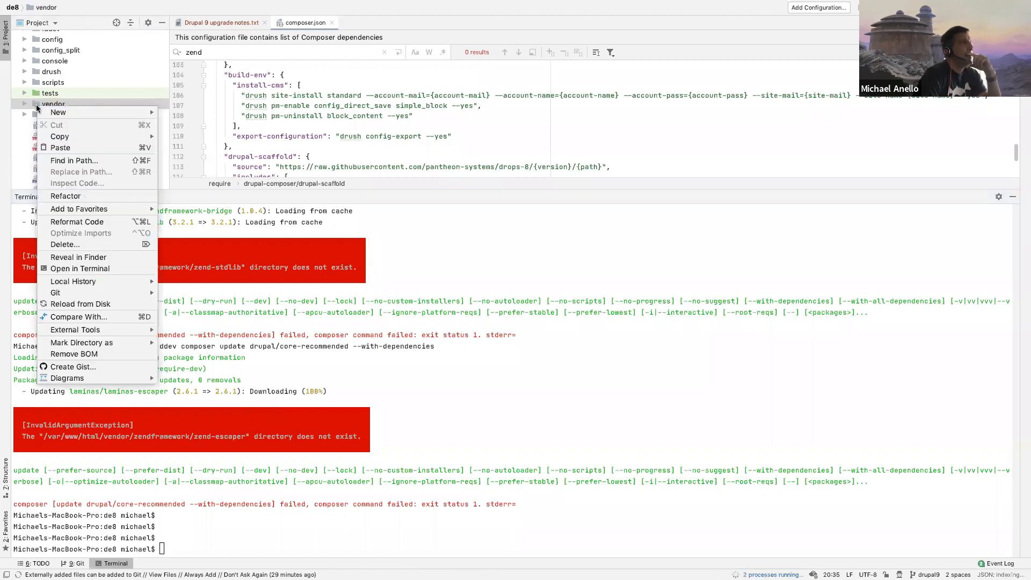
left_click(72, 246)
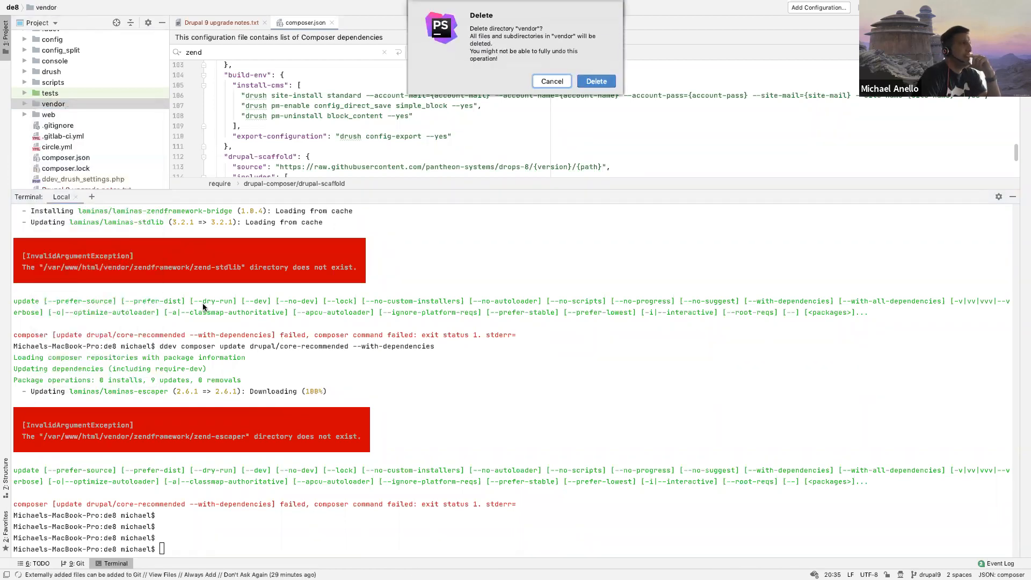
left_click(596, 80)
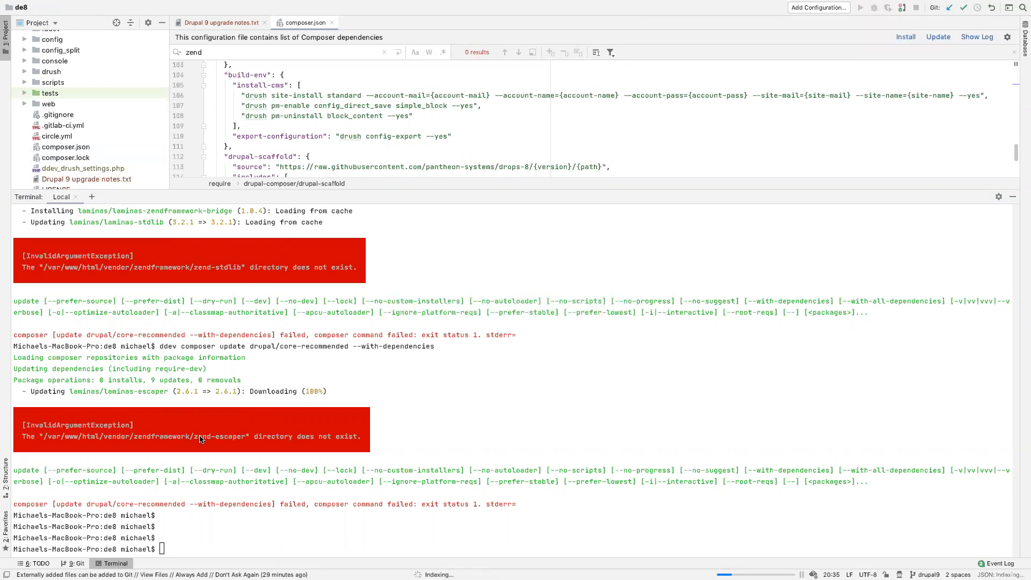
Step: Restore the project files to the last commit by rerunning git reset --hard HEAD from the command history
left_click(215, 380)
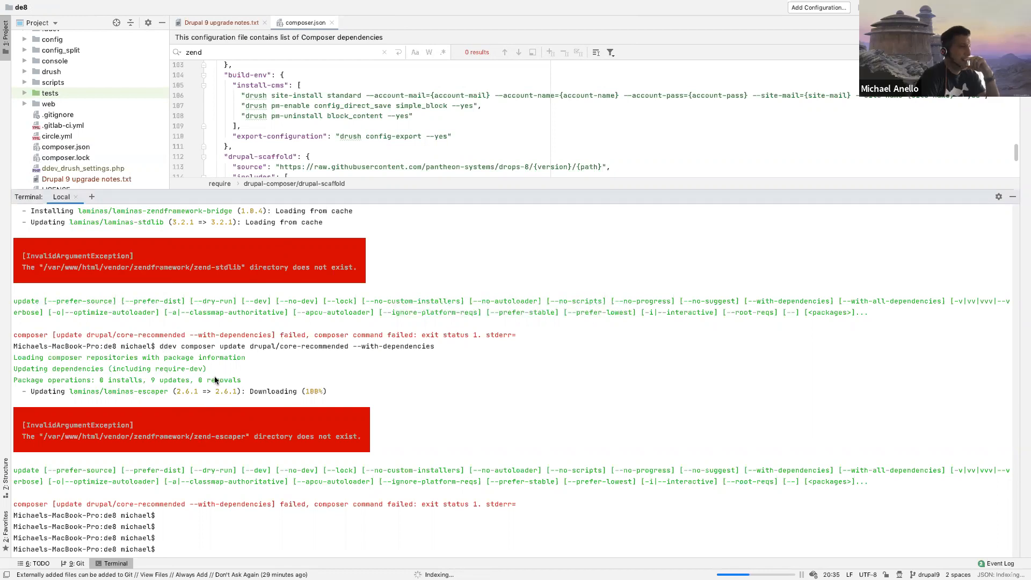
key("Up")
key("Up")
key("Up")
key("Up")
key("Up")
key("Up")
key("Up")
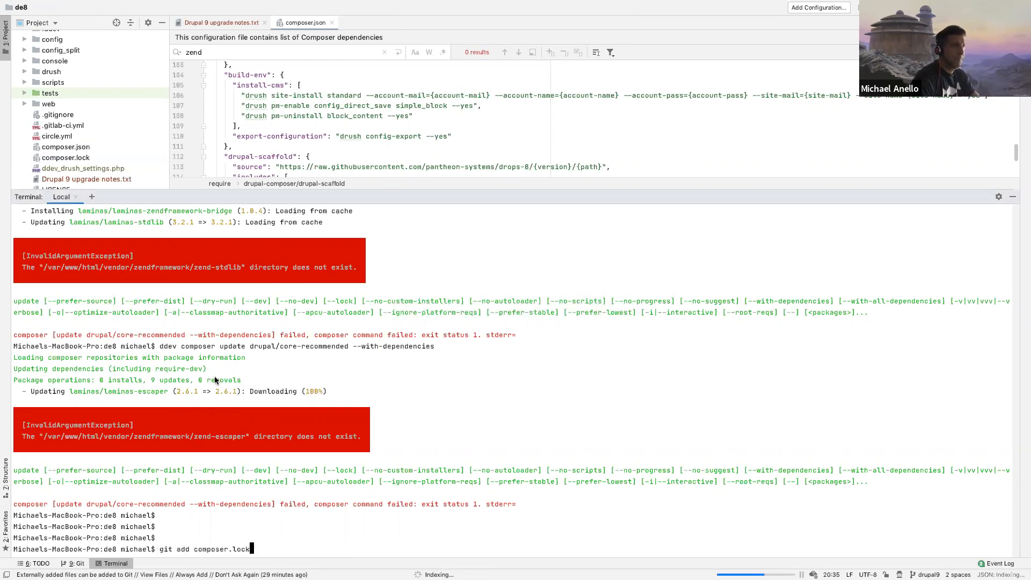
key("Up")
key("Up")
key("Up")
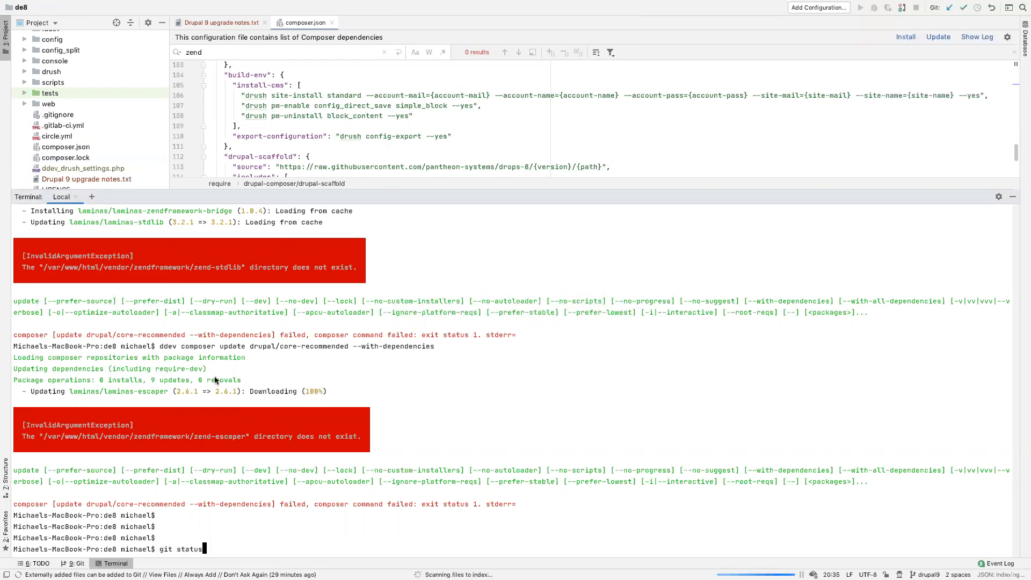
key("Down")
key("Up")
key("Down")
key("Up")
key("Return")
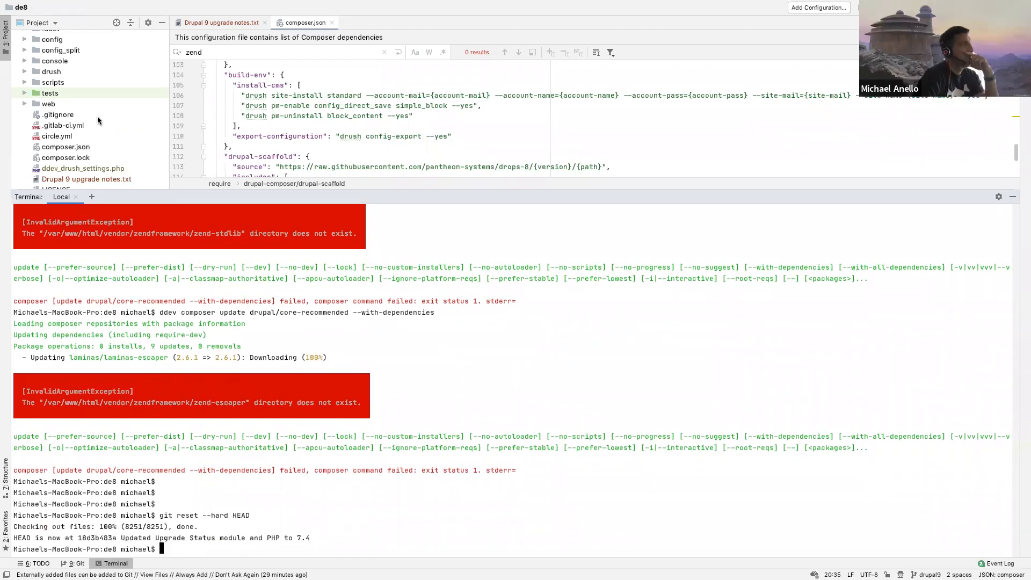
Step: Check the vendor/zendframework subfolders before and after rerunning ddev composer update drupal/core-recommended --with-dependencies
left_click(59, 116)
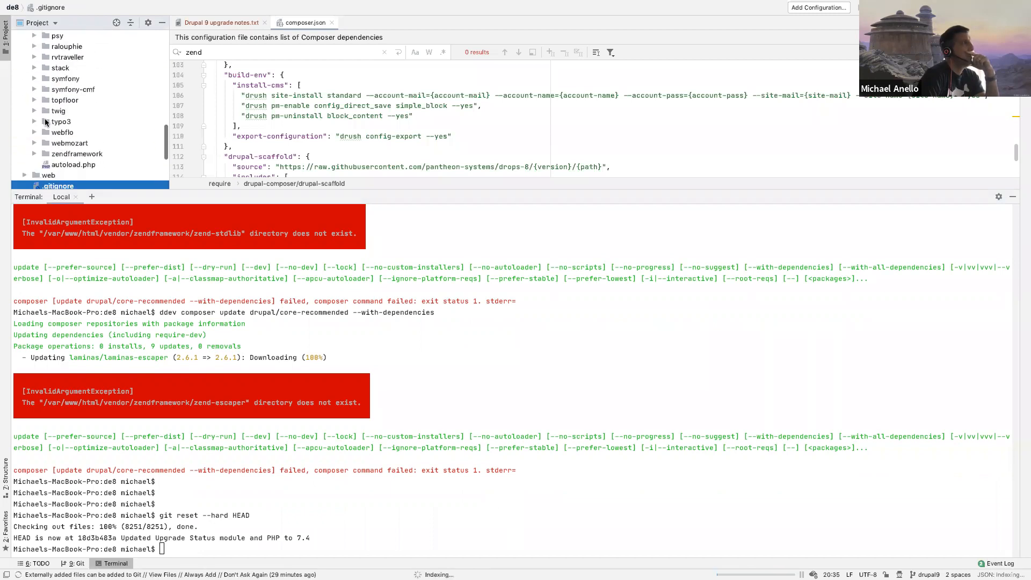
left_click(34, 73)
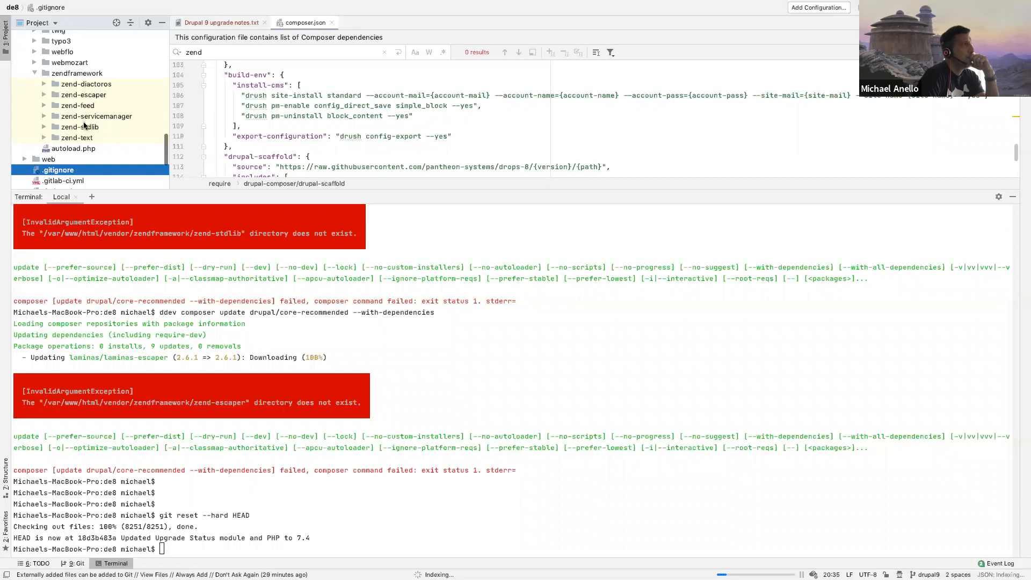
left_click(166, 492)
key("Up")
key("Up")
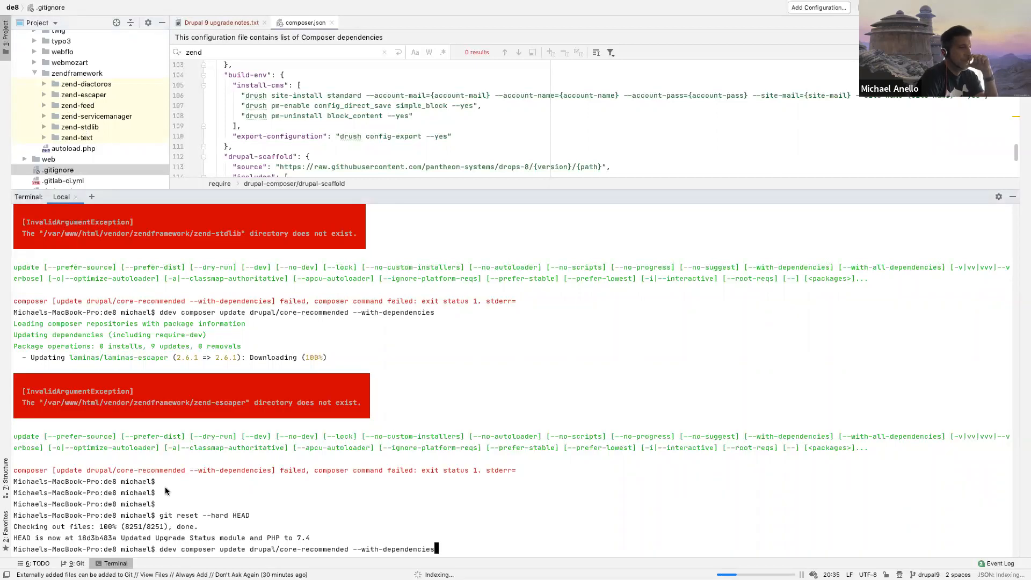
key("Return")
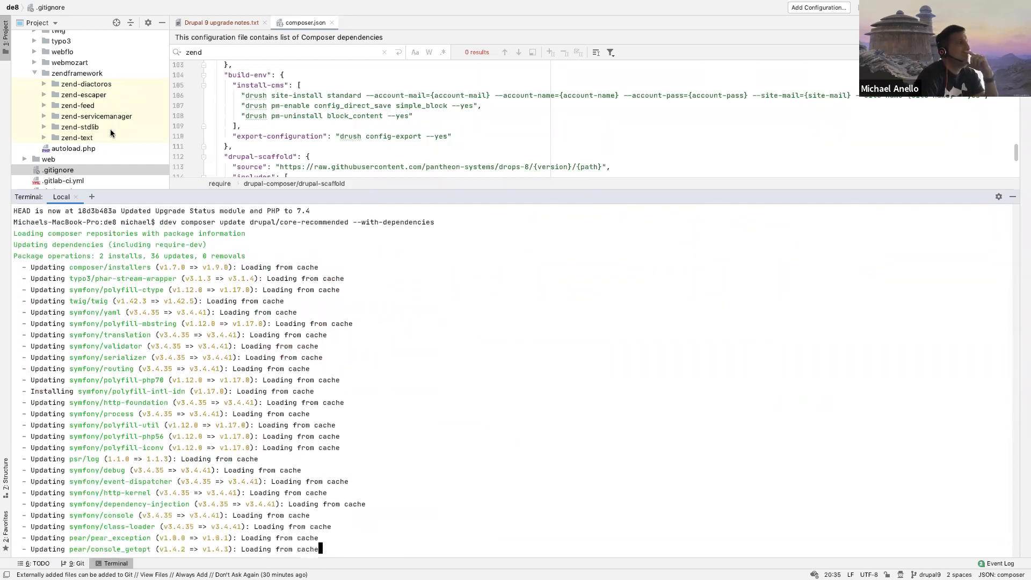
left_click(63, 73)
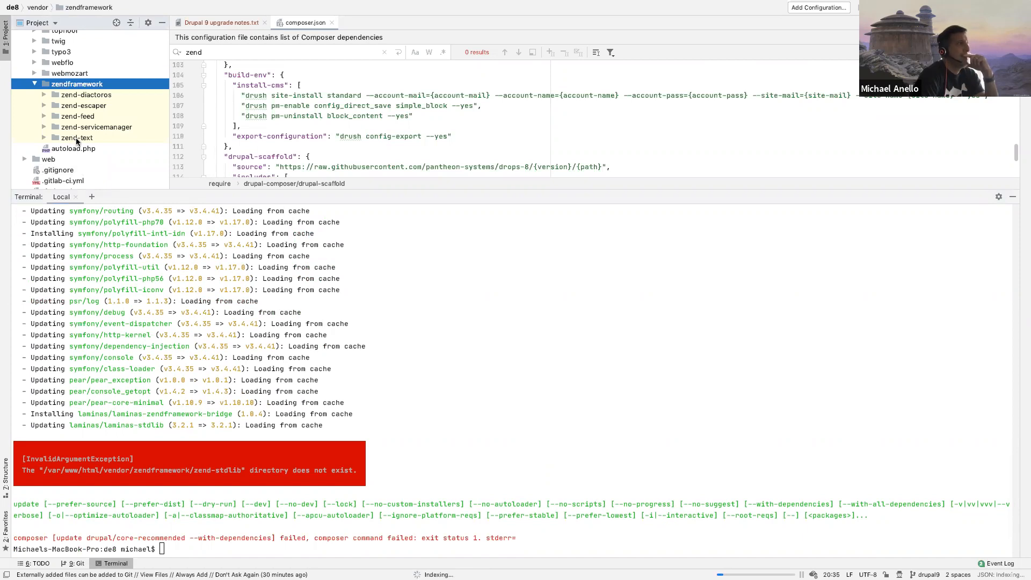
Step: Rerun ddev composer update drupal/core-recommended --with-dependencies and close the zend search in composer.json
left_click(304, 352)
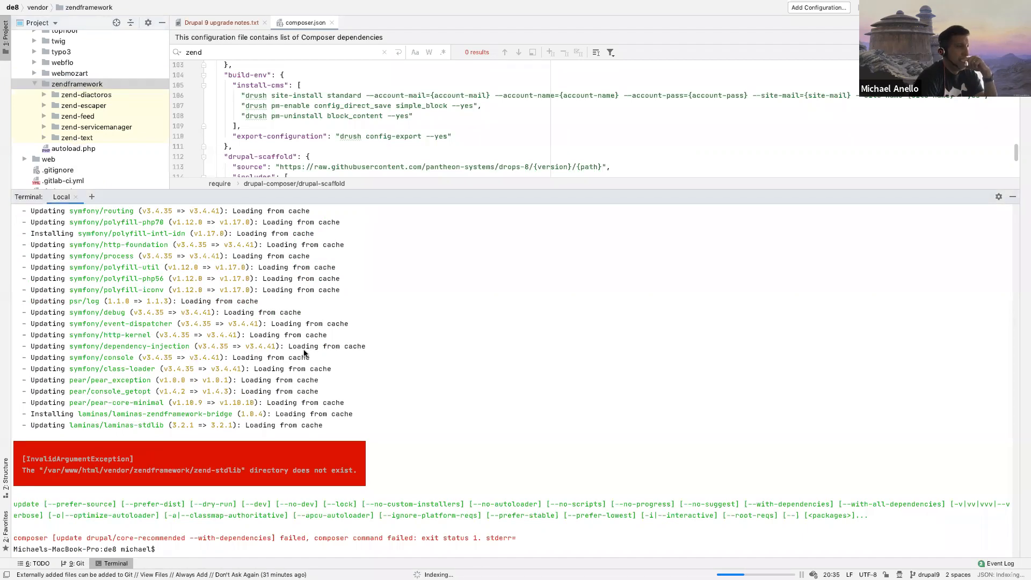
key("Up")
key("Return")
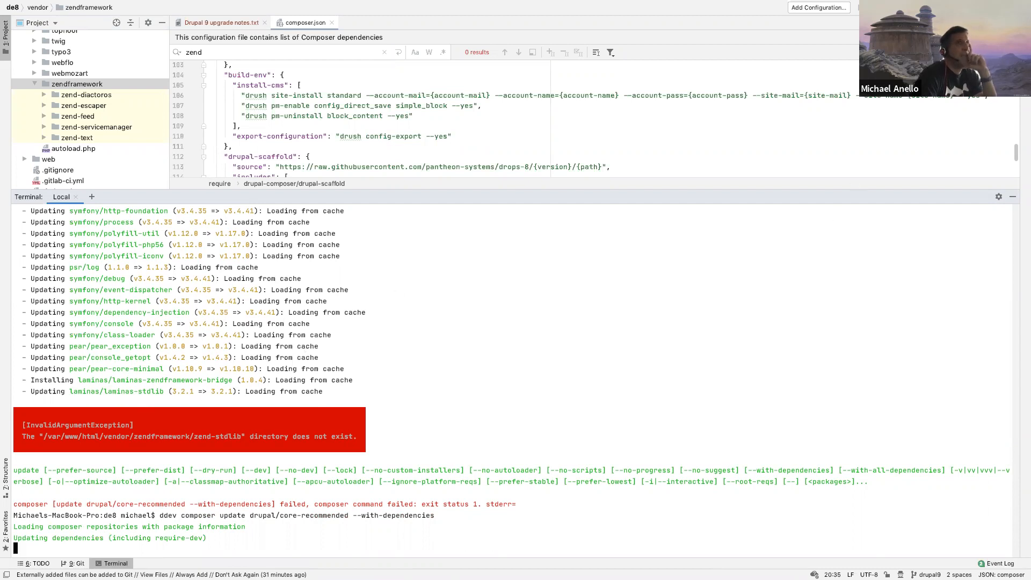
left_click(1013, 52)
left_click(450, 310)
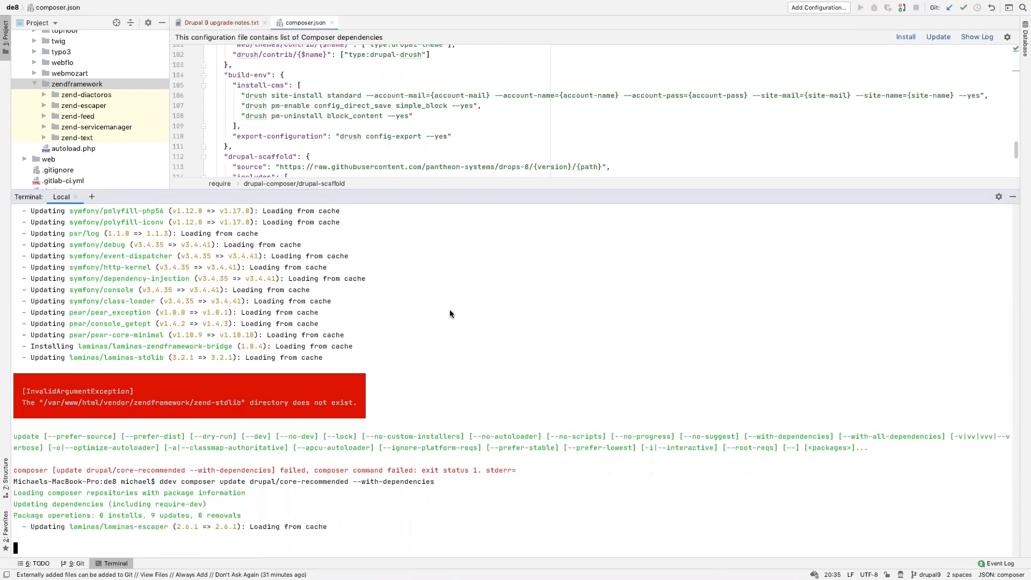
Step: Repeat ddev composer update drupal/core-recommended --with-dependencies three more times, checking which subfolders remain in vendor/zendframework
key("Up")
key("Return")
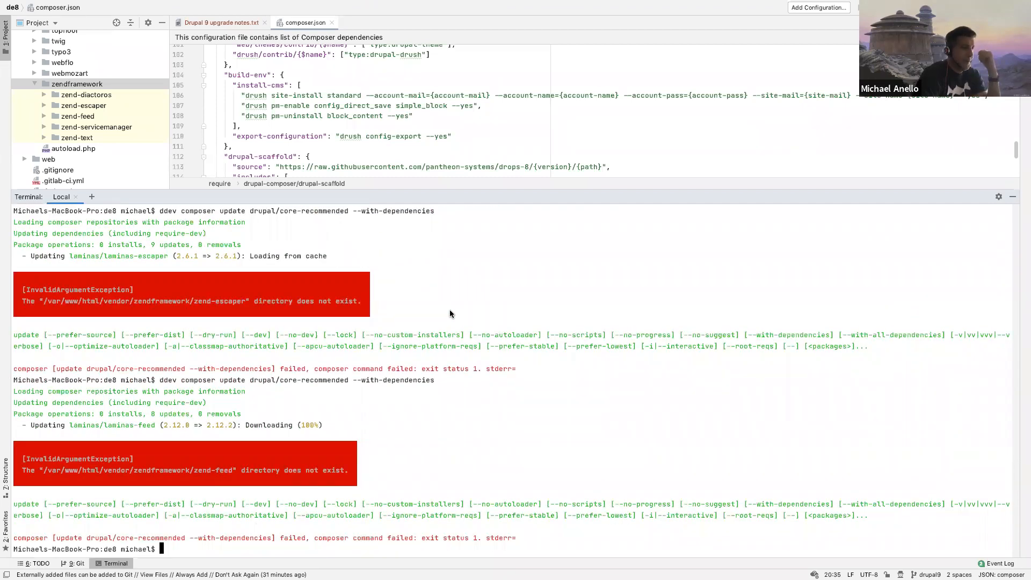
key("Up")
key("Return")
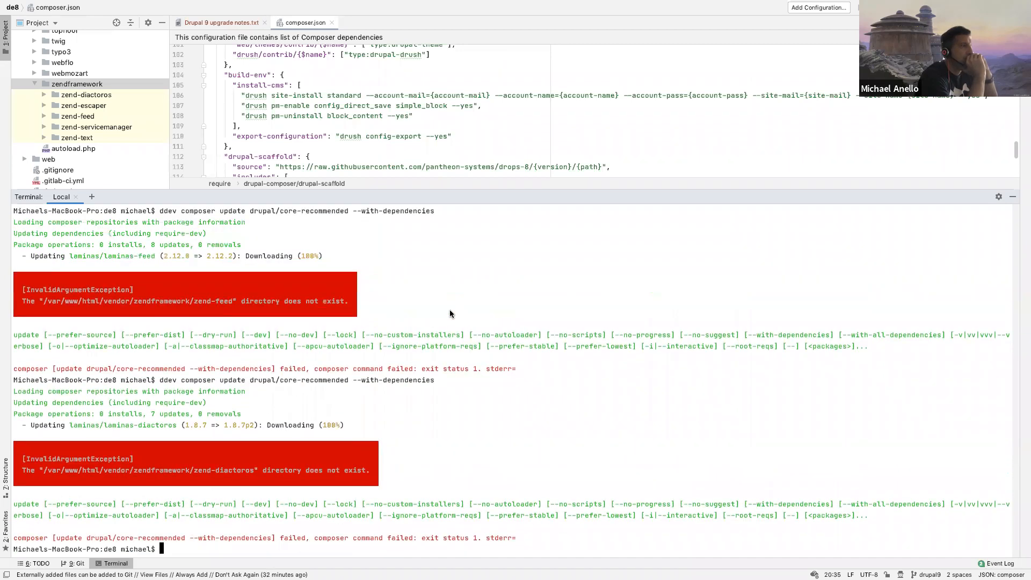
key("Up")
key("Return")
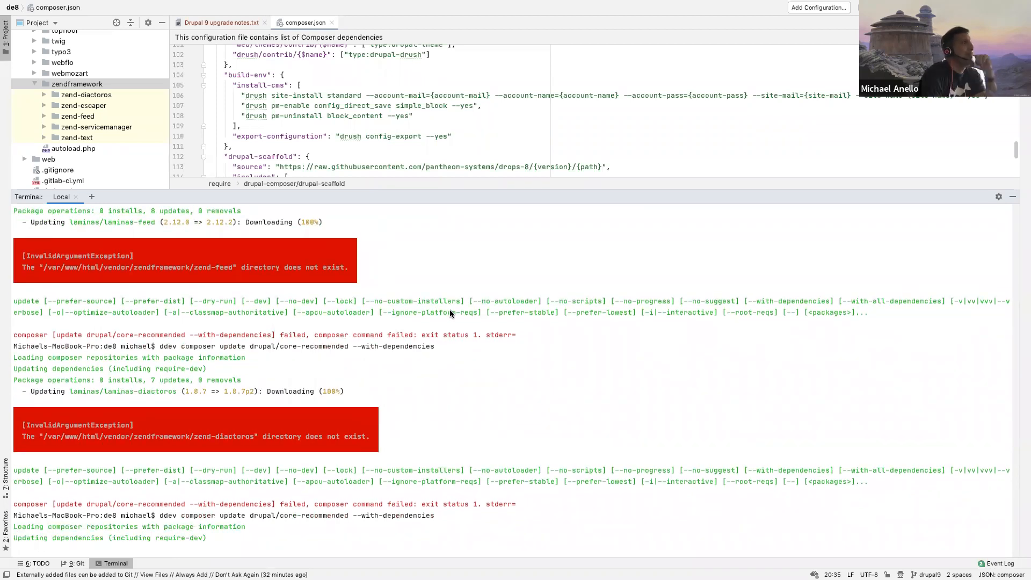
left_click(104, 138)
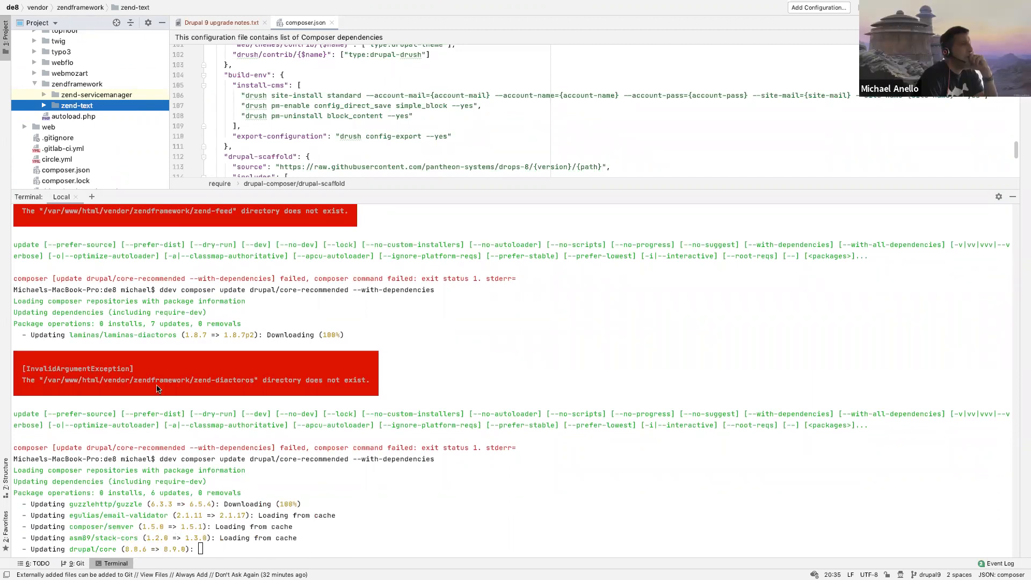
left_click(87, 135)
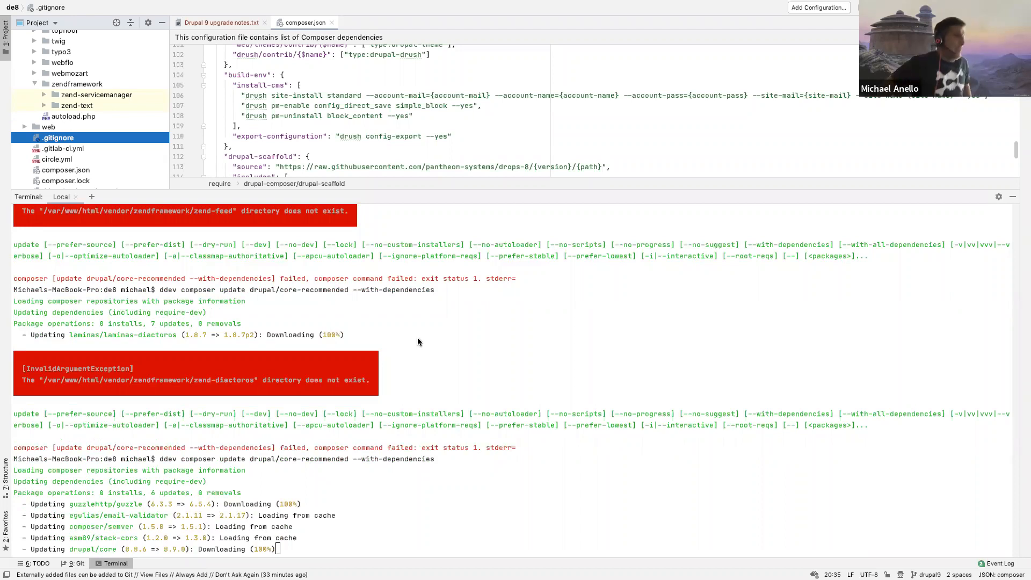
Step: Switch to Chrome, close the upgrade_status project page, bring up the Composer deploy page, and return to the code editor
key("ctrl+Left")
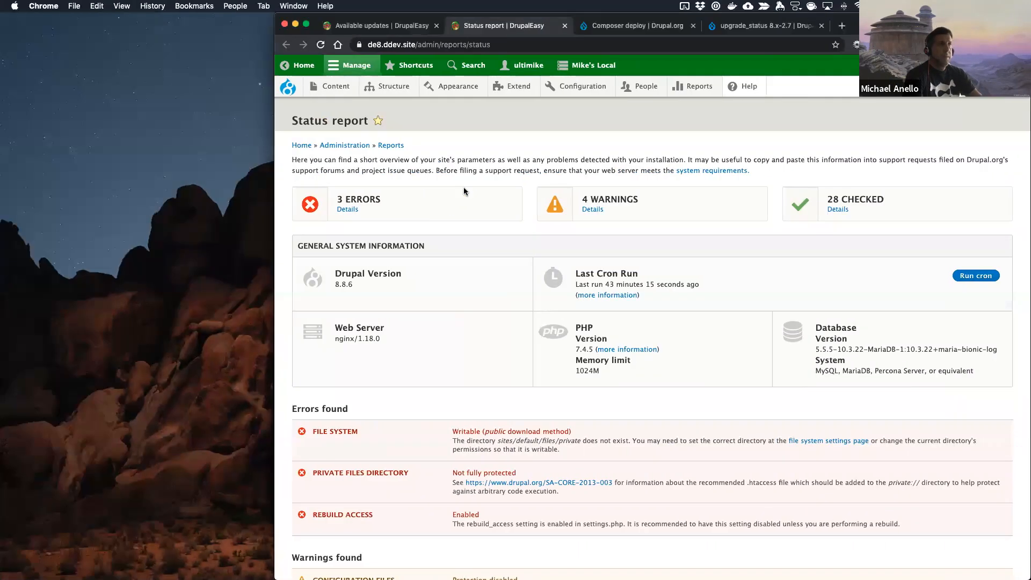
left_click(744, 31)
left_click(638, 25)
key("ctrl+Right")
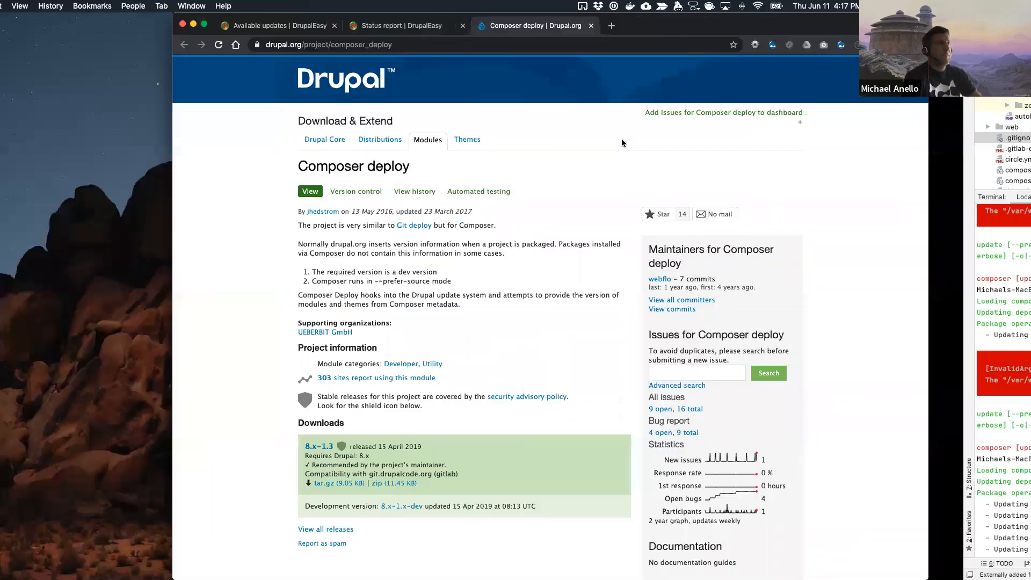
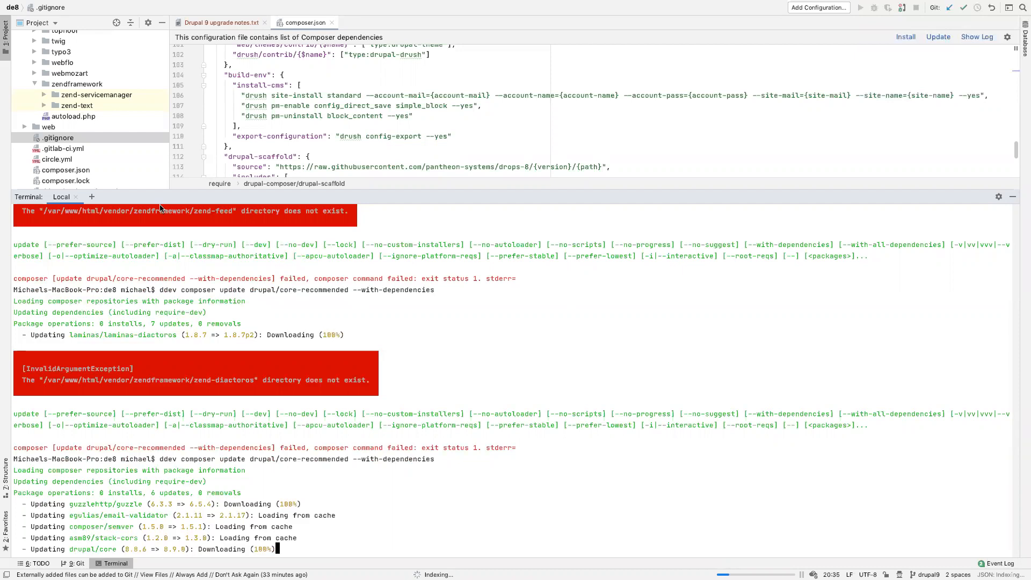
Step: Open a second terminal session and enter the web container with ddev ssh
left_click(94, 199)
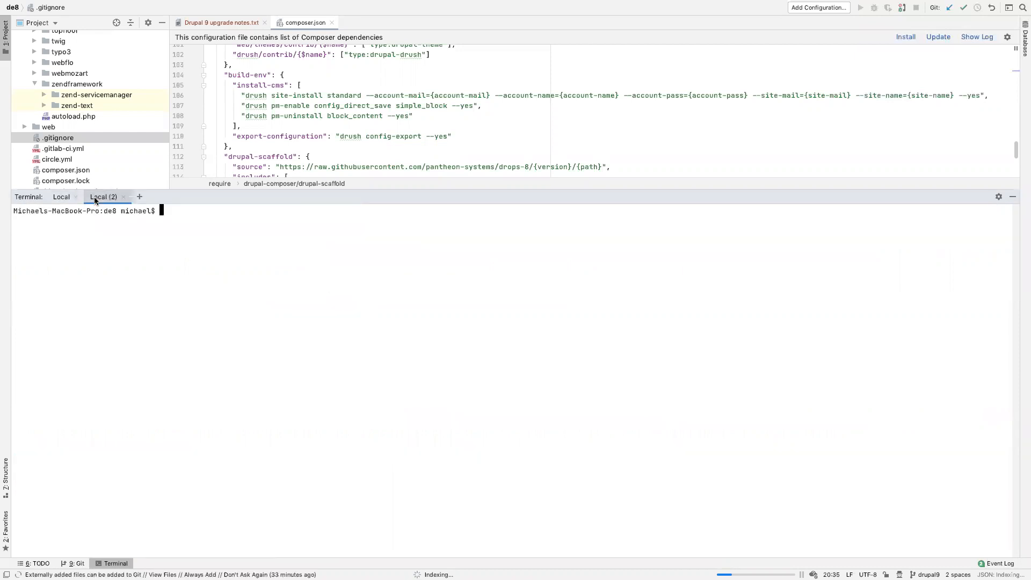
type("dd")
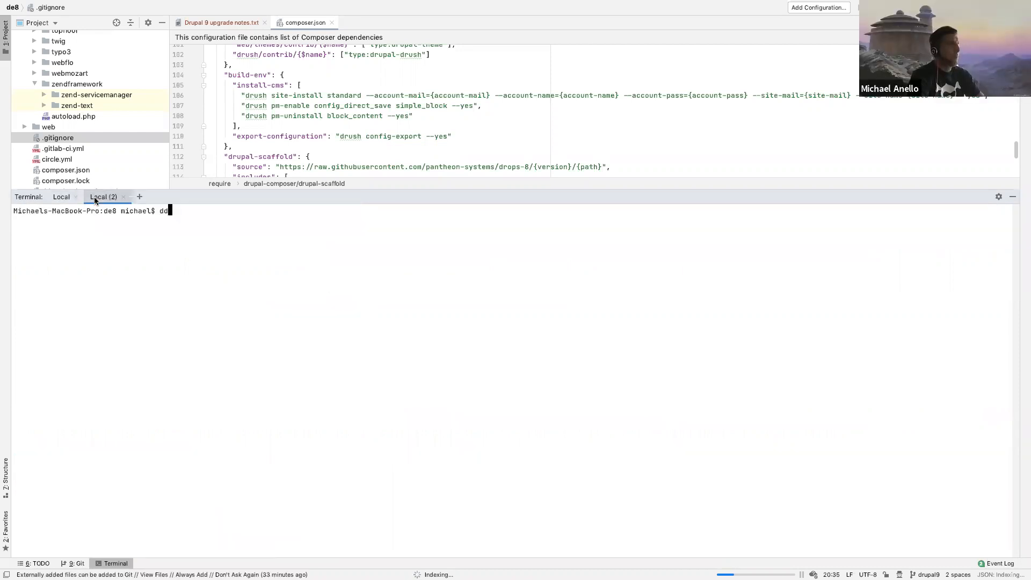
type("ev ssh")
key("Return")
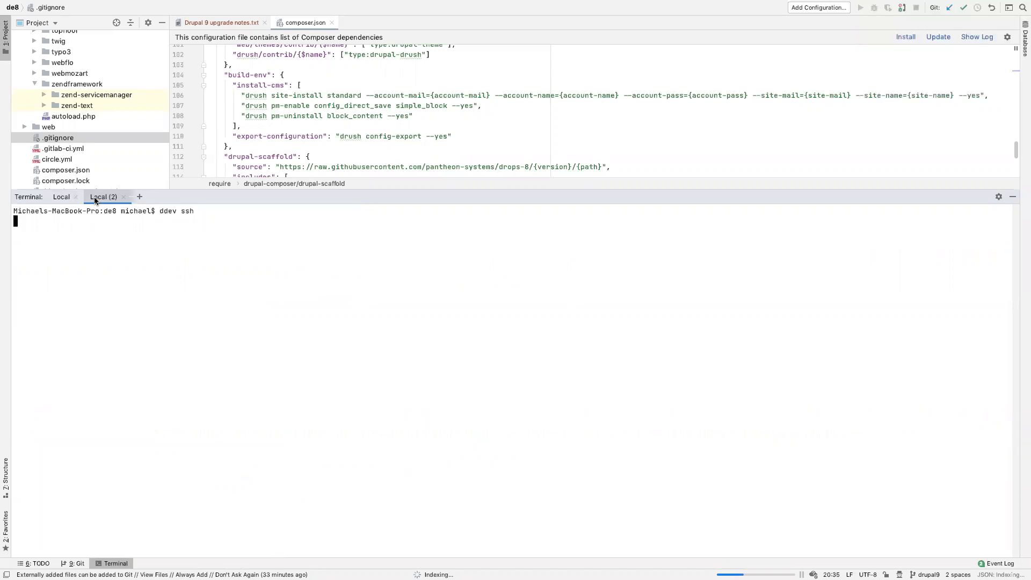
Step: Run composer update --help using the composer.json in /var/www/html and read the descriptions of --with-dependencies and --with-all-dependencies
type("composer")
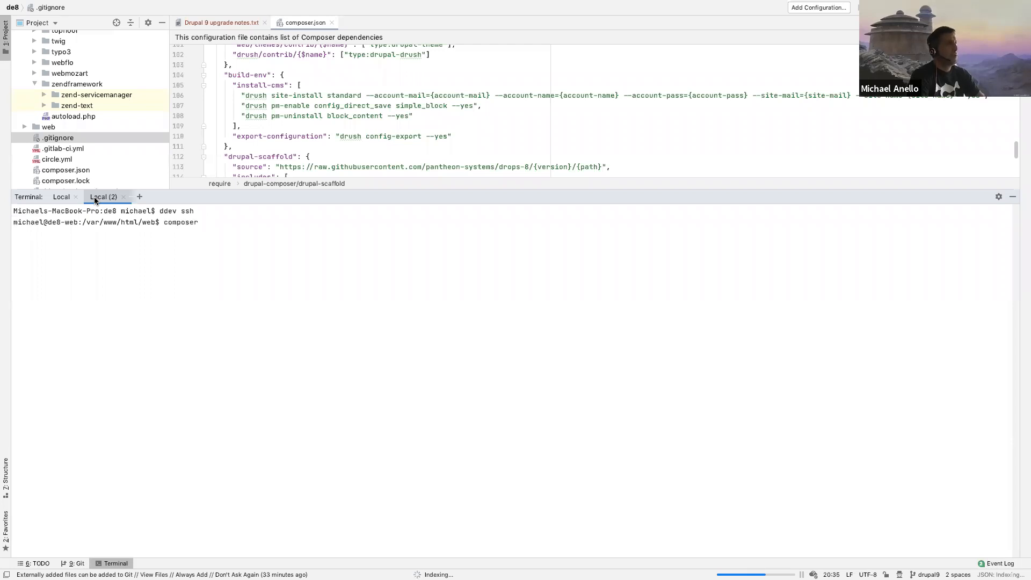
type(" update --help")
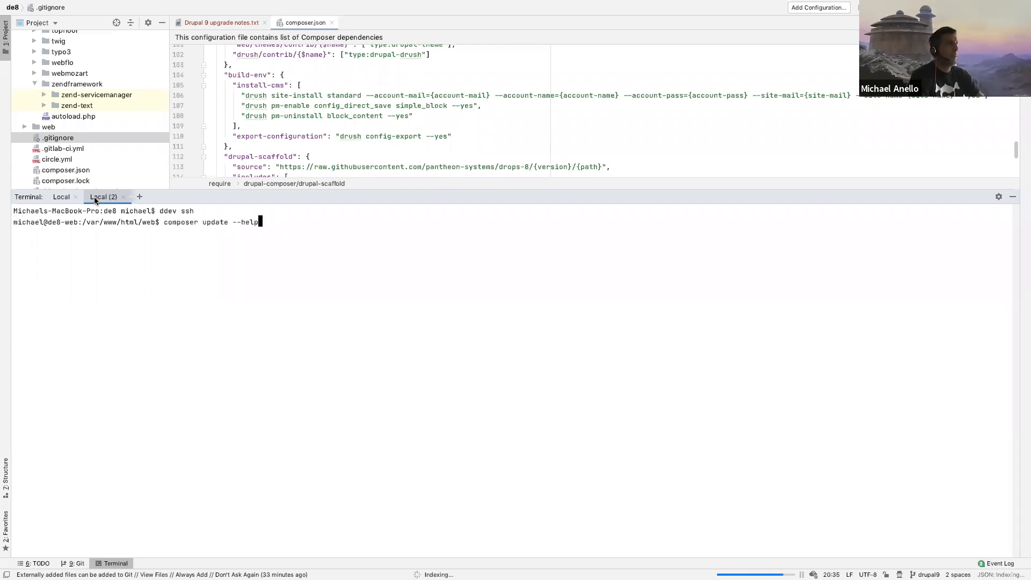
key("Return")
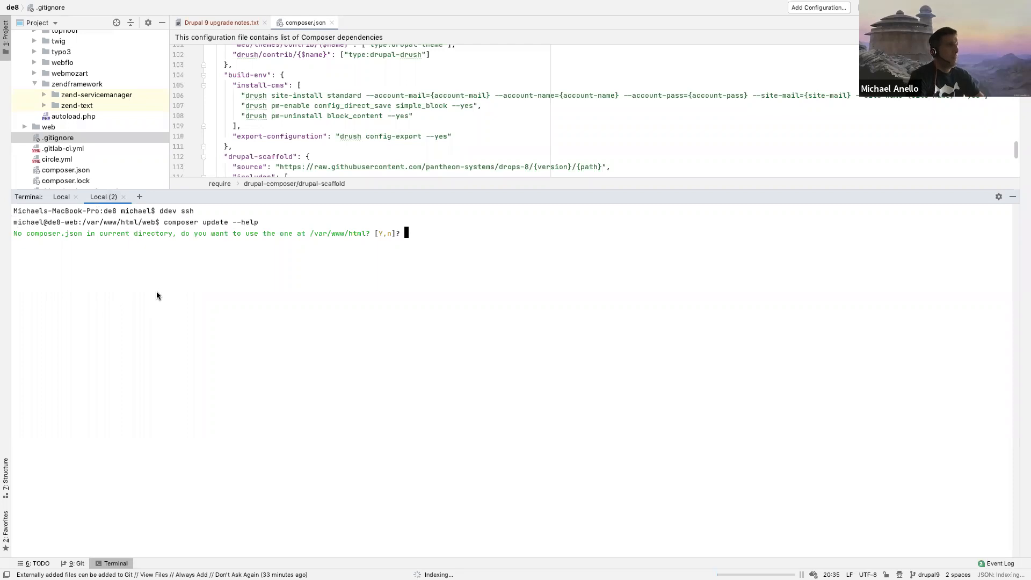
key("Return")
scroll(167, 349, "up", 5)
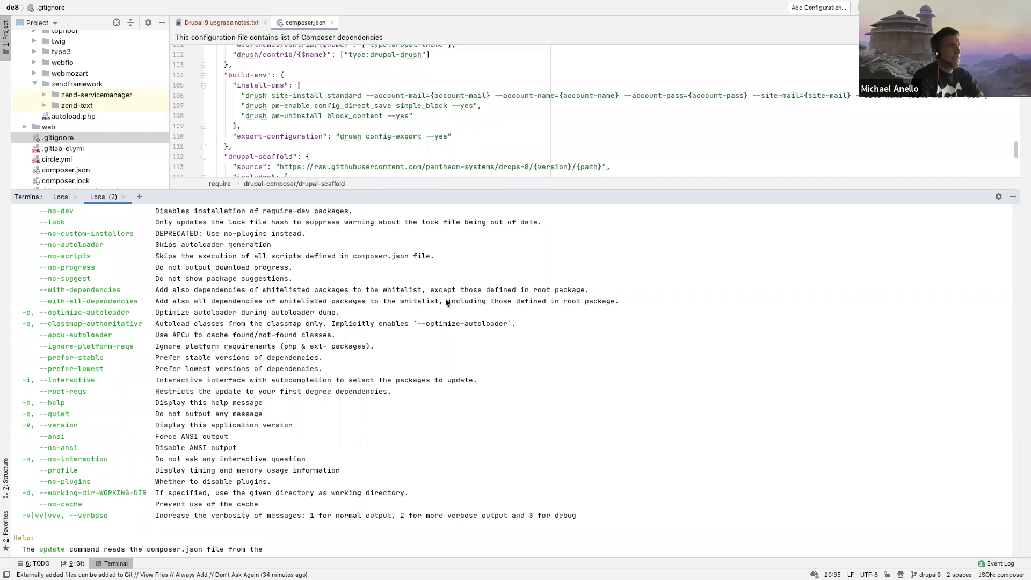
left_click_drag(446, 298, 612, 301)
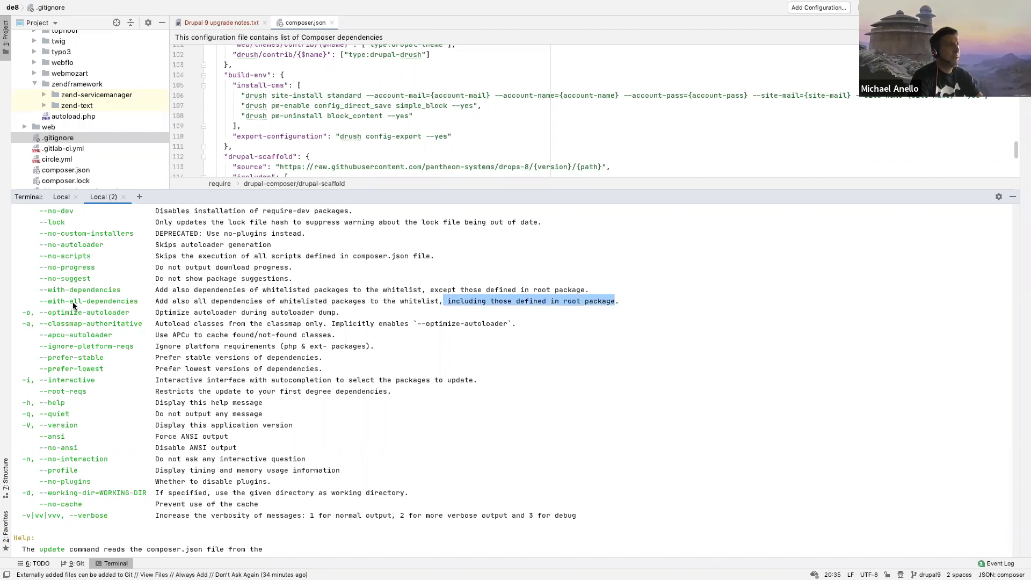
left_click(207, 300)
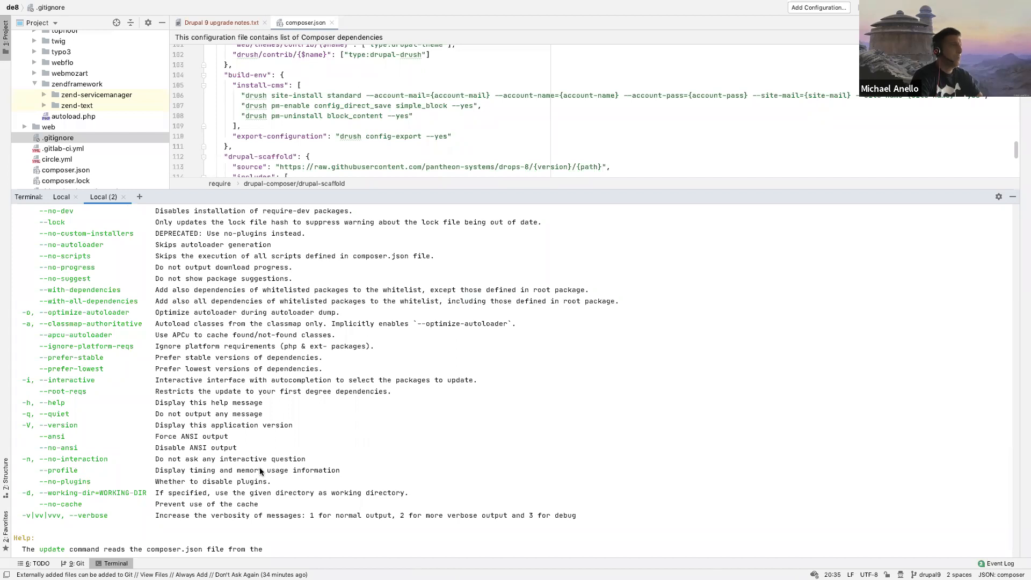
scroll(260, 471, "down", 6)
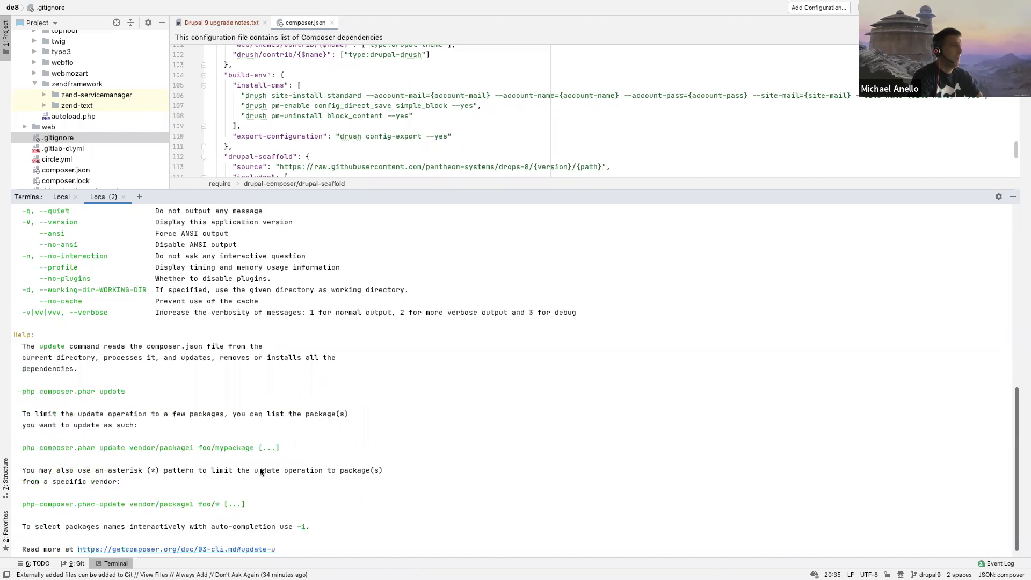
Step: Check the core update's progress in the first terminal session, then exit the container shell and close the second session
left_click(59, 198)
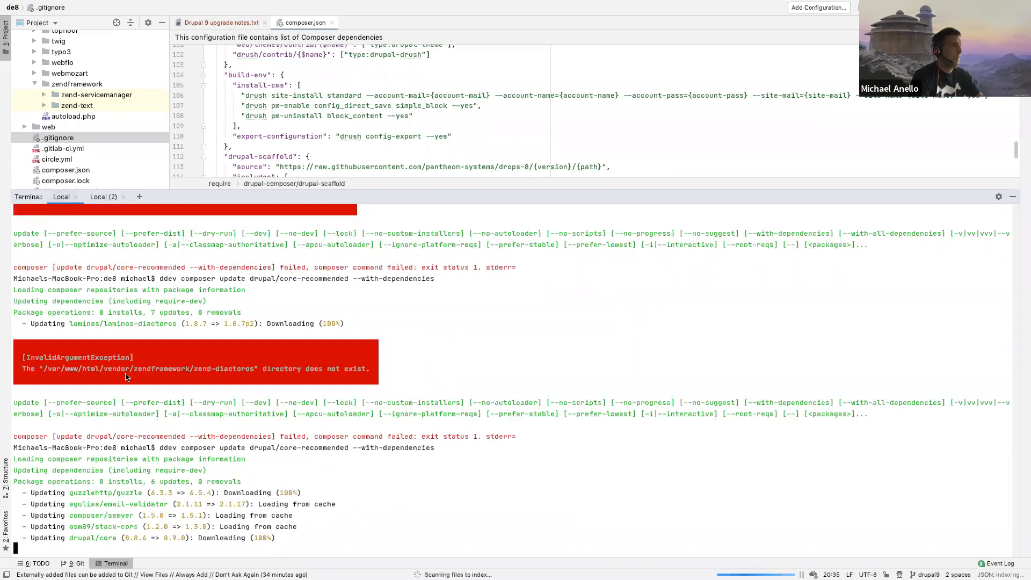
left_click(104, 197)
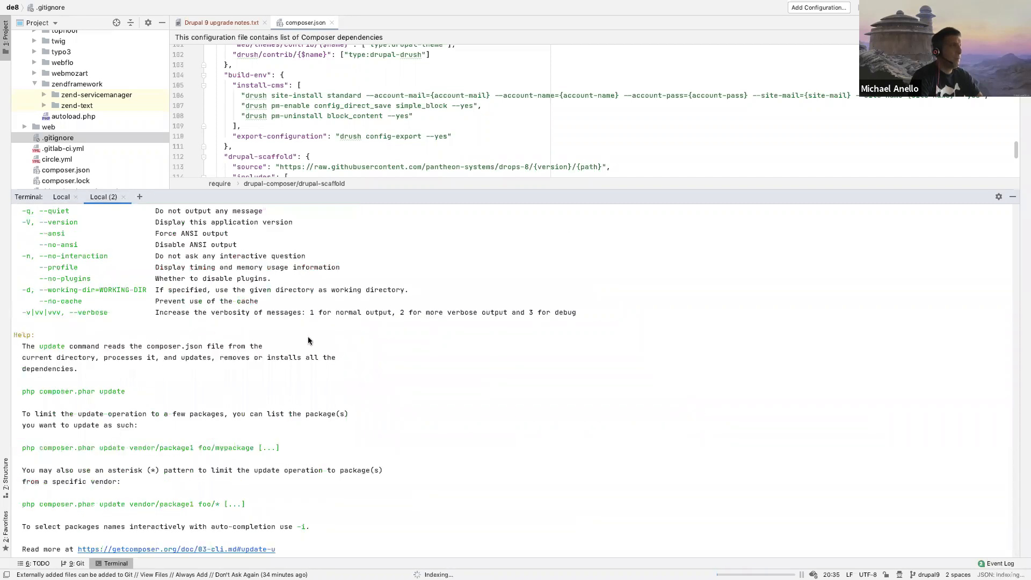
key("Return")
key("Return")
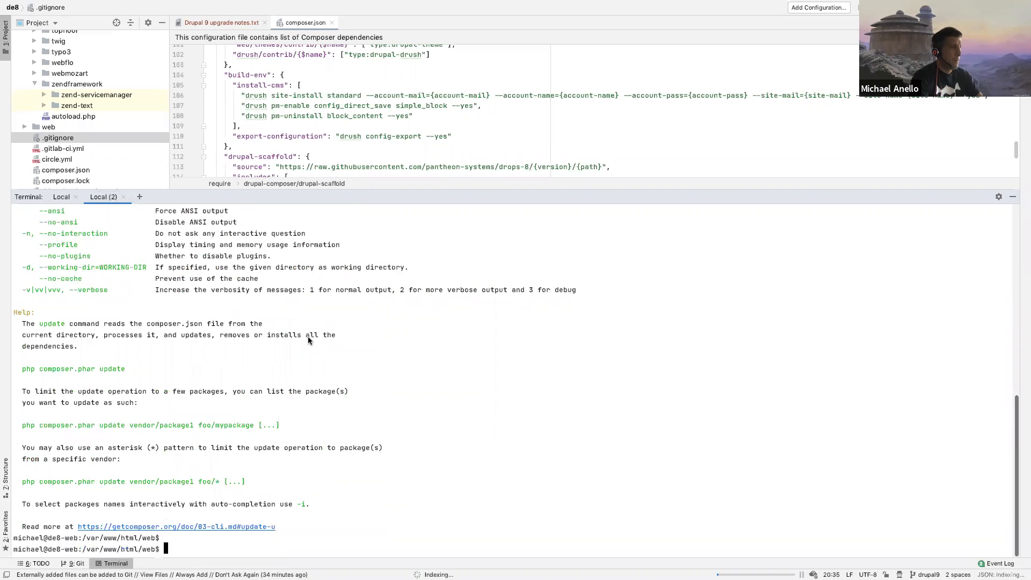
type("exit")
key("Return")
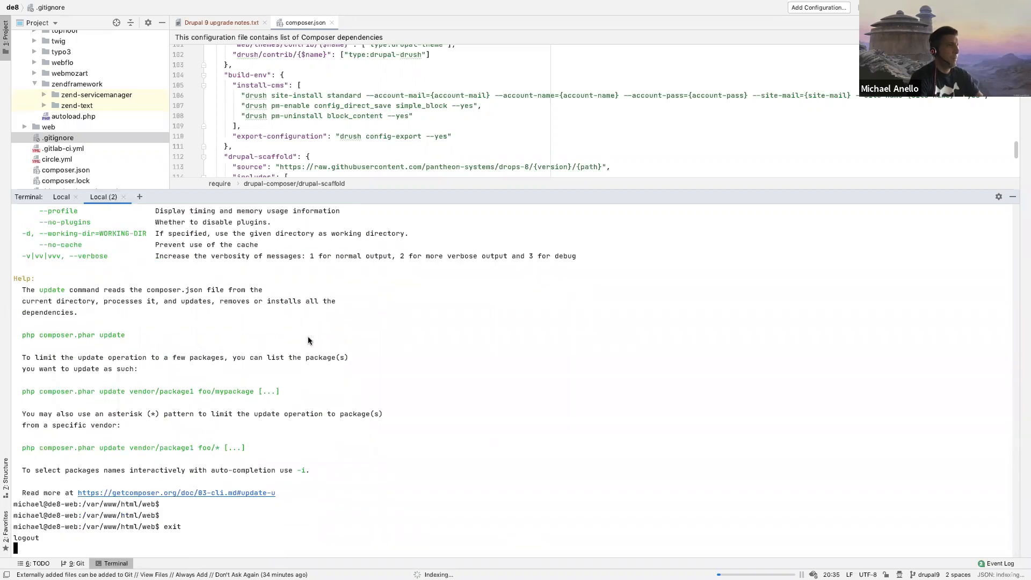
left_click(123, 198)
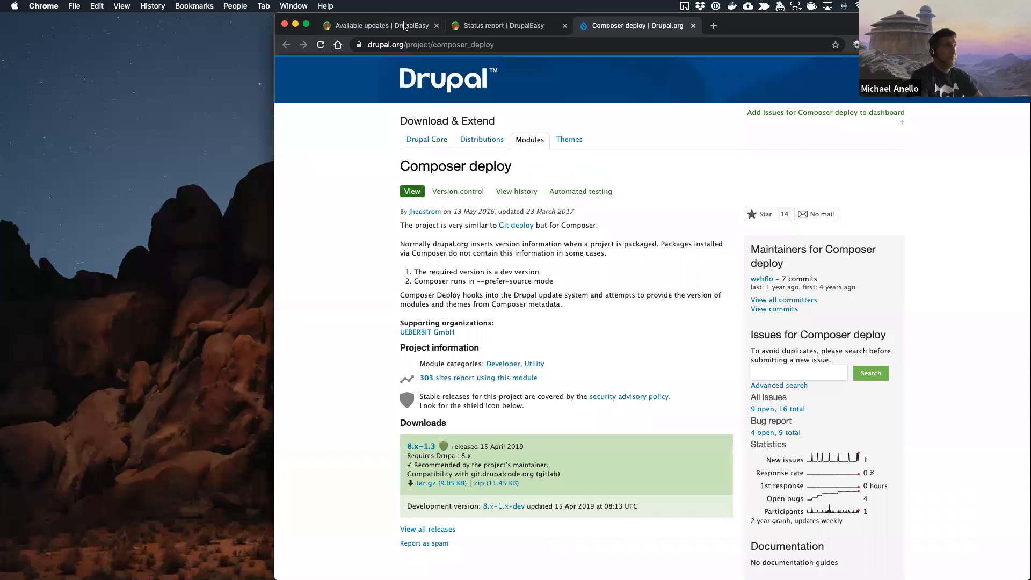
Step: Switch to Chrome and reload the Available updates report to check the Drupal core entry
left_click(405, 25)
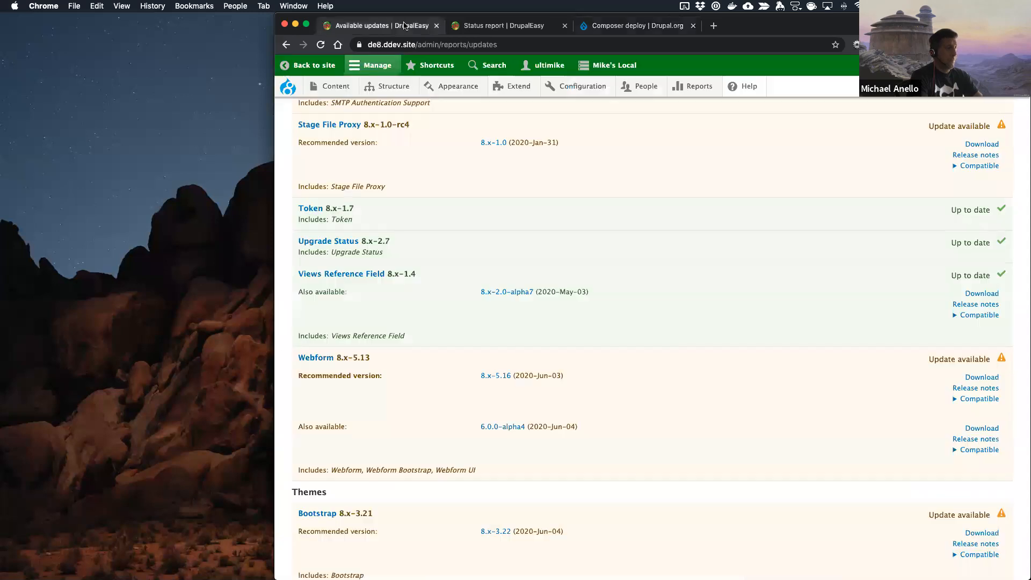
key("super+r")
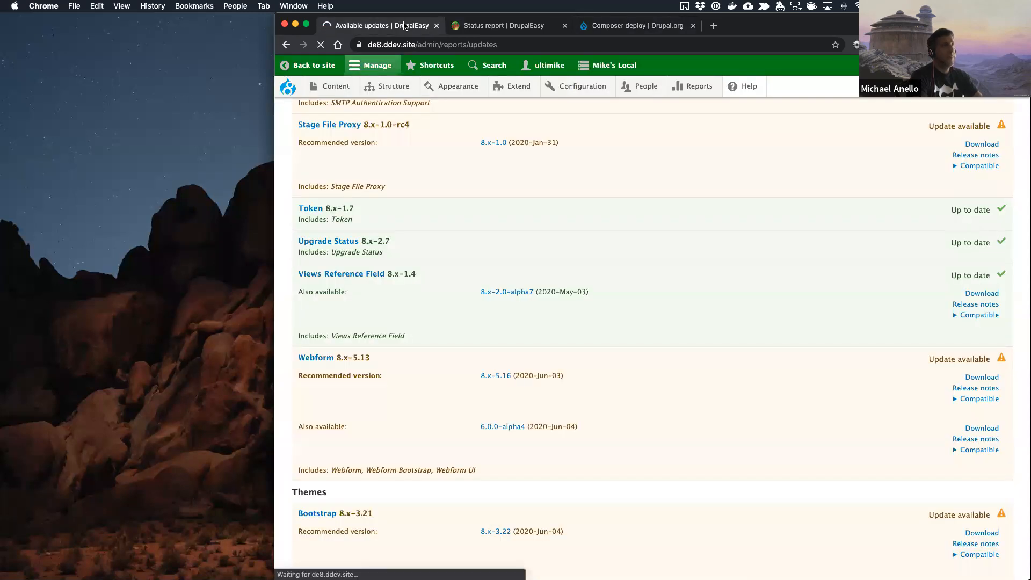
scroll(443, 204, "up", 5)
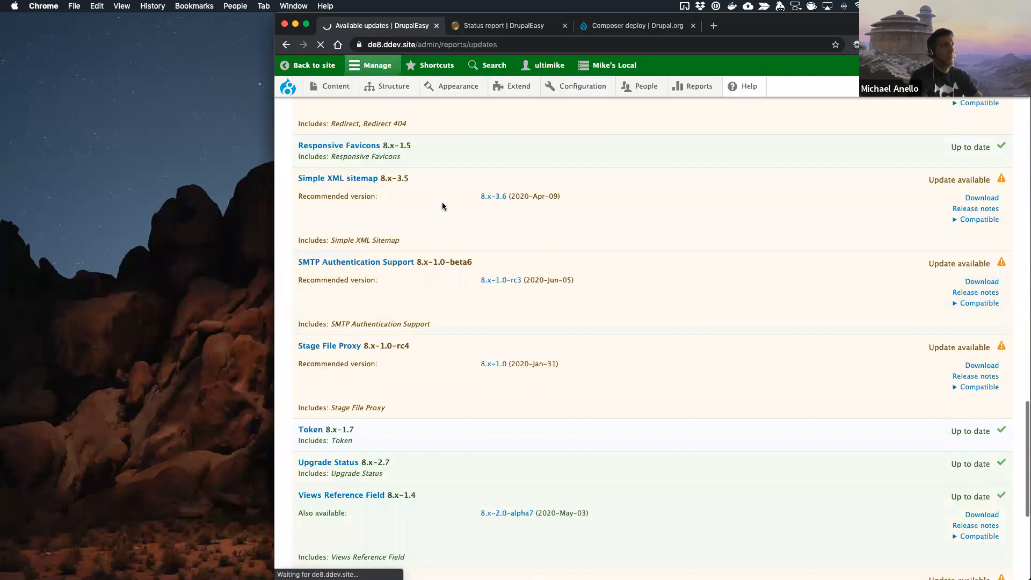
scroll(443, 204, "up", 20)
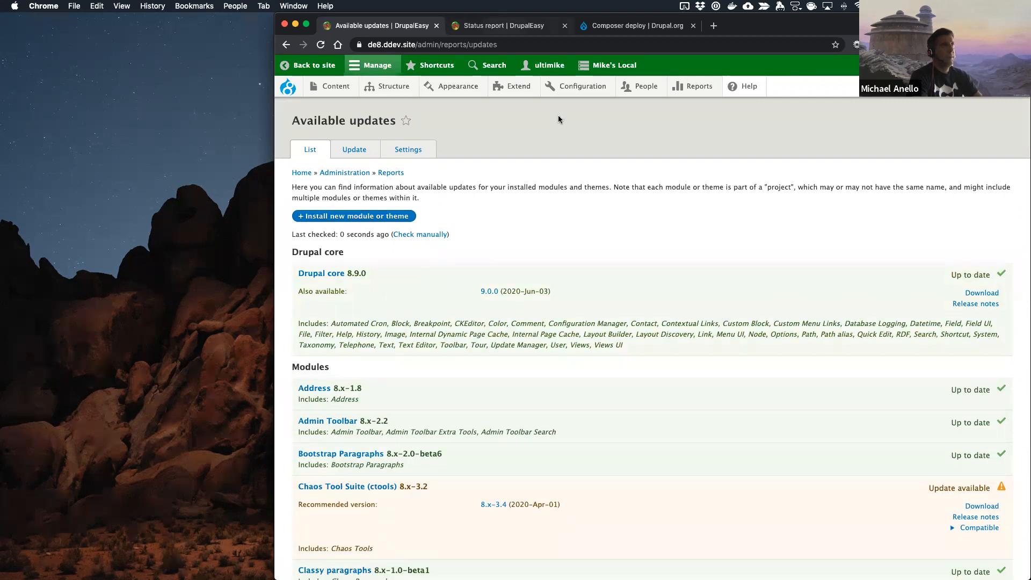
Step: Reload the site's Status report and open the database update script from its errors section
left_click(506, 25)
key("super+r")
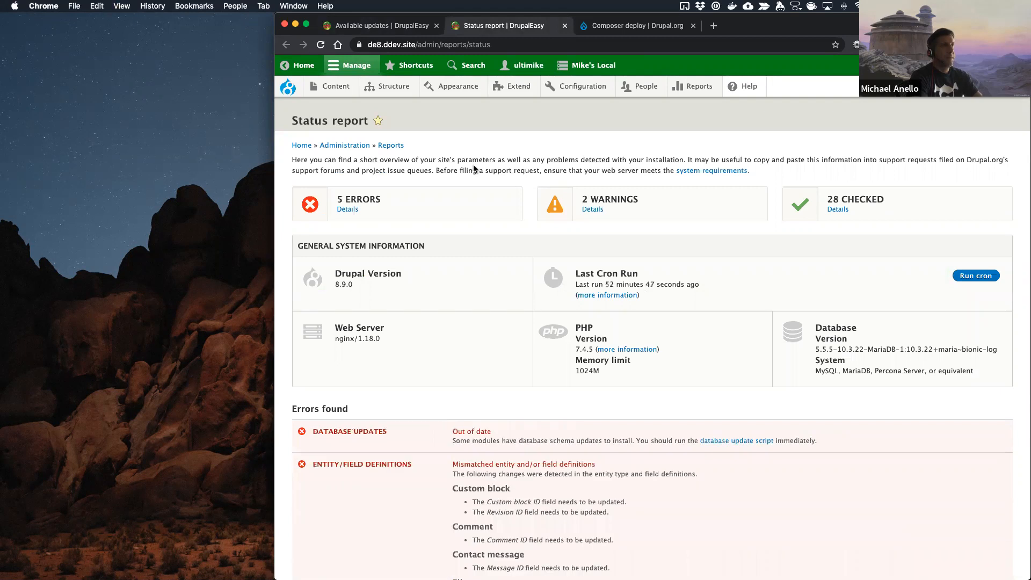
left_click(748, 441)
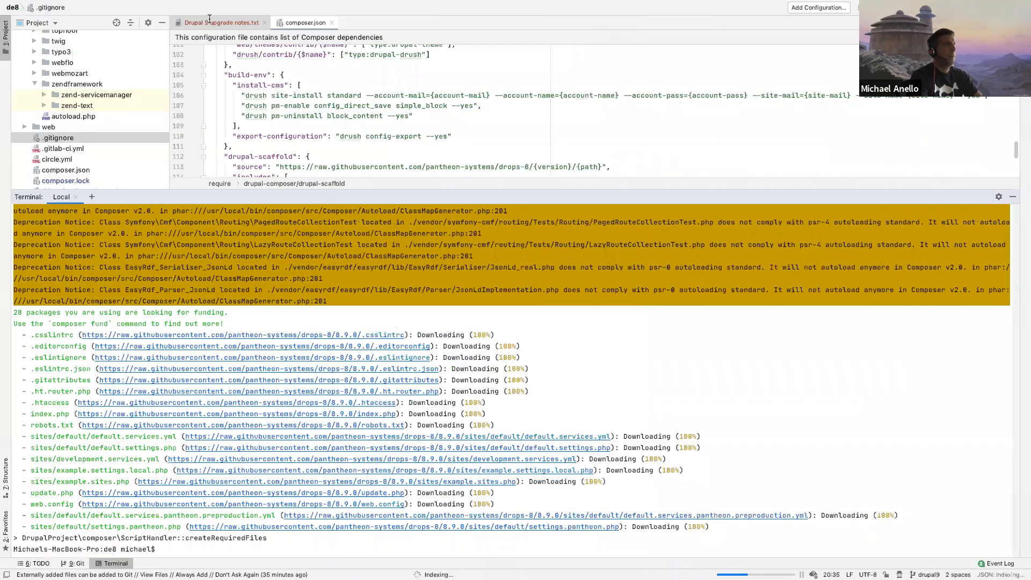
Step: In Drupal 9 upgrade notes.txt, reword the list heading to "Updates with database updates:" and add "Drupal core 8.9" above Admin toolbar
left_click(582, 23)
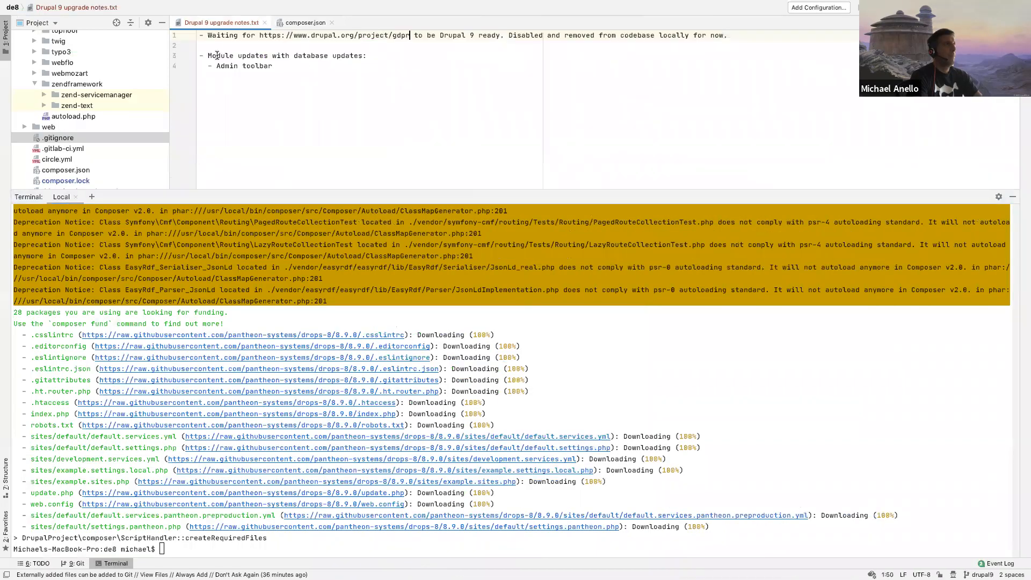
left_click_drag(243, 55, 208, 55)
type("U")
key("End")
key("Return")
type("- Drupal core ")
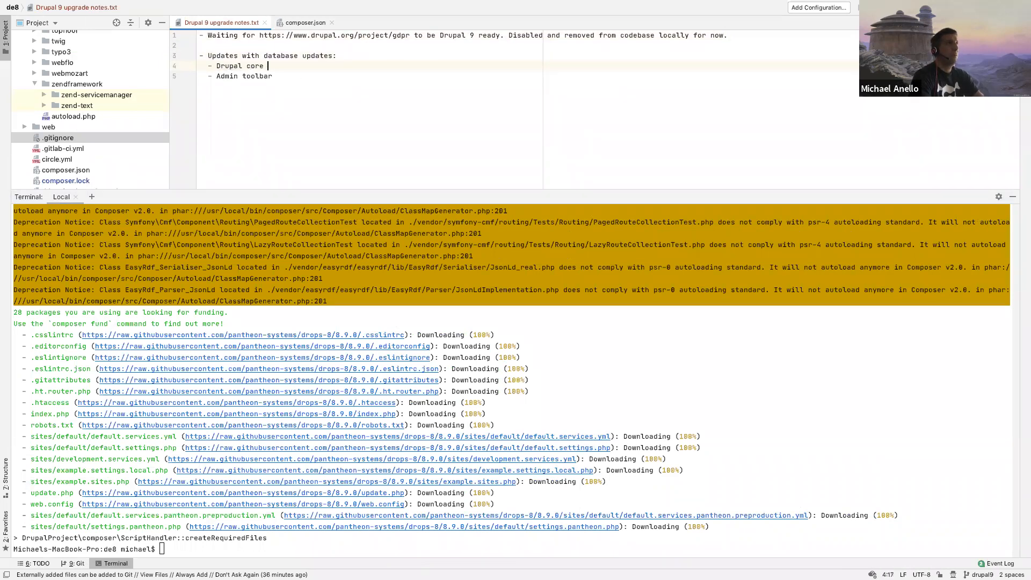
type("8.9")
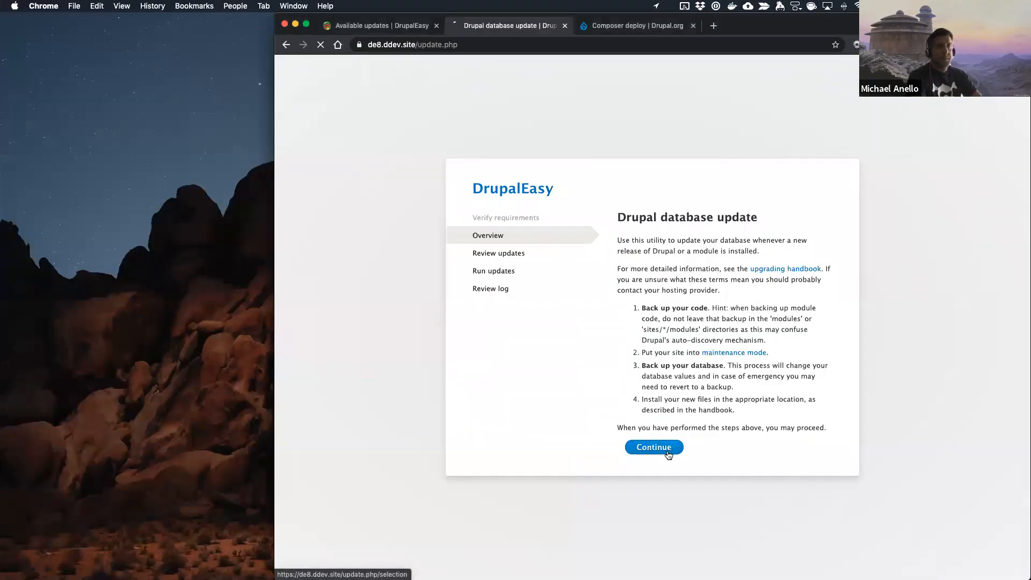
Step: Continue the Drupal database update in Chrome, expand the pending updates list, and apply the updates
left_click(669, 455)
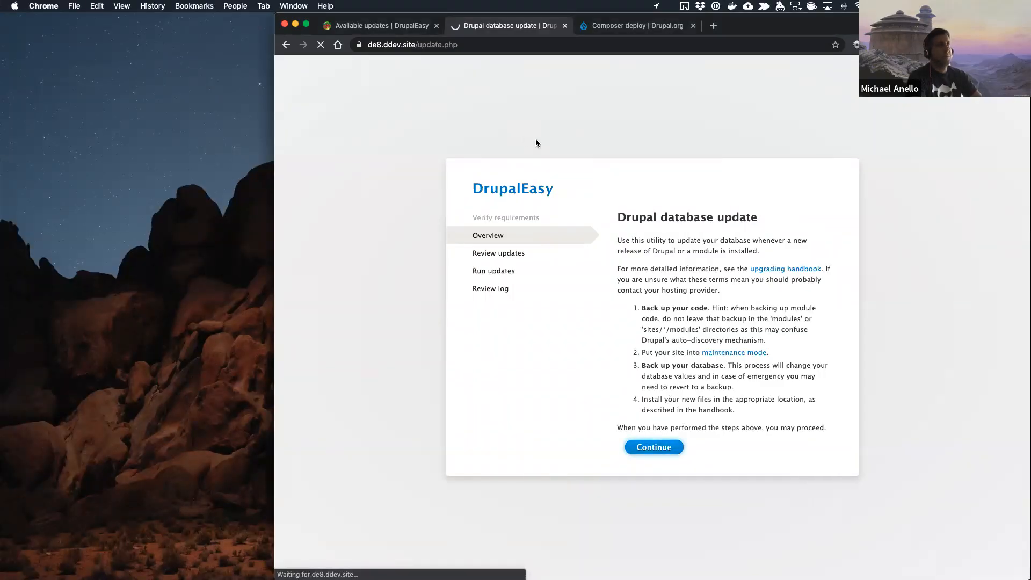
left_click(666, 349)
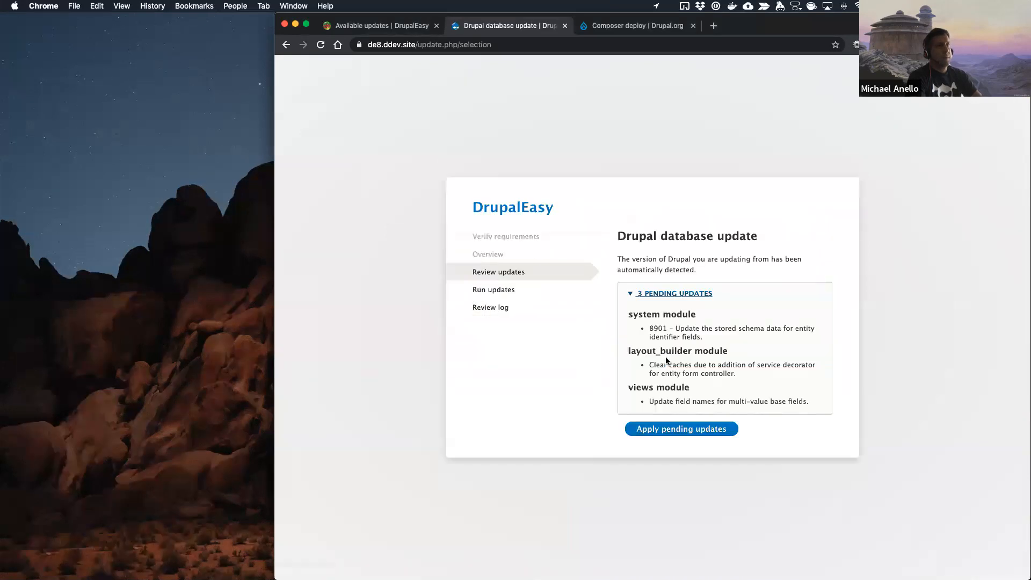
left_click(681, 429)
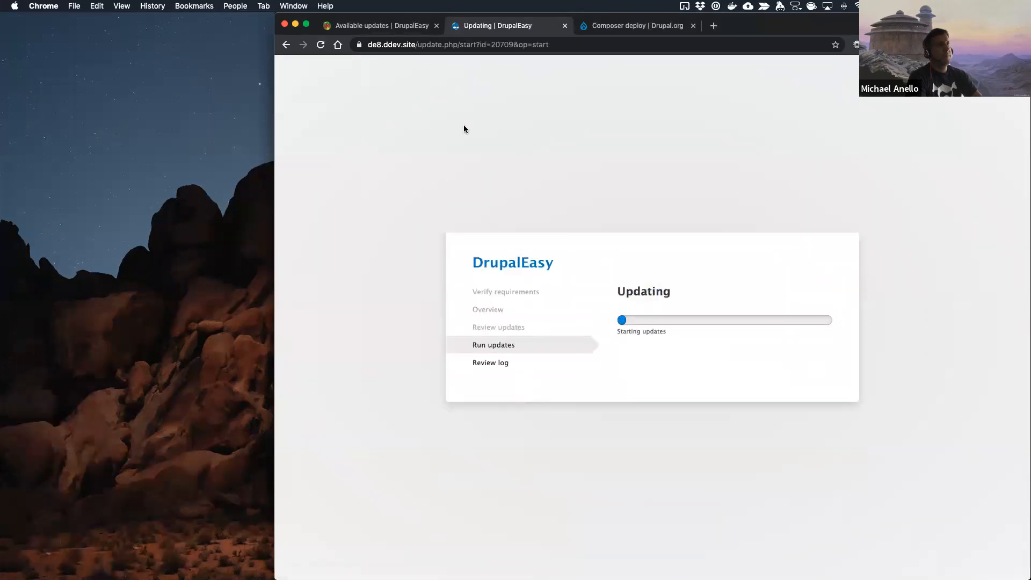
Step: Return to the code editor, run git status in the terminal, and examine the modified and untracked files
key("ctrl+Right")
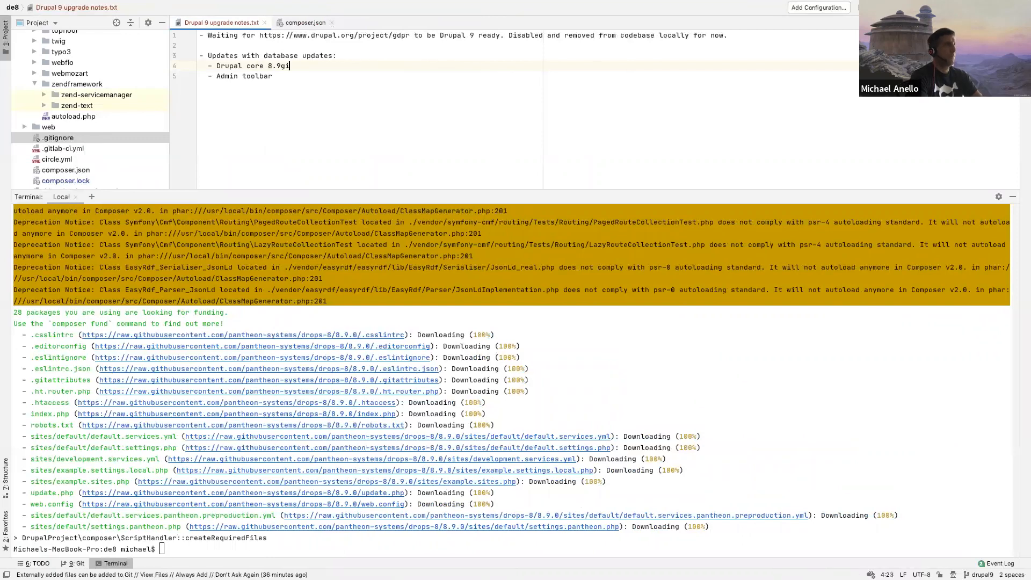
left_click(698, 398)
type("git status")
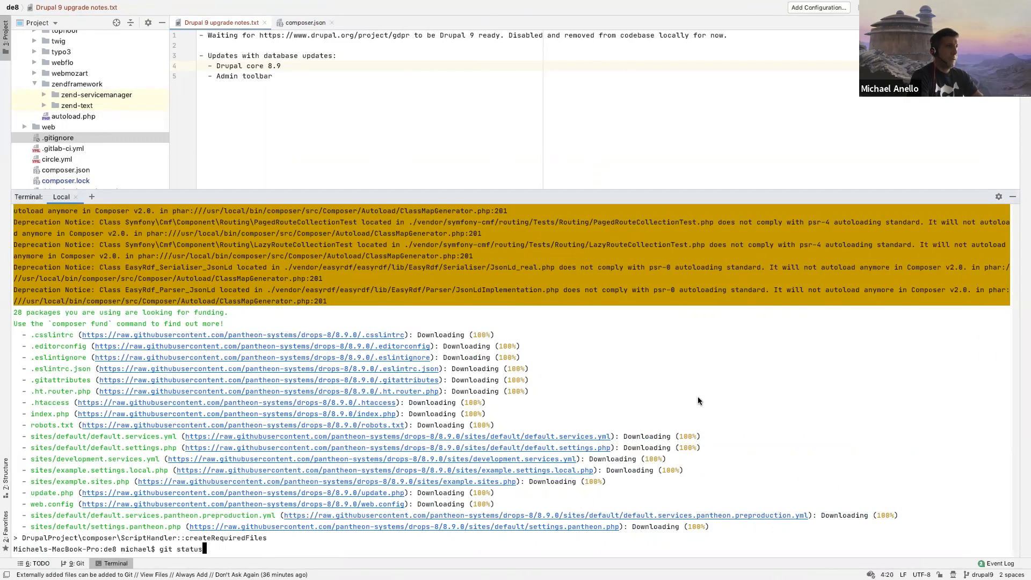
key("Return")
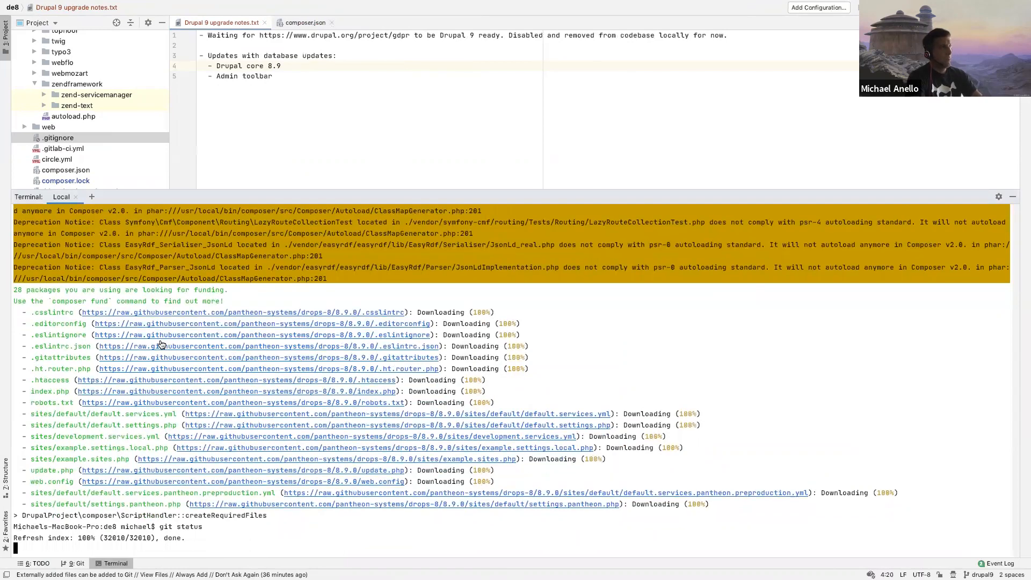
scroll(97, 398, "up", 10)
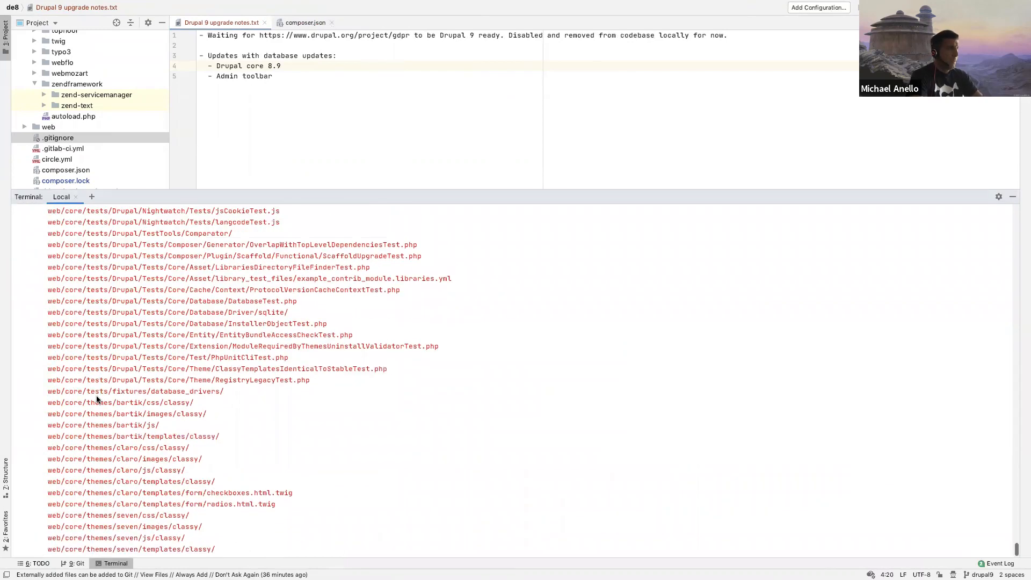
scroll(96, 398, "down", 15)
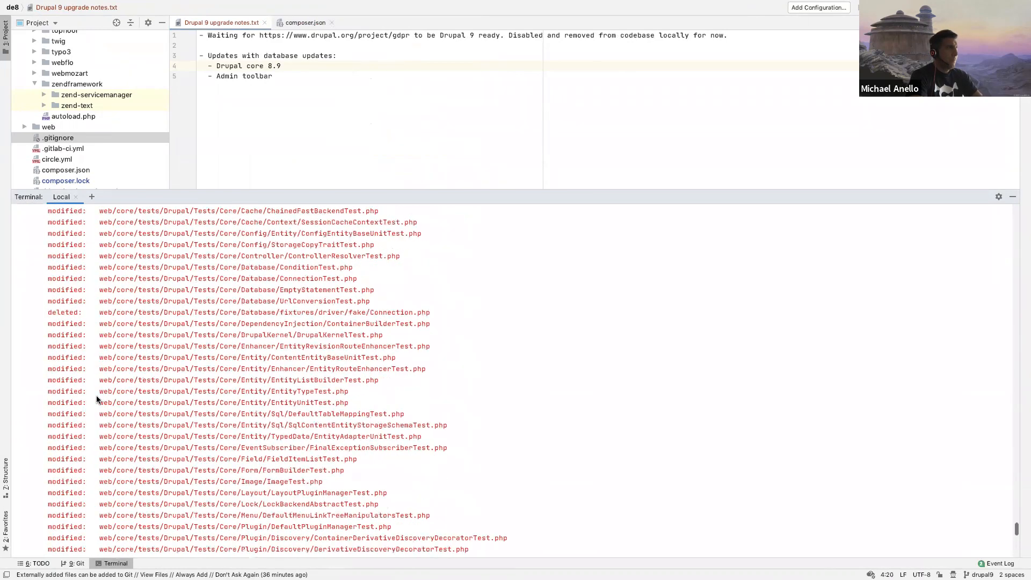
scroll(97, 399, "up", 10)
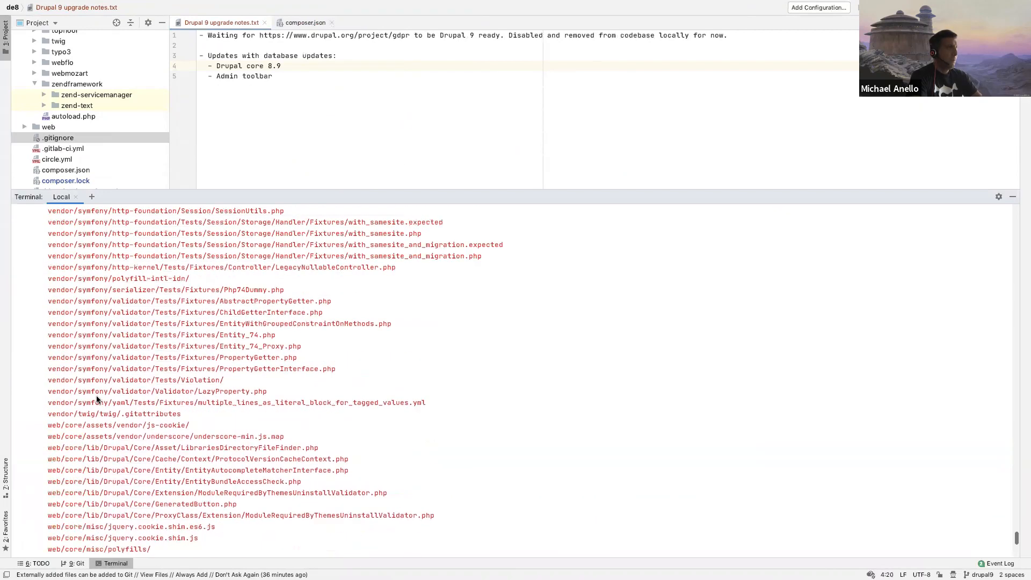
scroll(97, 398, "down", 15)
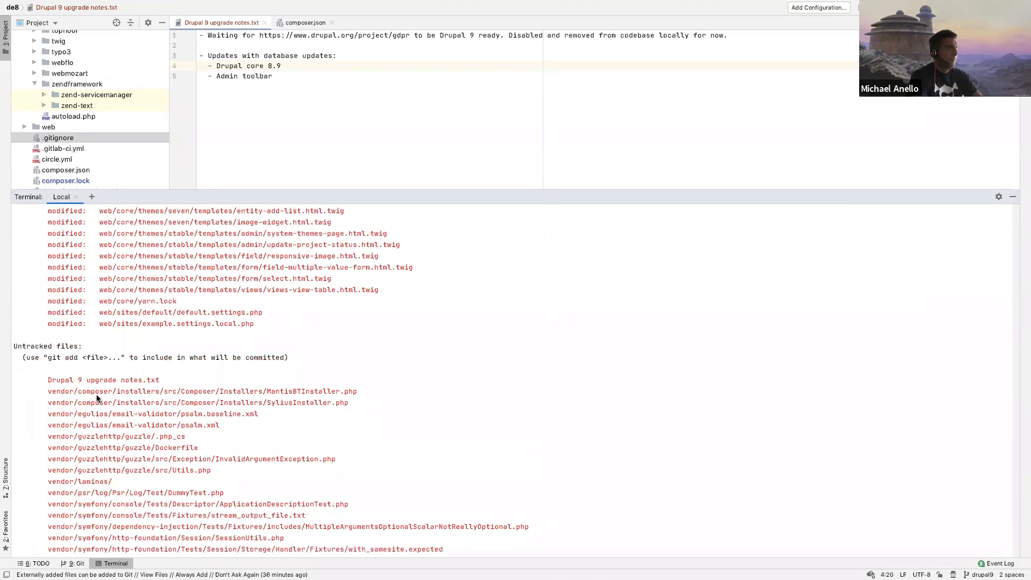
scroll(96, 398, "down", 8)
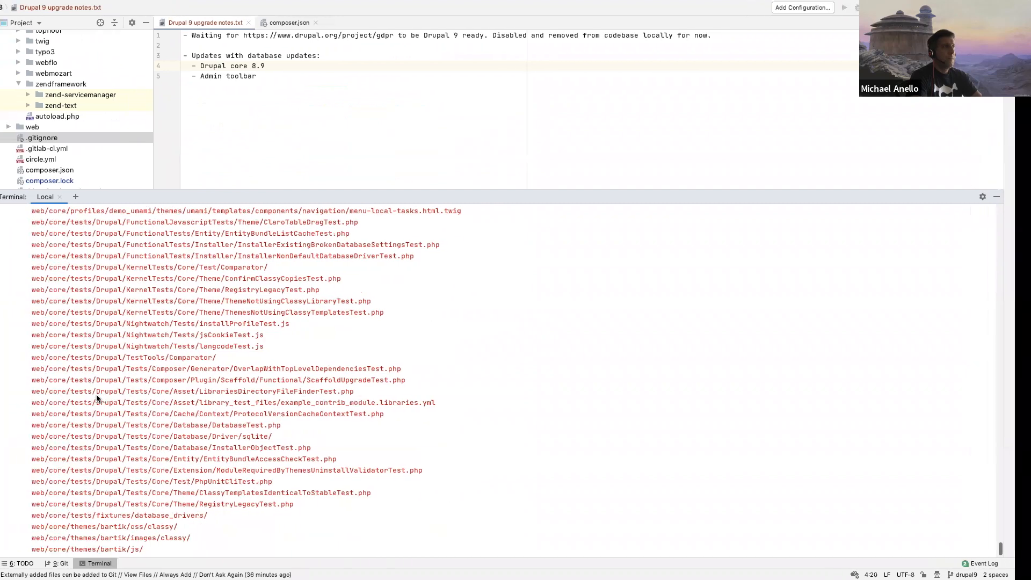
Step: Switch to Chrome, reopen the Status report to review its errors and warnings after the database update, and load the site's home page
key("ctrl+Left")
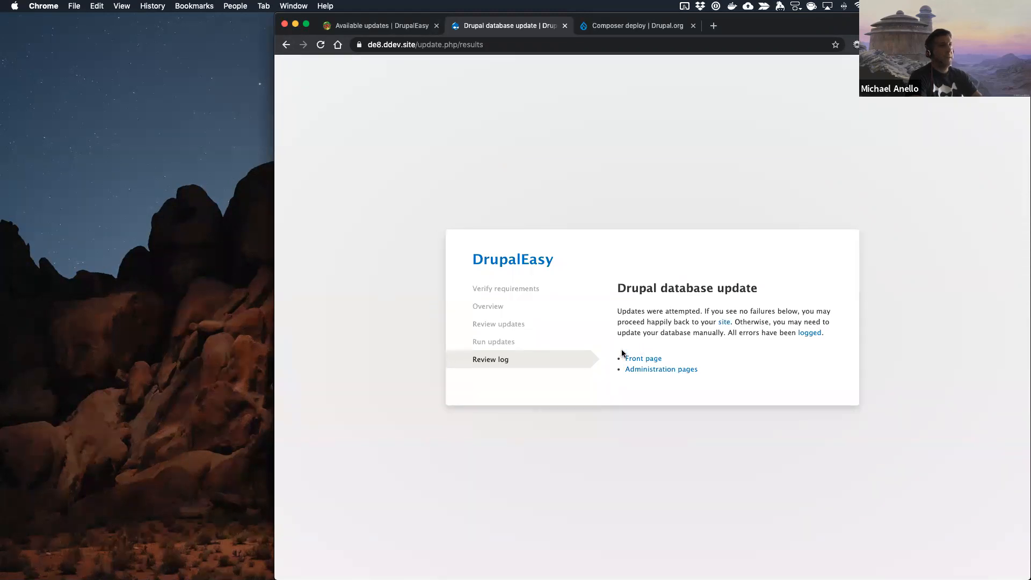
right_click(287, 44)
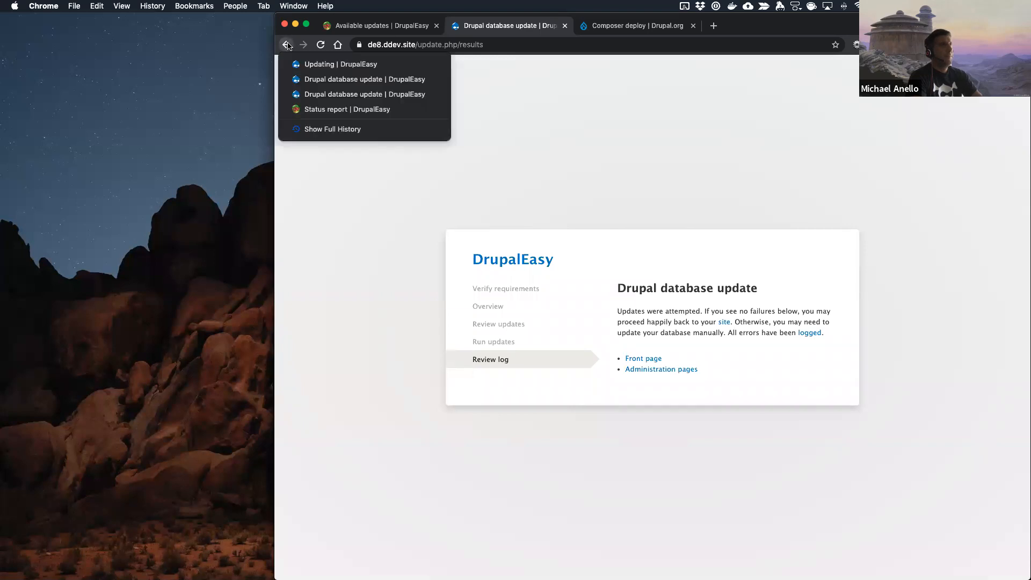
left_click(298, 111)
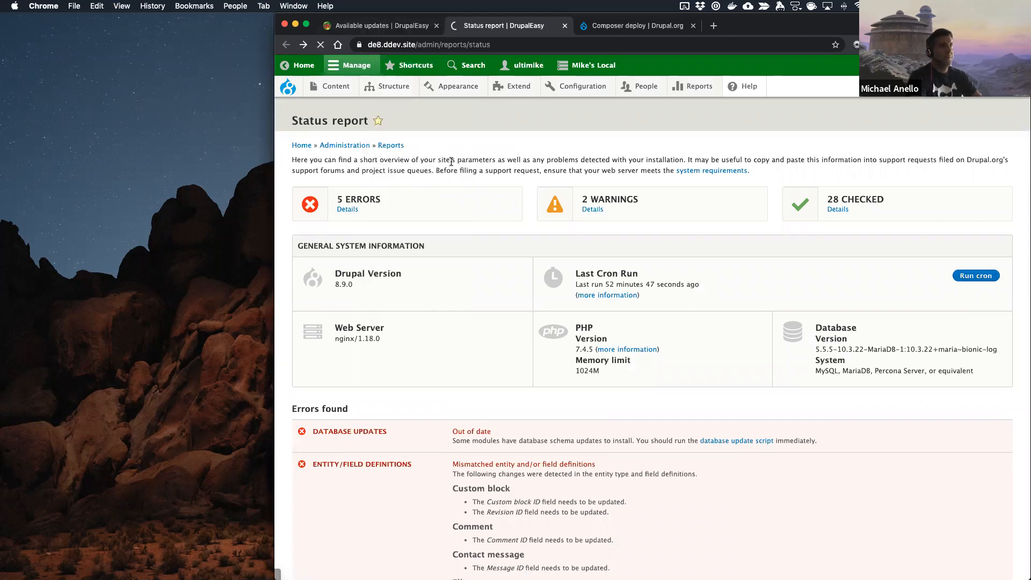
left_click(407, 27)
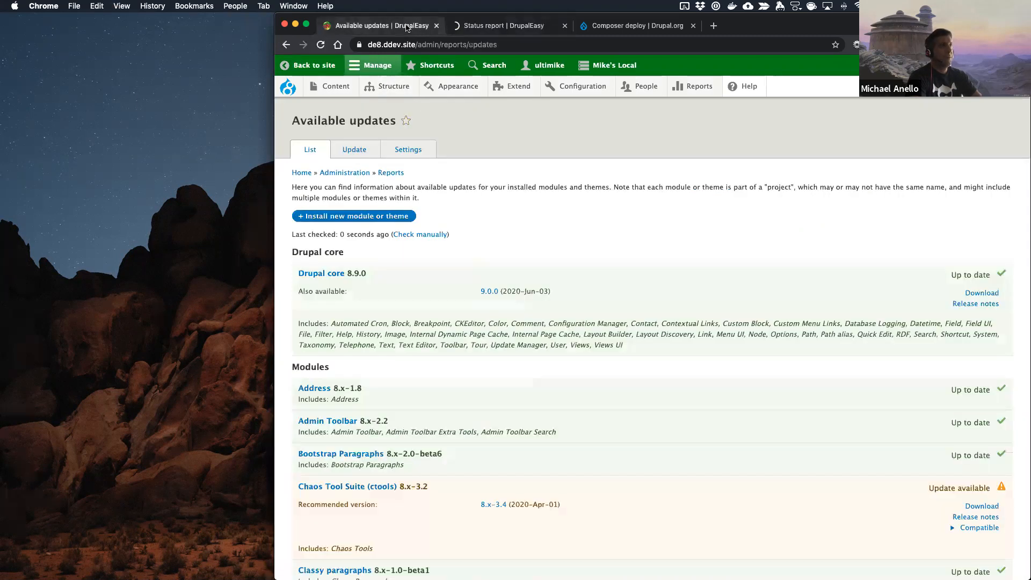
left_click(496, 26)
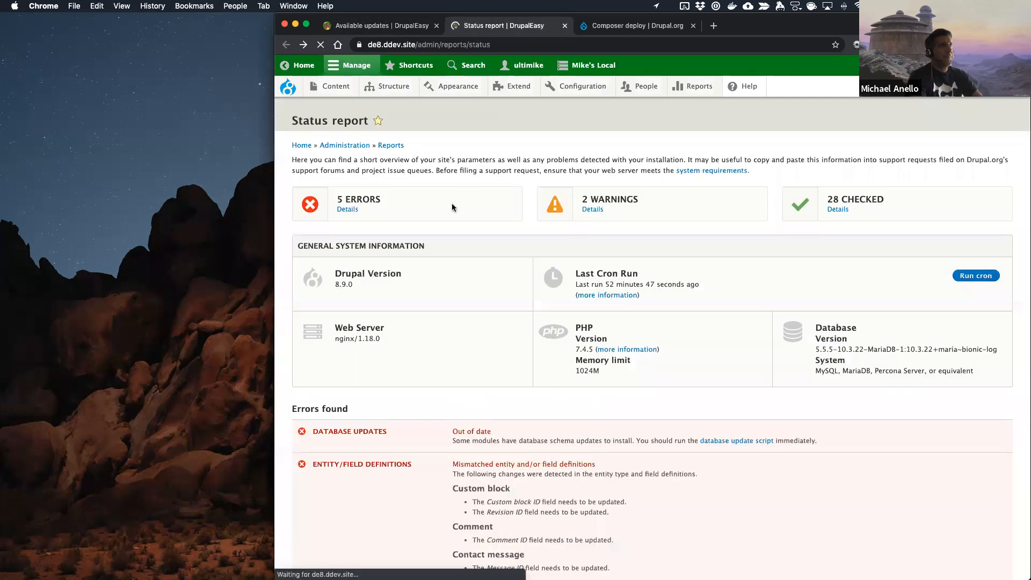
scroll(452, 207, "down", 7)
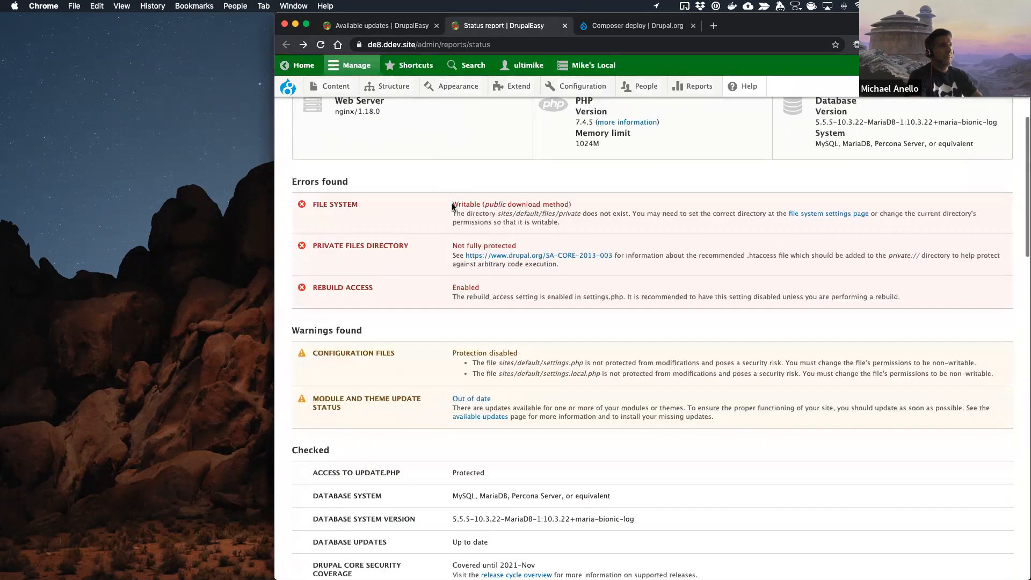
scroll(452, 204, "down", 10)
scroll(419, 188, "up", 20)
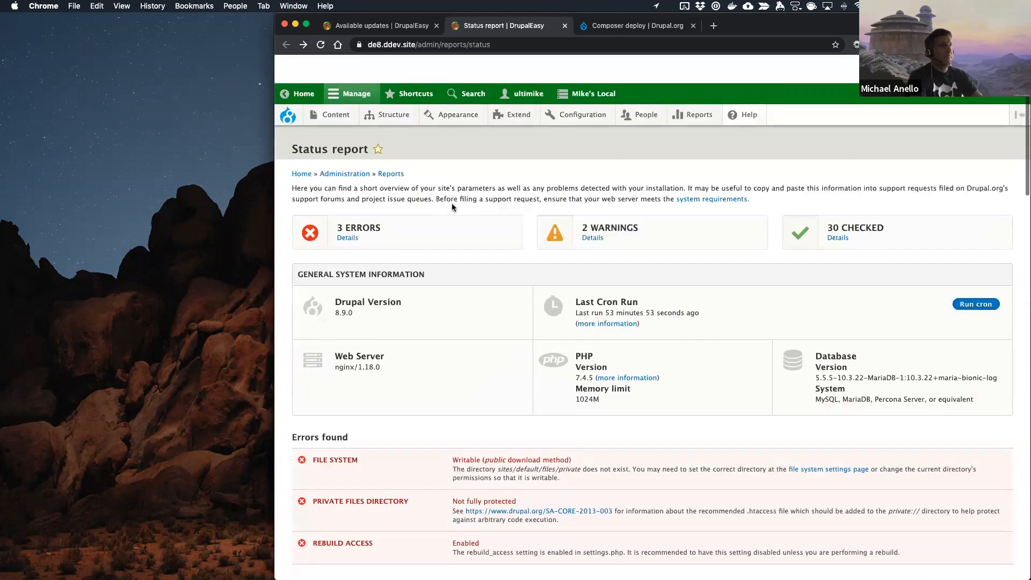
left_click(288, 87)
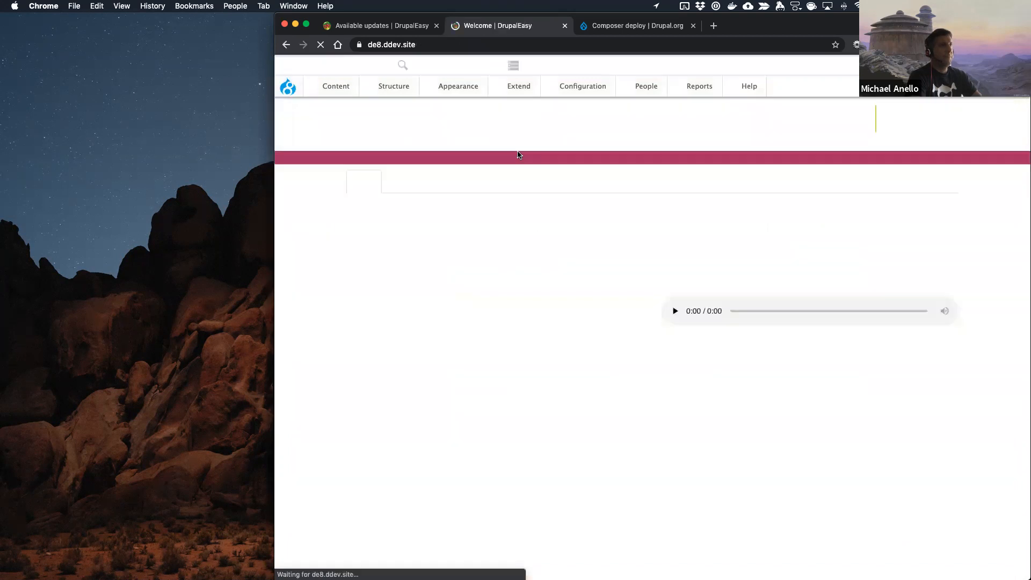
left_click(287, 44)
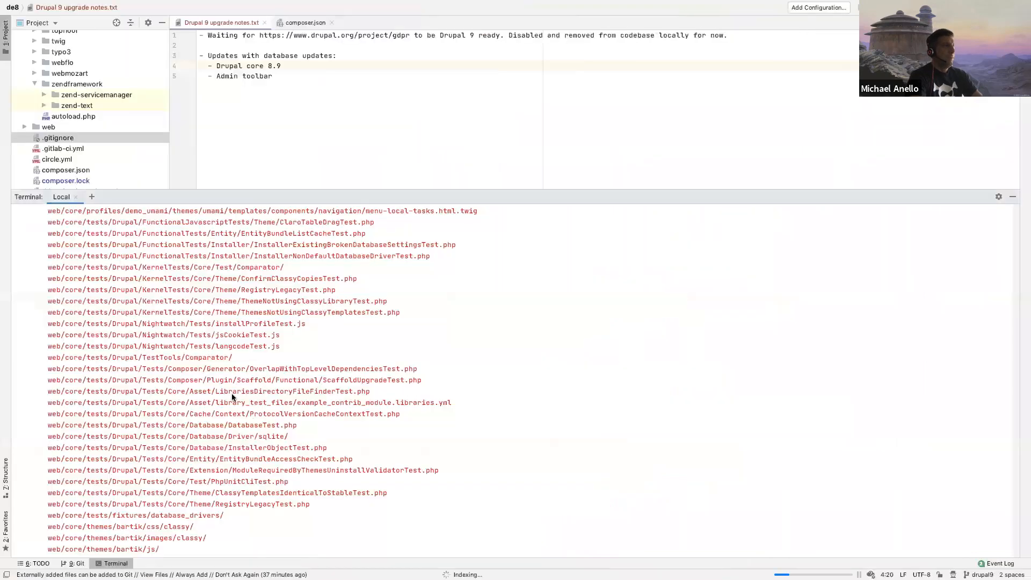
Step: Return to the code editor's terminal and stage the web/core and vendor directories with git add
type("git add web/core")
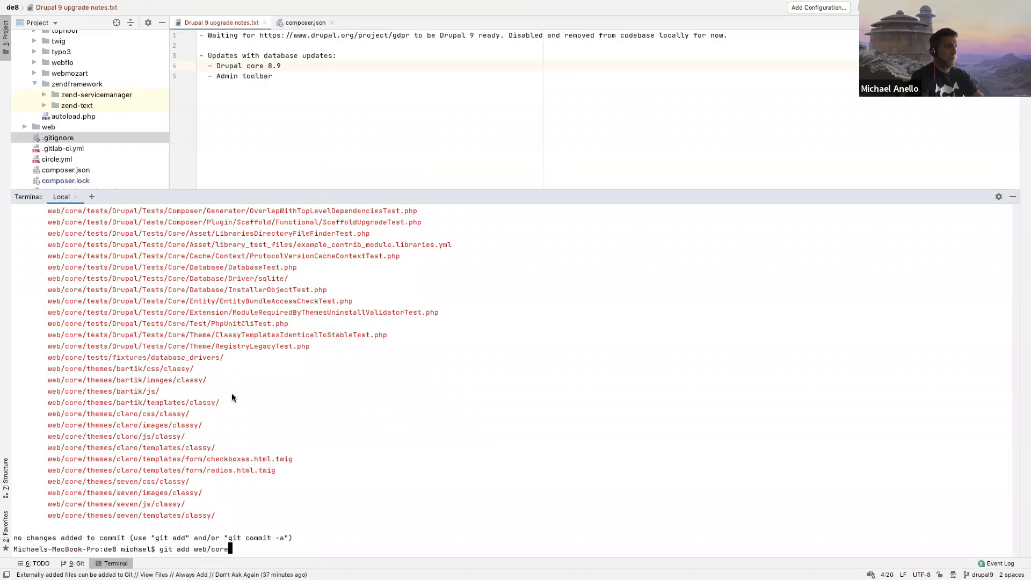
key("Return")
type("git add vednor")
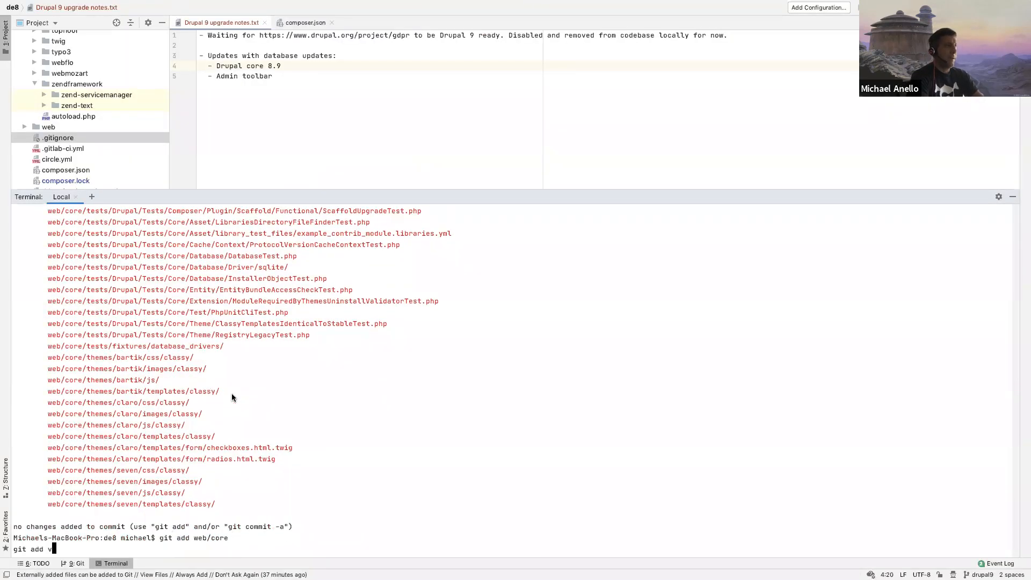
key("BackSpace")
key("BackSpace")
key("BackSpace")
key("BackSpace")
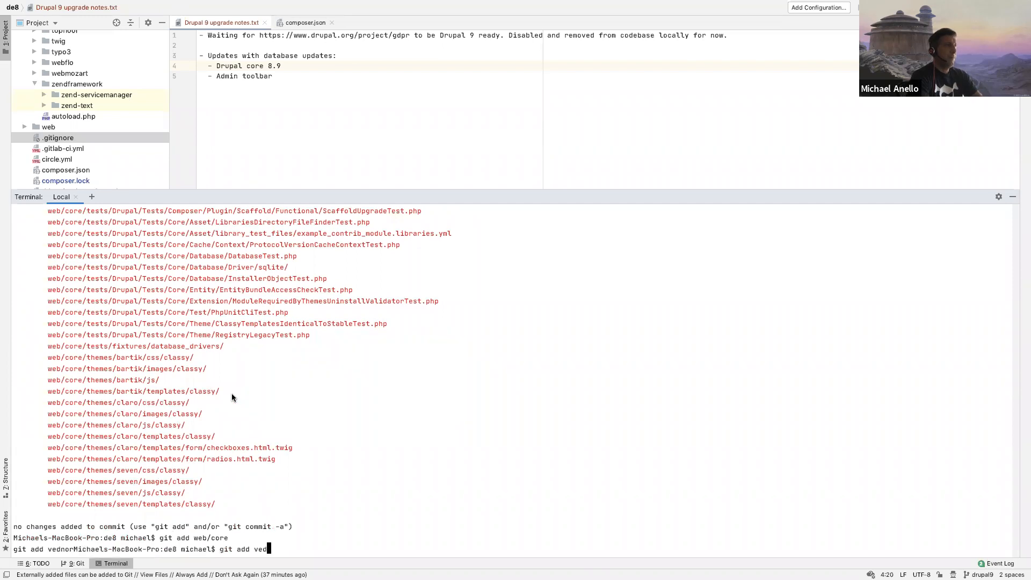
type("ndor")
key("Return")
Step: Stage composer.lock with git add and run git status to list the remaining unstaged files
type("git")
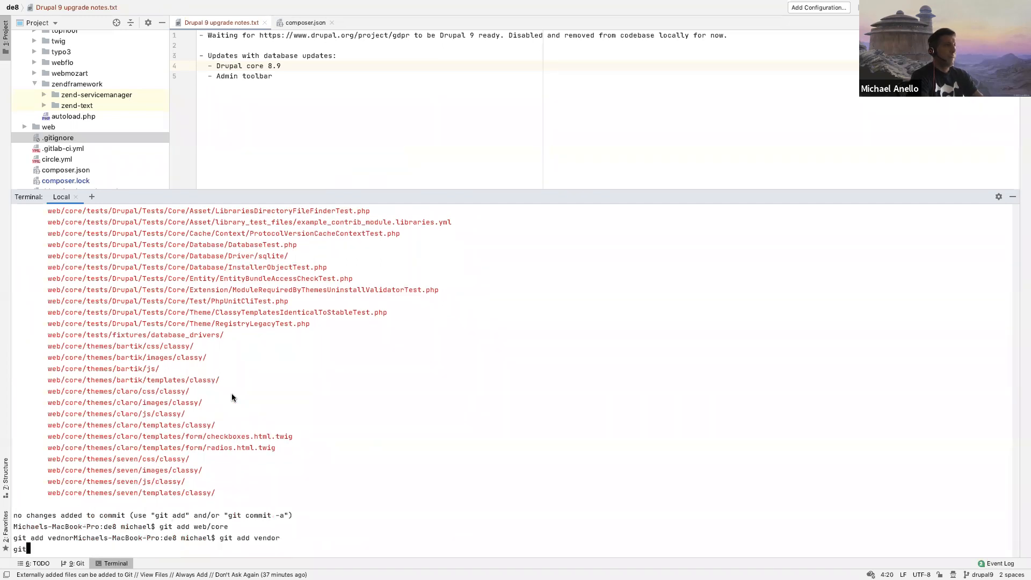
type(" add composer.lock")
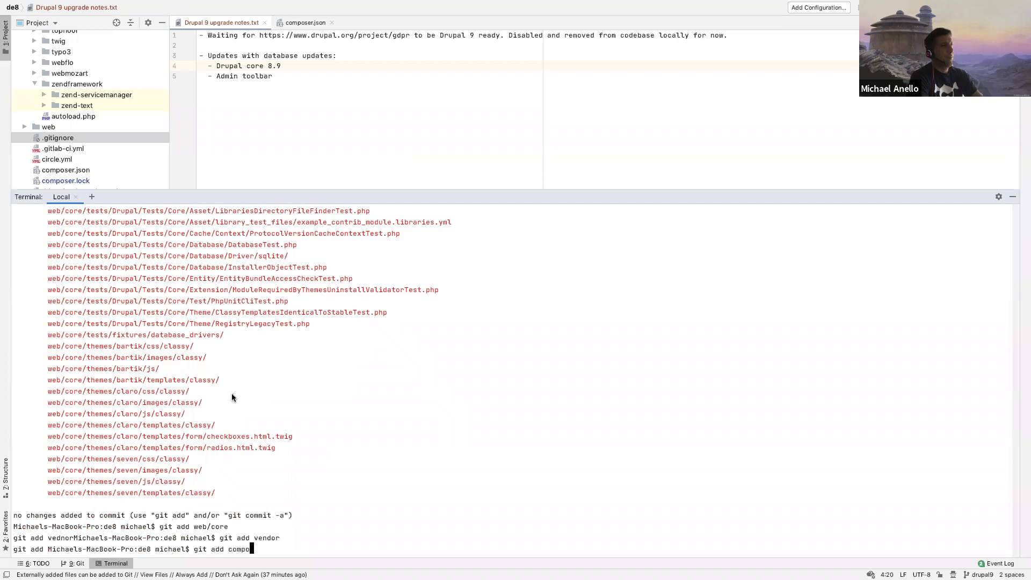
key("Return")
type("git status")
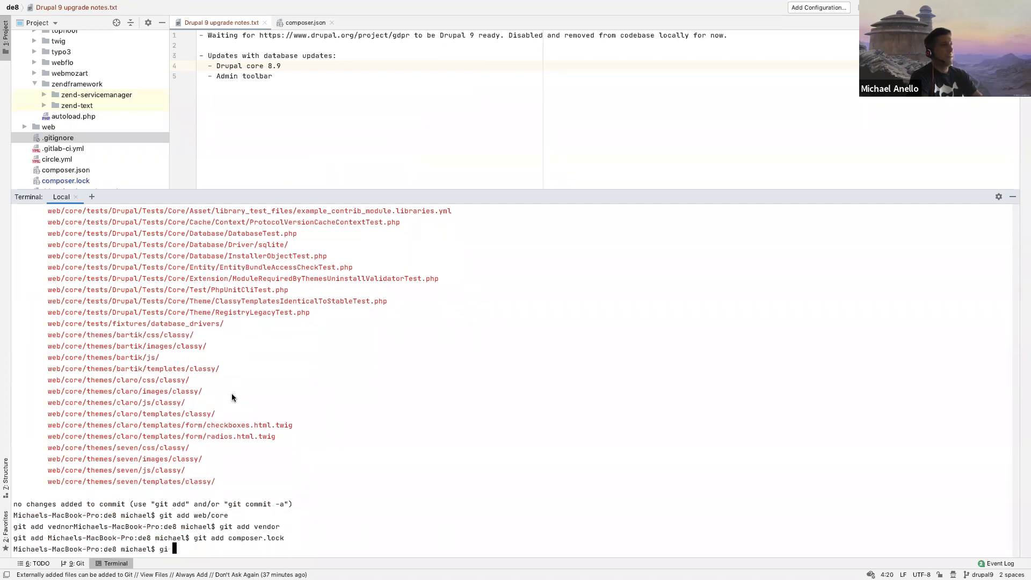
key("Return")
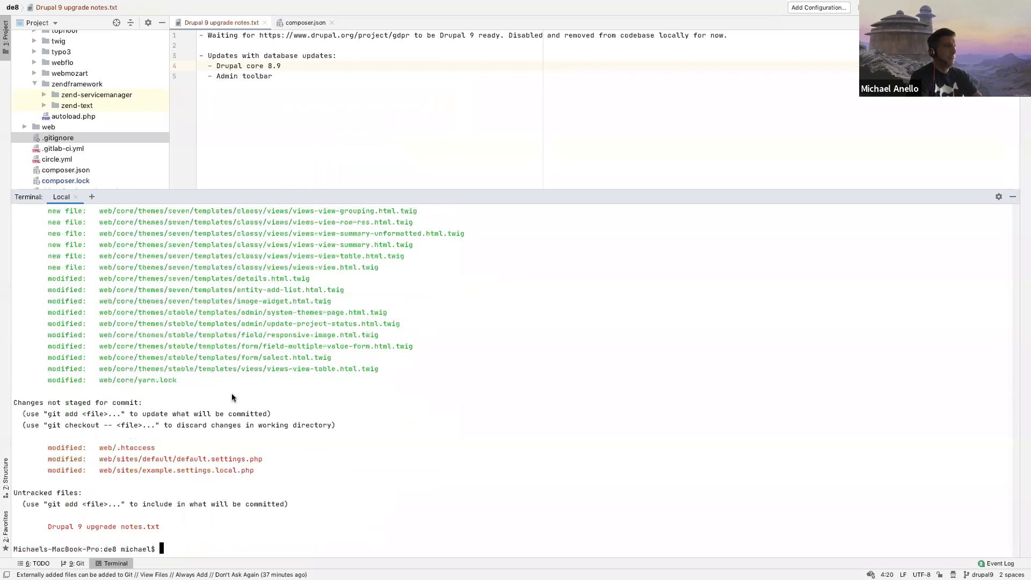
Step: Run git diff on web/.htaccess and read through its changes to the end
type("git add")
key("BackSpace")
key("BackSpace")
key("BackSpace")
key("BackSpace")
key("BackSpace")
key("BackSpace")
key("BackSpace")
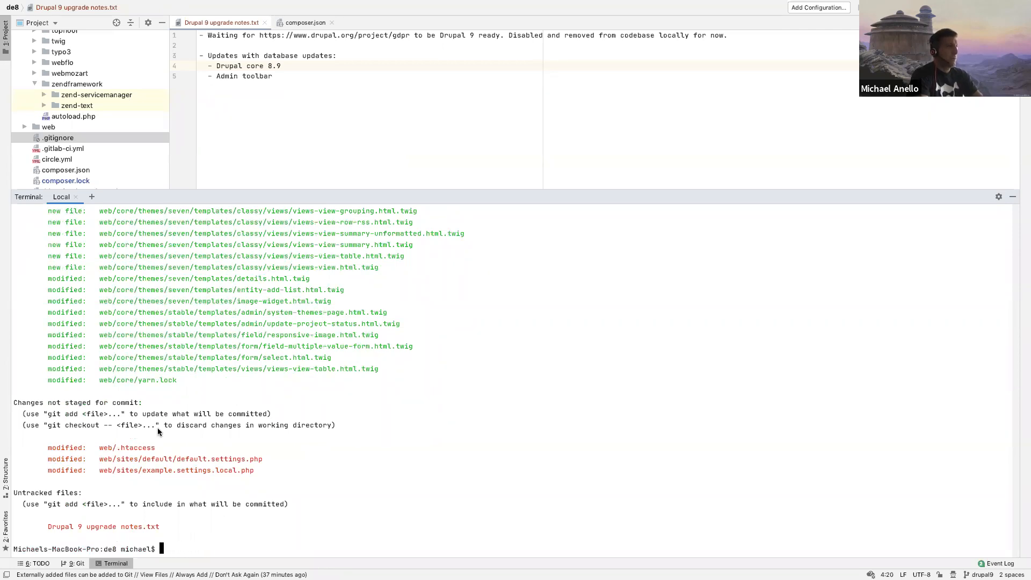
type("it diff .ht")
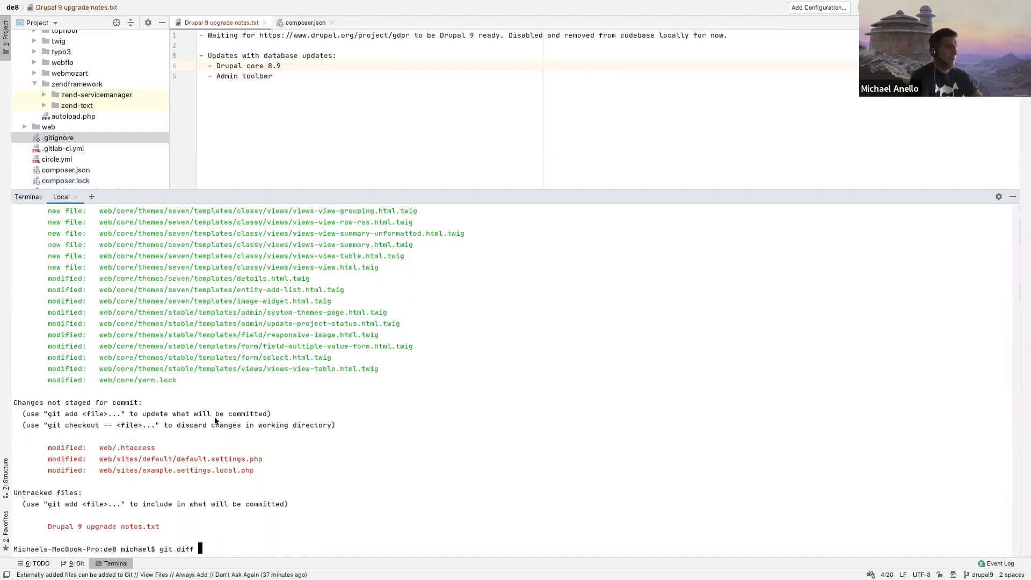
key("BackSpace")
key("BackSpace")
key("BackSpace")
type("web/.htaccess")
key("Return")
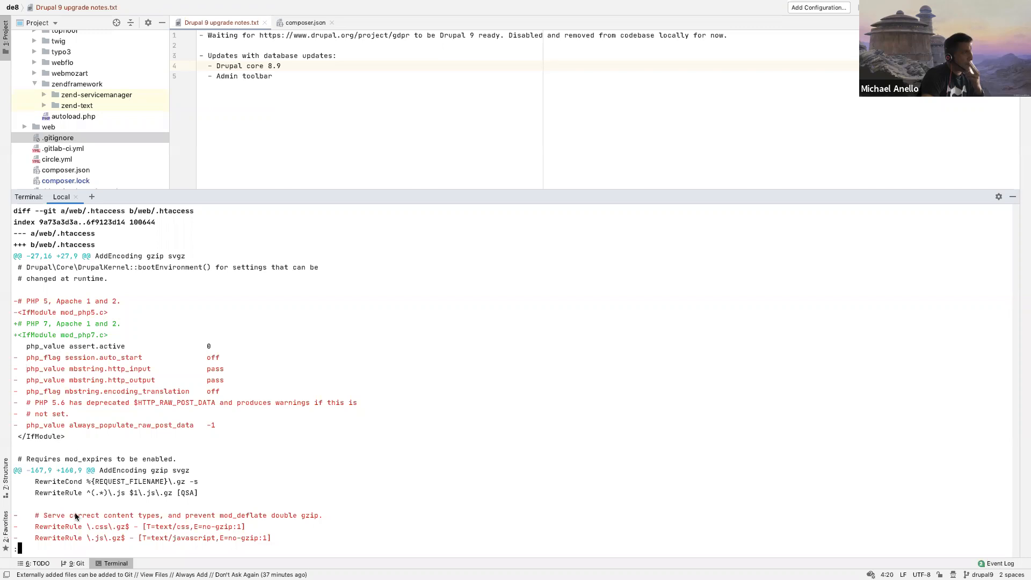
key("Down")
key("Down")
key("Down")
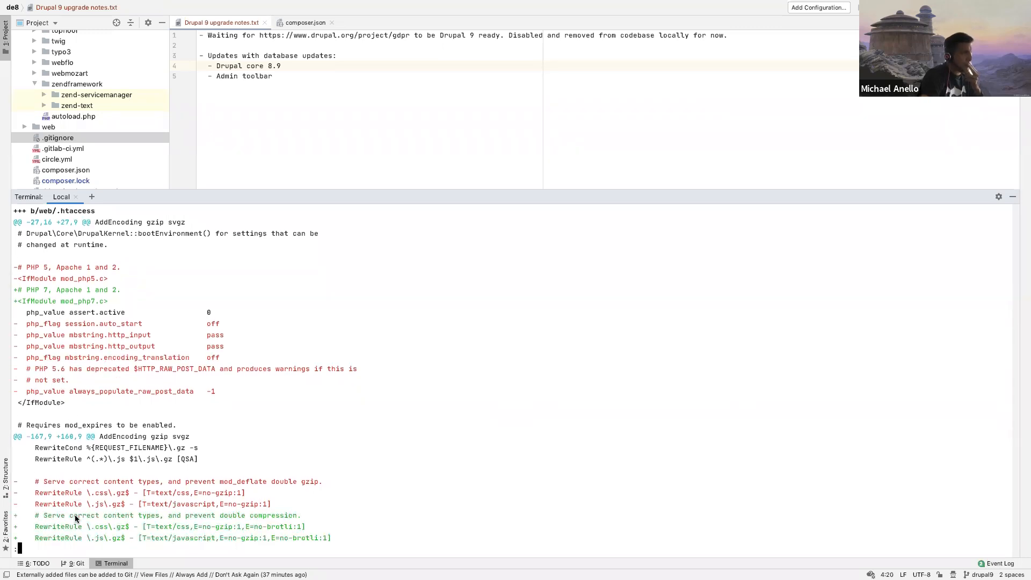
key("Down")
key("Down")
key("Down")
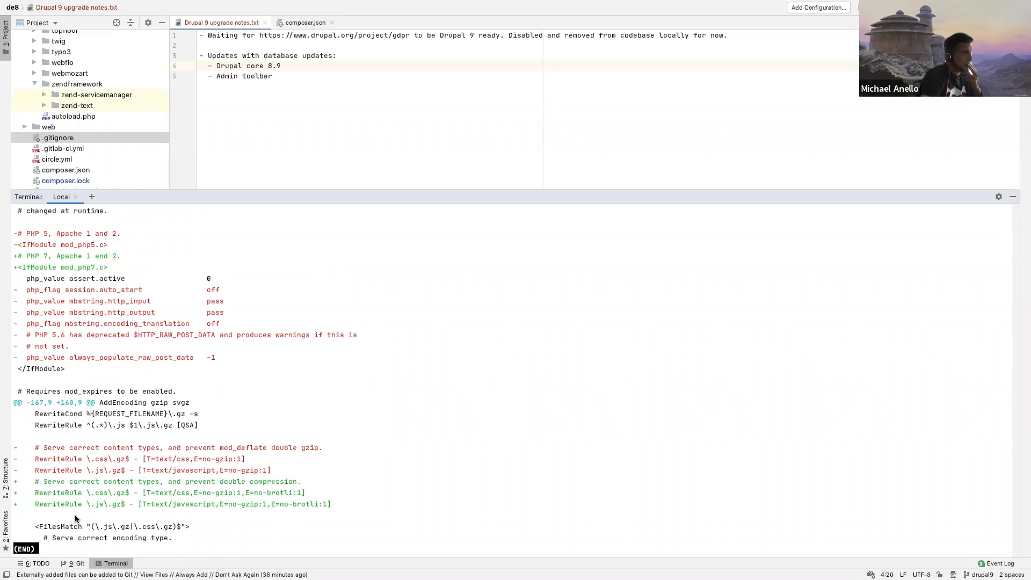
Step: Close the diff, stage web/.htaccess with git add, and run git status again
type("qgit add web/.htaccess")
key("Return")
type("git status")
key("Return")
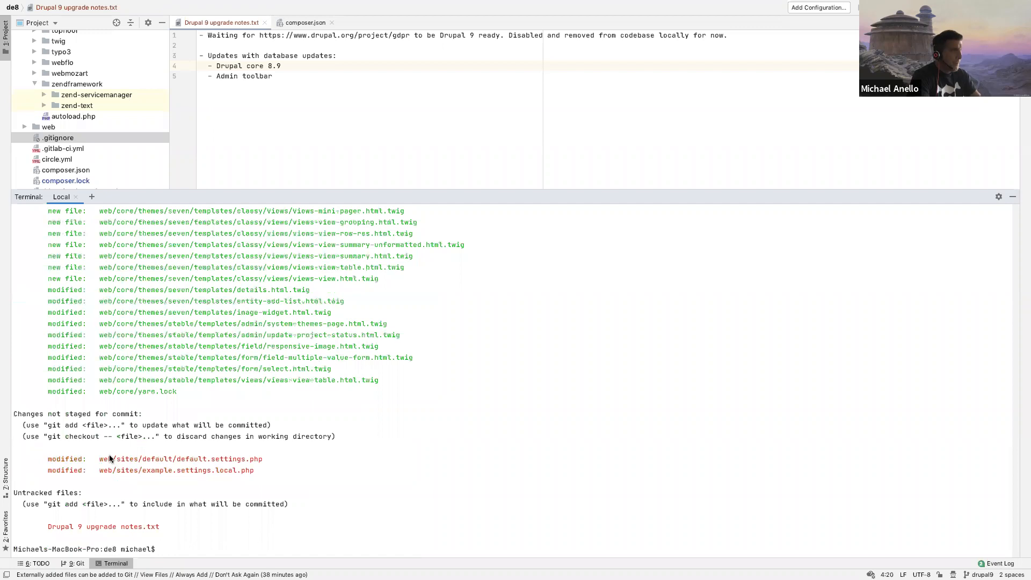
Step: Run git diff on web/sites/default/default.settings.php, examine its changes including the node migration type setting, and close the diff
left_click_drag(100, 459, 260, 461)
key("super+c")
type("git ")
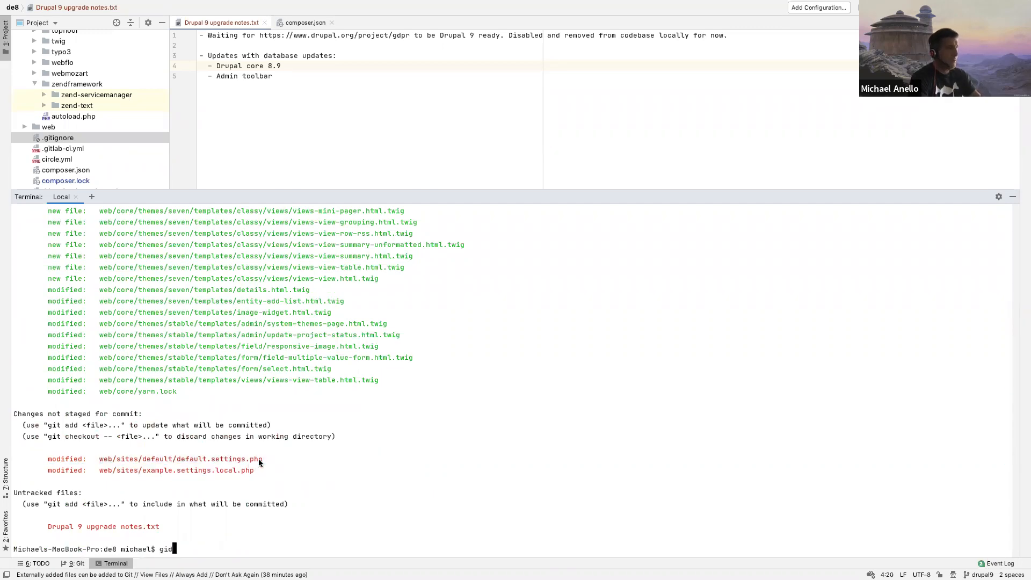
type("diff")
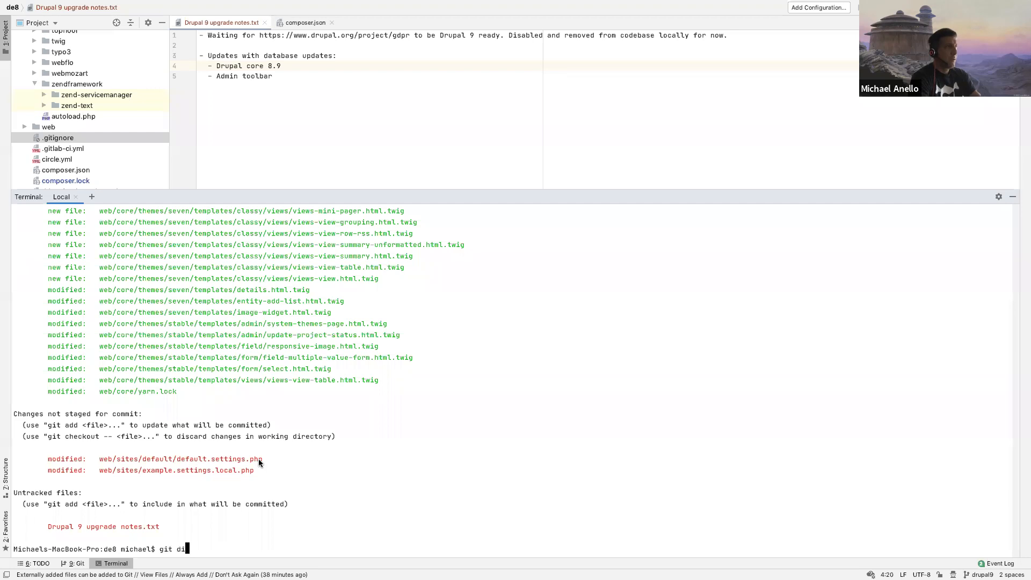
key("super+v")
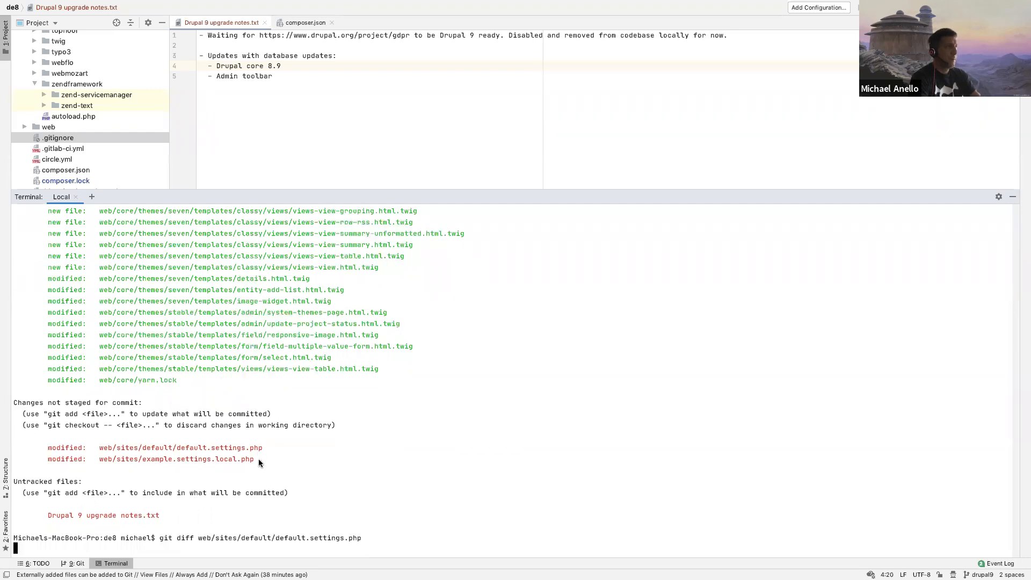
key("Return")
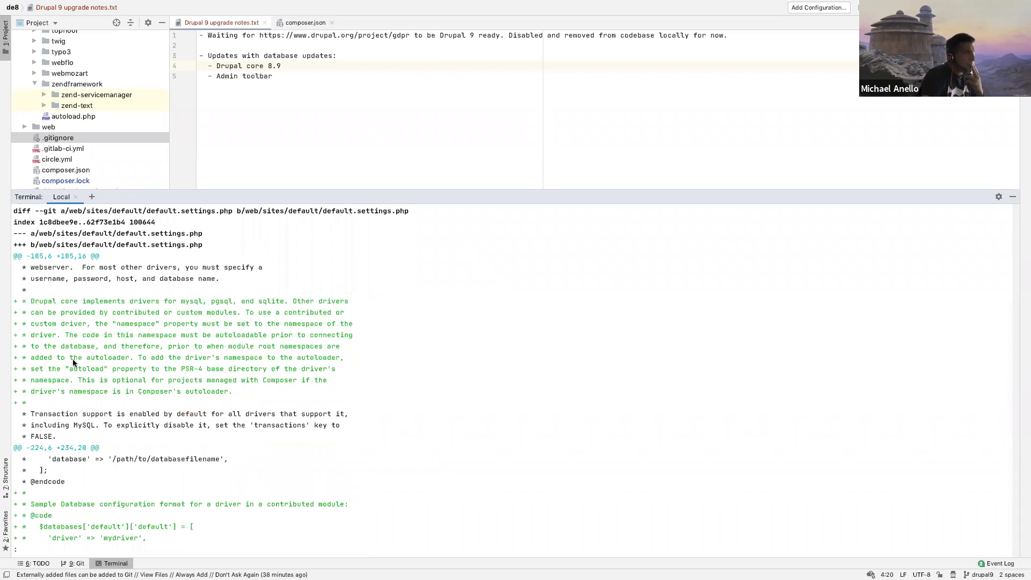
scroll(119, 411, "down", 1)
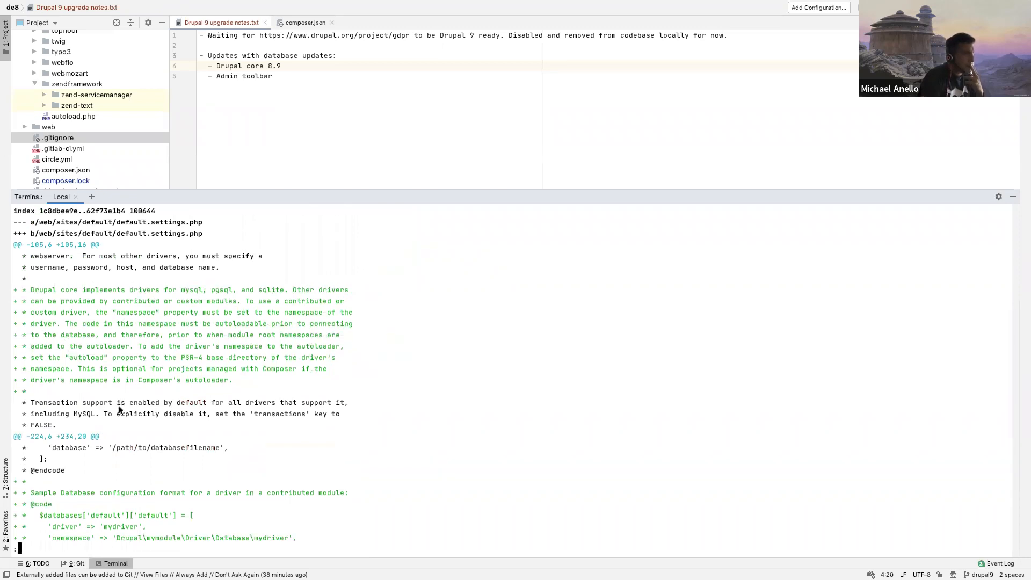
scroll(120, 410, "down", 20)
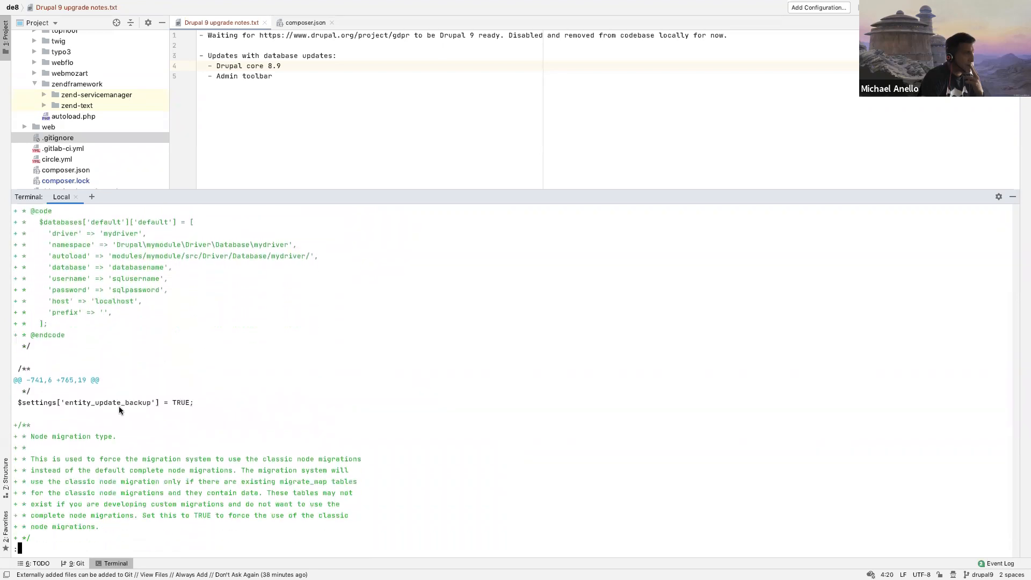
scroll(120, 410, "down", 5)
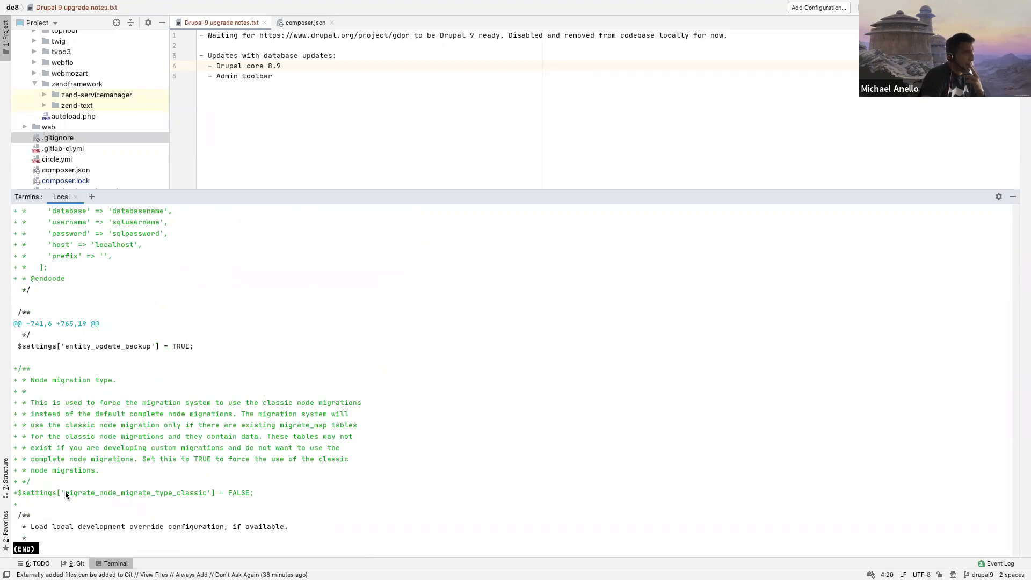
left_click_drag(23, 495, 266, 491)
left_click(234, 438)
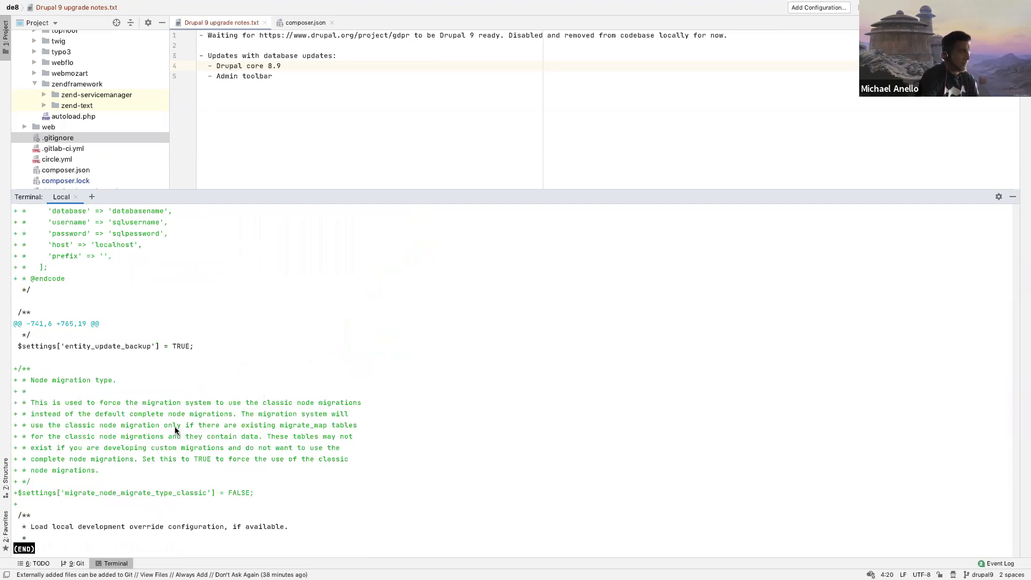
key("q")
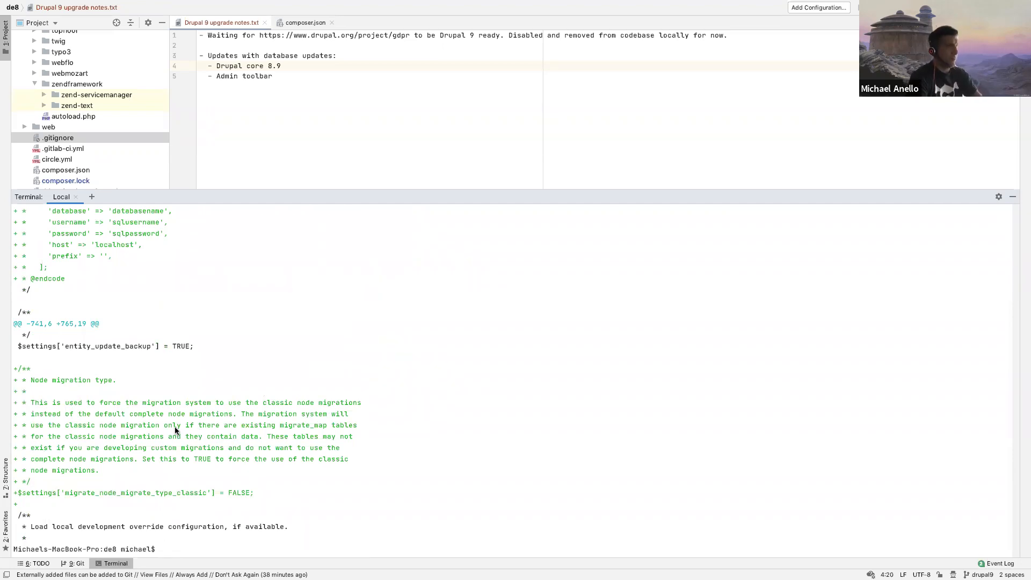
Step: Try to stage web/sites/default/default.settings.php with git add, using the clipboard contents as the path
type("git add")
key("super+v")
key("Return")
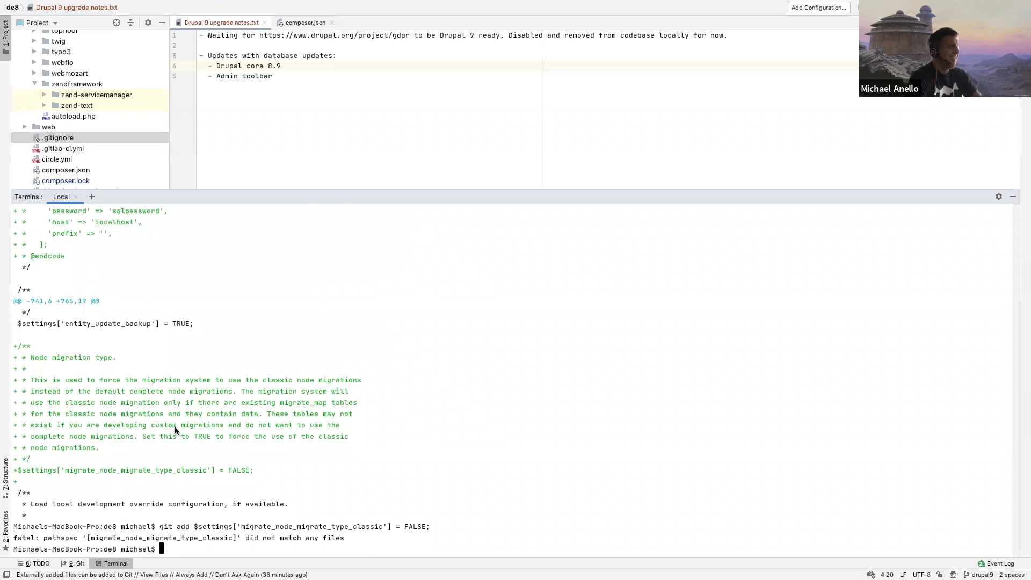
Step: Run git status and stage web/sites/default/default.settings.php with git add
type("git status")
key("Return")
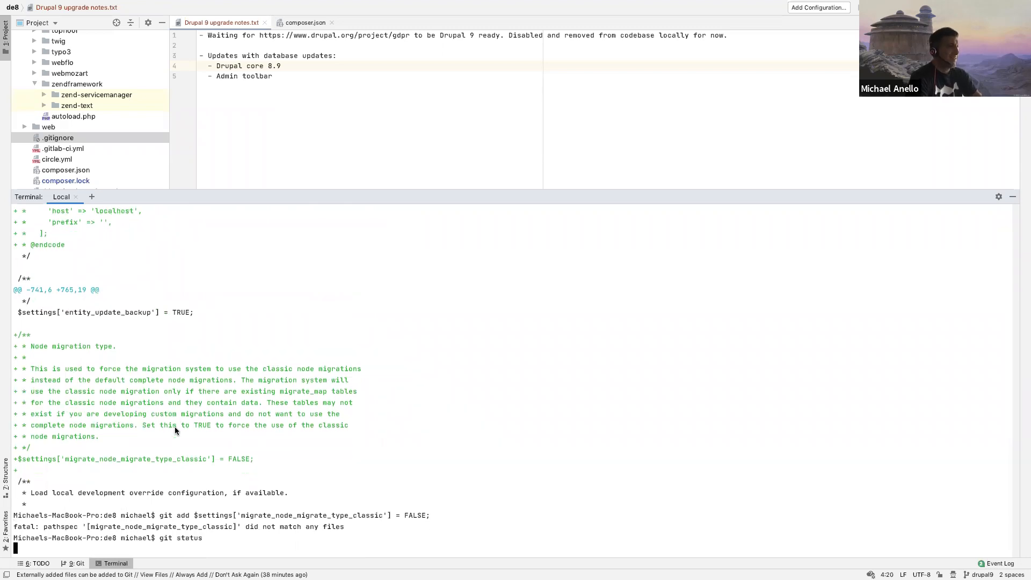
type("git add web/si")
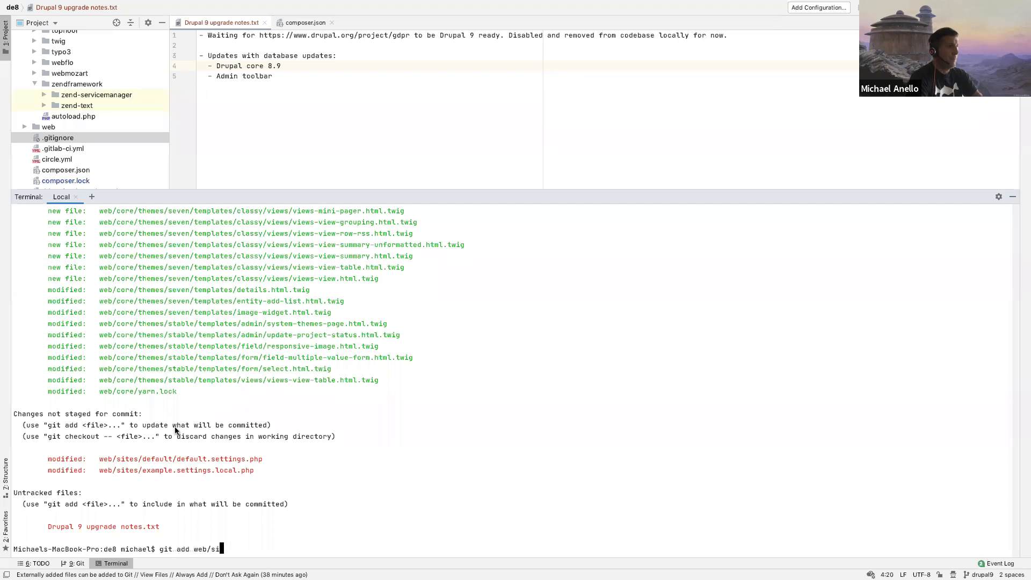
type("tes/default/default")
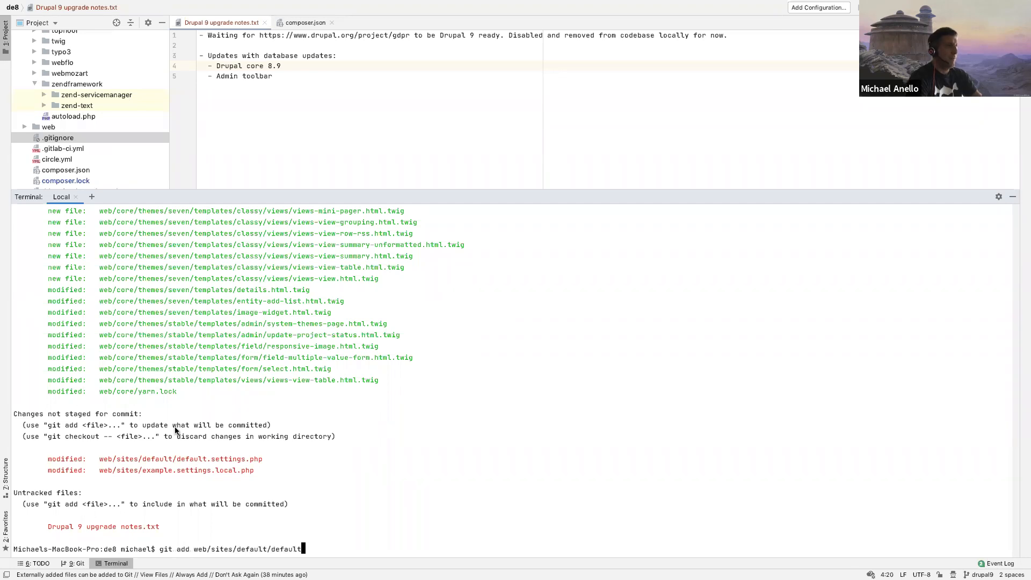
type(".set")
key("Tab")
key("Return")
Step: Run git diff on web/sites/example.settings.local.php, copying its path from the status output, and read the changes to the end
type("git diff")
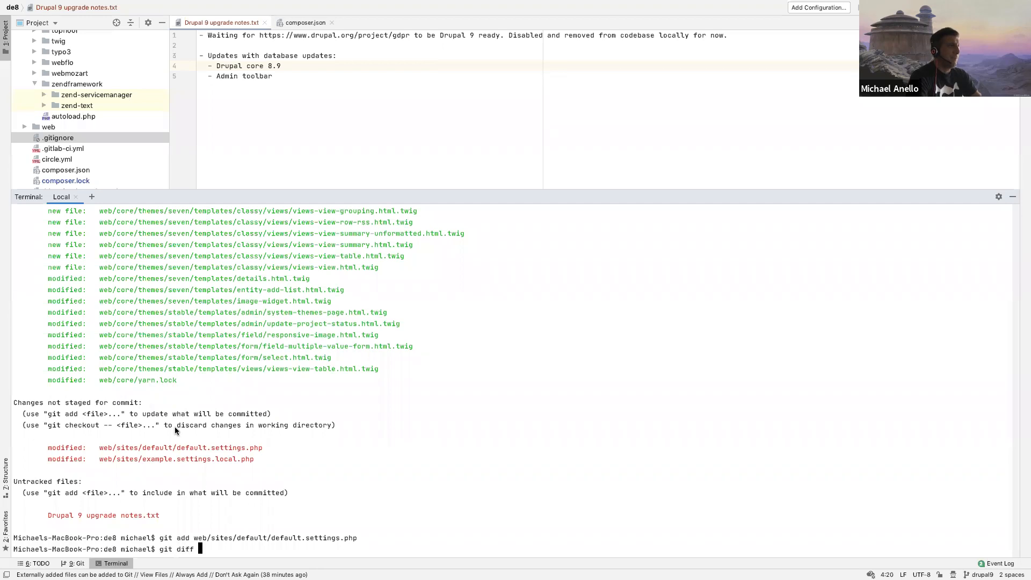
left_click_drag(98, 456, 256, 459)
key("super+c")
key("Return")
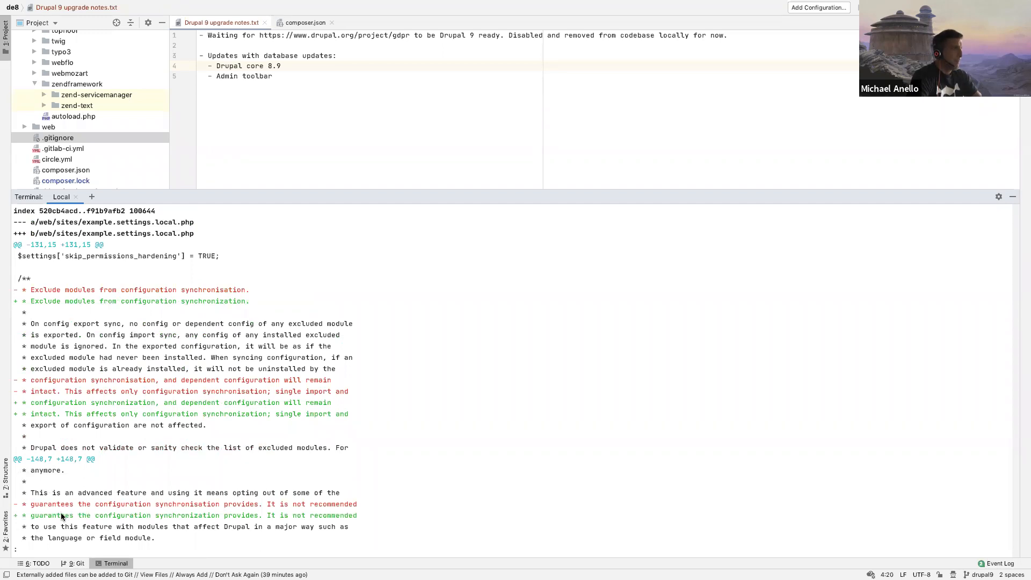
scroll(61, 519, "down", 1)
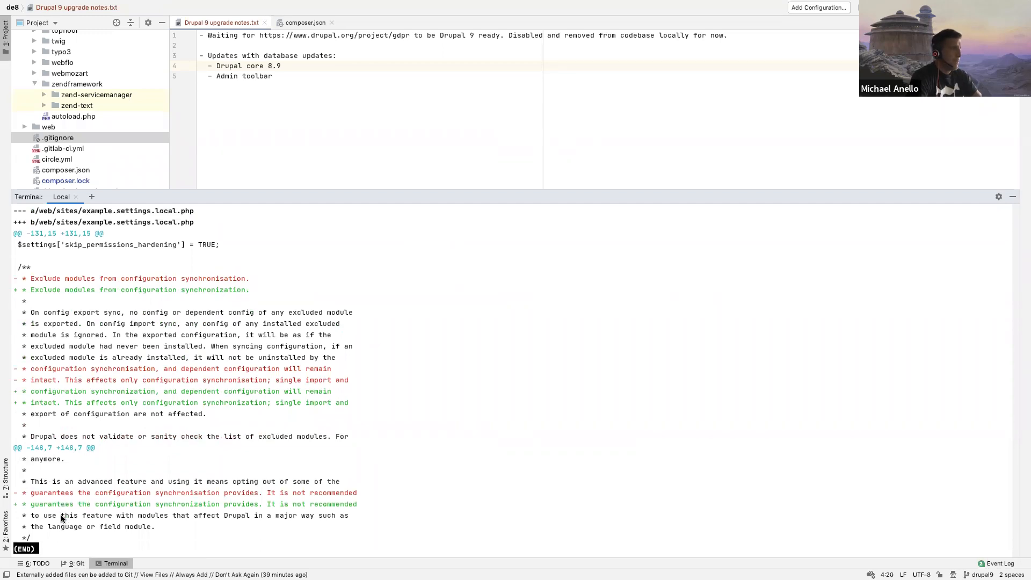
Step: Close the diff, stage web/sites/example.settings.local.php using the copied path, and run git status
type("q")
type("git")
type(" add")
key("super+v")
key("Return")
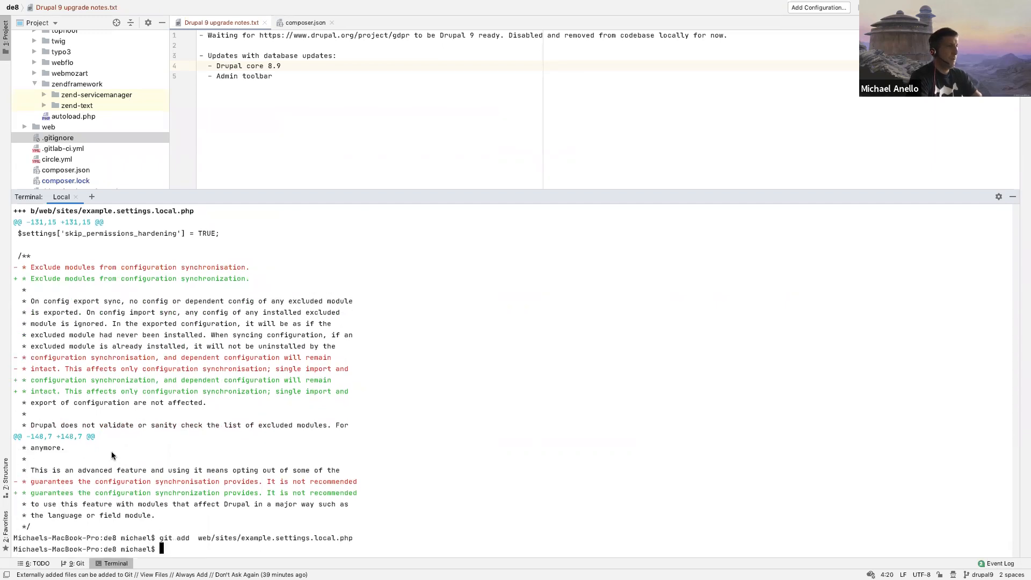
type("git status")
key("Return")
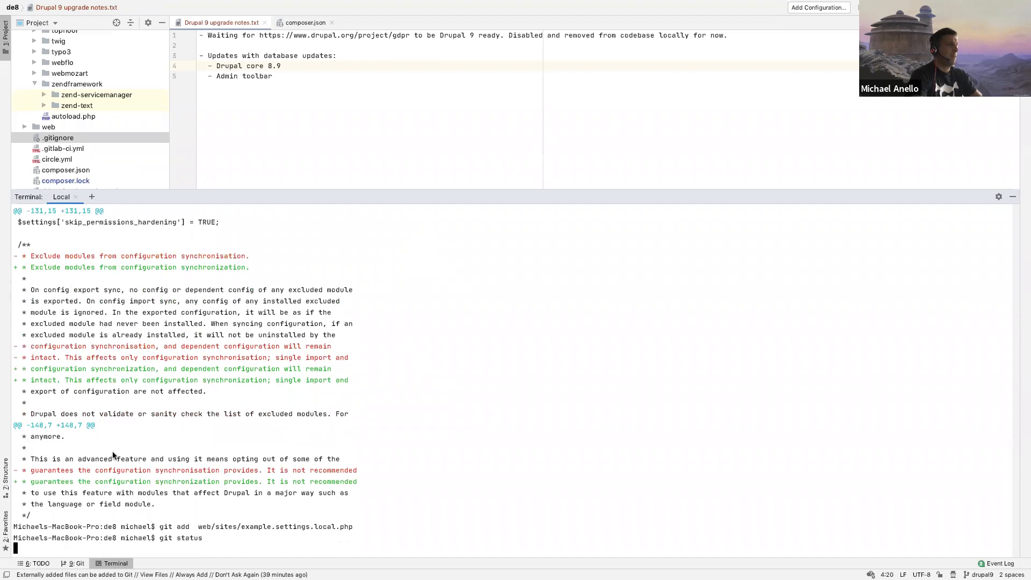
Step: Commit the staged changes with the message 'Updated Drupal core to 8.9.0!' and run git status
type("git c")
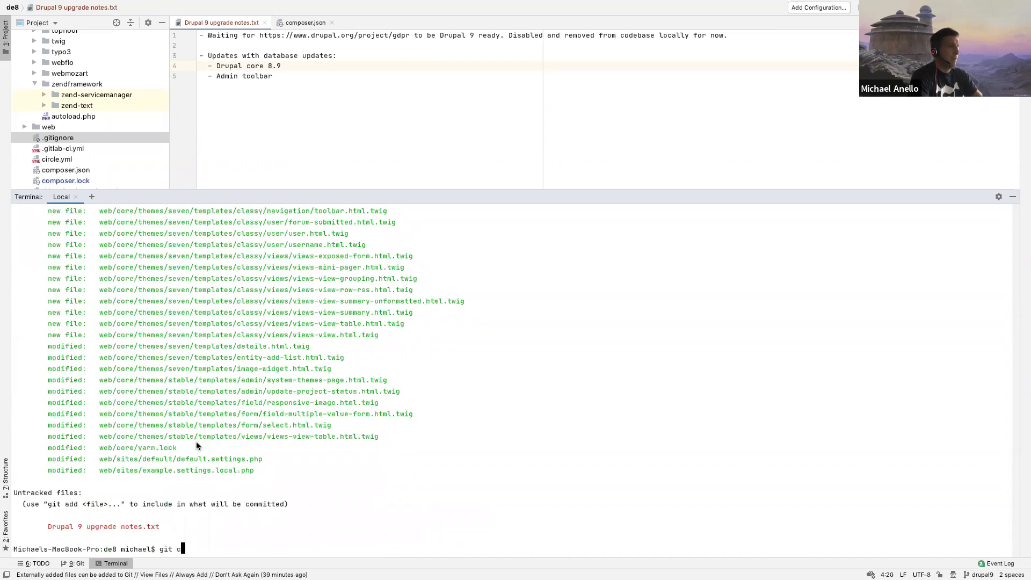
type("ommit -m 'U")
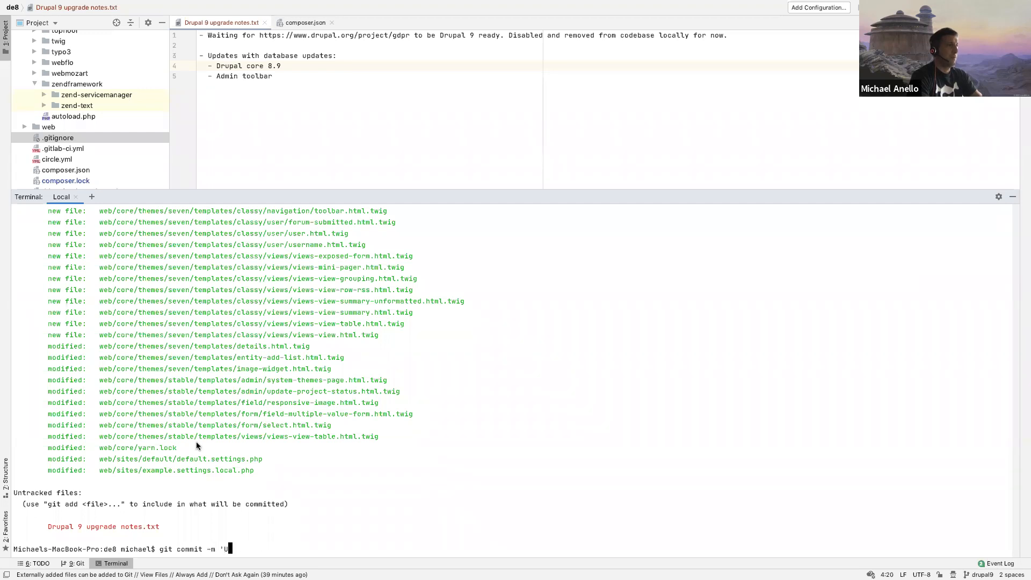
type("pdated Druapl")
key("BackSpace")
key("BackSpace")
key("BackSpace")
key("BackSpace")
type("pal core to 8.9.")
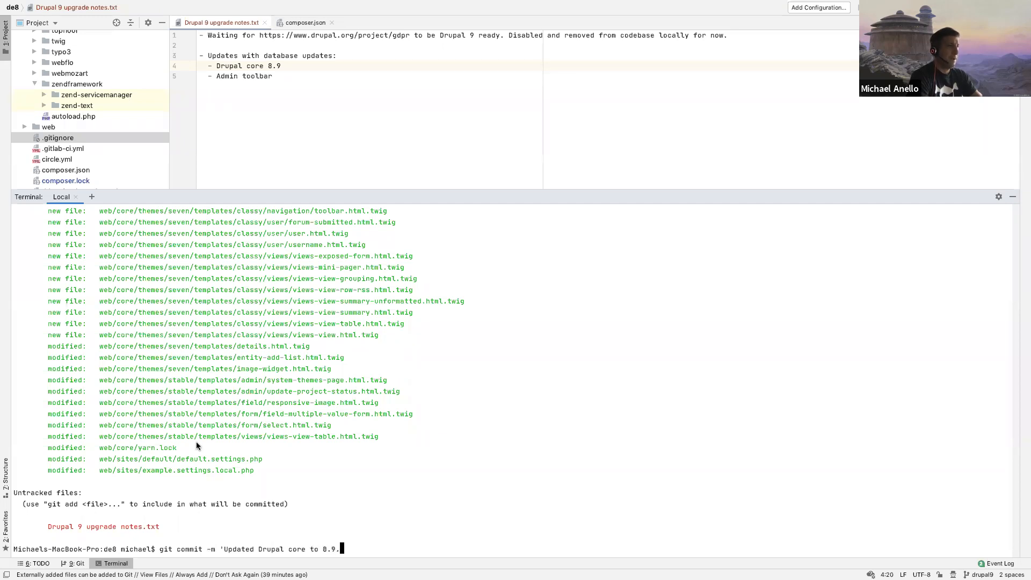
type("0!'")
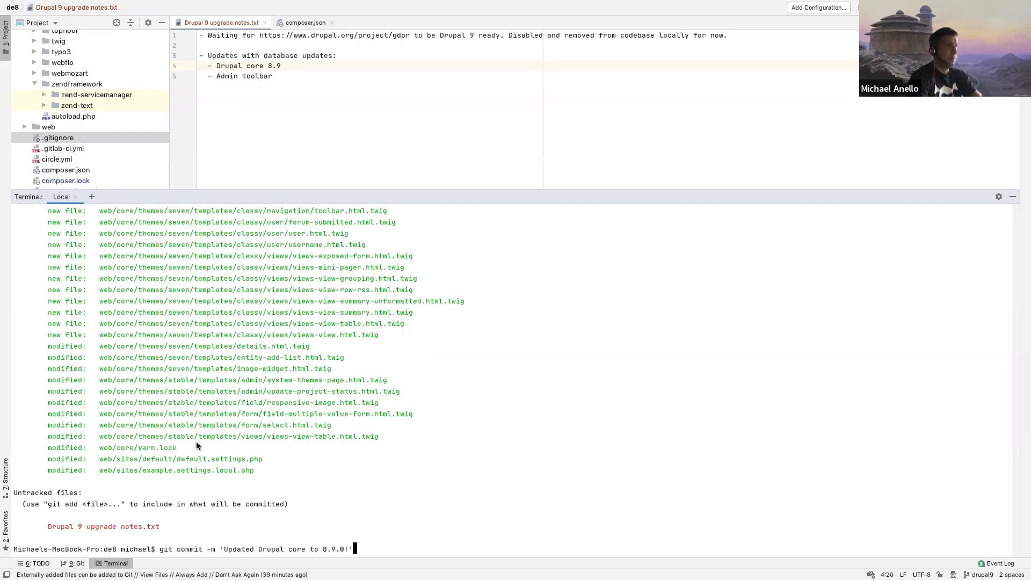
key("Return")
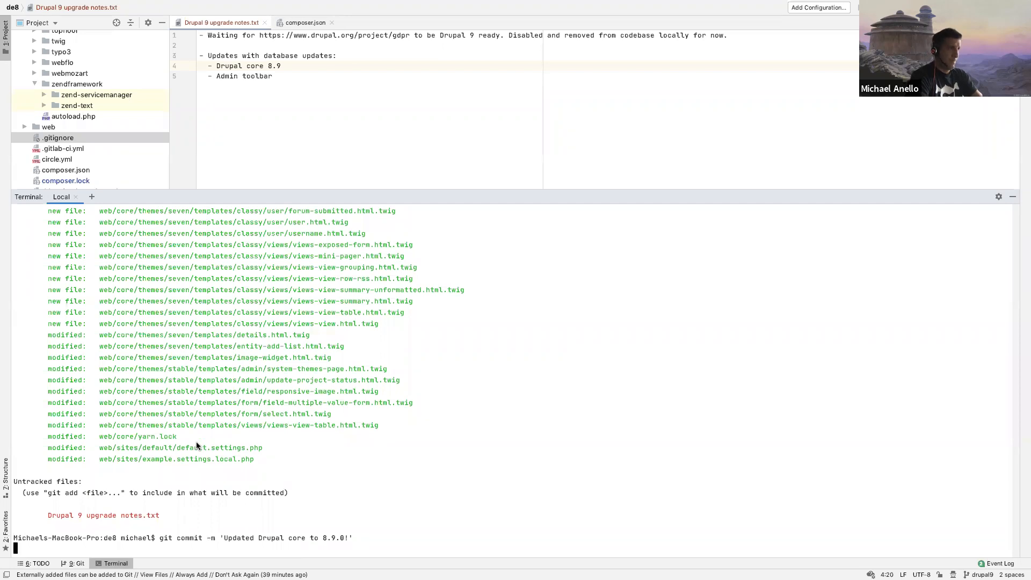
type("git status")
key("Return")
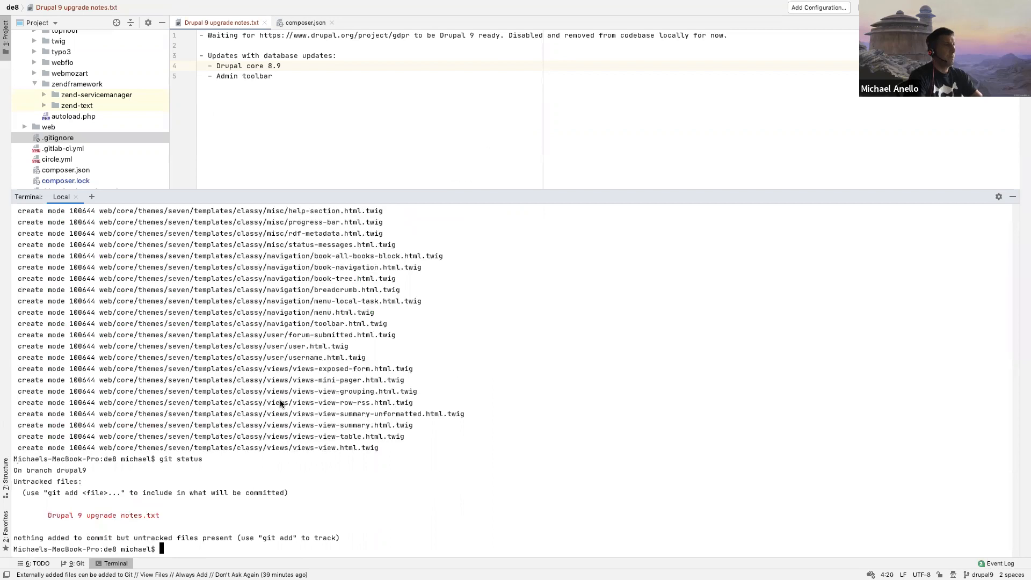
Step: Switch to Chrome, look over the site's Status report, and open the Upgrade status report in a separate tab
key("ctrl+Left")
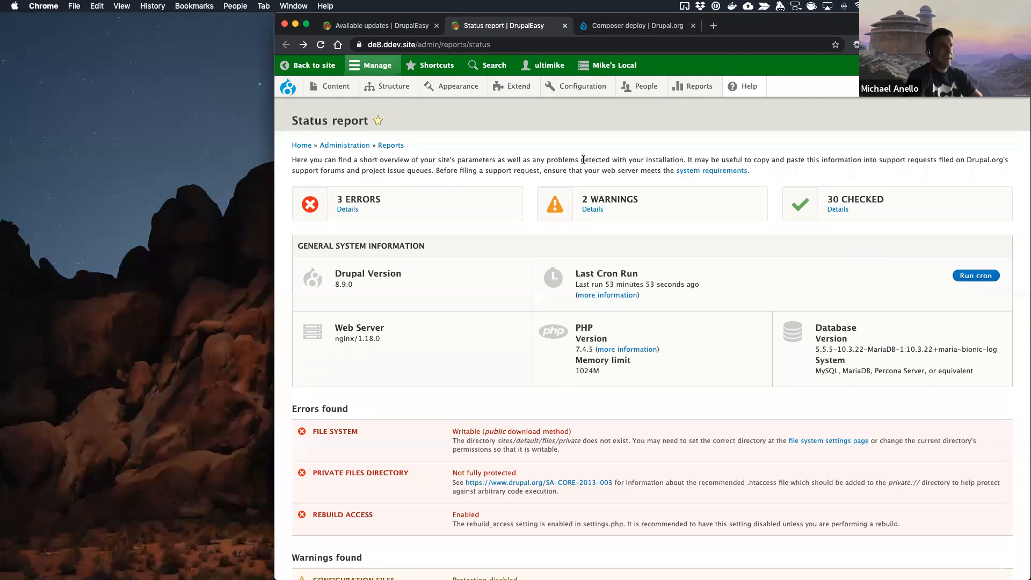
scroll(583, 159, "down", 10)
scroll(583, 160, "up", 10)
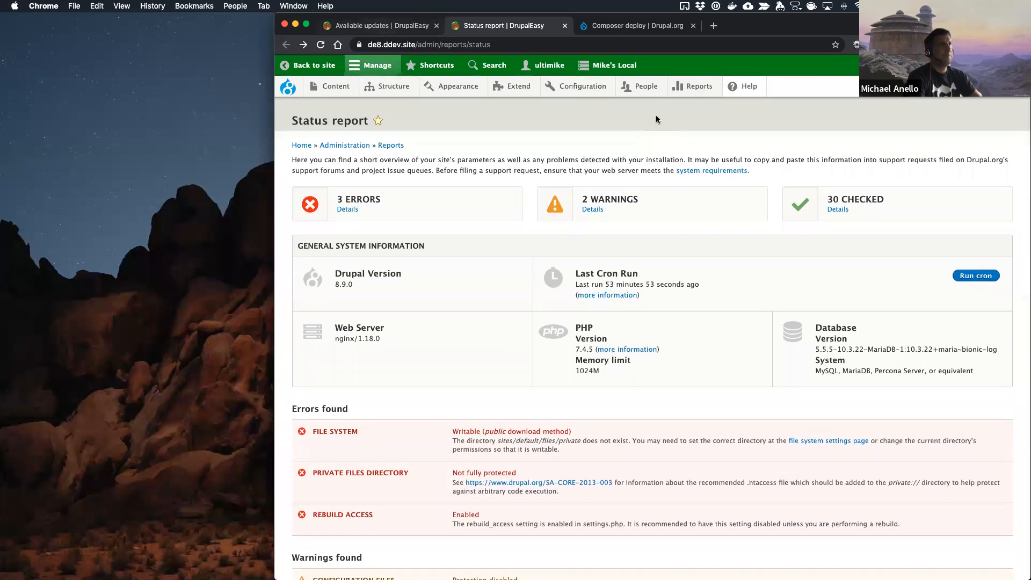
mouse_move(705, 89)
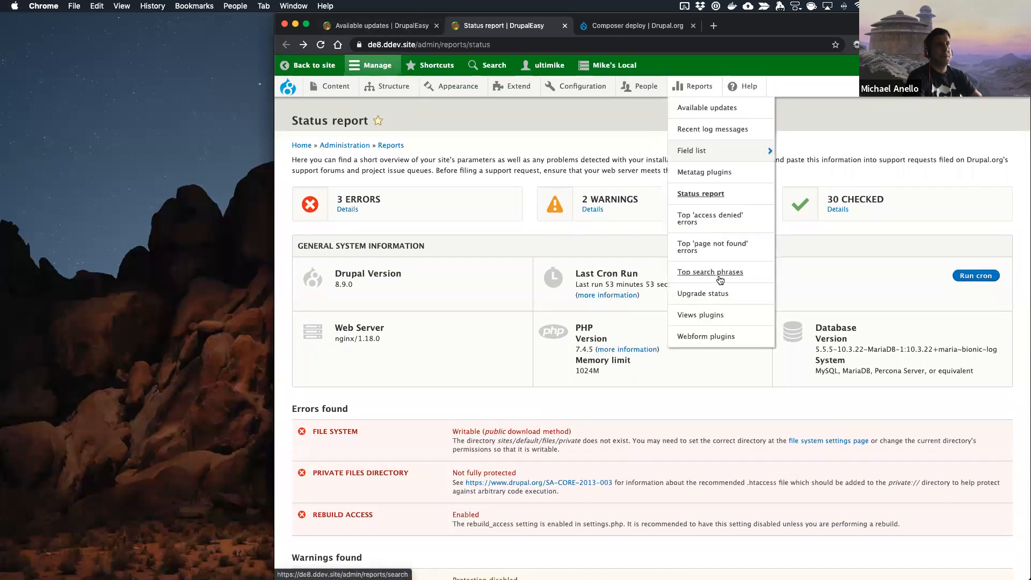
left_click(708, 294, "super")
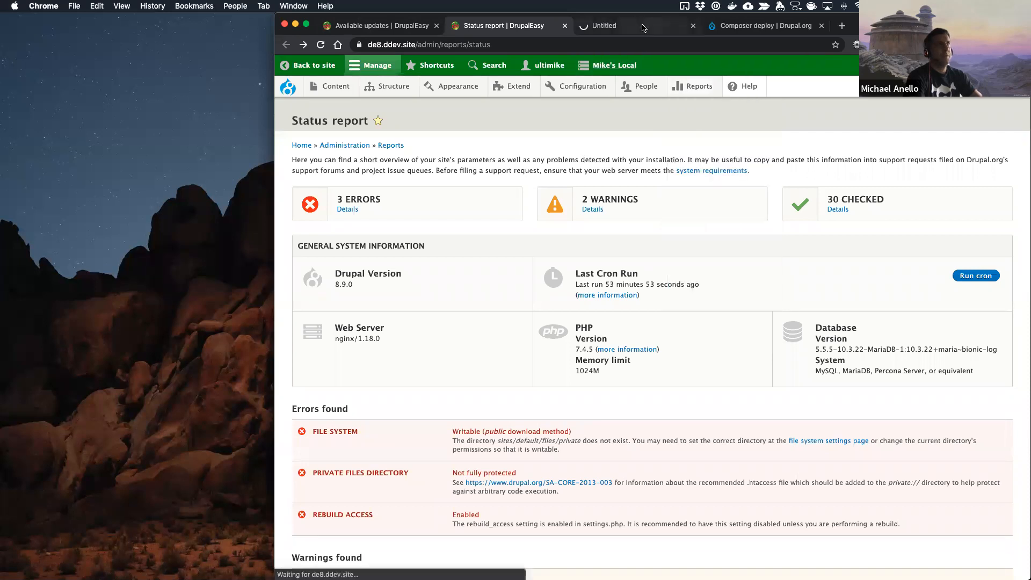
left_click(644, 28)
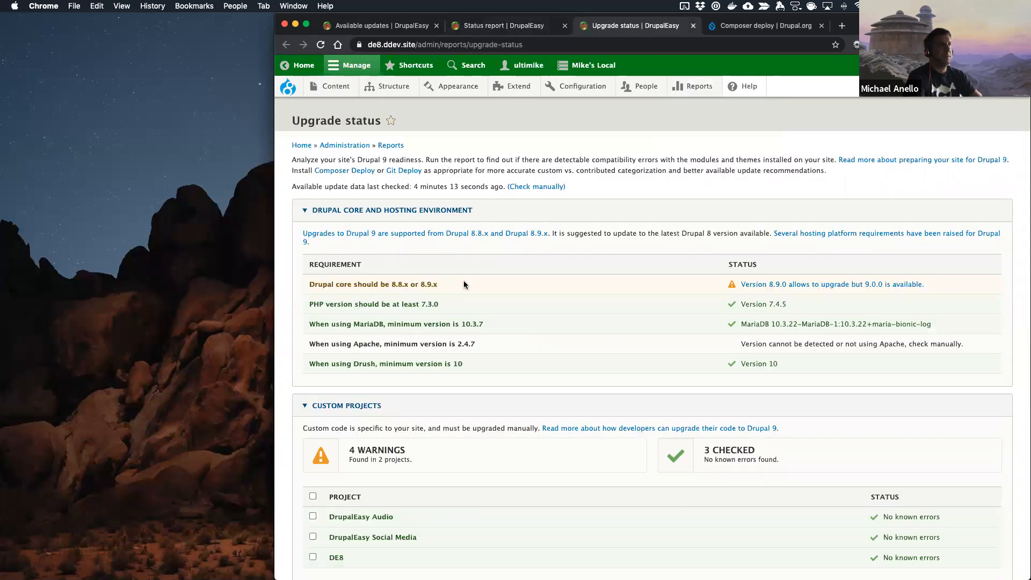
Step: Check the Composer deploy project page, switch back to PhpStorm, and run ddev composer require drupal/composer_deploy in the terminal
left_click(761, 31)
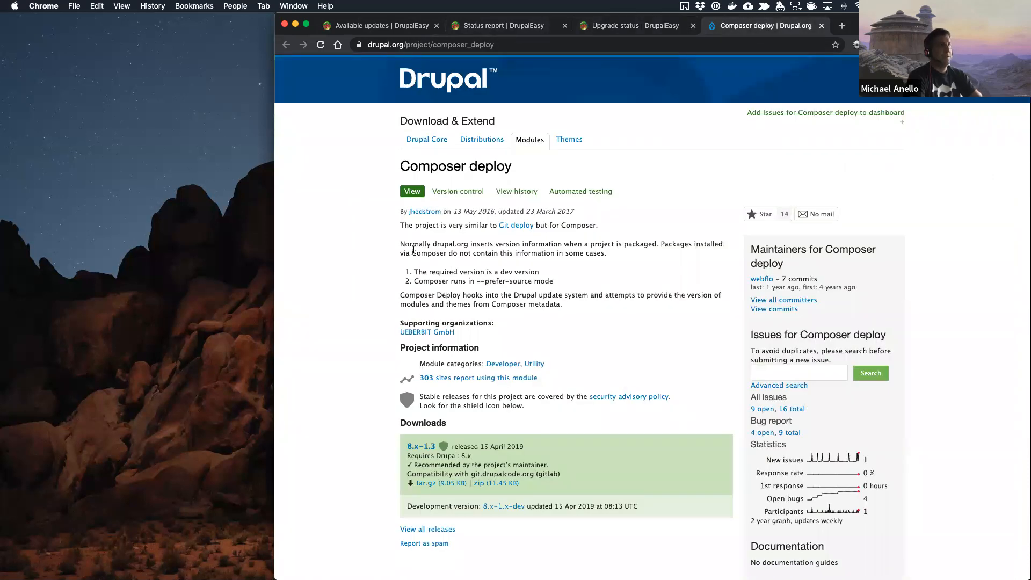
key("ctrl+Right")
type("ddev composer require drupal/composer_deploy")
key("Return")
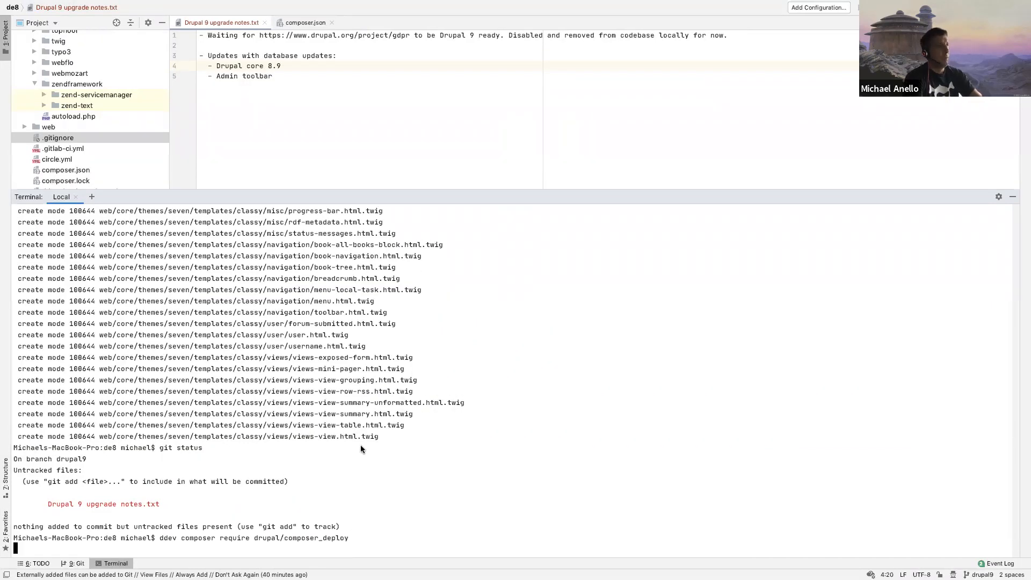
Step: Switch to Chrome, examine the source of composer_deploy.module in the project's code repository, and close that browser tab
key("ctrl+Left")
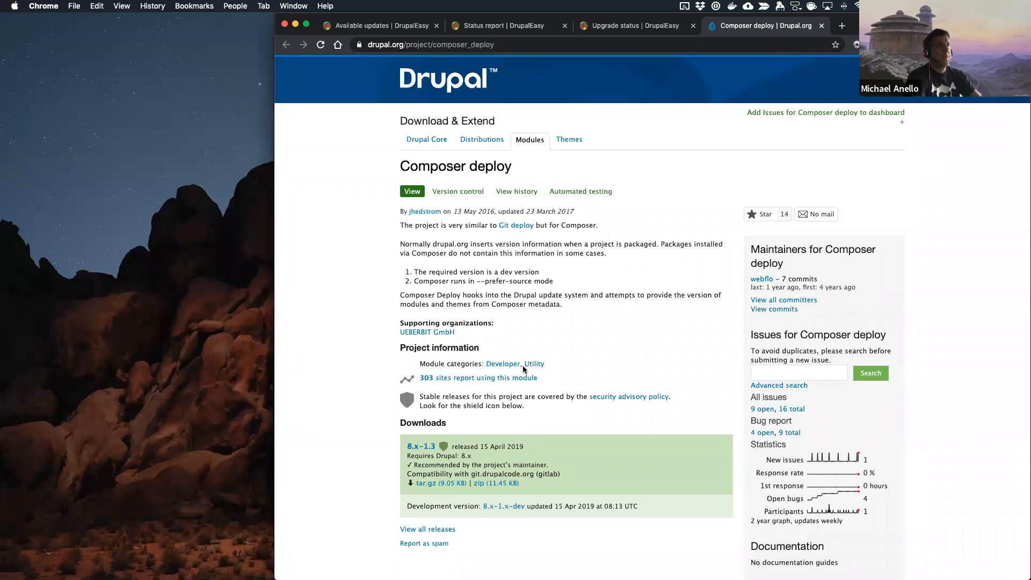
scroll(688, 455, "down", 10)
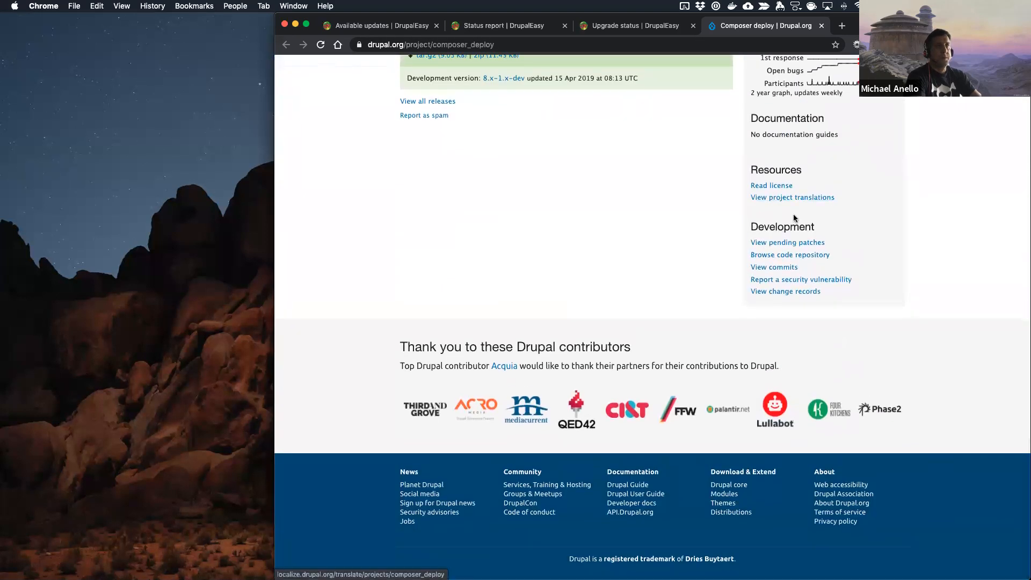
left_click(794, 256)
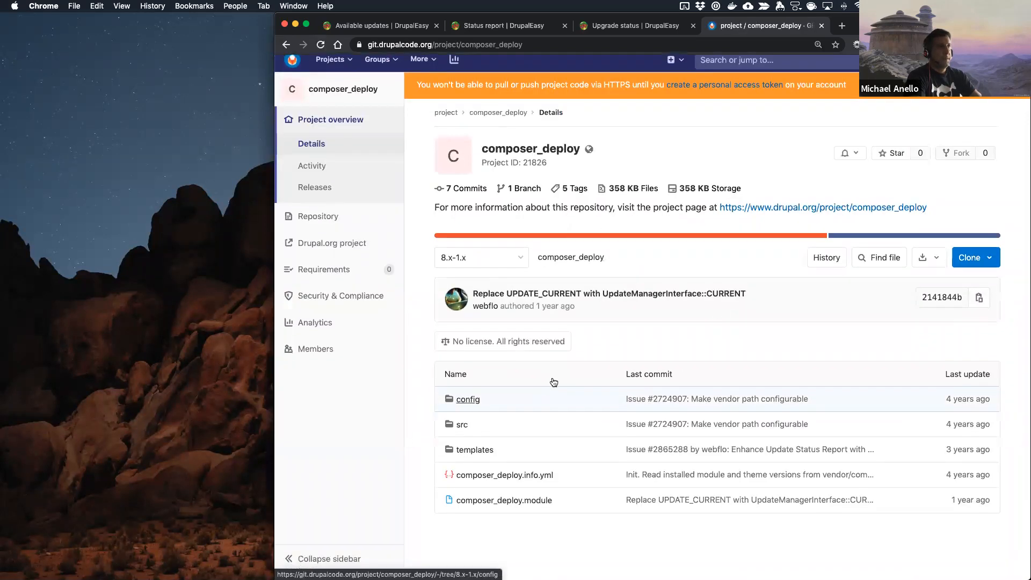
left_click(520, 509)
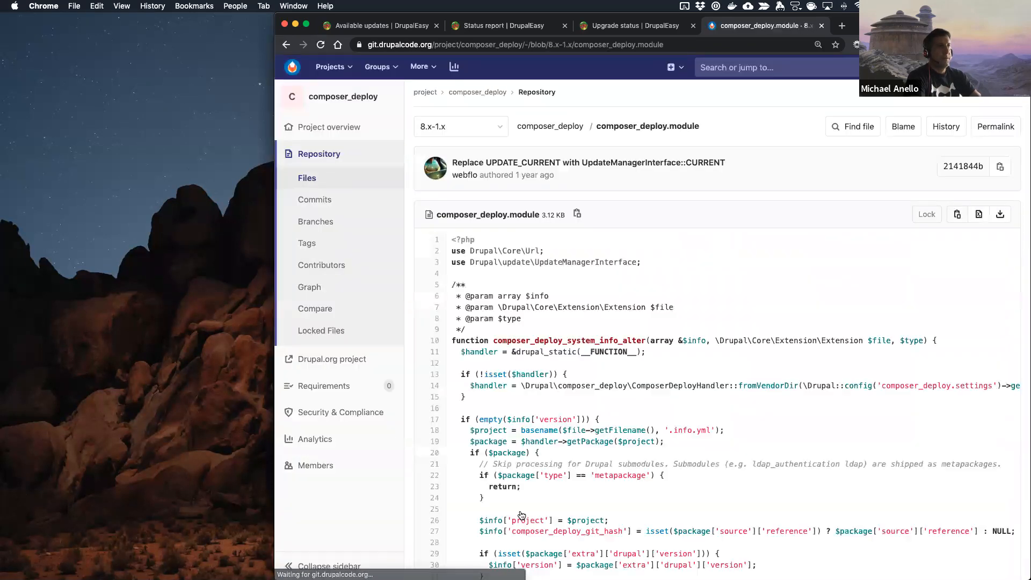
scroll(590, 269, "down", 3)
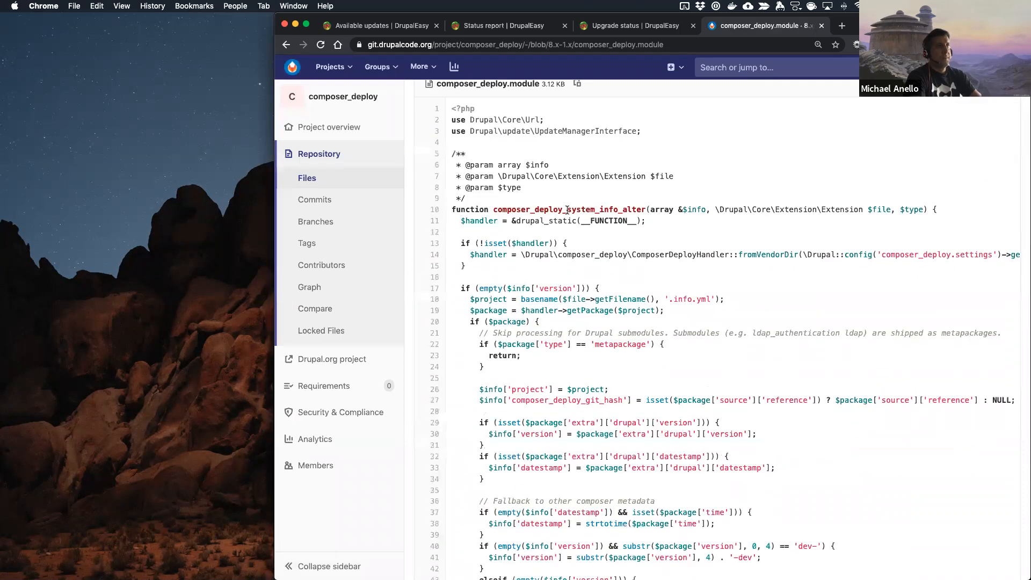
scroll(574, 337, "down", 8)
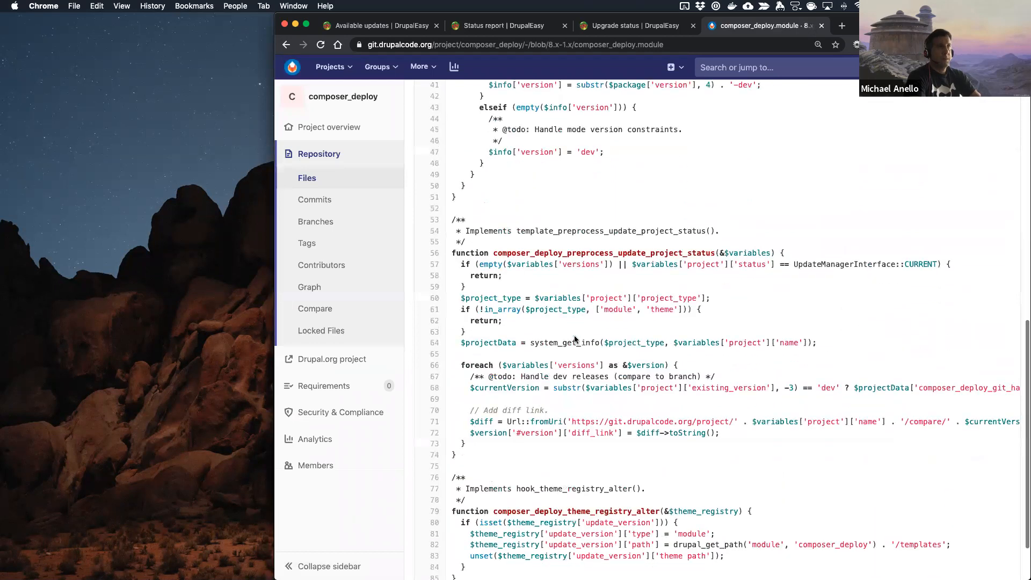
scroll(575, 335, "down", 3)
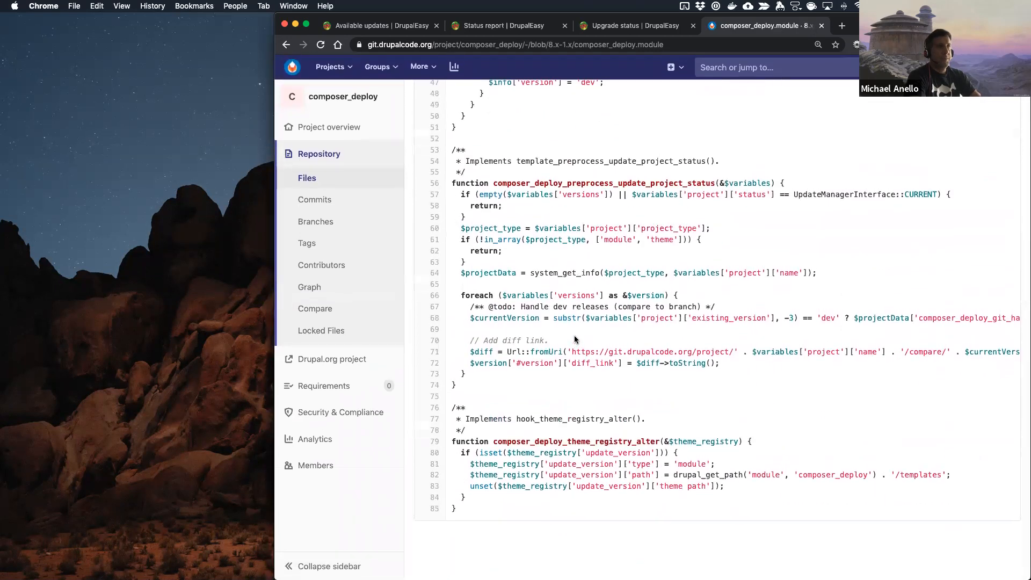
scroll(575, 336, "up", 15)
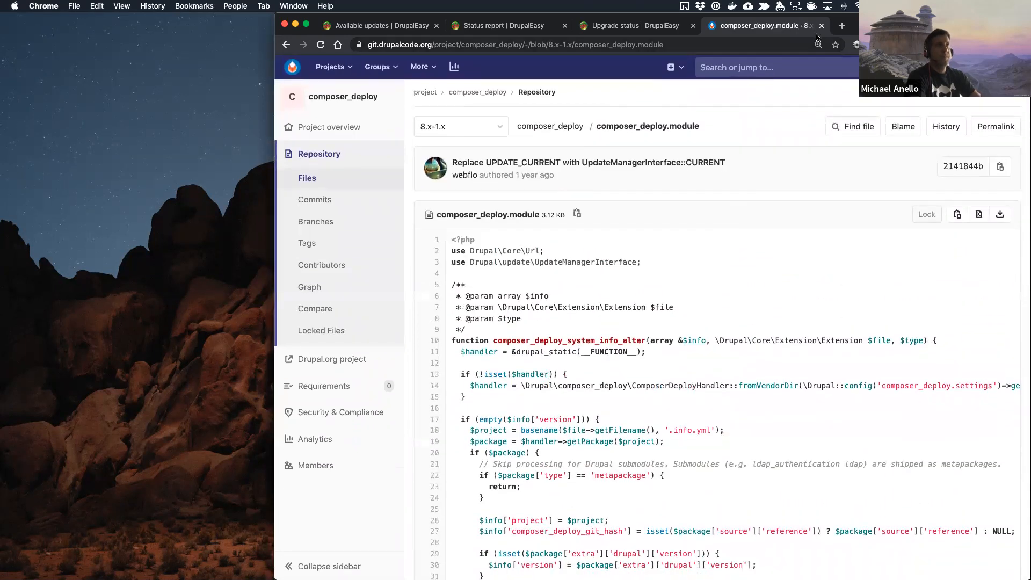
left_click(821, 26)
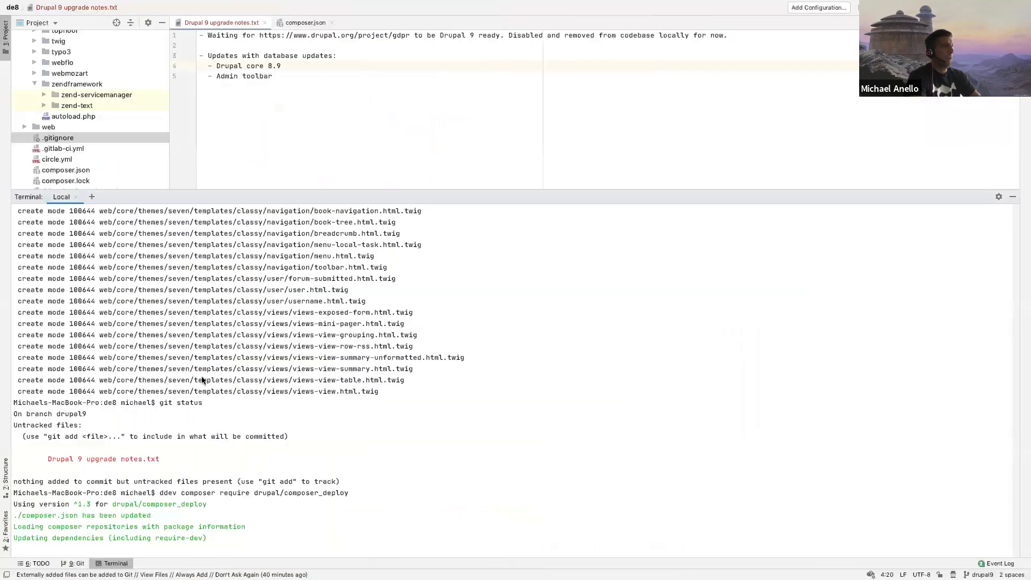
Step: In the PhpStorm project tree, collapse the vendor folder and expand config_split and its local subfolder
scroll(62, 123, "up", 15)
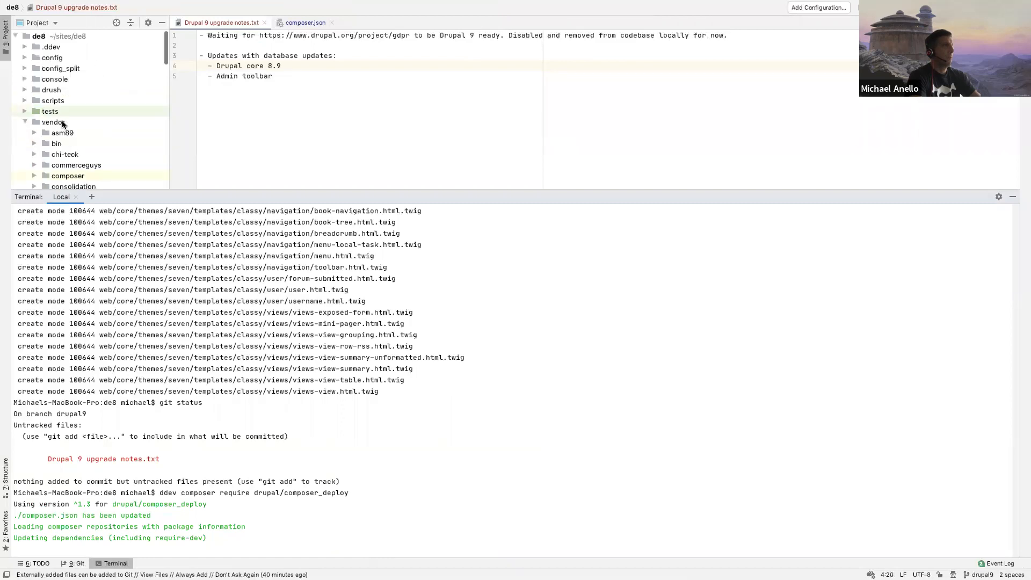
left_click(24, 122)
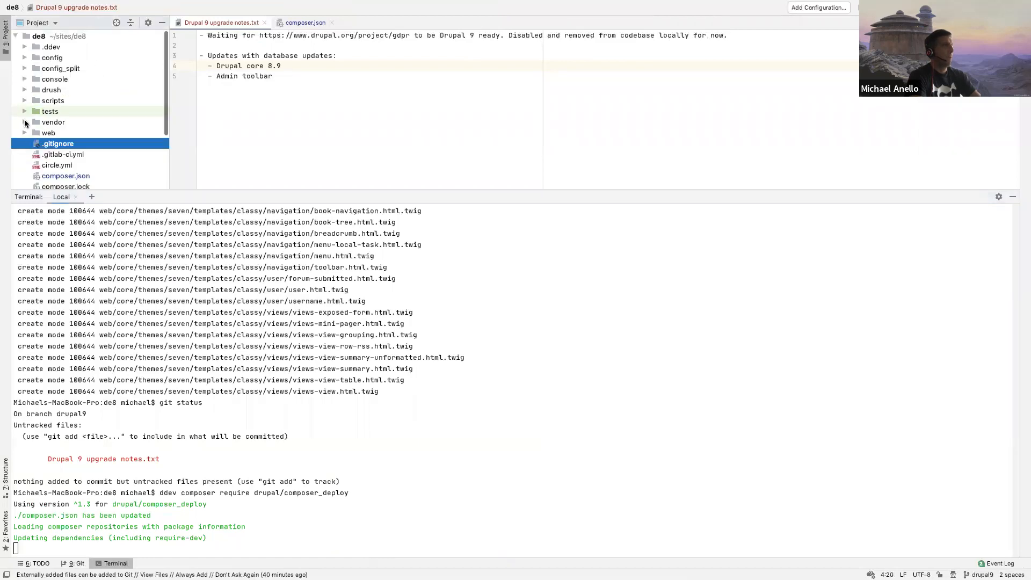
left_click(25, 69)
left_click(34, 79)
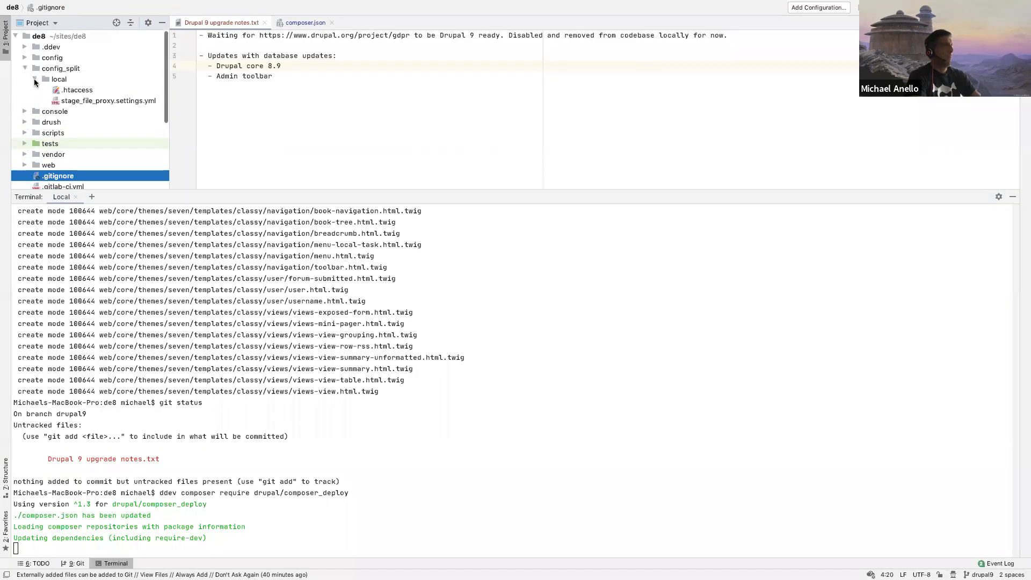
Step: Enable the Composer Deploy module by running ddev . drush en -y composer_deploy in the terminal
left_click(480, 311)
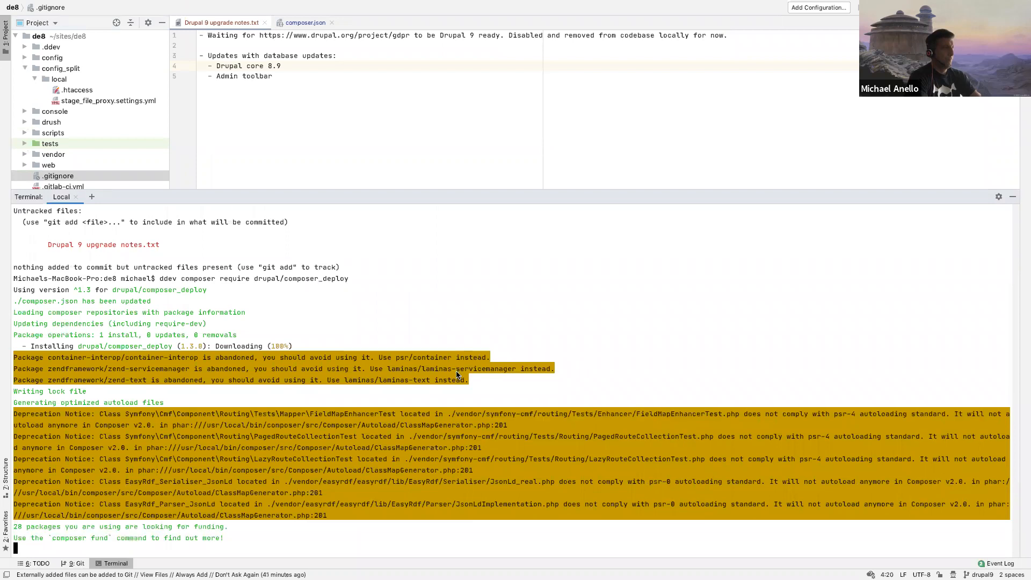
type("ddev . dr")
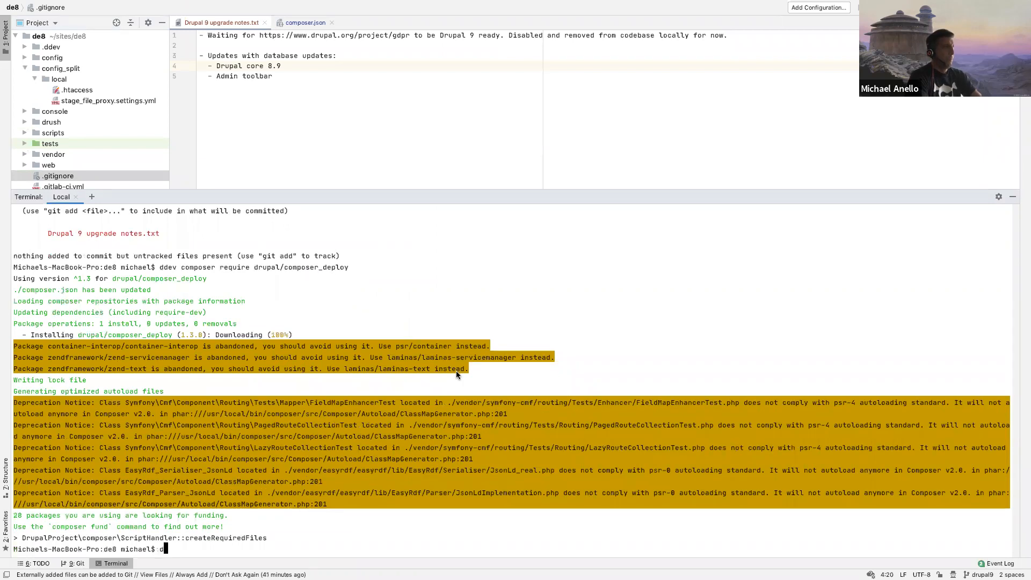
type("ush en -y composer")
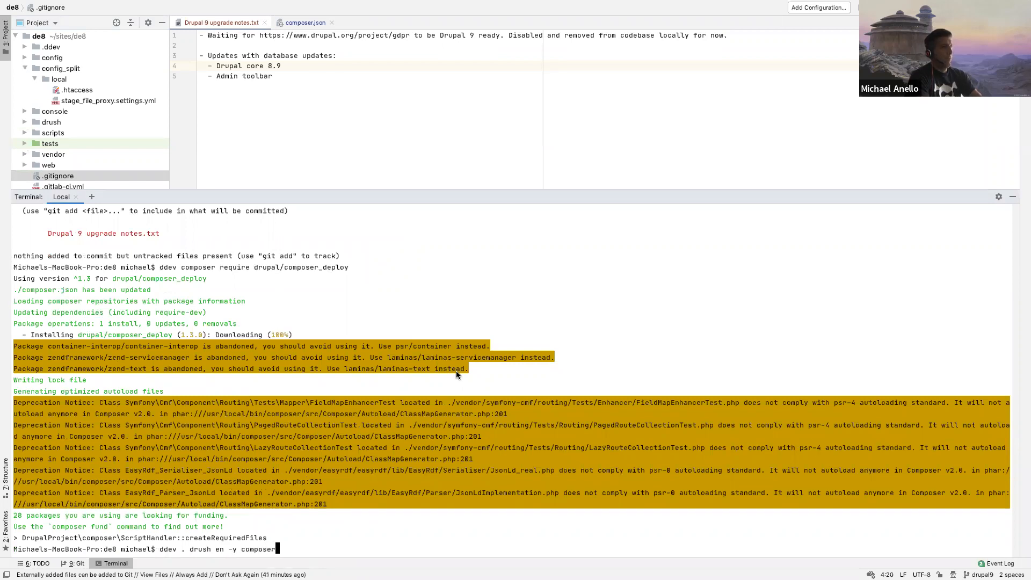
type("_deploy")
key("Return")
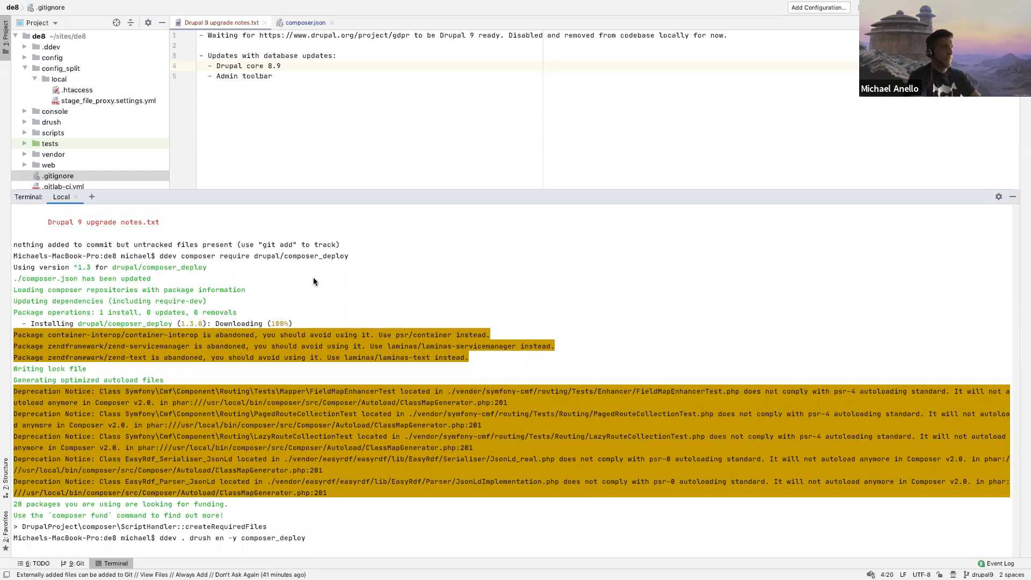
Step: Add a "Future tasks" section at the end of Drupal 9 upgrade notes.txt with the item "- Get updated database"
left_click(307, 99)
key("Return")
key("Return")
key("BackSpace")
key("BackSpace")
type("Future task -")
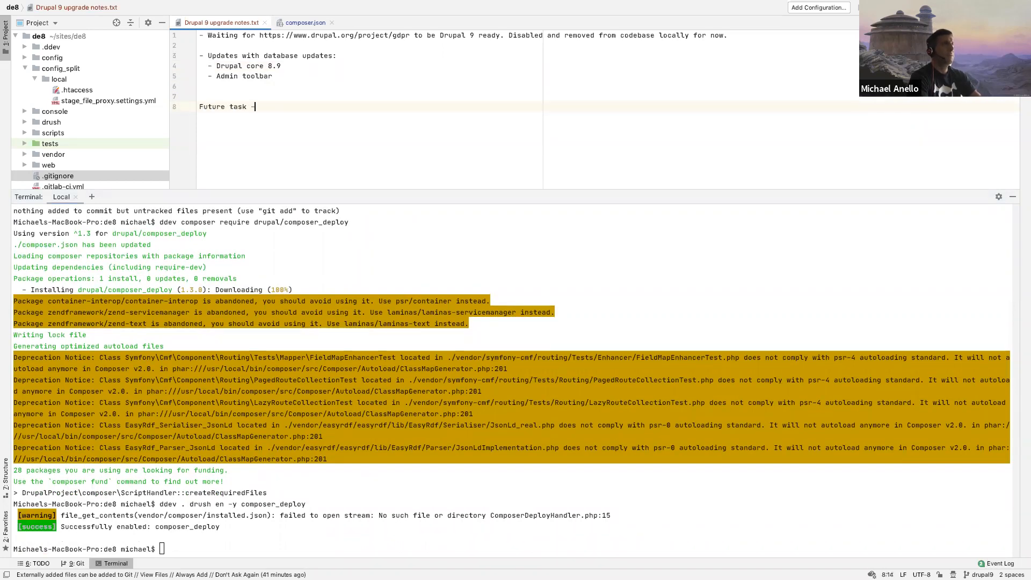
key("Return")
type("- Get updated database")
key("Return")
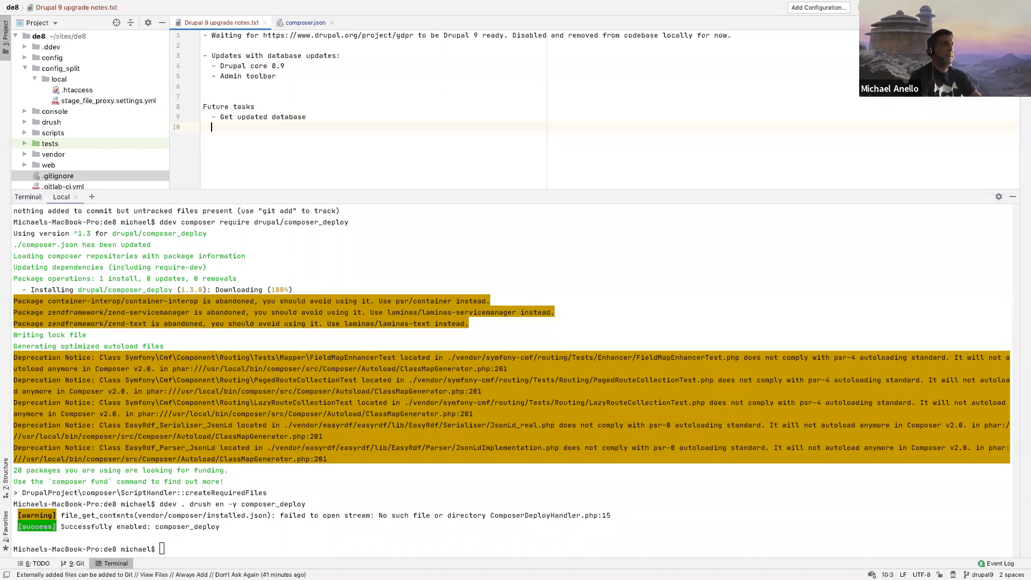
Step: Add the item "- Add Upgrade Status and Composer Deploy to local split." under Future tasks
type("- Add Upgrade Status and C")
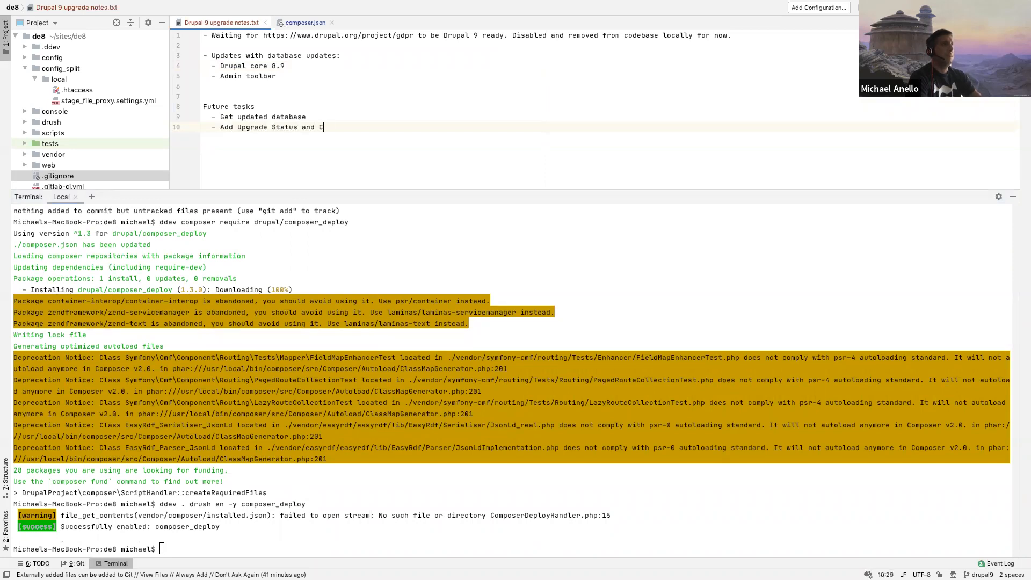
type("omposer Deploy to local split.")
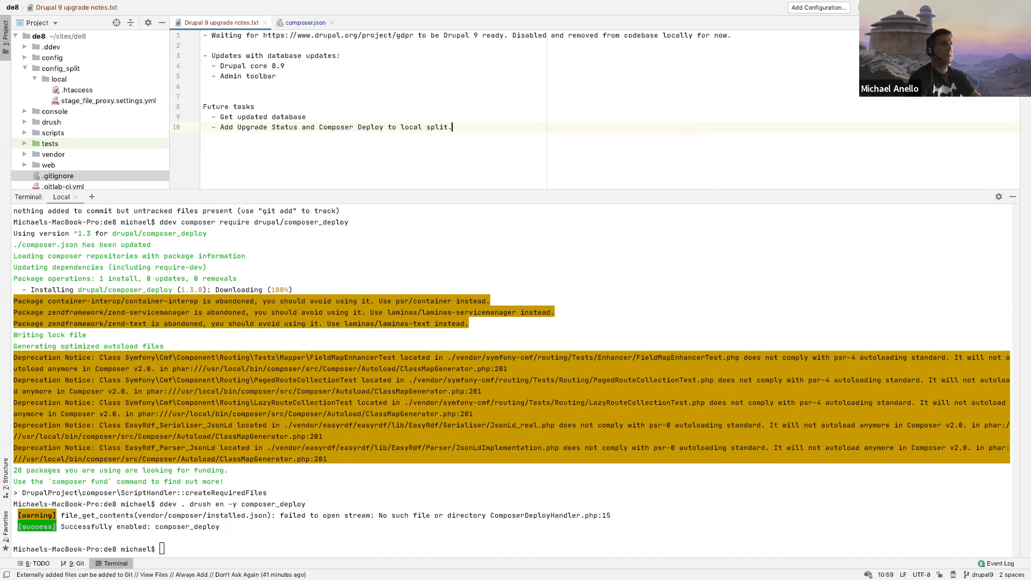
left_click(330, 88)
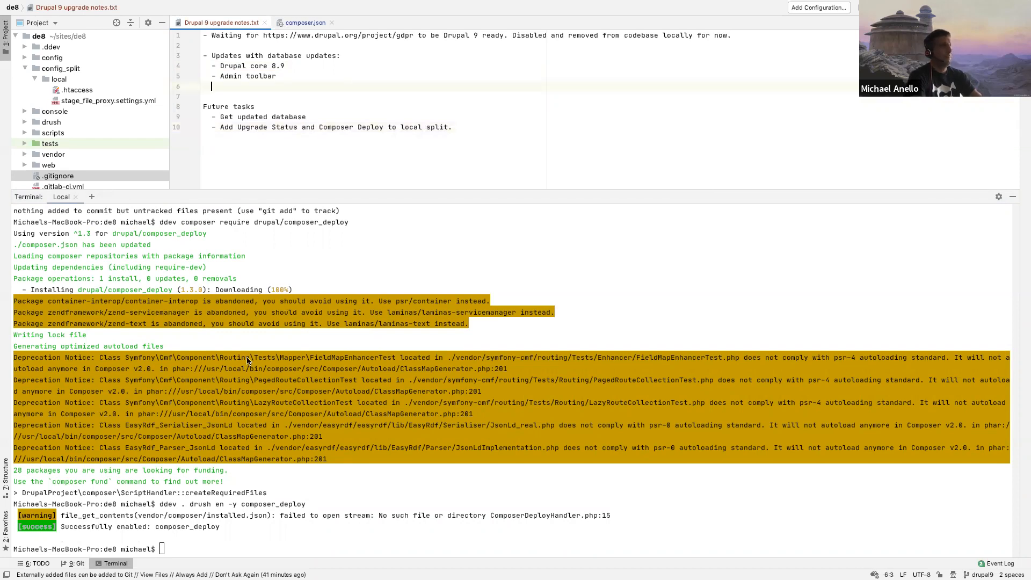
left_click(269, 504)
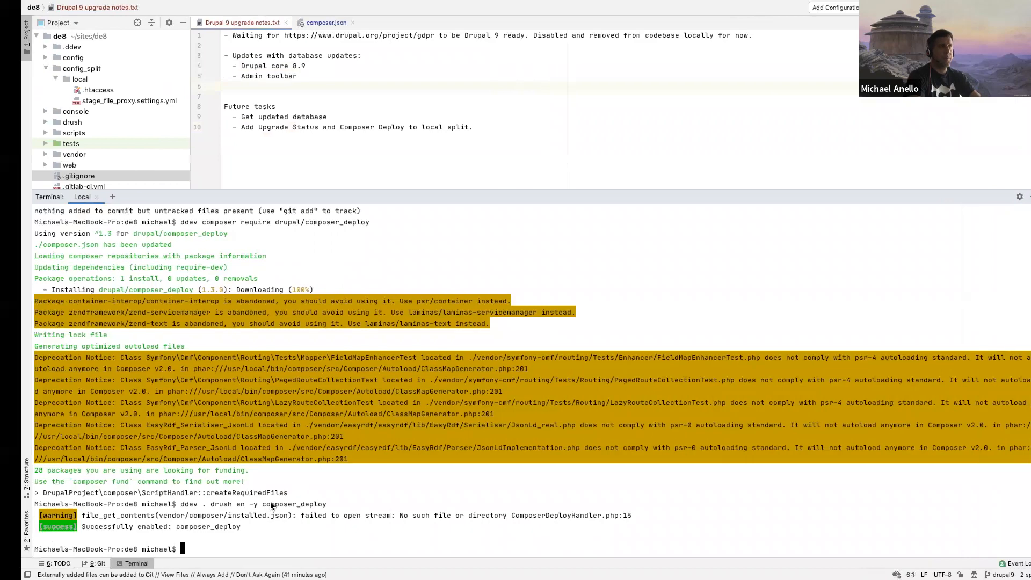
Step: Switch to Chrome and review the environment requirements, custom projects and contributed projects in the Upgrade status report
key("ctrl+Left")
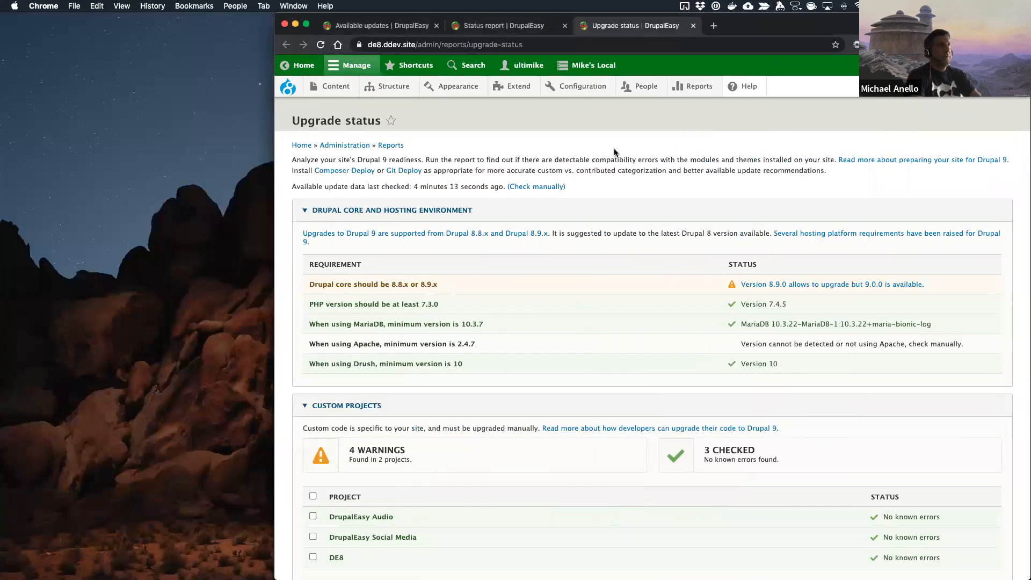
scroll(549, 340, "down", 3)
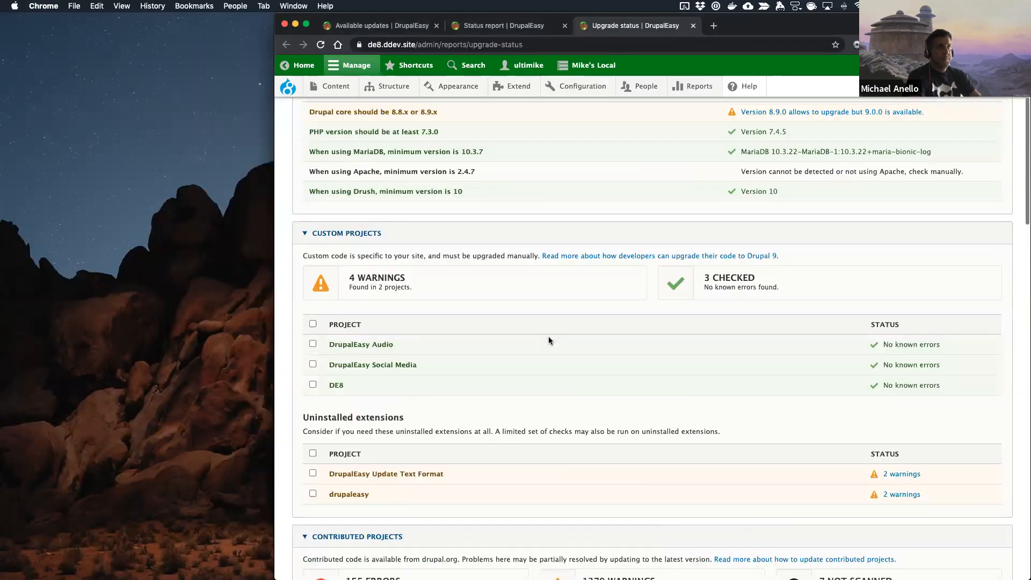
scroll(549, 336, "up", 3)
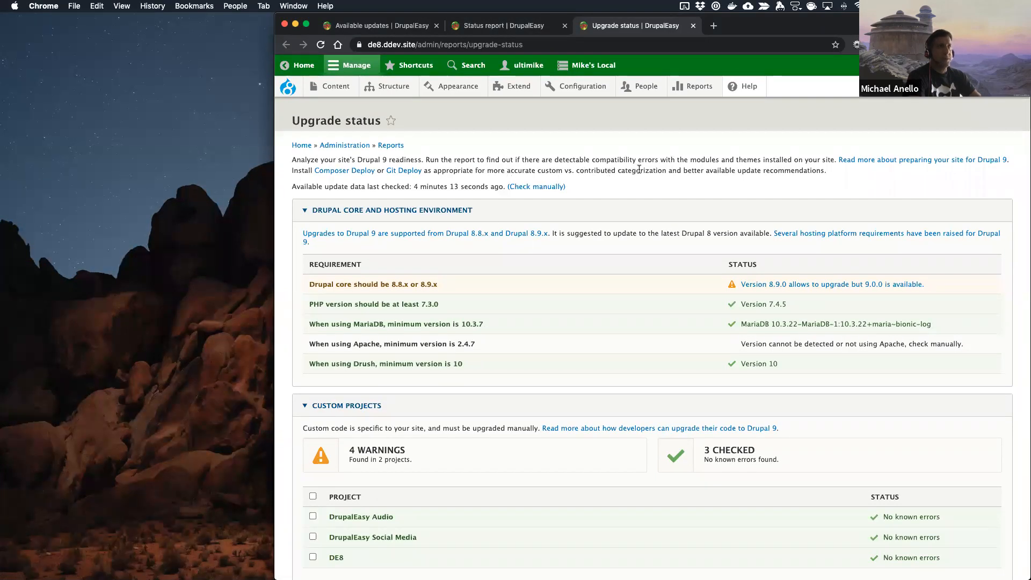
scroll(595, 397, "down", 5)
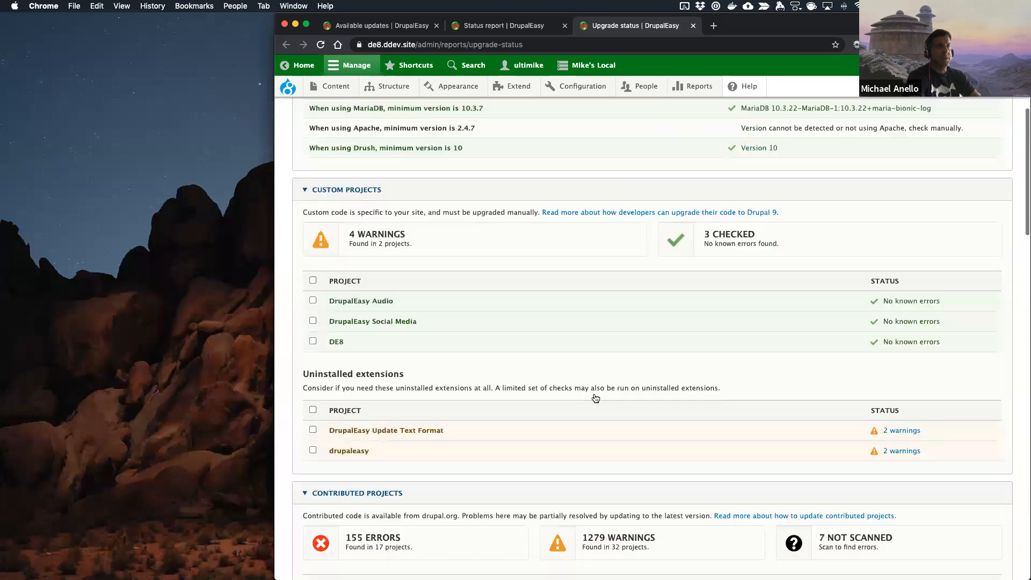
scroll(594, 396, "up", 5)
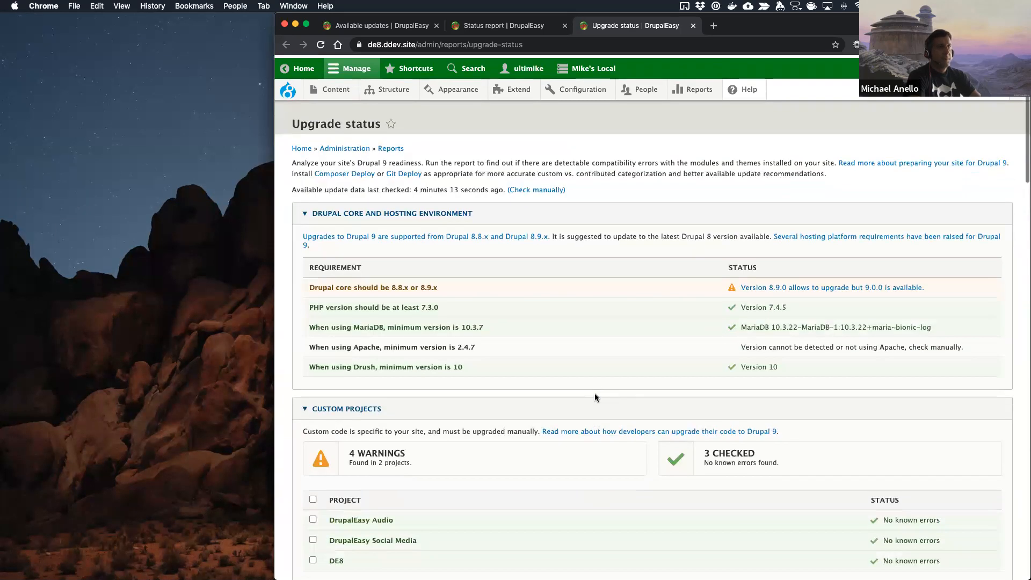
scroll(595, 396, "down", 1)
scroll(654, 277, "down", 4)
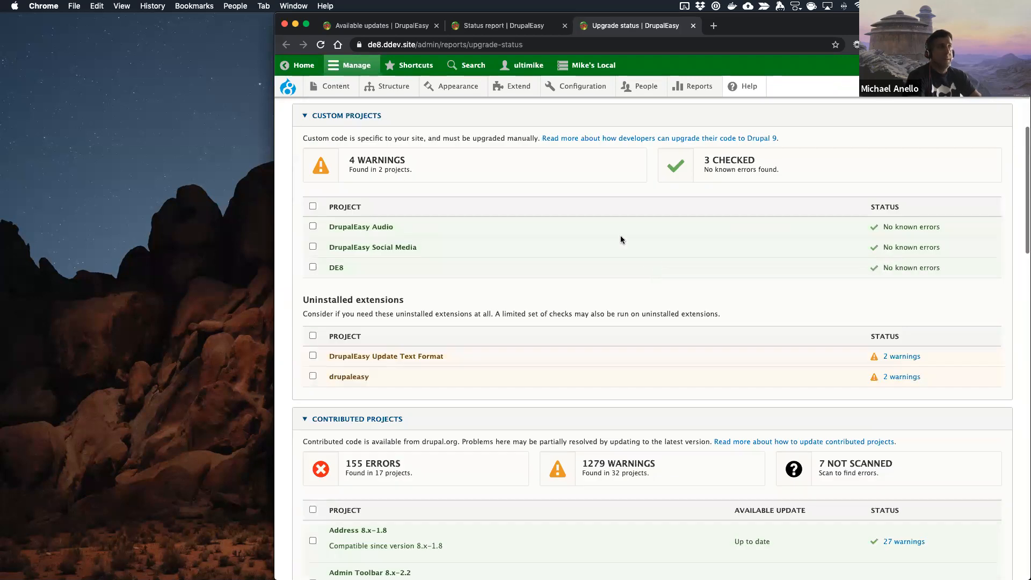
scroll(594, 348, "down", 4)
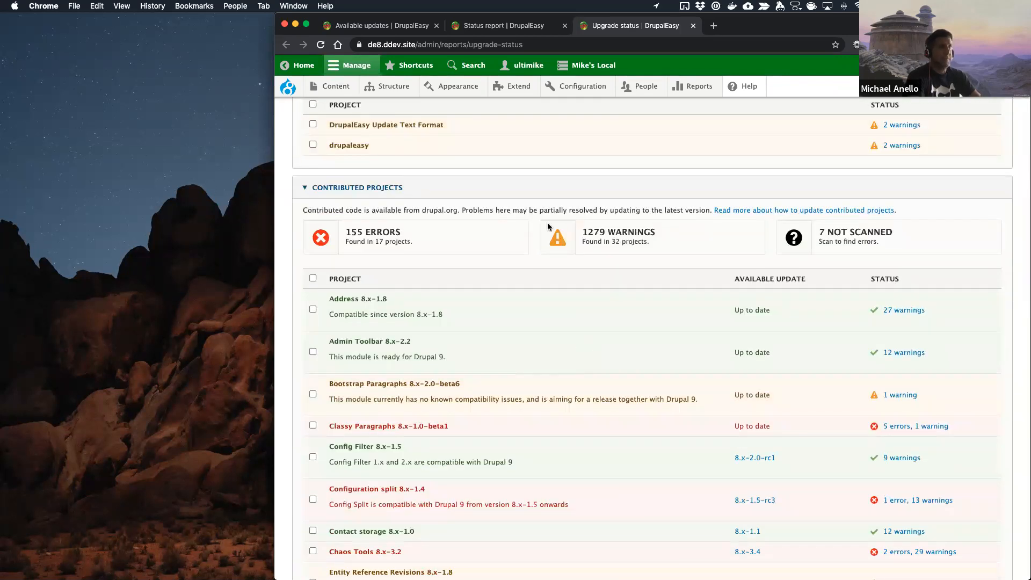
Step: Flush all of the site's caches and look through the reloaded Upgrade status report, including its contributed projects
mouse_move(288, 87)
left_click(294, 137)
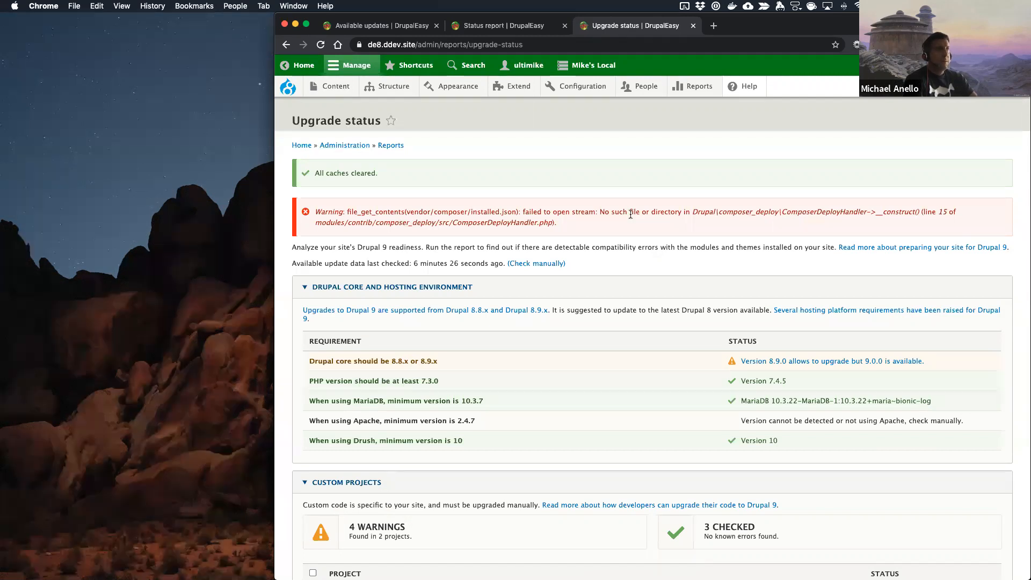
scroll(631, 214, "down", 5)
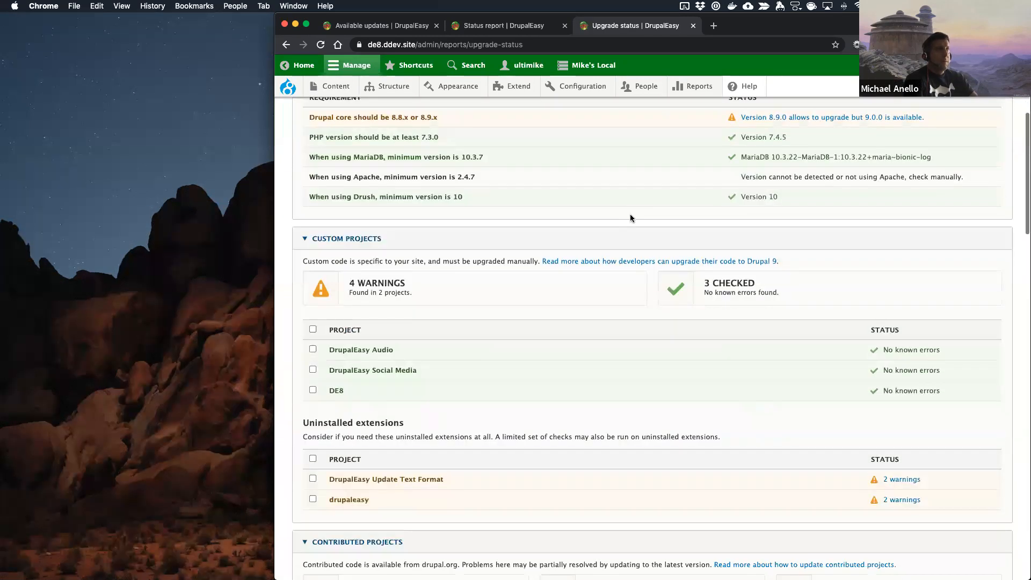
scroll(555, 269, "down", 3)
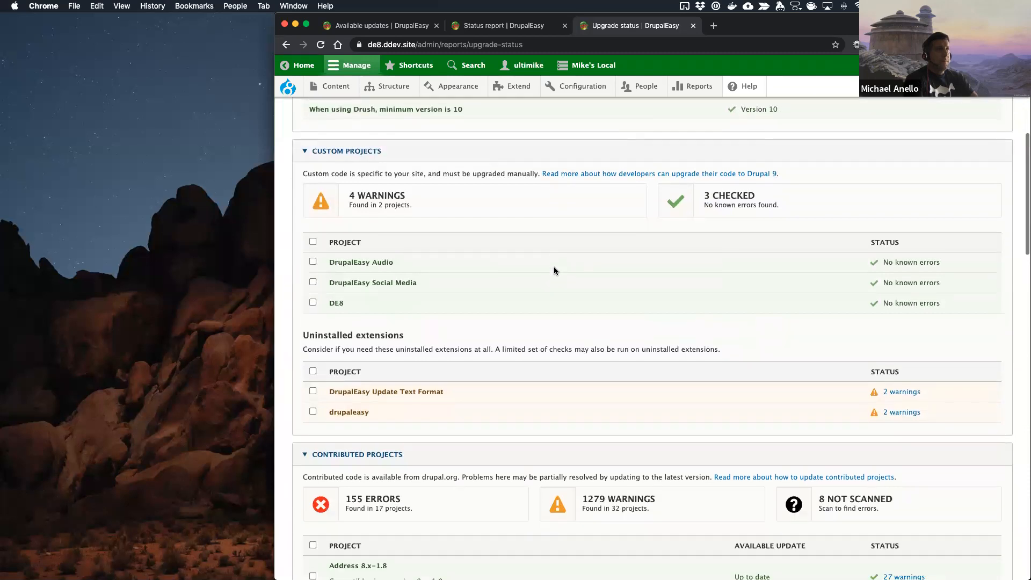
scroll(555, 269, "down", 3)
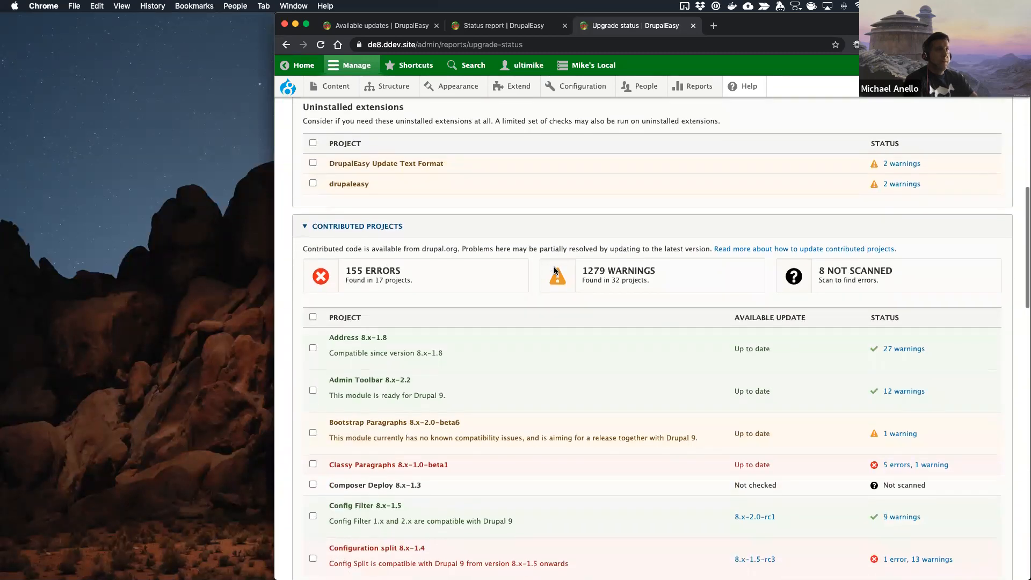
scroll(555, 270, "down", 2)
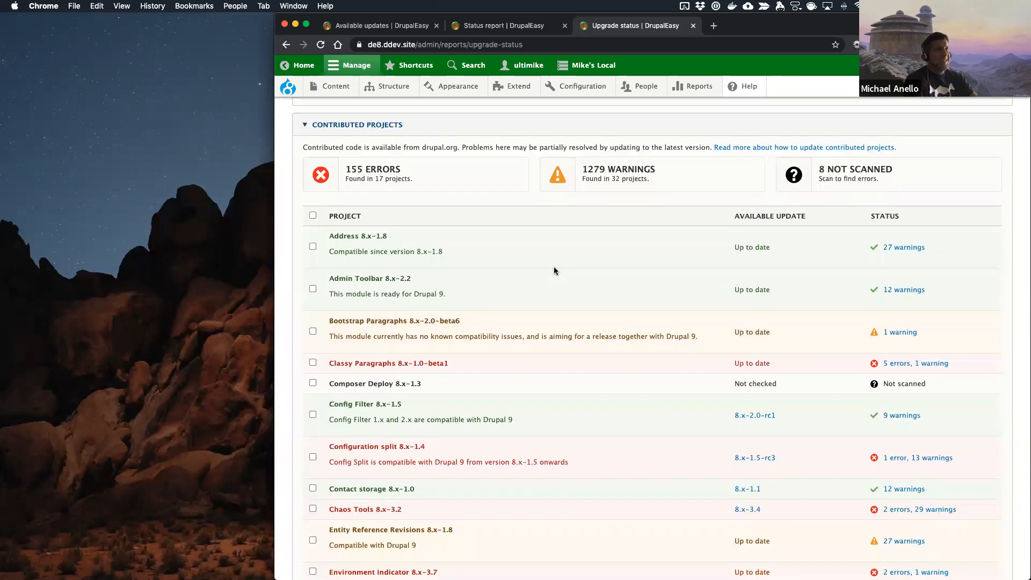
scroll(554, 270, "down", 10)
scroll(554, 271, "down", 9)
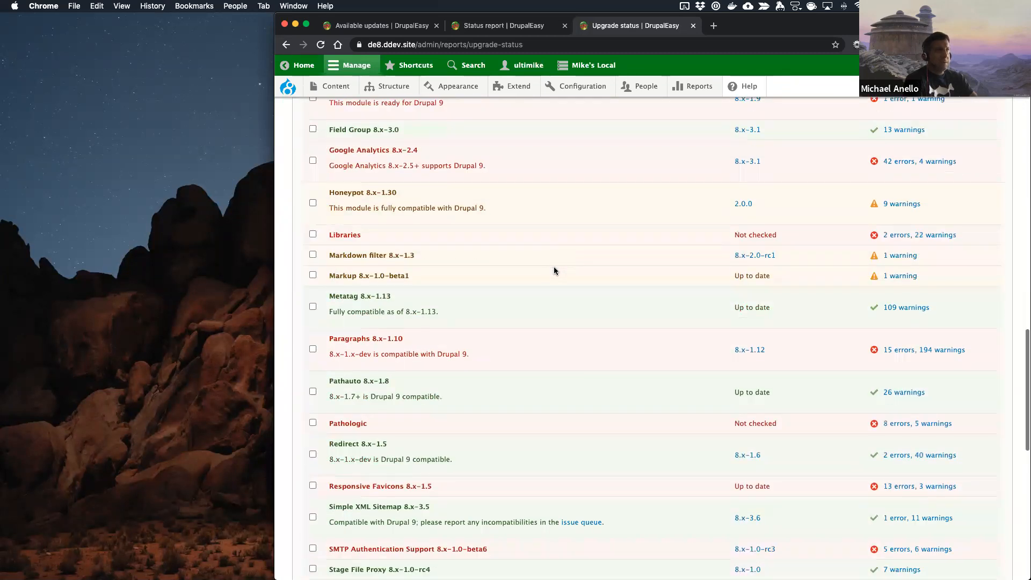
scroll(554, 270, "down", 2)
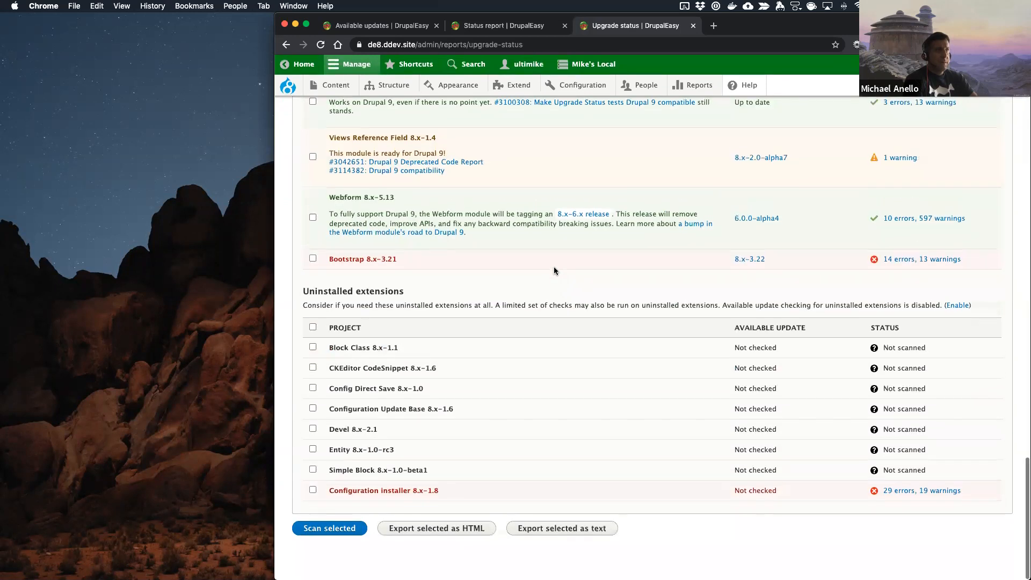
scroll(555, 270, "up", 3)
scroll(554, 268, "up", 20)
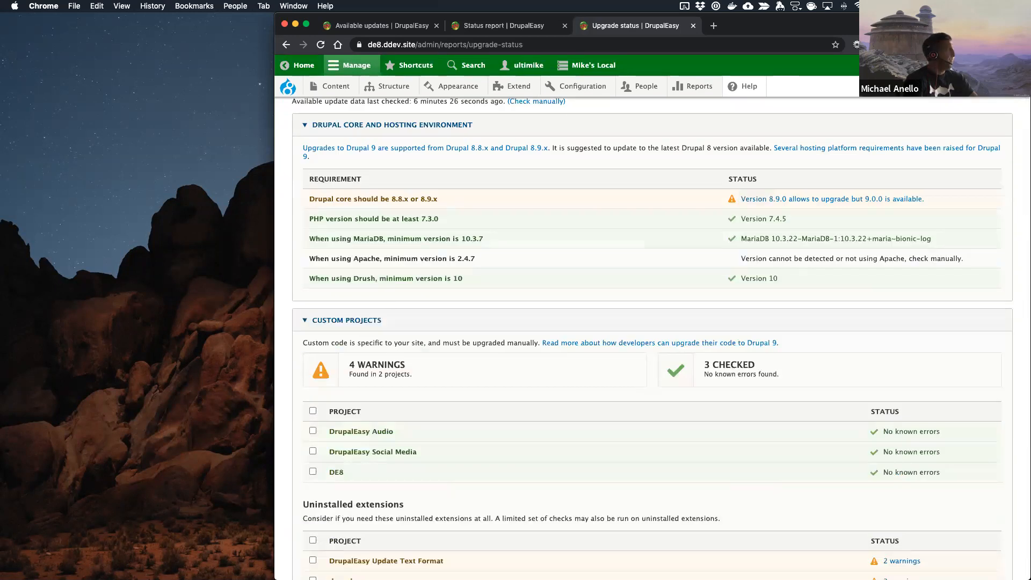
Step: Switch to PhpStorm and add the lines "Updated PHP to 7.4" and "Updated Drupal core to 8.9" below Future tasks in the notes
key("super+Tab")
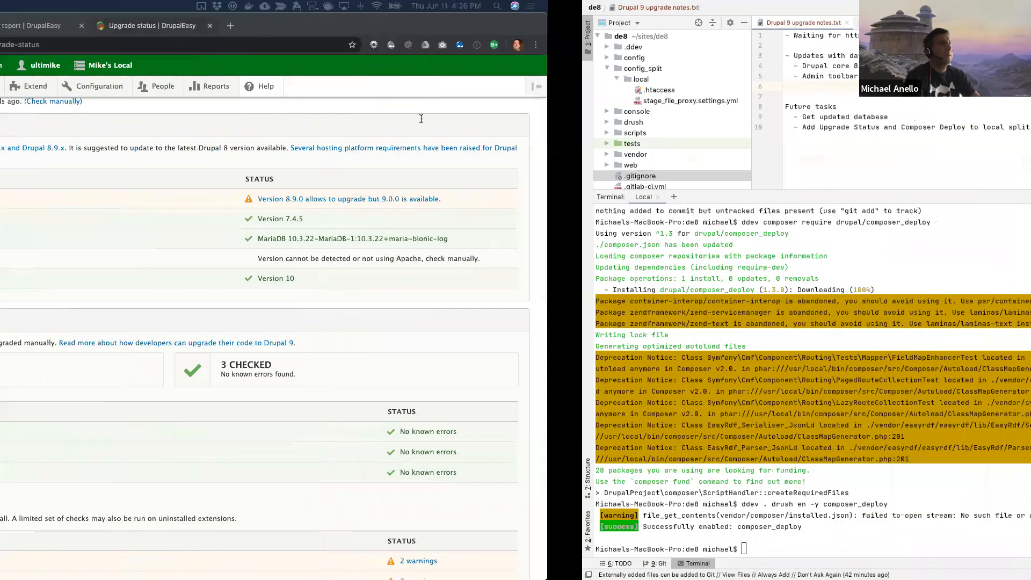
key("Return")
key("Return")
key("Return")
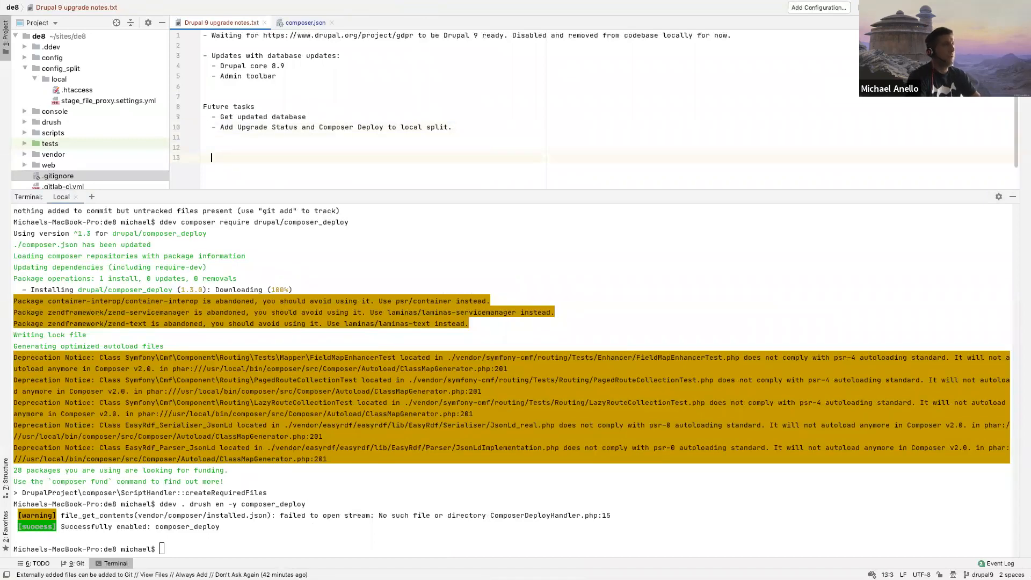
type("Updated PHP ")
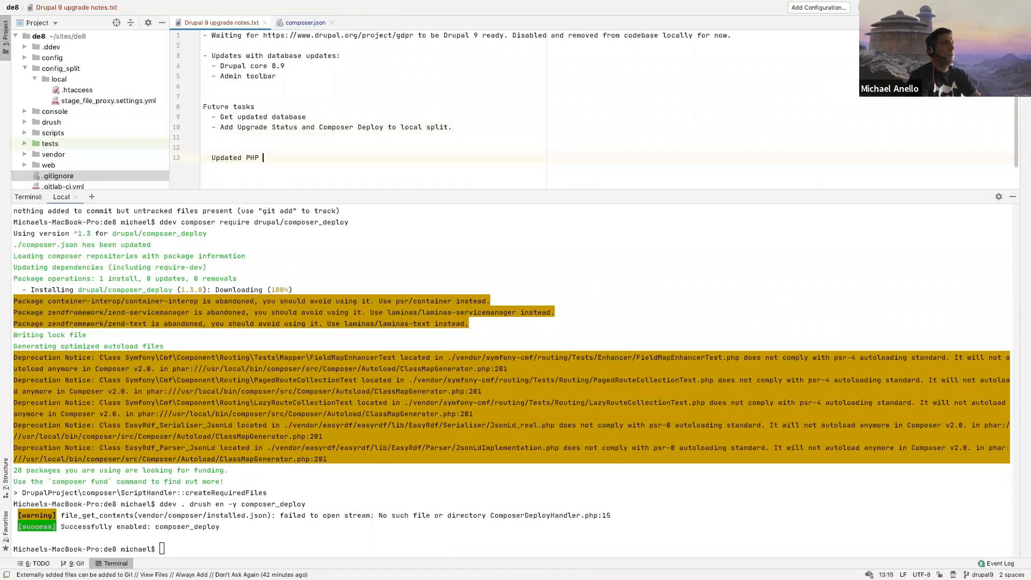
type("to 7.4")
key("Return")
type("Updated Drupal core t")
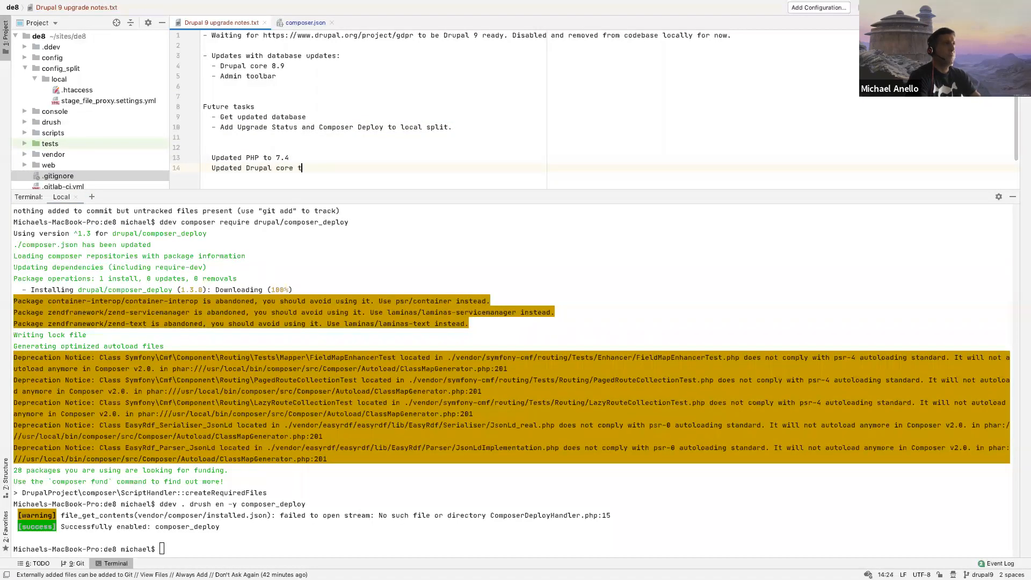
type("o 8.9")
key("Return")
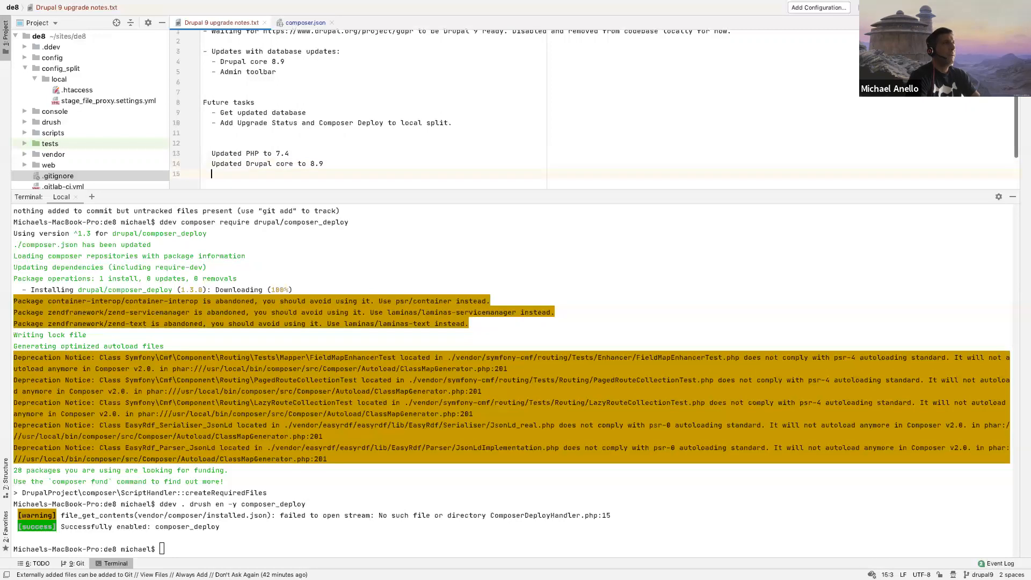
Step: Add "Enabled Composer Deploy module" to the notes with "Updated Upgrade Status module" on the line above it, and switch back to Chrome
type("Enabled ")
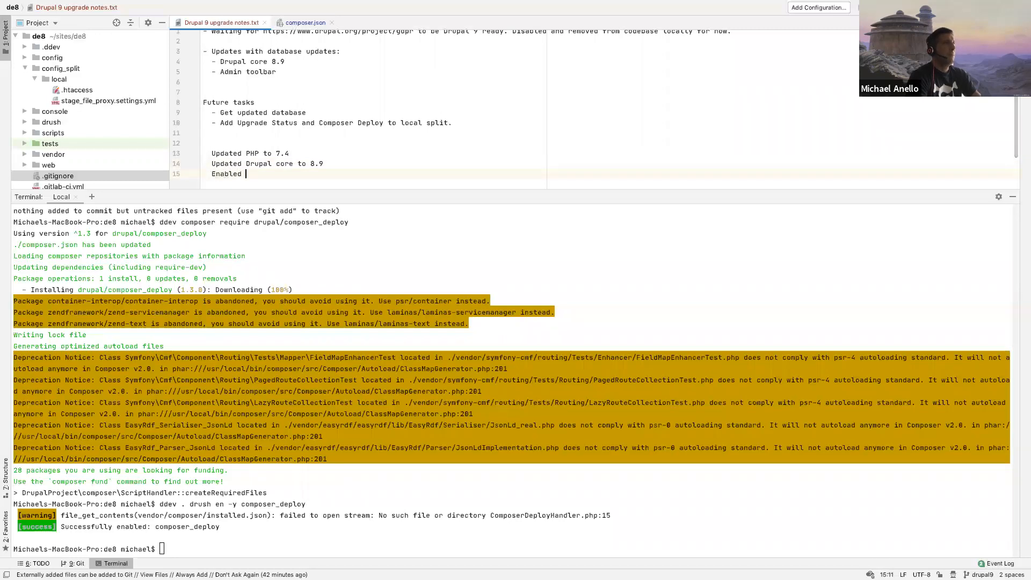
type("Composer Deploy module")
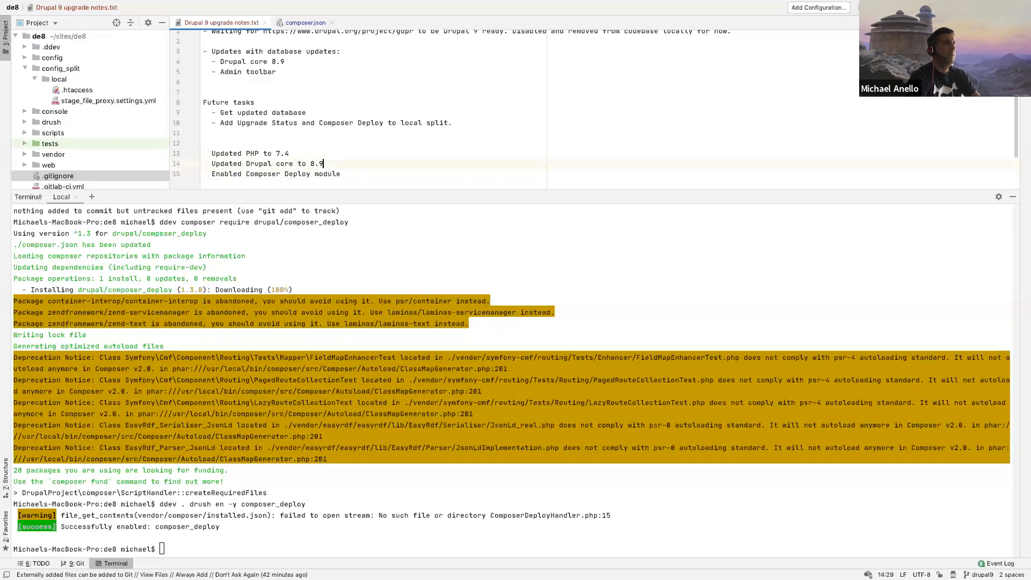
key("Return")
type("Updated Upg")
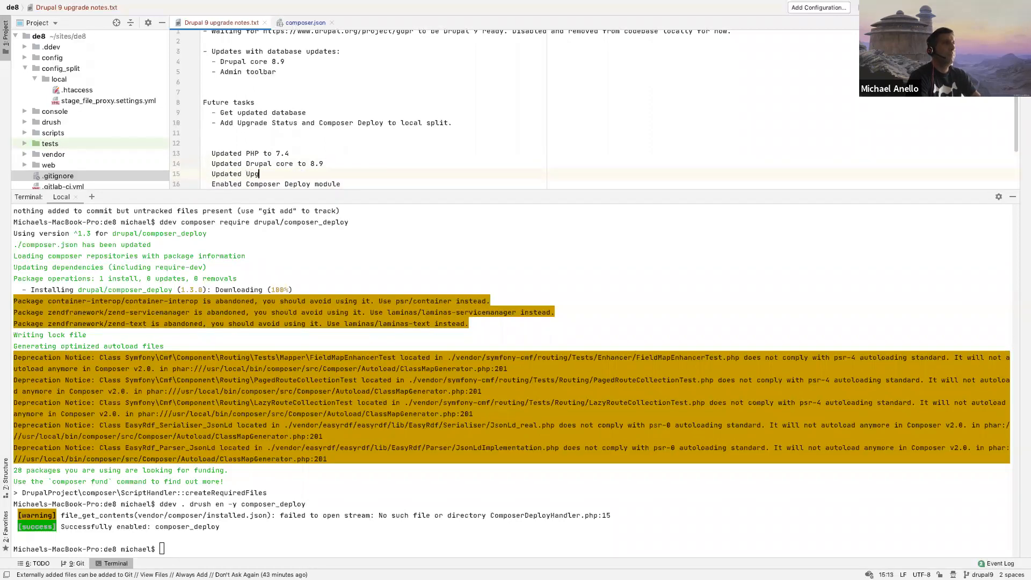
type("rade Status module")
scroll(505, 144, "down", 1)
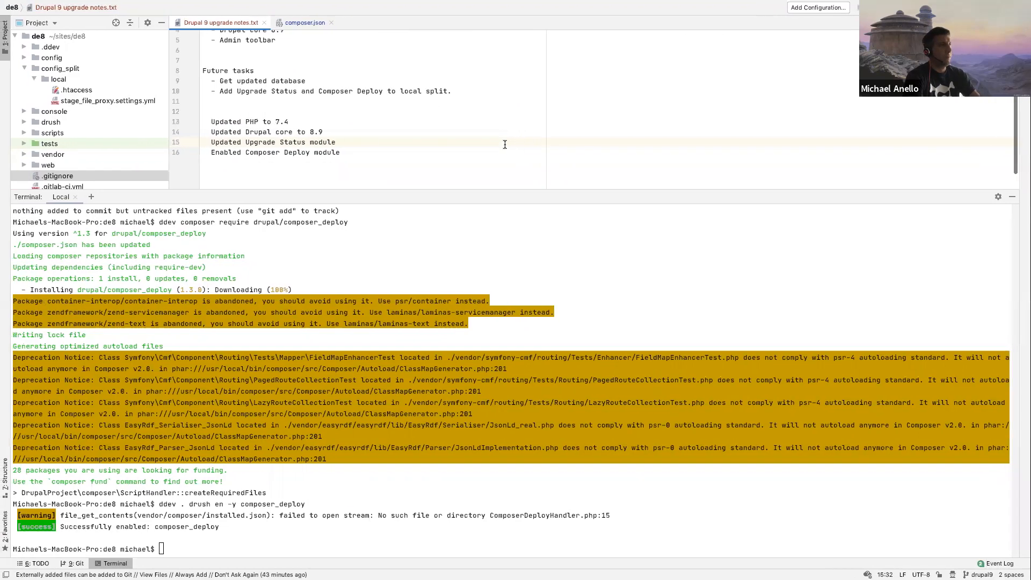
key("ctrl+Left")
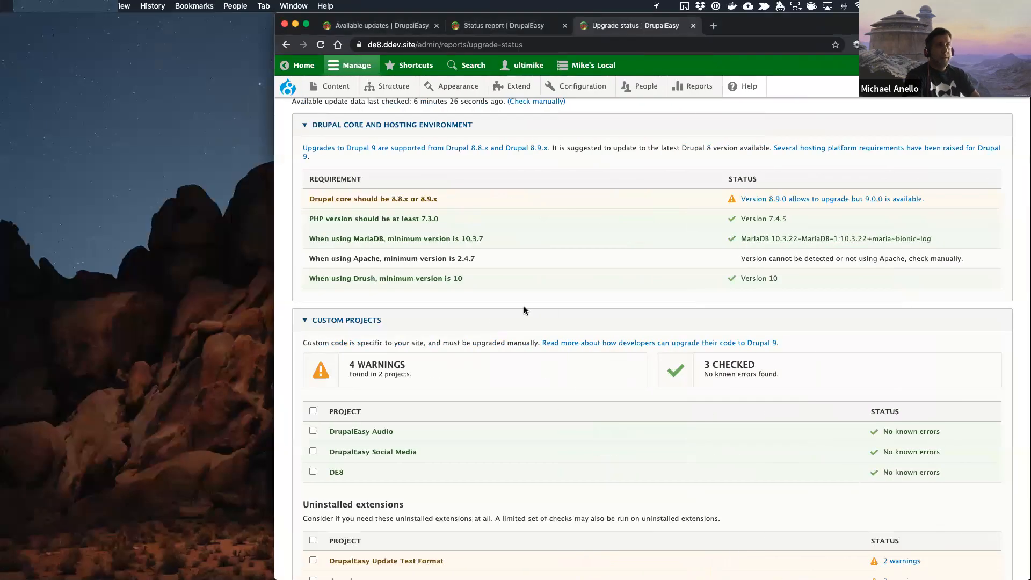
Step: Switch to PhpStorm and check the de8 repository's Git status in the terminal
scroll(524, 311, "up", 4)
key("ctrl+Right")
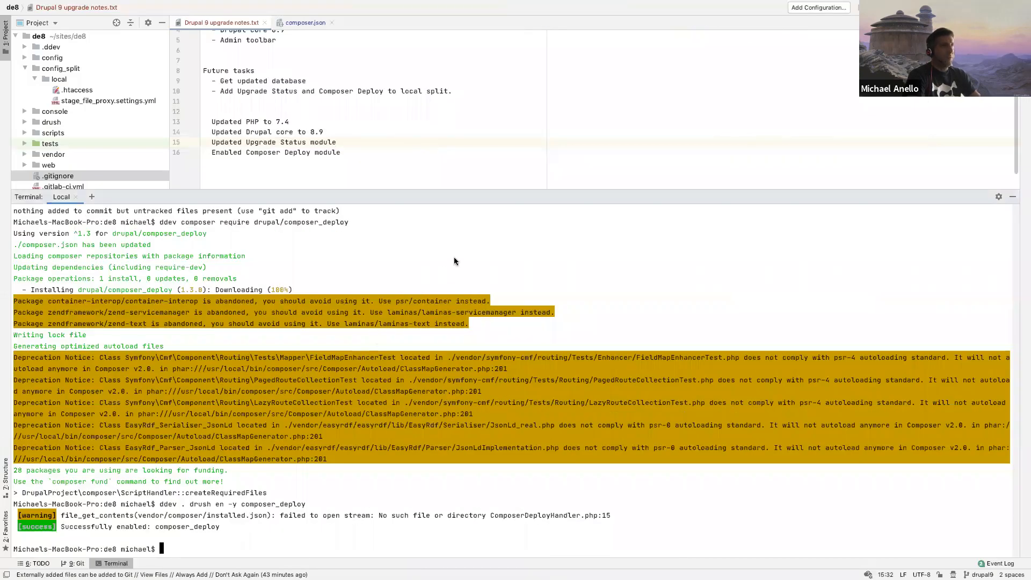
type("git status")
key("Return")
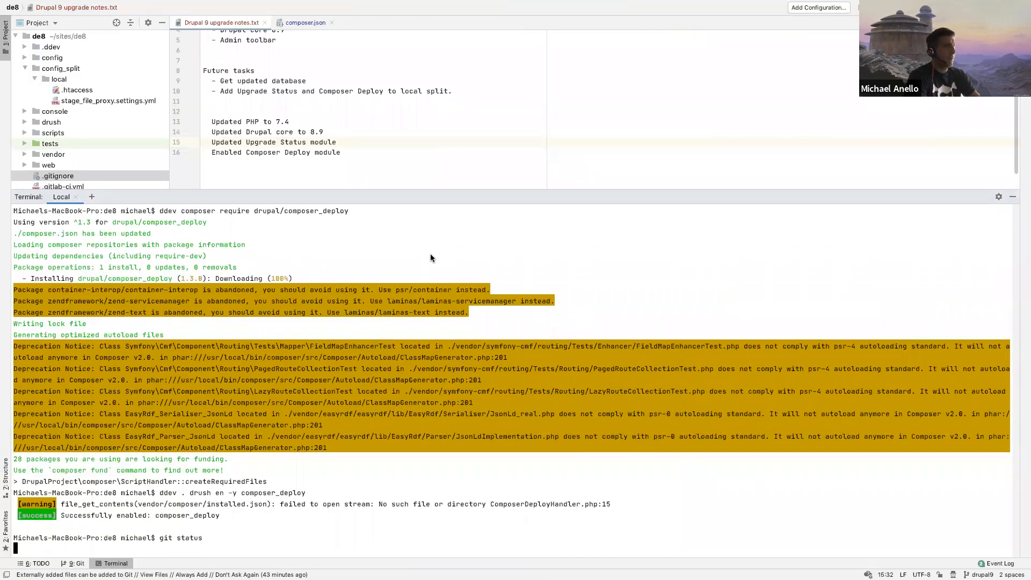
Step: Stage composer.json, composer.lock, vendor/ and web/modules/contrib/composer_deploy/ in Git and check the status again
type("git add composer.json composer.lock vendor/")
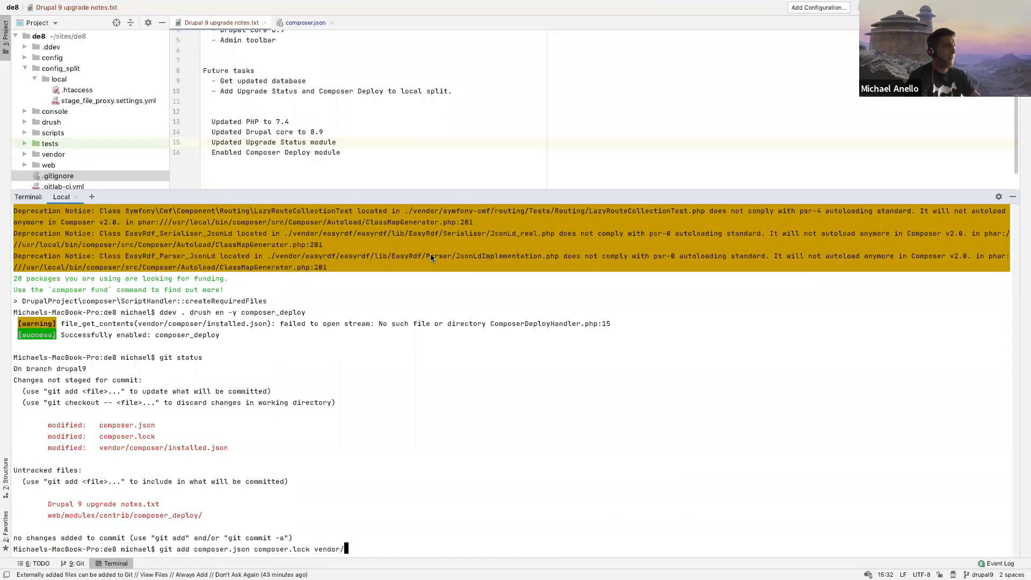
type(" web/modules/contrib/compo")
key("Tab")
key("Return")
type("git status")
key("Return")
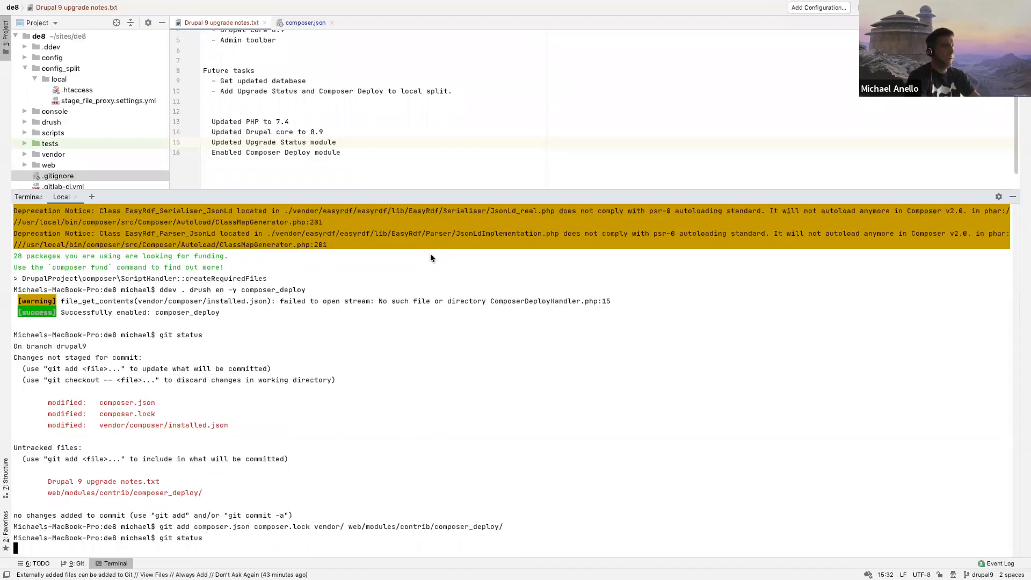
Step: Commit the staged changes with the message 'Added Composer Deploy module.' and recheck the Git status
type("git commit -m")
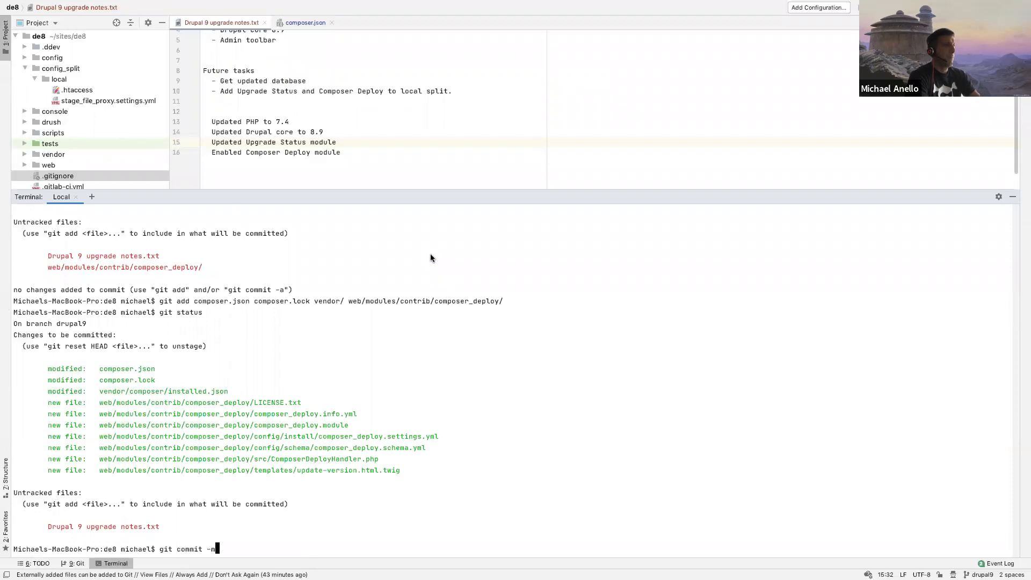
type(" 'Added Compsoe")
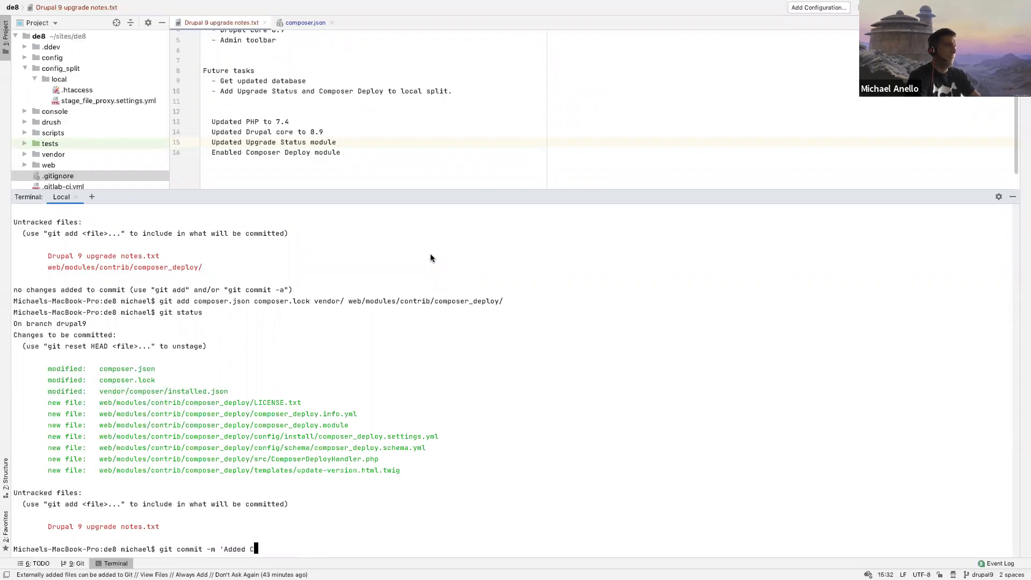
key("BackSpace")
key("BackSpace")
key("BackSpace")
type("oser Deploy module.'")
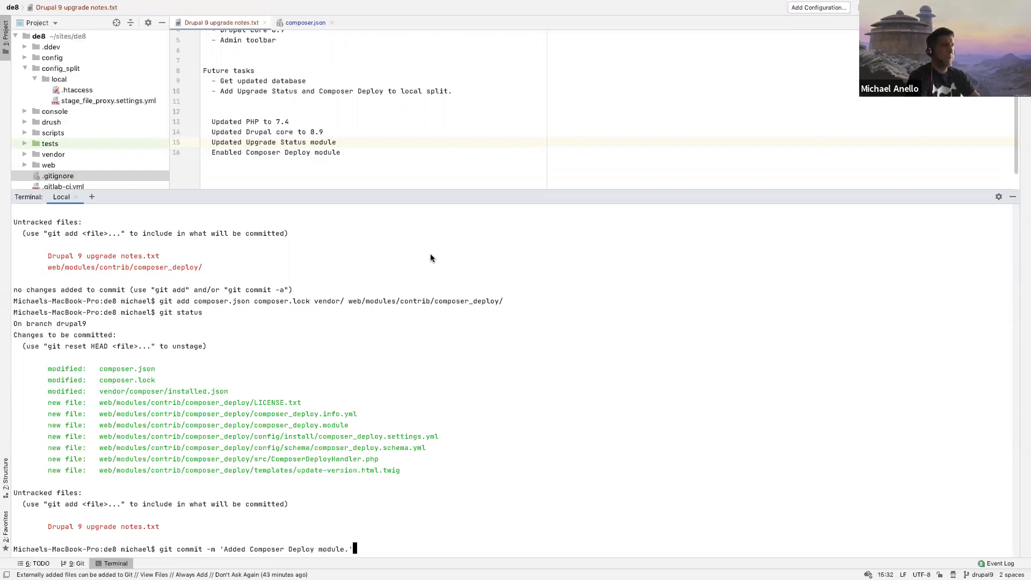
key("Return")
type("git status")
key("Return")
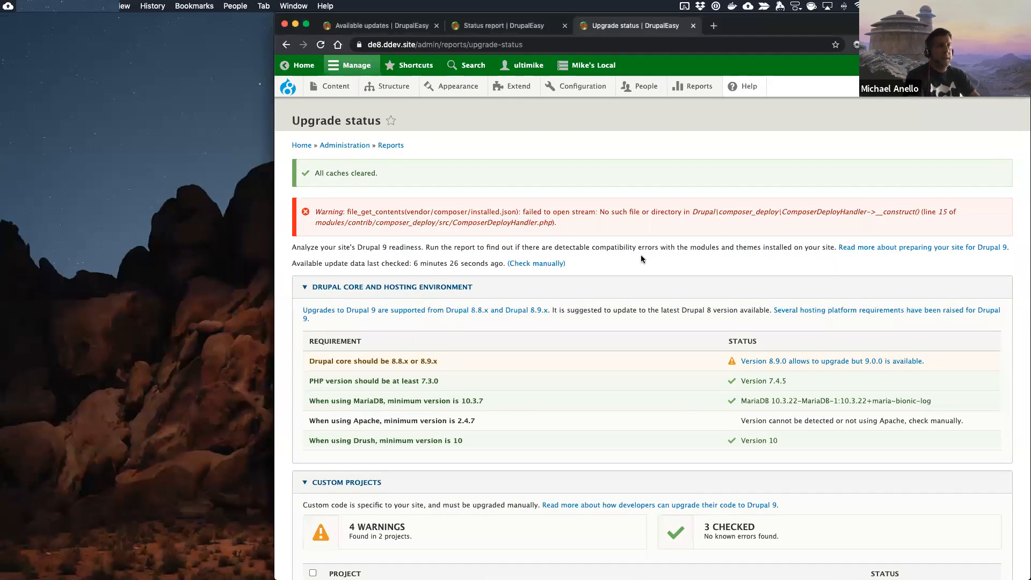
Step: Switch to Chrome and review the contributed projects in the Upgrade status report, including the Paragraphs-related modules
scroll(641, 259, "down", 10)
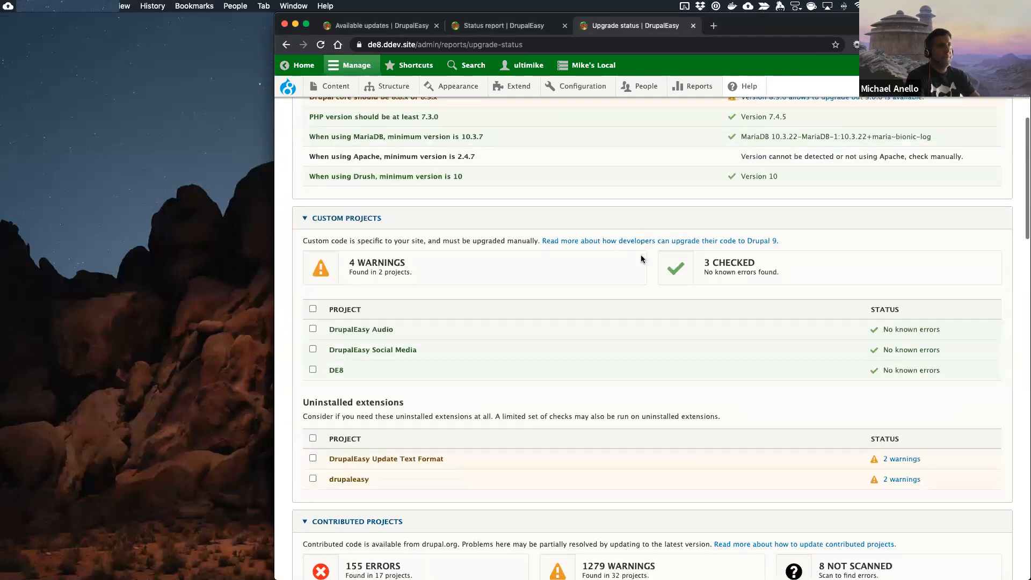
scroll(641, 259, "down", 6)
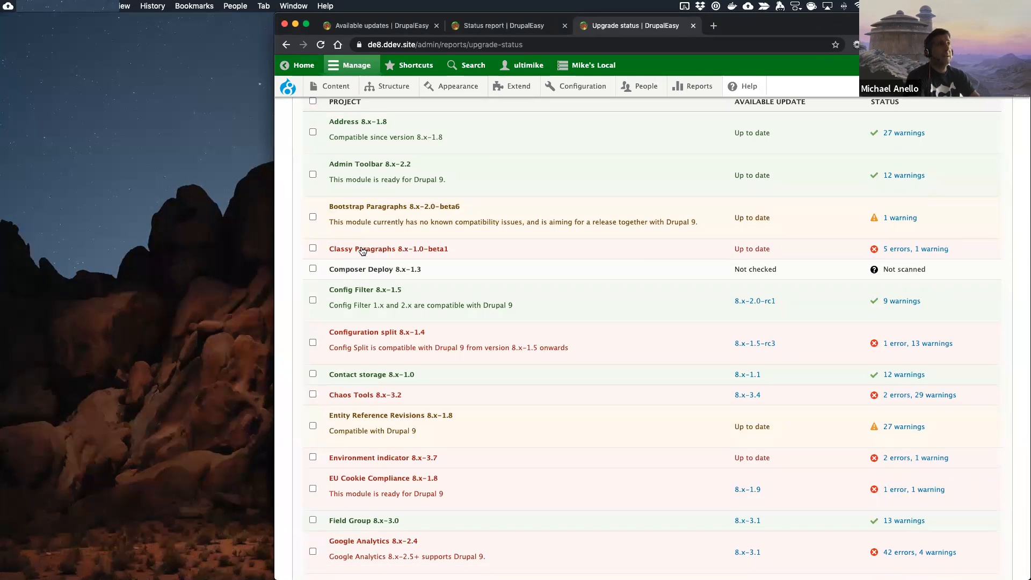
scroll(363, 252, "up", 2)
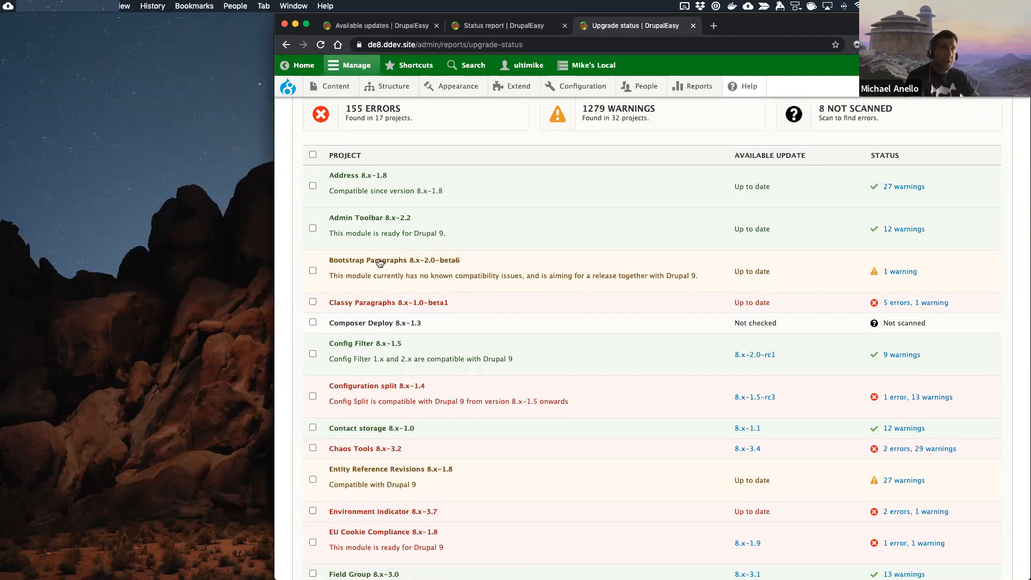
scroll(588, 397, "down", 5)
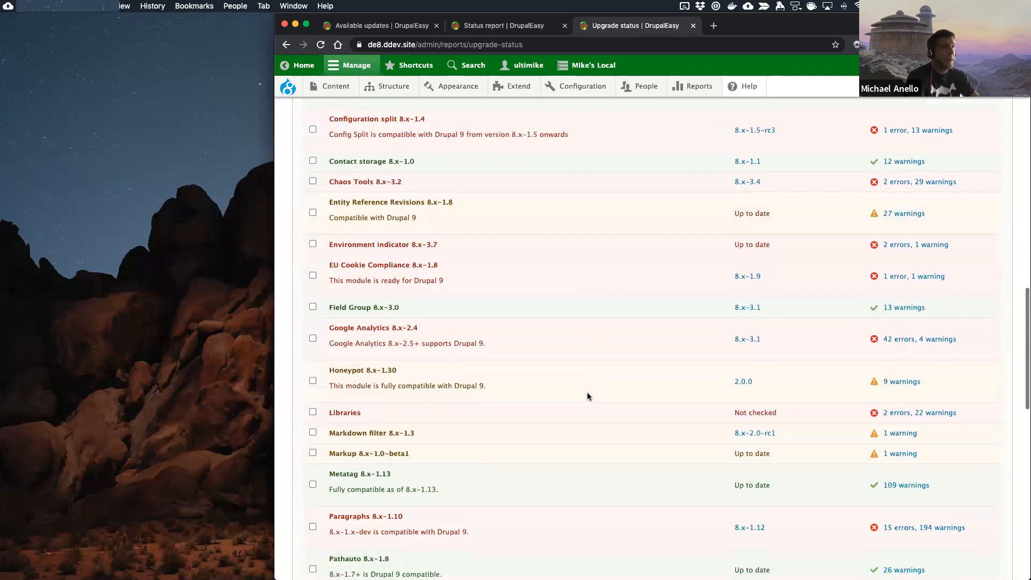
scroll(588, 397, "down", 6)
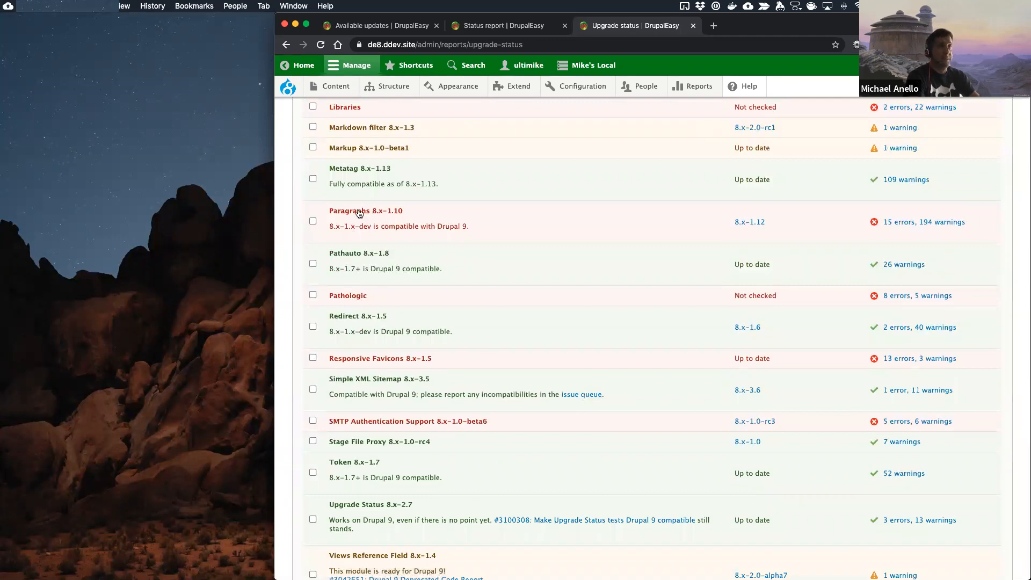
scroll(360, 213, "up", 15)
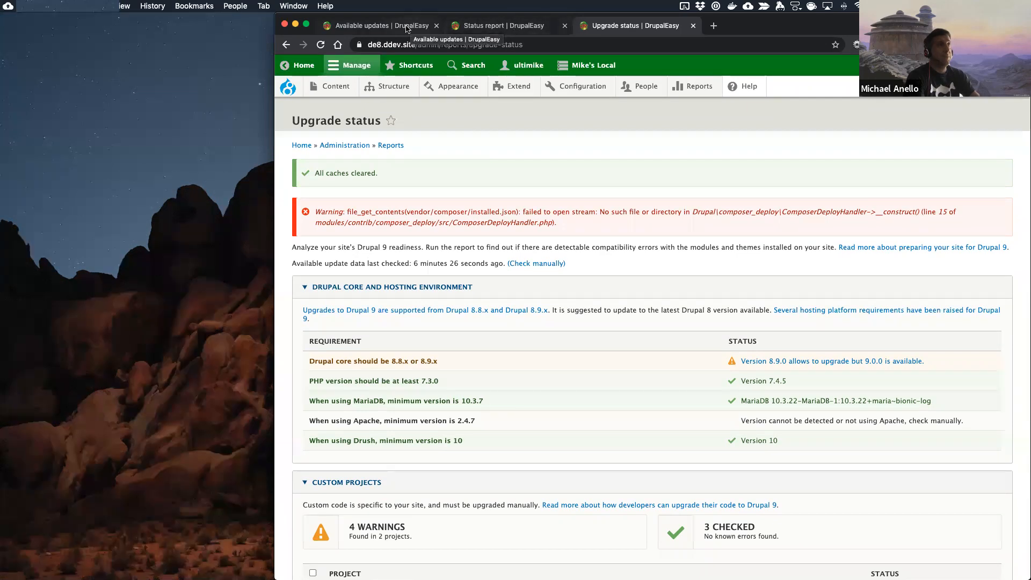
Step: Move the Available updates tab after the Upgrade status tab and use it to list content of type Landing page (Layout Builder)
left_click_drag(407, 29, 591, 29)
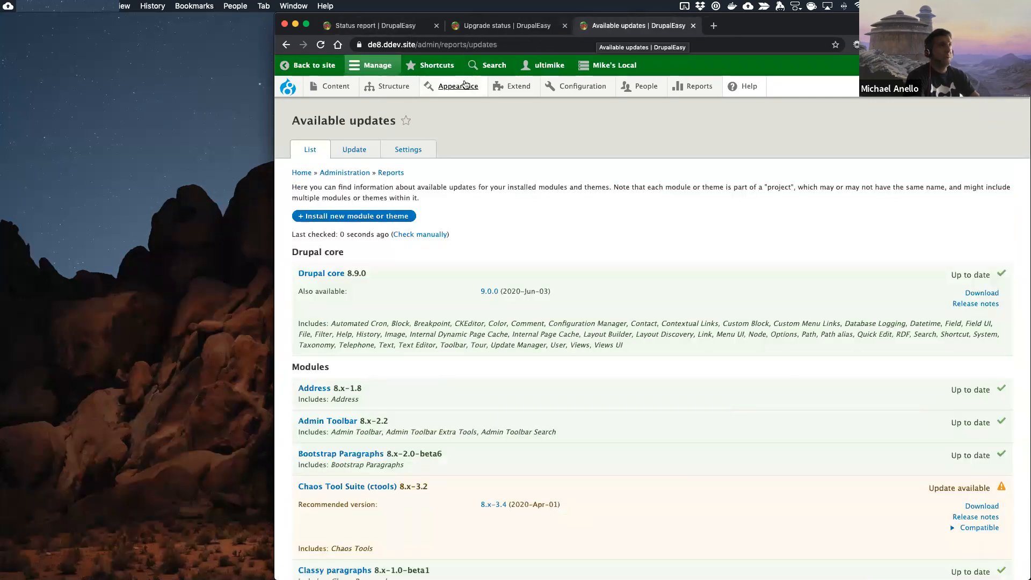
left_click(336, 87)
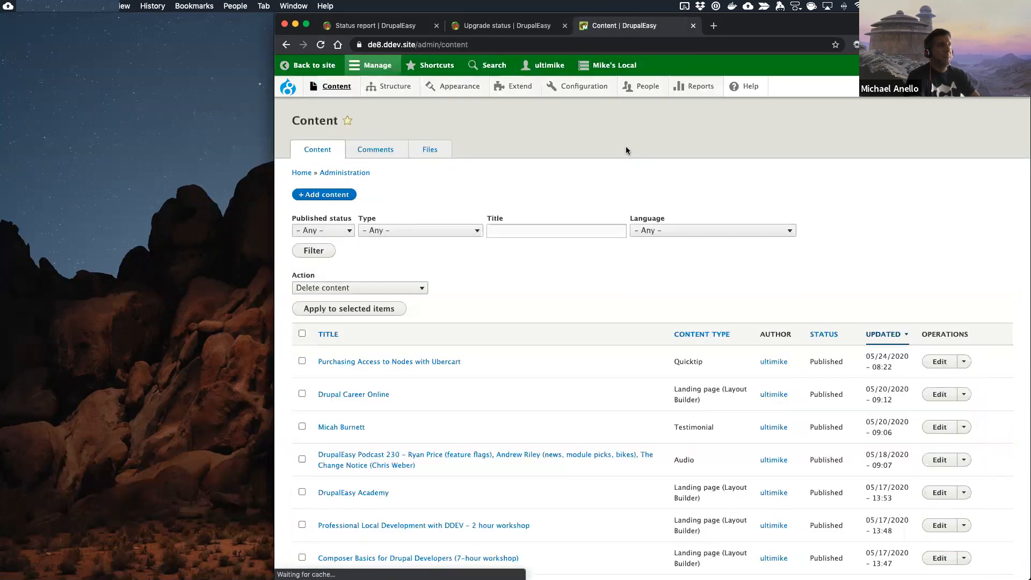
left_click(428, 230)
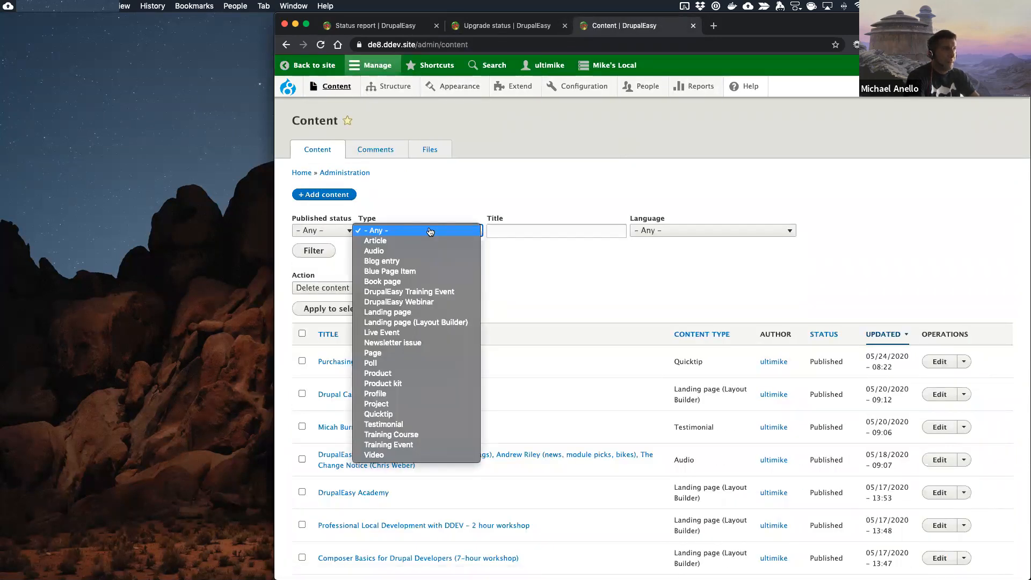
left_click(413, 322)
left_click(294, 253)
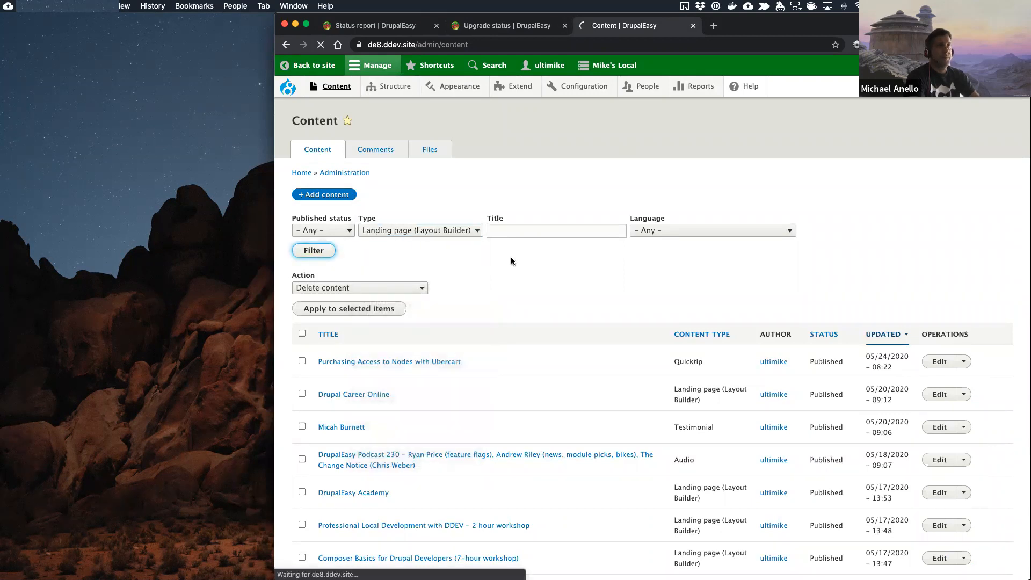
scroll(510, 258, "down", 1)
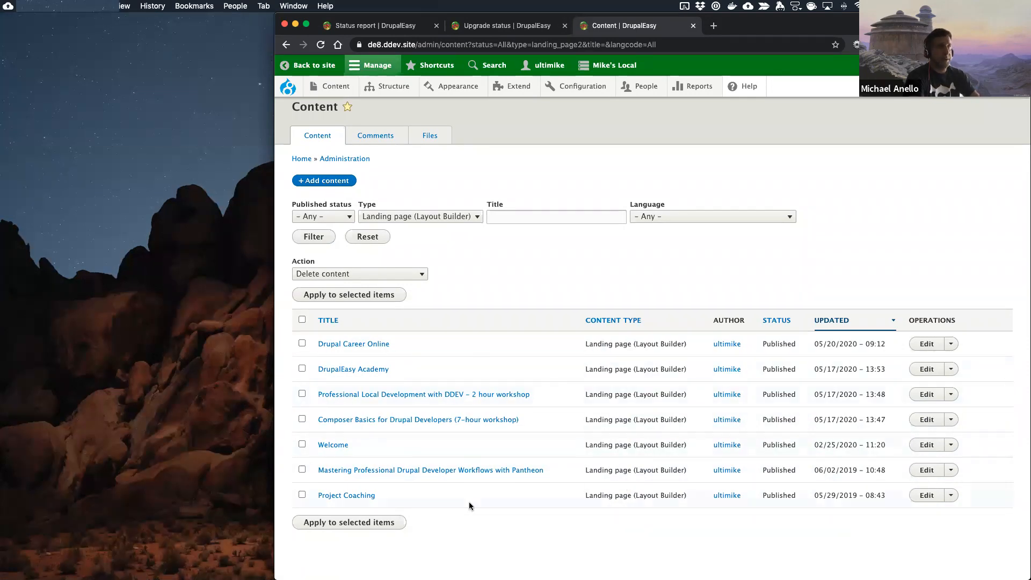
Step: Filter the content list by the Landing page type and review the listed pages
left_click(430, 216)
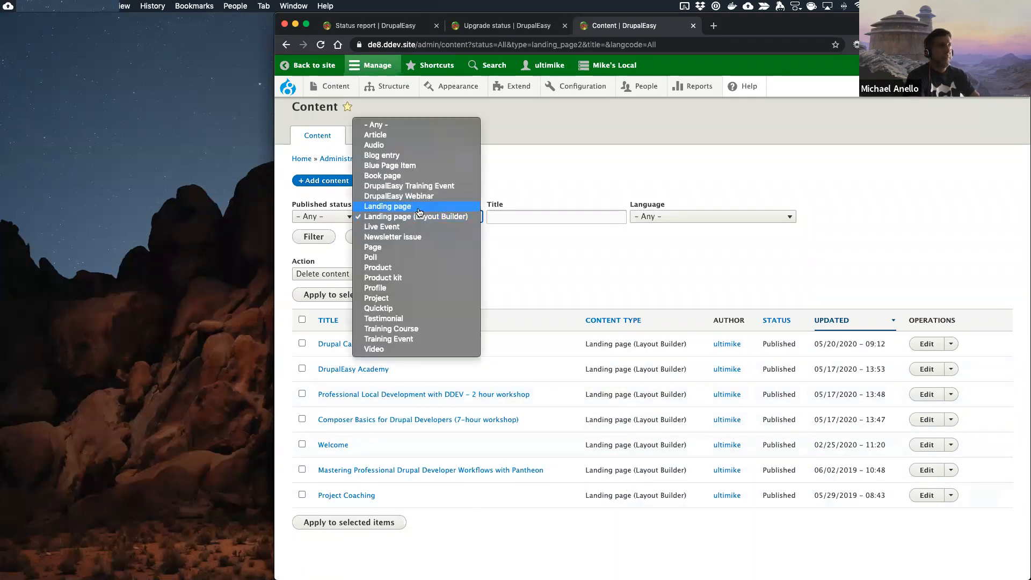
left_click(418, 207)
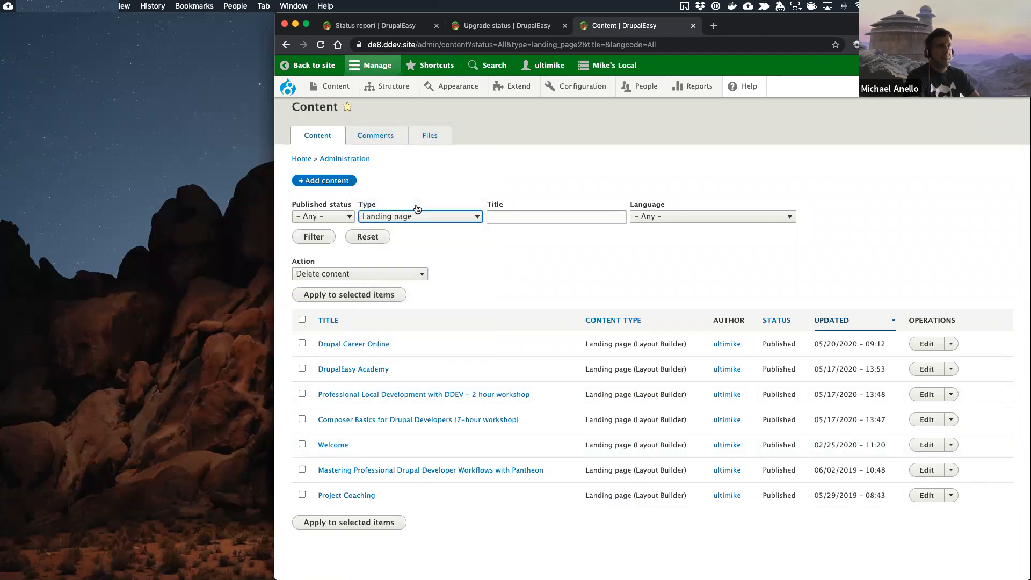
left_click(314, 236)
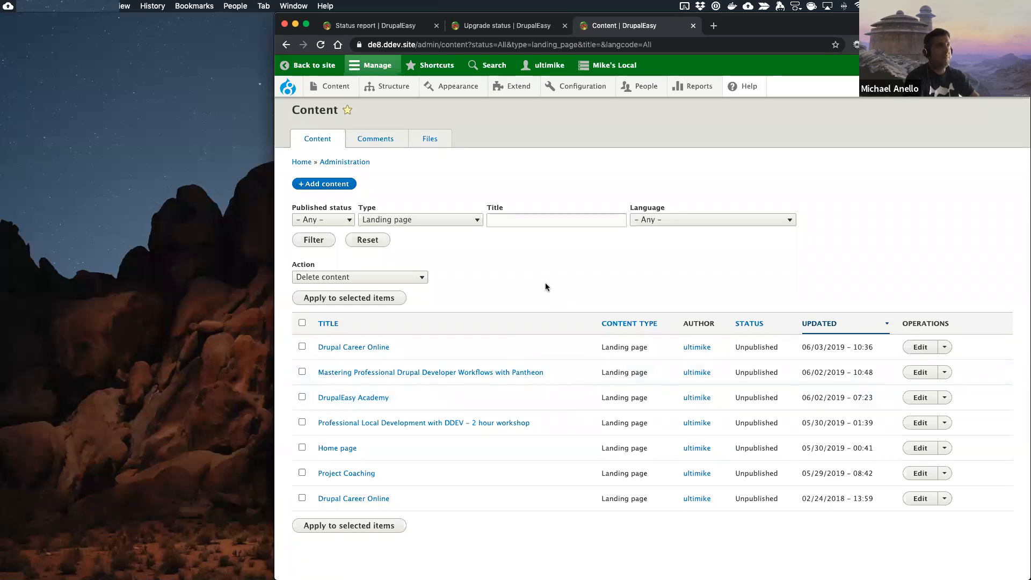
scroll(547, 275, "up", 1)
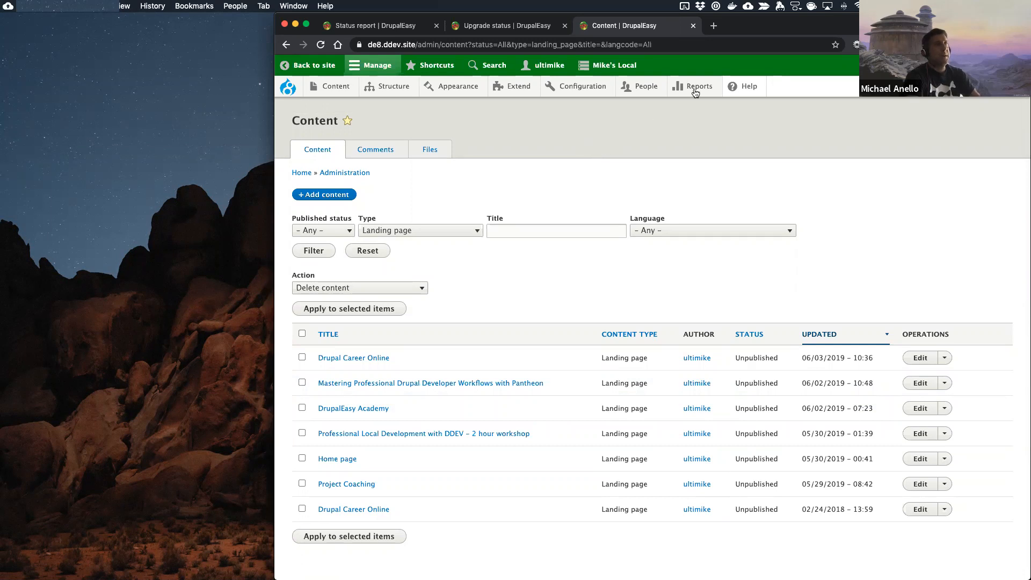
Step: Open the Field list report and search its first three pages for "para"
mouse_move(705, 87)
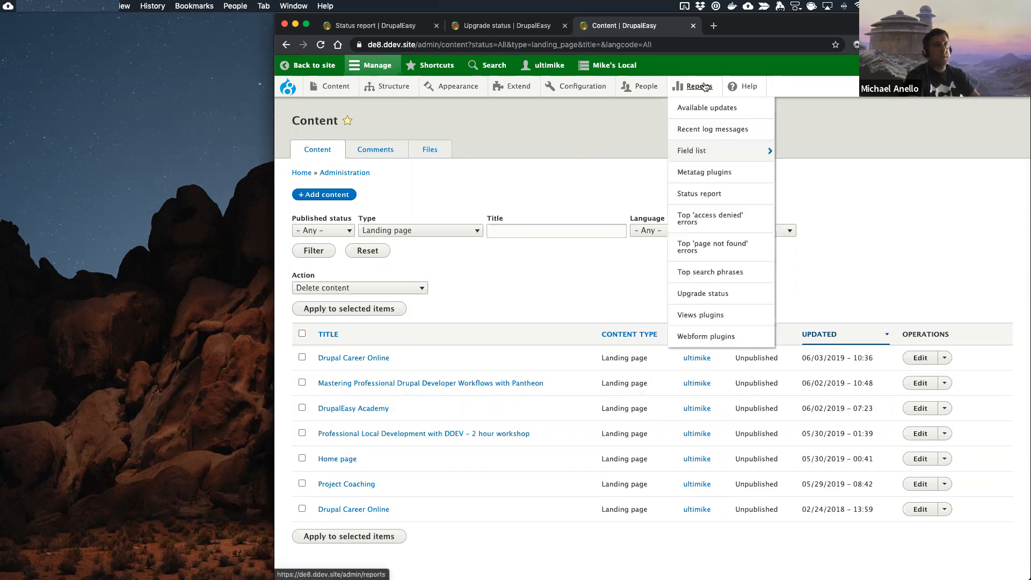
left_click(690, 152)
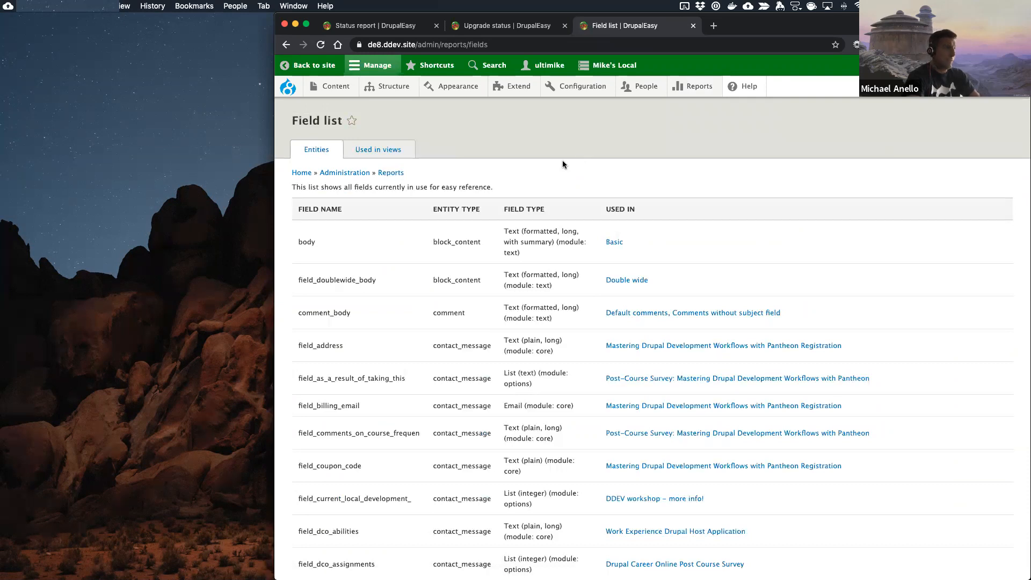
key("super+f")
type("para")
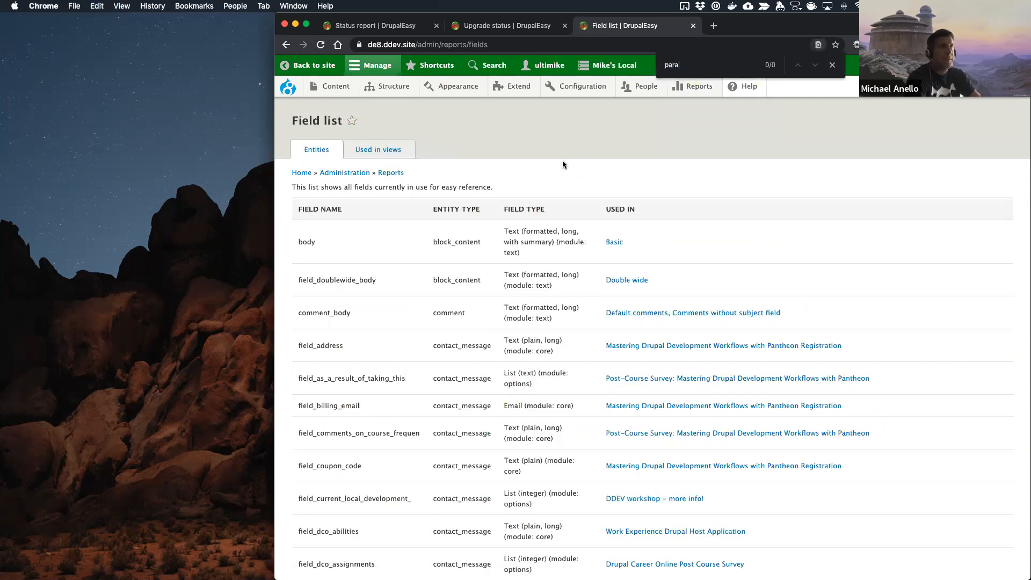
scroll(482, 310, "down", 15)
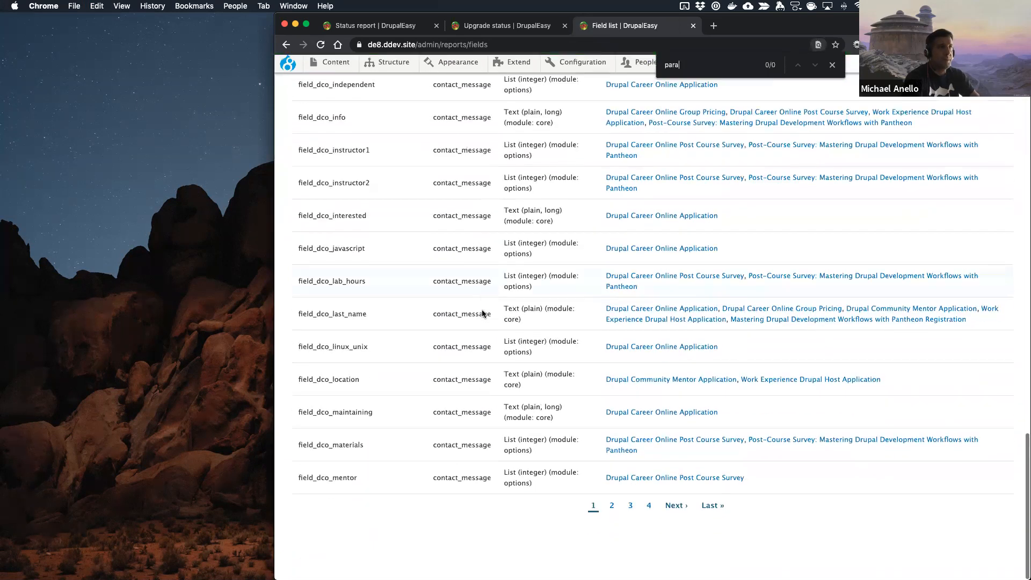
left_click(671, 530)
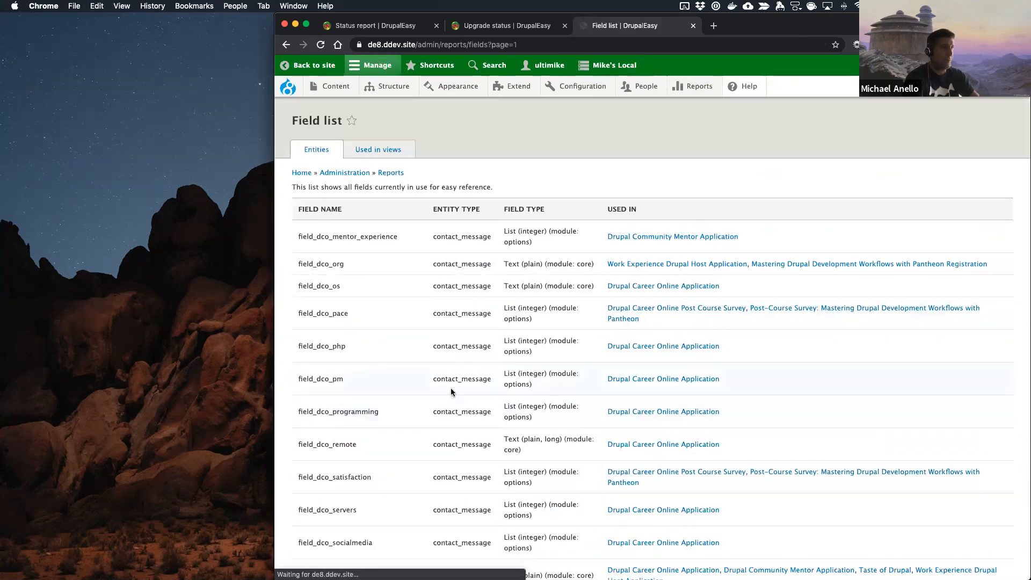
key("super+f")
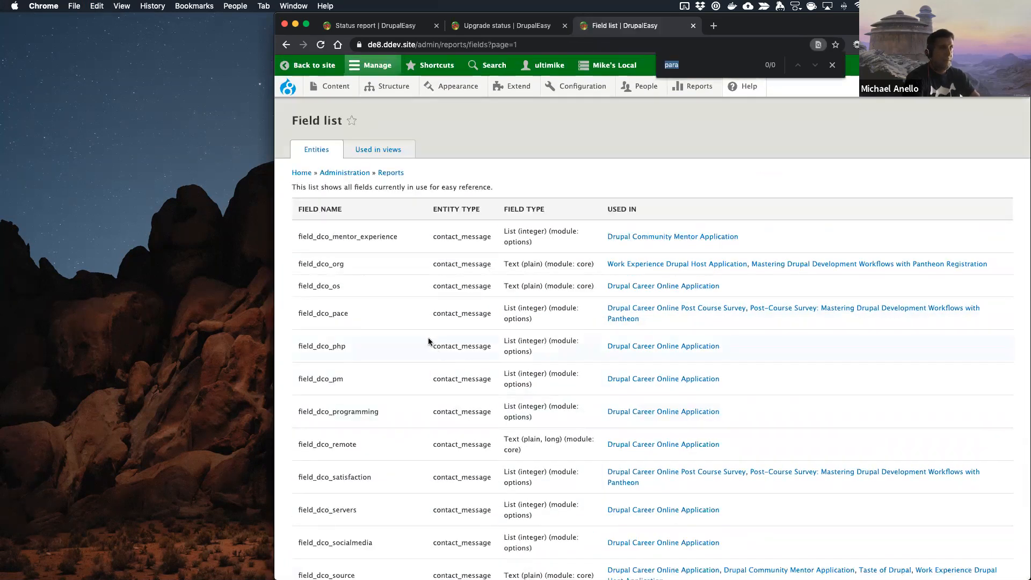
scroll(428, 341, "down", 15)
left_click(720, 530)
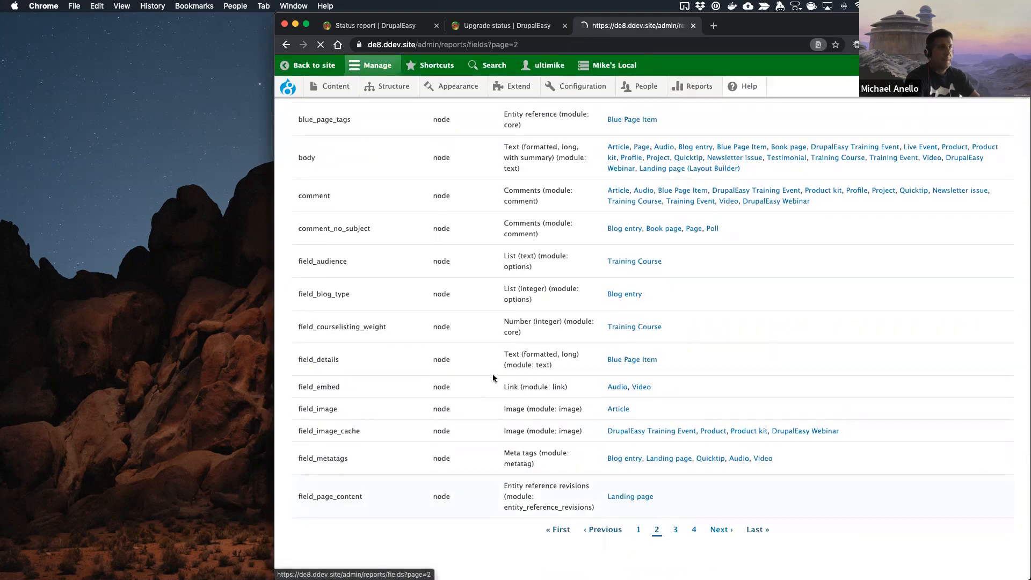
key("super+f")
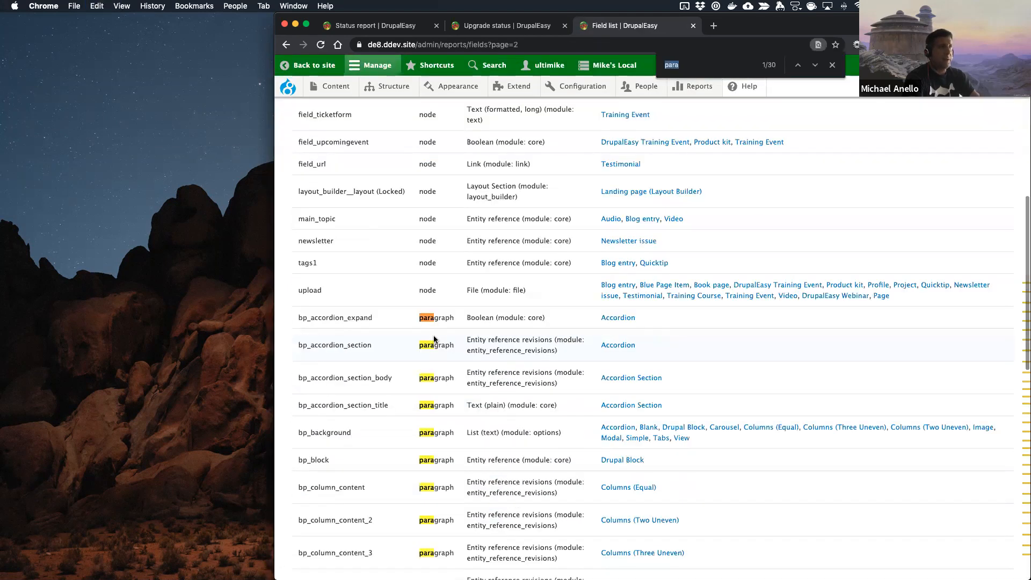
Step: Look through the paragraph entity fields in the Field list and where each one is used
scroll(501, 296, "down", 5)
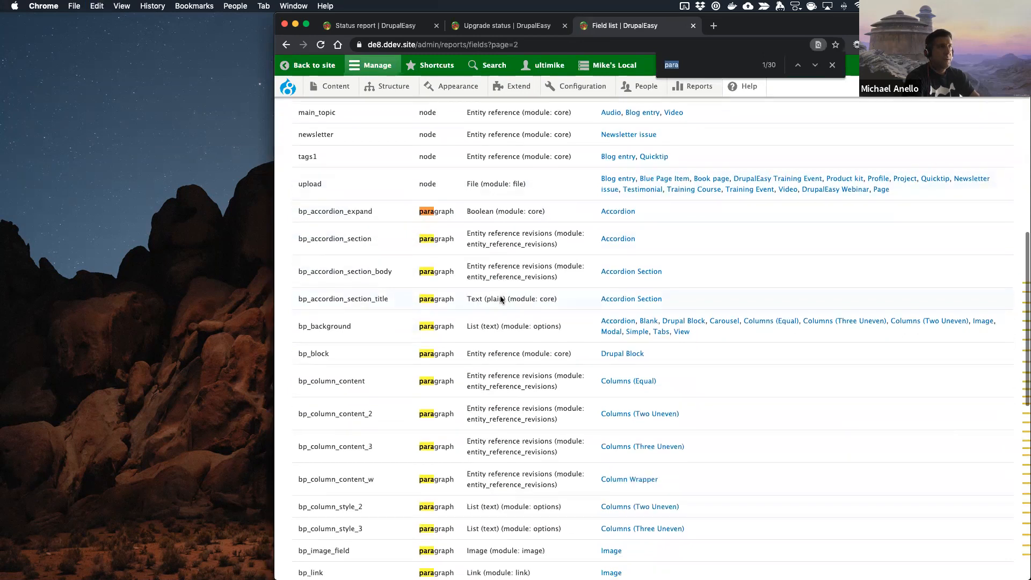
scroll(501, 299, "up", 4)
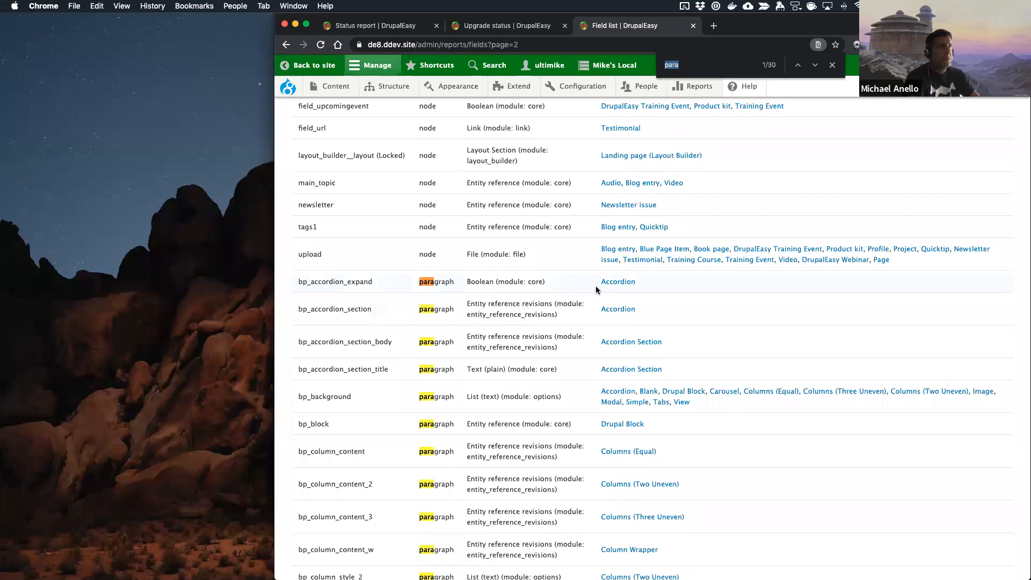
scroll(597, 289, "down", 3)
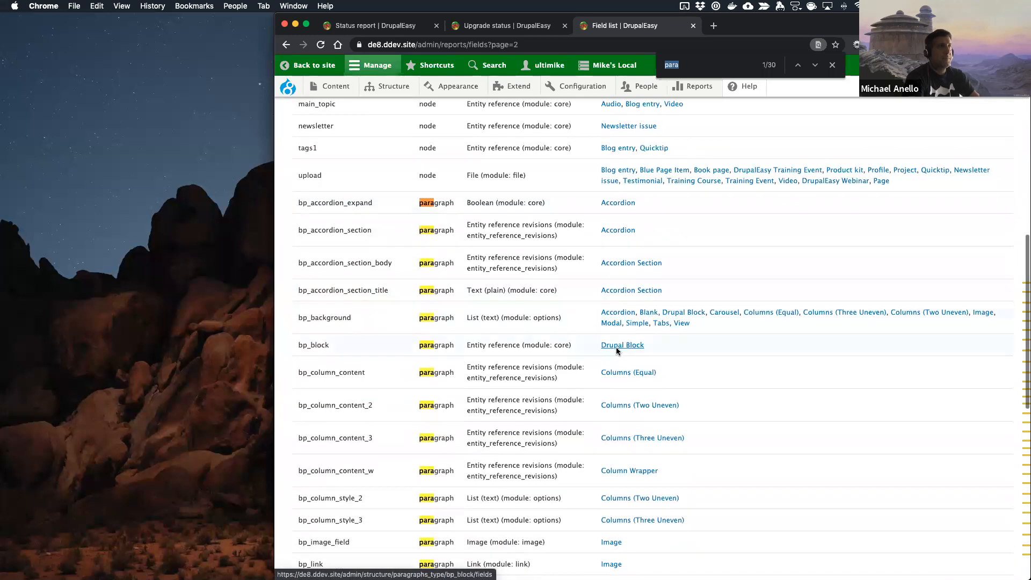
scroll(613, 482, "down", 3)
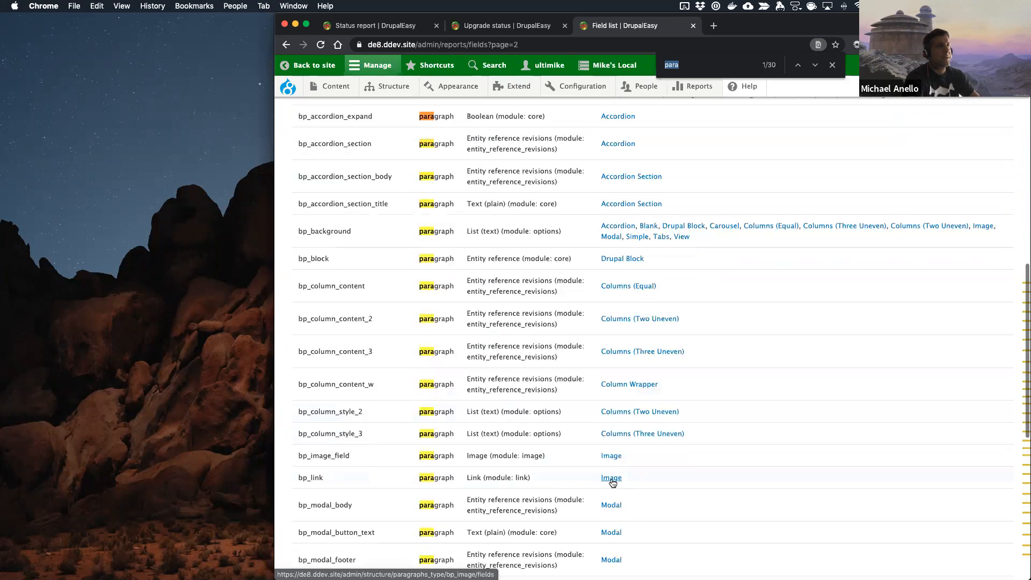
Step: Review the remaining paragraph fields on the third page of the Field list, down to field_class
scroll(613, 482, "down", 6)
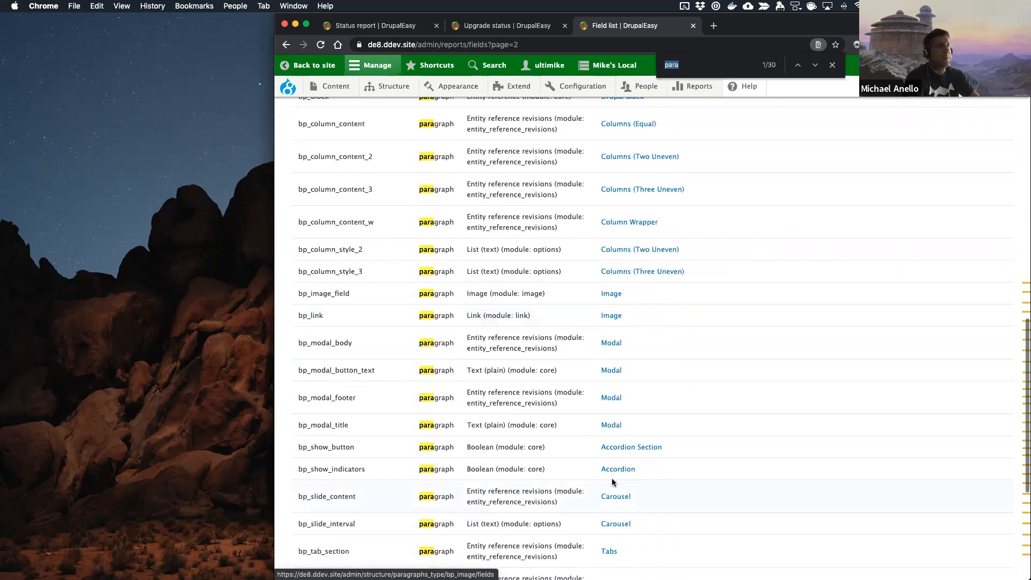
scroll(614, 486, "down", 9)
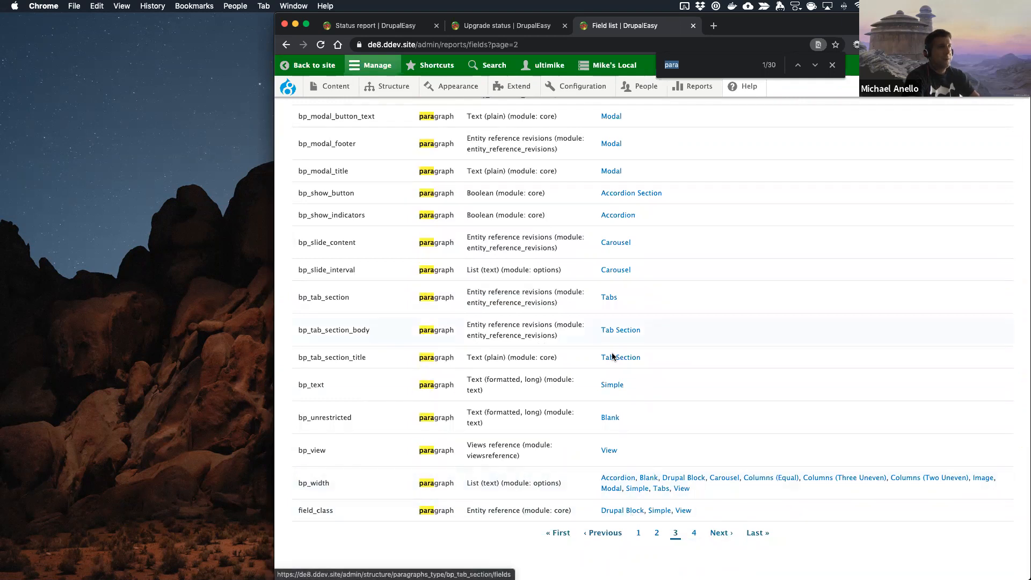
left_click(488, 27)
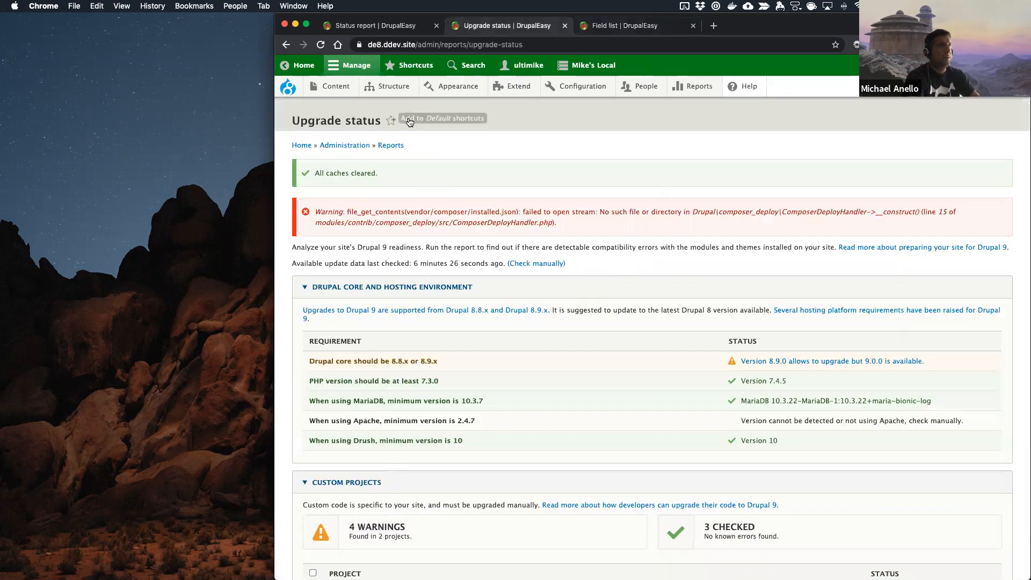
left_click(613, 26)
Step: Open the field management page of the Landing page content type
mouse_move(335, 87)
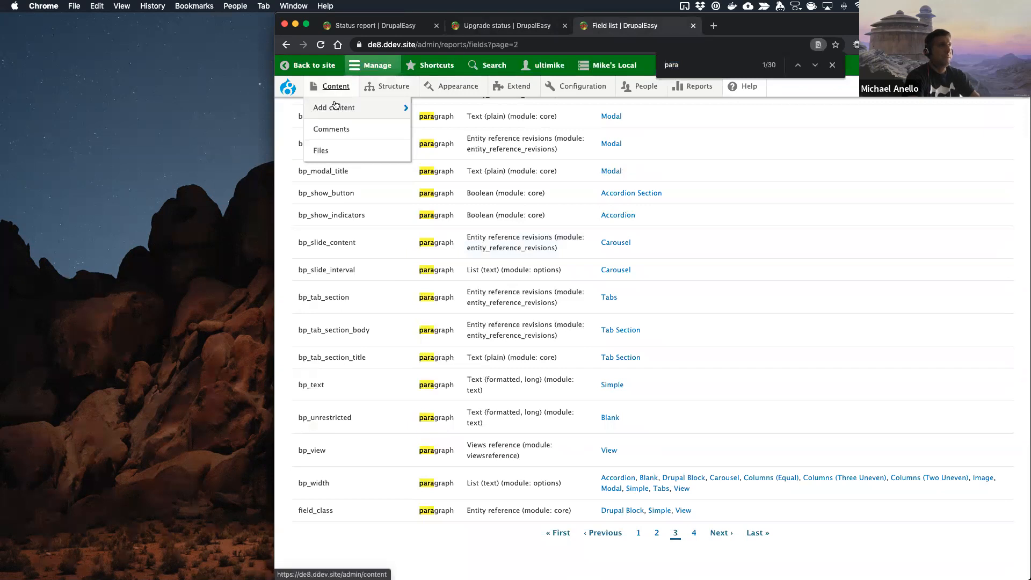
mouse_move(335, 109)
mouse_move(391, 88)
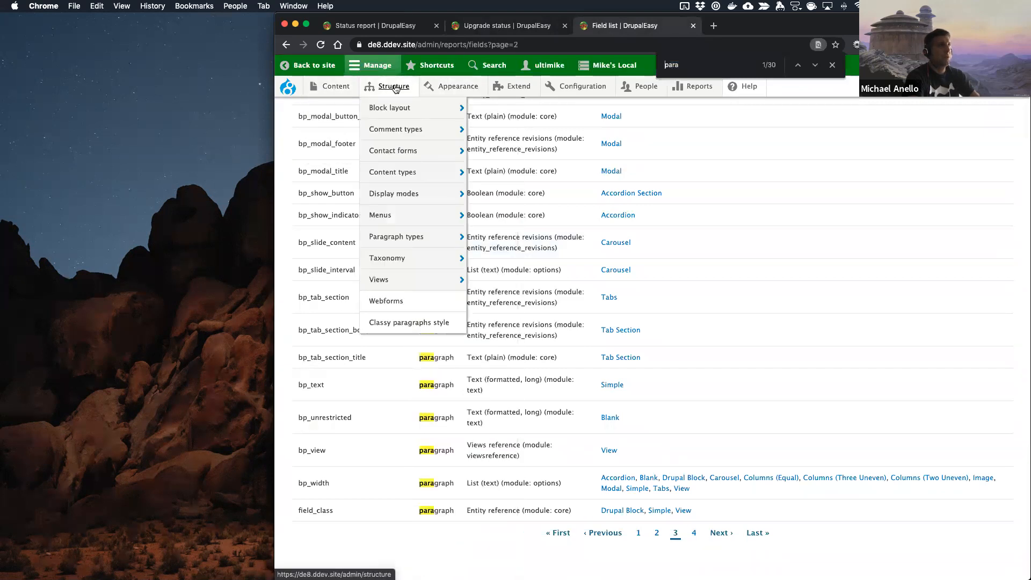
mouse_move(396, 173)
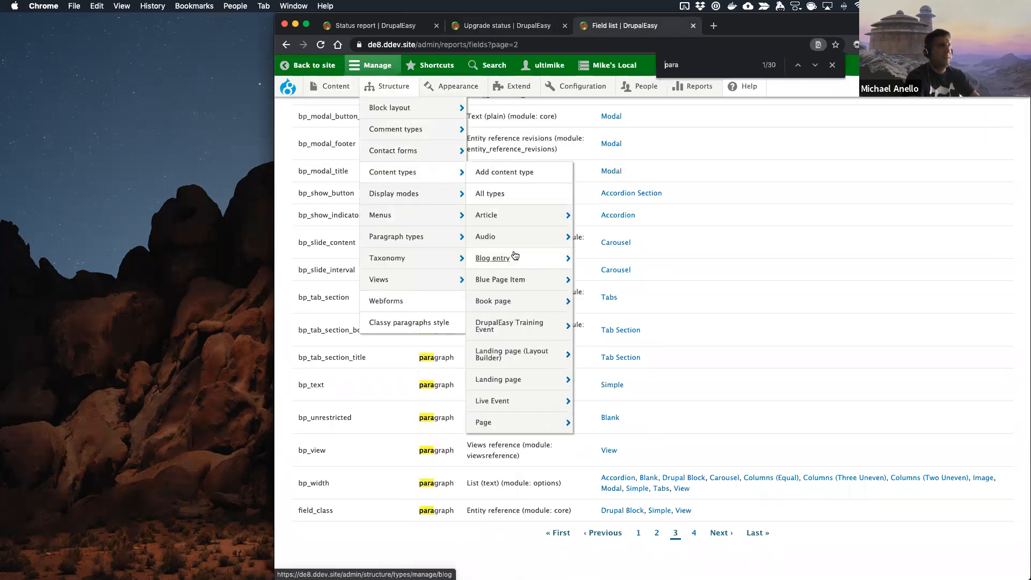
mouse_move(515, 257)
mouse_move(503, 354)
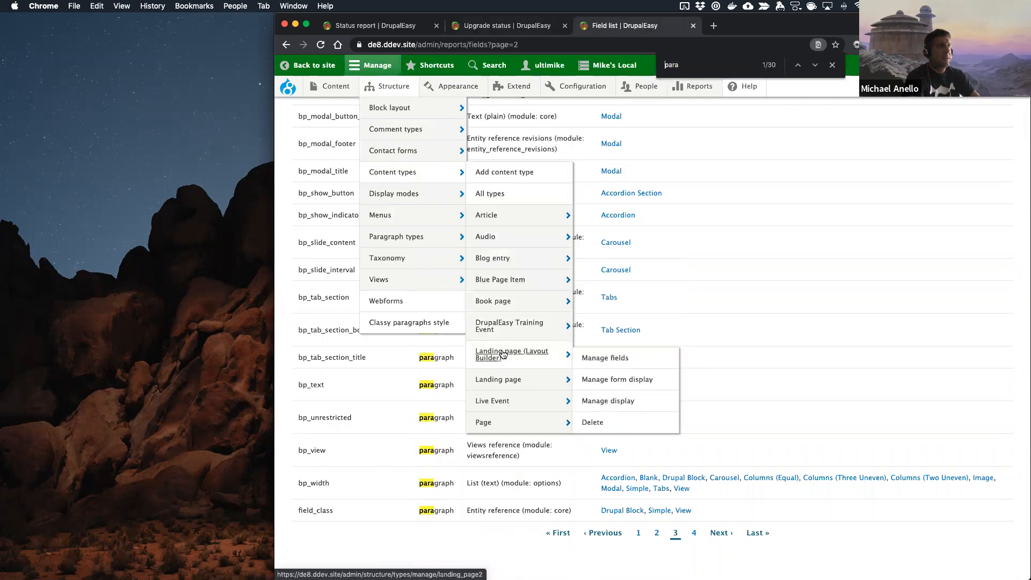
mouse_move(532, 380)
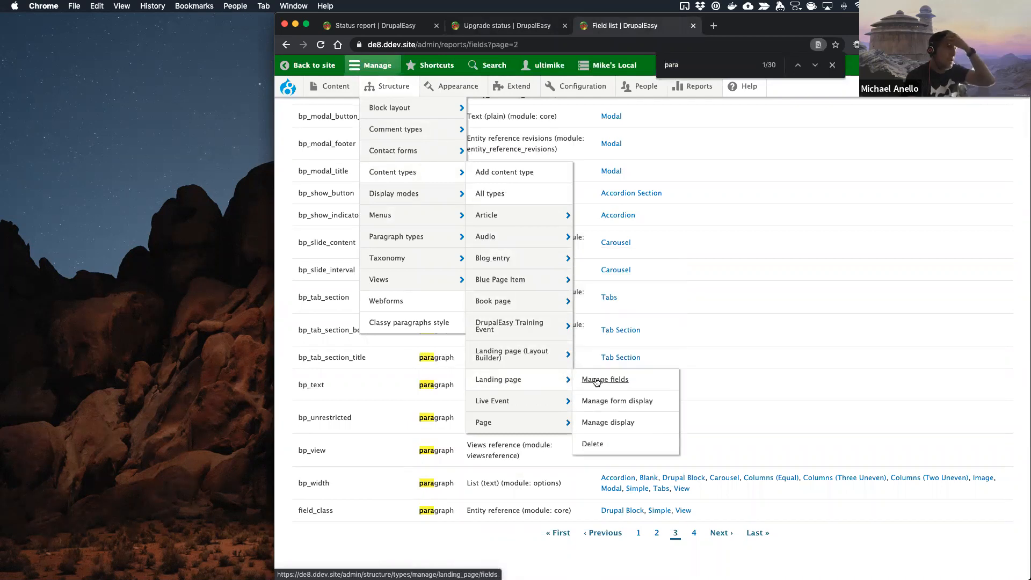
left_click(598, 381)
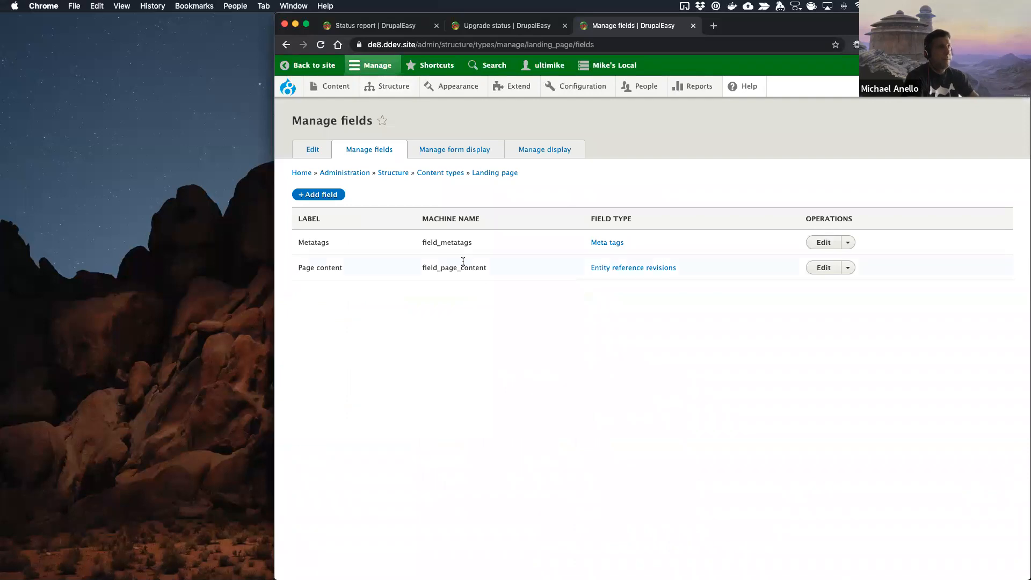
Step: Check the settings of the Landing page's Page content field, and return to its field overview
left_click_drag(424, 269, 490, 272)
left_click(465, 269)
left_click(821, 269)
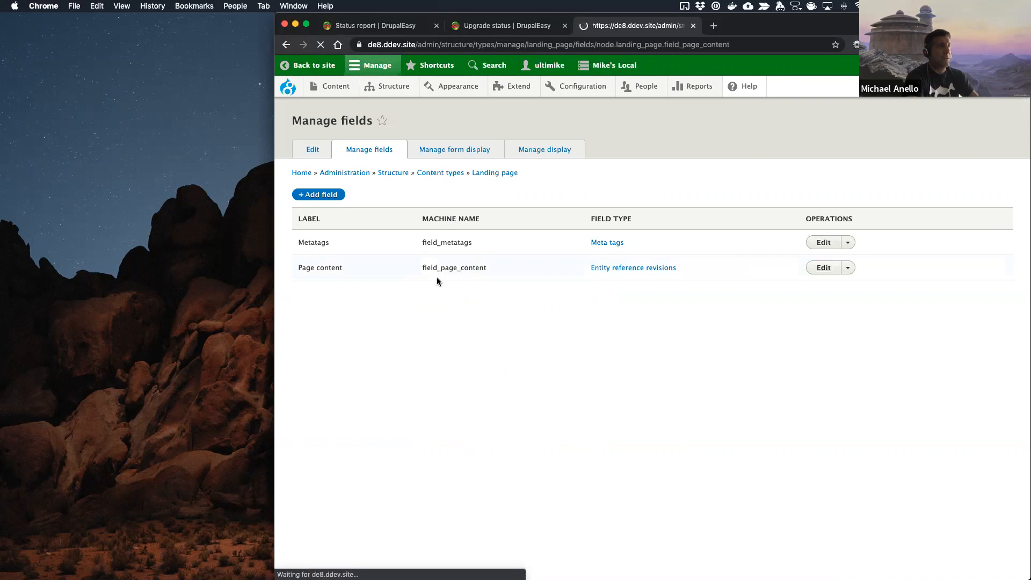
scroll(395, 336, "down", 5)
scroll(358, 331, "up", 5)
left_click(287, 45)
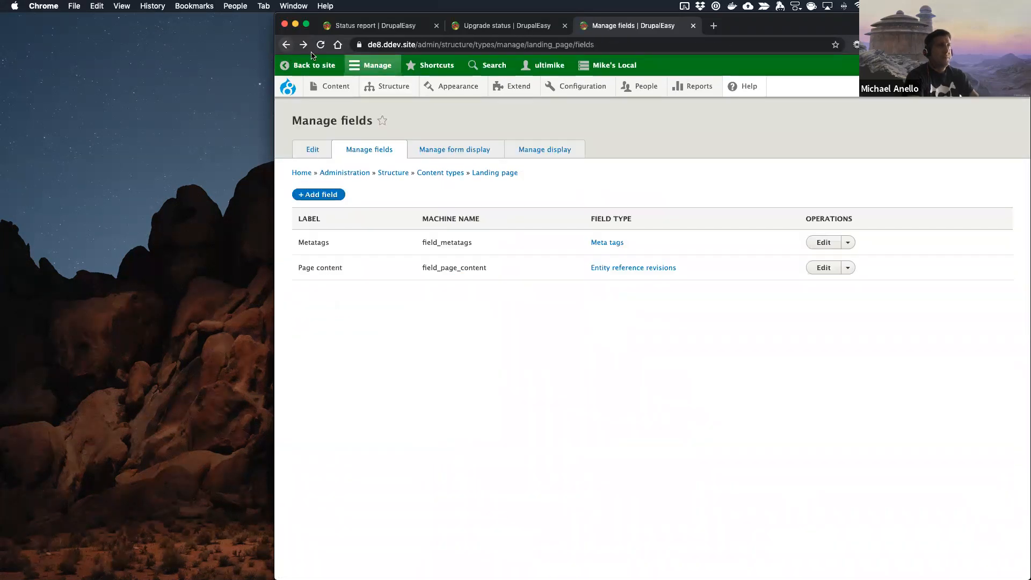
Step: Copy the machine name field_page_content and search the first two pages of the Field list report for it
double_click(455, 267)
key("super+c")
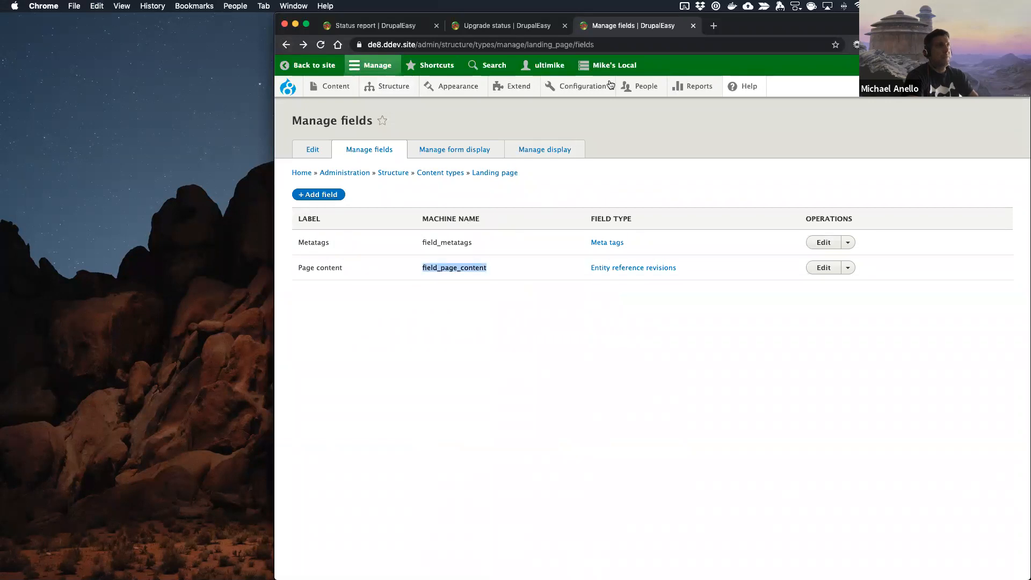
mouse_move(693, 86)
left_click(701, 153)
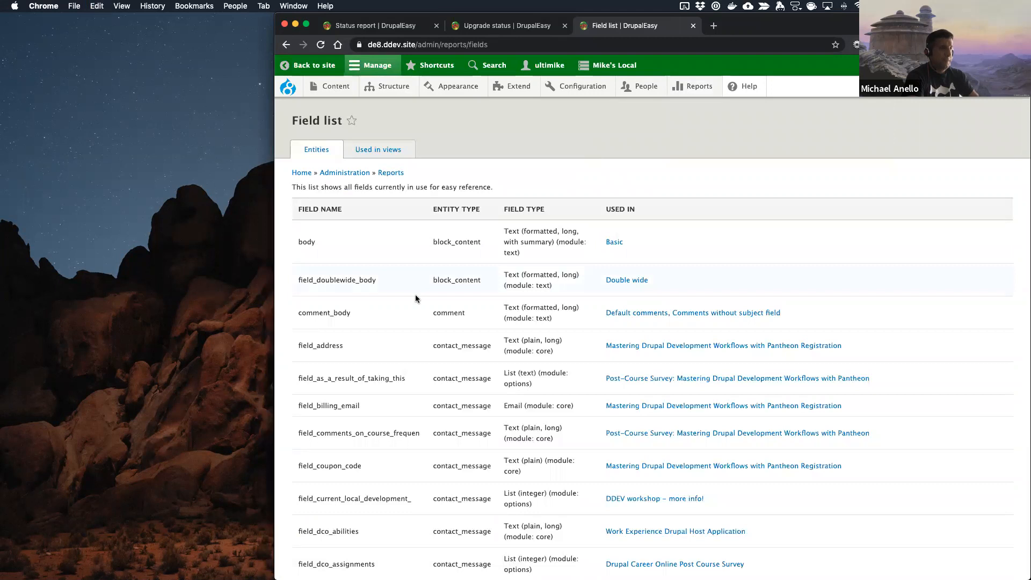
key("super+f")
key("super+v")
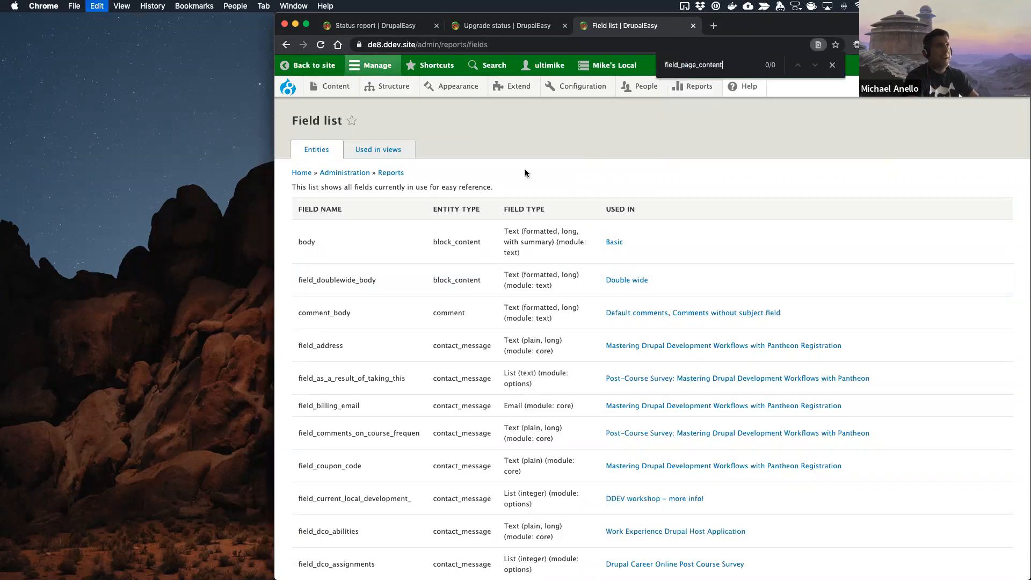
scroll(505, 296, "down", 15)
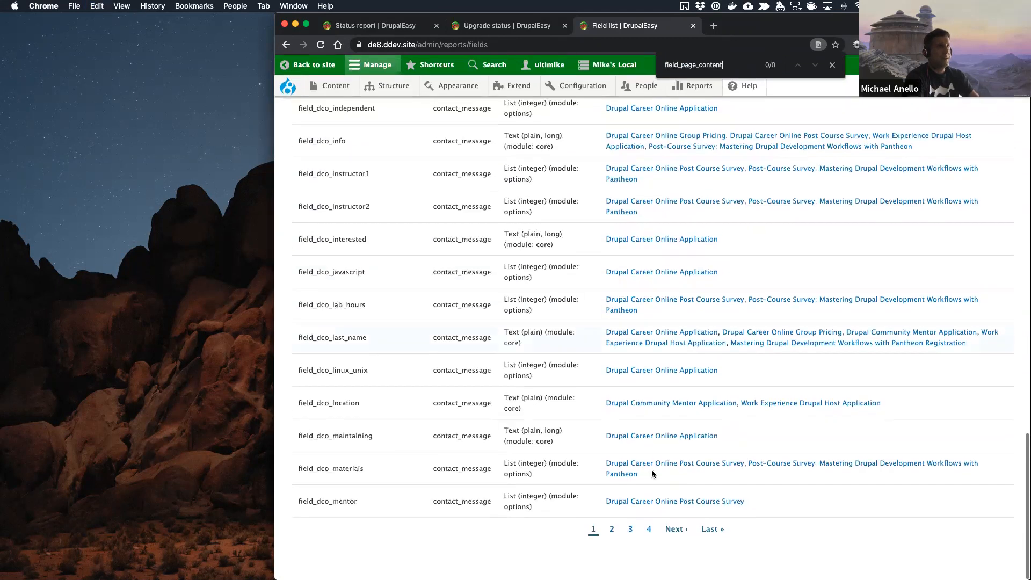
left_click(676, 531)
key("super+f")
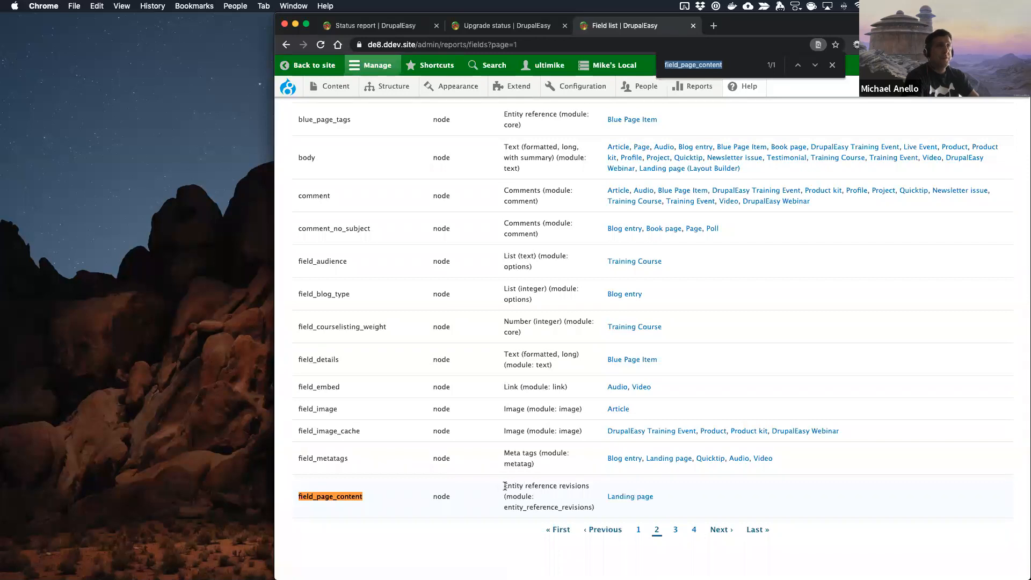
Step: Return to the first page of the Field list and search the first two pages for "reference revisions"
left_click(577, 529)
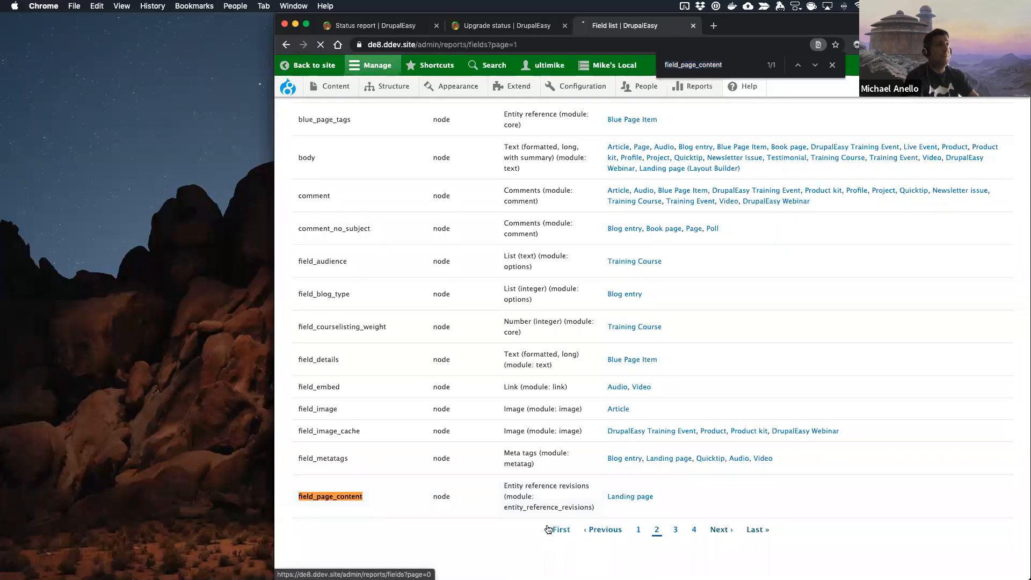
type("refer")
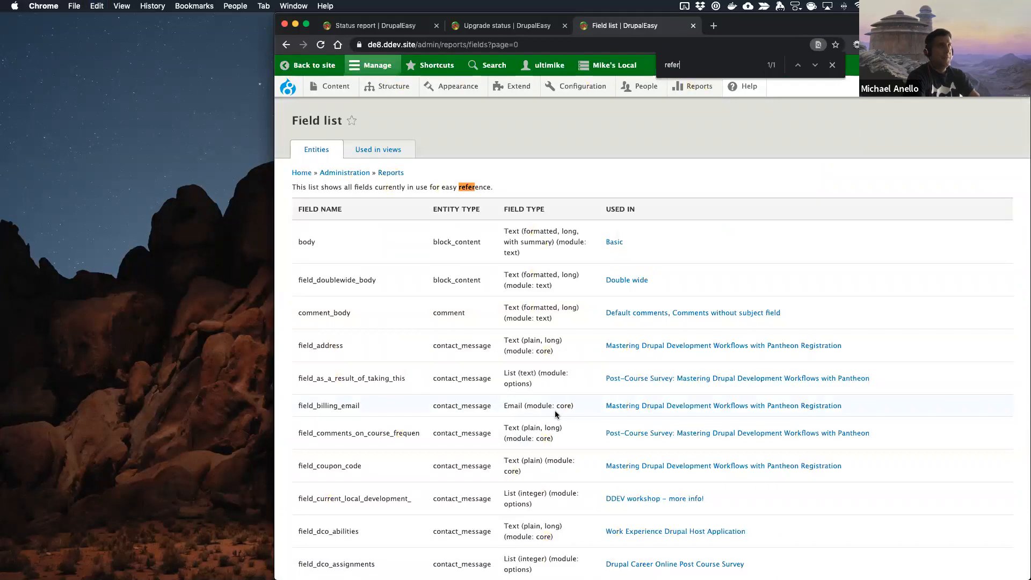
type("ence rev")
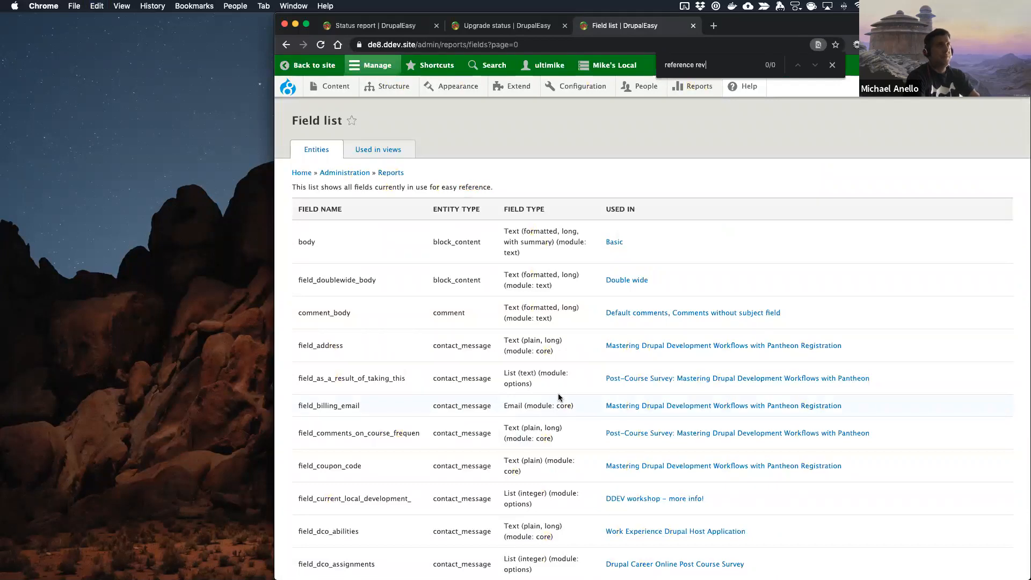
type("ision")
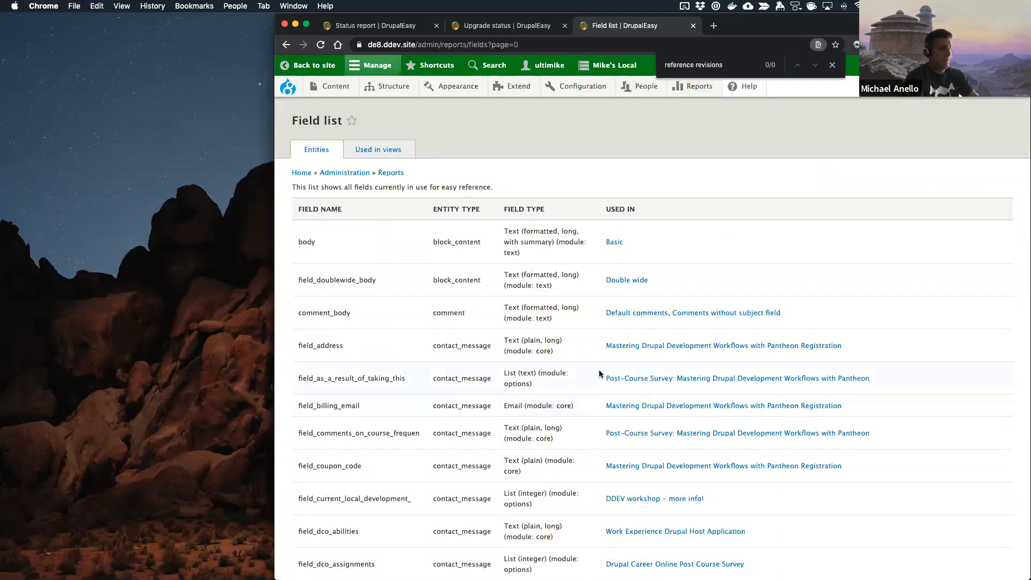
type("s")
scroll(599, 370, "down", 20)
left_click(677, 532)
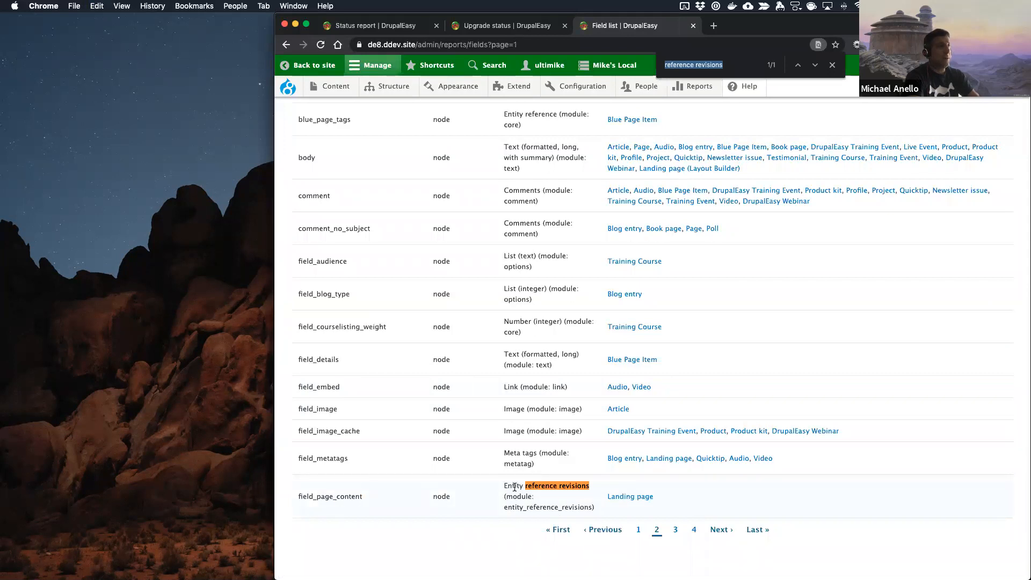
Step: Review the "reference revisions" fields on the third page, search the fourth page for the same text, and close the search
left_click(717, 531)
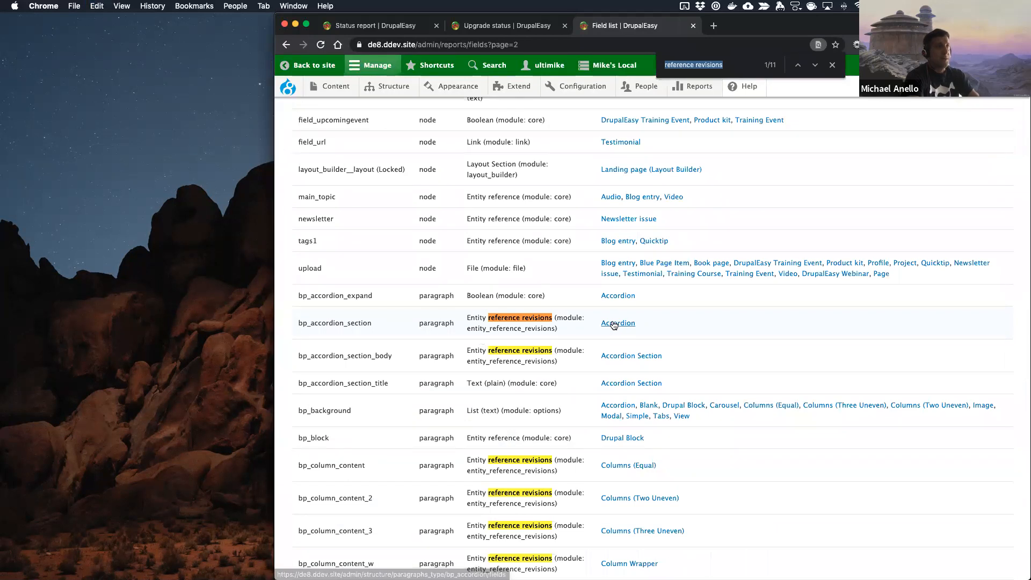
scroll(585, 455, "down", 3)
scroll(584, 457, "down", 5)
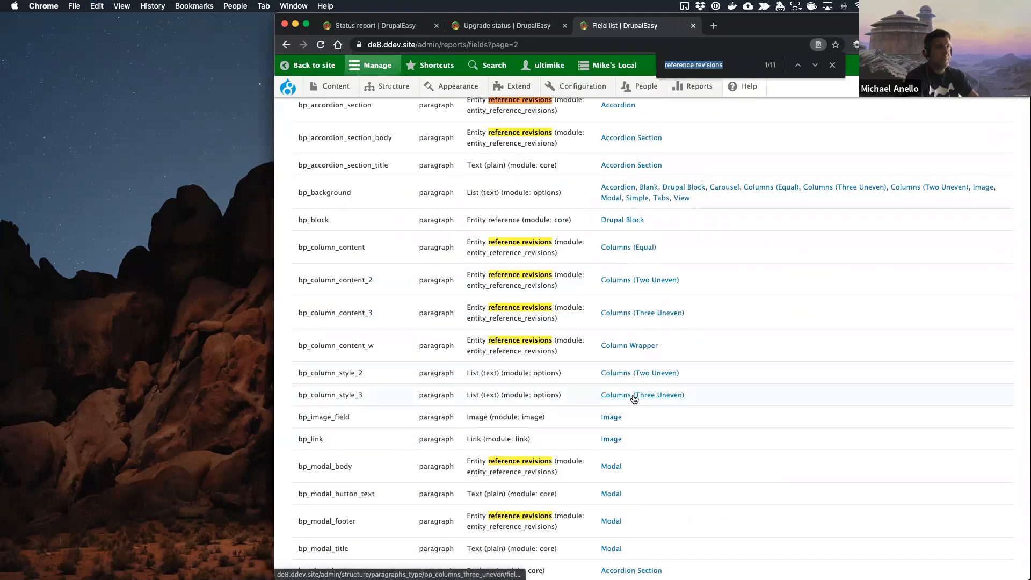
scroll(614, 472, "down", 12)
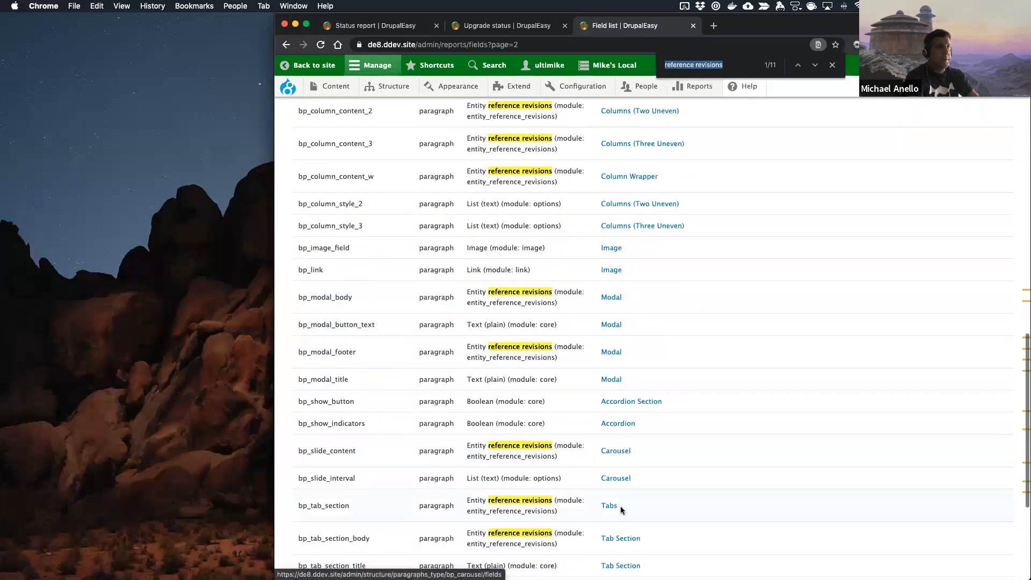
scroll(605, 462, "down", 2)
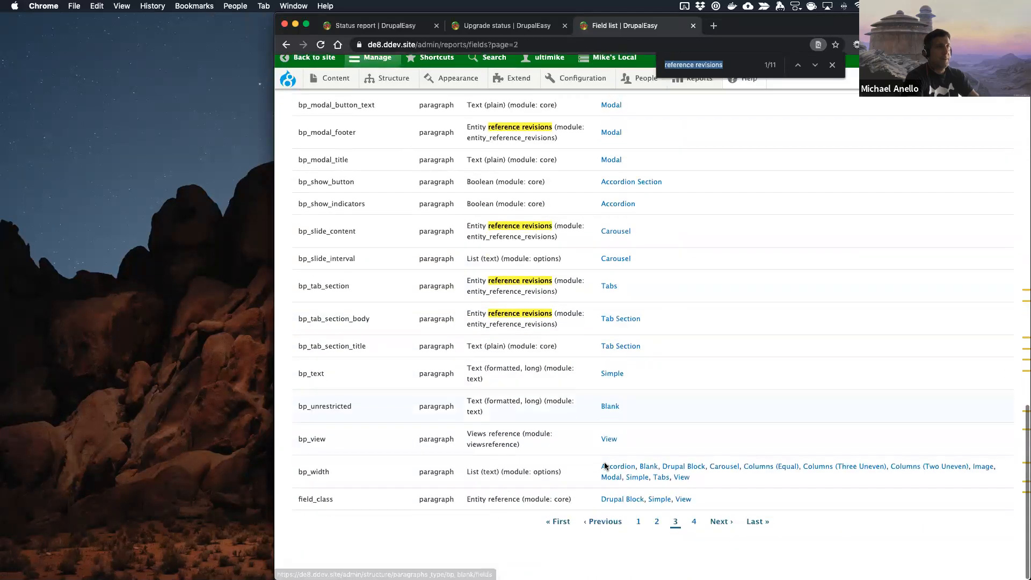
left_click(720, 529)
key("super+f")
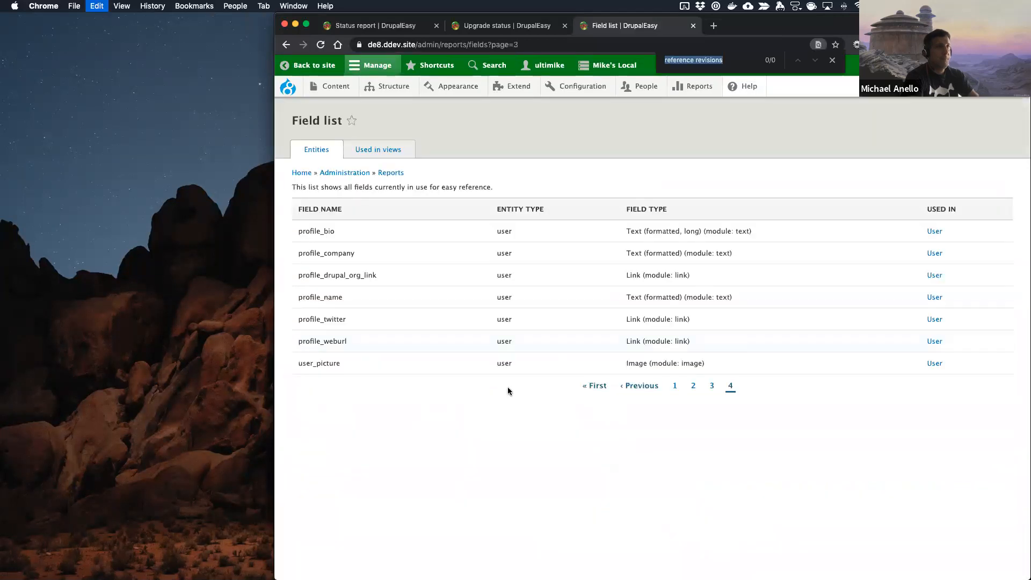
key("Return")
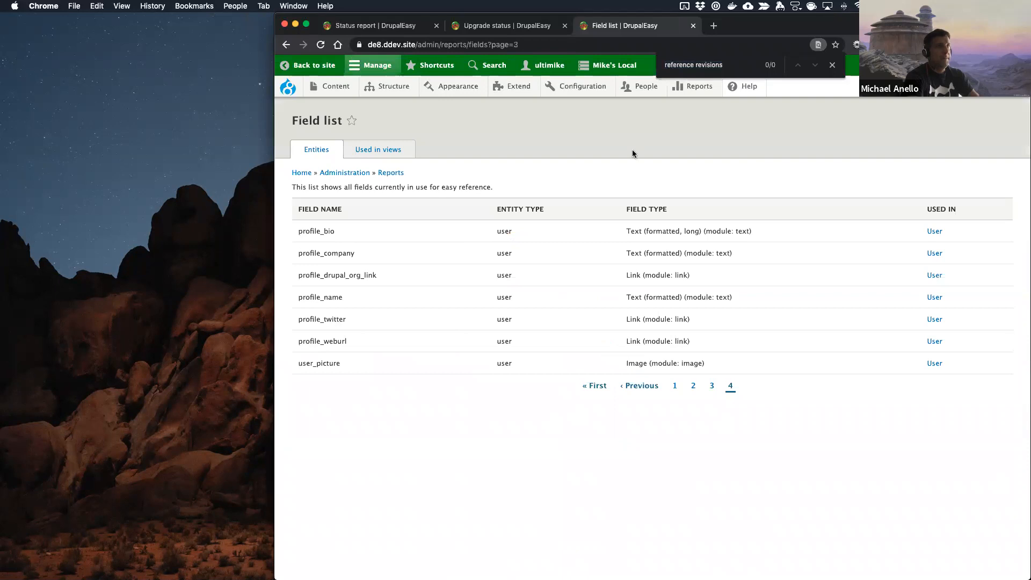
left_click(833, 65)
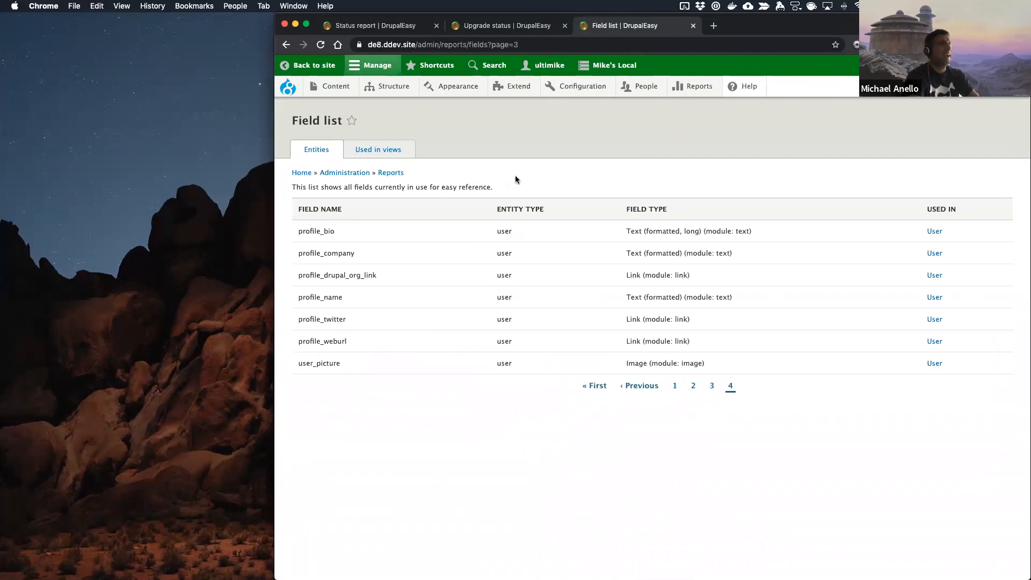
Step: Switch to the project terminal and run ddev sequelpro to open the site database in Sequel Pro
key("ctrl+Right")
type("ddev ")
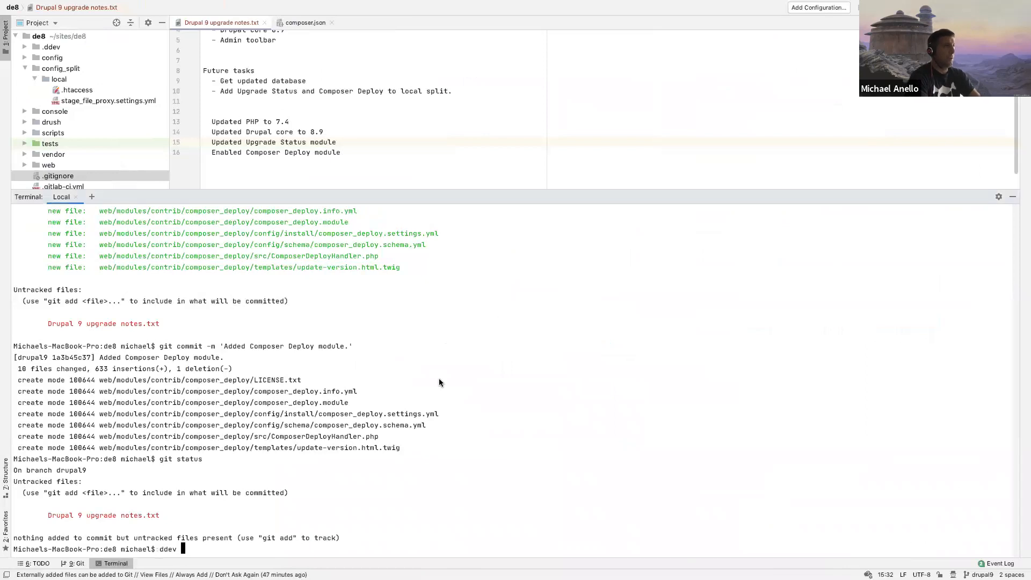
type("sequelpro")
key("Return")
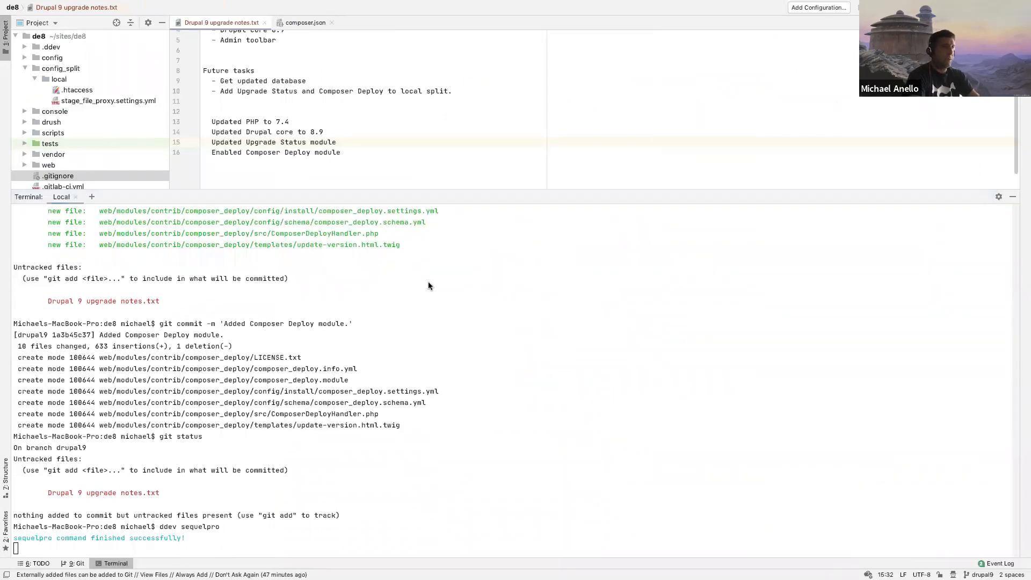
key("ctrl+Left")
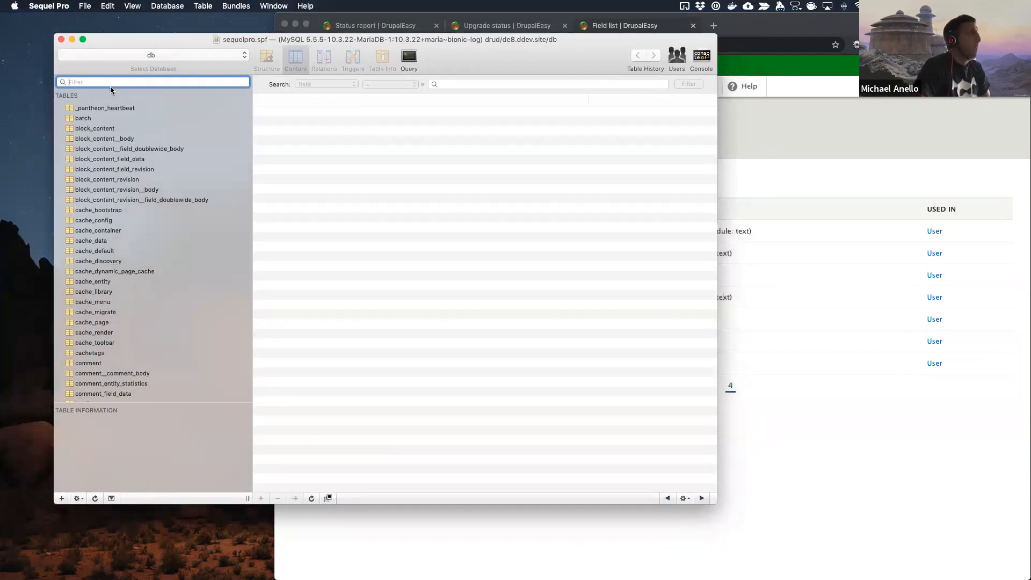
Step: Filter the database tables by "paragraph" and show the contents of the paragraphs_item table
type("paragraph")
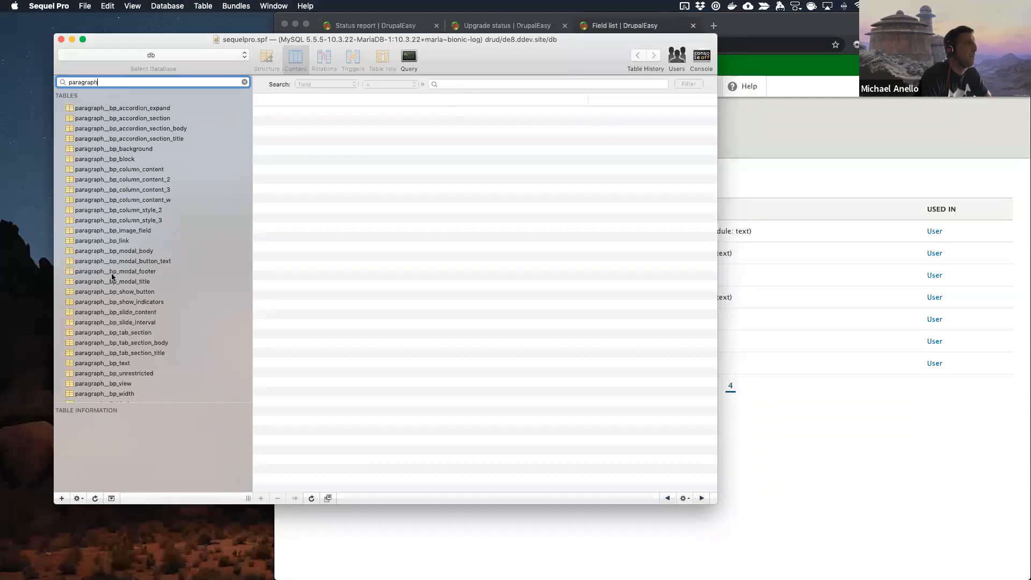
scroll(114, 290, "down", 5)
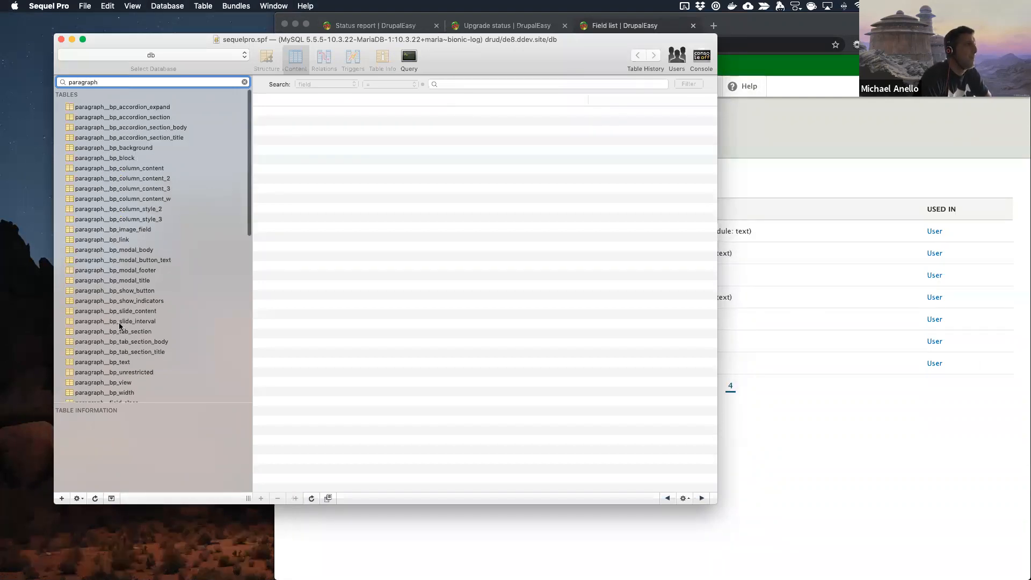
scroll(119, 326, "down", 5)
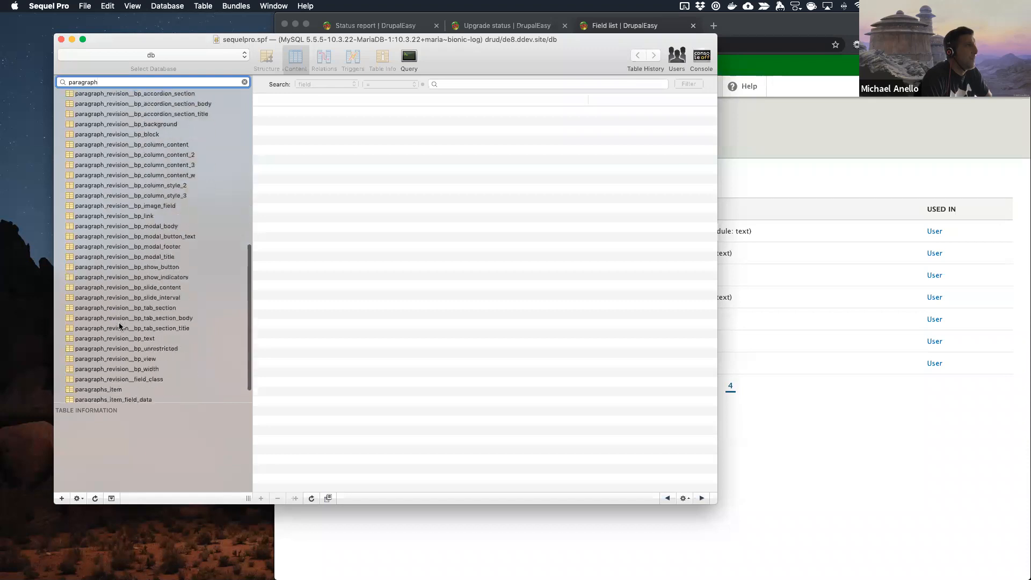
left_click(118, 367)
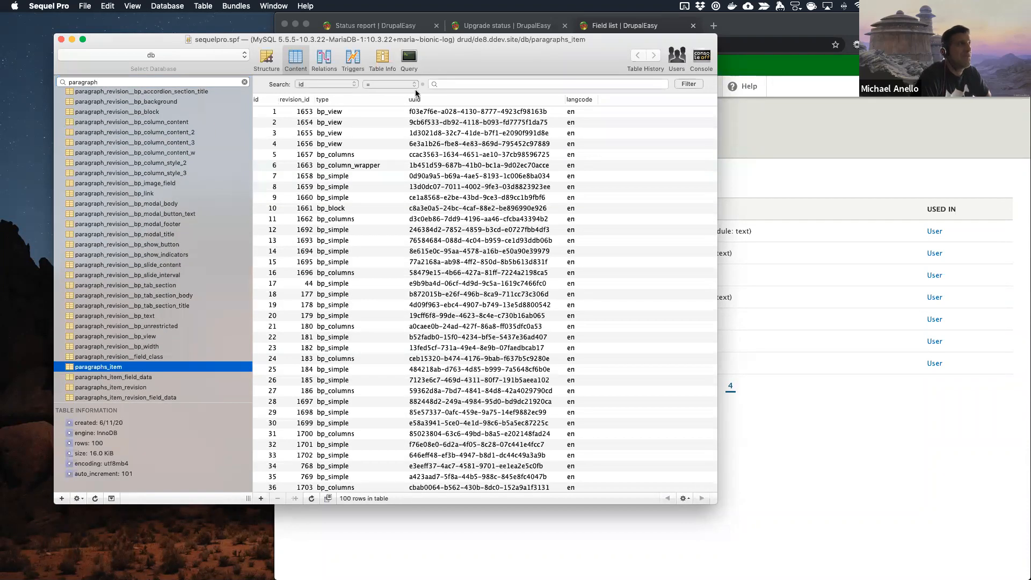
Step: Widen the type column of the paragraphs_item table and look through the paragraph types in its rows
left_click_drag(418, 99, 510, 99)
scroll(347, 231, "down", 15)
scroll(347, 231, "up", 10)
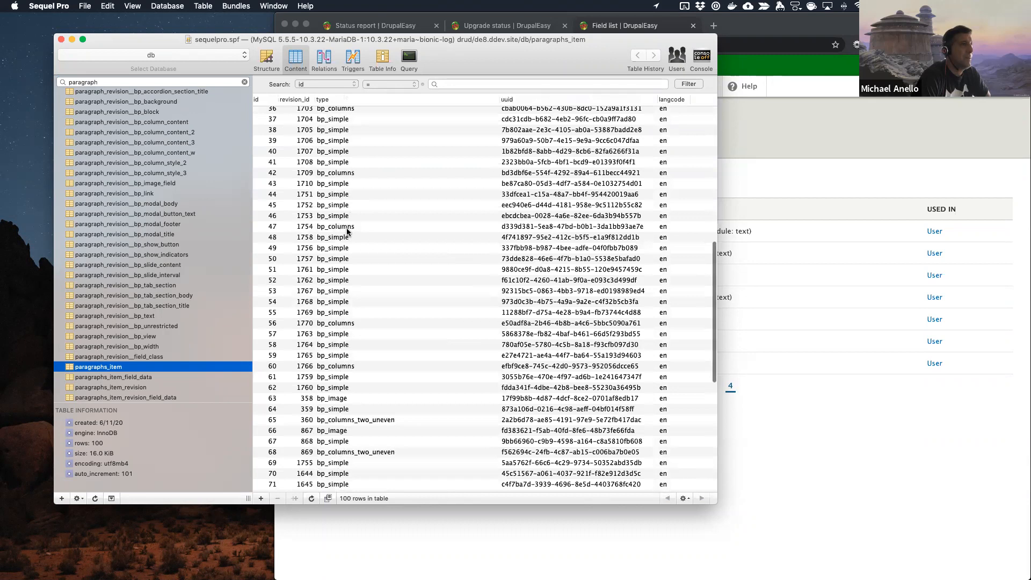
Step: Show the contents of paragraphs_item_field_data, sort the rows by parent_type, and review the parent types and parent field names
left_click(143, 378)
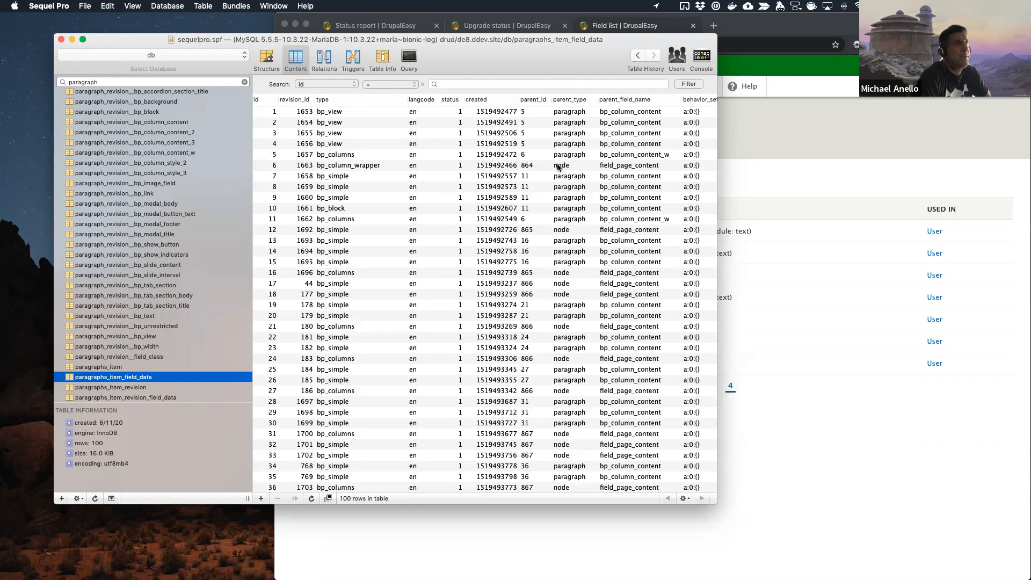
left_click(571, 100)
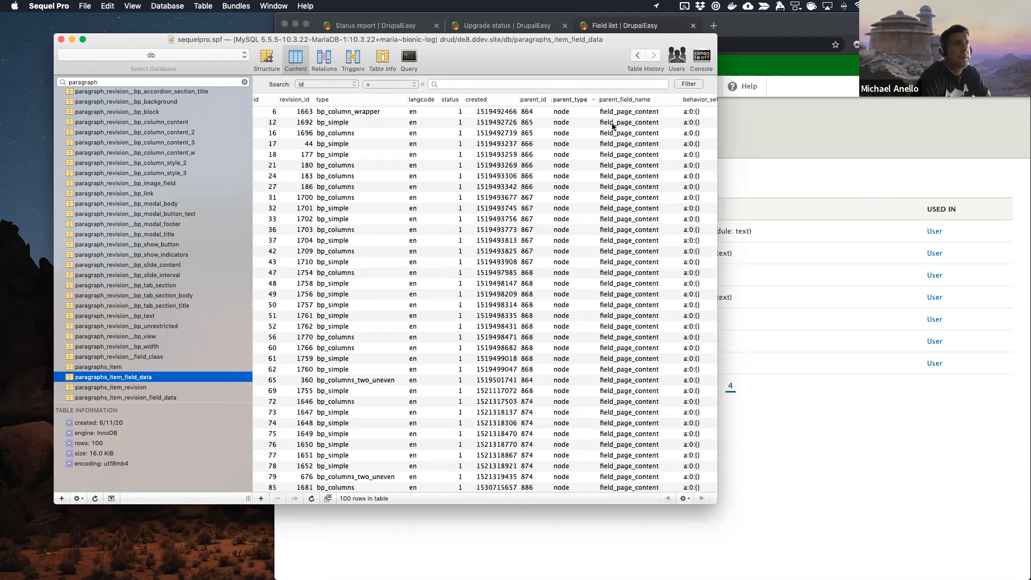
scroll(634, 282, "down", 6)
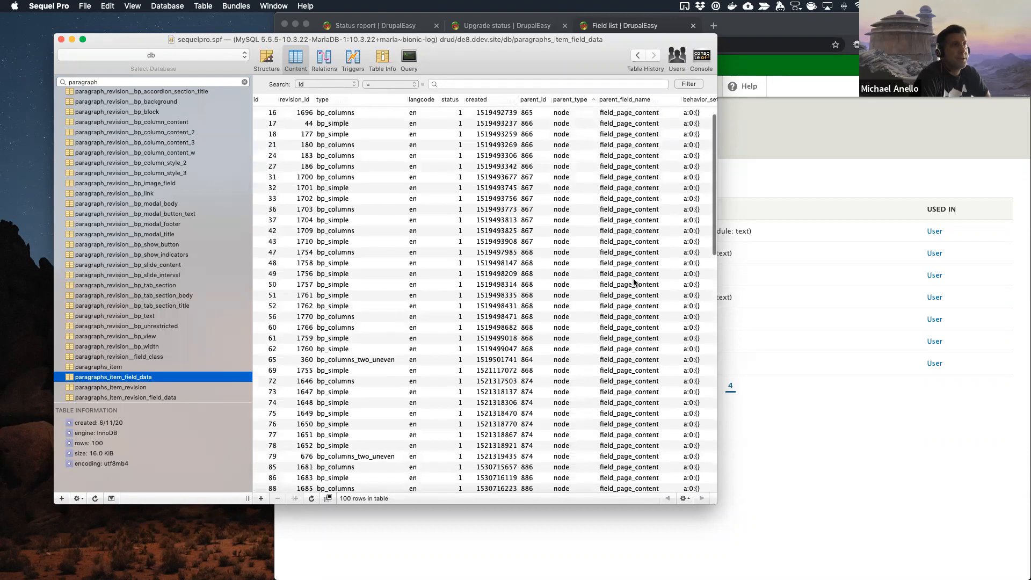
scroll(634, 282, "down", 2)
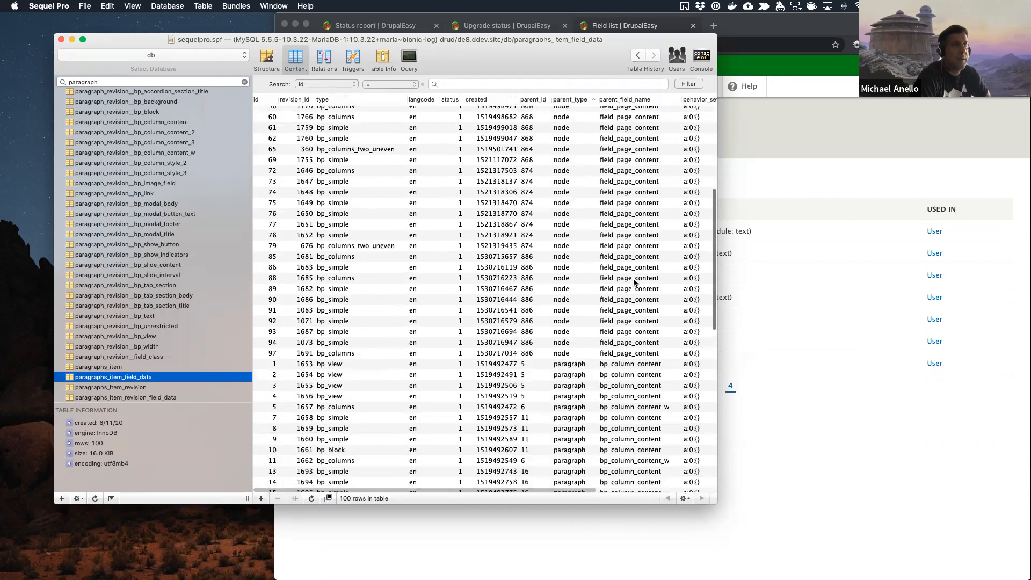
scroll(602, 363, "down", 12)
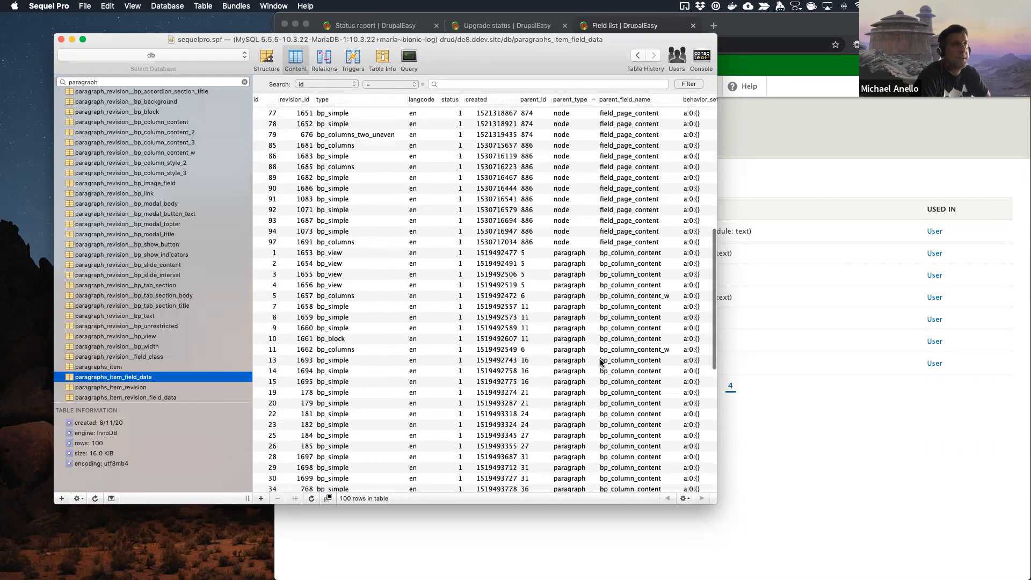
scroll(602, 363, "down", 2)
scroll(602, 363, "up", 11)
scroll(604, 376, "up", 3)
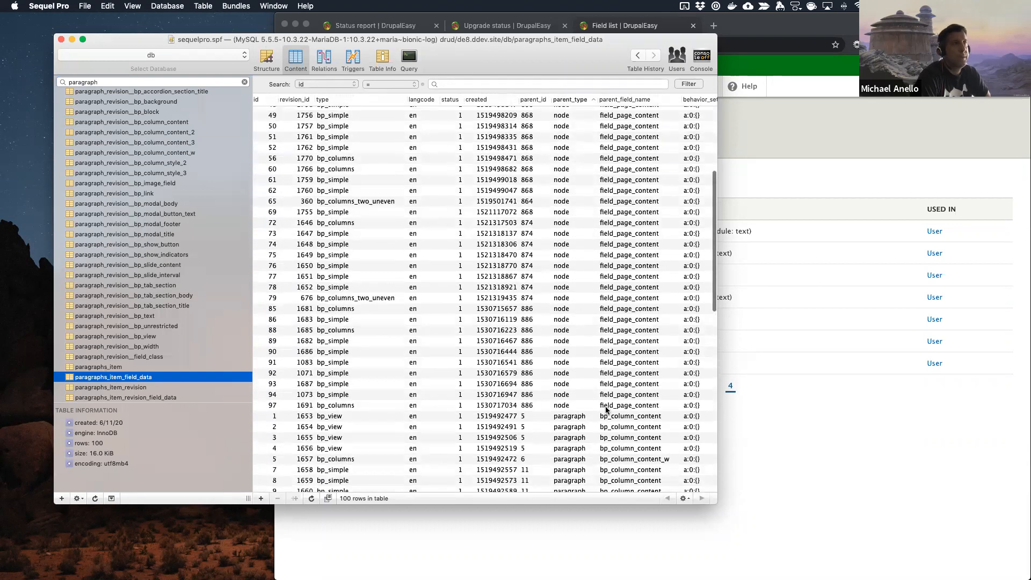
scroll(554, 408, "up", 5)
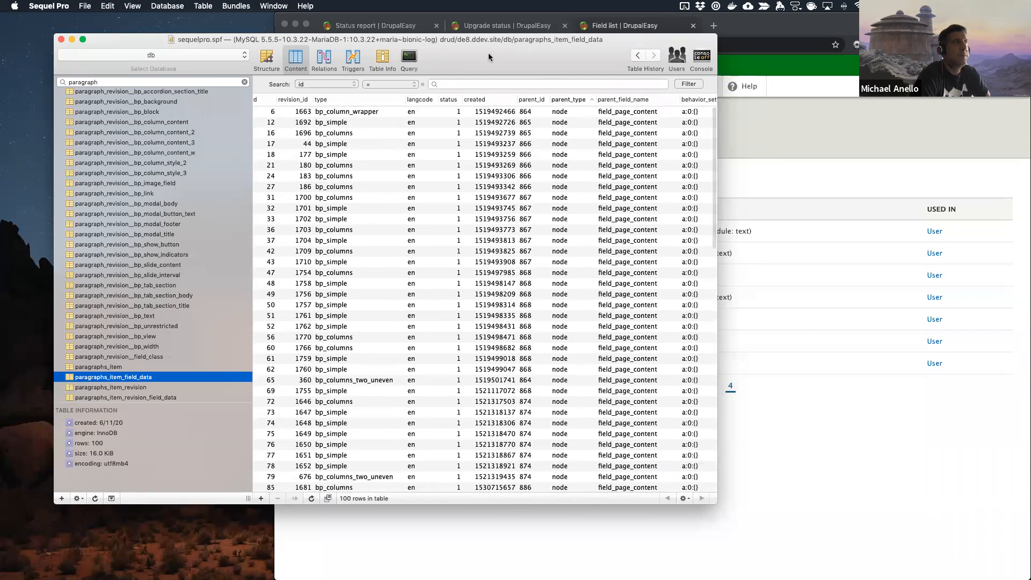
Step: Hide Sequel Pro to return to the site in Chrome and view the Extend page
key("super+h")
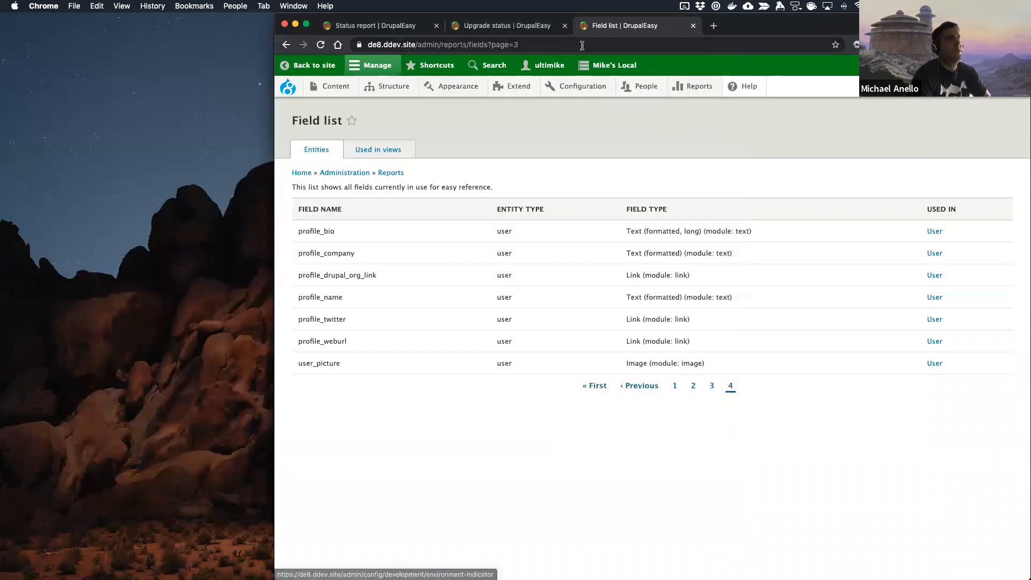
left_click(512, 94)
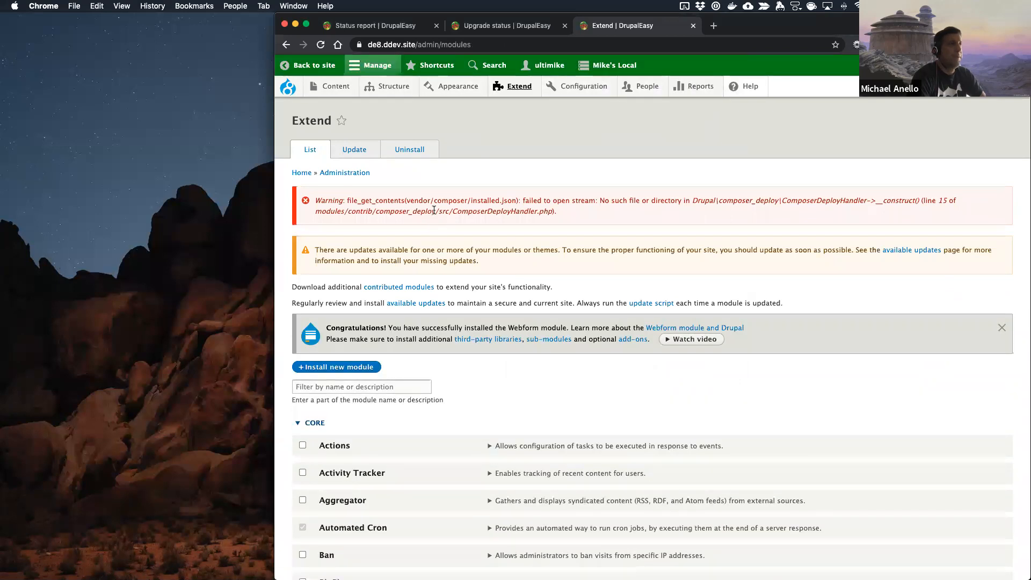
scroll(508, 248, "down", 5)
scroll(508, 247, "up", 5)
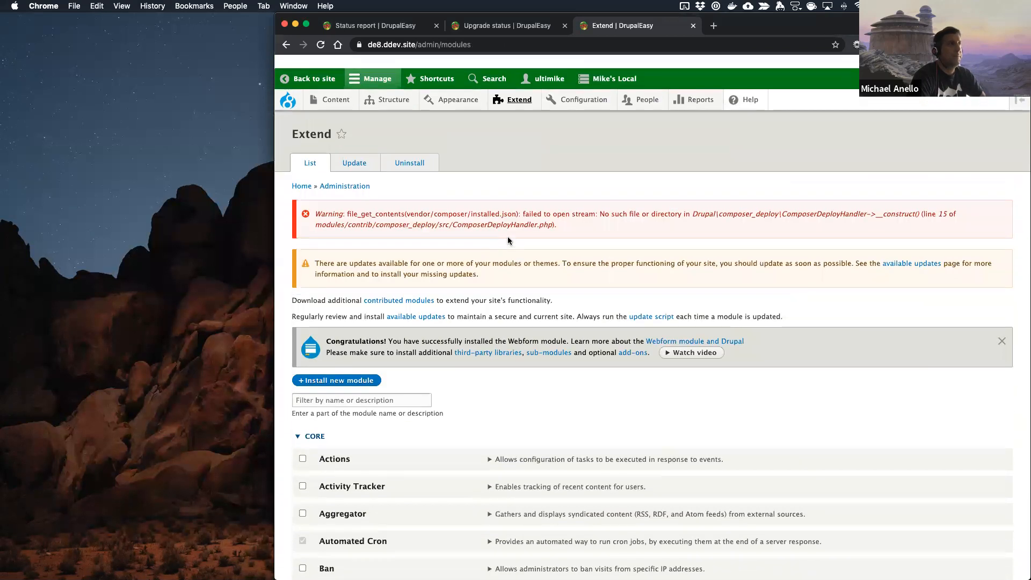
Step: Switch to the project terminal and run ddev export-db > pre-paragraphs-uninstall-june-11-2020.sql.gz to back up the database
key("ctrl+Left")
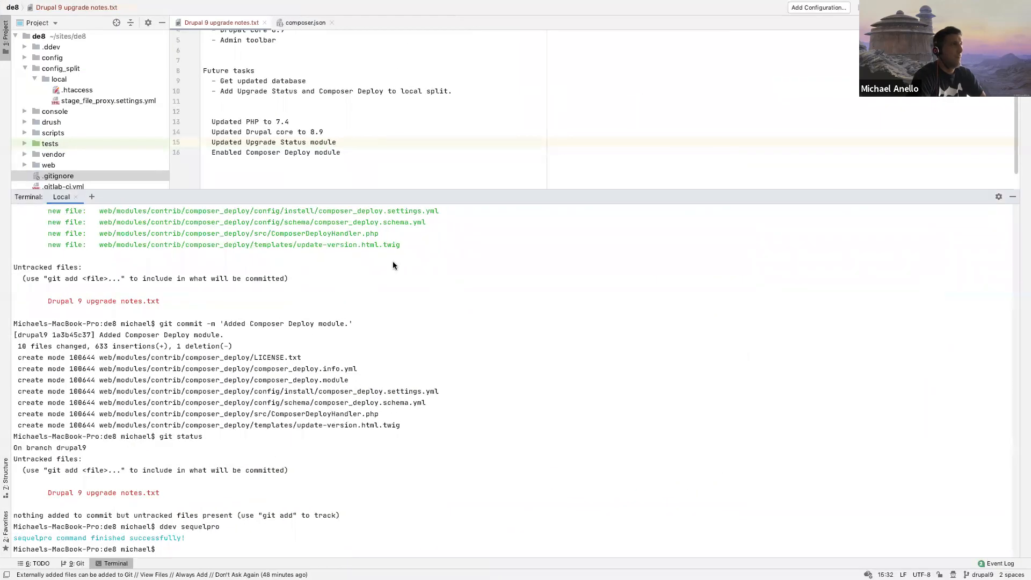
key("ctrl+Left")
key("ctrl+Right")
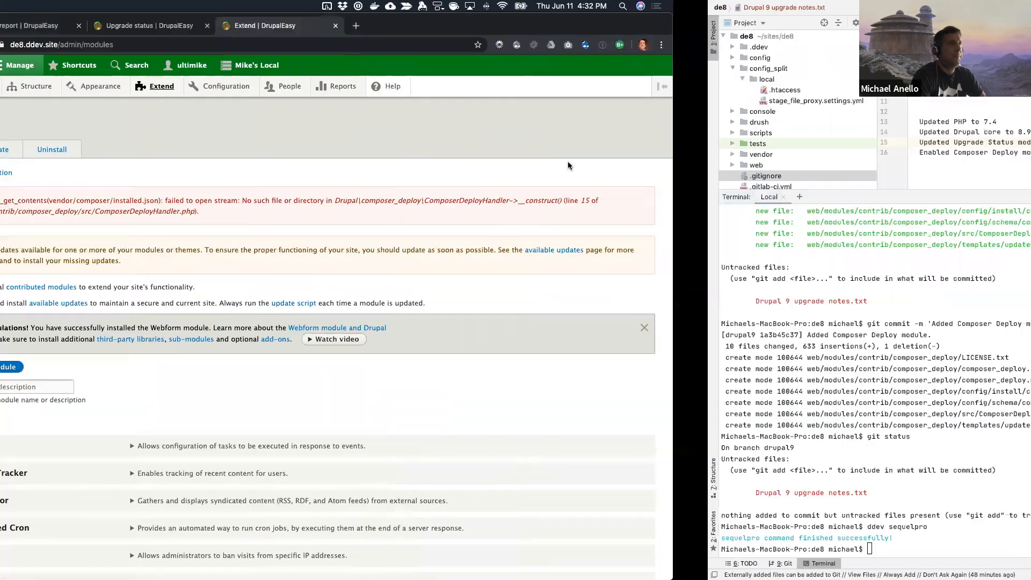
type("ddev")
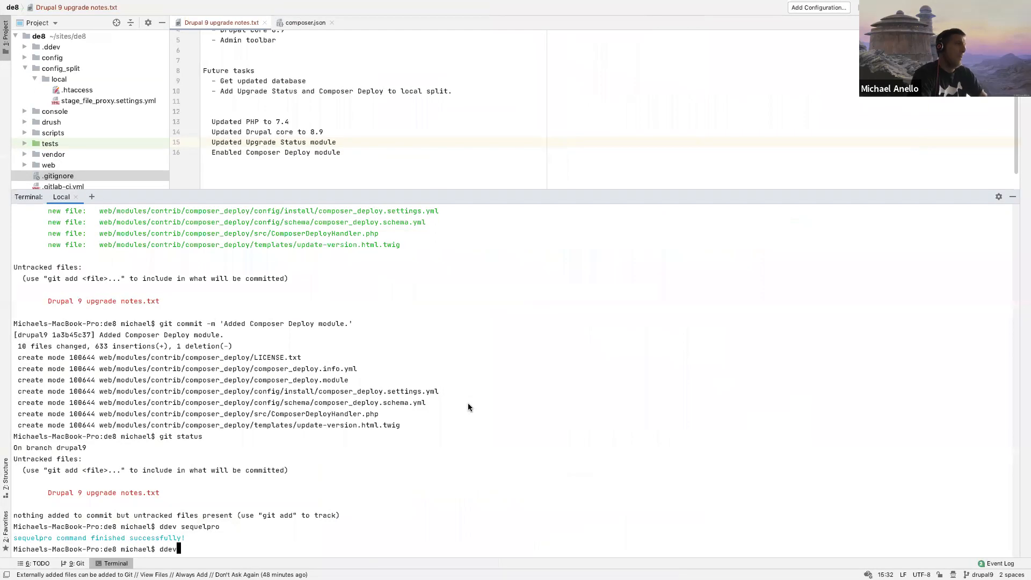
type(" expoet-db > ")
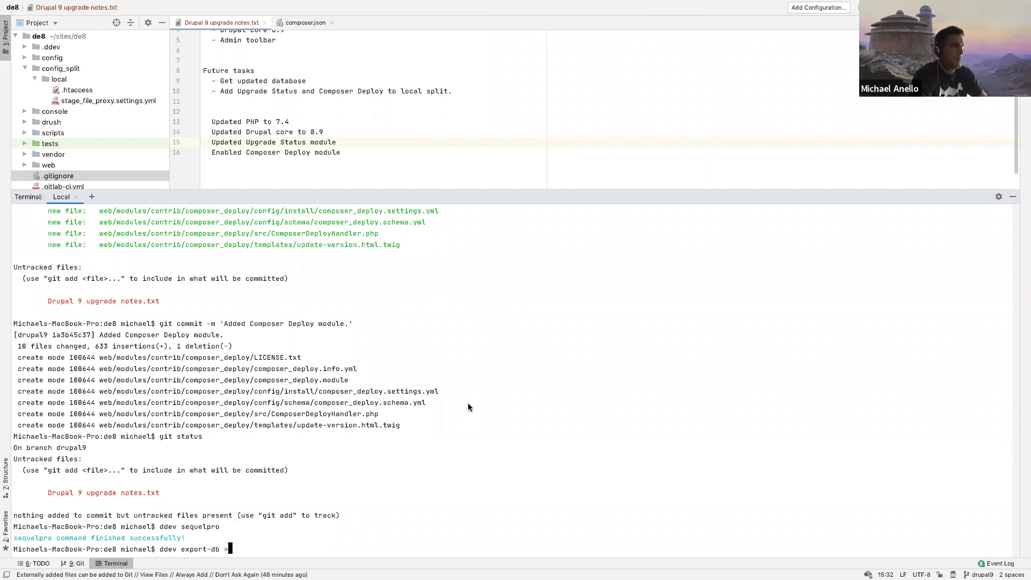
type("pre-paragraphs-uninstall-")
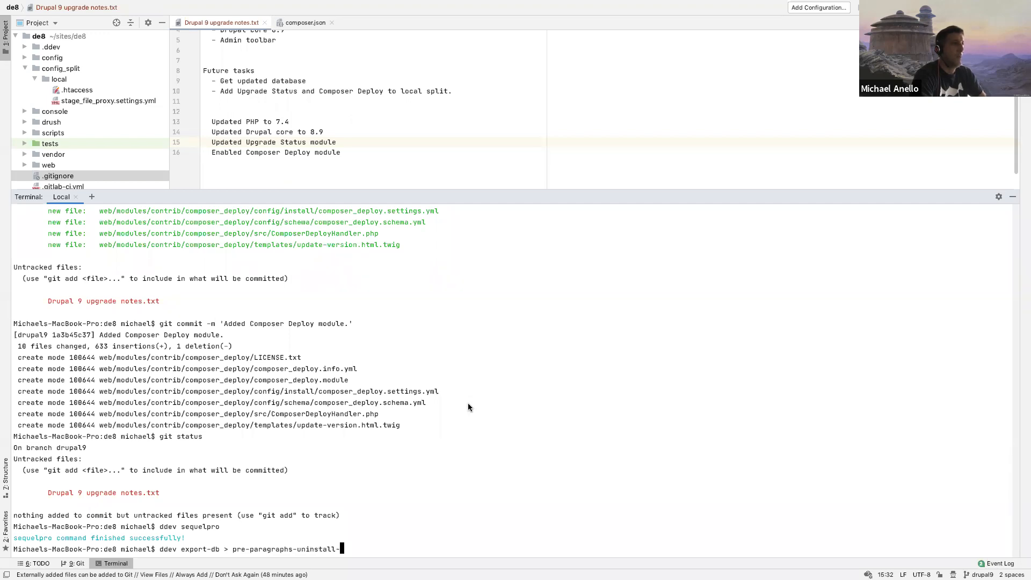
type("june-11-2020")
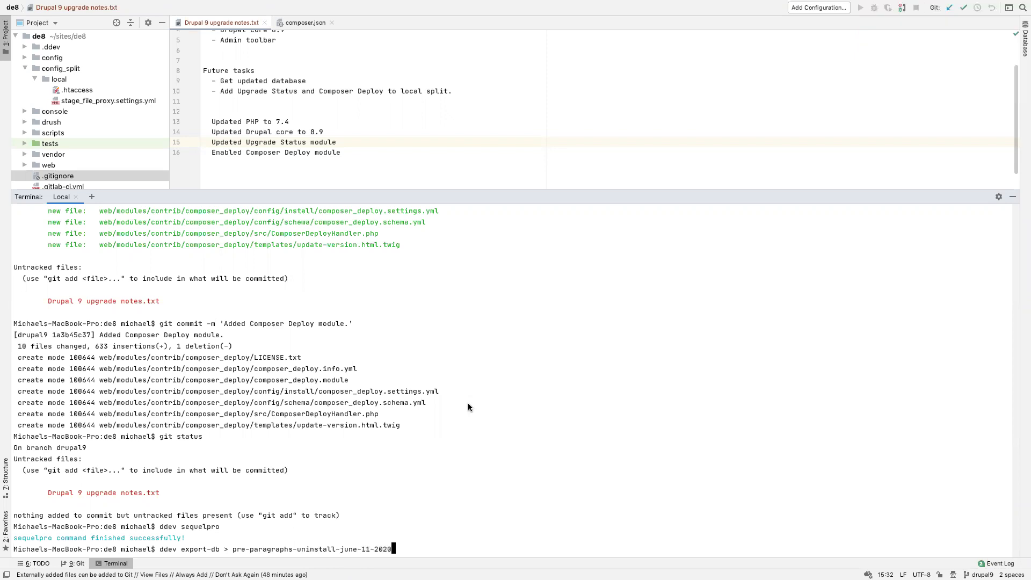
type(".sql.gz")
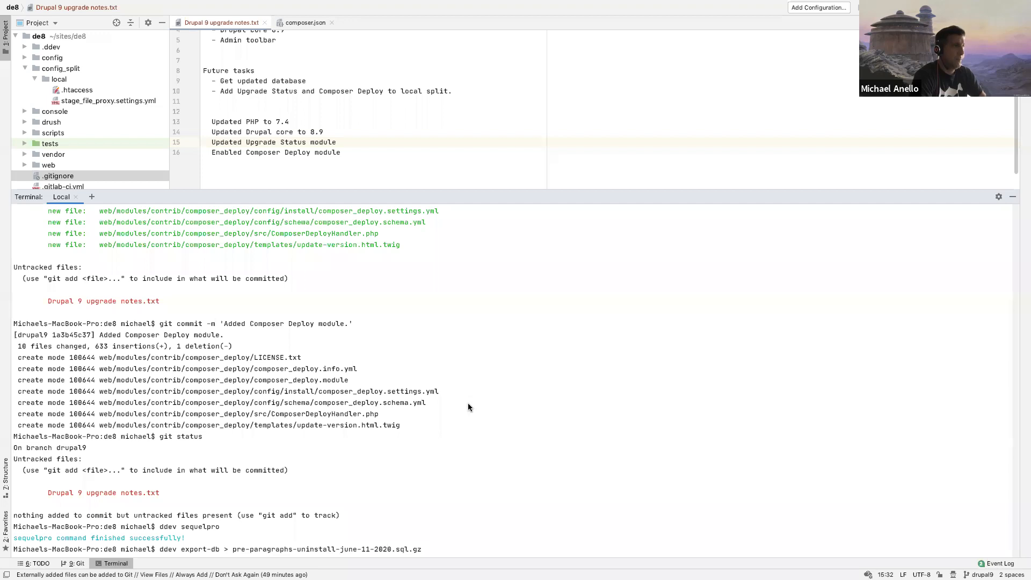
key("Return")
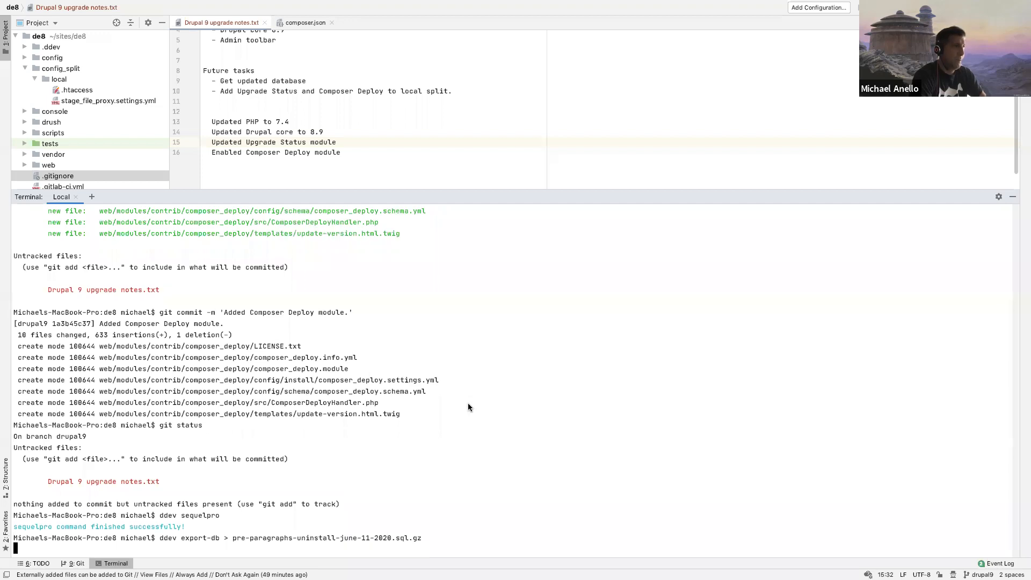
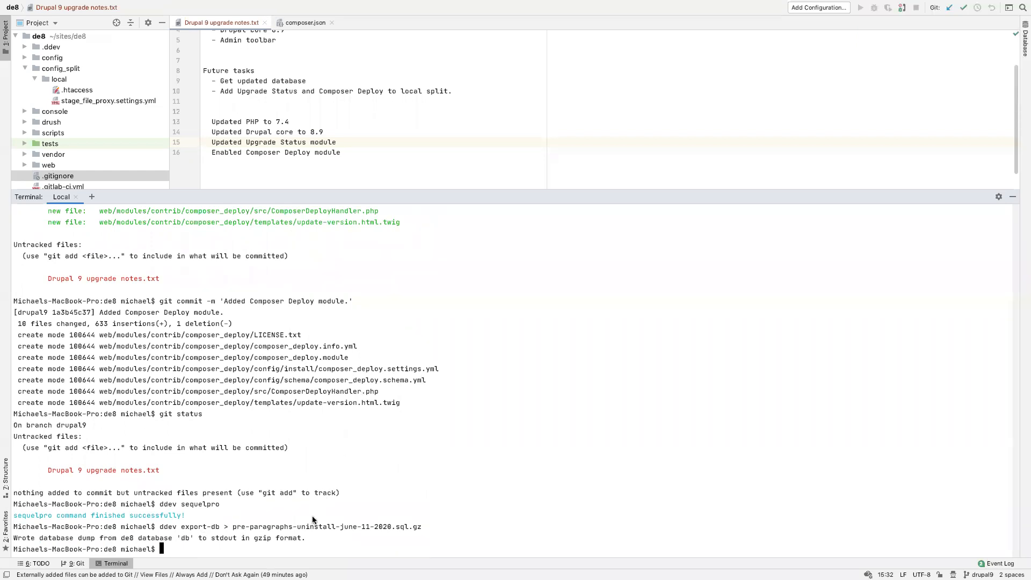
Step: List the project folder's files with ls -al and check that pre-paragraphs-uninstall-june-11-2020.sql.gz is there
type("ls -al")
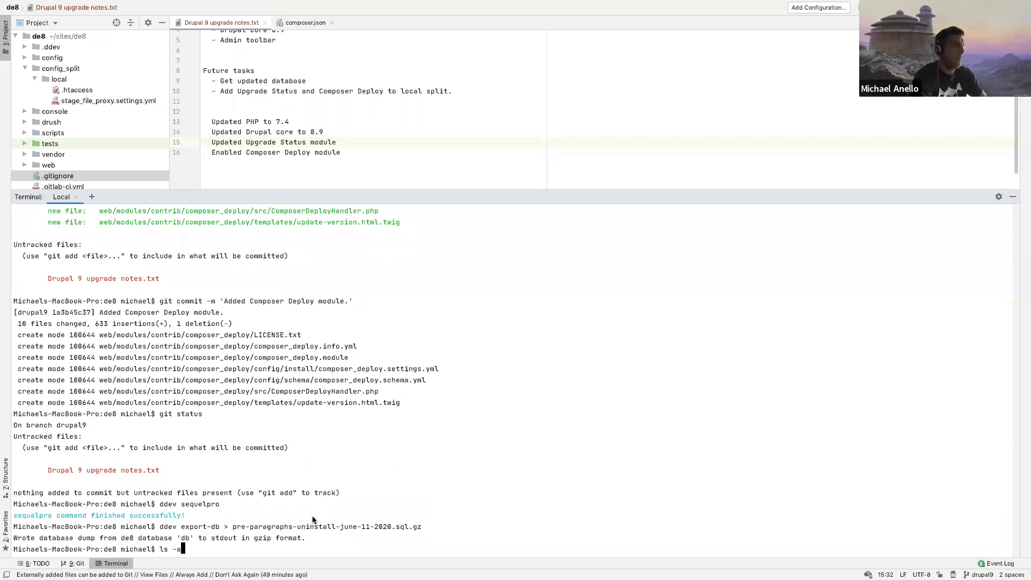
key("Return")
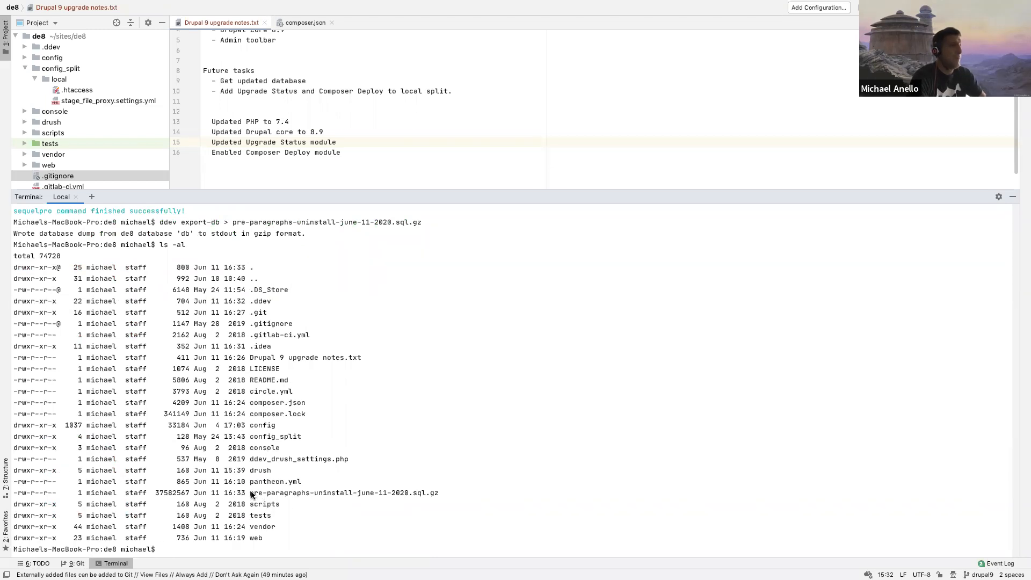
left_click_drag(249, 494, 443, 492)
left_click(434, 396)
Step: Try to uninstall the Paragraphs module by running ddev . drush pm-uninstall paragraphs
type("ddev . drush pm-u")
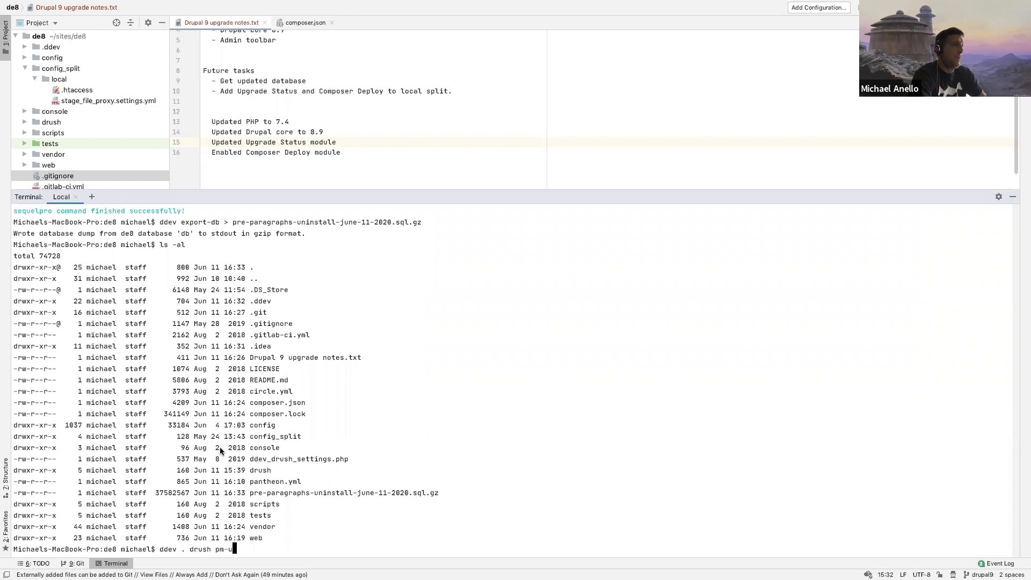
type("ninstall paragraphs")
key("Return")
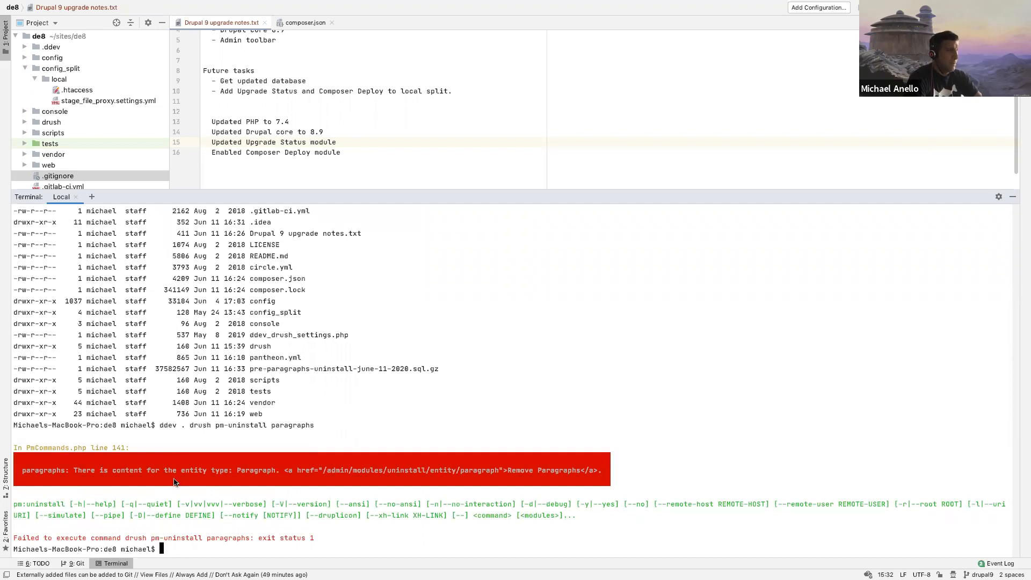
Step: Switch to the site in Chrome, filter the content list to the Landing page type, and delete all matching items
key("ctrl+Left")
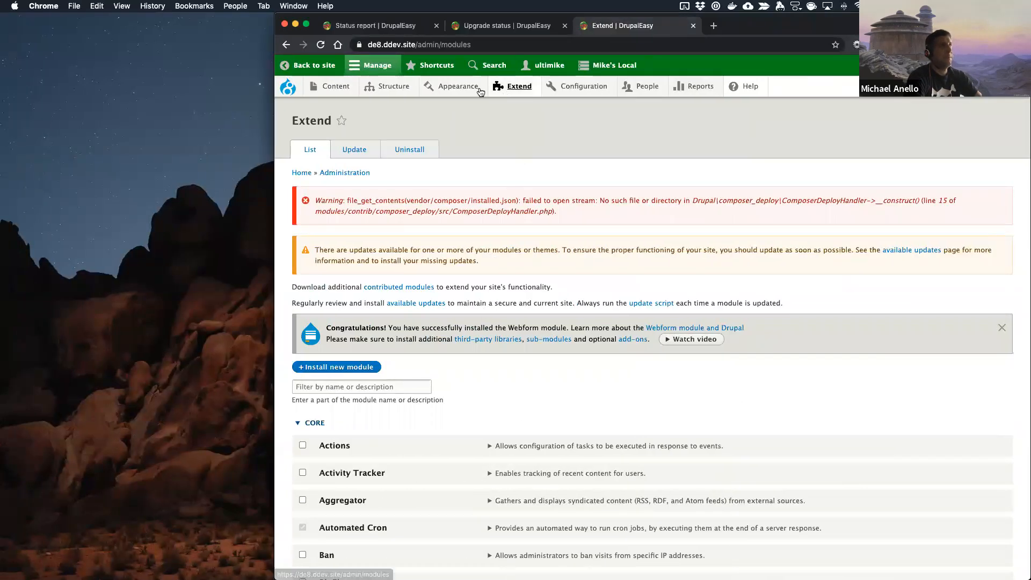
left_click(327, 91)
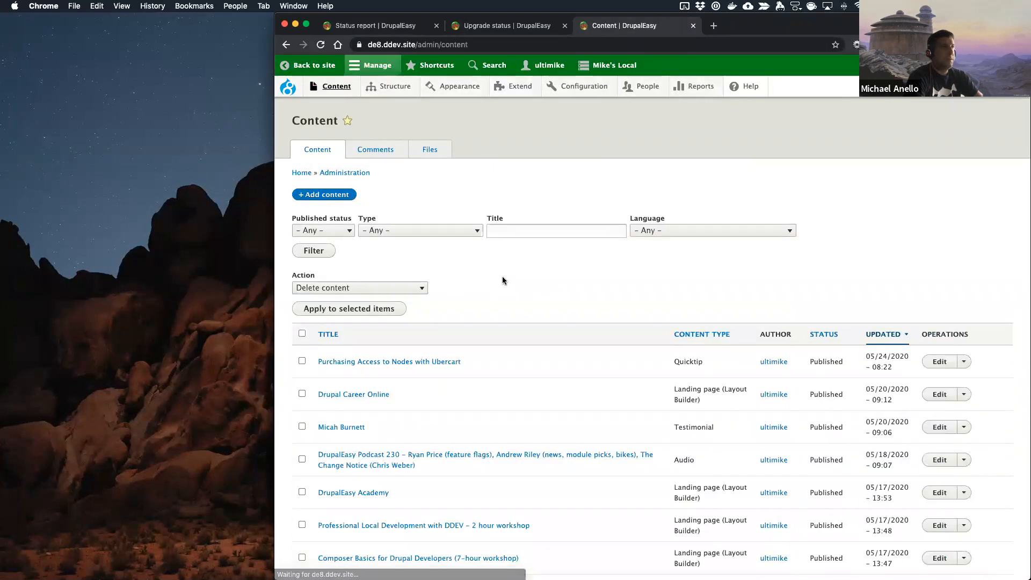
left_click(455, 231)
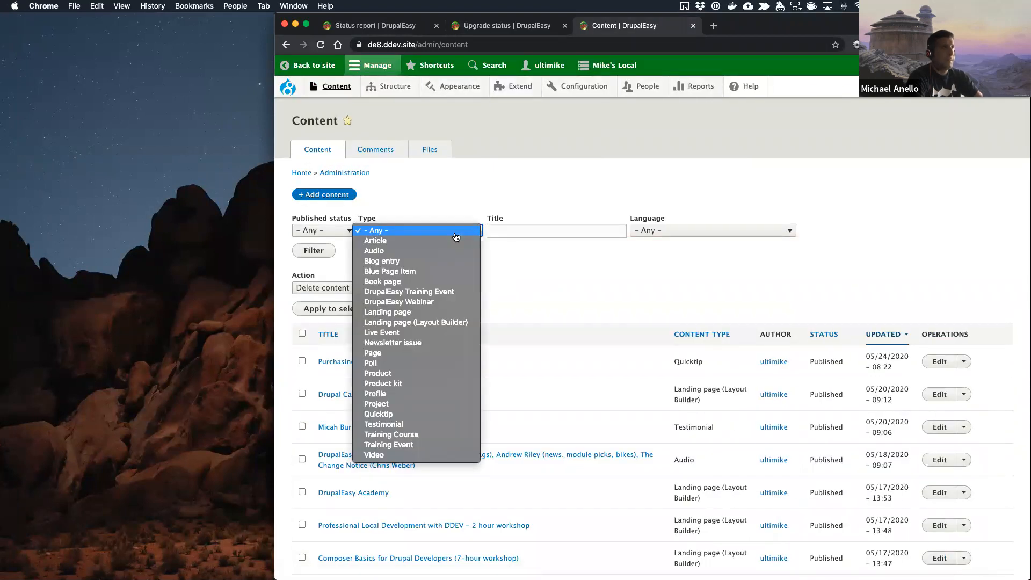
left_click(407, 316)
left_click(314, 251)
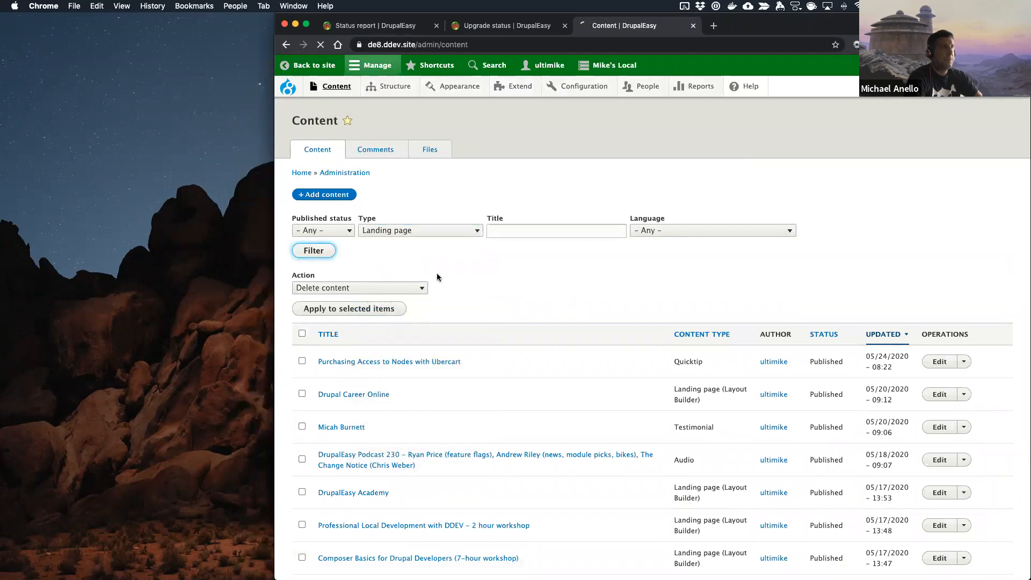
left_click(302, 334)
left_click(322, 311)
left_click(318, 267)
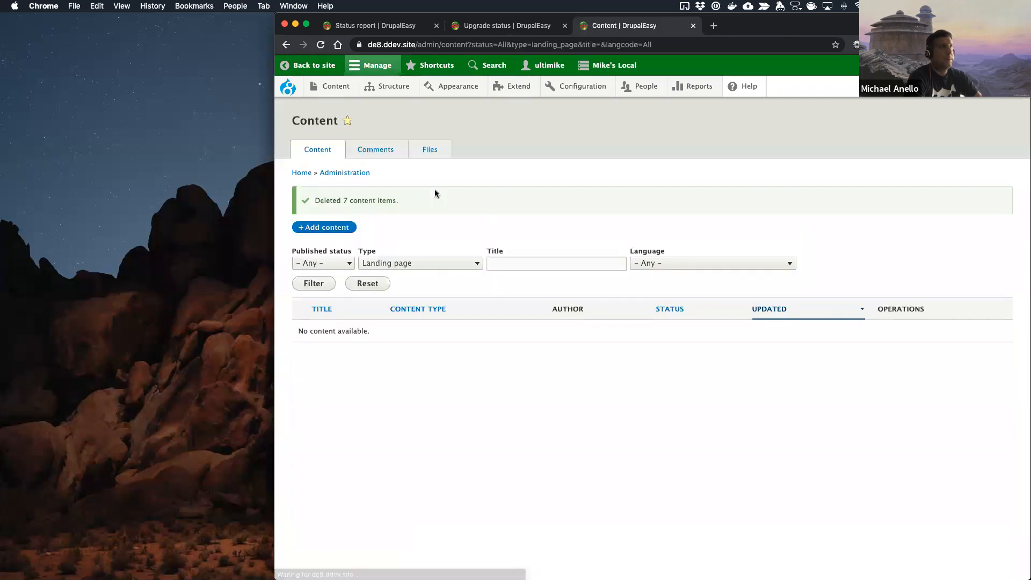
Step: View the site's /ddev and /dco pages to check the Layout Builder landing pages, and return to the content list
left_click(285, 89)
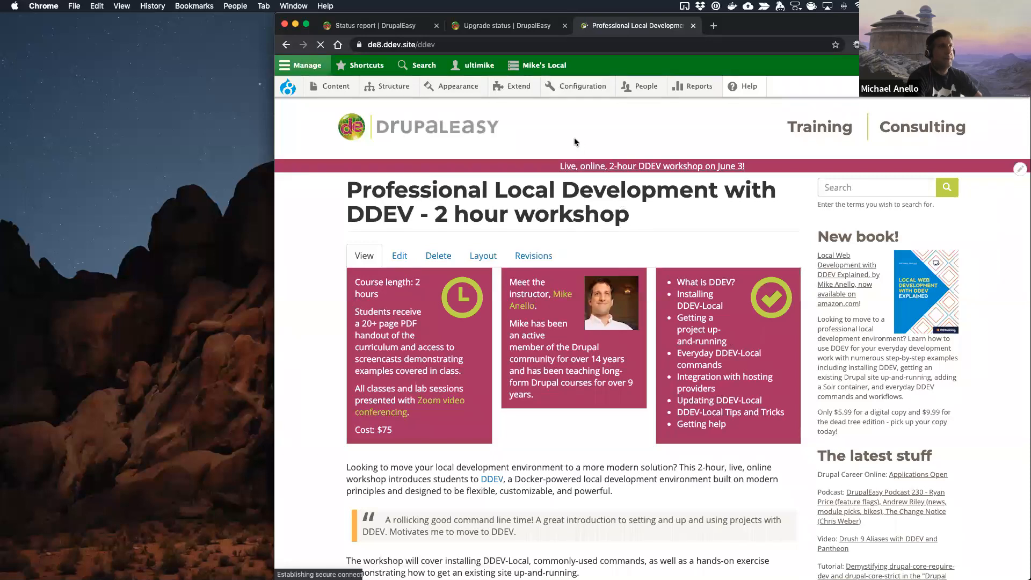
double_click(429, 42)
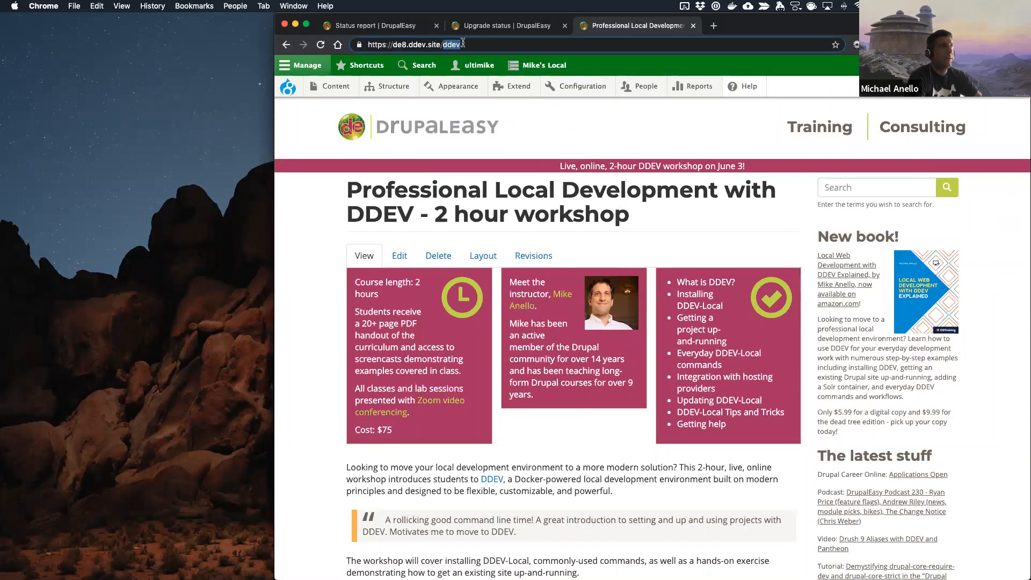
type("dco")
key("Return")
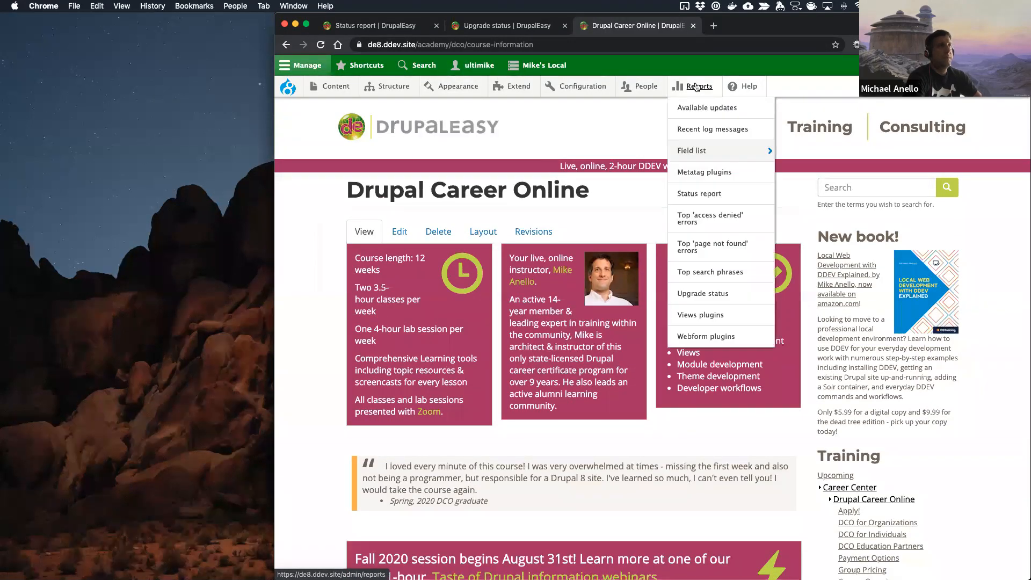
left_click(326, 91)
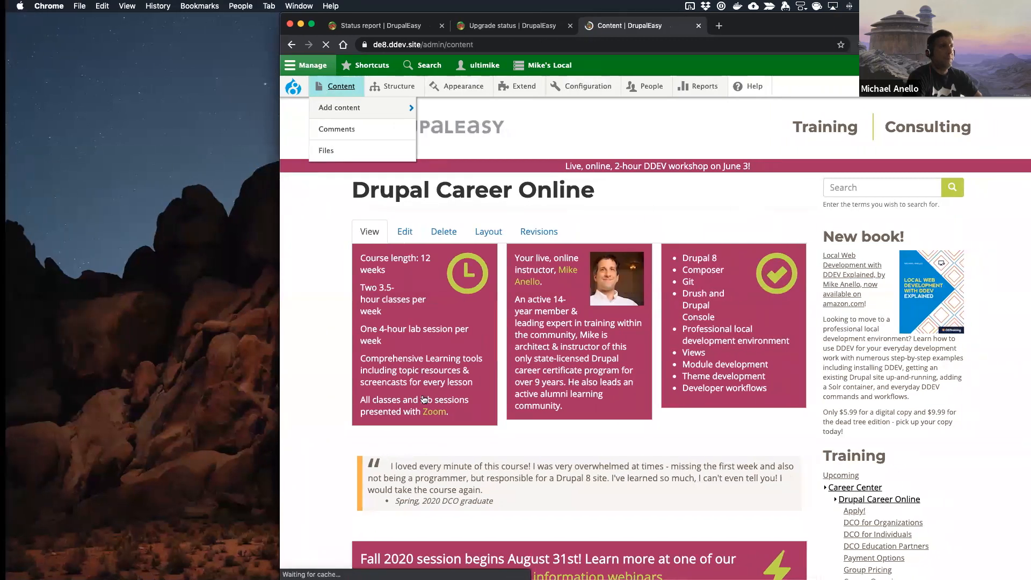
Step: Switch to the project terminal and rerun ddev . drush pm-uninstall paragraphs
key("ctrl+Right")
key("Up")
key("Return")
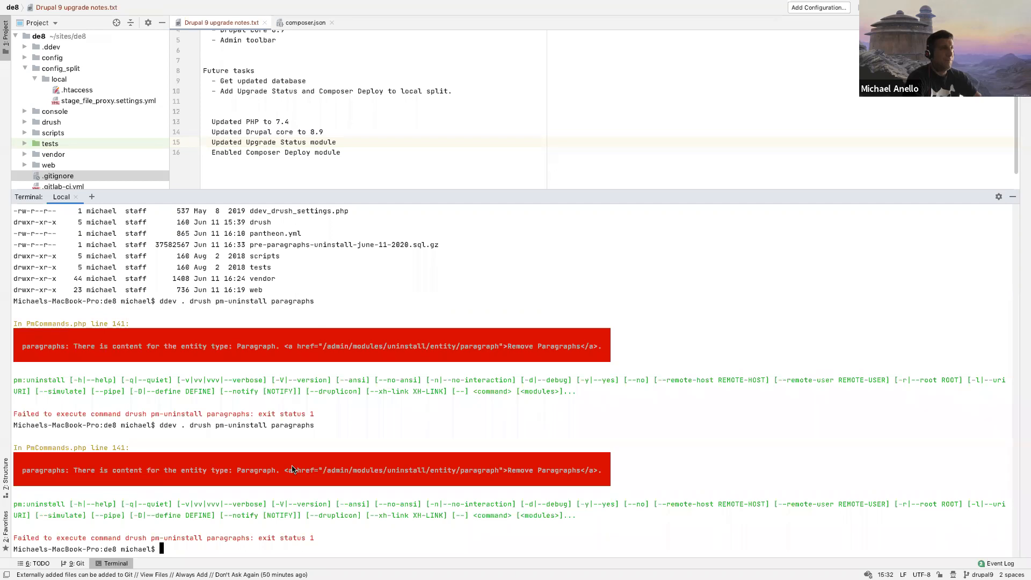
key("ctrl+Left")
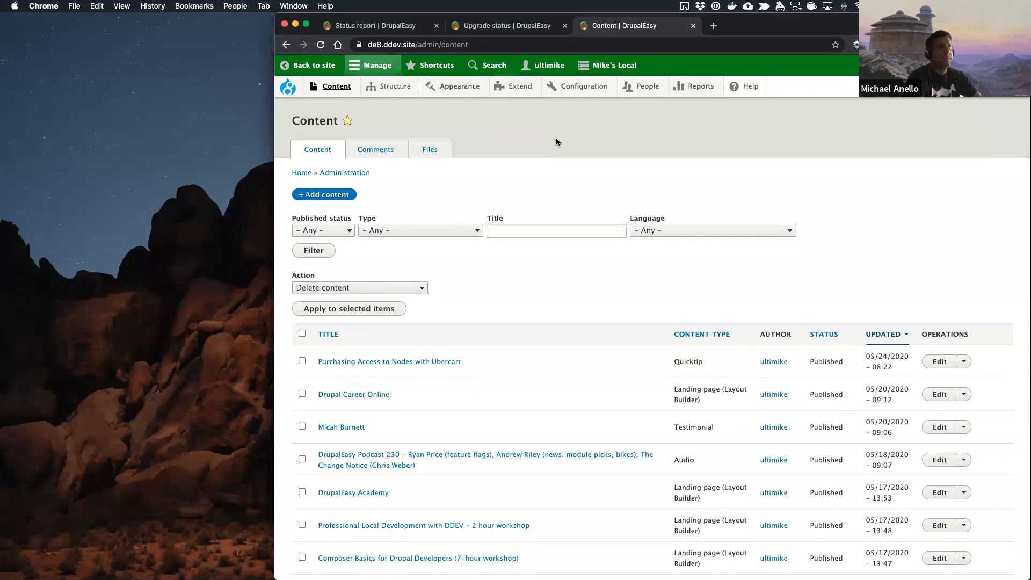
mouse_move(387, 89)
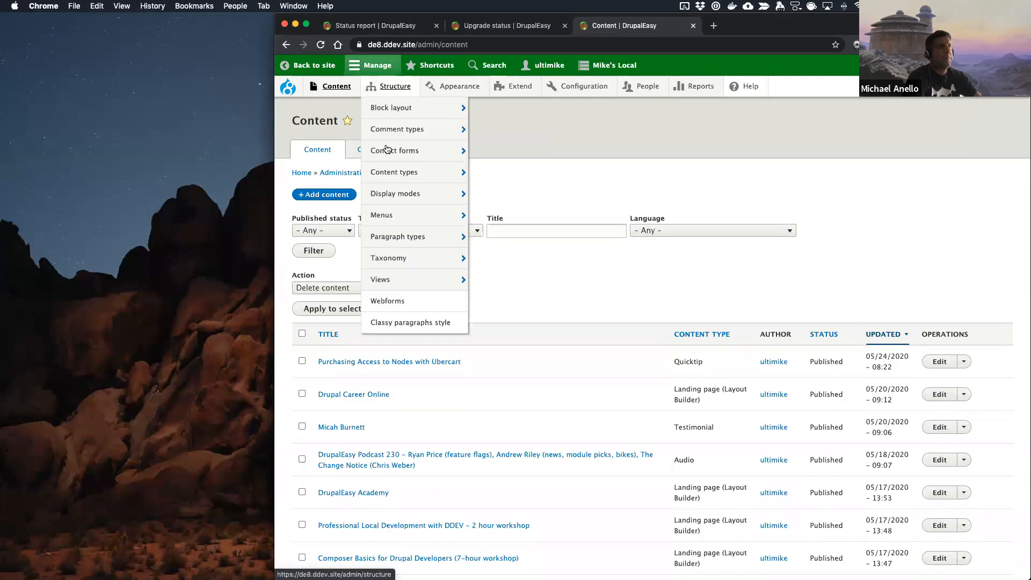
mouse_move(386, 239)
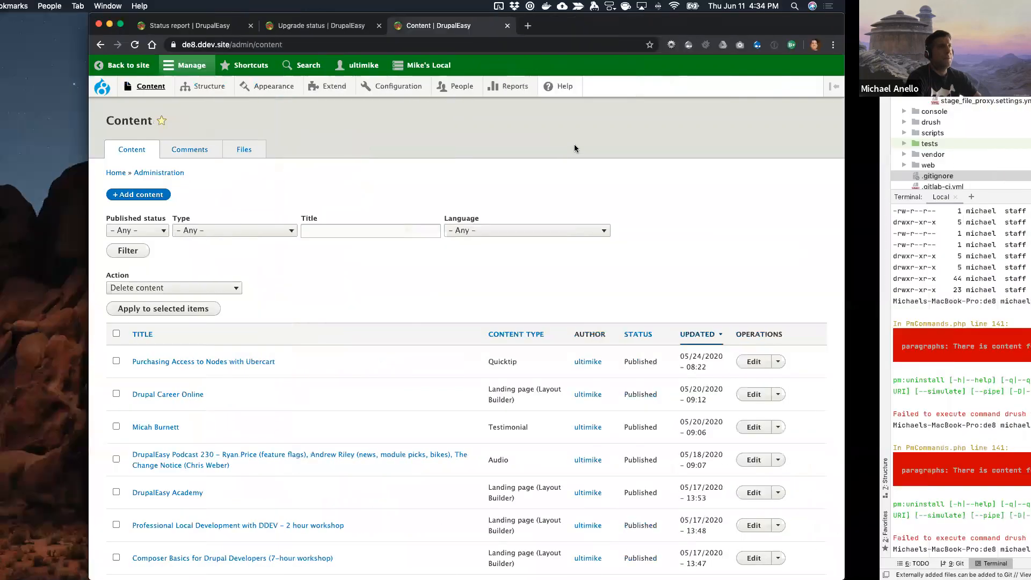
Step: Run ddev sequelpro in the project terminal to open the database in Sequel Pro, and filter its tables by "parag"
type("ddev seque")
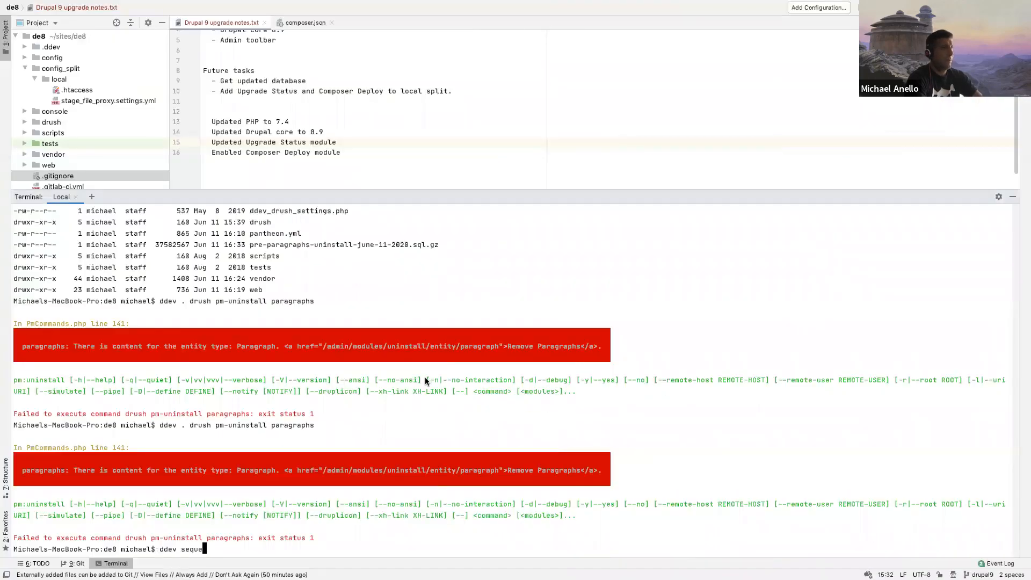
type("lpro")
key("Return")
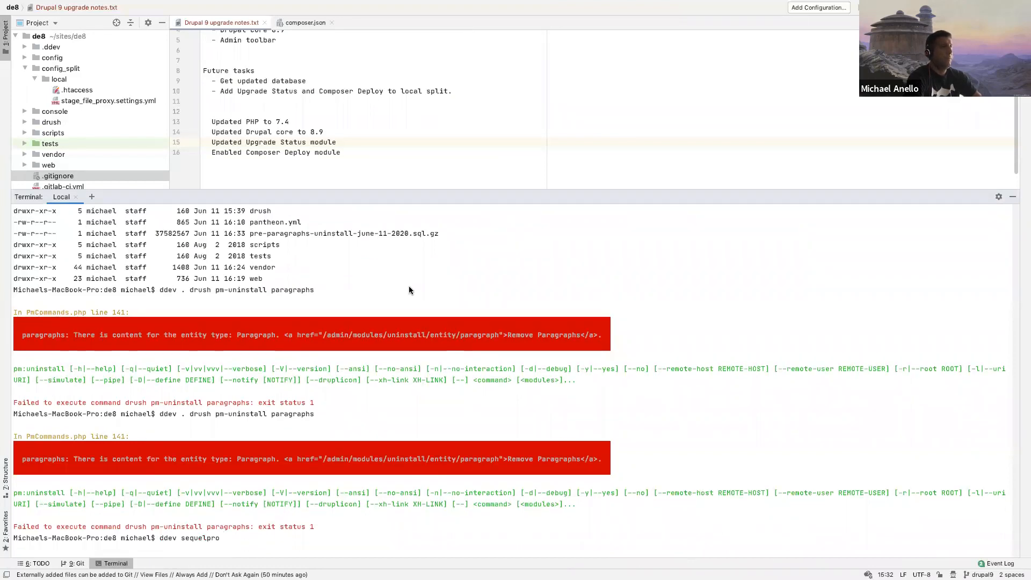
key("ctrl+Left")
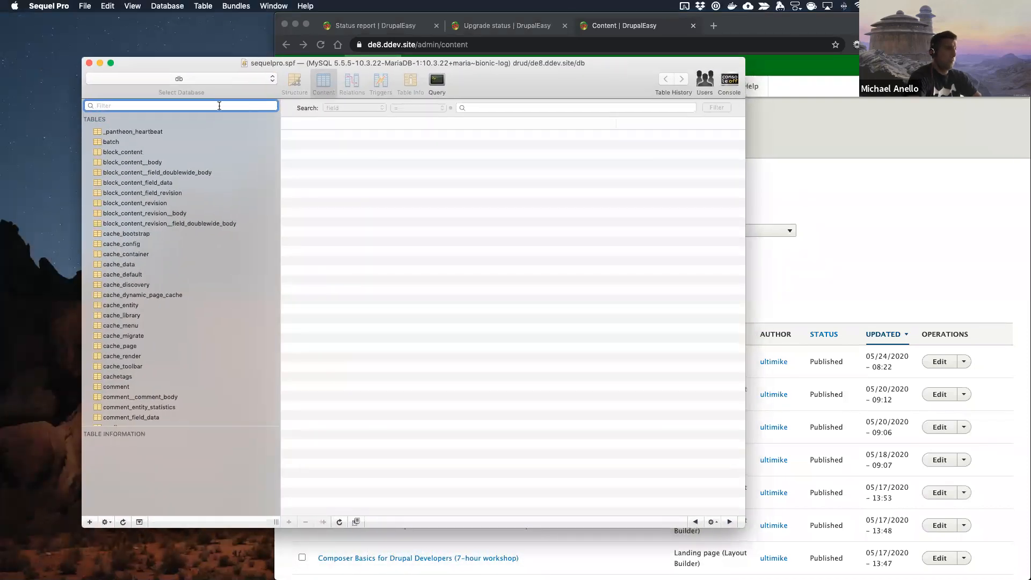
type("parag")
Step: Browse the contents of several paragraph__bp and paragraph_revision__bp tables, including bp_link, bp_show_indicators and bp_column_content, for leftover rows
left_click(161, 193)
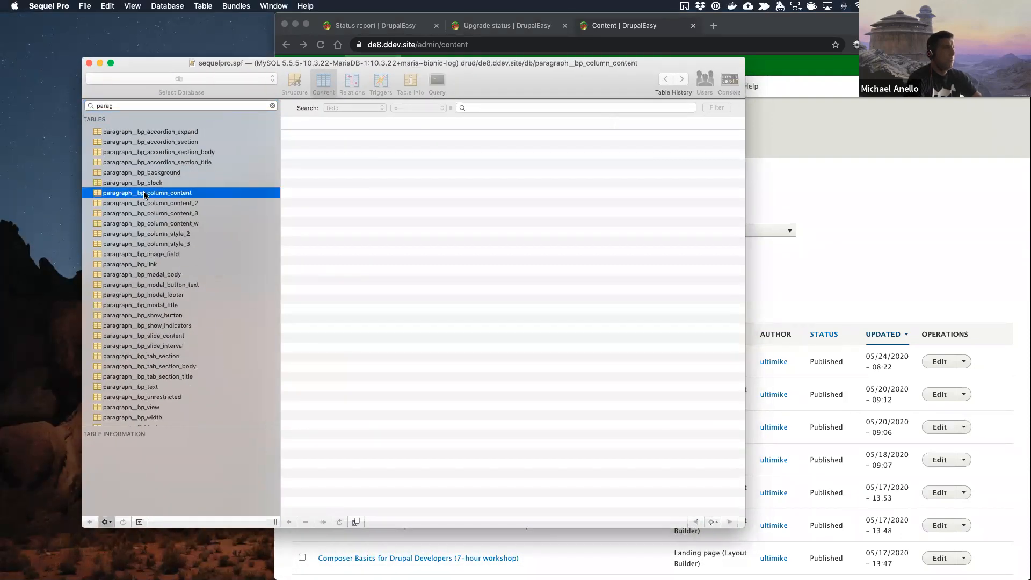
left_click(161, 162)
left_click(150, 263)
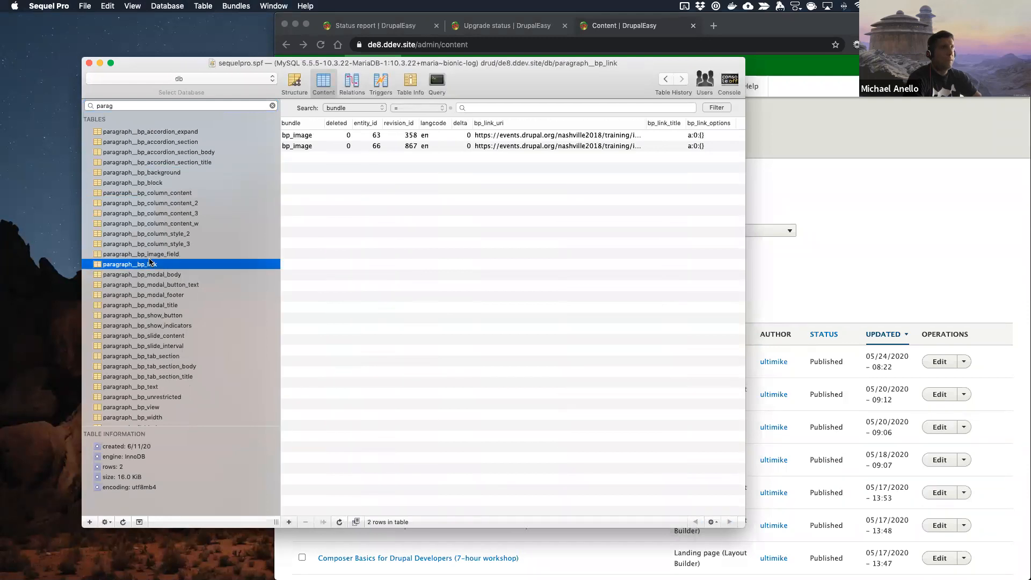
left_click(150, 325)
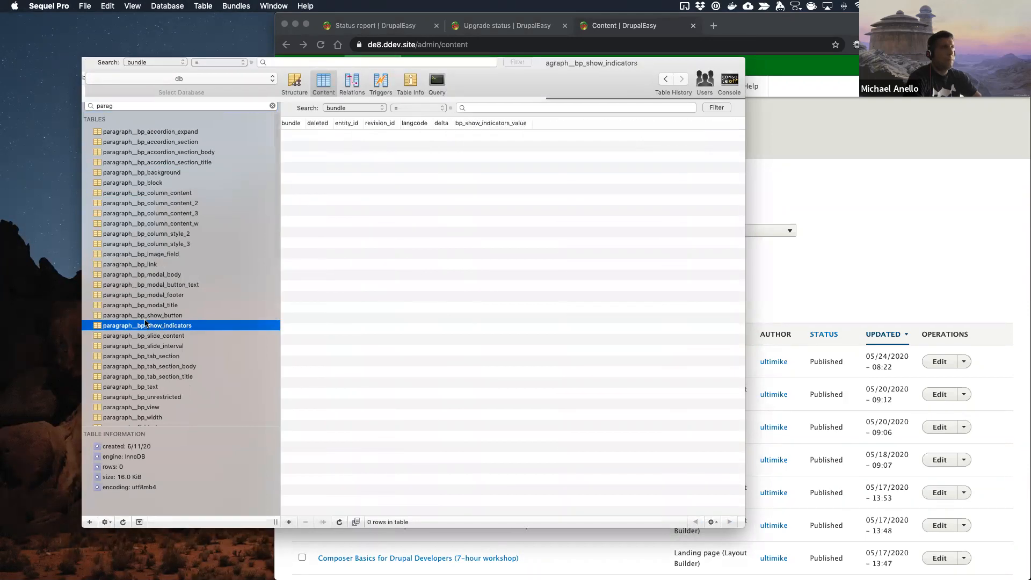
scroll(149, 322, "down", 5)
left_click(147, 319)
left_click(151, 371)
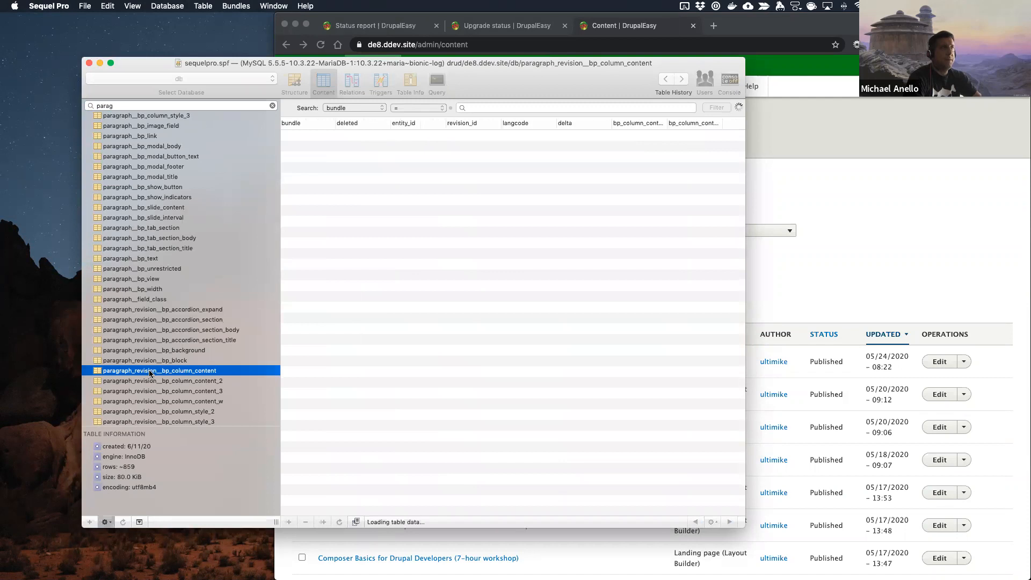
scroll(150, 373, "down", 5)
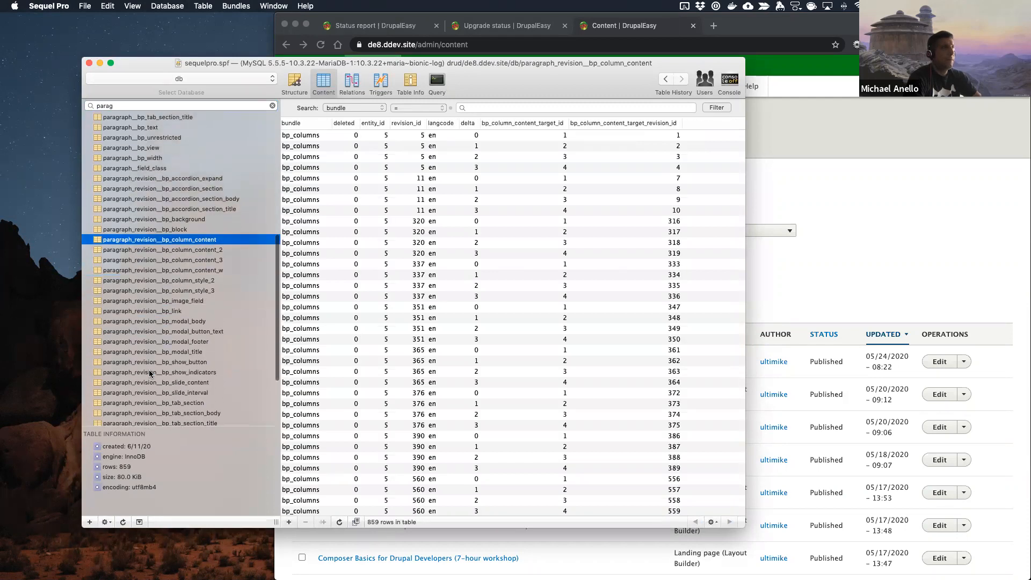
scroll(159, 242, "down", 5)
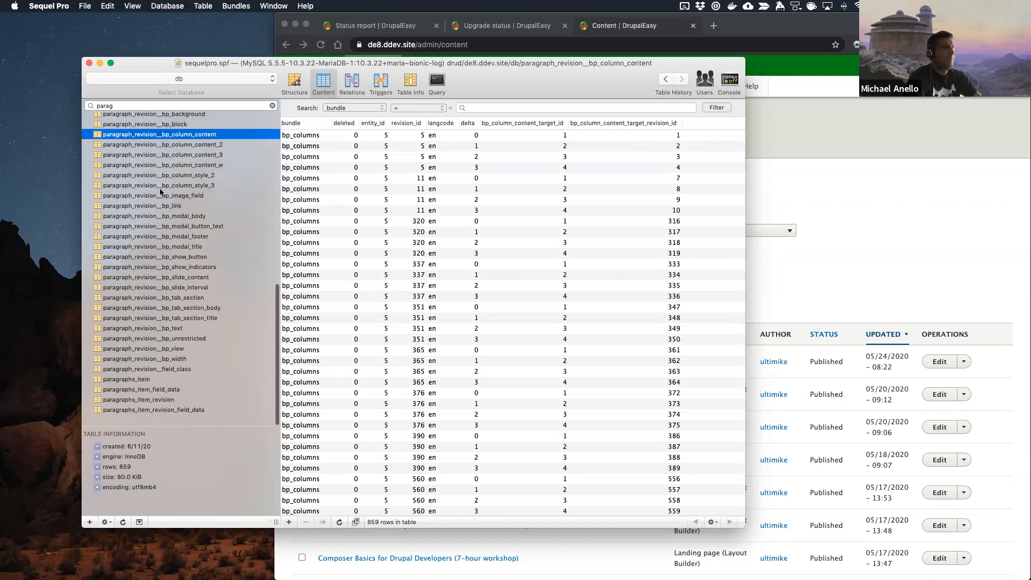
Step: Review the rows of the paragraphs_item_field_data and paragraphs_item tables for remaining paragraph entities
left_click(149, 402)
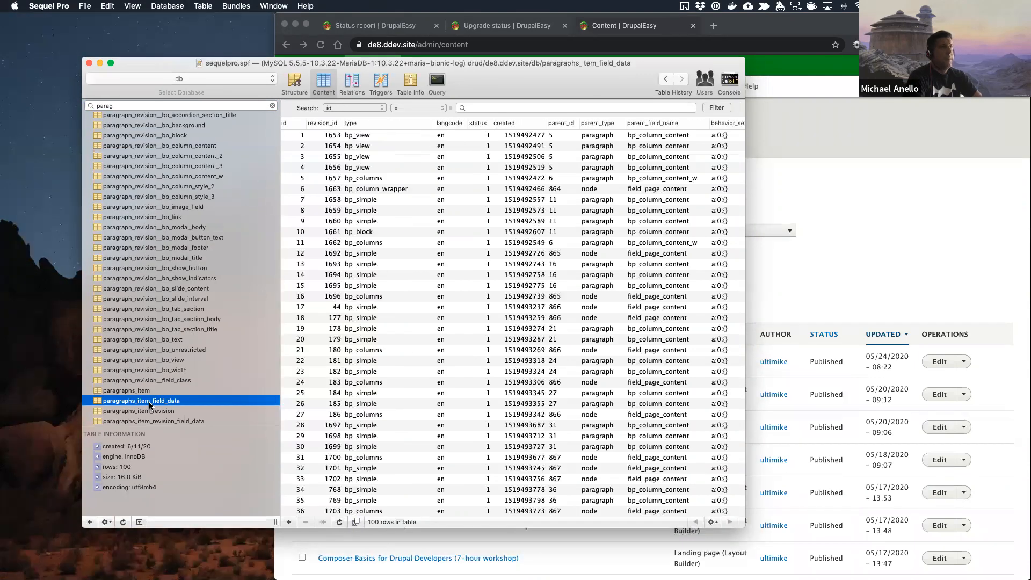
scroll(536, 278, "right", 5)
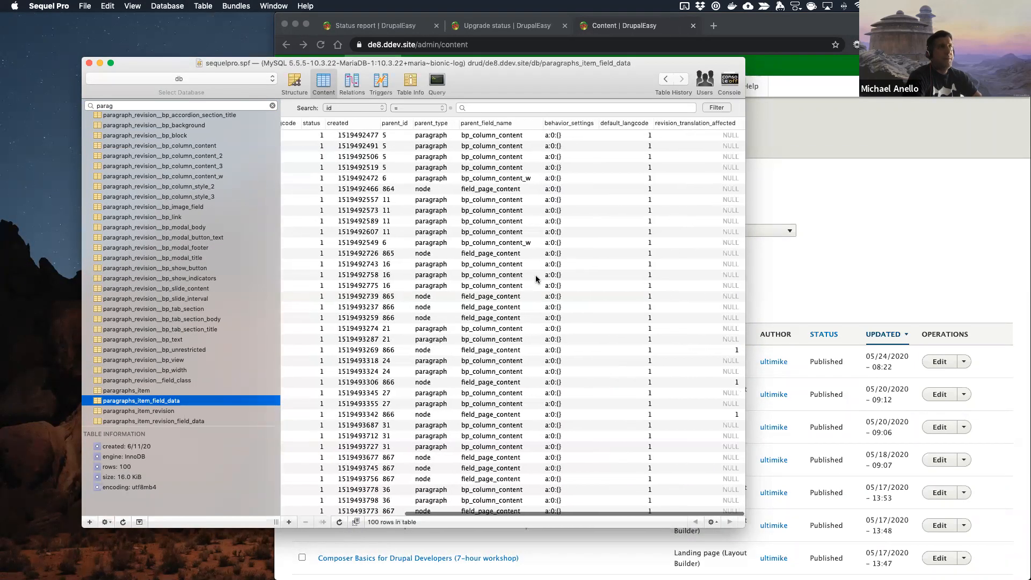
scroll(536, 279, "left", 5)
key("Up")
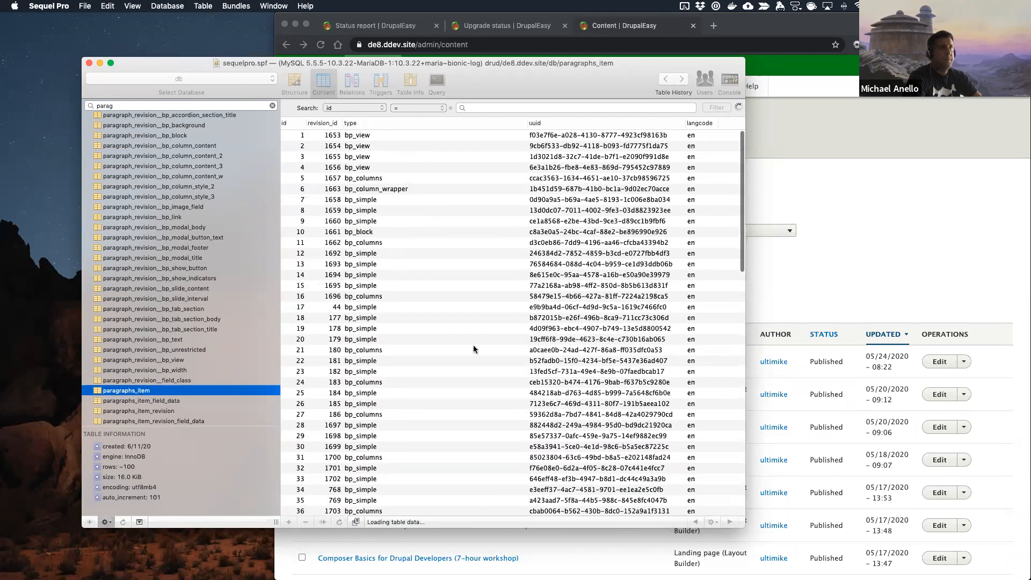
scroll(585, 331, "down", 15)
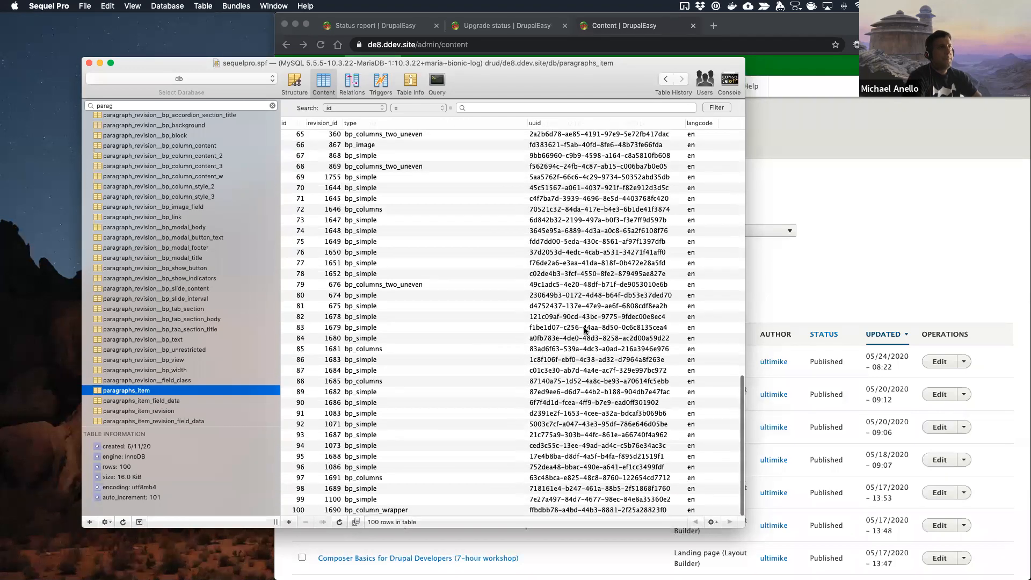
scroll(586, 330, "up", 15)
Step: Switch back to the site in Chrome, show the Paragraphs types page, and look through the listed paragraph types
left_click(795, 150)
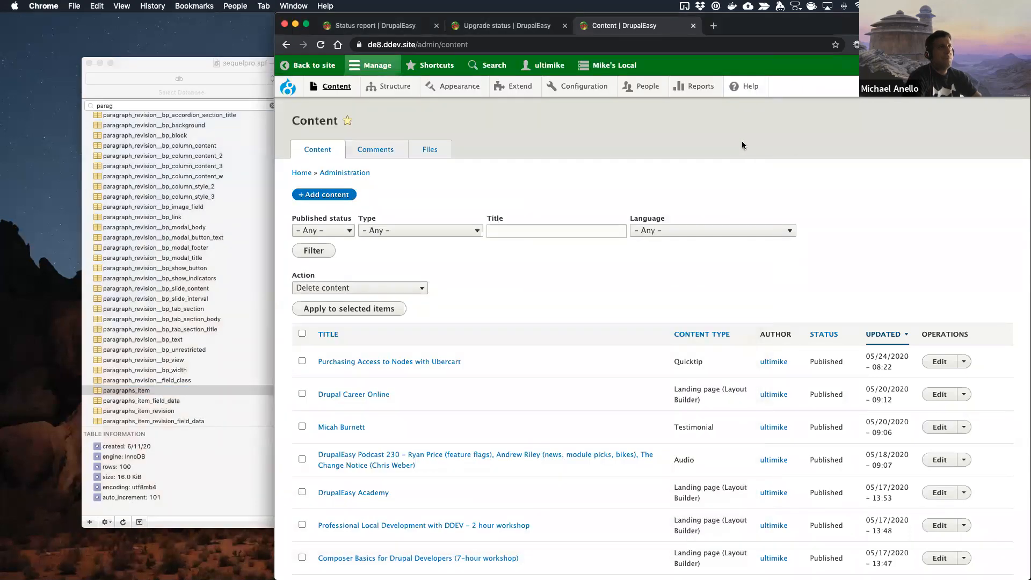
scroll(743, 145, "up", 3)
mouse_move(396, 89)
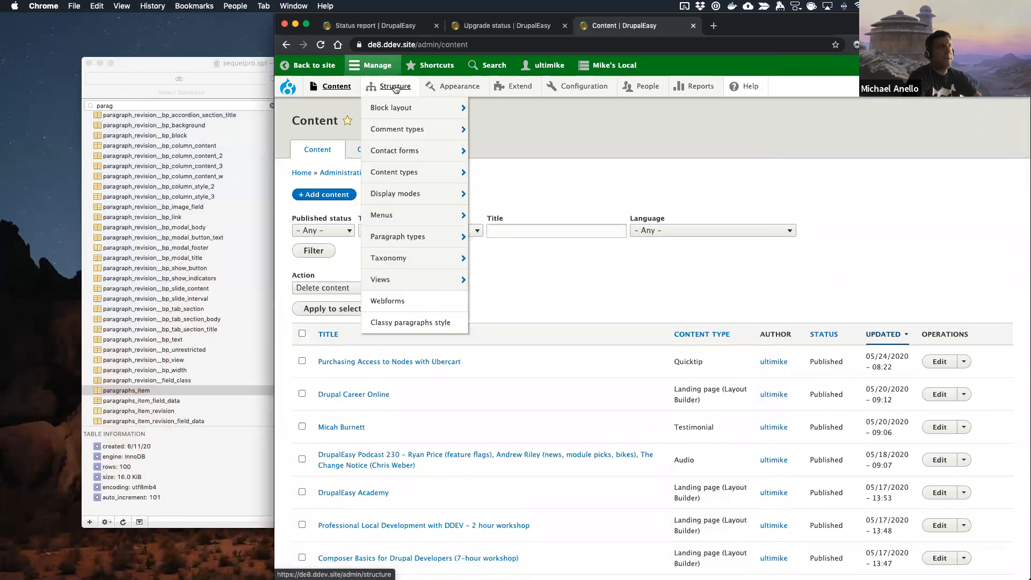
left_click(387, 240)
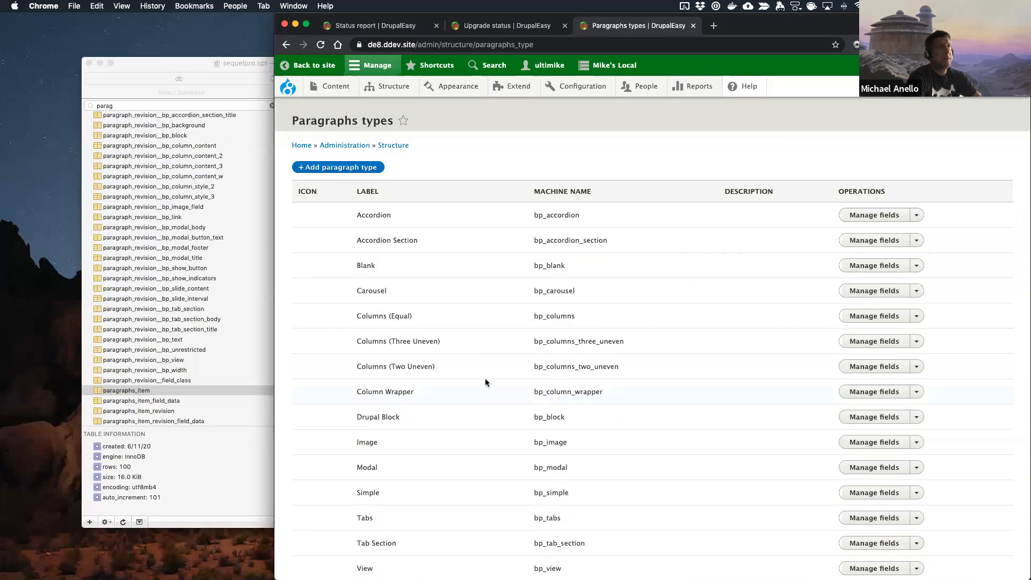
scroll(485, 382, "down", 2)
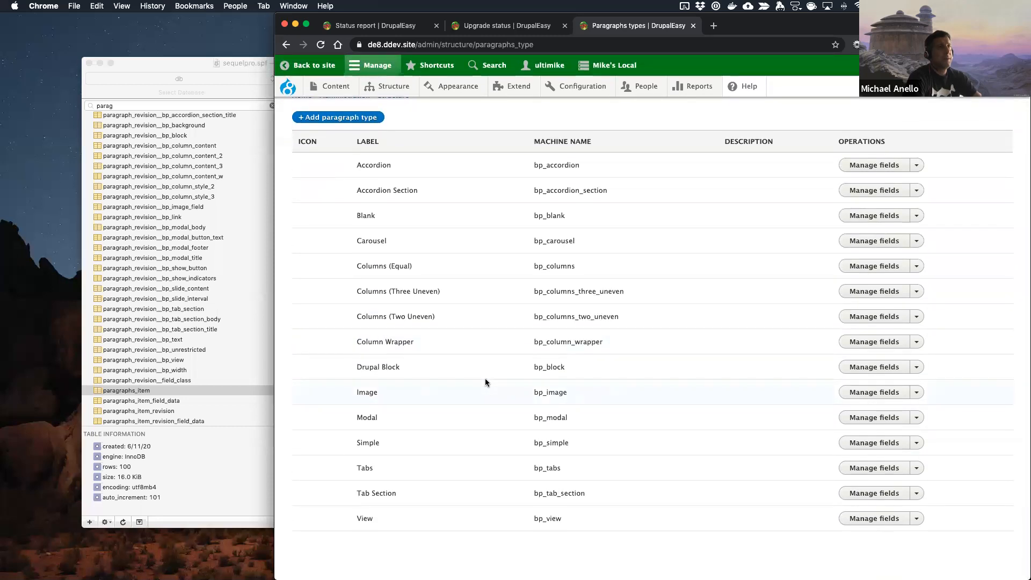
scroll(488, 185, "up", 2)
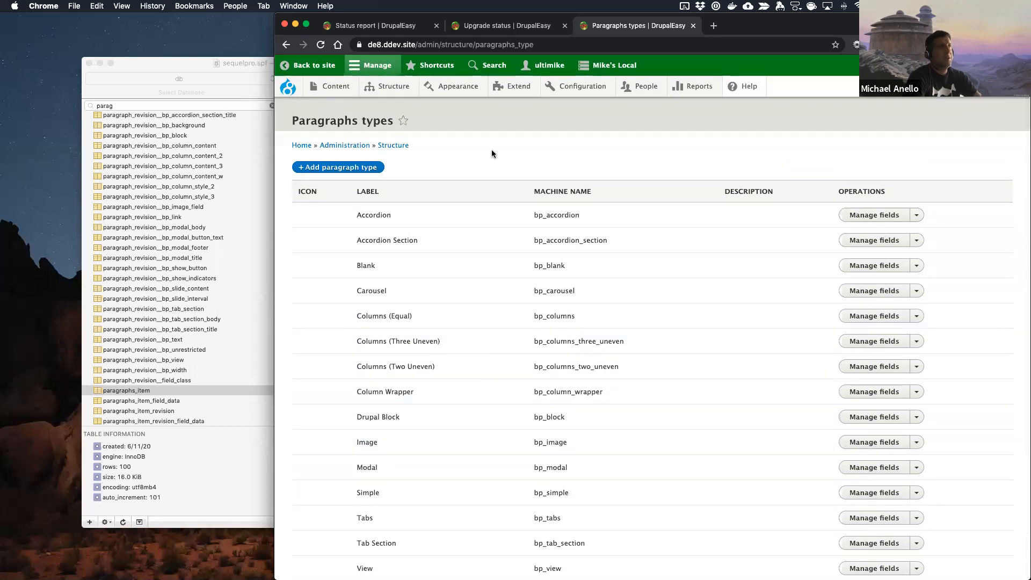
Step: Show the site's content list and filter it to the Landing page content type
left_click(332, 89)
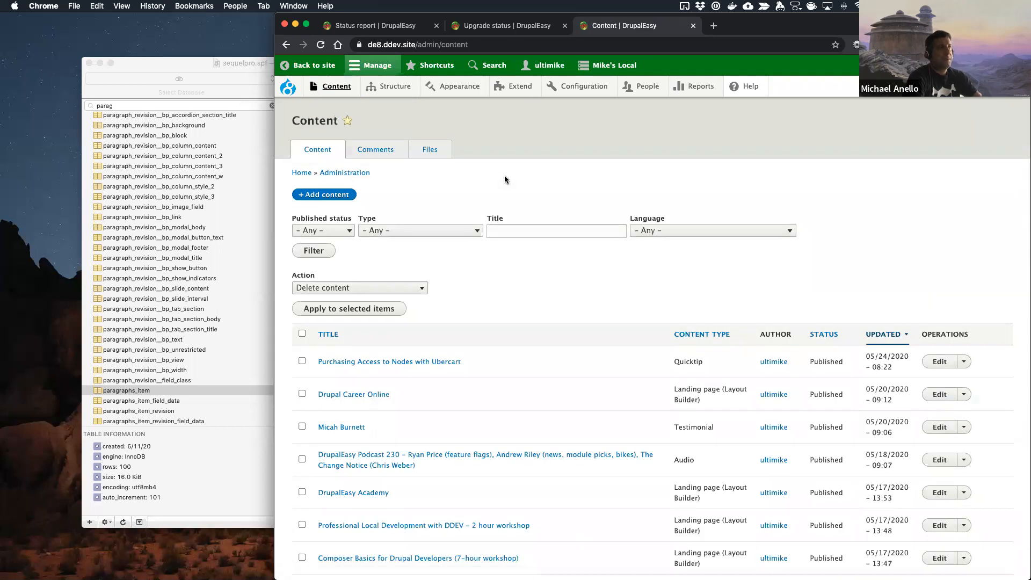
left_click(456, 231)
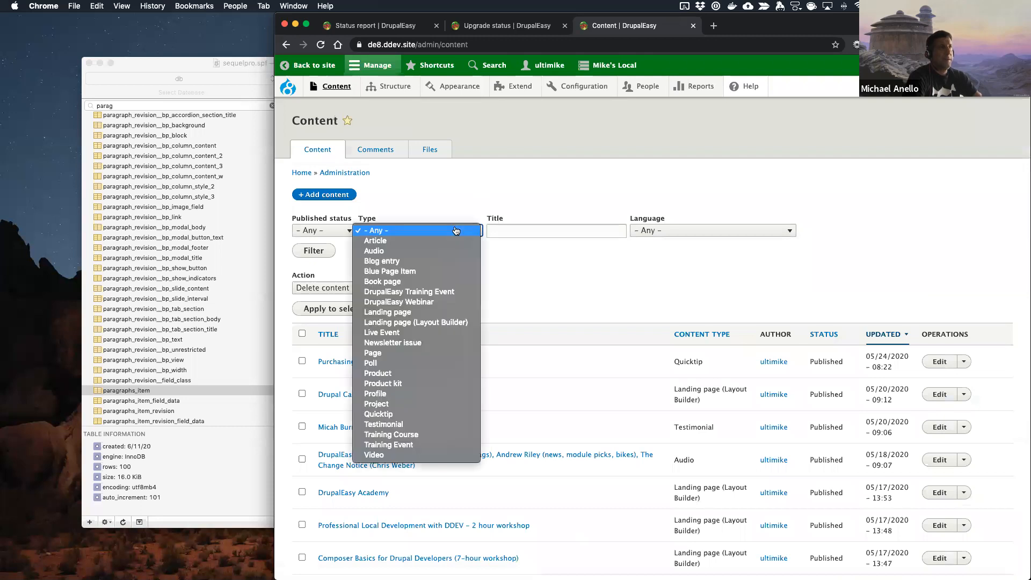
left_click(406, 313)
left_click(310, 251)
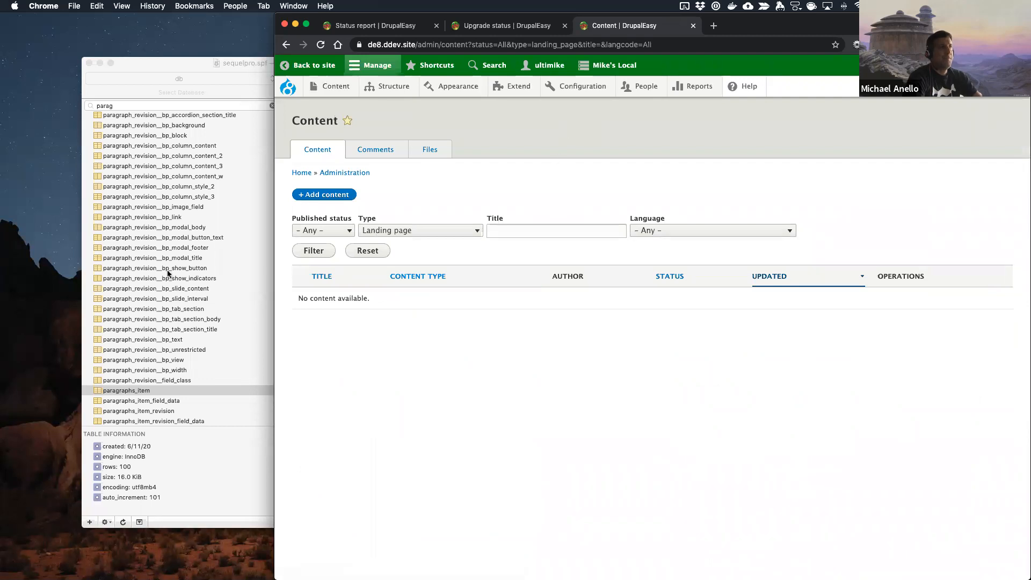
Step: Switch to Sequel Pro, view the rows of paragraphs_item_revision_field_data, and select all the filtered paragraph tables to look through the list
left_click(152, 288)
scroll(150, 284, "down", 2)
left_click(131, 419)
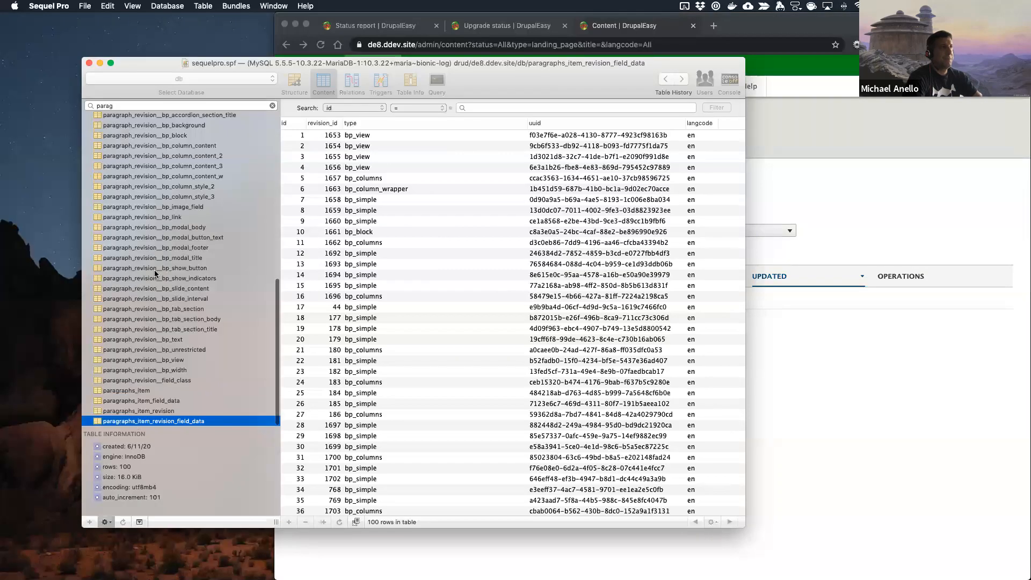
scroll(154, 270, "up", 10)
scroll(155, 274, "up", 3)
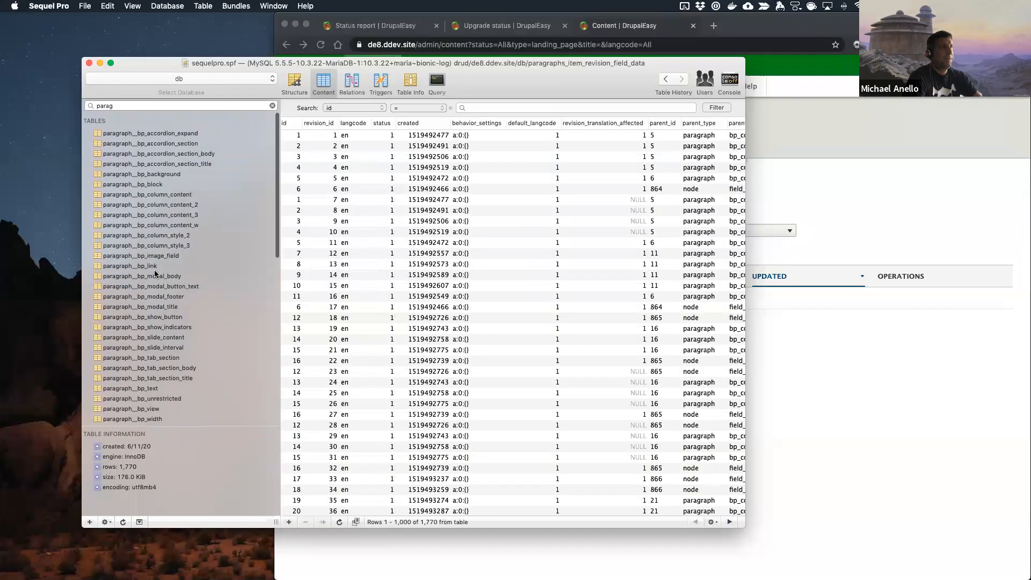
left_click(145, 132, "shift")
scroll(144, 258, "down", 10)
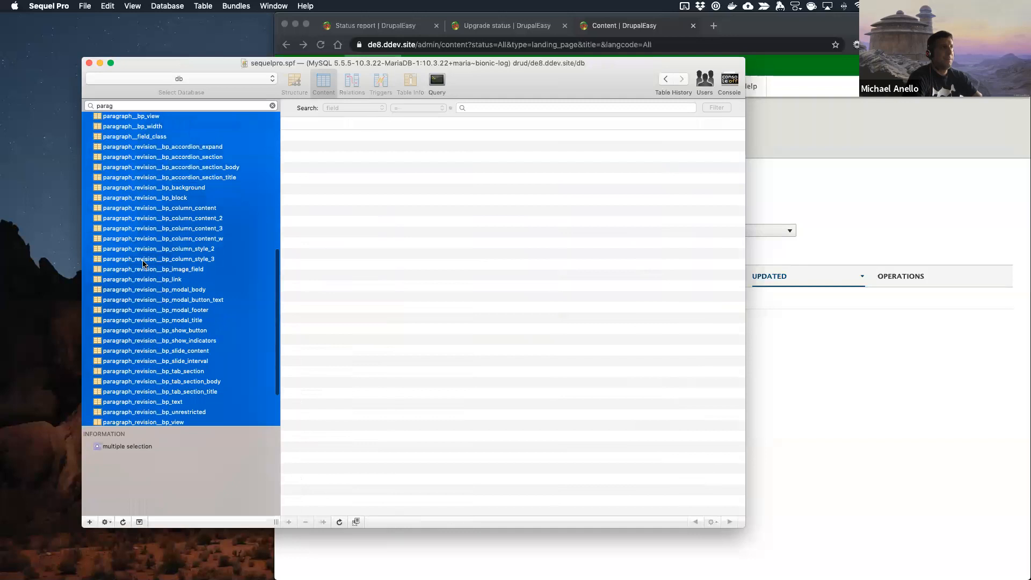
scroll(144, 264, "up", 10)
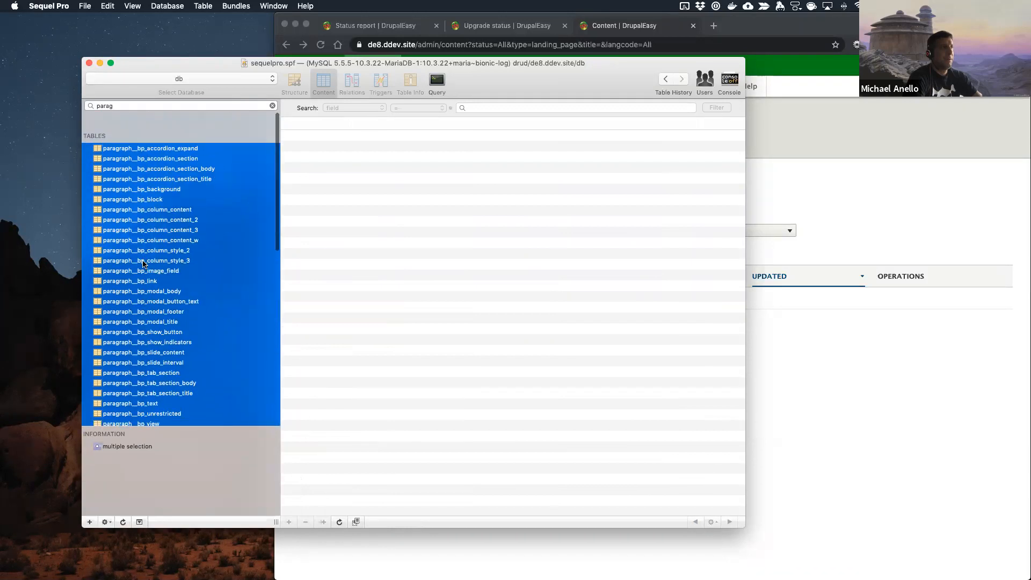
left_click(788, 154)
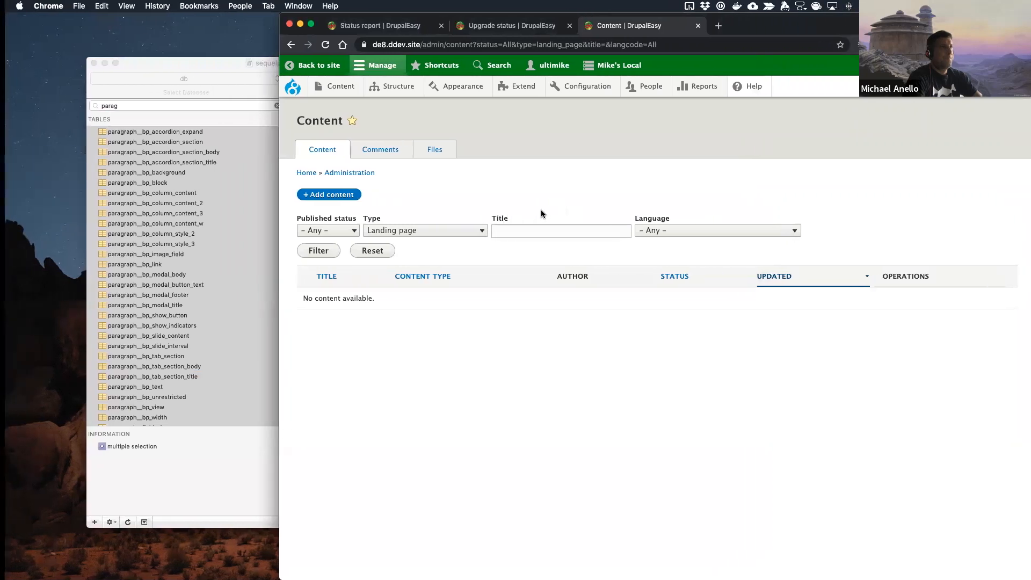
key("ctrl+Right")
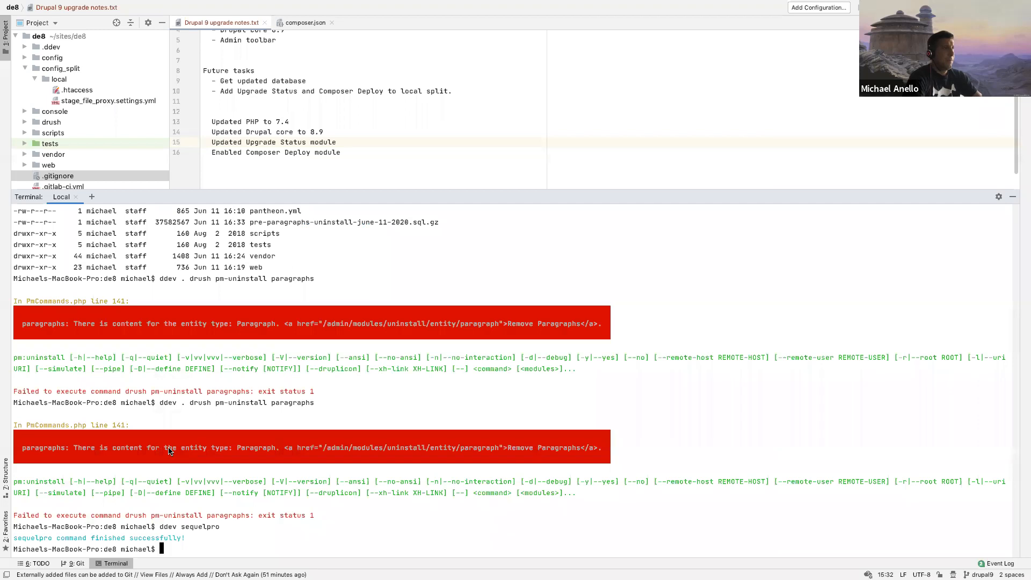
key("ctrl+Left")
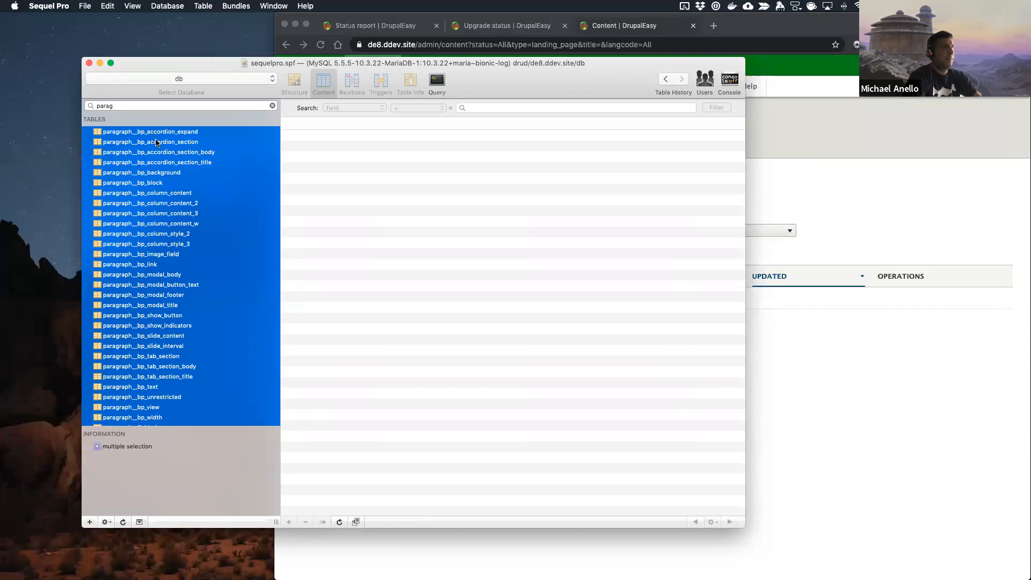
Step: Check the paragraph__bp tables from bp_accordion_expand through bp_block one by one for leftover rows
left_click(156, 134)
left_click(156, 142)
left_click(157, 153)
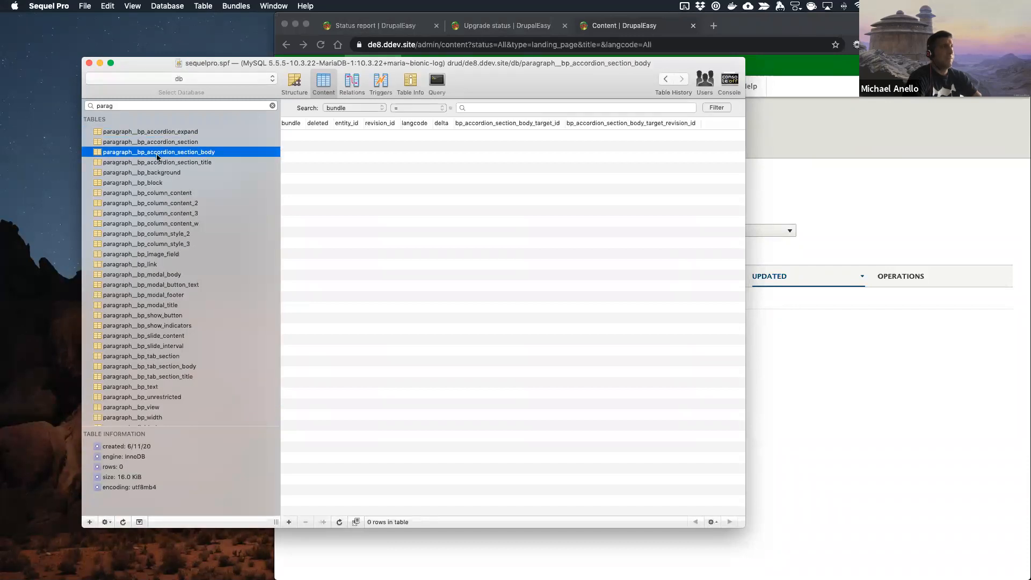
key("Down")
key("Down")
key("Down")
key("Down")
key("Up")
Step: Delete the leftover row from the paragraph__bp_block table
left_click(353, 162)
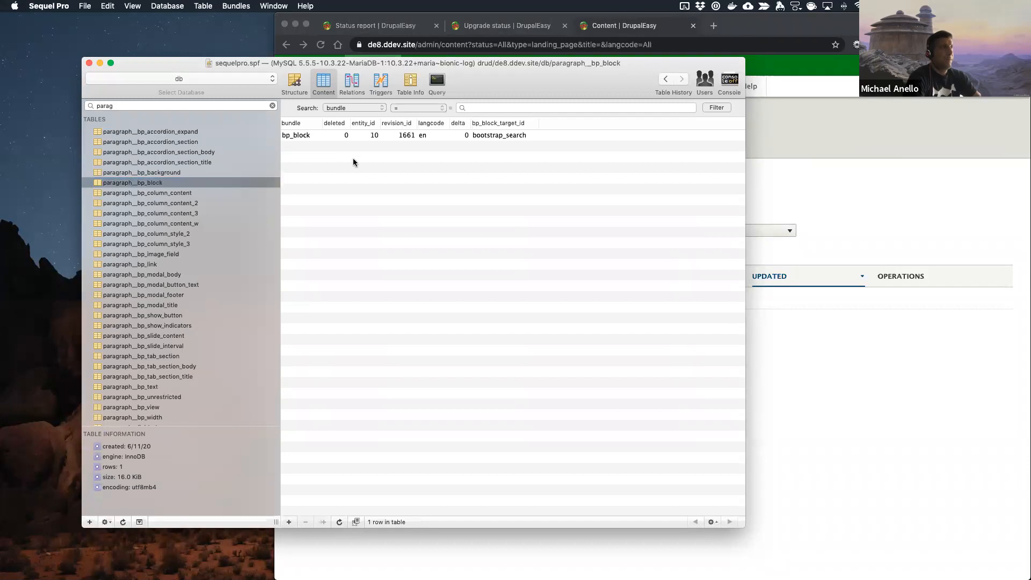
key("super+a")
key("BackSpace")
left_click(483, 152)
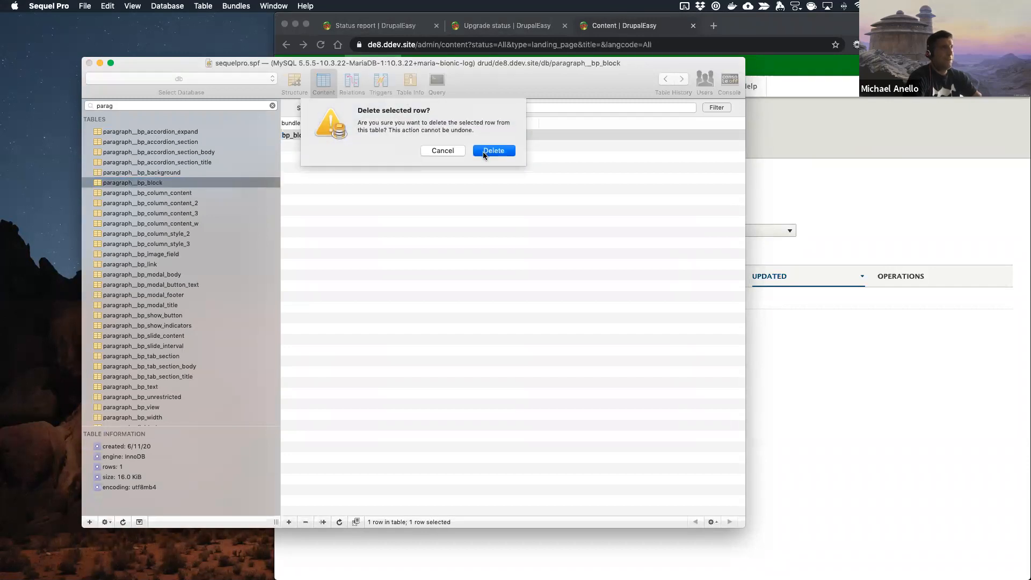
left_click(161, 190)
key("super+a")
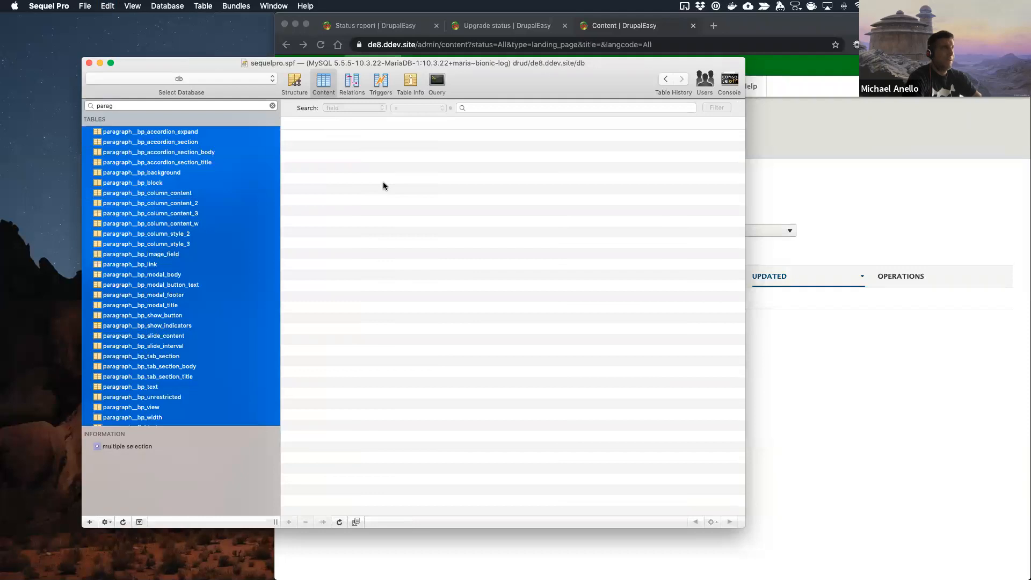
scroll(162, 184, "down", 1)
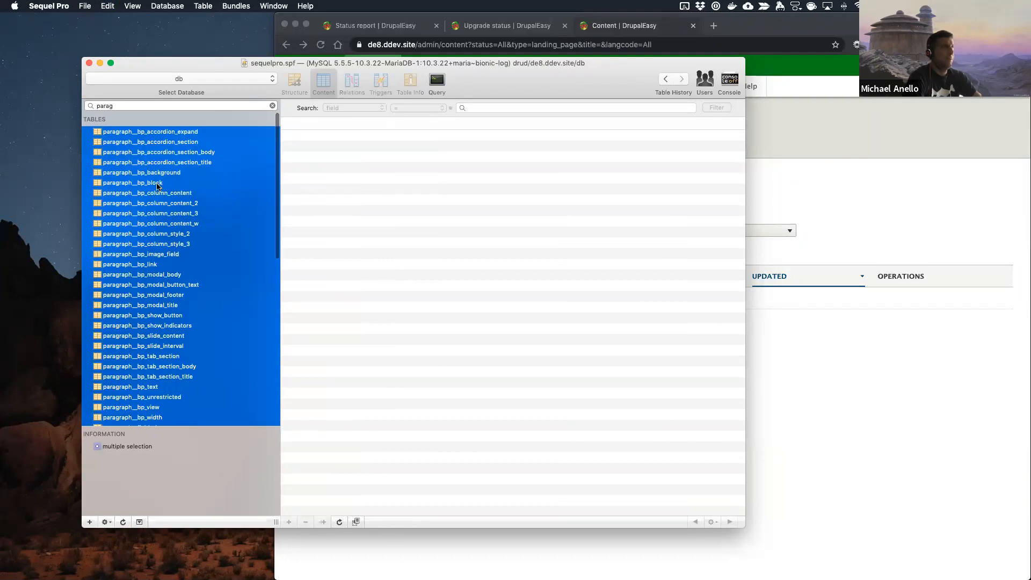
Step: Delete all rows from the paragraph__bp_column_content table
left_click(159, 184)
key("Up")
key("Up")
key("Down")
key("Down")
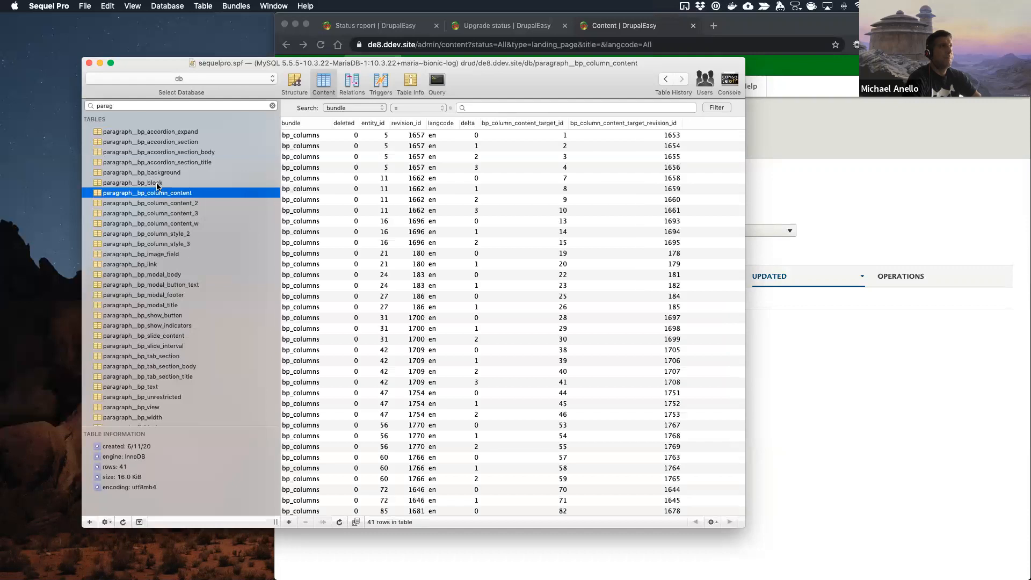
left_click(294, 213)
key("super+a")
key("BackSpace")
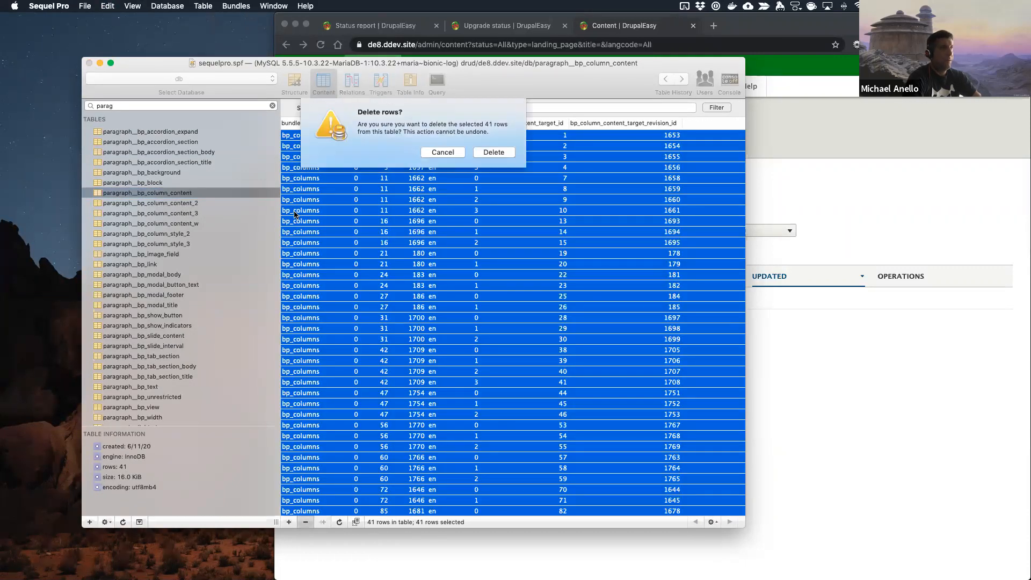
left_click(503, 155)
Step: Delete all rows from the paragraph__bp_column_content_2 table
left_click(154, 206)
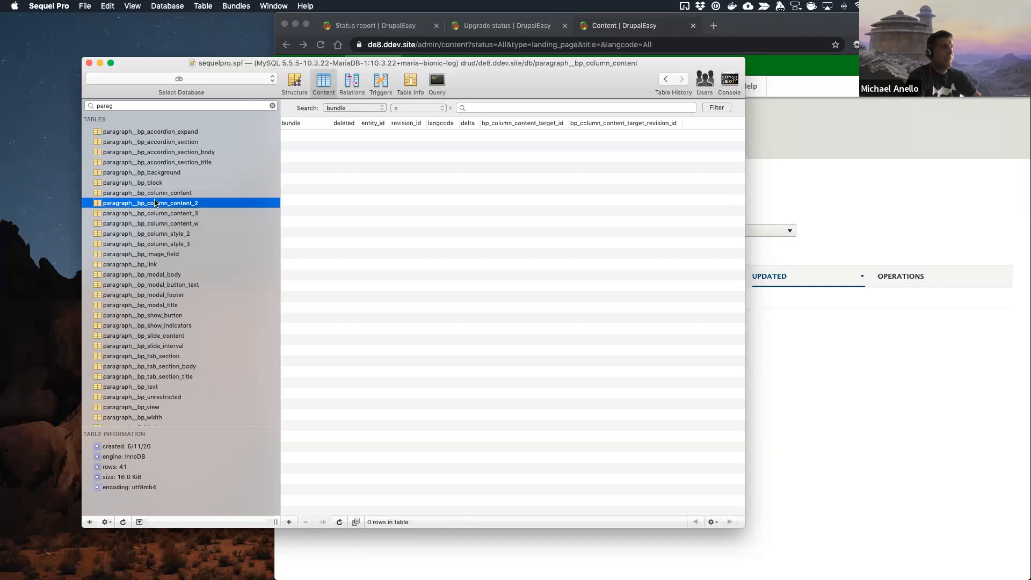
left_click(393, 182)
key("super+a")
key("BackSpace")
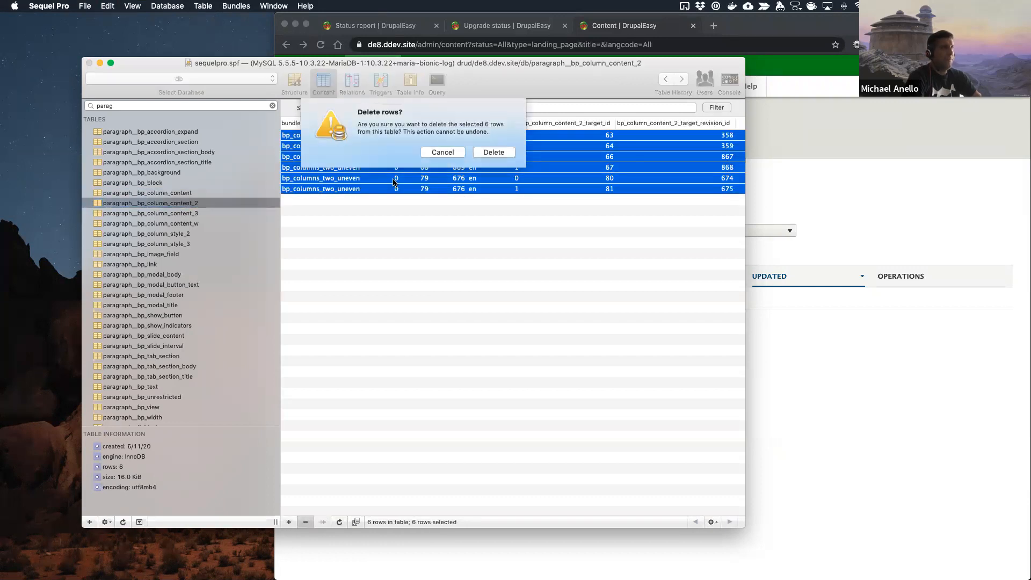
left_click(503, 155)
Step: Check paragraph__bp_column_content_3 for rows and delete all rows from the paragraph__bp_column_content_w table
left_click(188, 213)
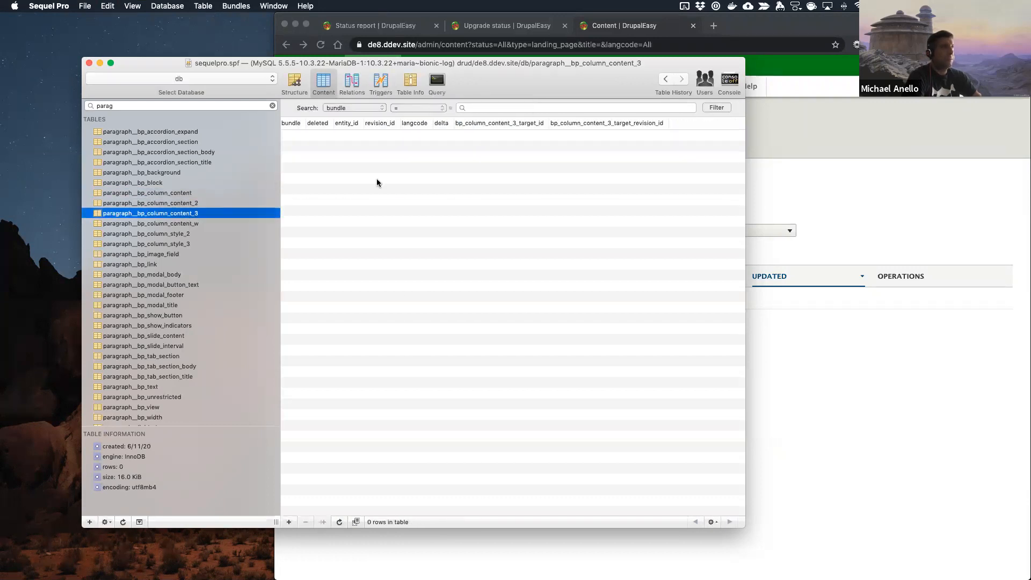
left_click(188, 223)
left_click(372, 147)
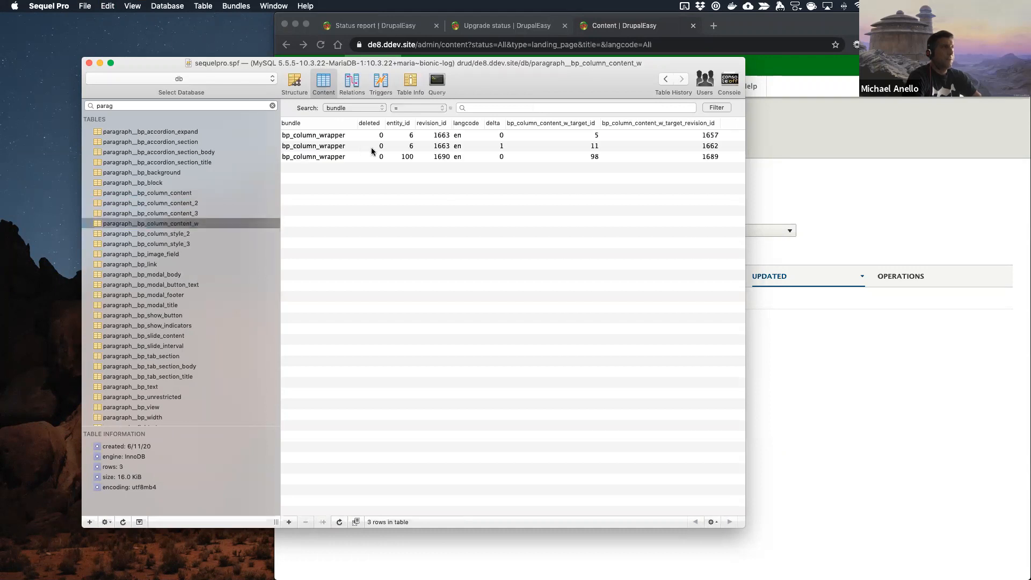
key("super+a")
key("BackSpace")
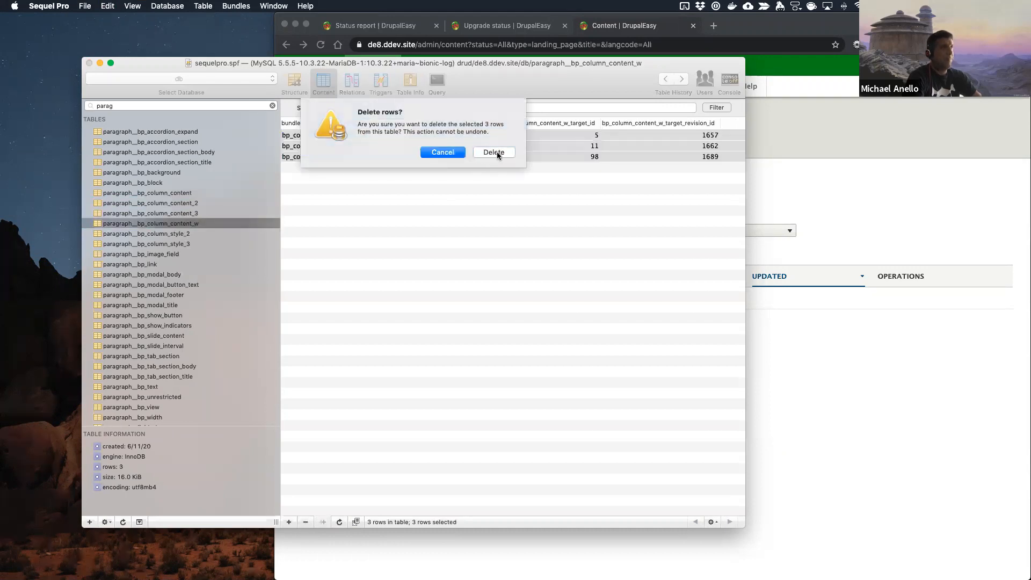
left_click(498, 153)
Step: Delete all rows from the paragraph__bp_column_style_2 table
left_click(176, 235)
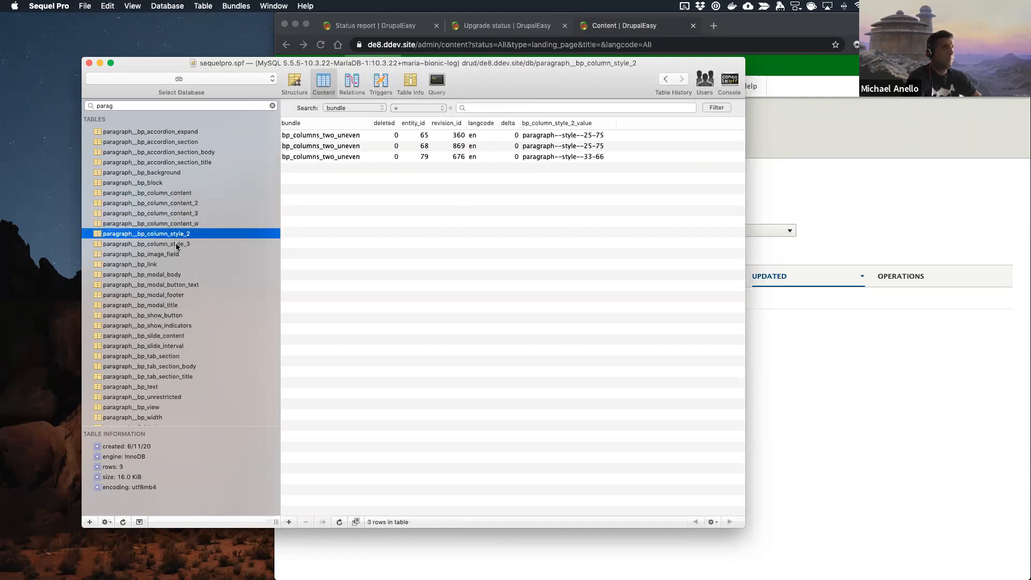
left_click(348, 157)
key("super+a")
key("BackSpace")
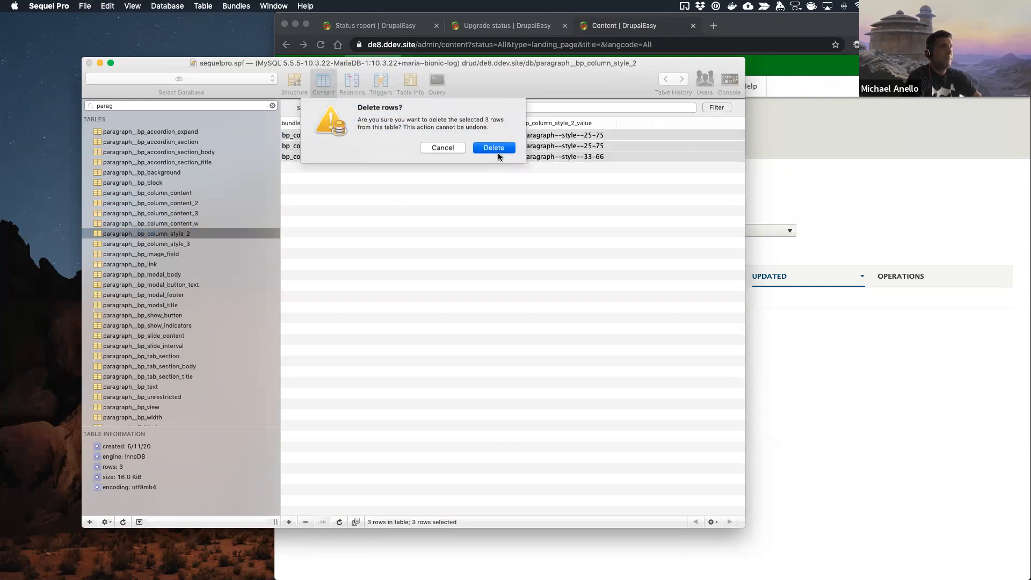
left_click(498, 153)
Step: Check paragraph__bp_column_style_3 for rows and delete all rows from the paragraph__bp_image_field table
left_click(167, 245)
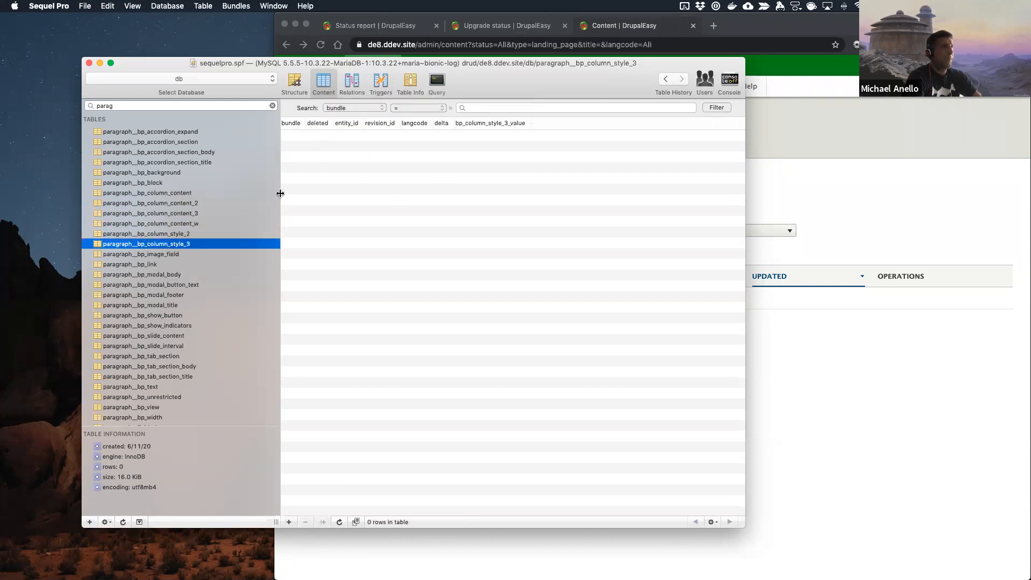
left_click(178, 255)
left_click(362, 135)
key("super+a")
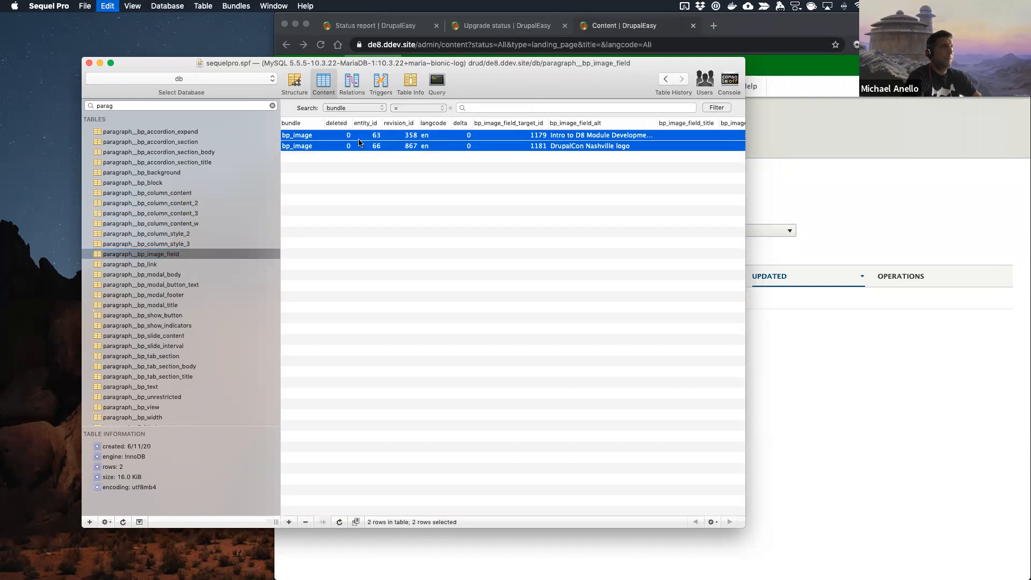
key("BackSpace")
left_click(480, 154)
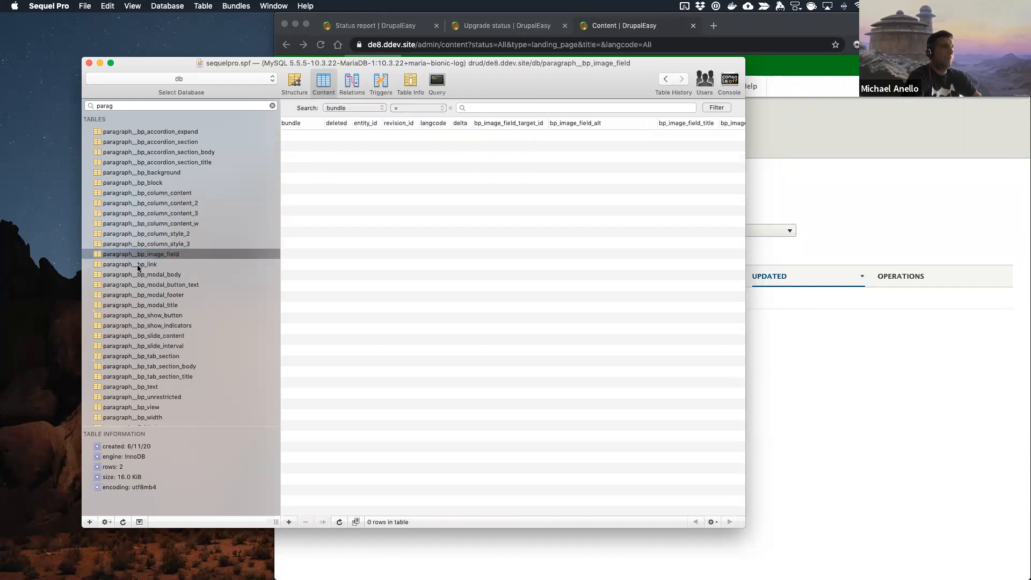
Step: Delete all rows from the paragraph__bp_link table
left_click(161, 264)
left_click(377, 147)
key("super+a")
key("BackSpace")
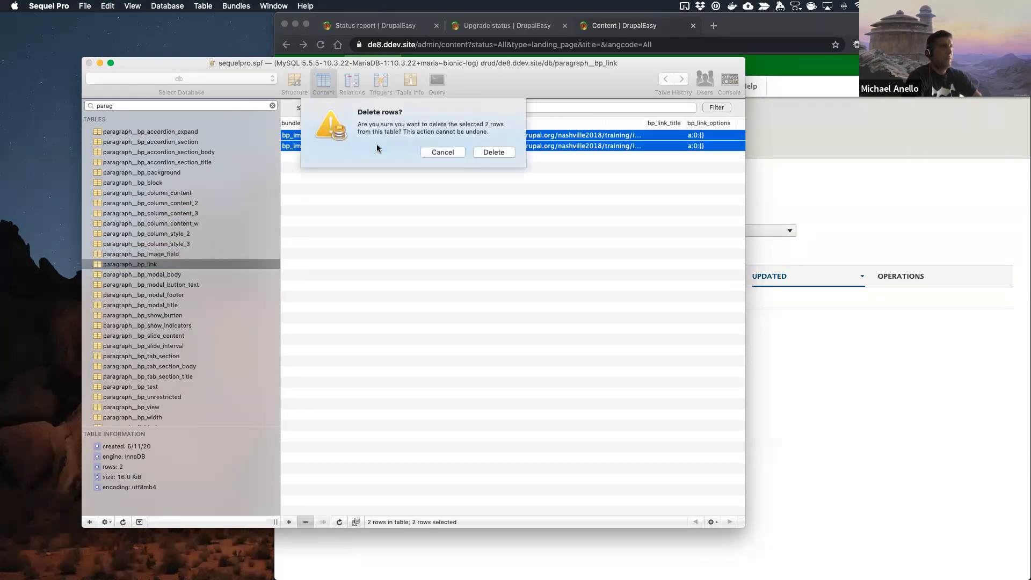
left_click(480, 153)
Step: Check the tables from paragraph__bp_modal_body through paragraph__bp_tab_section_title for leftover rows
left_click(208, 275)
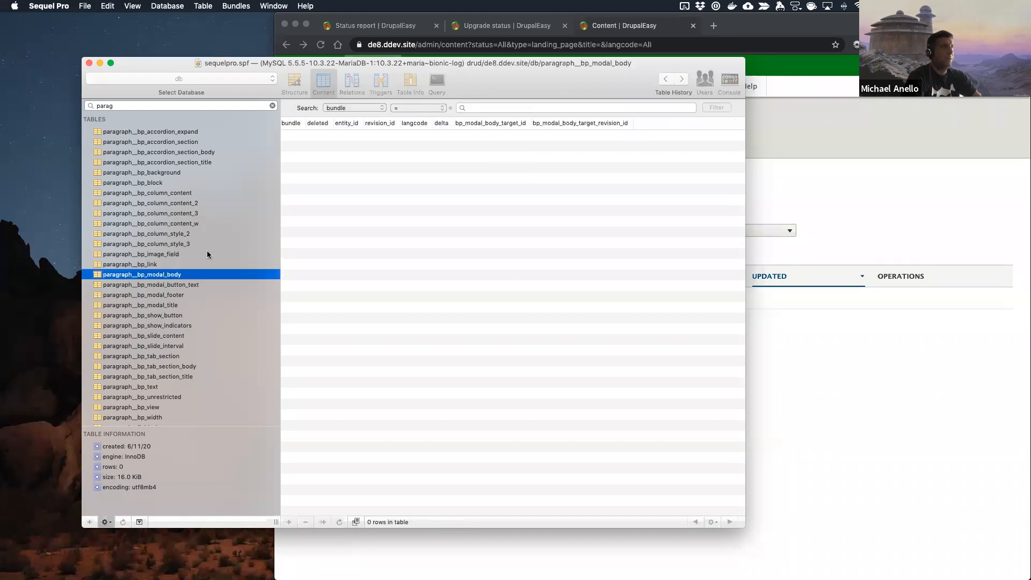
left_click(177, 286)
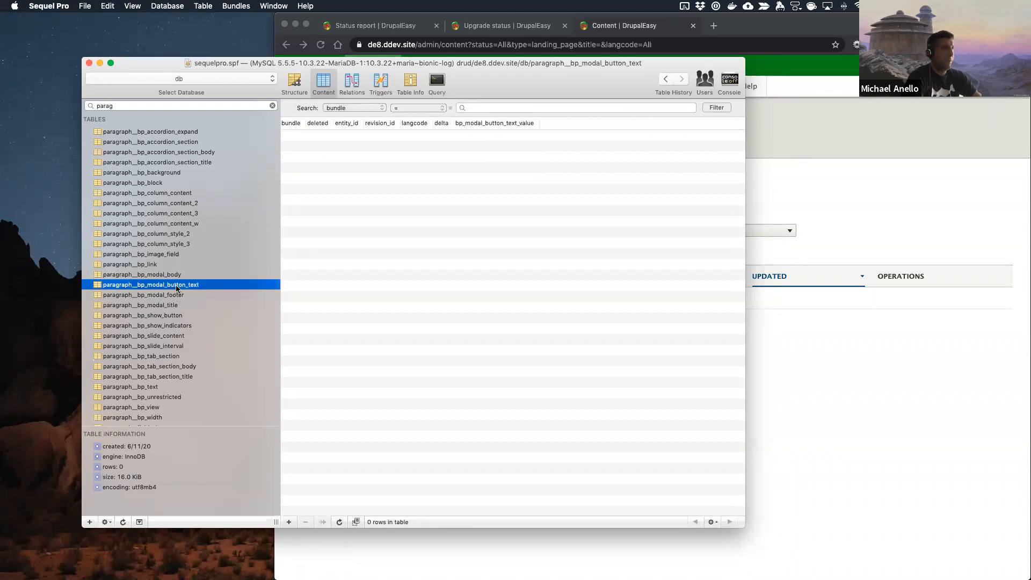
key("Down")
key("Down")
key("Down")
key("Down")
key("Down")
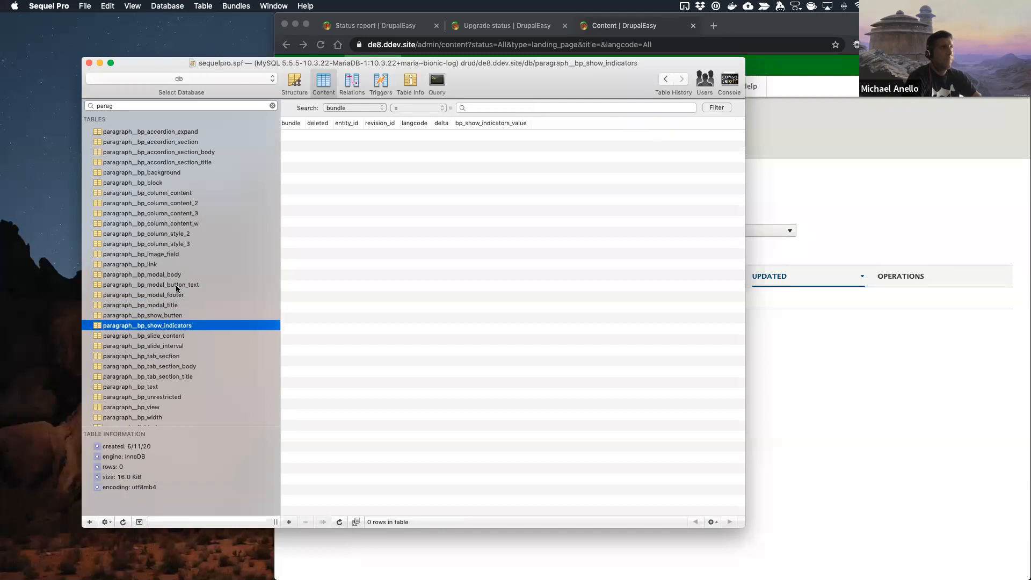
key("Down")
key("Down")
key("Down")
key("Down")
key("Down")
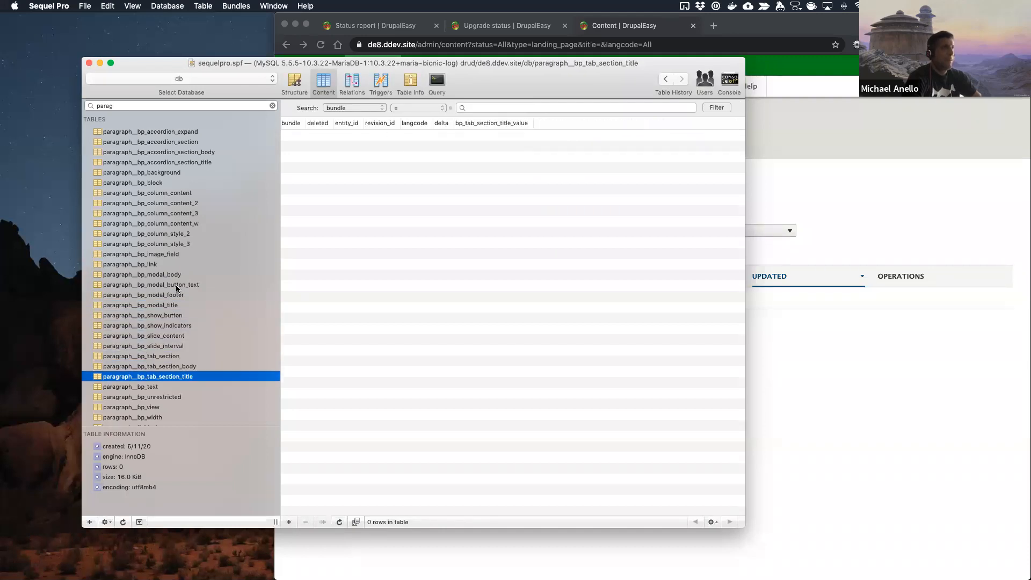
Step: Delete all rows from the paragraph__bp_text table
left_click(401, 234)
key("super+a")
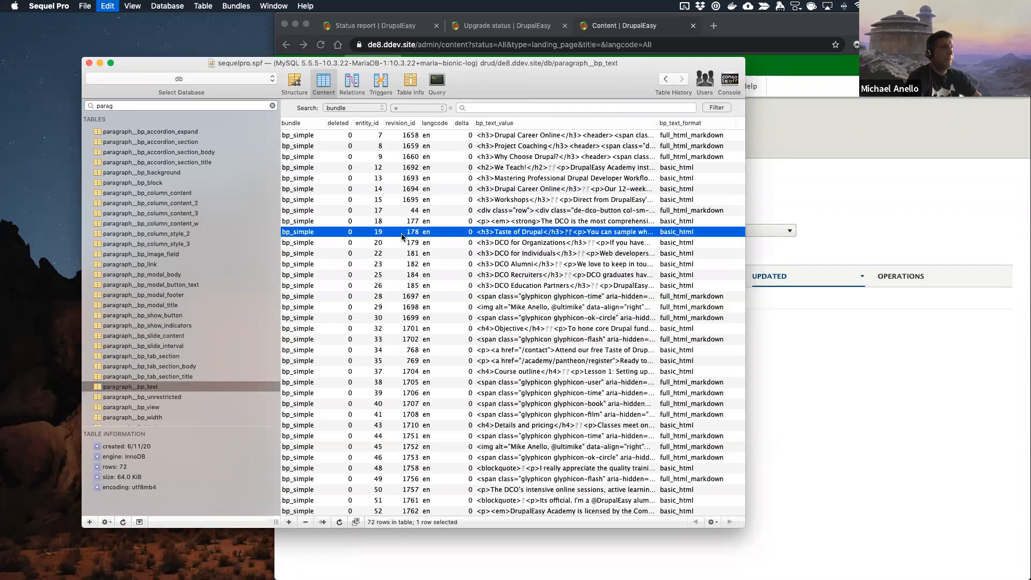
key("super+BackSpace")
left_click(497, 153)
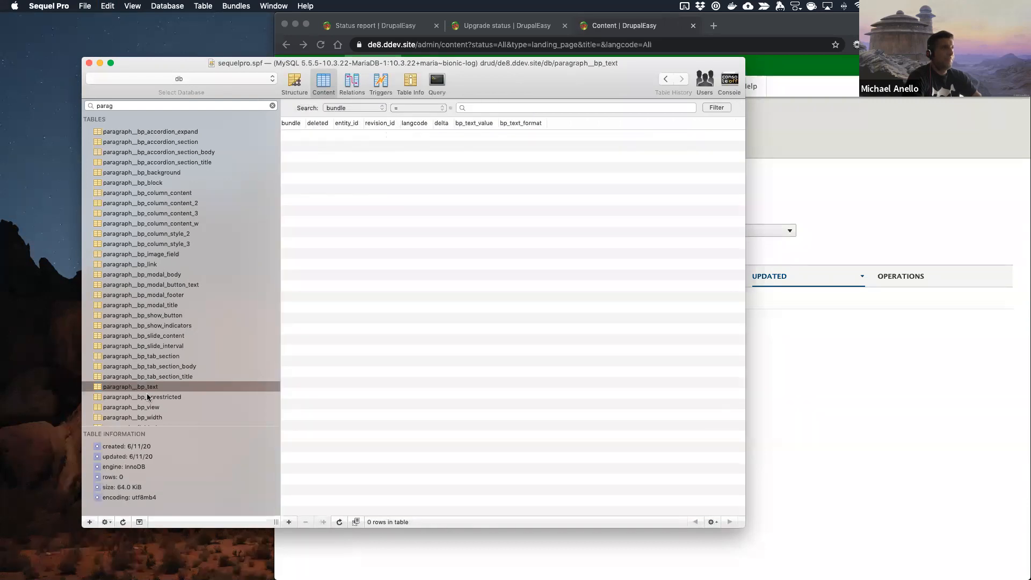
Step: Delete all rows from the paragraph__bp_view table
key("Down")
key("Down")
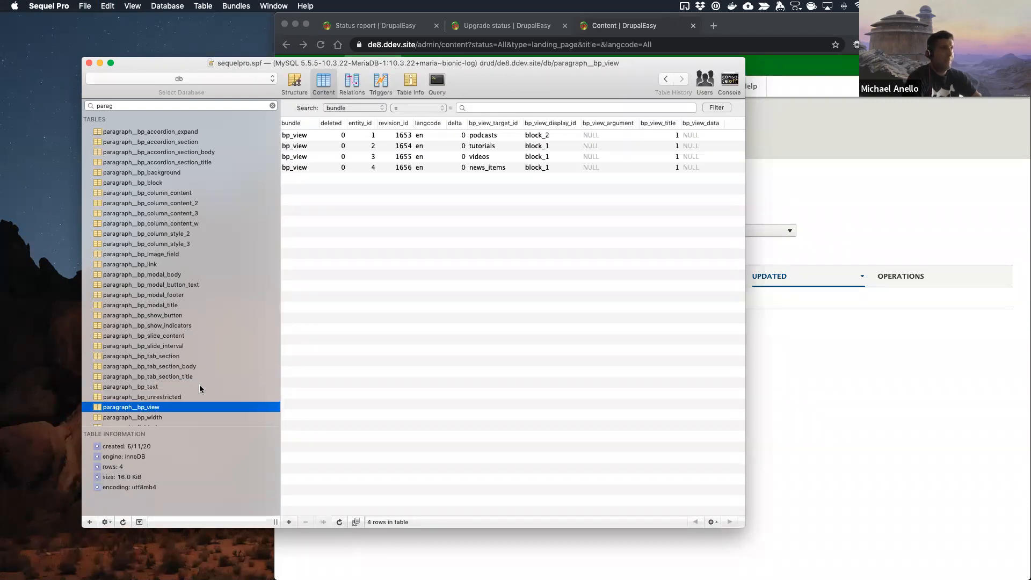
left_click(443, 157)
key("super+a")
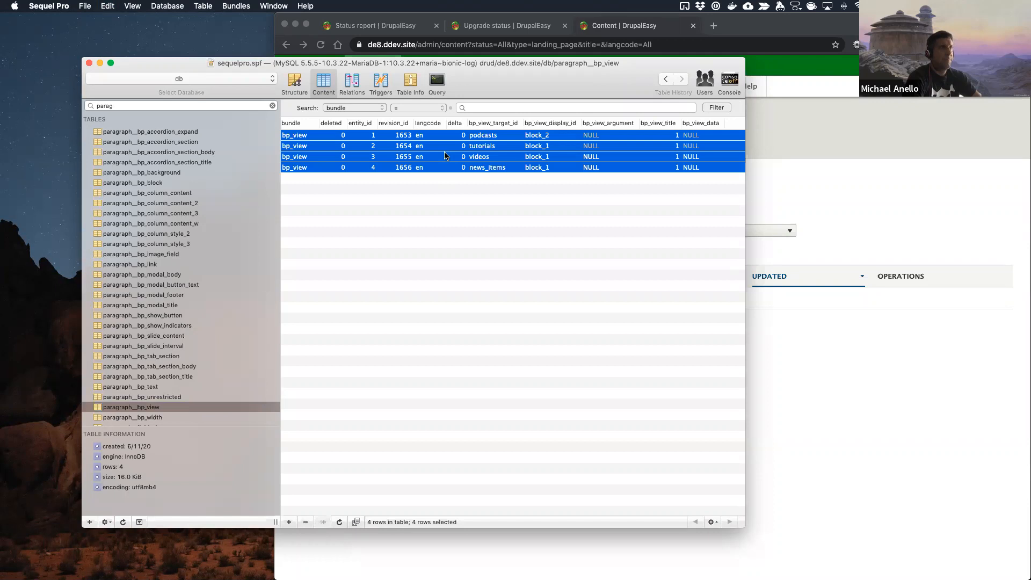
key("super+BackSpace")
left_click(486, 152)
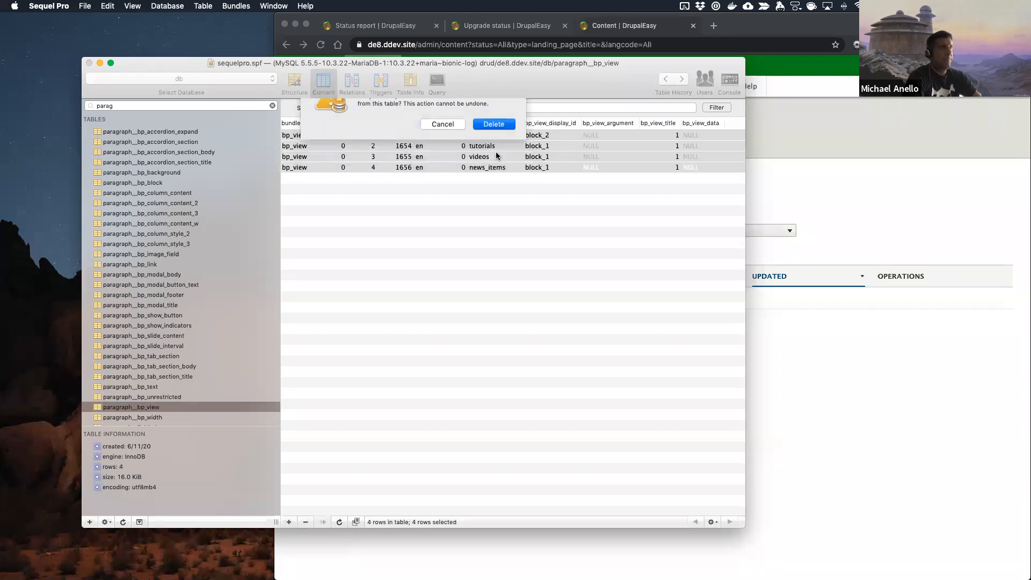
Step: Check paragraph__bp_width for rows and delete all rows from the paragraph__field_class table
left_click(148, 418)
key("Down")
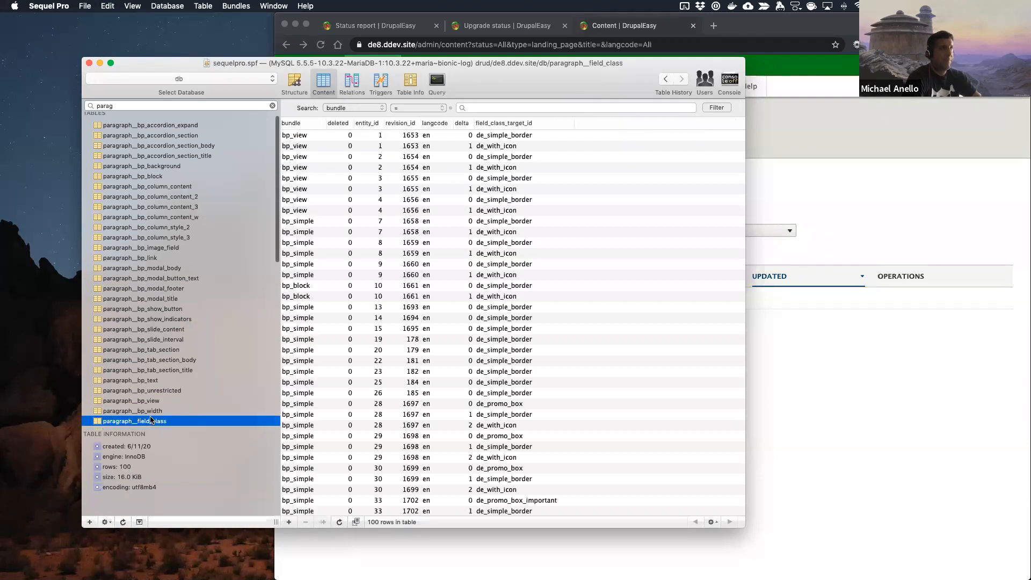
left_click(513, 235)
key("super+a")
key("Delete")
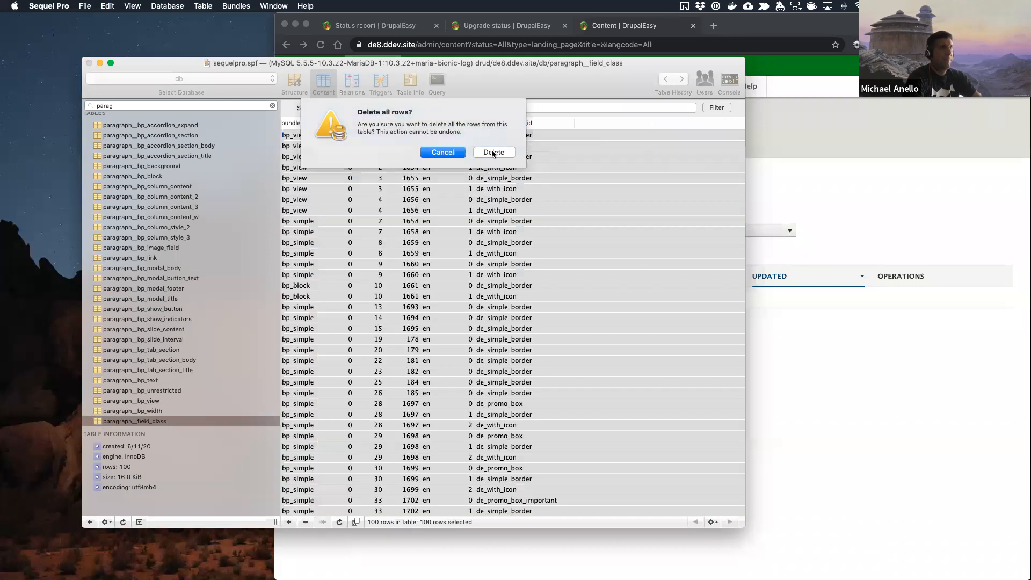
left_click(493, 153)
Step: Check the revision tables from paragraph_revision__bp_accordion_expand through paragraph_revision__bp_background for leftover rows
scroll(161, 312, "down", 5)
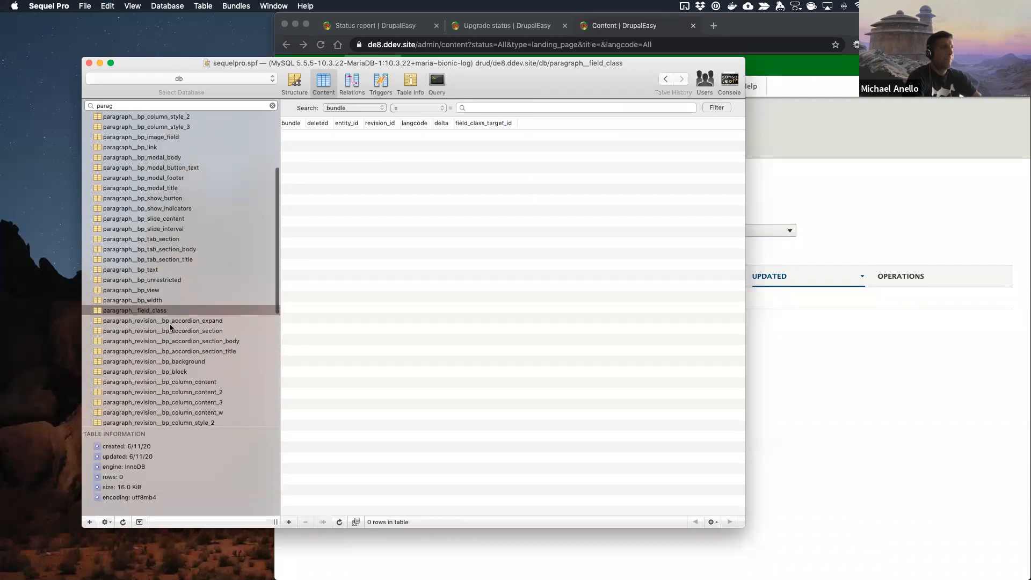
left_click(169, 322)
key("Down")
key("Down")
key("Down")
key("Down")
key("Down")
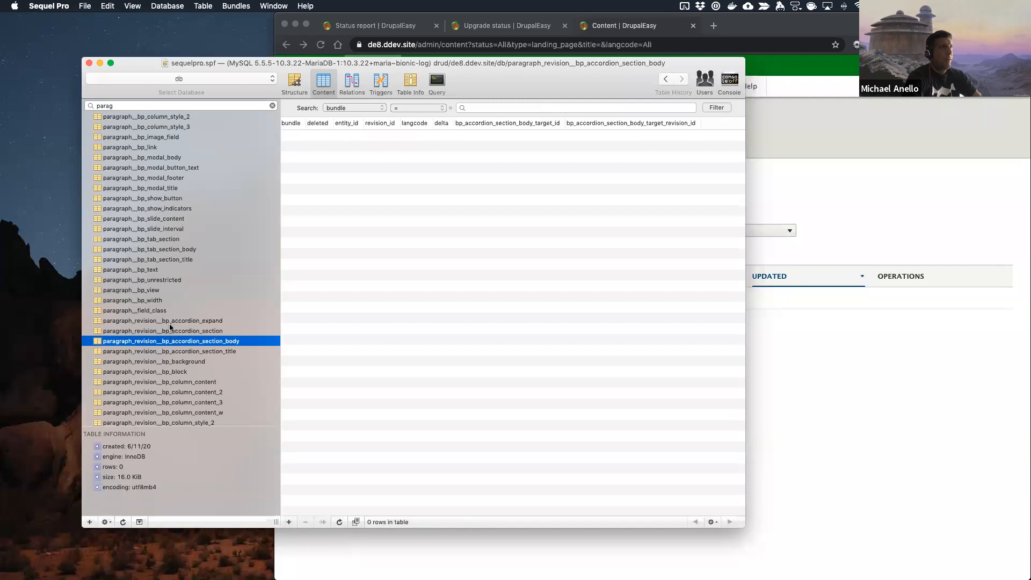
key("Down")
Step: Delete all rows from the paragraph_revision__bp_block table
key("Up")
key("Up")
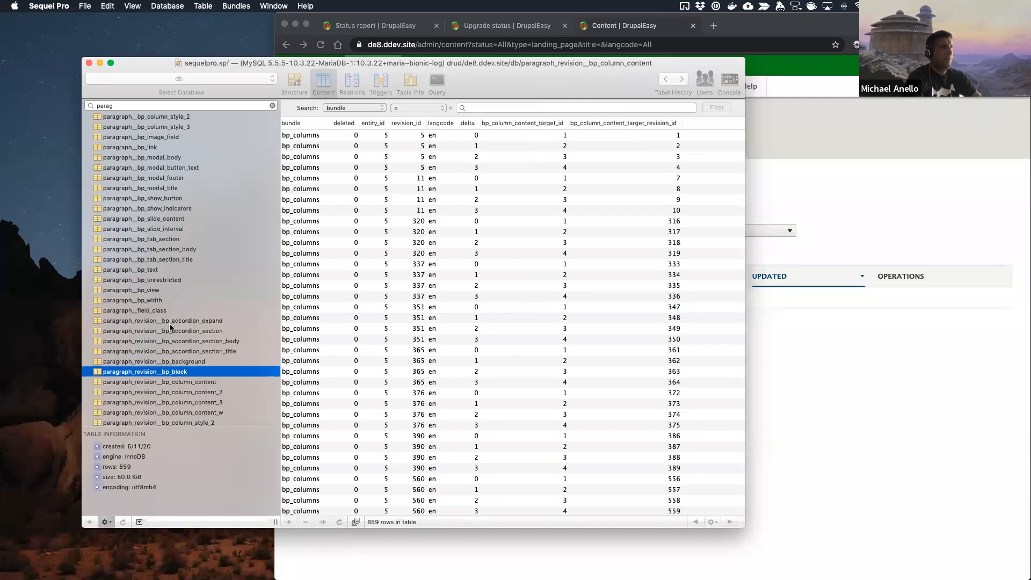
key("Down")
left_click(309, 254)
key("super+a")
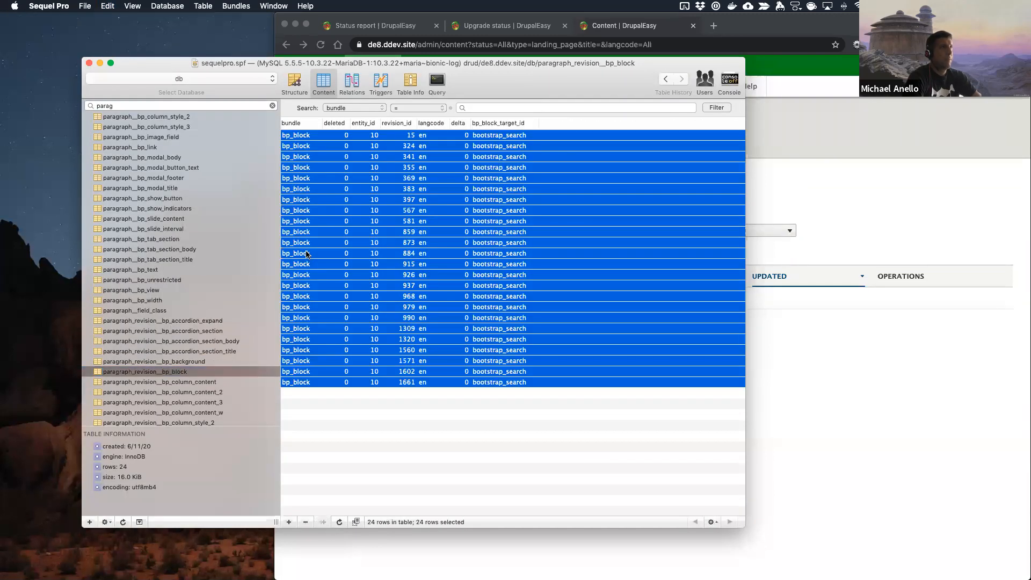
key("BackSpace")
left_click(493, 152)
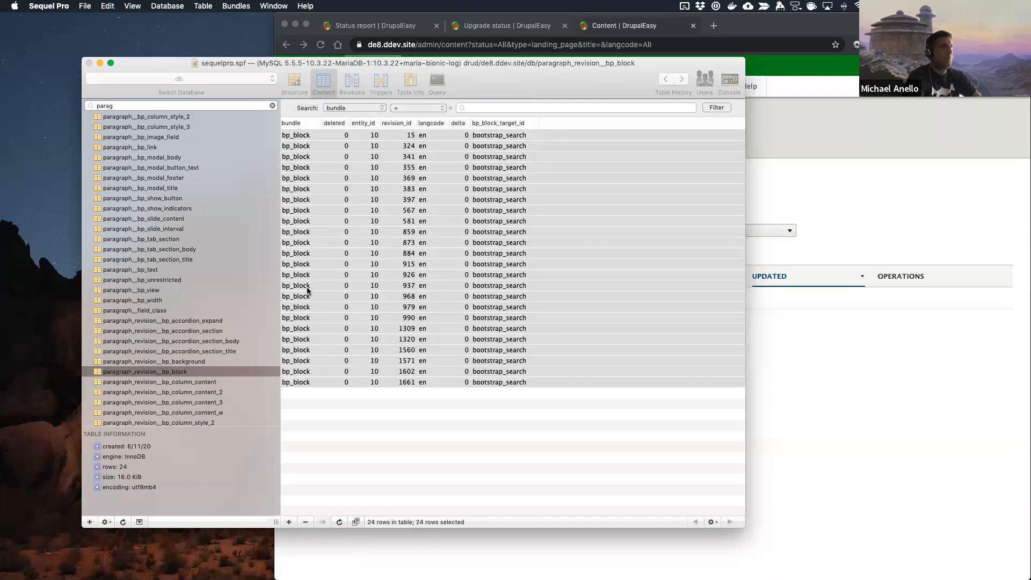
Step: Delete all rows from the paragraph_revision__bp_column_content table
key("Down")
left_click(429, 233)
key("super+a")
key("BackSpace")
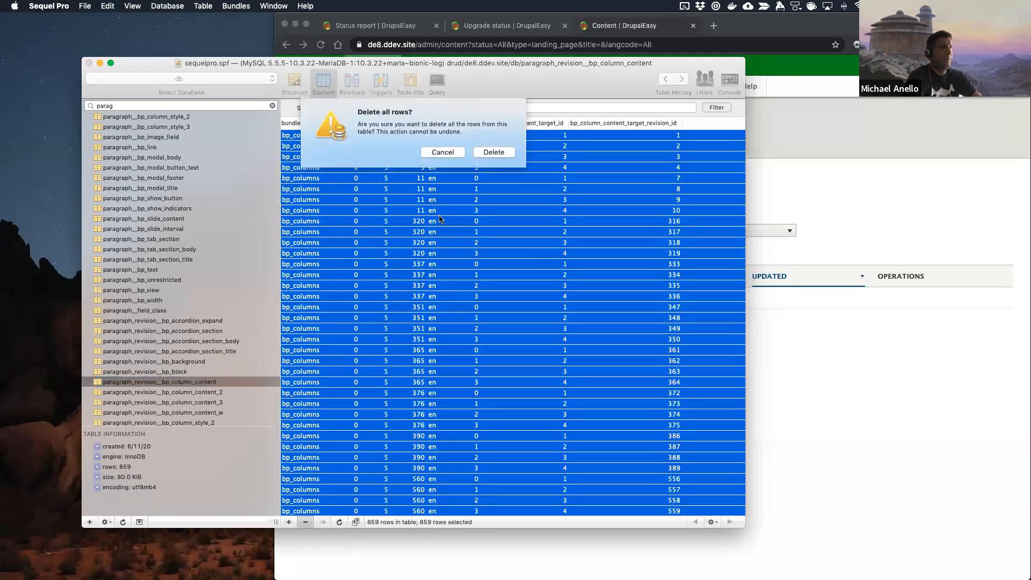
left_click(494, 153)
Step: Delete all rows from the paragraph_revision__bp_column_content_2 table
left_click(209, 392)
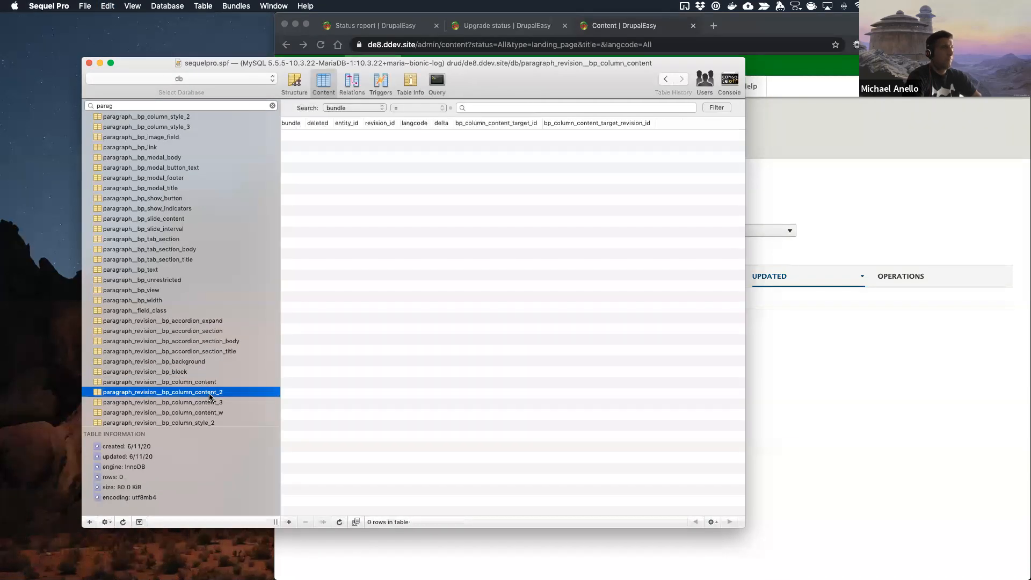
left_click(523, 202)
key("super+a")
key("BackSpace")
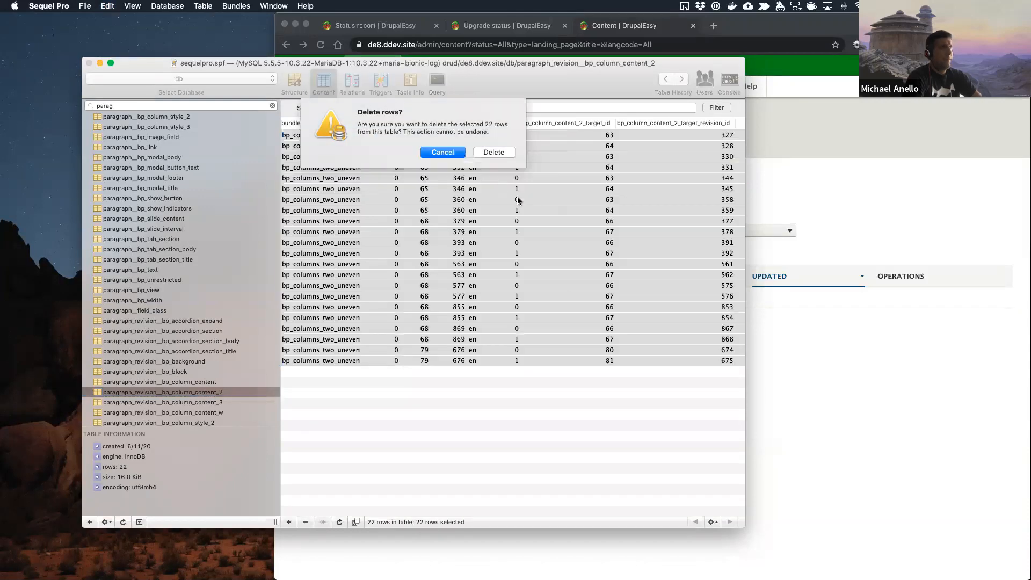
left_click(491, 152)
Step: Check paragraph_revision__bp_column_content_3 for rows and delete all rows from the paragraph_revision__bp_column_content_w table
left_click(185, 402)
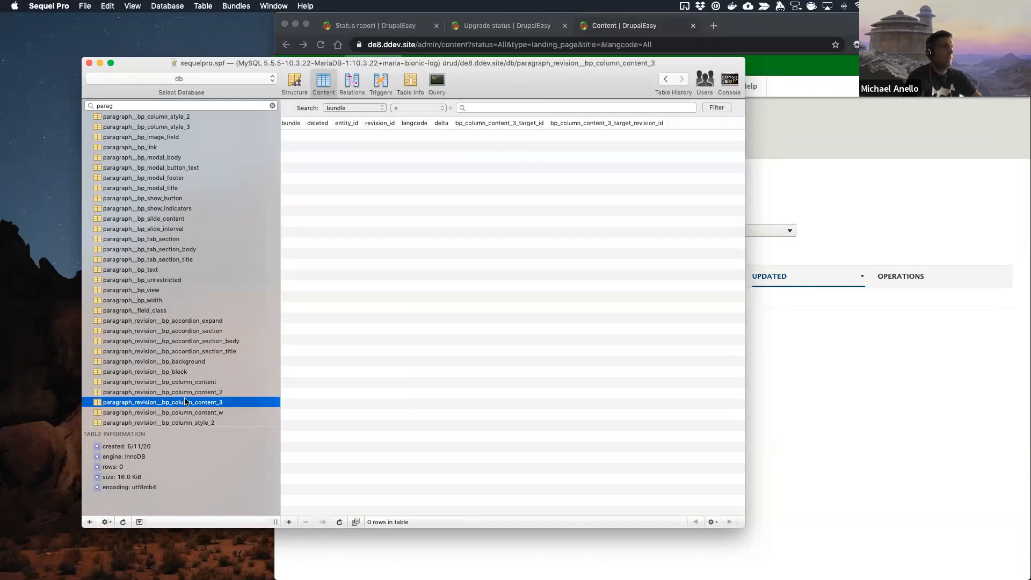
key("Down")
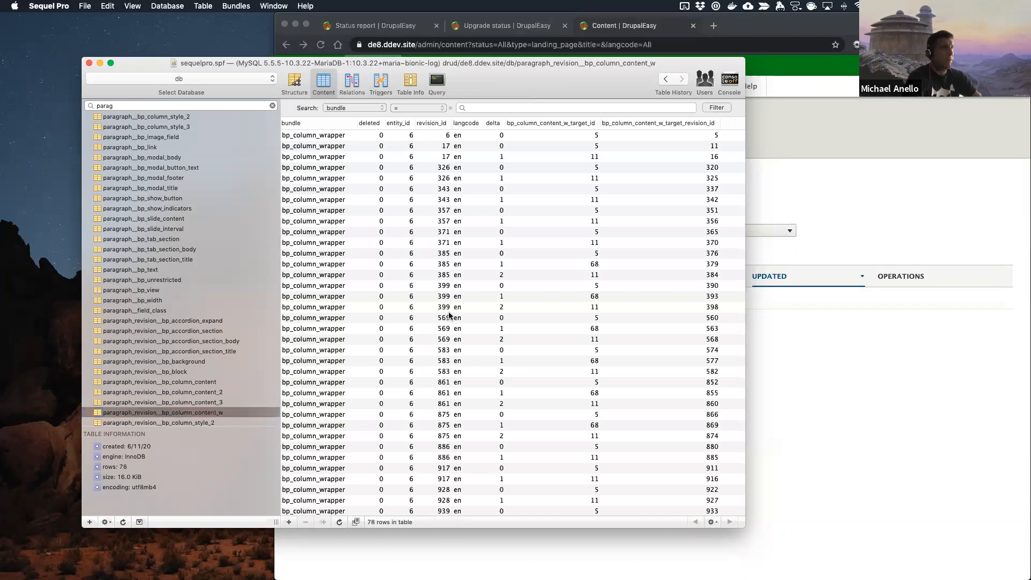
left_click(450, 318)
key("super+a")
key("BackSpace")
left_click(493, 152)
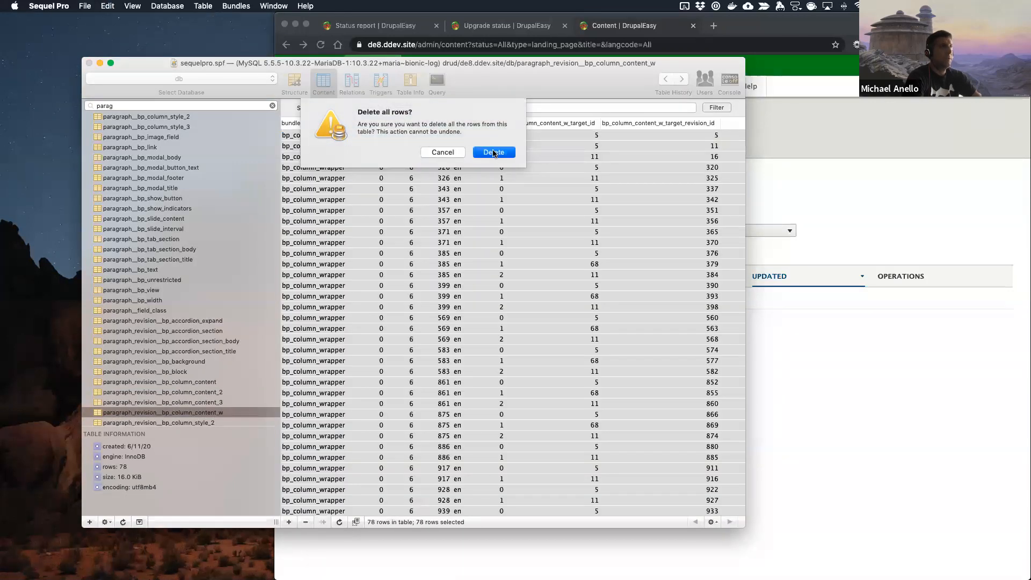
Step: Delete all rows from the paragraph_revision__bp_column_style_2 table
left_click(195, 422)
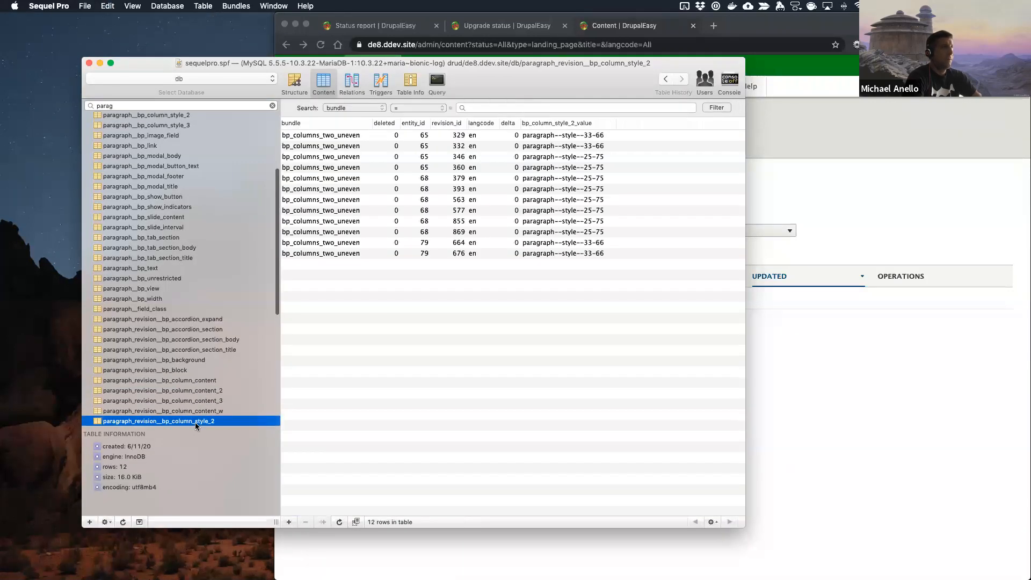
left_click(447, 134)
key("super+a")
key("BackSpace")
left_click(492, 145)
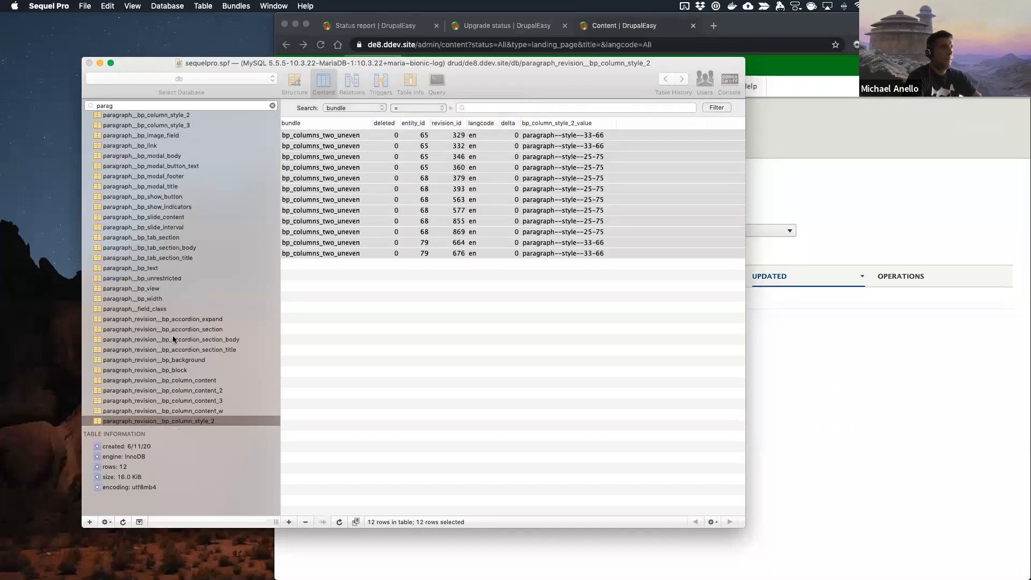
Step: Check paragraph_revision__bp_column_style_3 for rows and delete all rows from the paragraph_revision__bp_image_field table
scroll(169, 325, "down", 5)
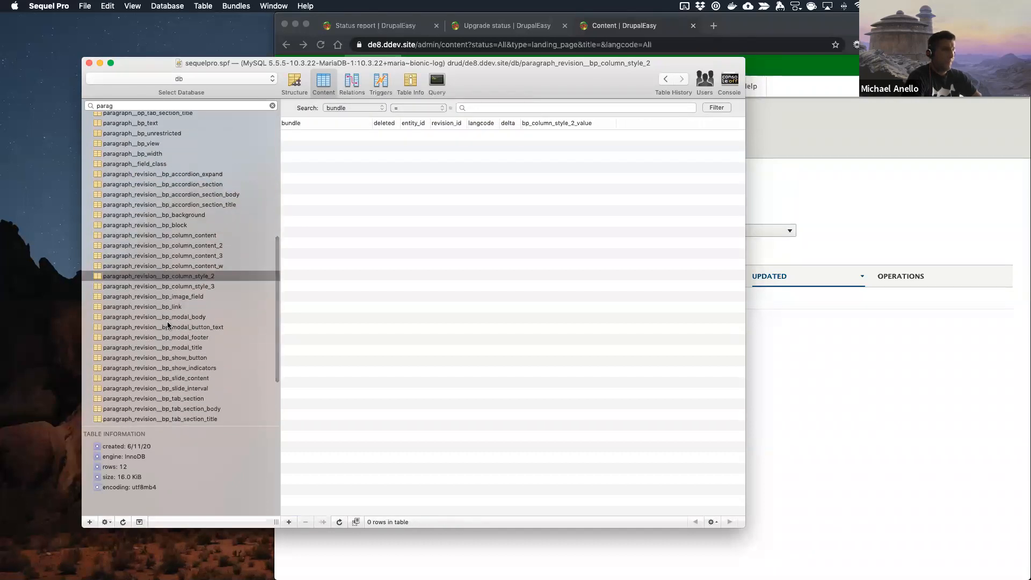
left_click(179, 287)
key("Down")
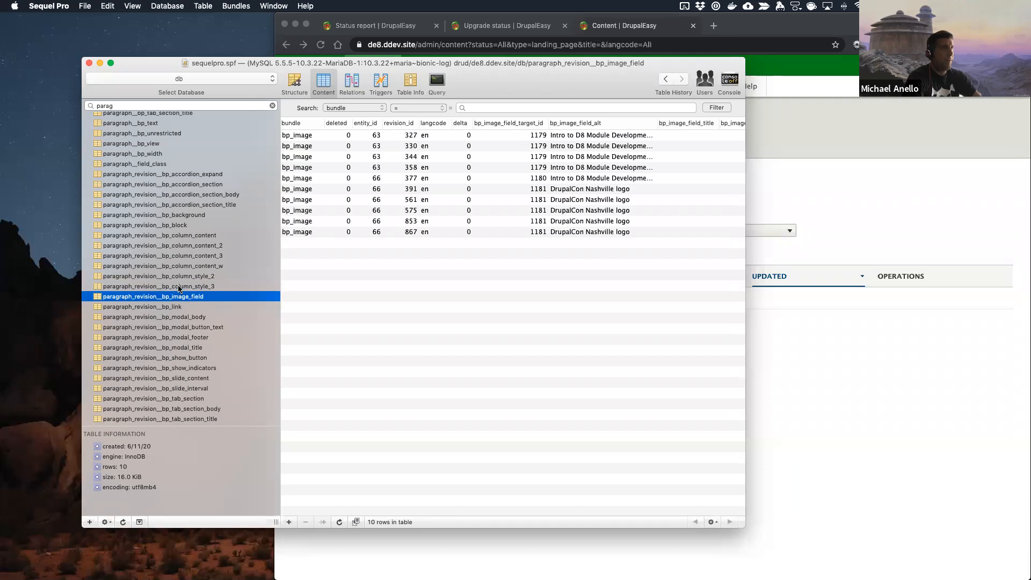
left_click(382, 171)
key("super+a")
key("BackSpace")
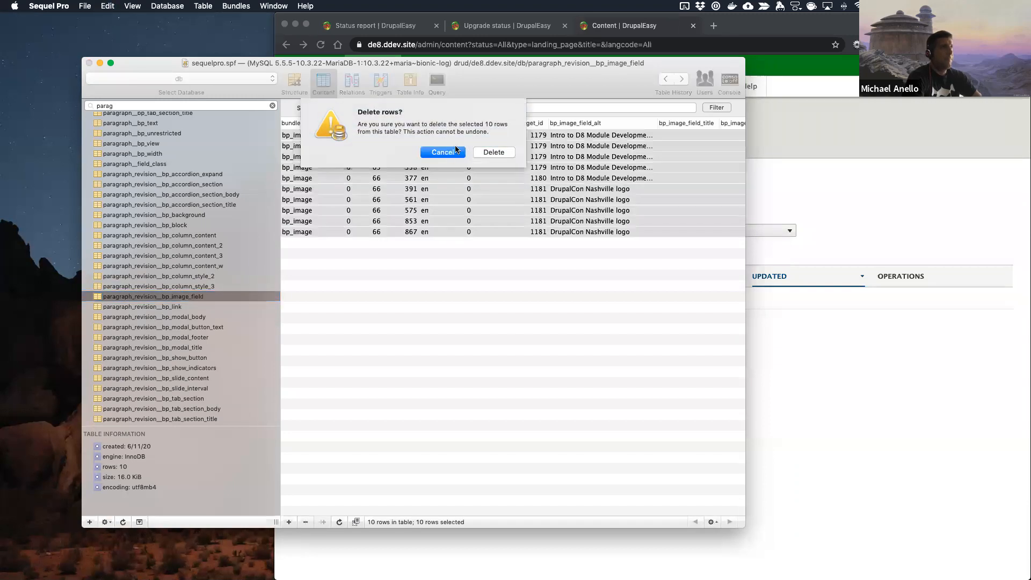
left_click(494, 153)
Step: Delete all rows from the paragraph_revision__bp_link table
key("Down")
left_click(427, 168)
key("super+a")
key("BackSpace")
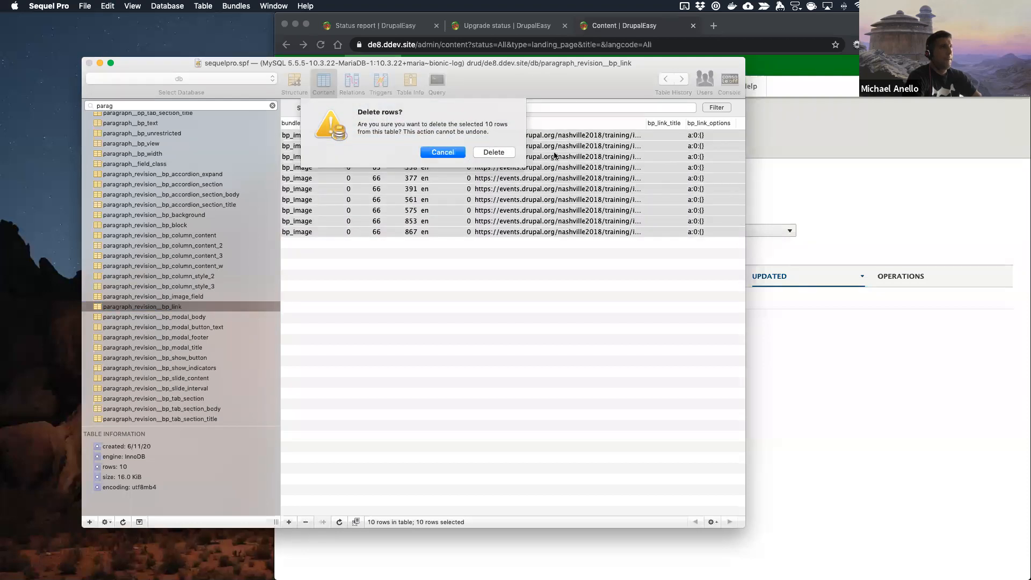
left_click(493, 153)
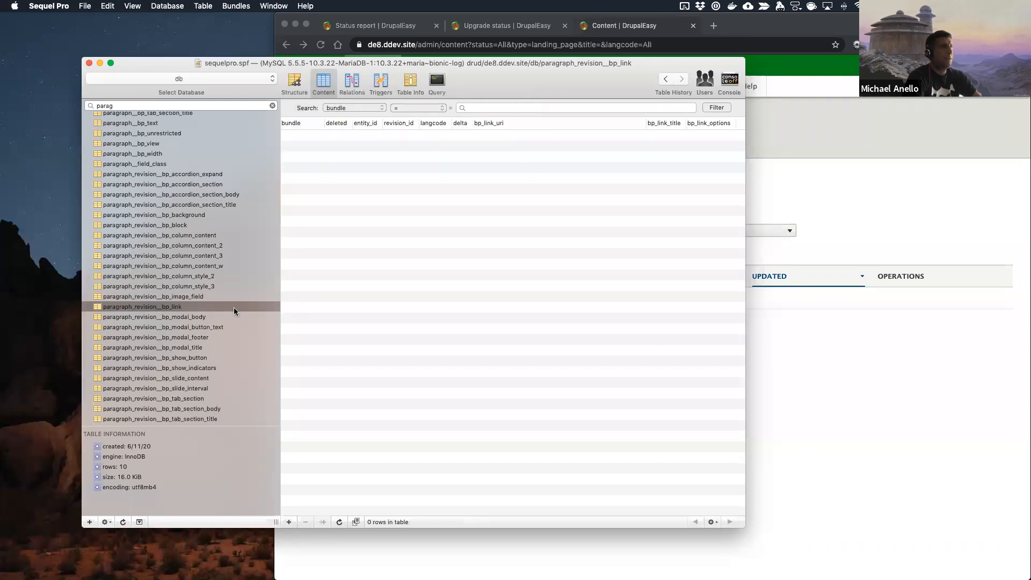
Step: Check the revision tables from paragraph_revision__bp_modal_body through paragraph_revision__bp_tab_section_title for leftover rows
left_click(188, 319)
key("Down")
key("Down")
key("Down")
key("Down")
key("Down")
key("Down")
key("Down")
key("Down")
key("Down")
key("Down")
key("Down")
key("Down")
Step: Delete the first 1,000 rows from the paragraph_revision__bp_text table
left_click(493, 242)
key("super+a")
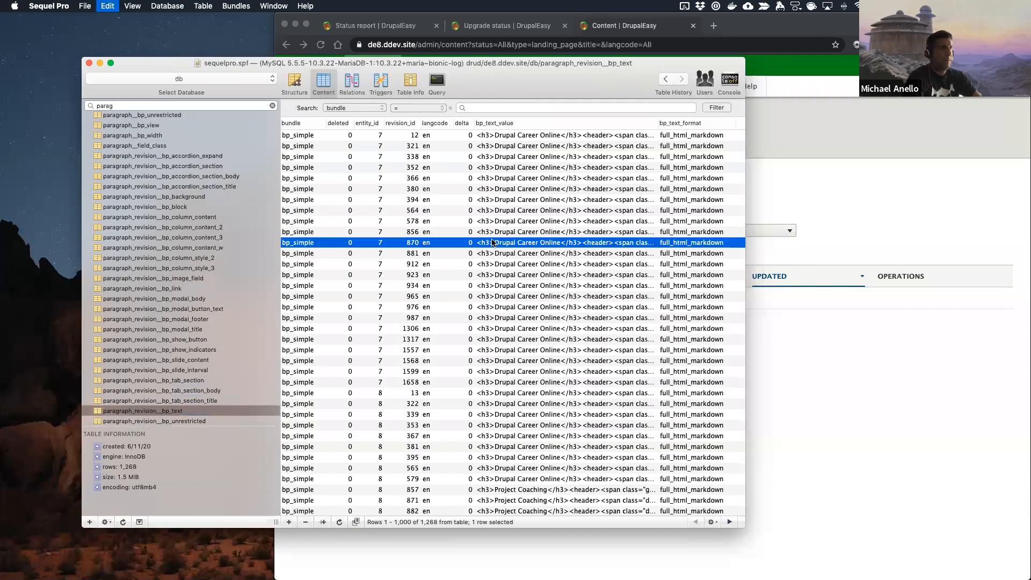
key("BackSpace")
left_click(493, 153)
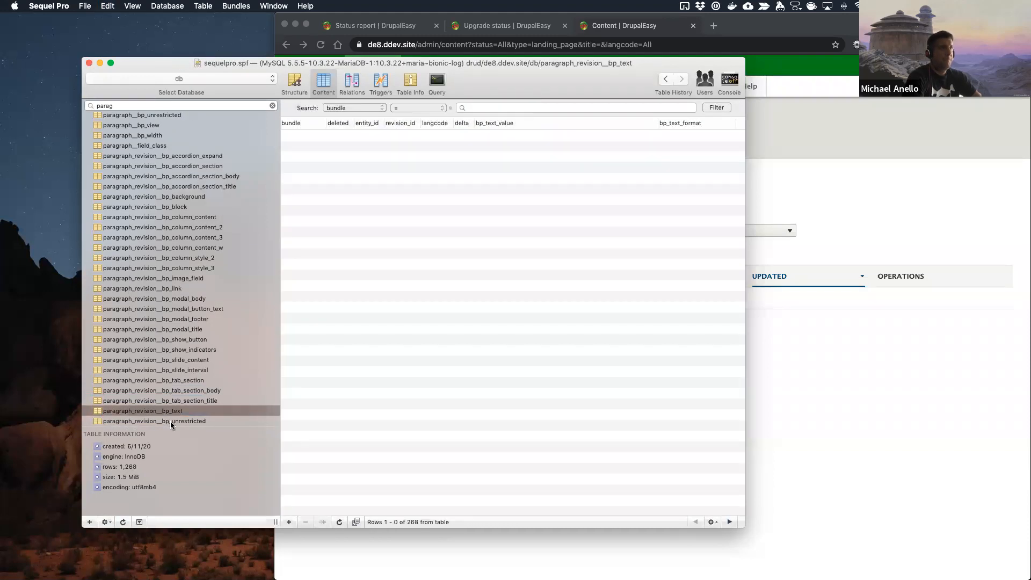
Step: Check paragraph_revision__bp_unrestricted for rows and delete all rows from the paragraph_revision__bp_view table
left_click(170, 421)
key("Down")
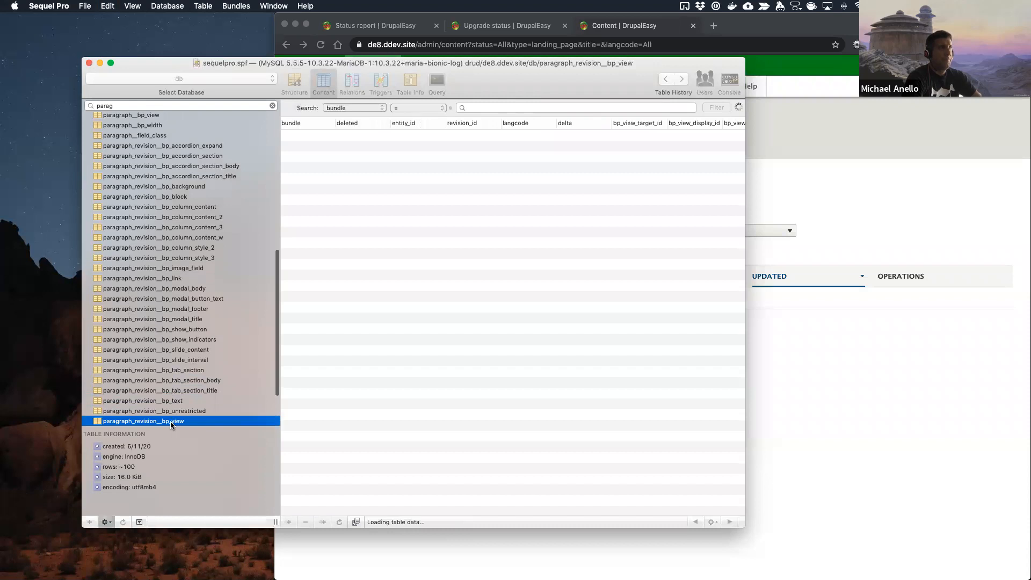
left_click(488, 279)
key("super+a")
key("BackSpace")
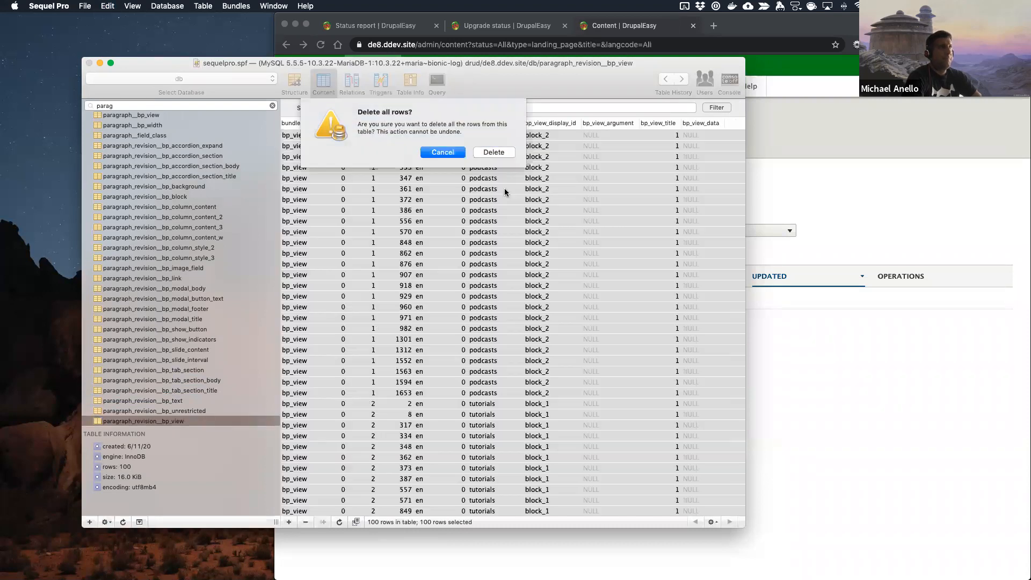
left_click(490, 154)
Step: Check paragraph_revision__bp_width for rows and delete the first 1,000 rows from the paragraph_revision__field_class table
scroll(182, 352, "down", 2)
left_click(173, 408)
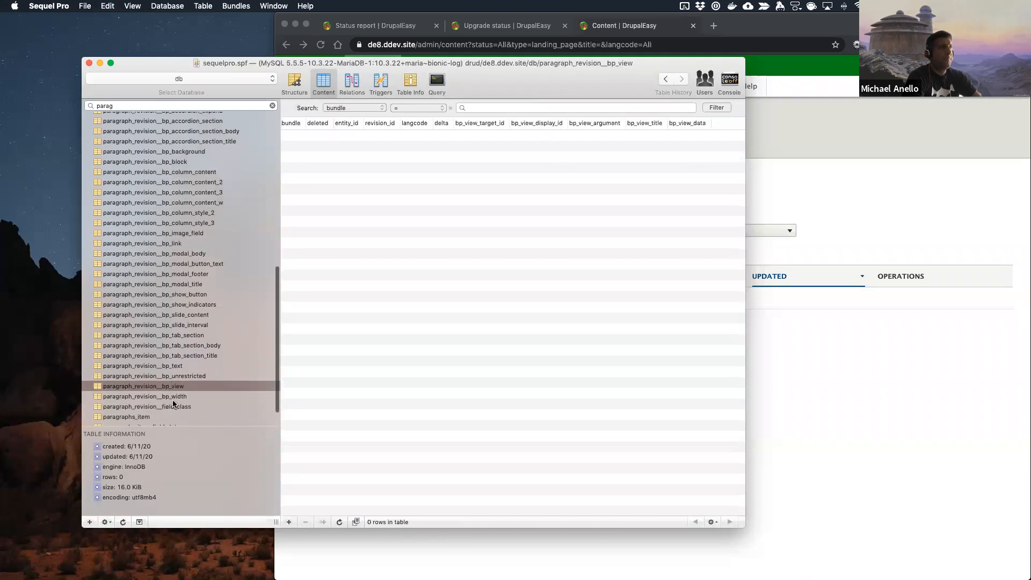
left_click(172, 397)
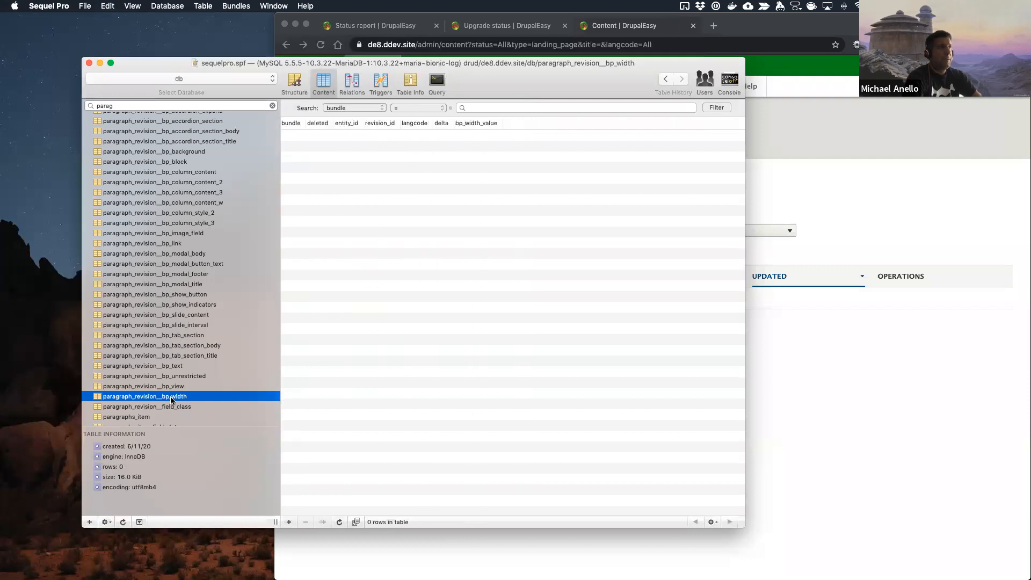
left_click(173, 407)
left_click(378, 243)
key("super+a")
key("BackSpace")
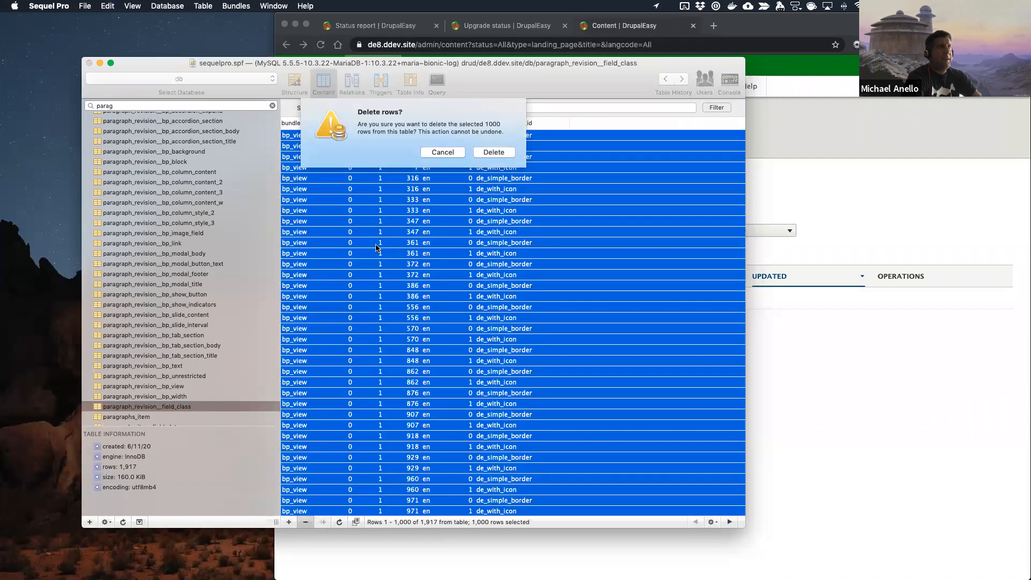
key("Return")
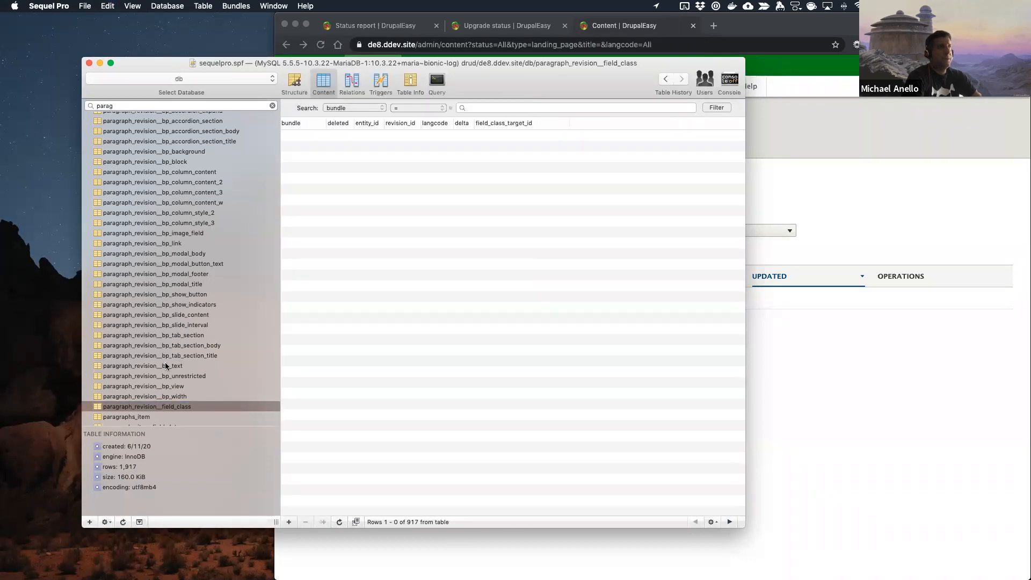
Step: Delete all rows from the paragraphs_item table
scroll(166, 367, "down", 3)
left_click(168, 390)
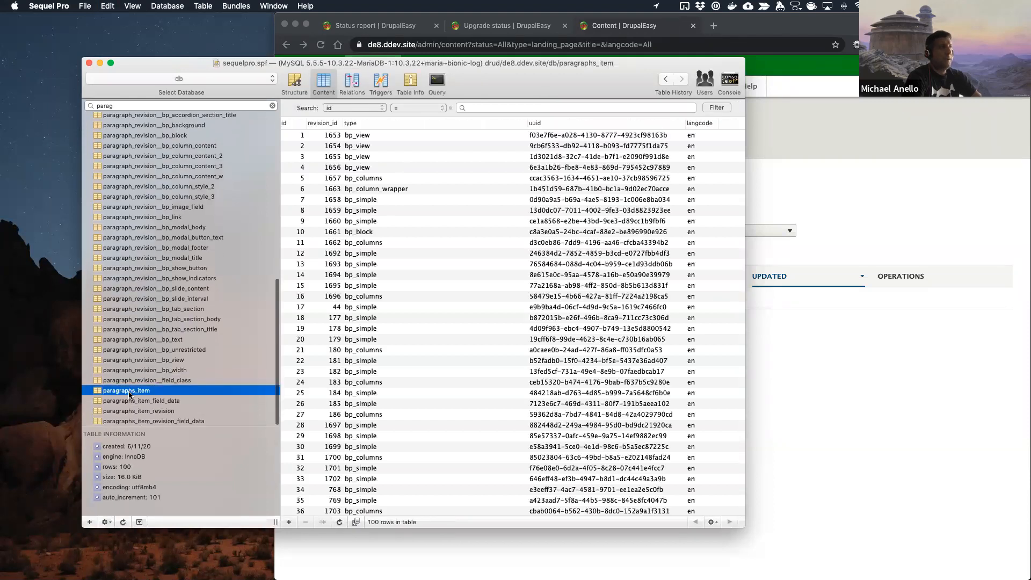
left_click(392, 288)
key("super+a")
key("BackSpace")
left_click(492, 164)
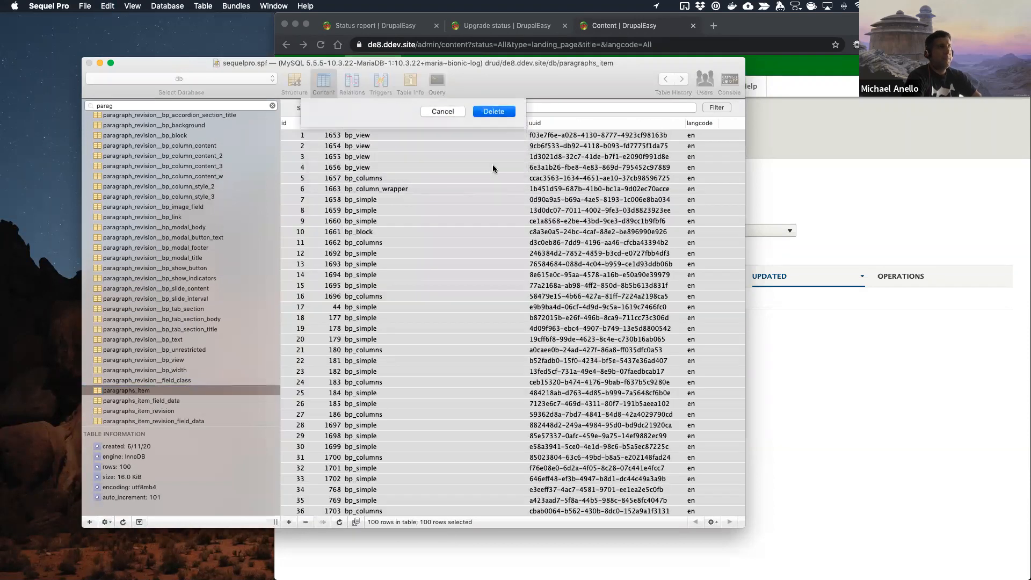
Step: Delete all rows from the paragraphs_item_field_data table
left_click(150, 401)
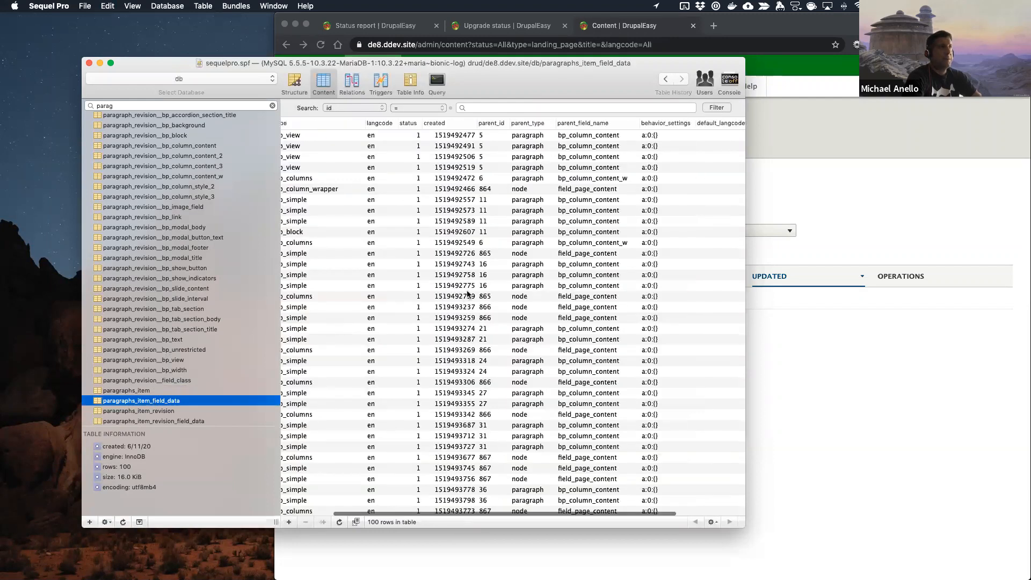
left_click(467, 296)
key("super+a")
key("BackSpace")
left_click(495, 152)
Step: Delete the first 1,000 rows from the paragraphs_item_revision table
left_click(156, 411)
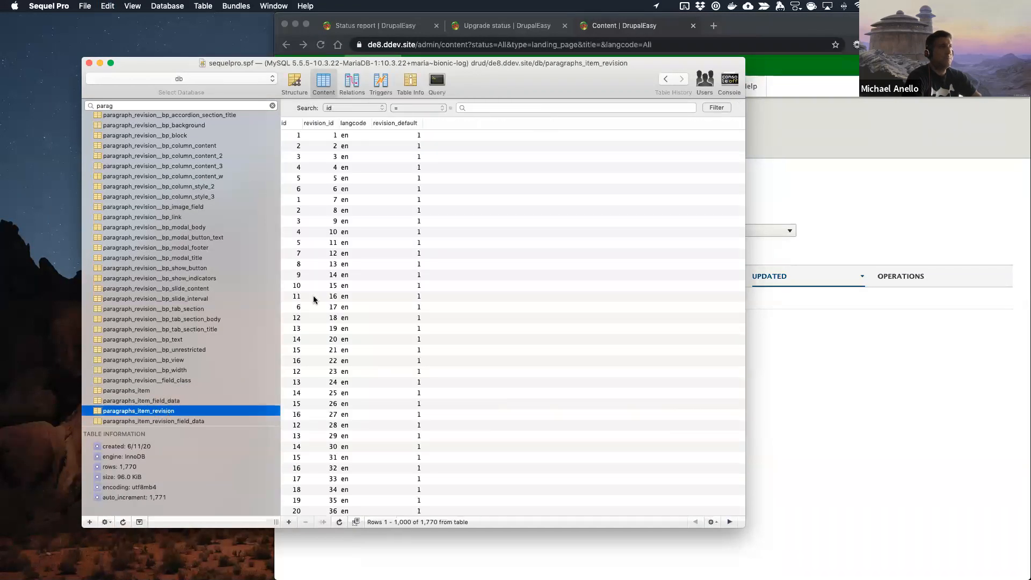
left_click(314, 287)
key("super+a")
key("BackSpace")
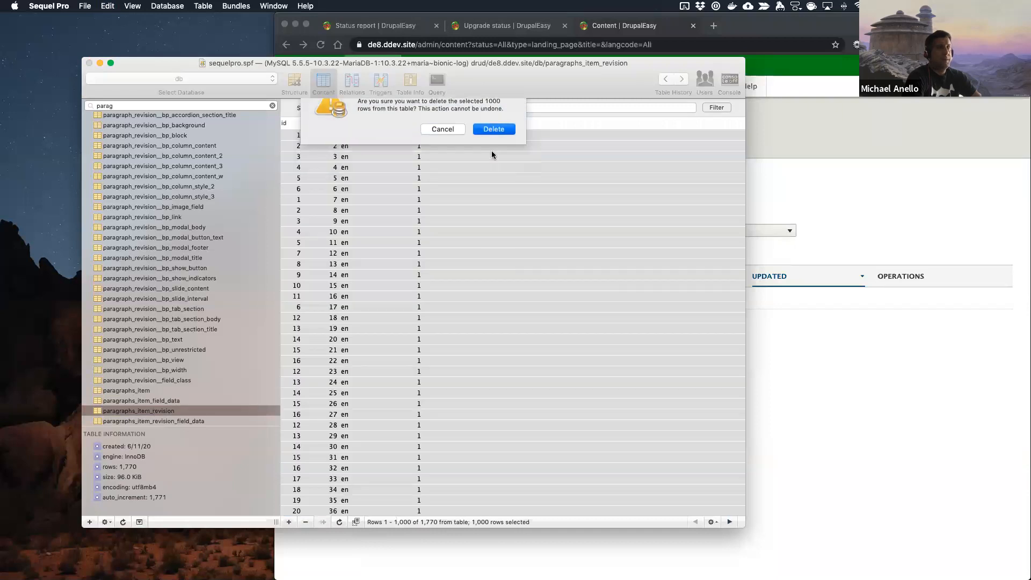
key("Return")
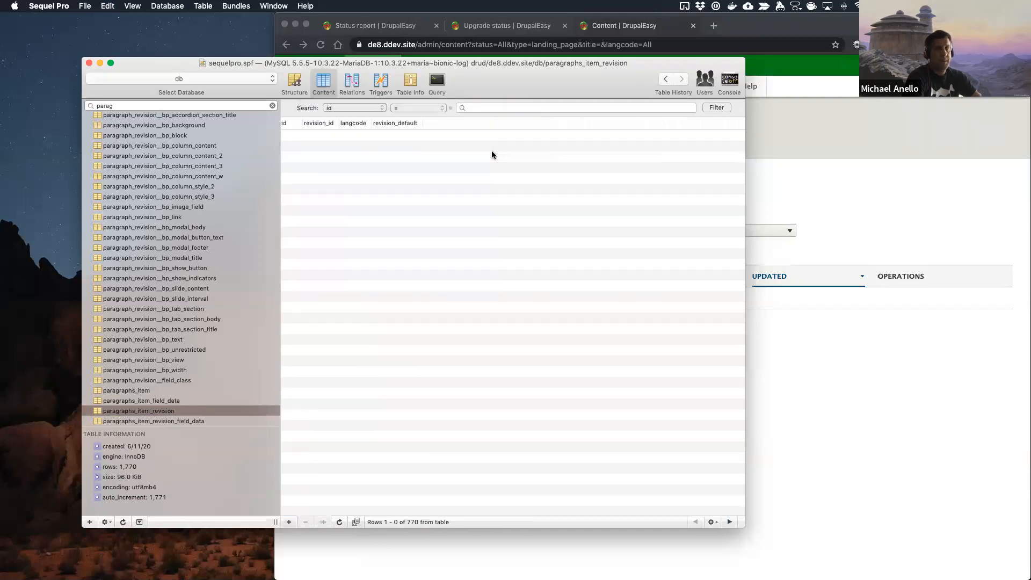
Step: Delete the first 1,000 rows from the paragraphs_item_revision_field_data table and look over the remaining paragraph tables
left_click(170, 422)
left_click(363, 308)
key("super+a")
key("BackSpace")
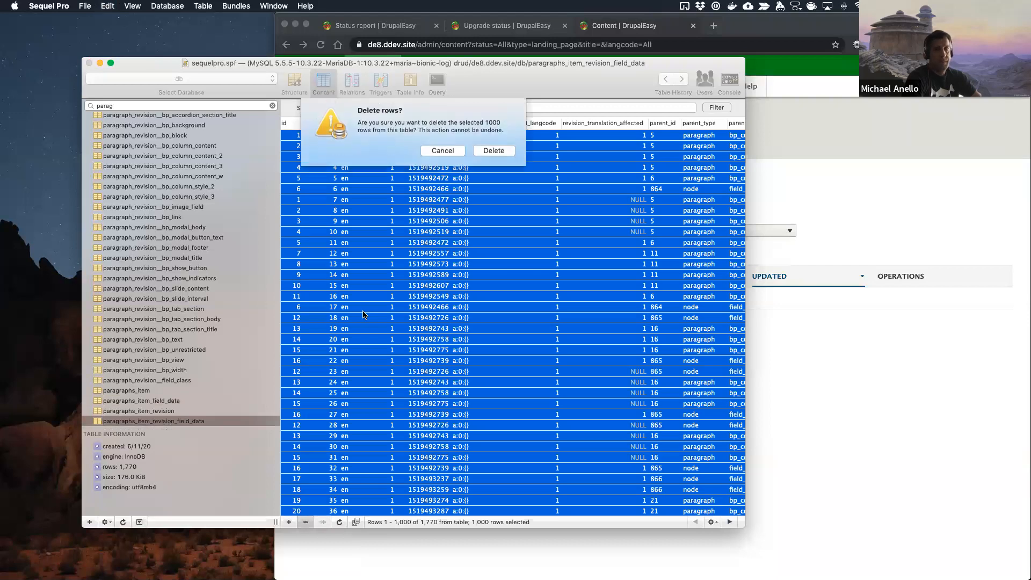
left_click(494, 150)
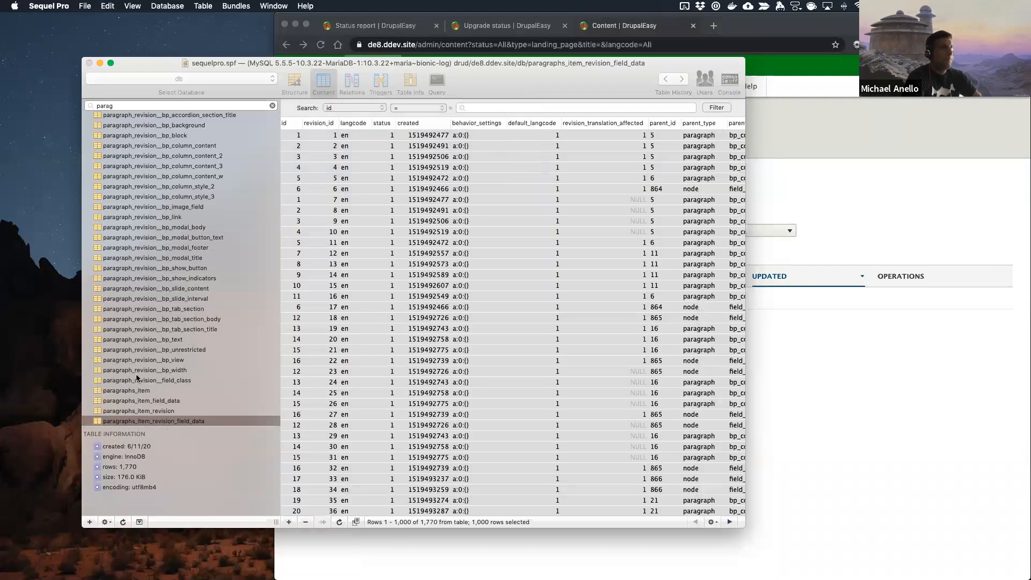
scroll(163, 332, "up", 5)
scroll(111, 247, "up", 6)
scroll(160, 217, "down", 1)
Step: Switch to Chrome and reload the site's landing page content listing
left_click(830, 131)
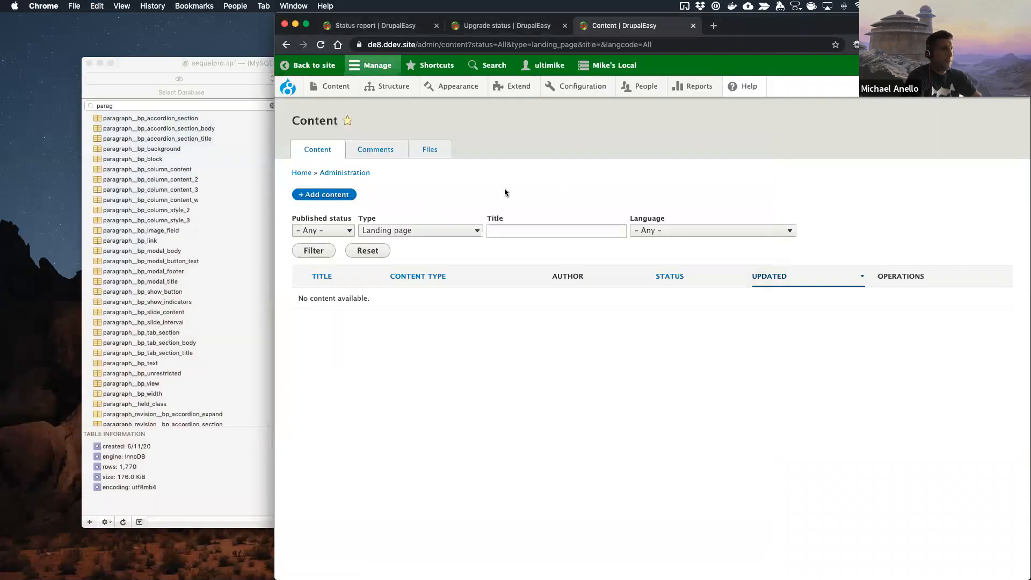
key("super+r")
left_click(286, 88)
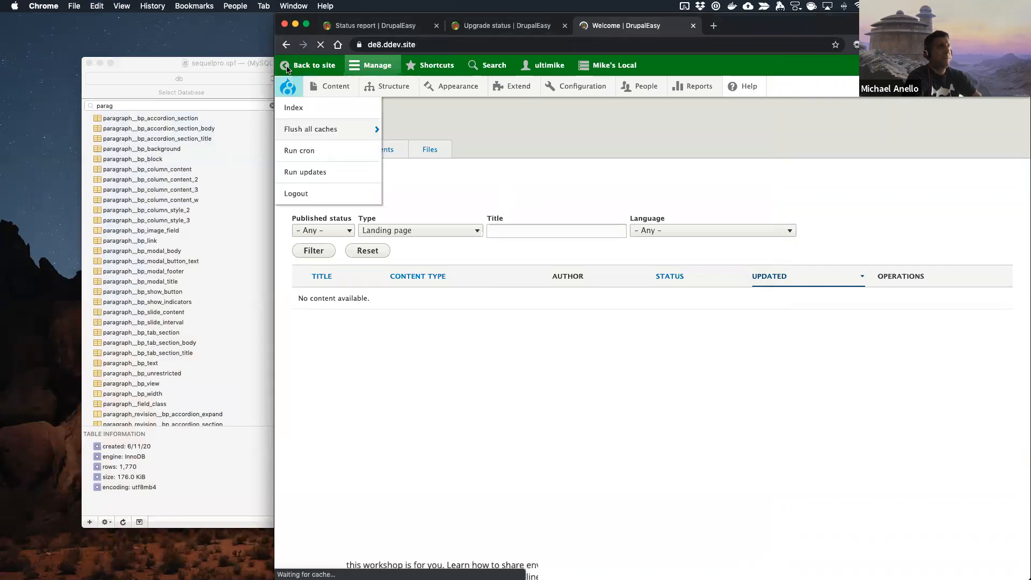
Step: Switch to PhpStorm's terminal, run ddev . drush pm-uninstall paragraphs again and accept uninstalling paragraphs, bootstrap_paragraphs and classy_paragraphs
key("ctrl+Right")
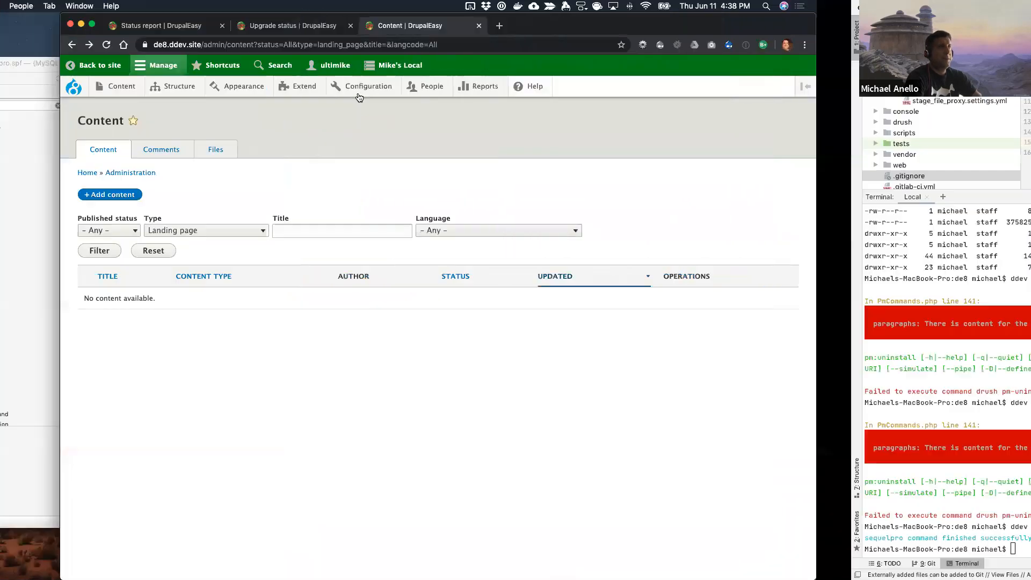
key("Up")
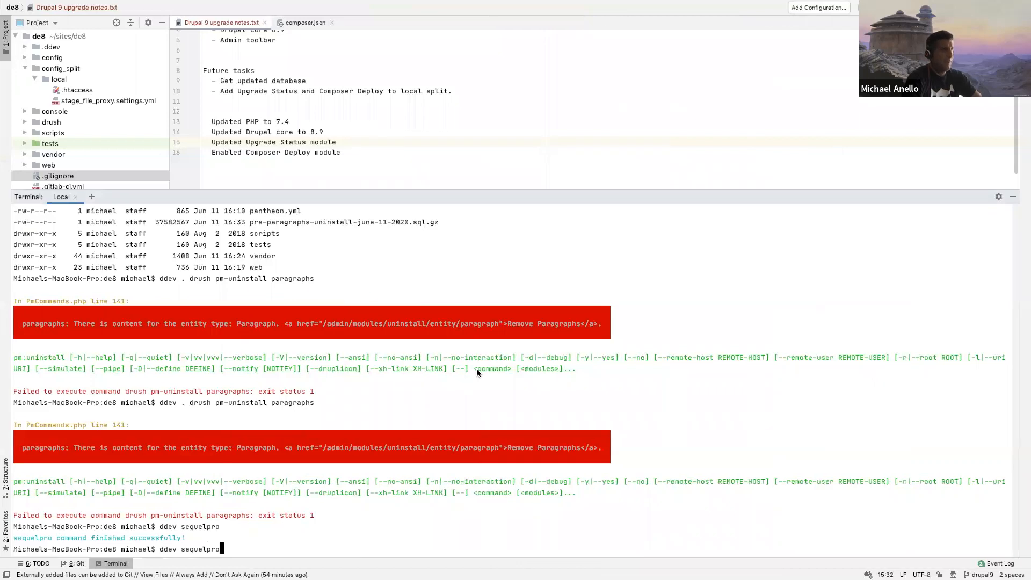
key("Up")
key("Return")
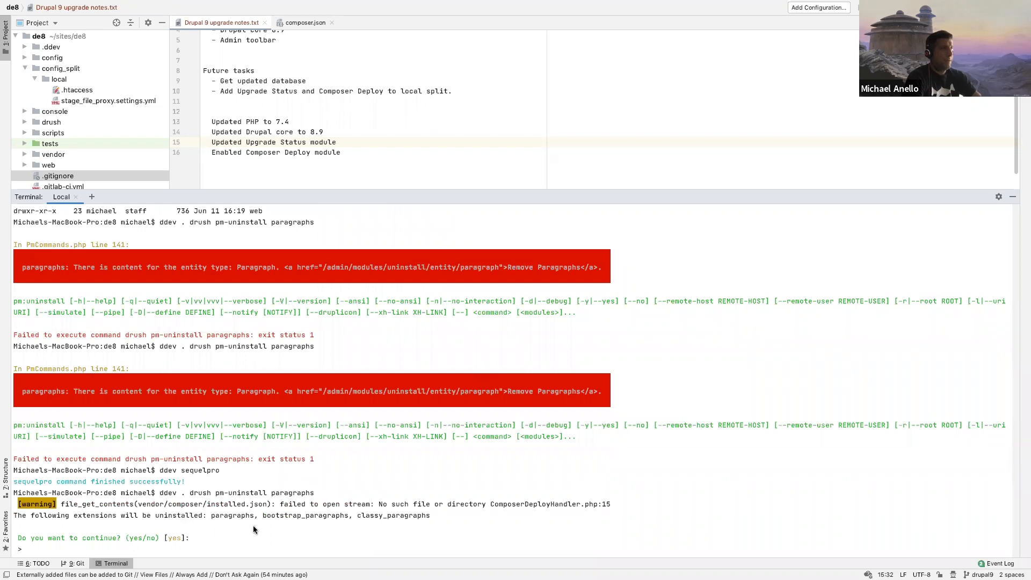
key("Return")
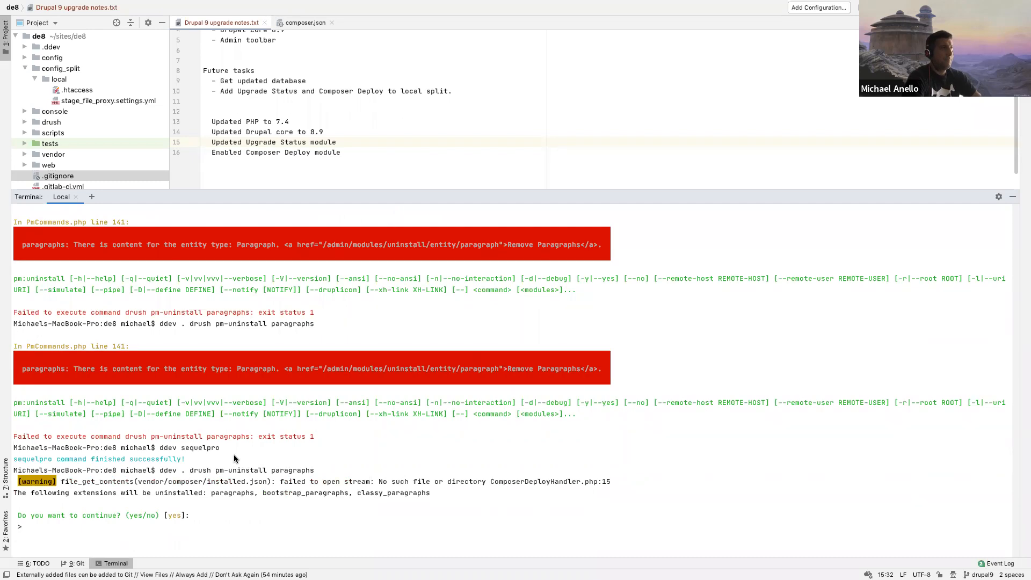
Step: Make the "Future tasks" heading in the Drupal 9 upgrade notes a list item by prefixing it with "- "
left_click(323, 125)
scroll(317, 118, "up", 1)
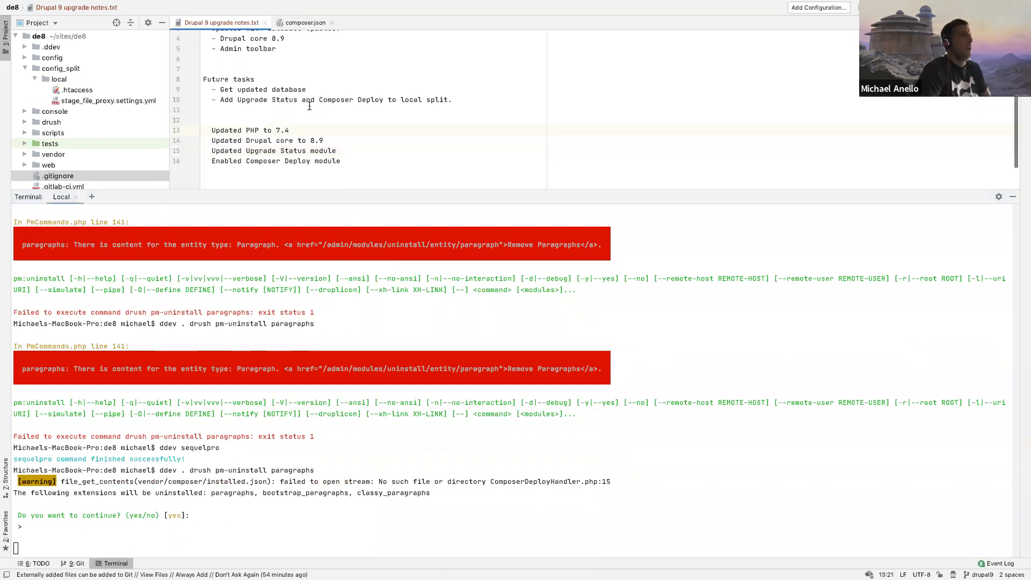
scroll(309, 106, "up", 3)
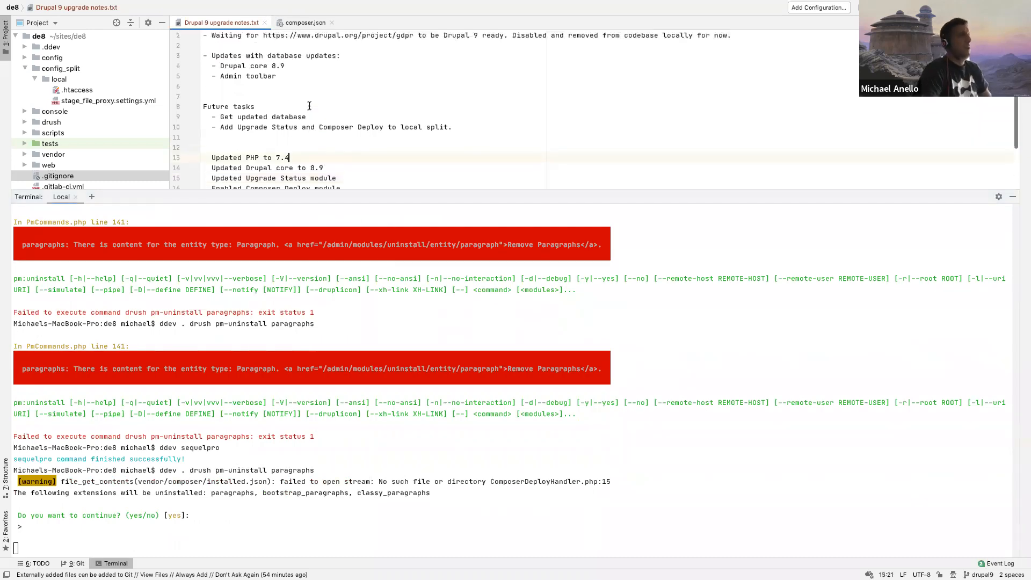
left_click(294, 74)
left_click(203, 109)
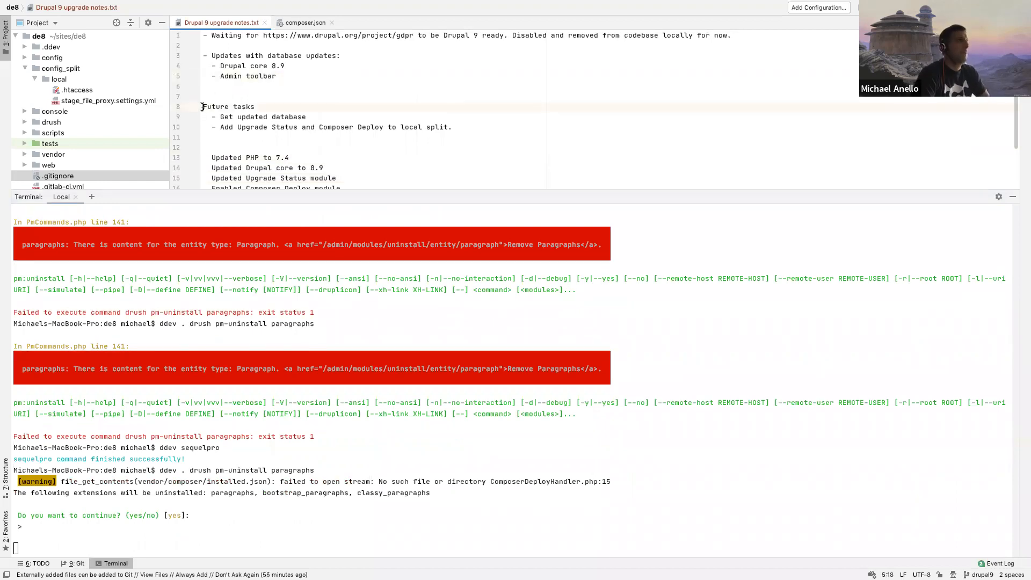
type("- ")
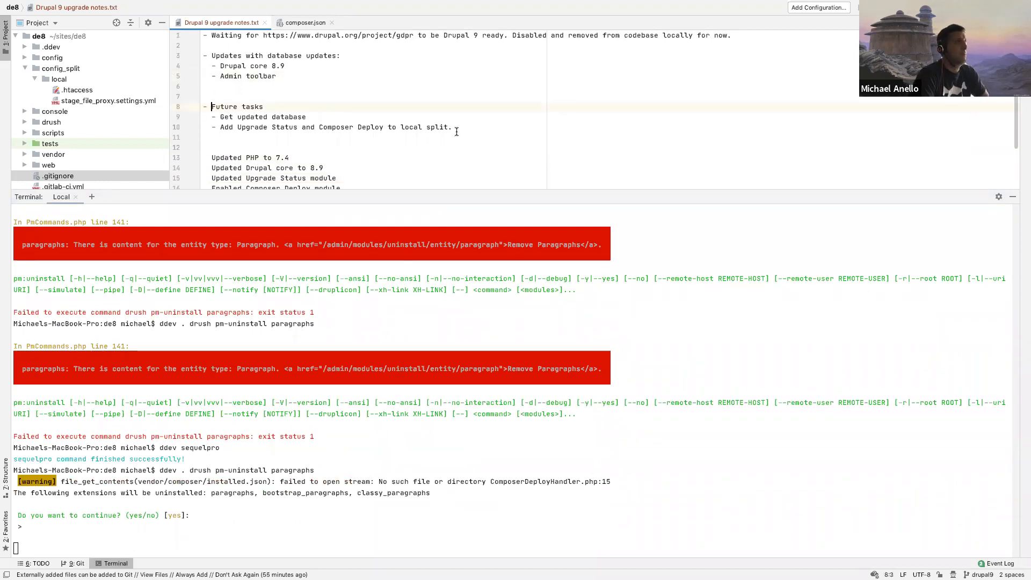
type("\\")
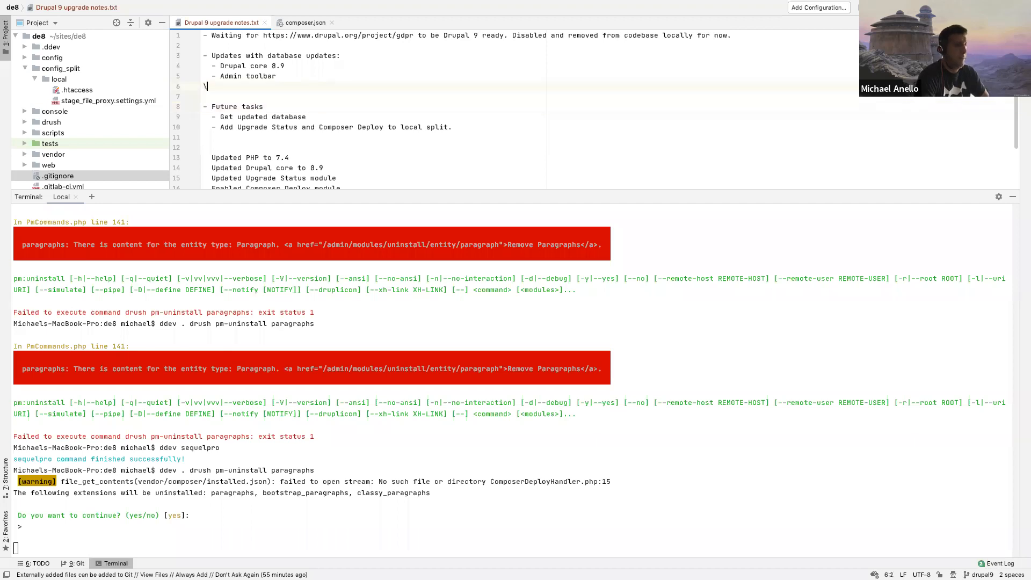
Step: Add the note "- To disable Paragraphs, Bootstrap Paragraphs, and Classy Paragraphs, I needed to:" above Future tasks
key("BackSpace")
key("Return")
type("- To displ")
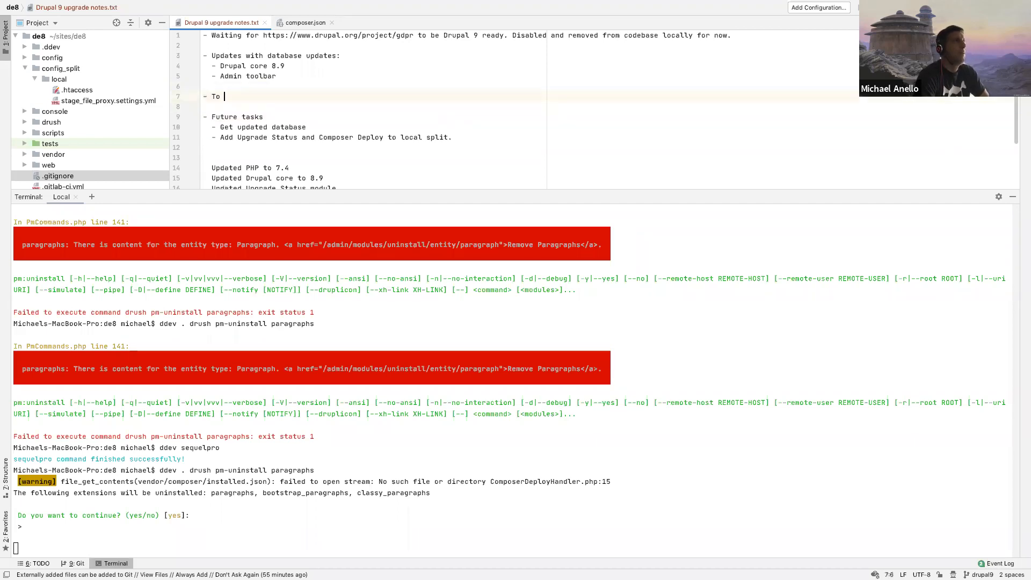
key("BackSpace")
key("BackSpace")
type("ab")
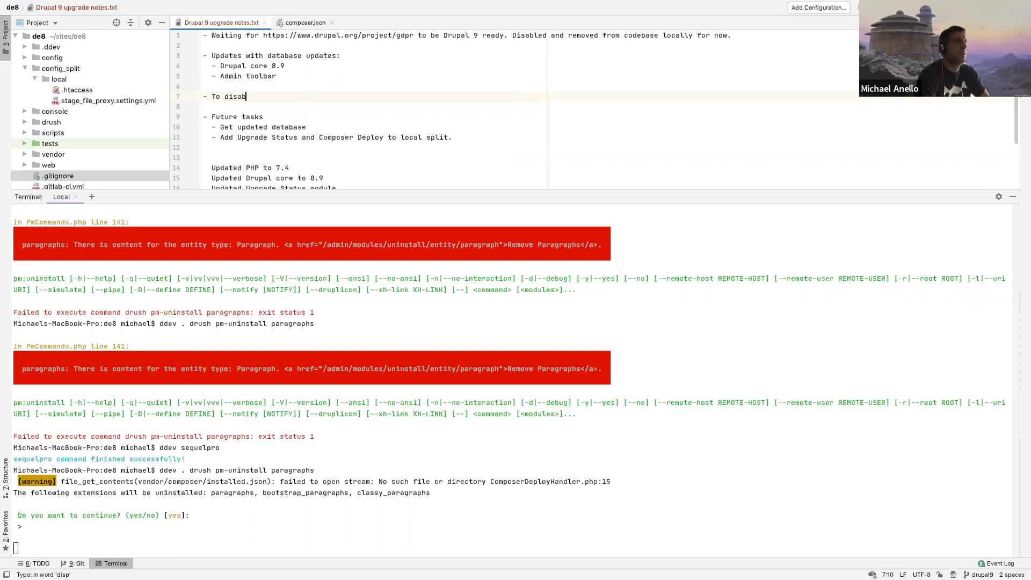
type("le Parag")
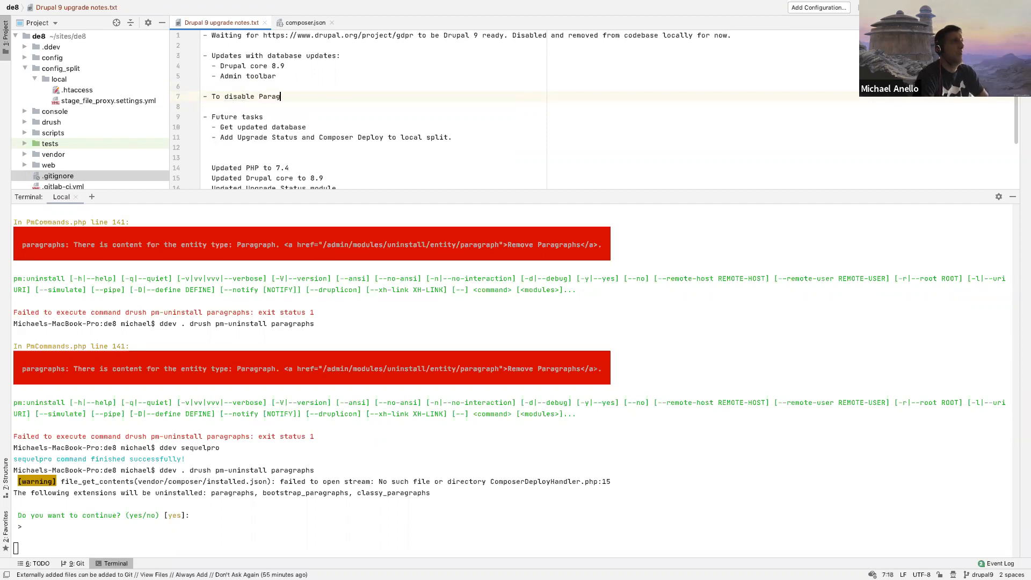
type("raphs, Boo")
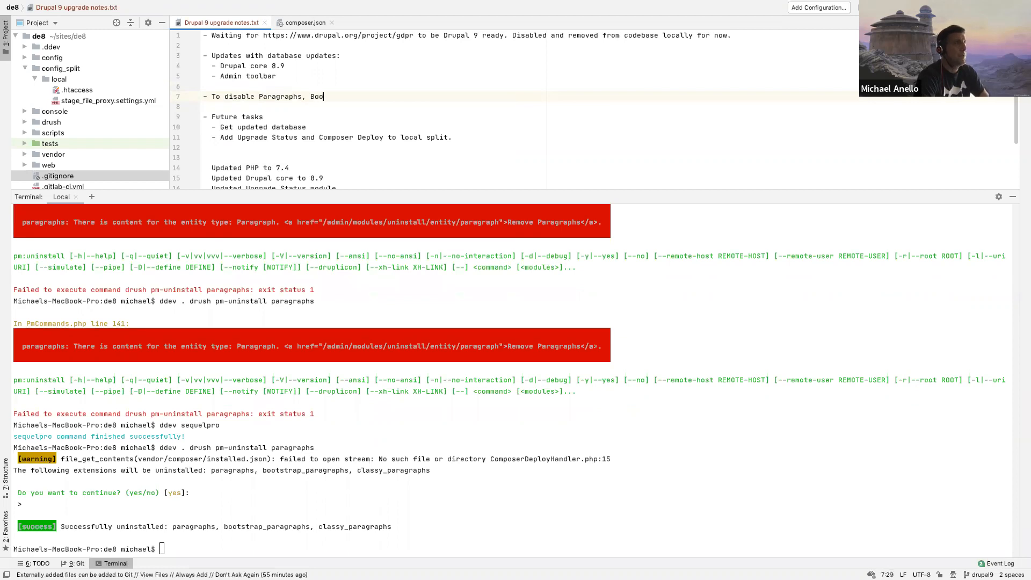
type("tstrap Paragraphs, and \"")
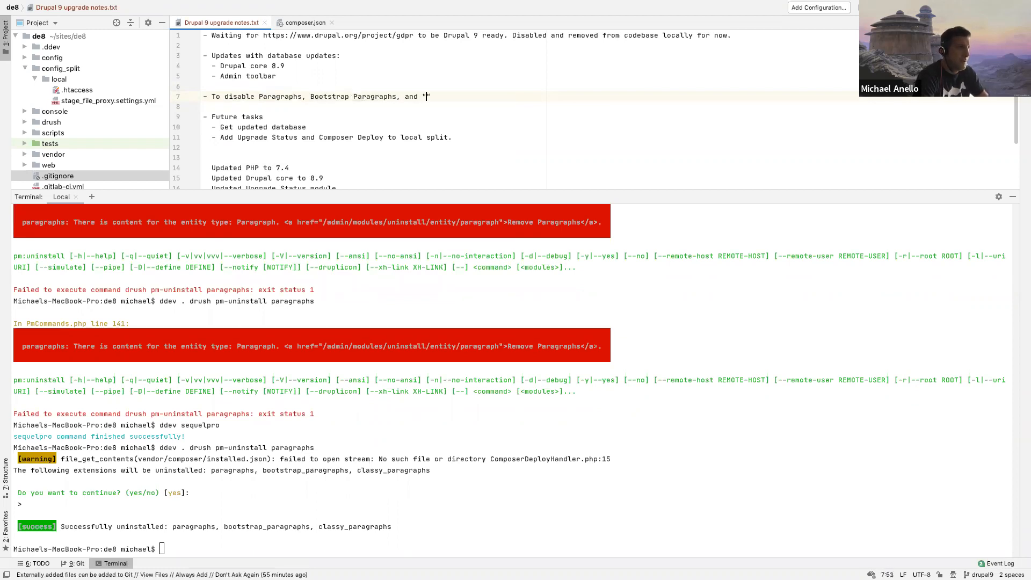
type("Clas")
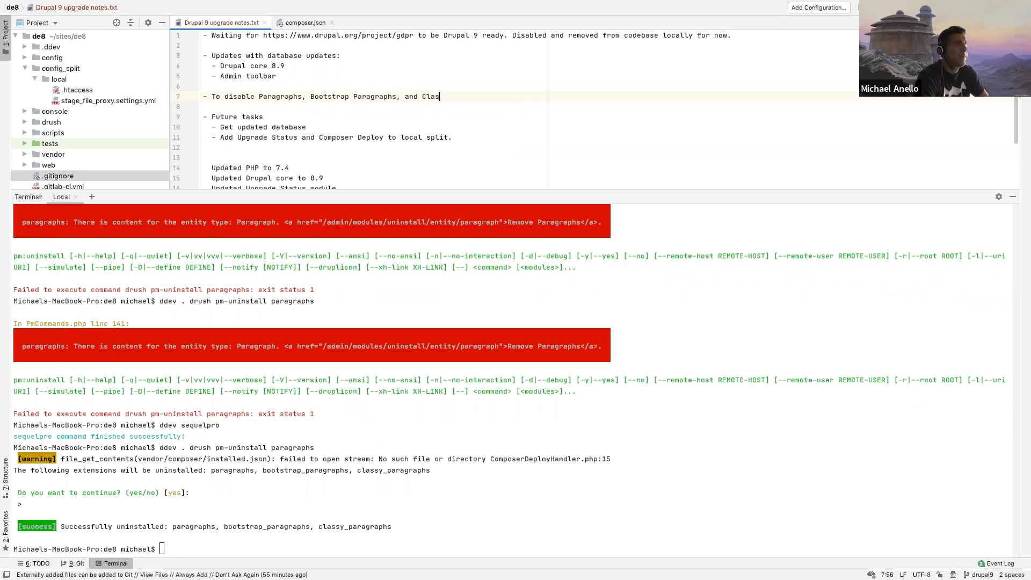
type("sy Paragraphs, I needed to:")
key("Return")
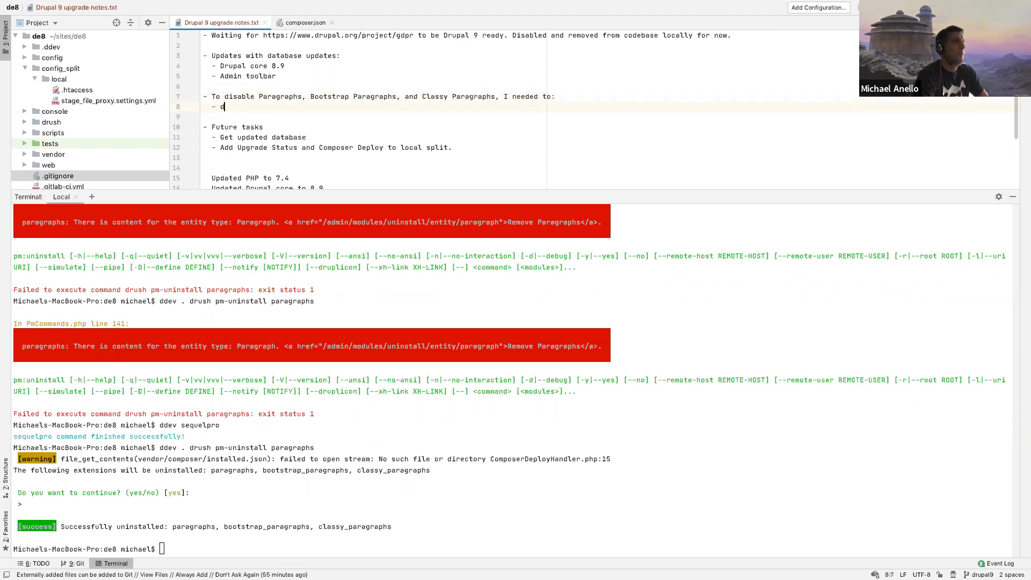
Step: Add the indented sub-item "- Delete all "Landing page" nodes." under the Paragraphs note
type("- Delete all \"Landing page\" nodes.")
key("Return")
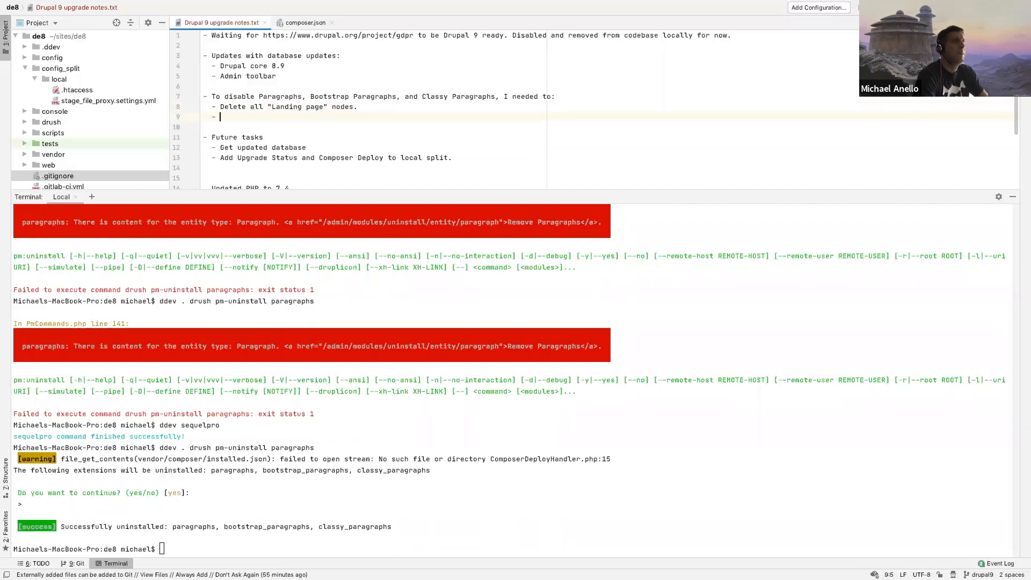
Step: Add the sub-item "- Manually delete all records from all tables that start with "paragraphs_"." below the Landing page item
type("- Manually delet")
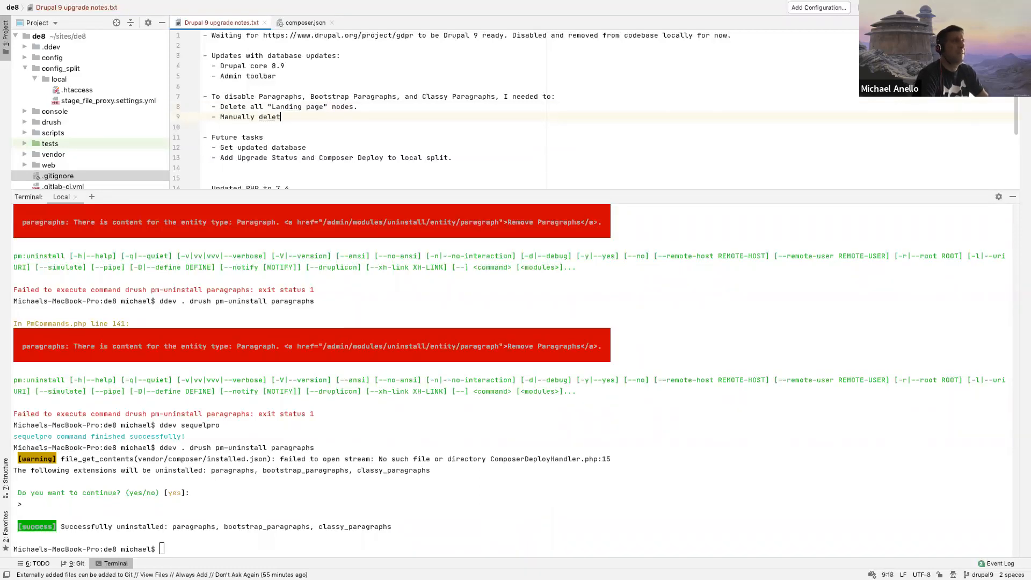
type("e all recro")
type("ds f")
type("rom all ta")
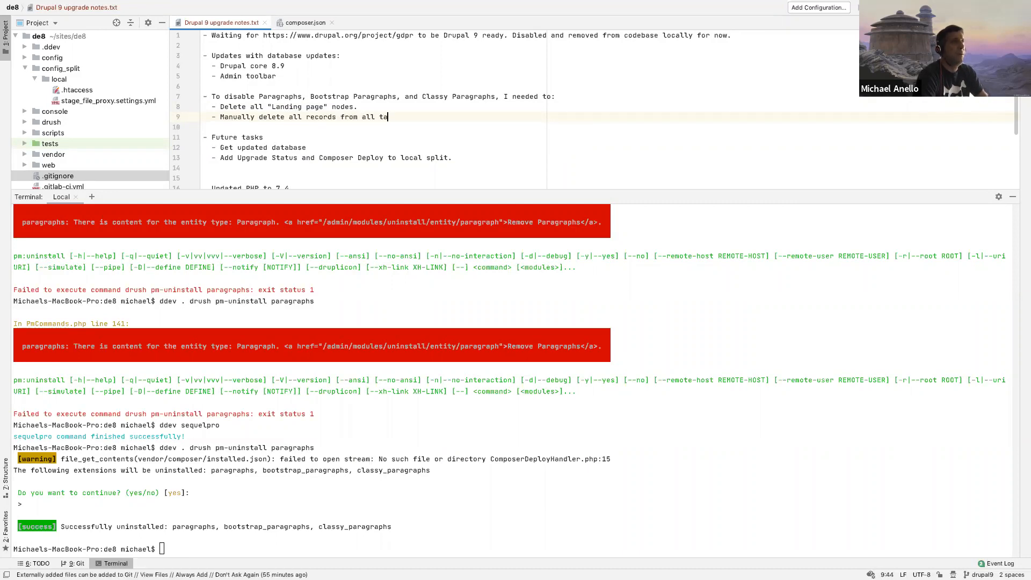
type("bles that")
key("BackSpace")
key("BackSpace")
type("with \"paragraph")
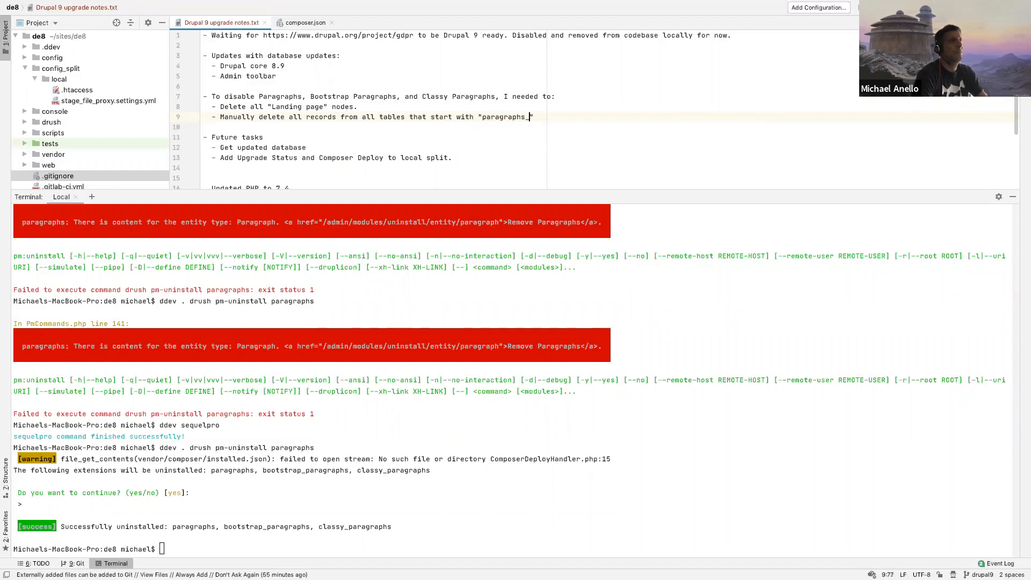
type("s_\".")
key("Up")
key("Up")
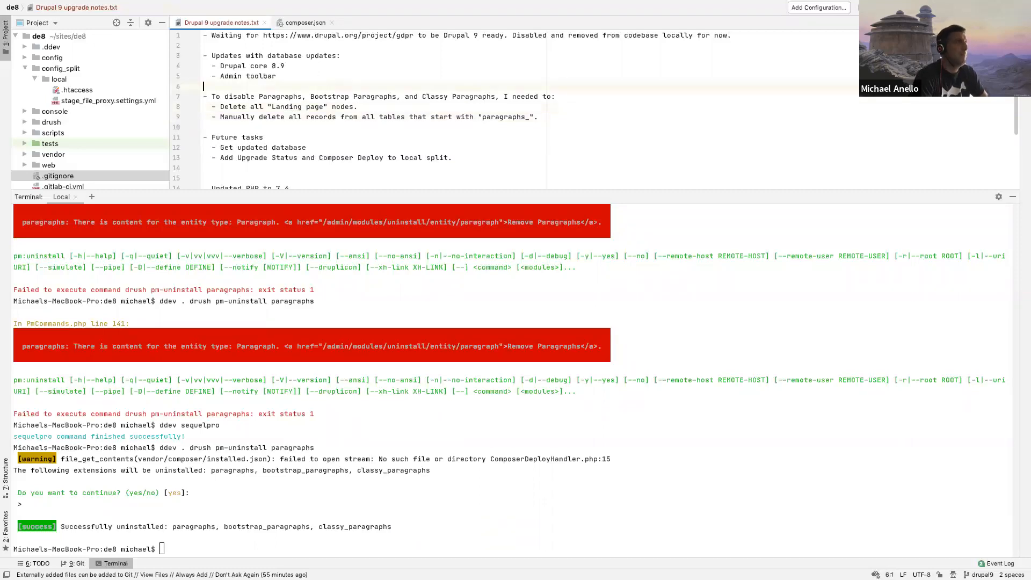
Step: Switch back to Chrome and reload the content listing, the upgrade status report and the site status report
left_click(186, 464)
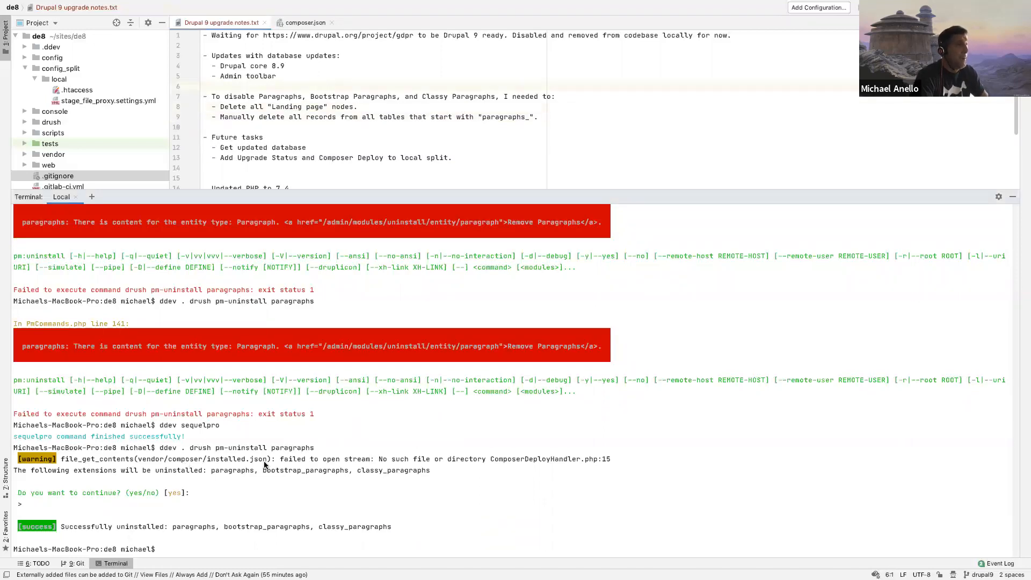
key("ctrl+Left")
key("super+r")
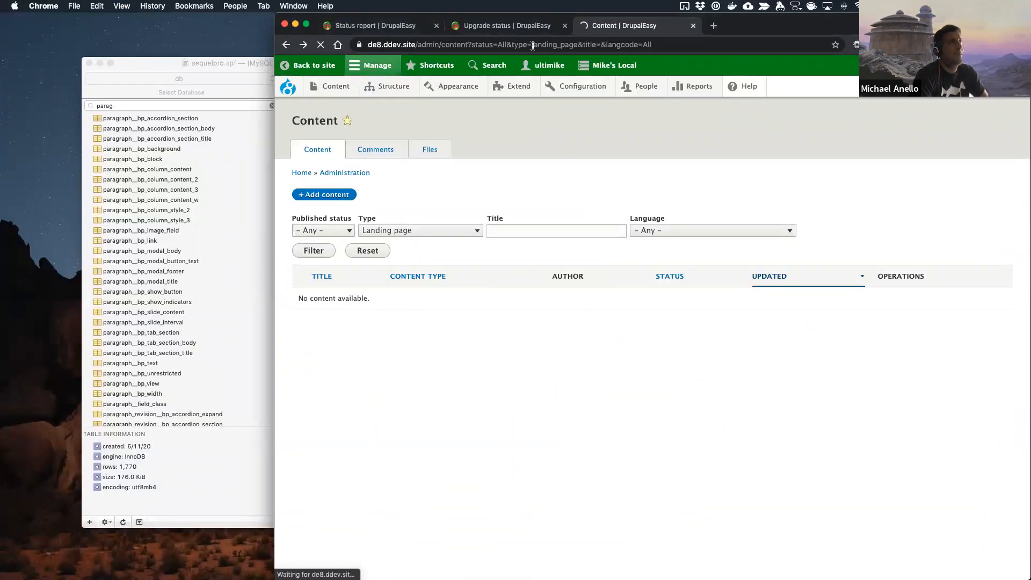
left_click(524, 25)
key("super+r")
left_click(375, 28)
key("super+r")
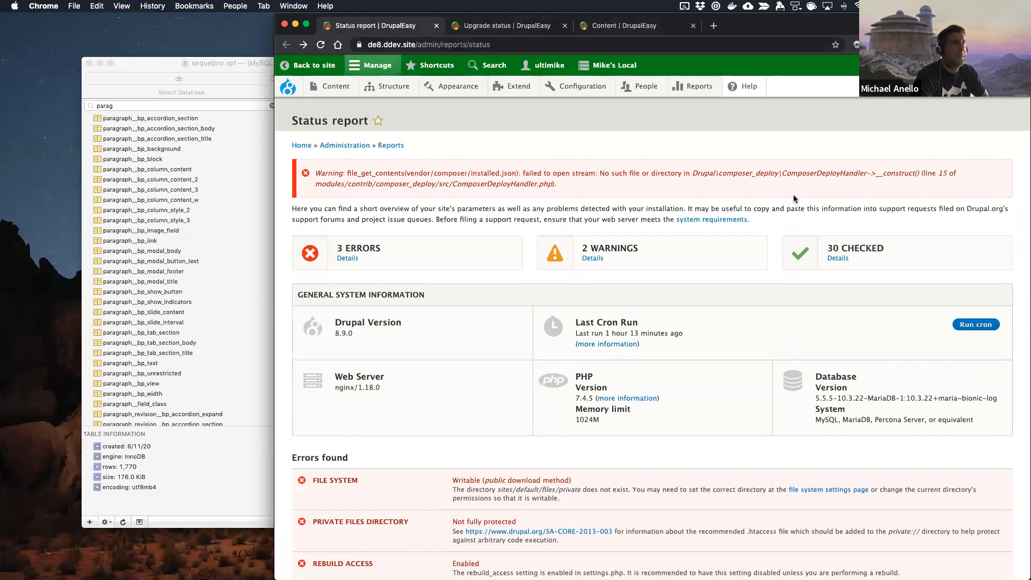
Step: Examine the warning and requirements in the status report and the custom and contributed projects in the upgrade status report
left_click_drag(783, 173, 828, 175)
left_click(432, 217)
scroll(432, 217, "down", 20)
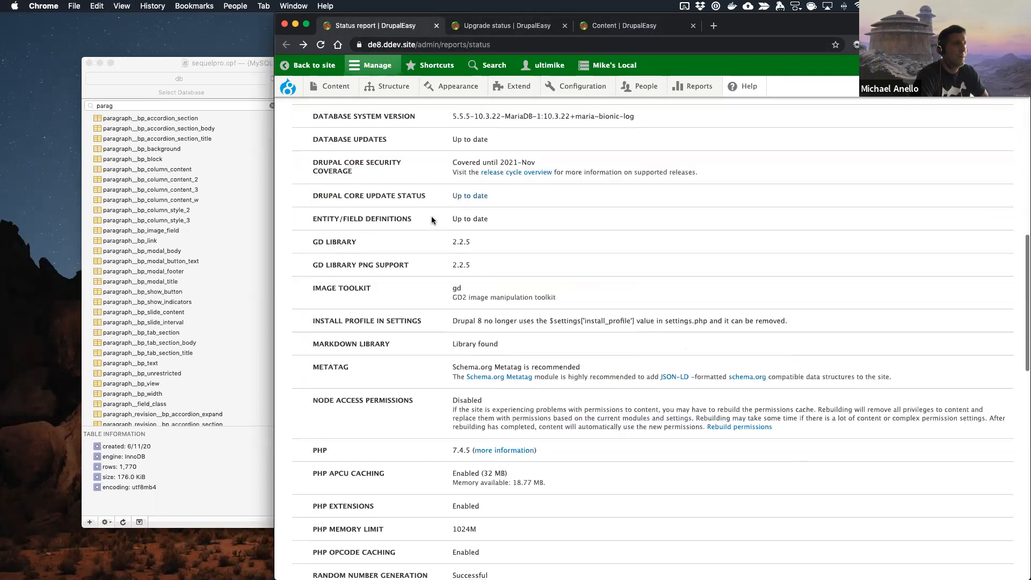
scroll(432, 217, "up", 20)
left_click(535, 27)
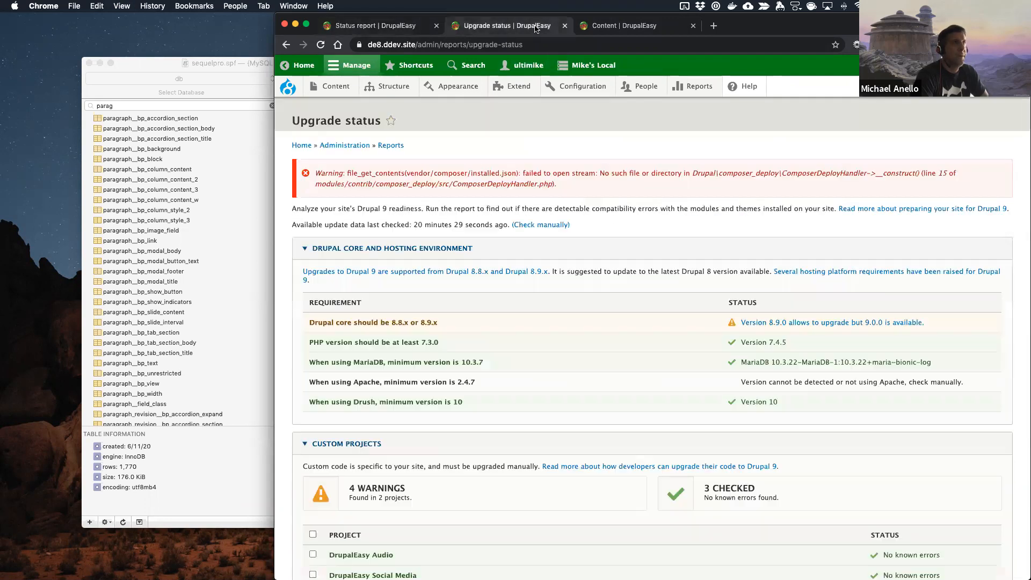
scroll(459, 345, "down", 15)
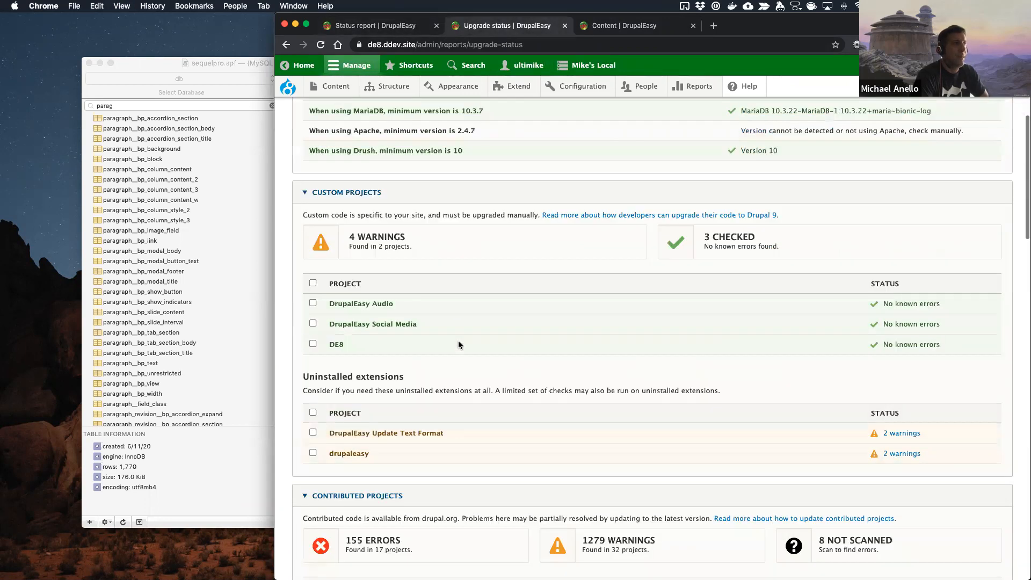
scroll(459, 344, "up", 2)
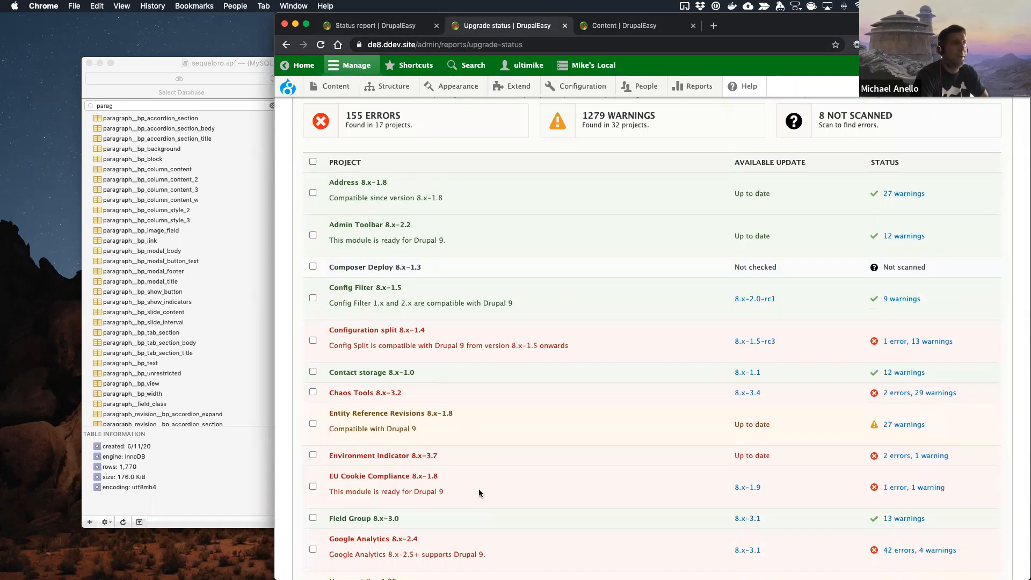
Step: Reset the content listing's filters, and open the site's dco path to check how the Drupal Career Online page displays
left_click(657, 31)
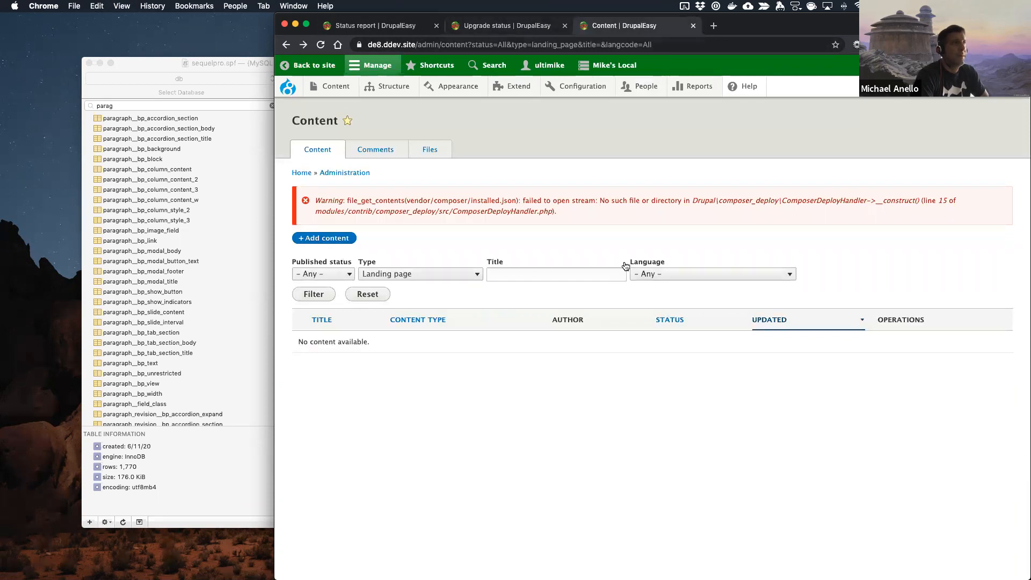
left_click(354, 301)
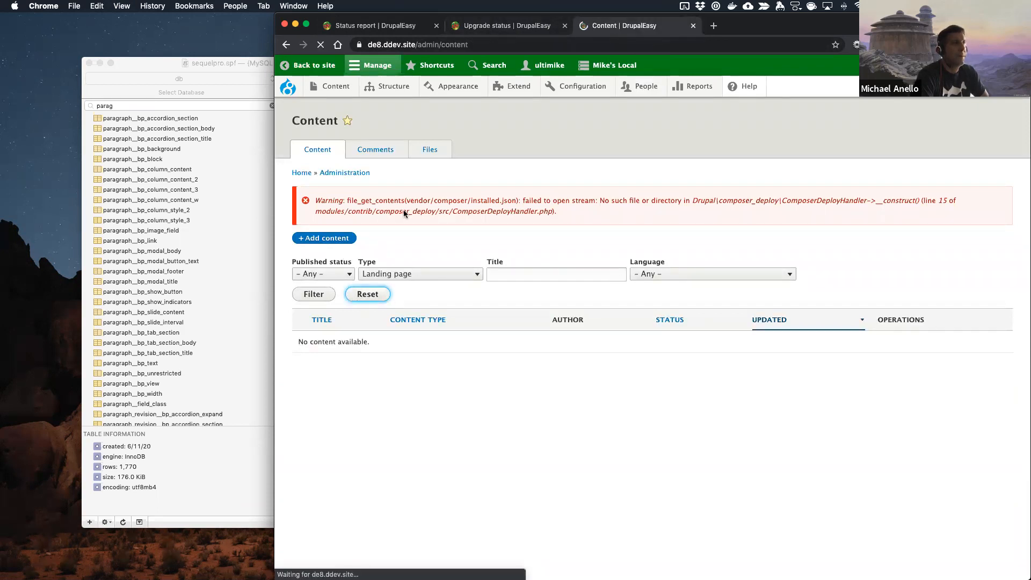
left_click_drag(418, 45, 481, 46)
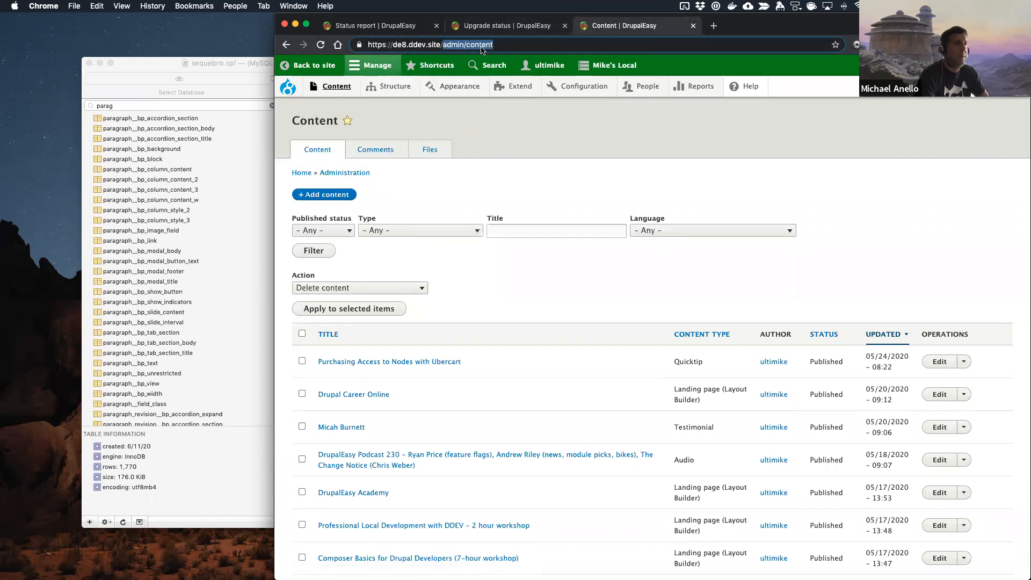
type("dco")
key("Return")
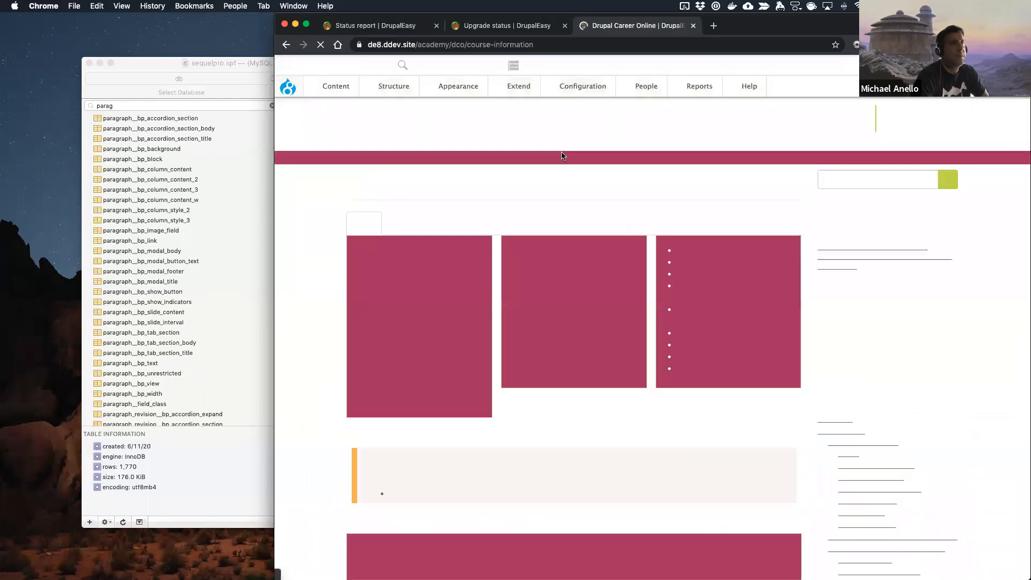
scroll(340, 290, "down", 20)
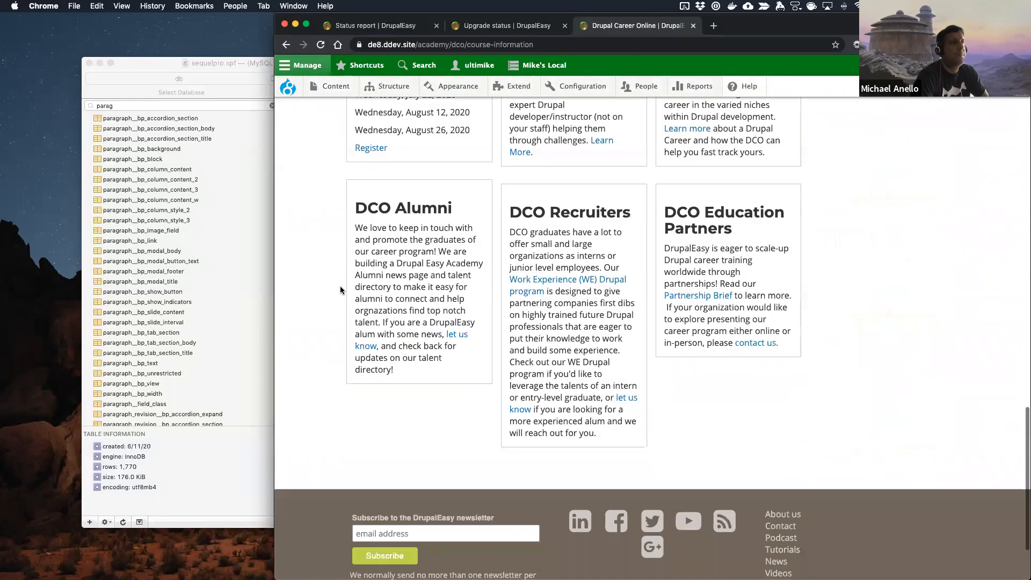
scroll(340, 290, "up", 20)
left_click(287, 44)
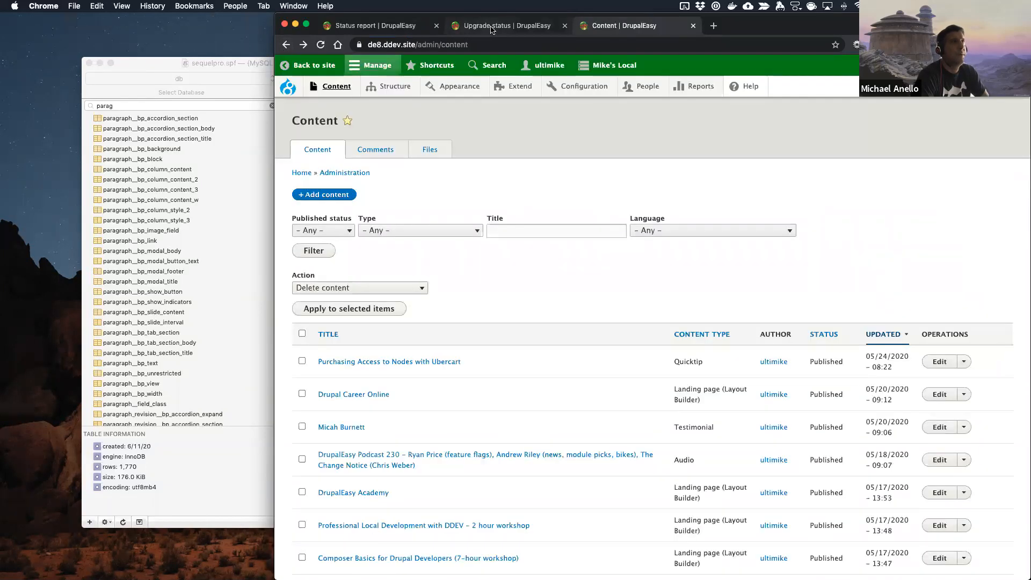
Step: Revisit the upgrade status report and switch to PhpStorm
left_click(463, 27)
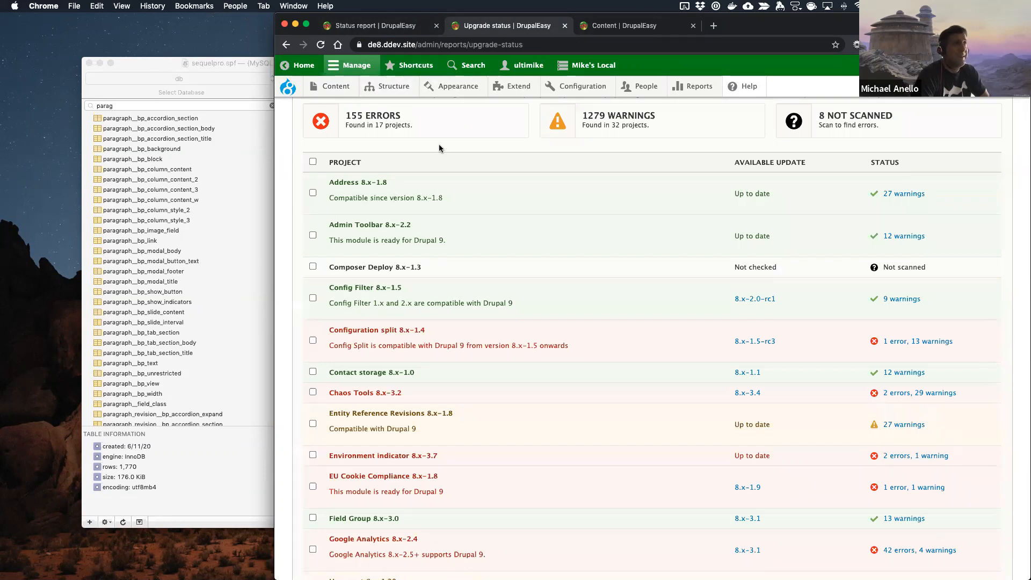
key("ctrl+Right")
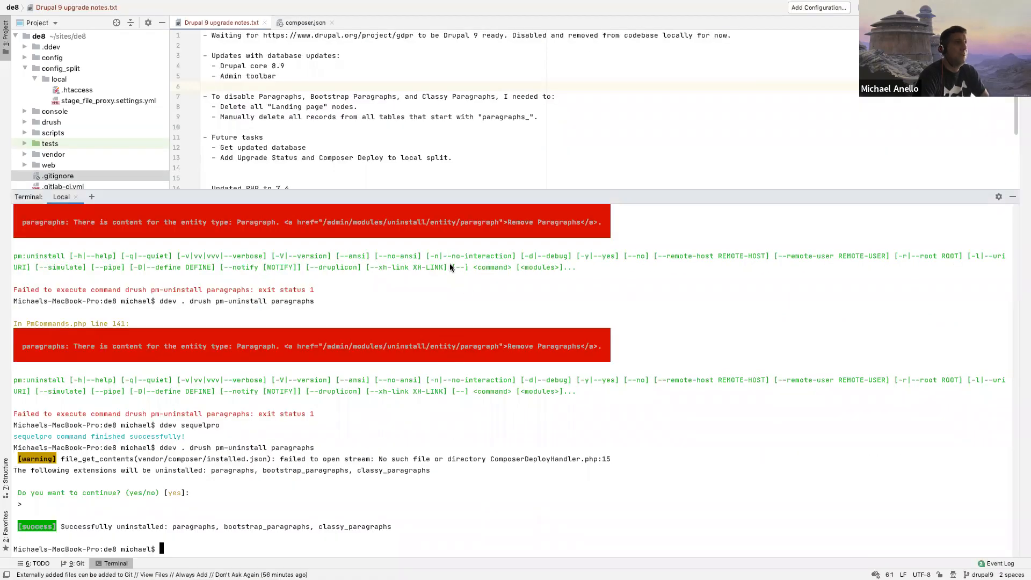
type("ddev")
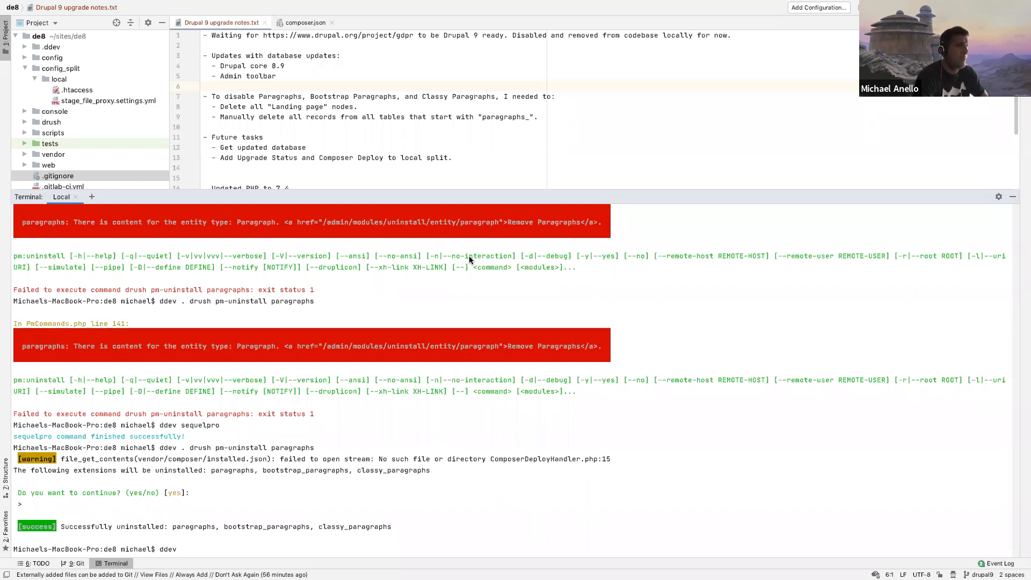
type("composer re")
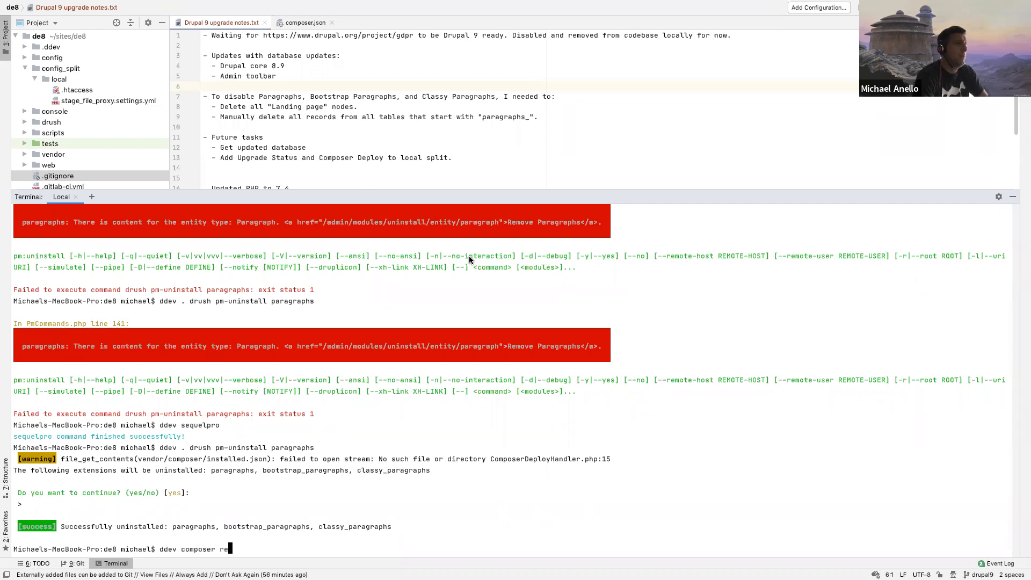
type("move ")
type("drupal/p")
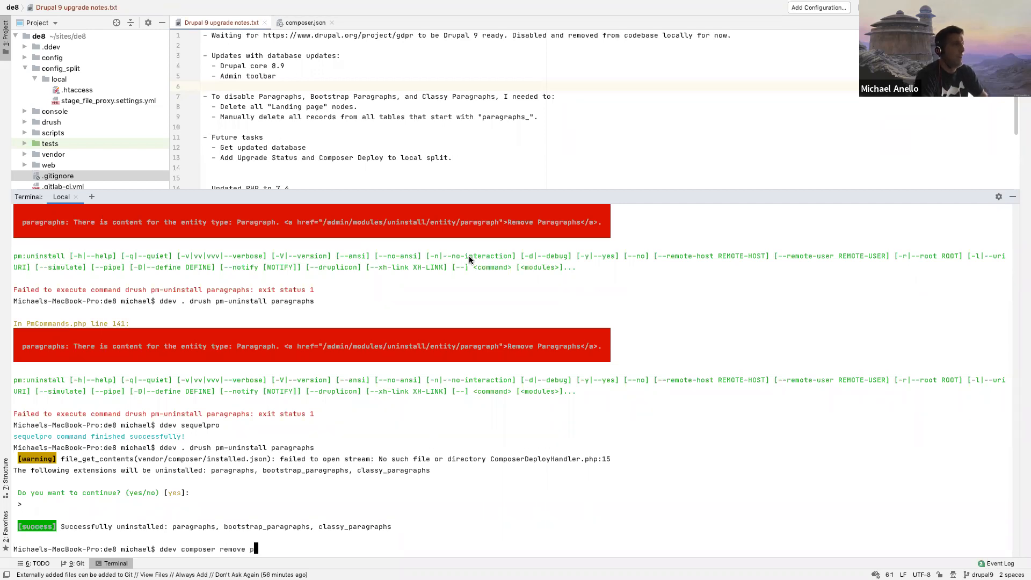
type("a")
key("BackSpace")
key("BackSpace")
key("BackSpace")
key("BackSpace")
key("BackSpace")
key("BackSpace")
key("BackSpace")
key("BackSpace")
key("BackSpace")
key("BackSpace")
key("BackSpace")
key("BackSpace")
key("BackSpace")
key("BackSpace")
key("BackSpace")
key("BackSpace")
key("BackSpace")
key("BackSpace")
key("BackSpace")
key("BackSpace")
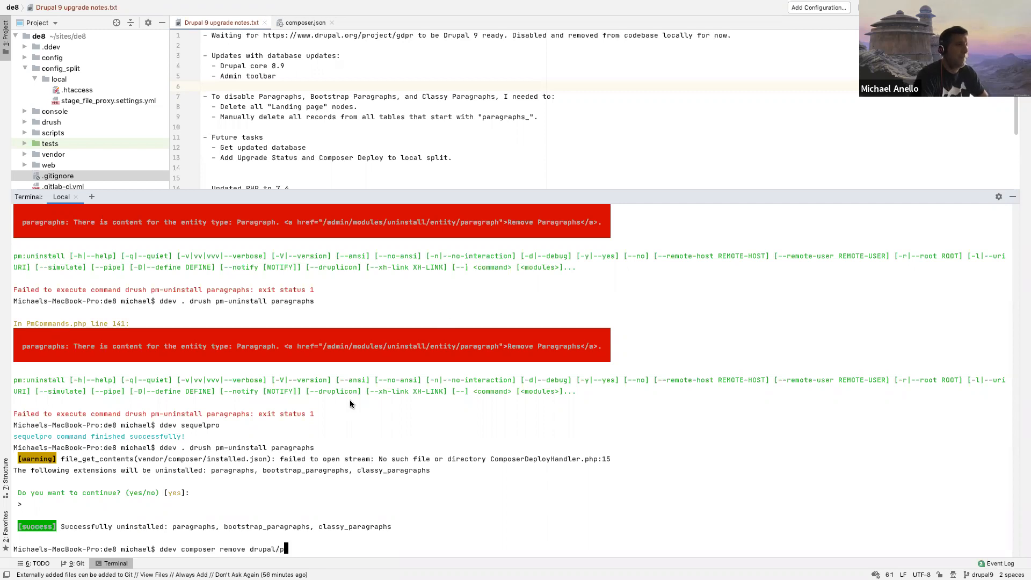
key("BackSpace")
key("BackSpace")
key("BackSpace")
key("BackSpace")
key("BackSpace")
key("BackSpace")
key("BackSpace")
key("BackSpace")
key("BackSpace")
key("BackSpace")
Step: Add the sub-item "- composer remove paragraphs bootstrap_paragraphs classy_paragraphs" at the end of Future tasks in the upgrade notes
left_click(449, 158)
key("Return")
type("- composer ")
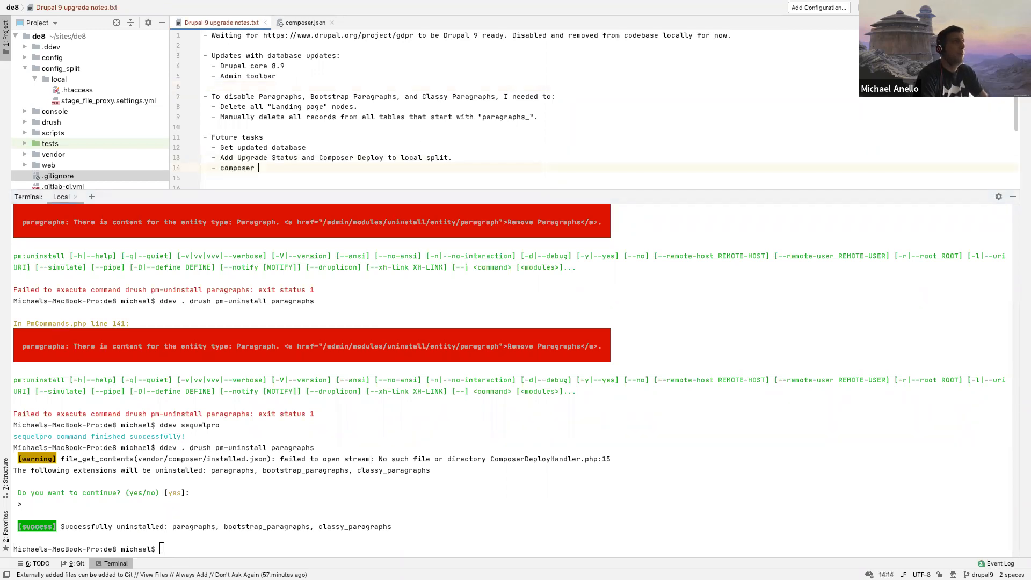
type("remove paragraphs")
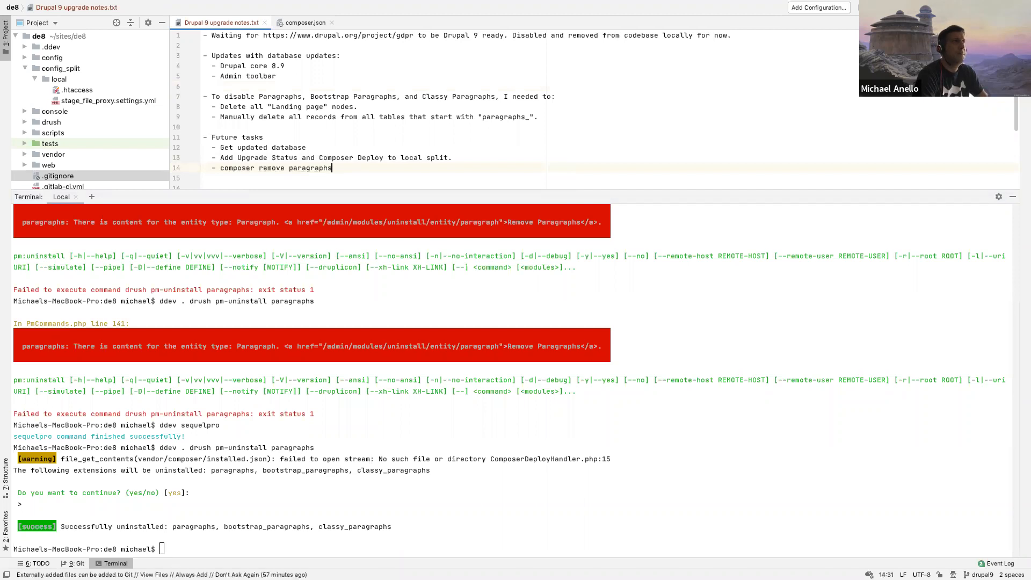
type(" paragraphs_")
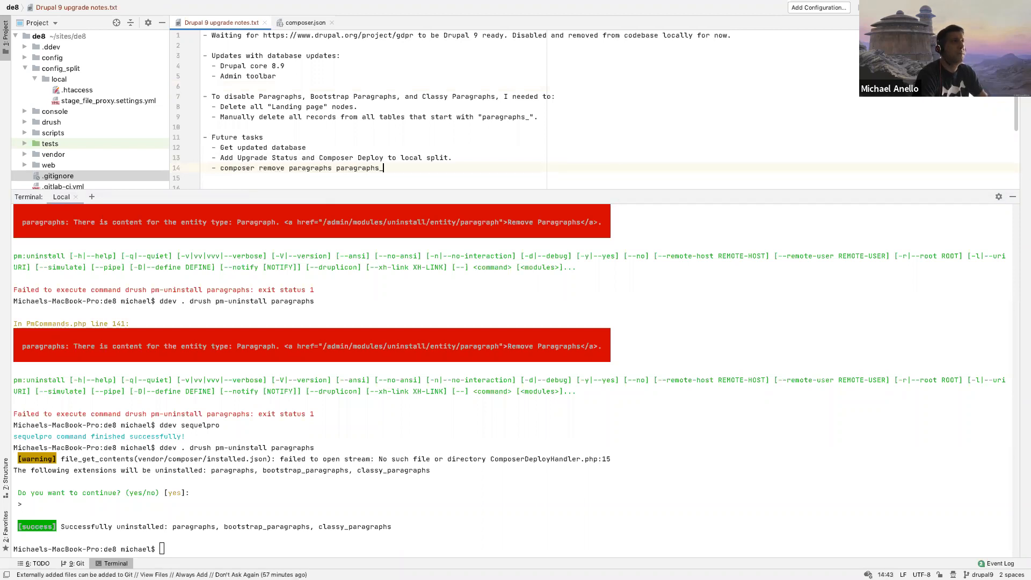
key("Left")
key("Left")
key("Left")
key("Left")
key("Left")
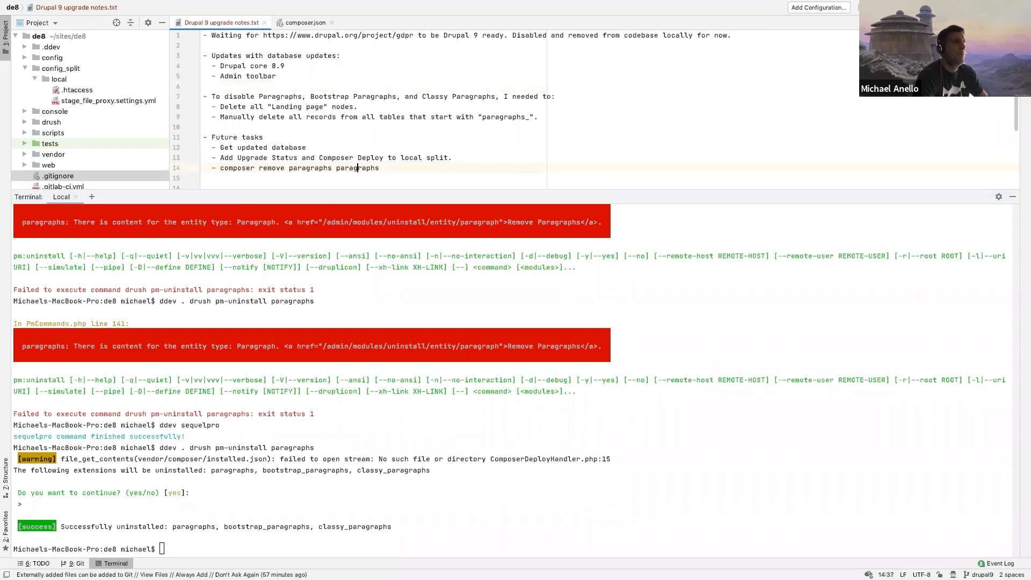
type("bootstra")
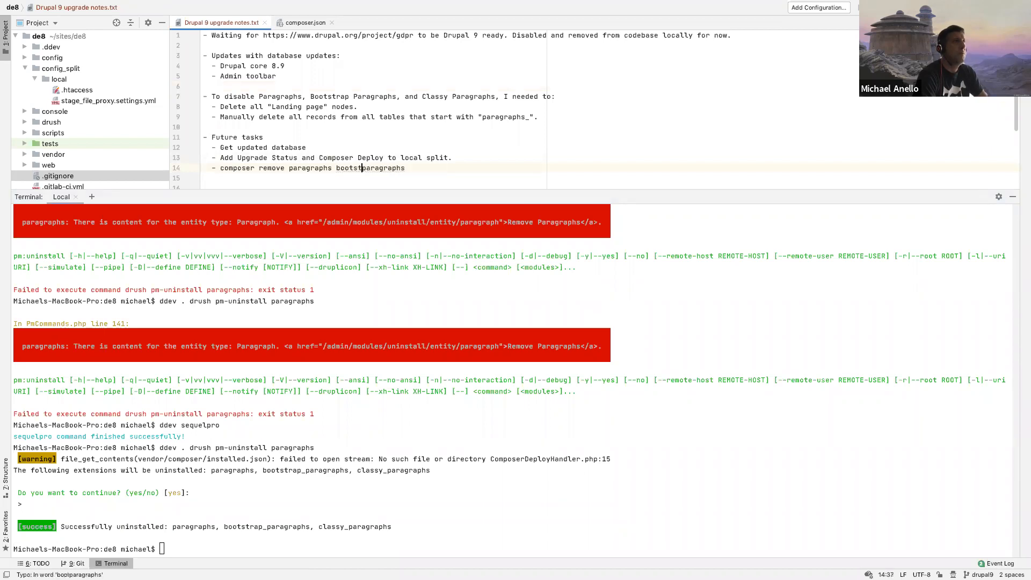
type("p_paragraph")
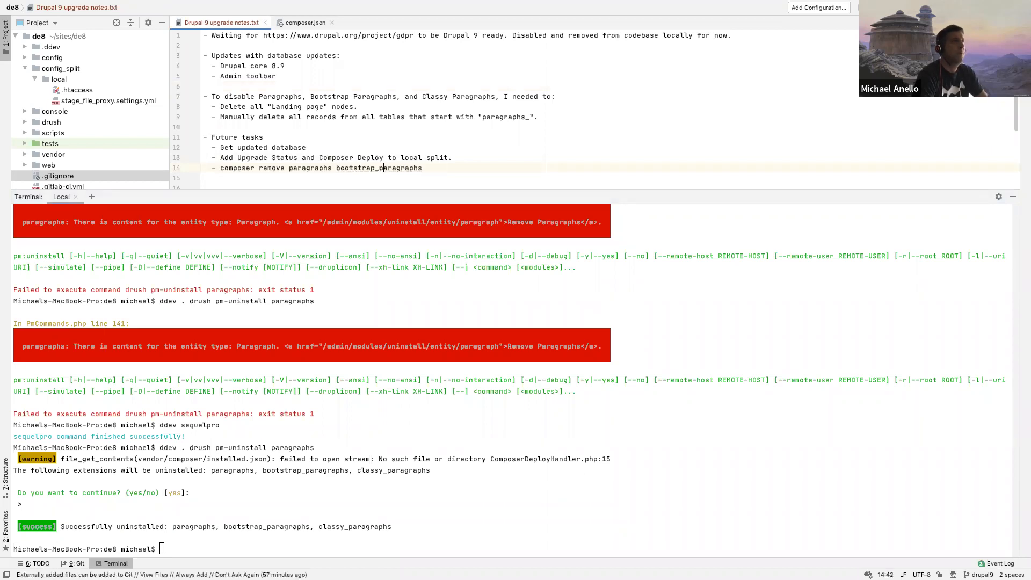
type("s classy_paragraphs")
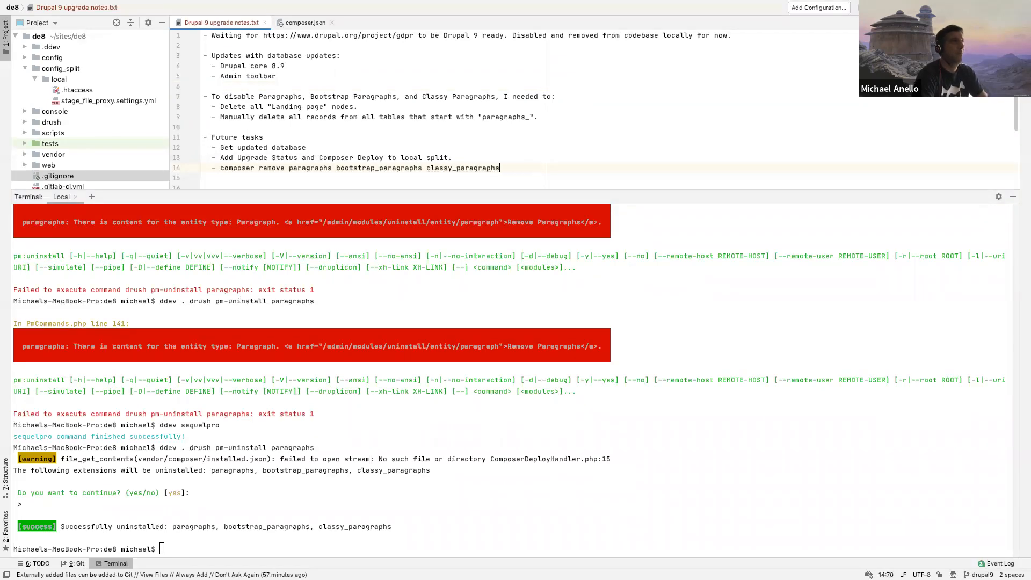
left_click(309, 412)
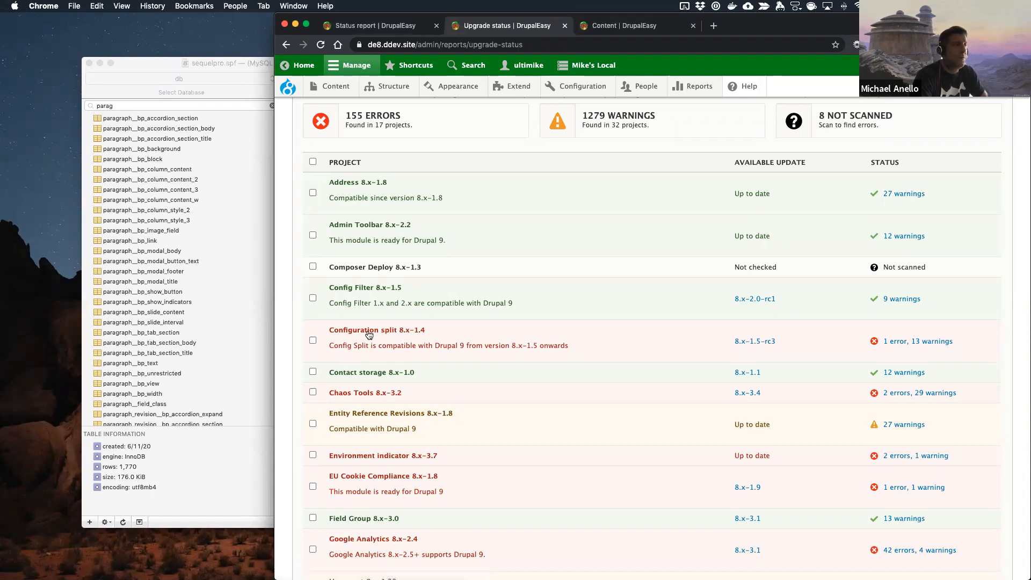
key("super+t")
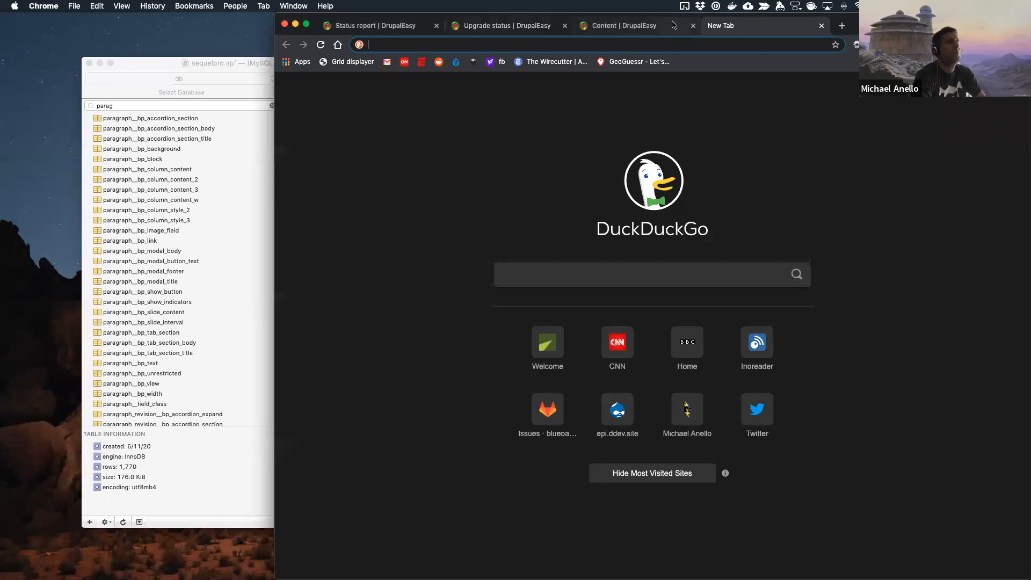
type("https://www.drupal.org/project/")
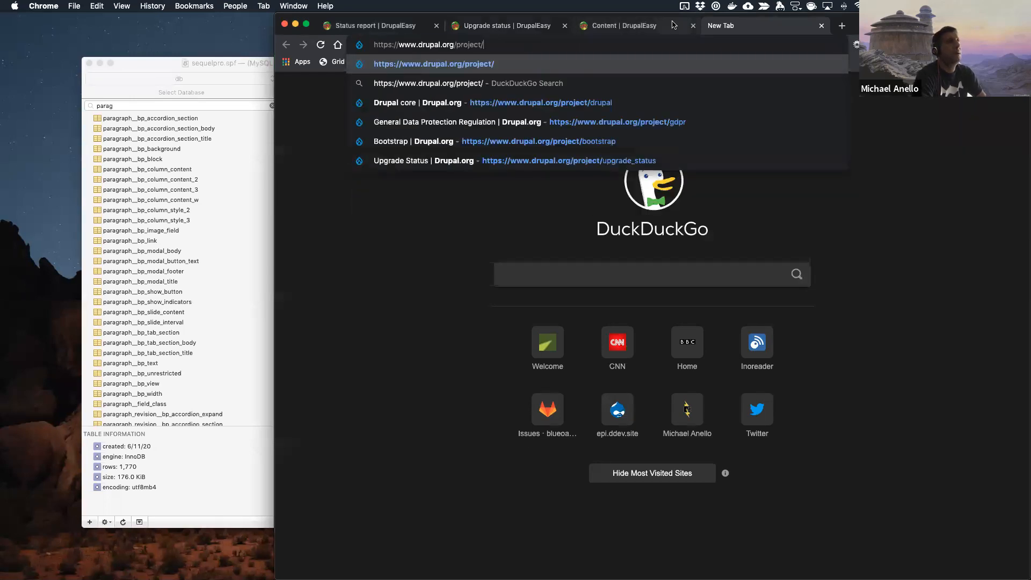
type("config_split")
key("Return")
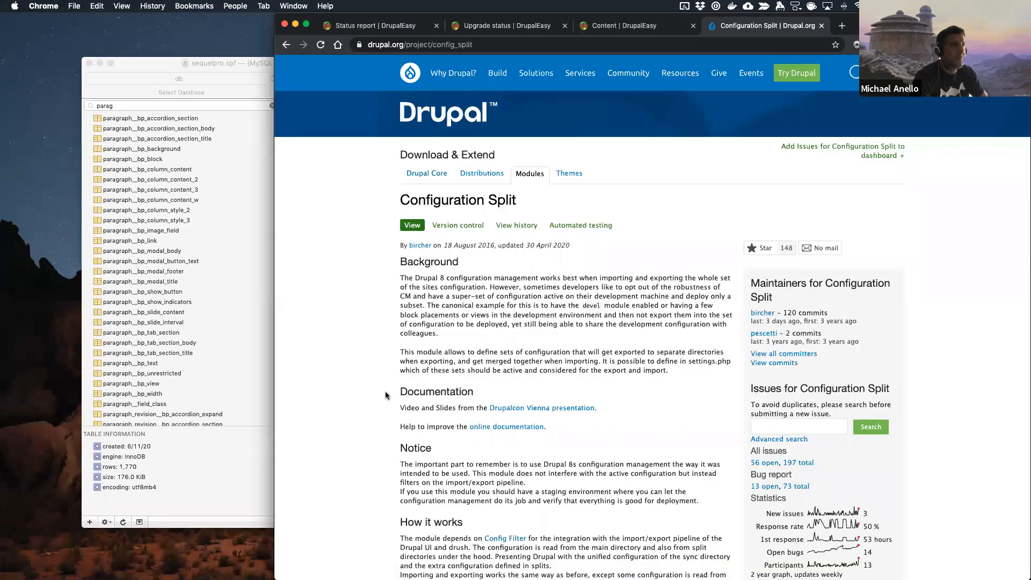
scroll(386, 395, "down", 15)
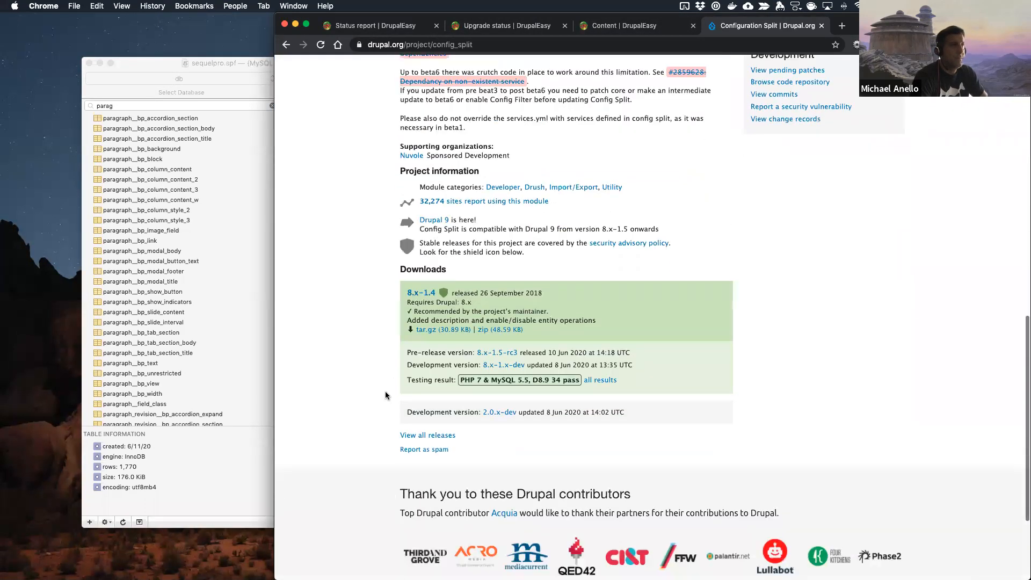
scroll(514, 301, "up", 8)
scroll(515, 300, "up", 5)
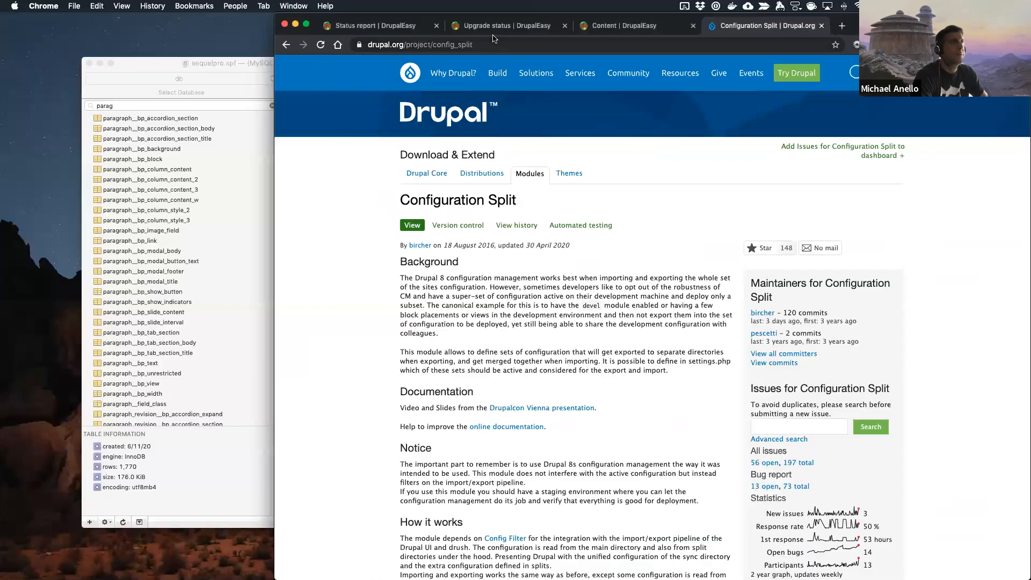
Step: Compare the Configuration split entry in the upgrade status report with its project page, and inspect the 8.x-1.5-rc3 release page
left_click(505, 27)
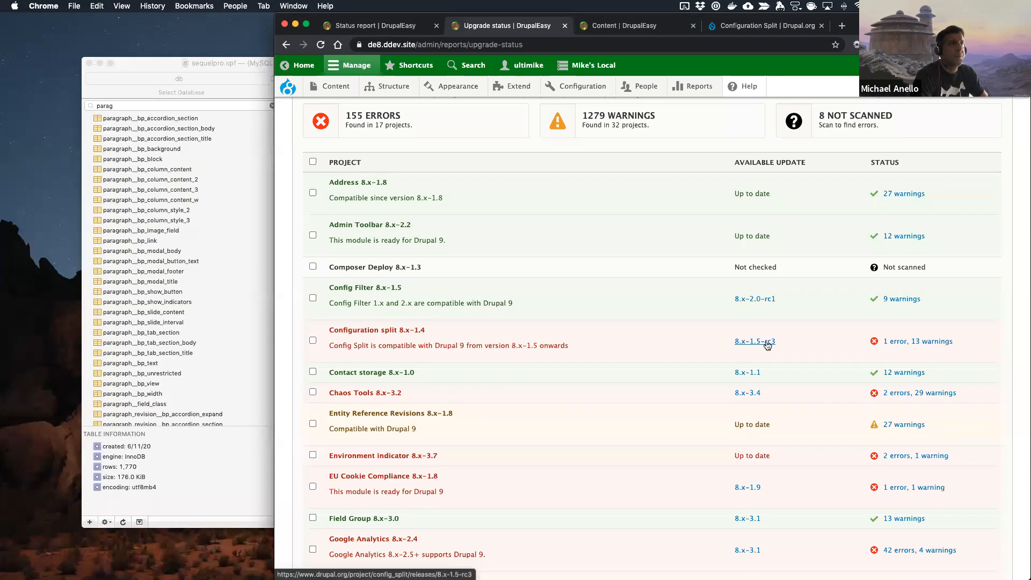
left_click(795, 32)
scroll(550, 341, "down", 10)
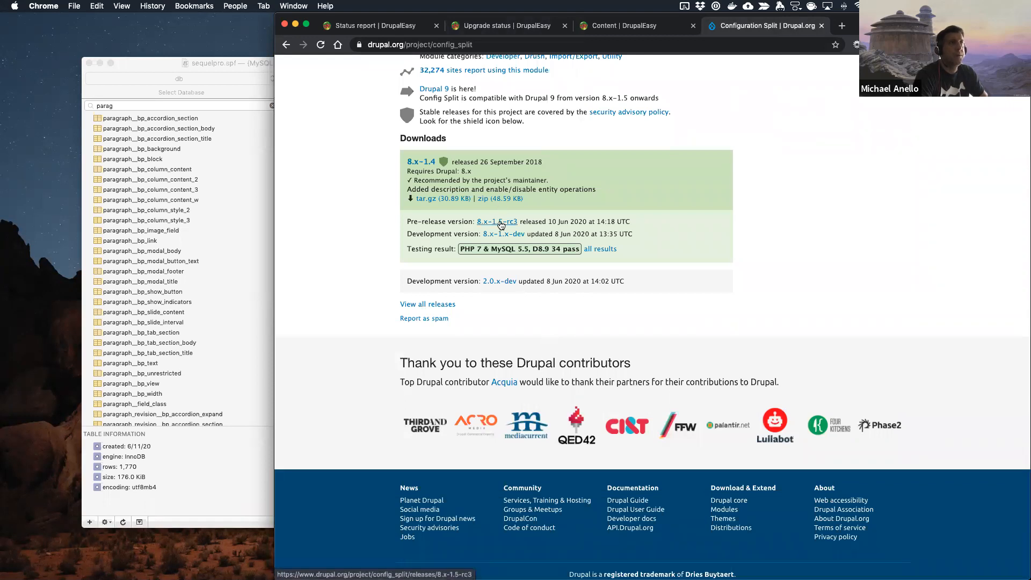
scroll(502, 223, "up", 7)
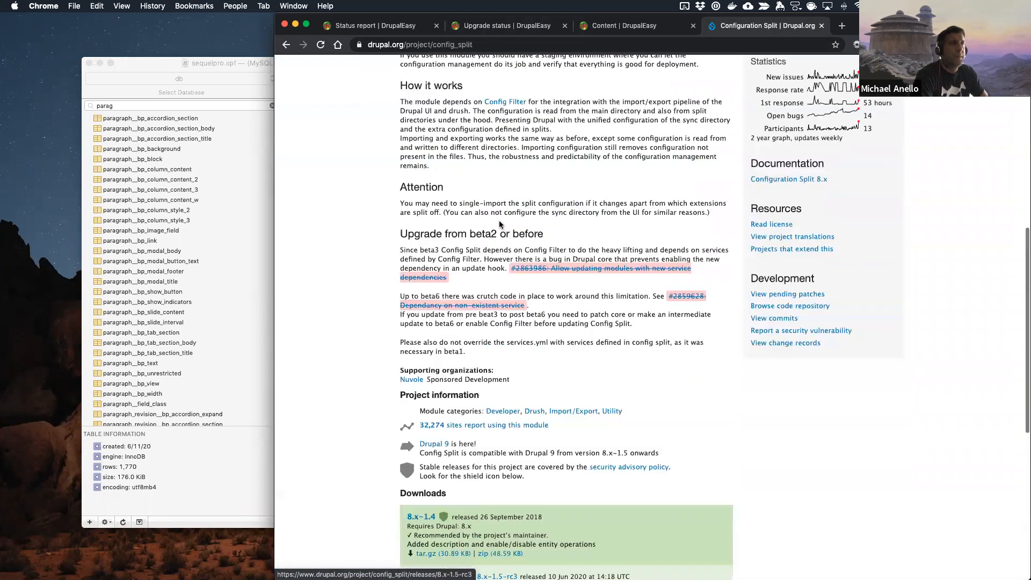
scroll(511, 218, "down", 7)
left_click(510, 209)
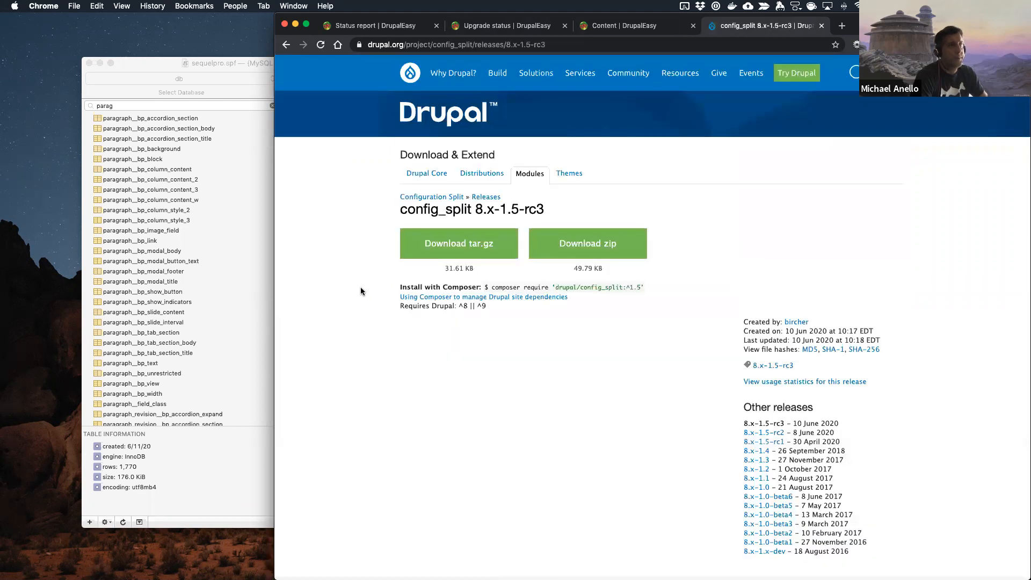
scroll(360, 289, "down", 5)
scroll(361, 291, "up", 4)
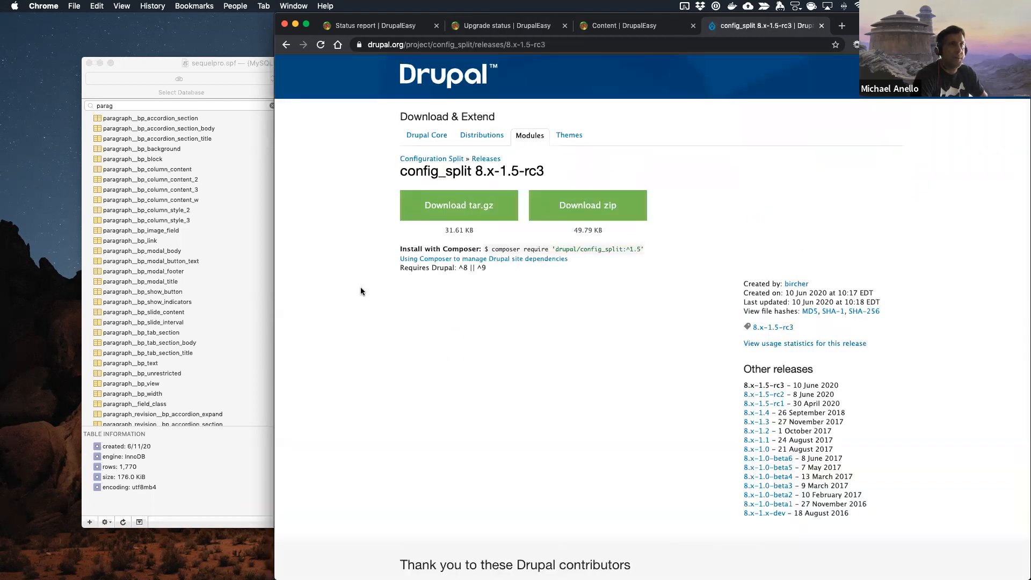
Step: Return to the Configuration Split project page and open its list of open issues to examine recent reports
left_click(286, 45)
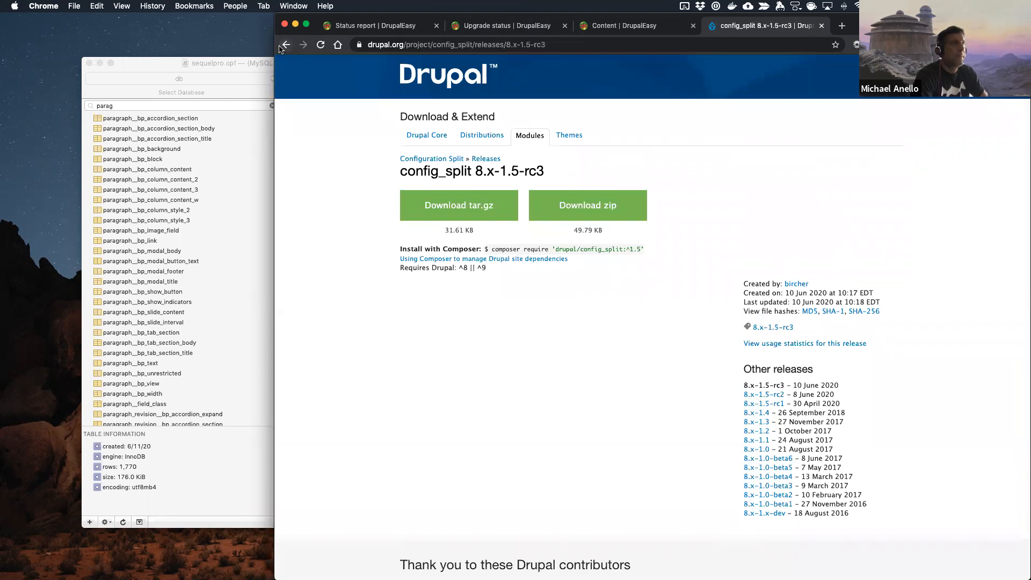
scroll(598, 221, "up", 15)
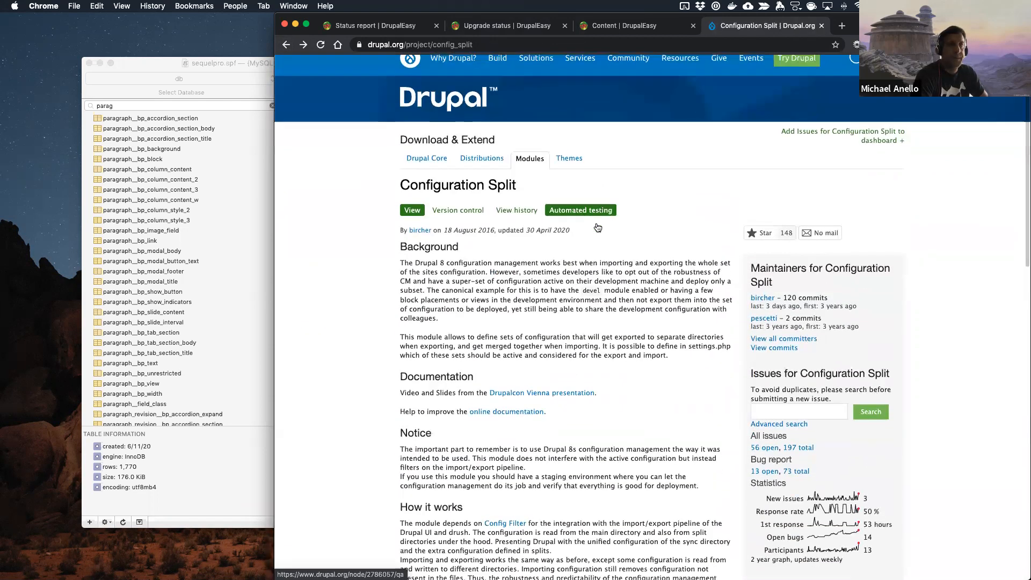
scroll(767, 298, "down", 4)
left_click(767, 295)
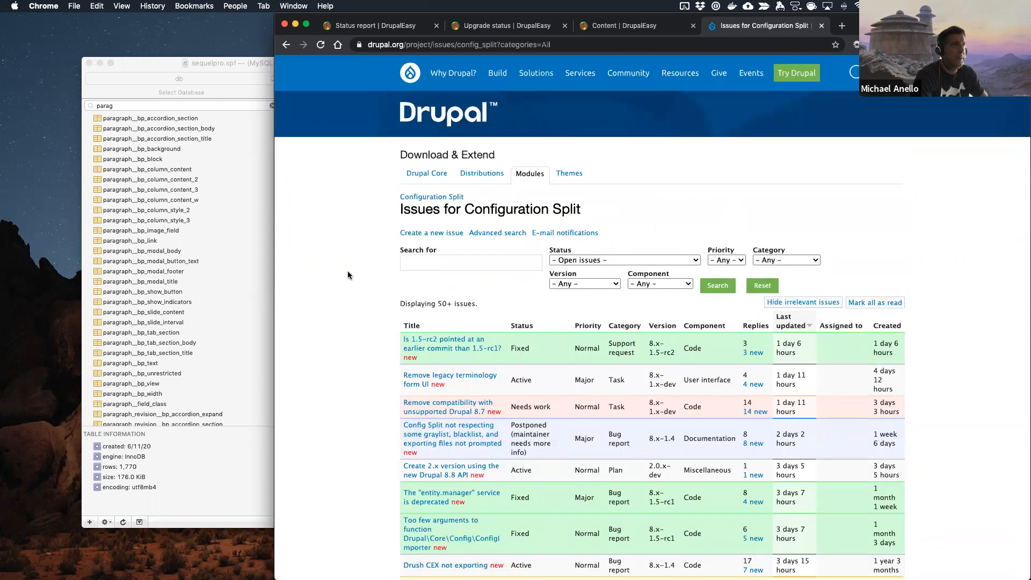
scroll(347, 271, "down", 2)
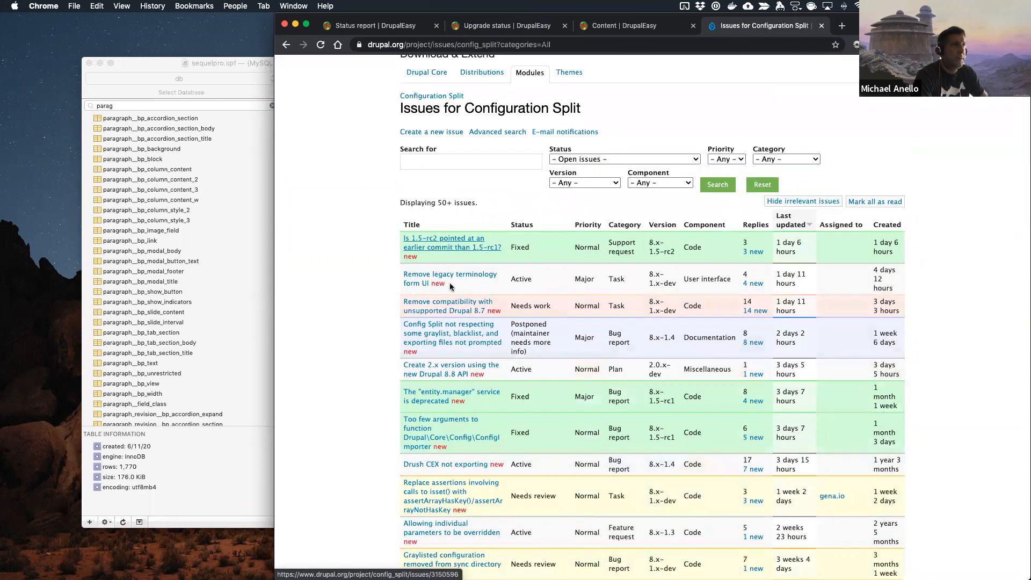
scroll(372, 317, "down", 3)
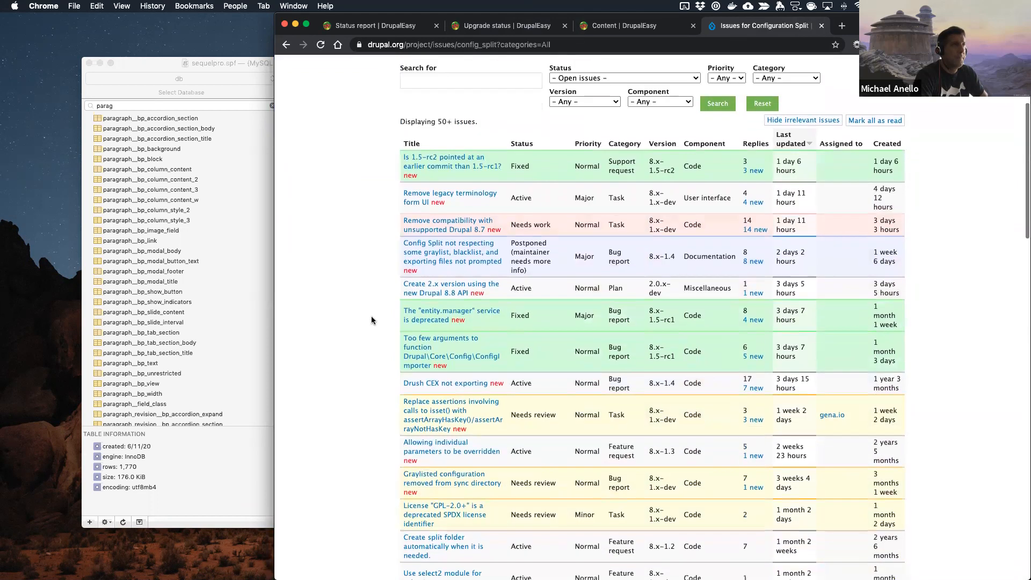
Step: Return to the Configuration Split project page, inspect its commit history, and go back to the project page
scroll(372, 316, "up", 6)
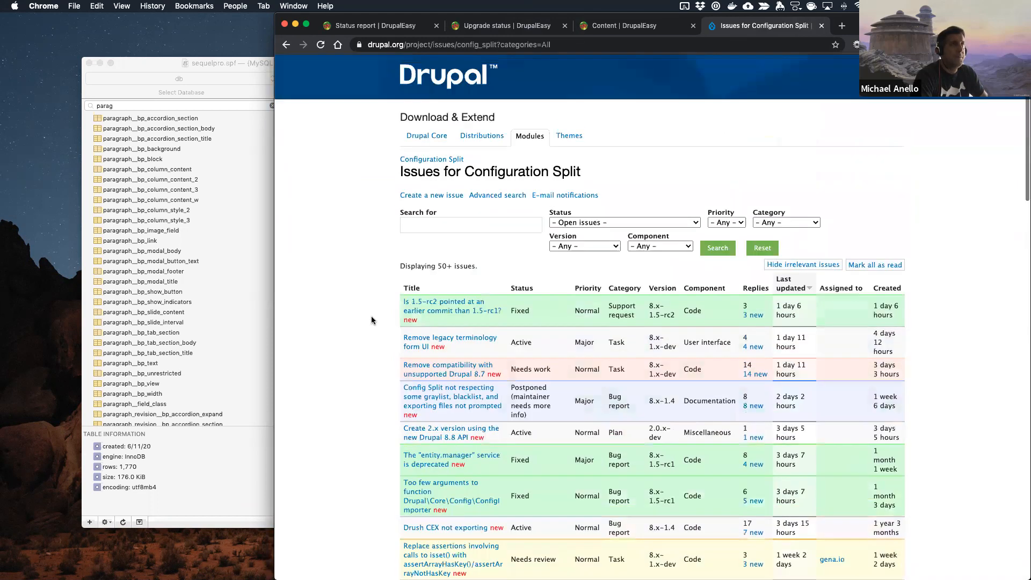
left_click(286, 44)
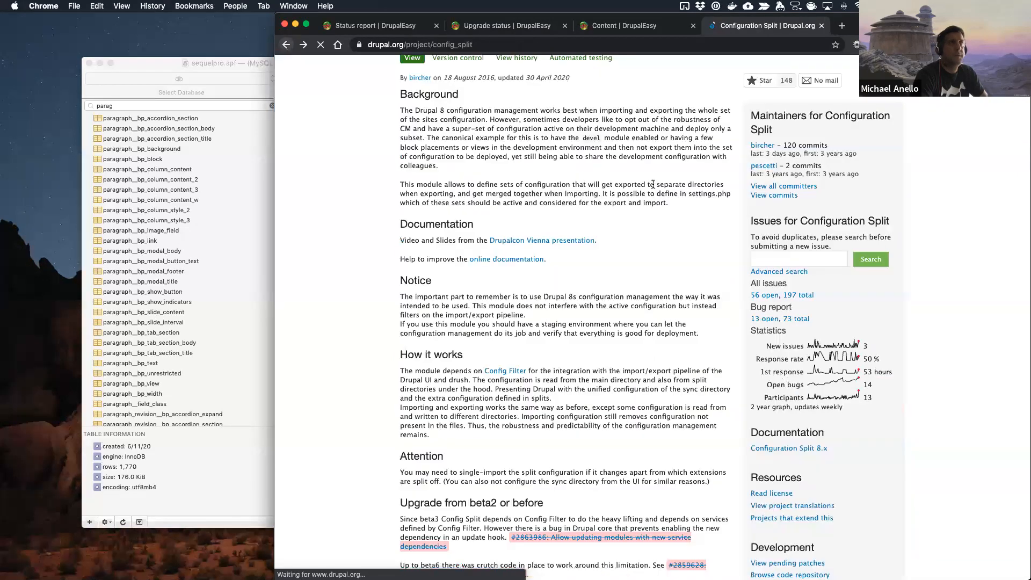
left_click(784, 196)
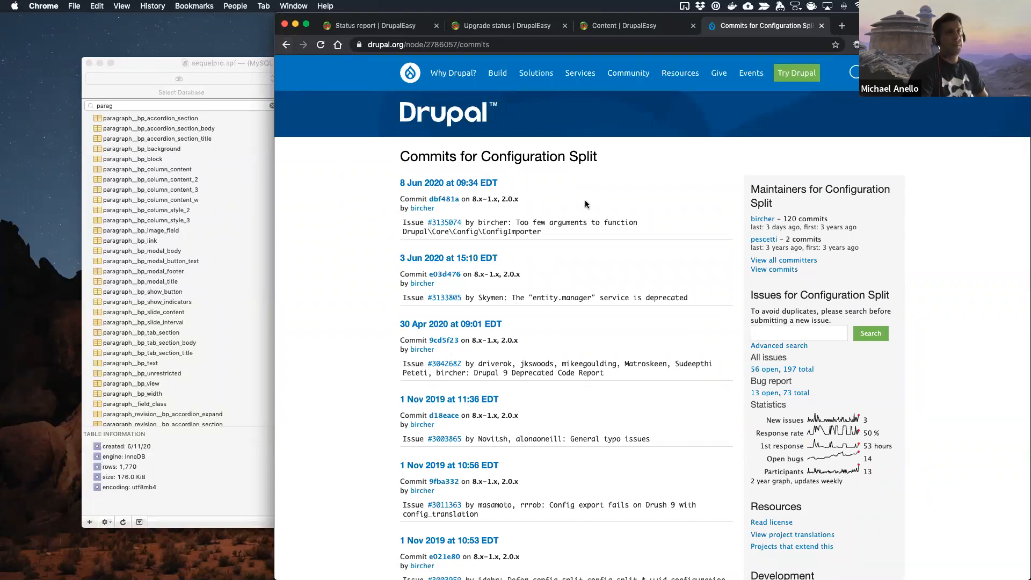
left_click(286, 47)
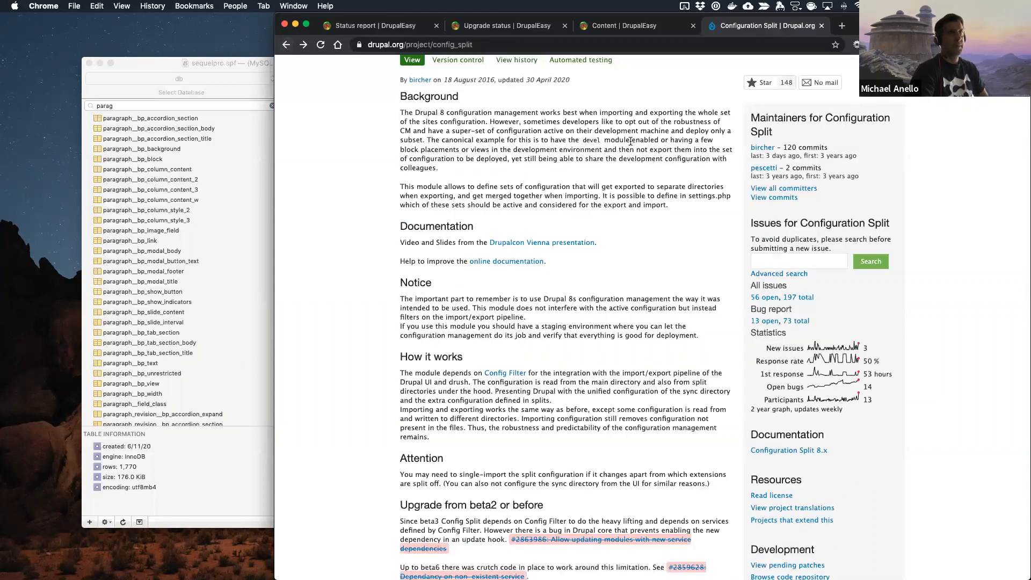
scroll(631, 141, "up", 4)
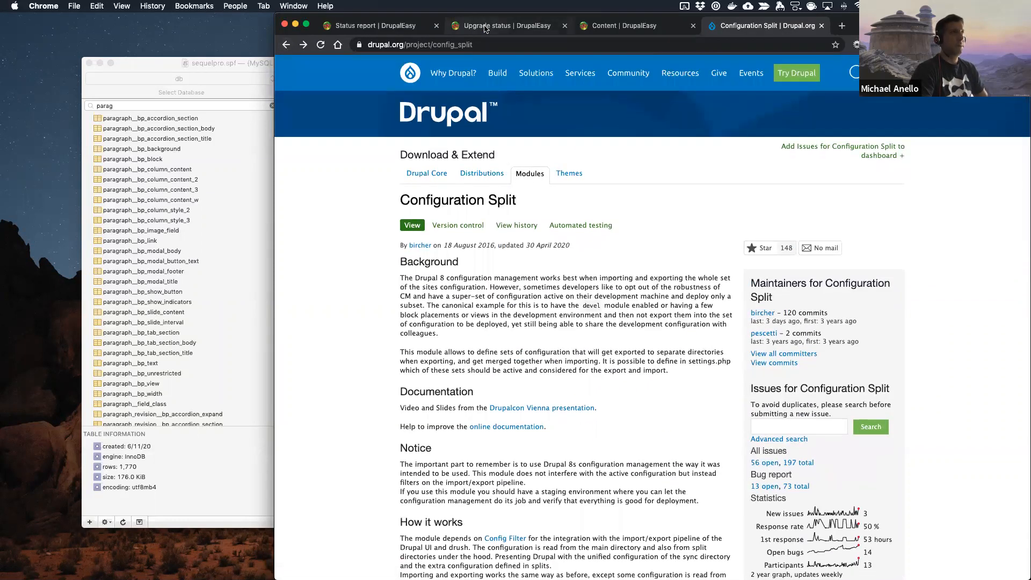
Step: Compare the Chaos Tools entry in the upgrade status report with its 8.x-3.4 release page, opened in a new tab
left_click(485, 28)
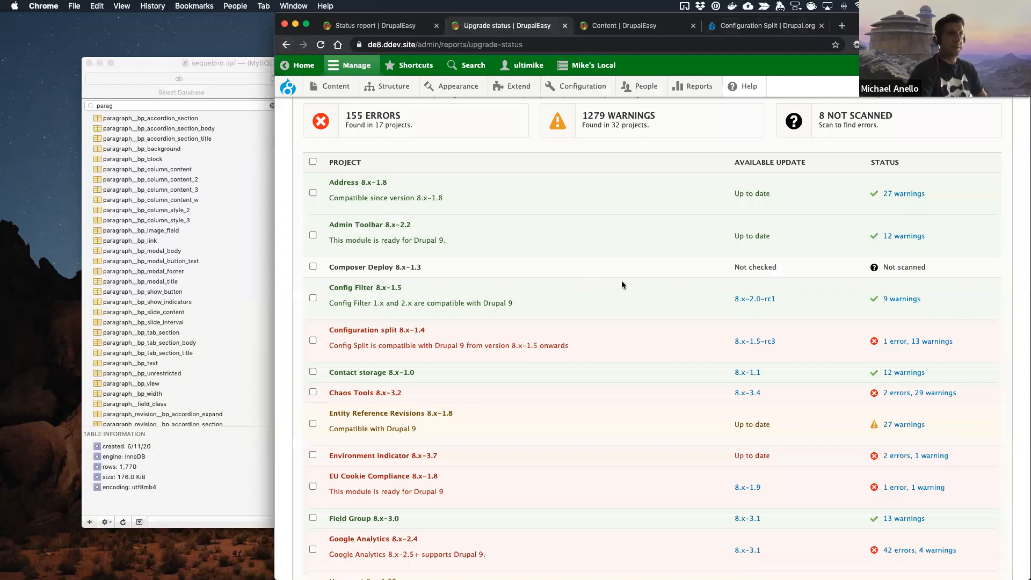
scroll(622, 285, "down", 2)
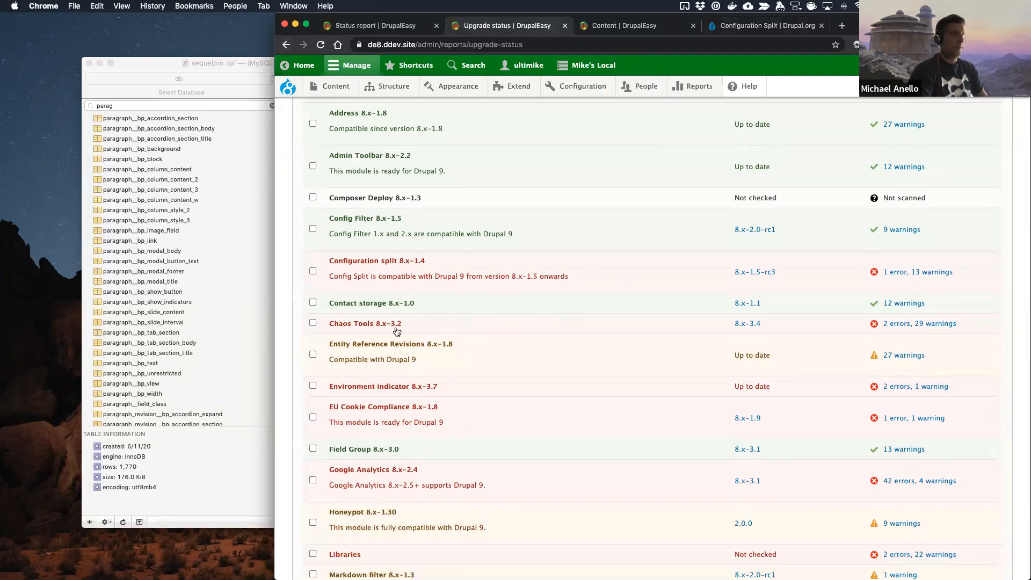
left_click(749, 326)
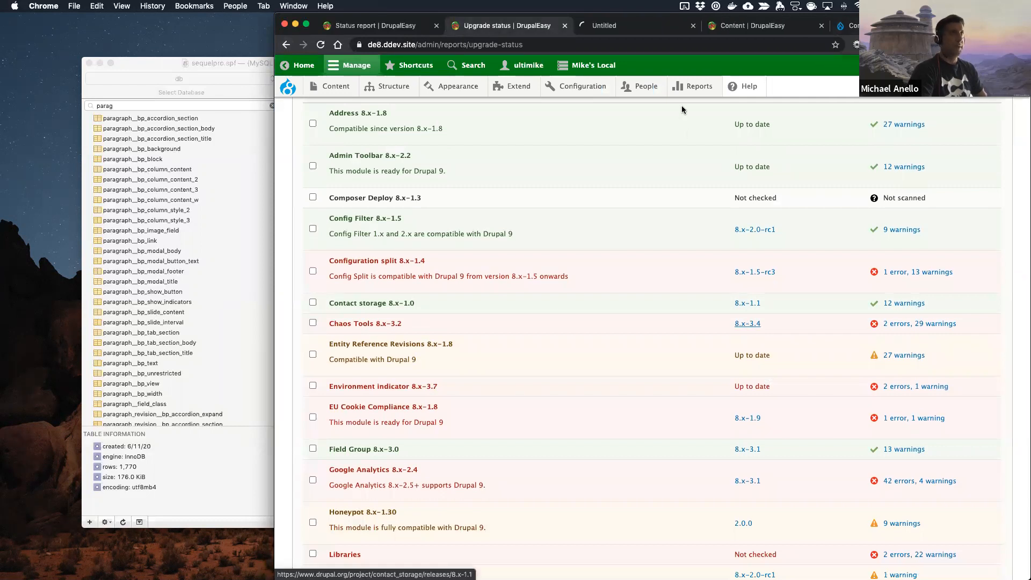
left_click(625, 27)
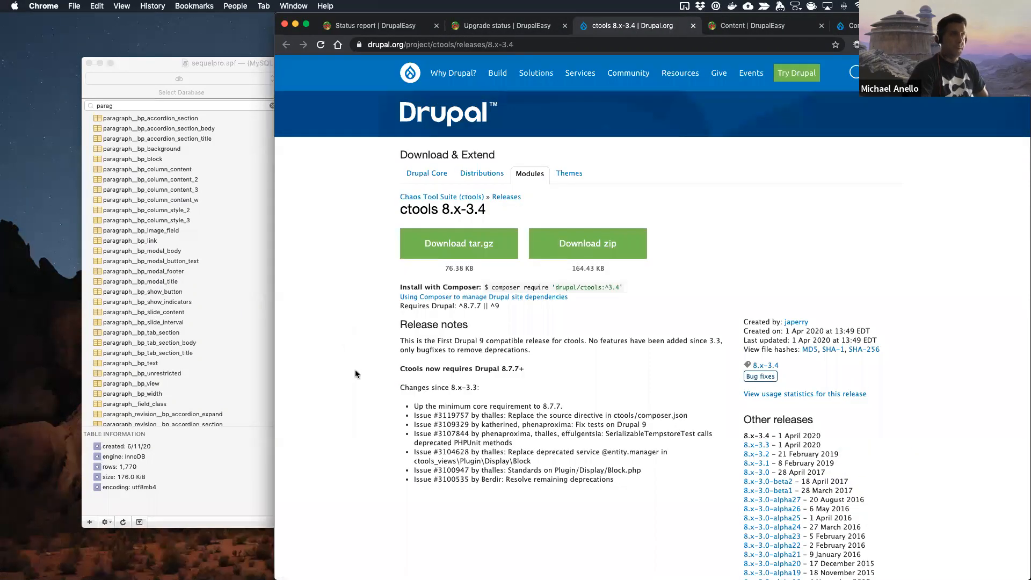
left_click(519, 26)
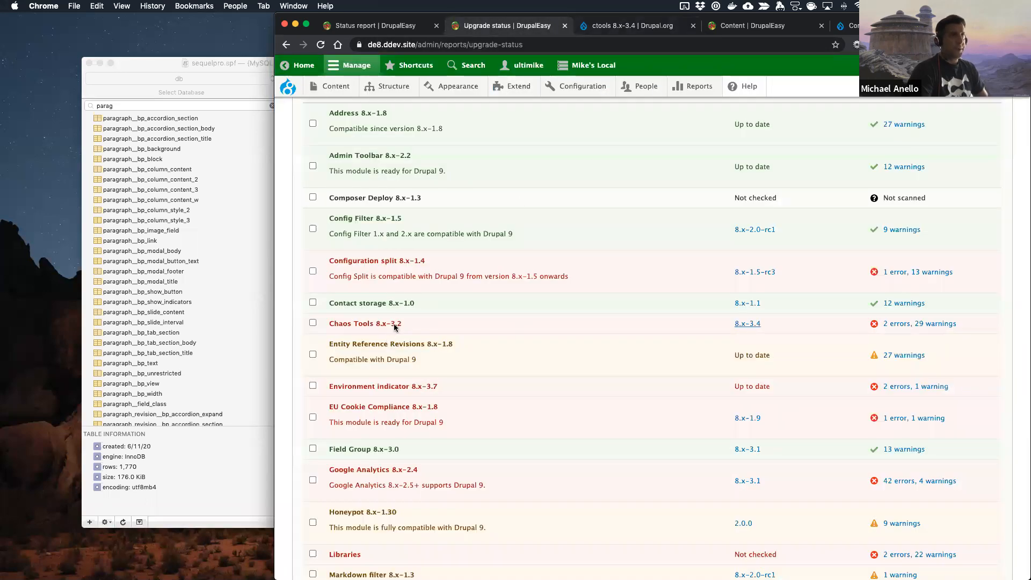
left_click(650, 28)
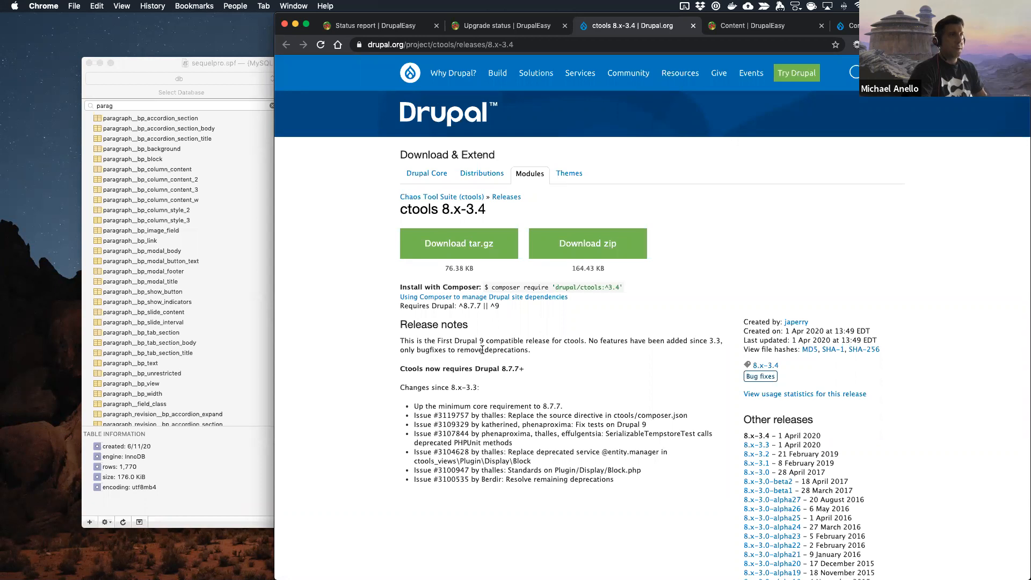
Step: Read through the ctools 8.x-3.3 release notes for Drupal 9 changes and close the release page
scroll(483, 350, "down", 3)
left_click(749, 340)
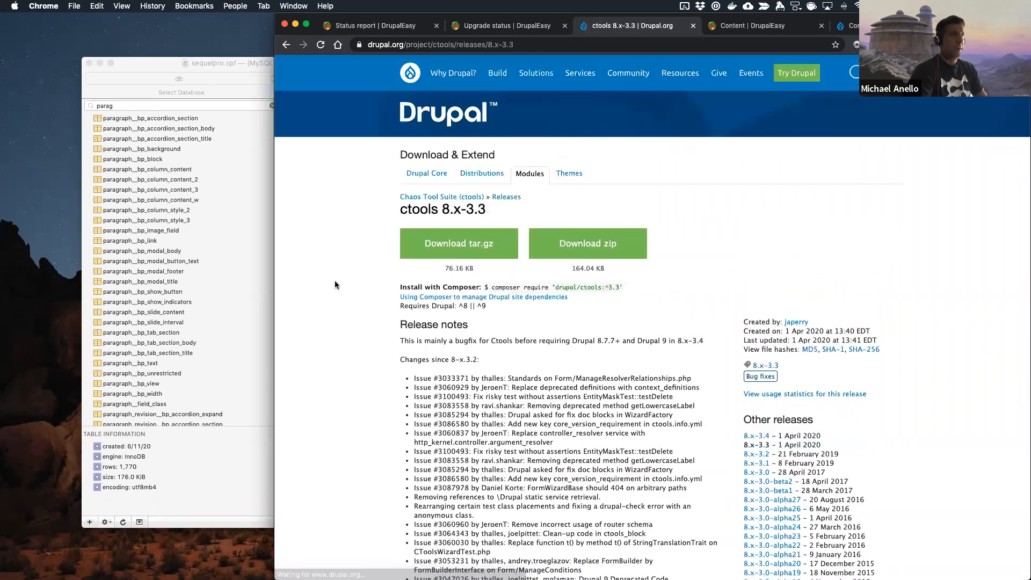
scroll(335, 285, "down", 3)
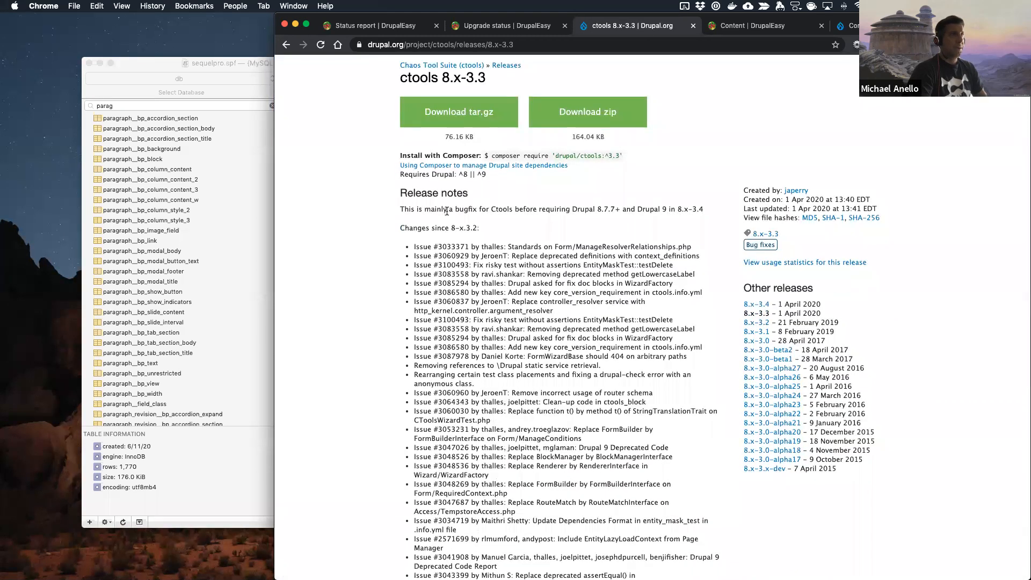
scroll(457, 215, "down", 10)
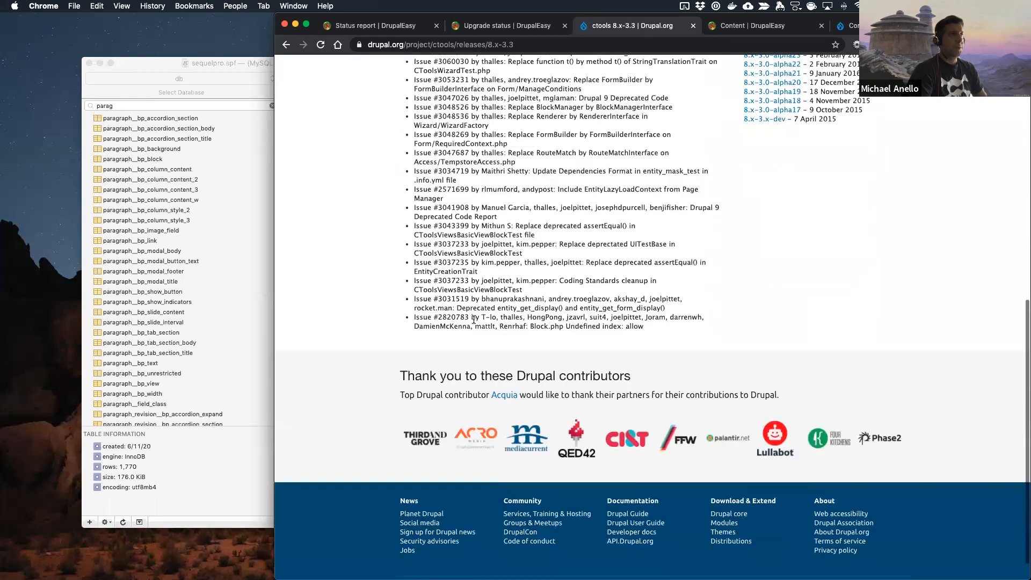
scroll(474, 322, "up", 15)
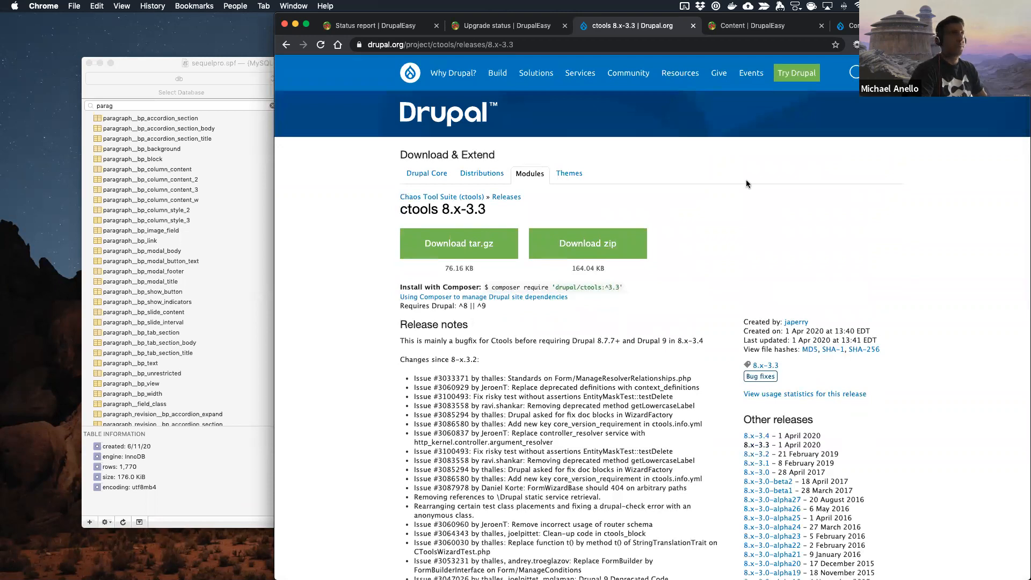
key("super+w")
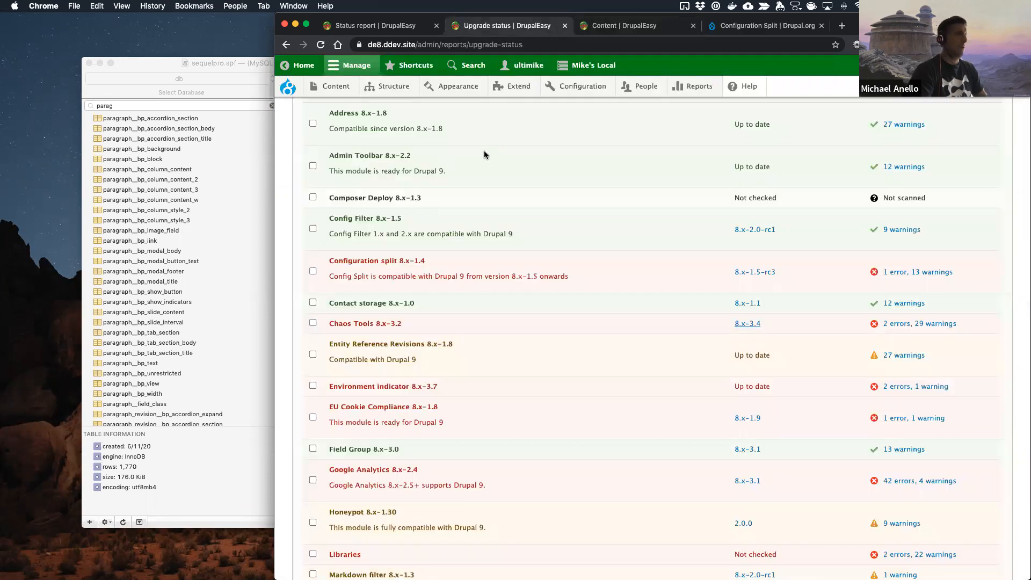
Step: Switch to the code editor's terminal and check the repository state with git status
key("ctrl+Right")
type("git status")
key("Return")
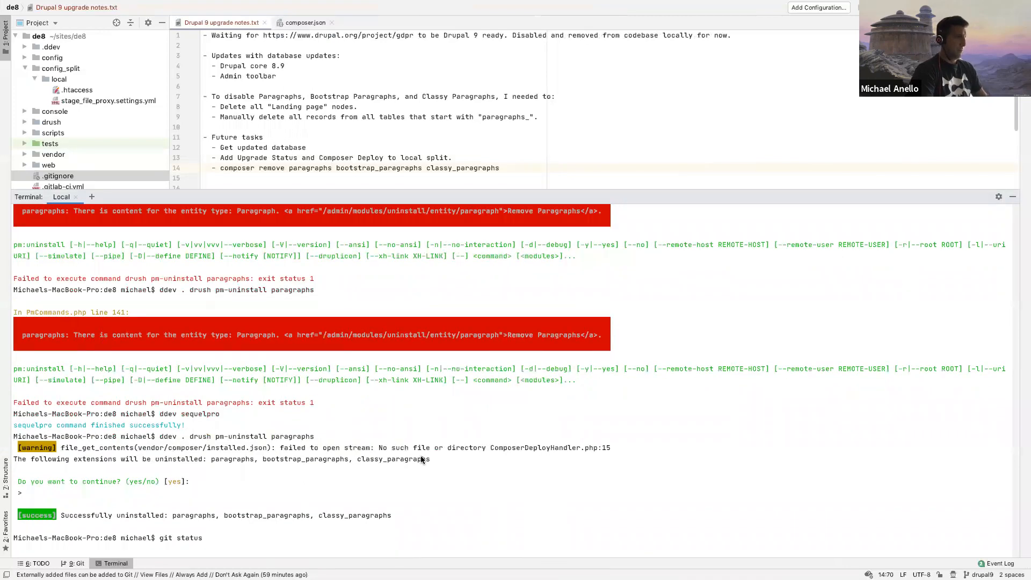
Step: Update the Chaos Tools module by running ddev composer update drupal/ctools --with-dependencies in the terminal
type("ddev .")
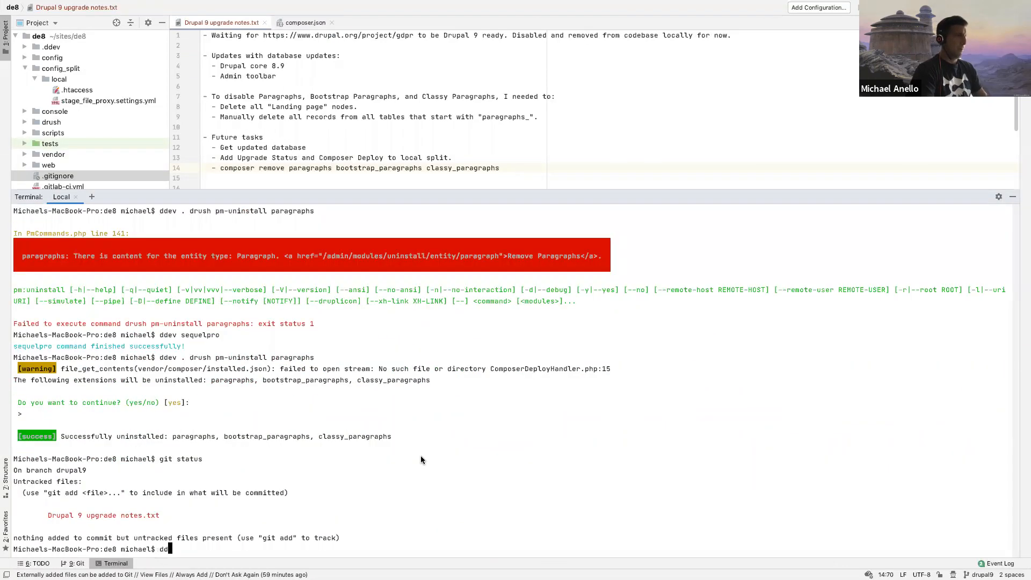
key("BackSpace")
key("BackSpace")
type("composer update drupal/")
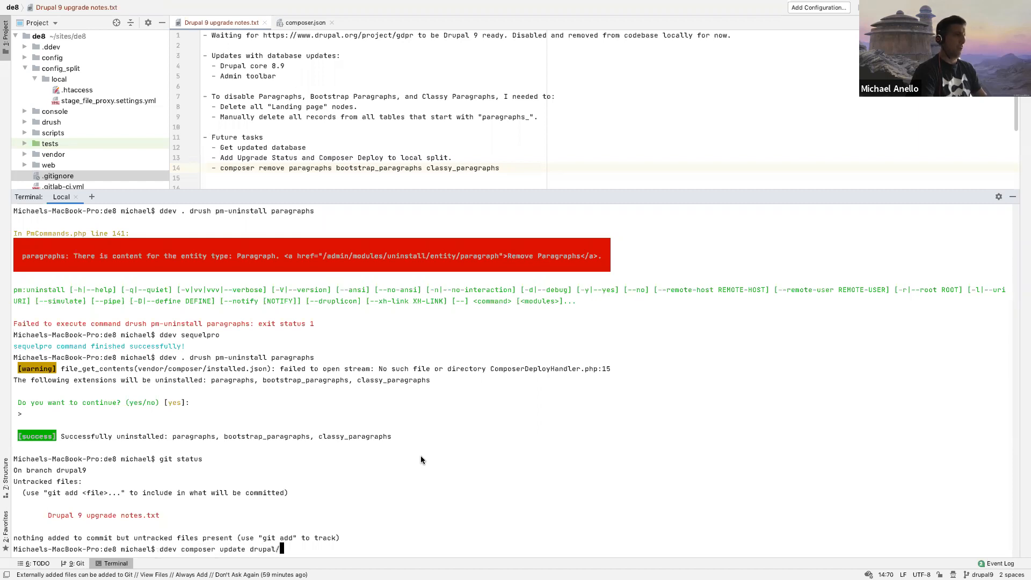
type("ctools --with")
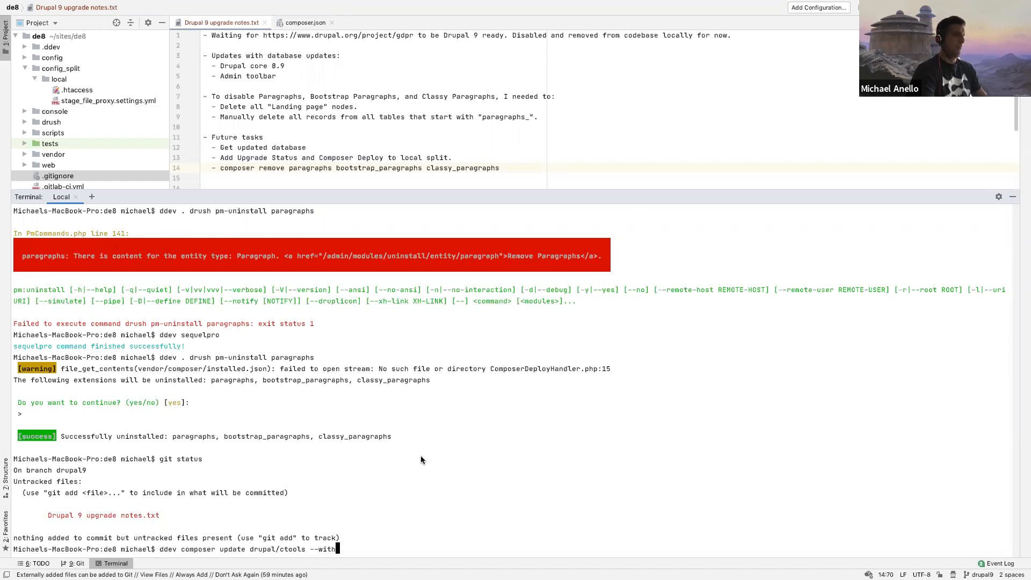
type("-dependencies")
key("Return")
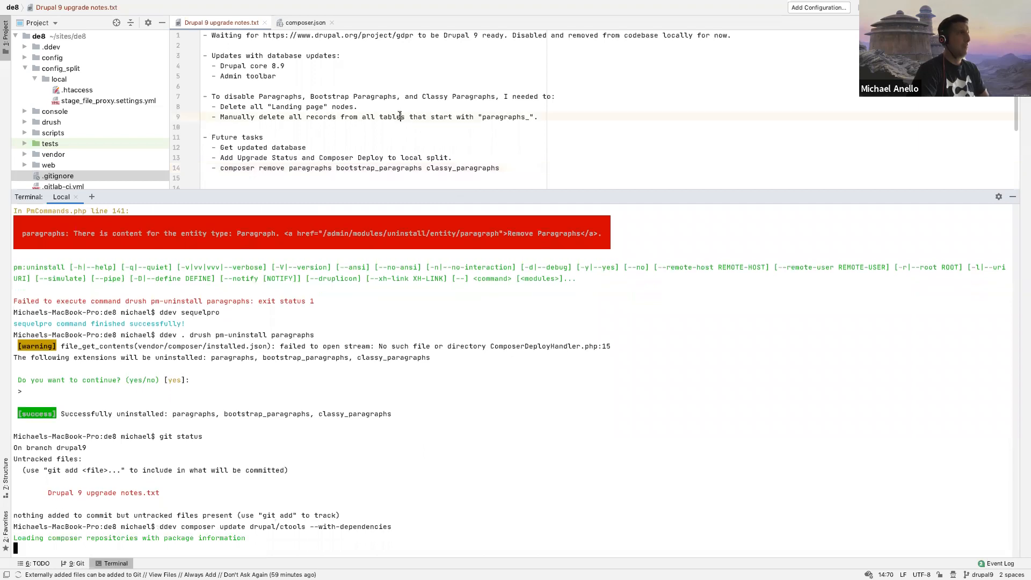
Step: Add the line "Removed all Paragraphs content, uninstalled Paragraphs, Bootstrap Paragraphs, and Classy Paragraphs" at the end of the upgrade notes
scroll(394, 133, "down", 2)
scroll(394, 132, "down", 4)
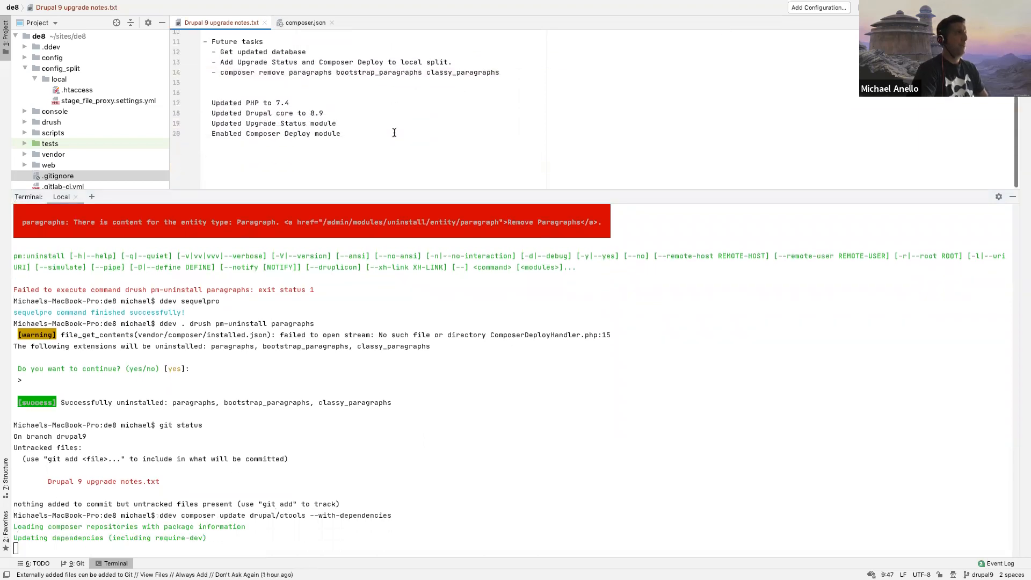
scroll(375, 137, "up", 2)
left_click(357, 157)
key("Return")
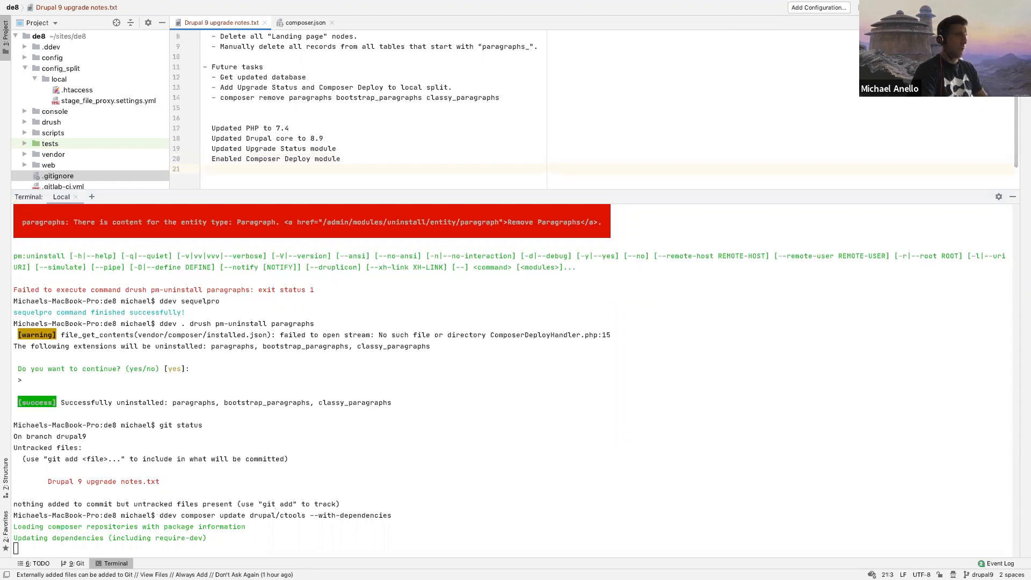
type("Removed all Paragraphs con")
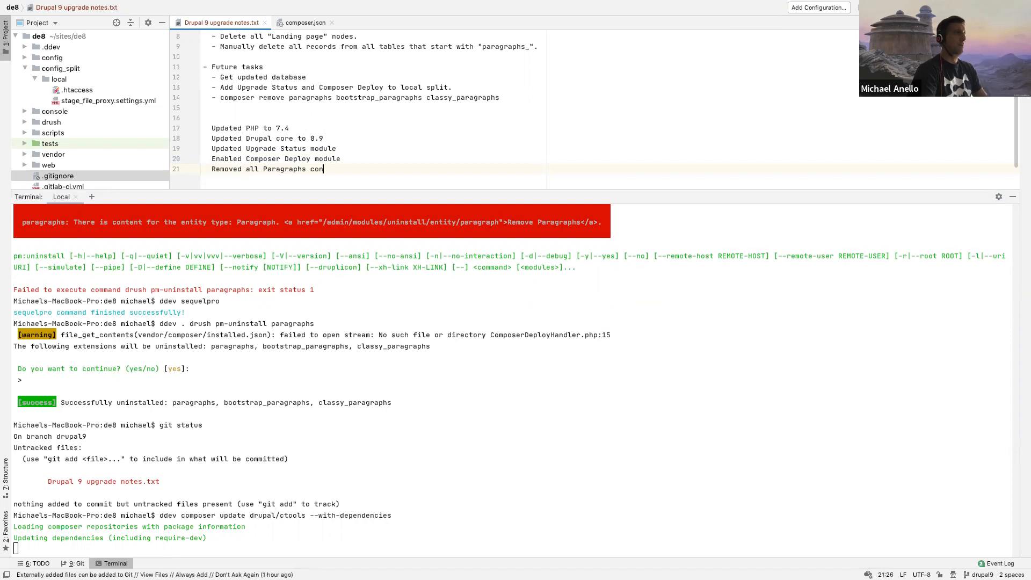
type("tent, uninstalled")
scroll(359, 136, "up", 3)
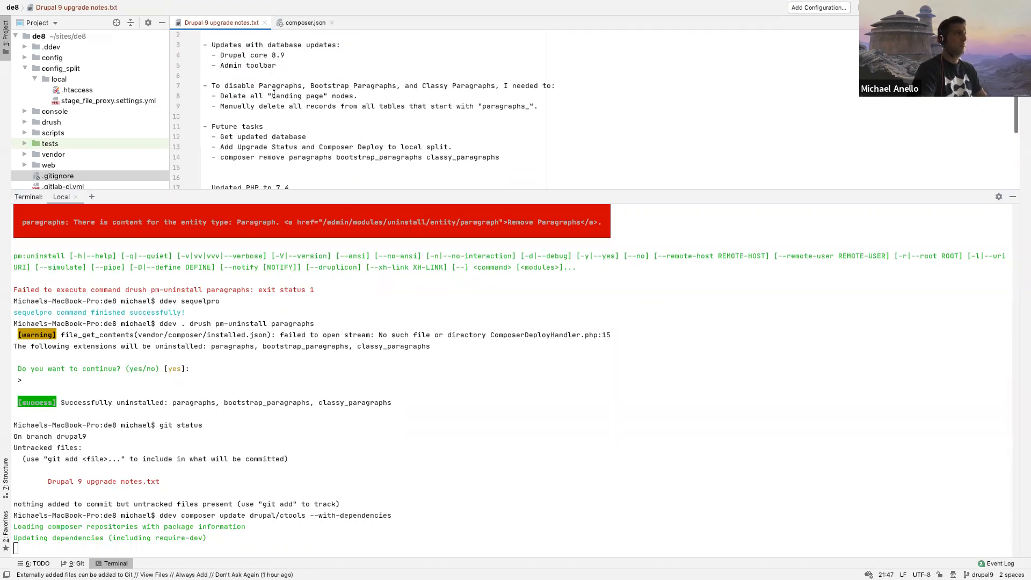
left_click_drag(259, 86, 494, 86)
key("super+c")
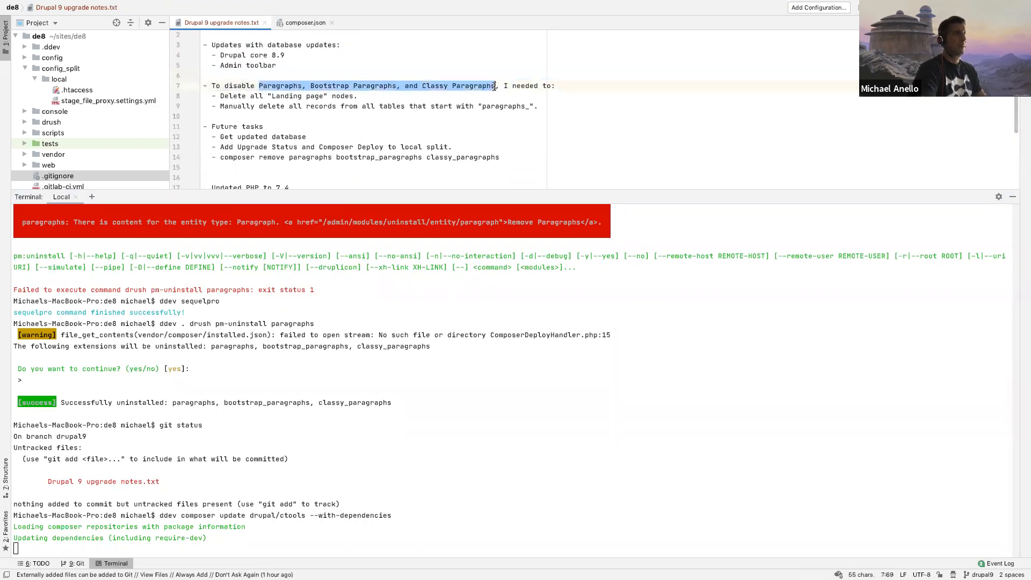
scroll(406, 132, "down", 3)
key("super+v")
key("Up")
key("Up")
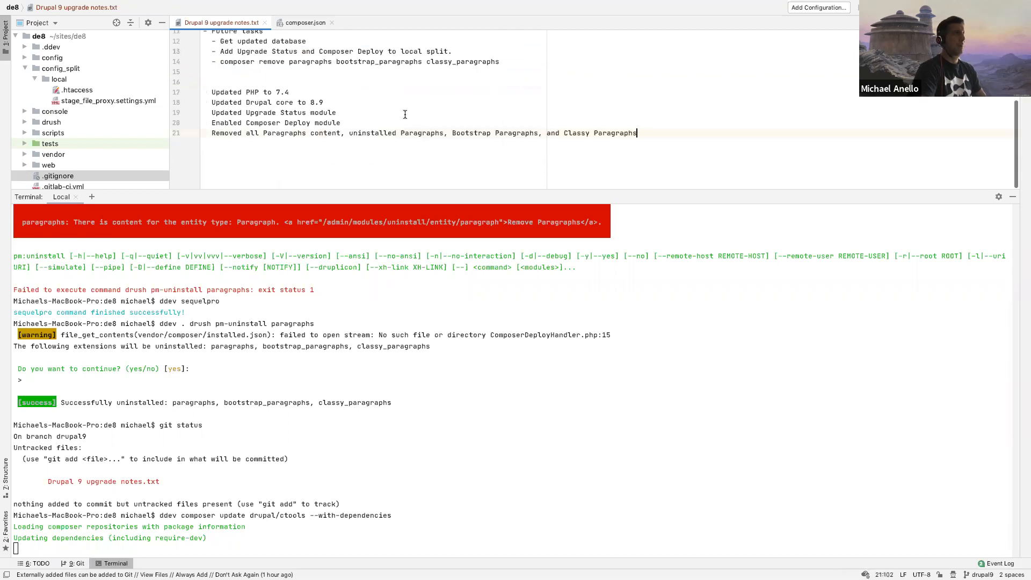
Step: Add the line "Updated CTools module." below the Paragraphs entry at the end of the upgrade notes
left_click(673, 141)
key("Return")
type("Updated Ctoos")
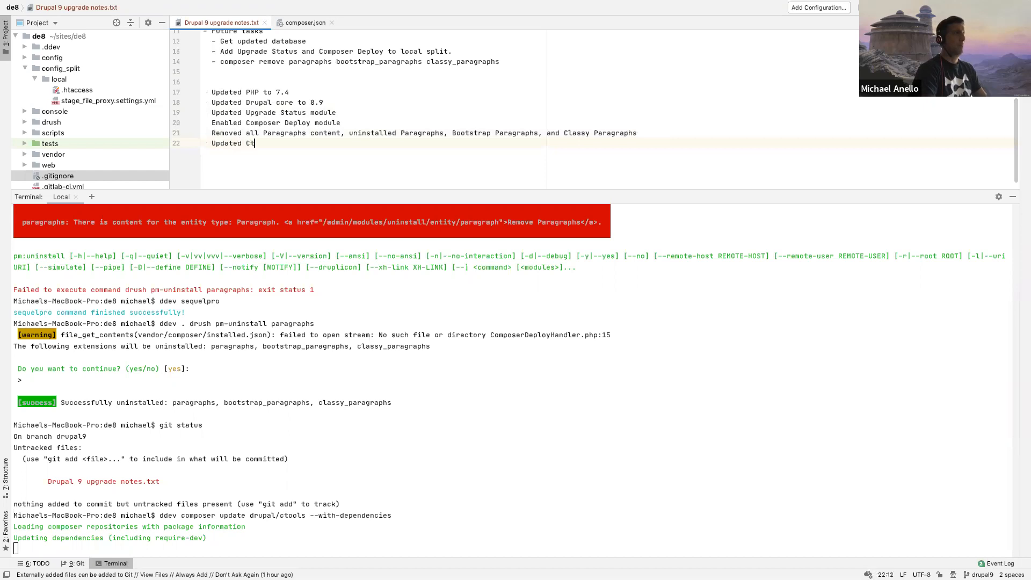
key("BackSpace")
key("BackSpace")
key("BackSpace")
key("BackSpace")
key("BackSpace")
key("BackSpace")
type("tools module.")
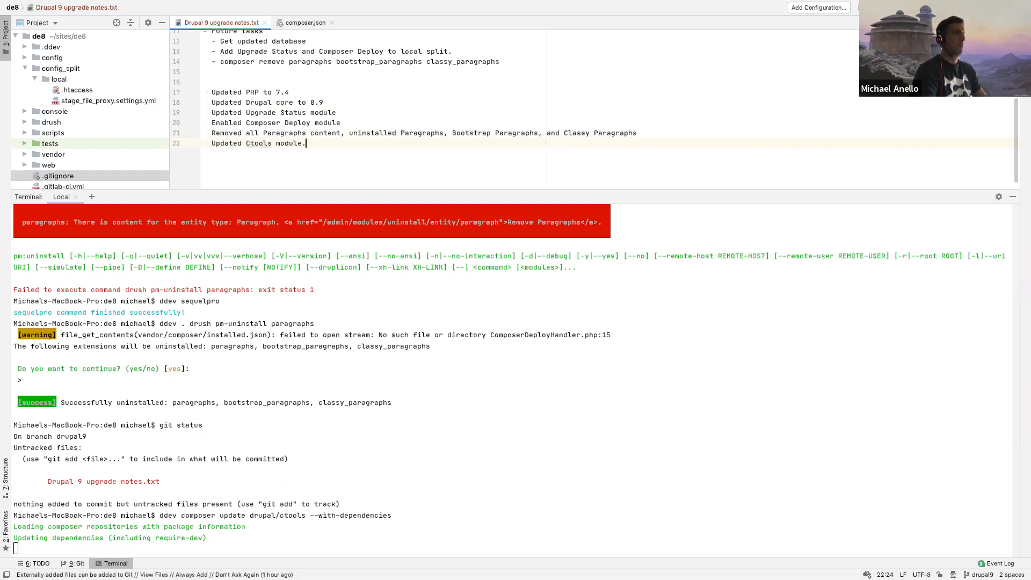
left_click(251, 144)
key("Delete")
type("T")
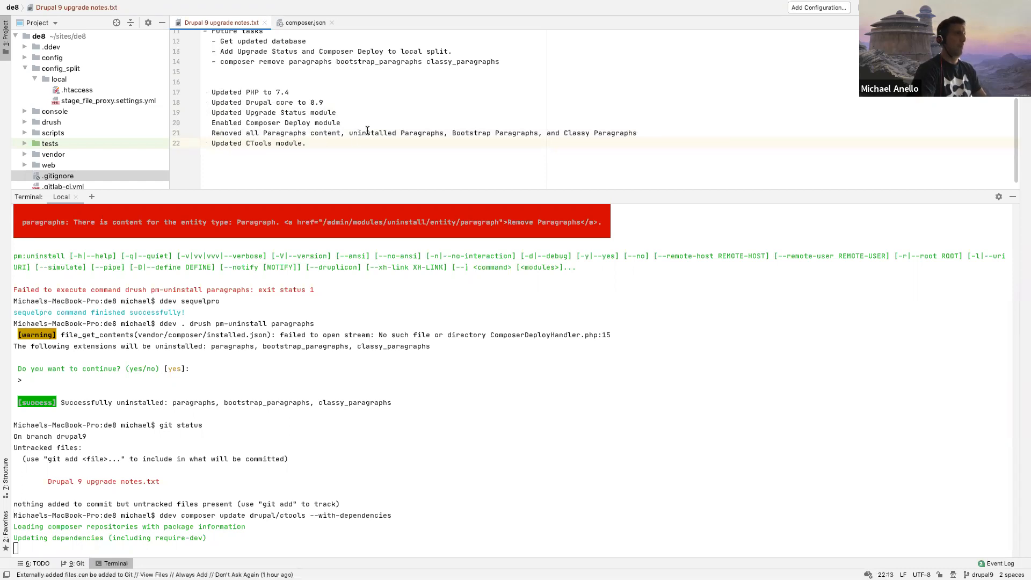
Step: End the completed-work lines with periods, from the PHP 7.4 update through the Paragraphs removal
left_click(670, 133)
type(".")
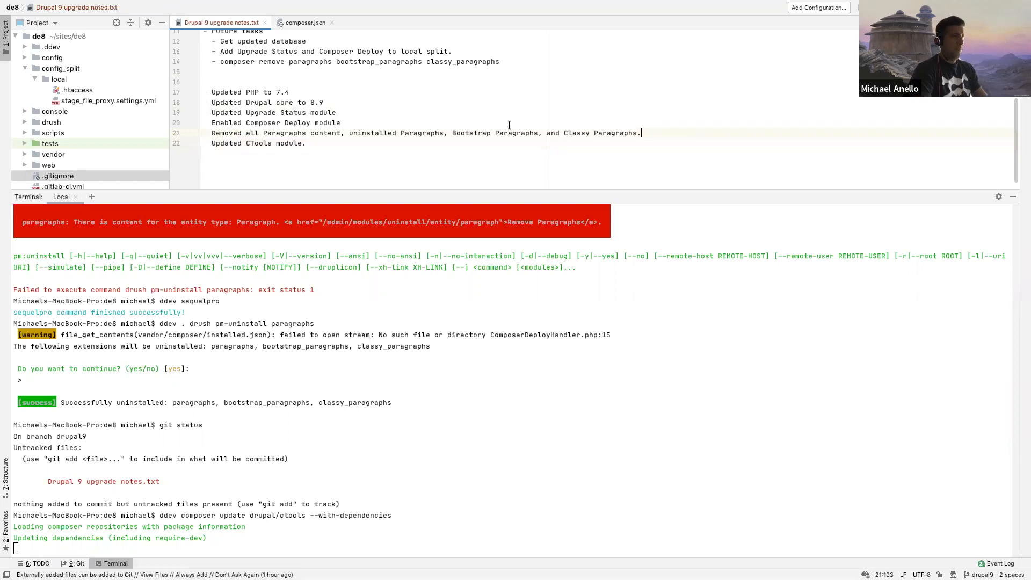
left_click(381, 123)
type(".")
left_click(358, 114)
type(".")
left_click(345, 101)
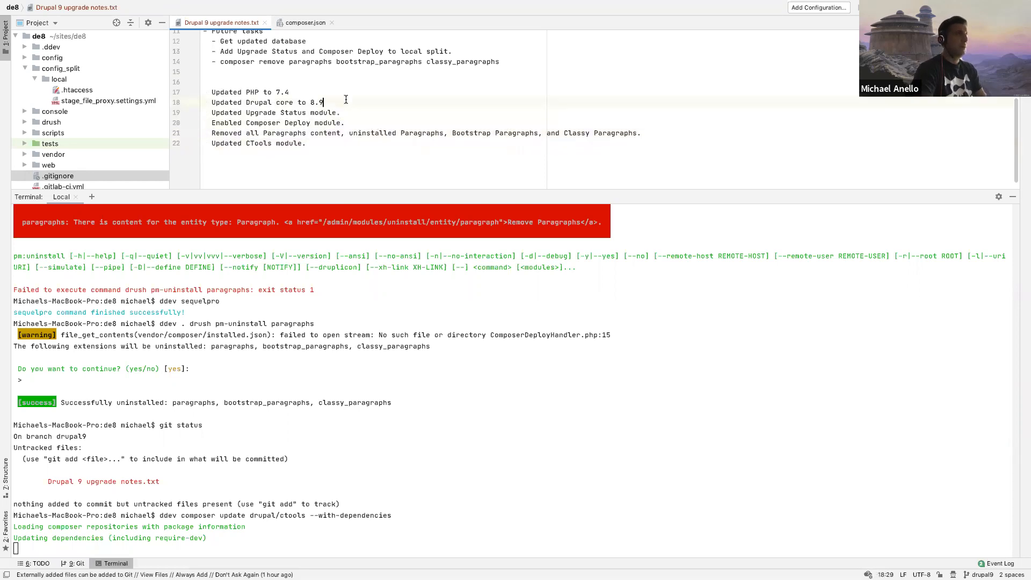
type(".")
left_click(309, 92)
type(".")
left_click(313, 148)
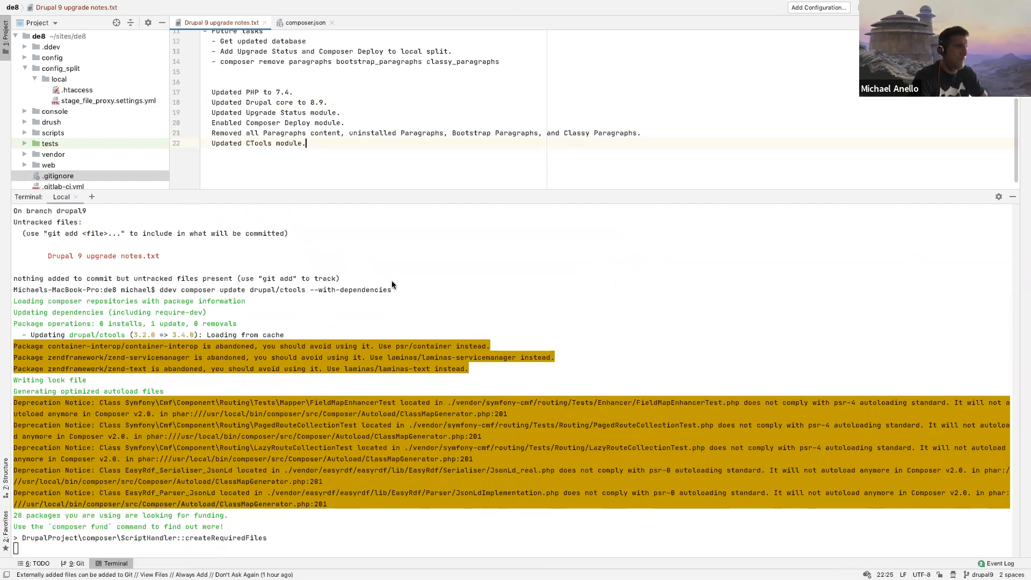
Step: Switch to Chrome and reload the site's Upgrade status and Status report pages after the Chaos Tools update
key("ctrl+Left")
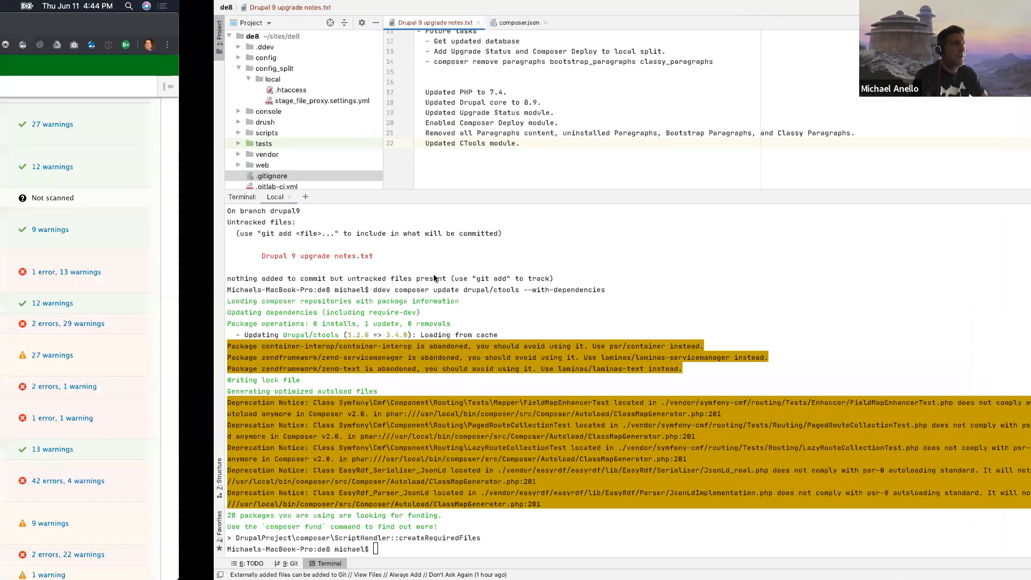
key("super+r")
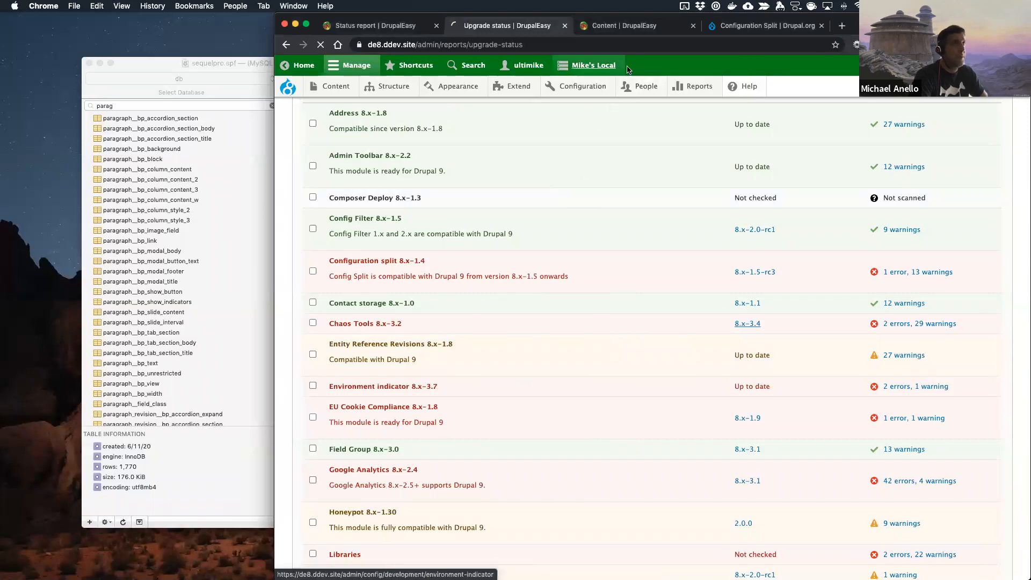
left_click(635, 25)
left_click(375, 27)
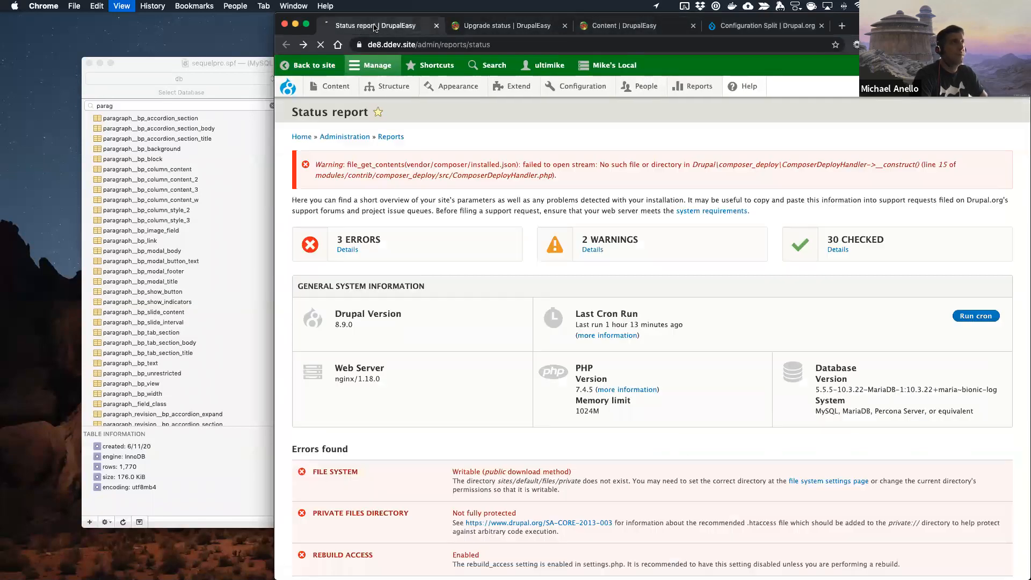
key("super+r")
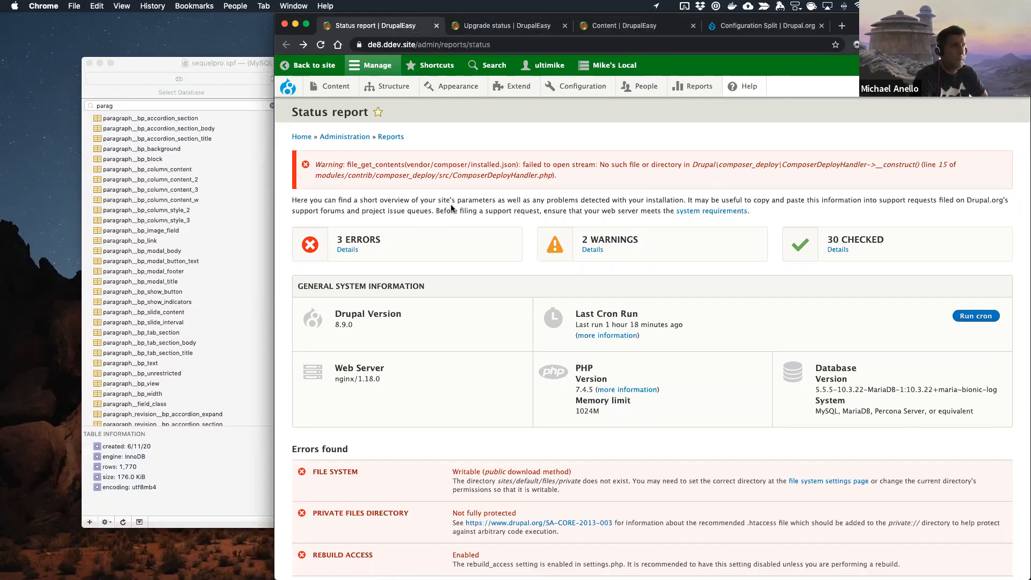
Step: Review the errors and warnings listed on the Status report page
scroll(452, 209, "down", 5)
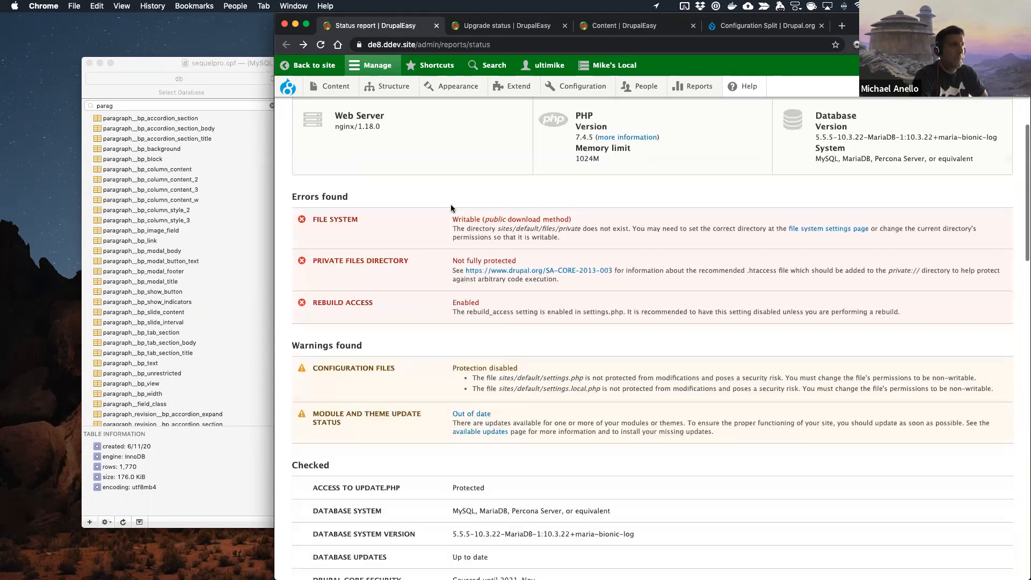
scroll(583, 246, "up", 1)
scroll(583, 247, "up", 6)
Step: View the Chaos Tools scan results from the Upgrade status report, checking the scan date and listed errors, and close them
left_click(516, 26)
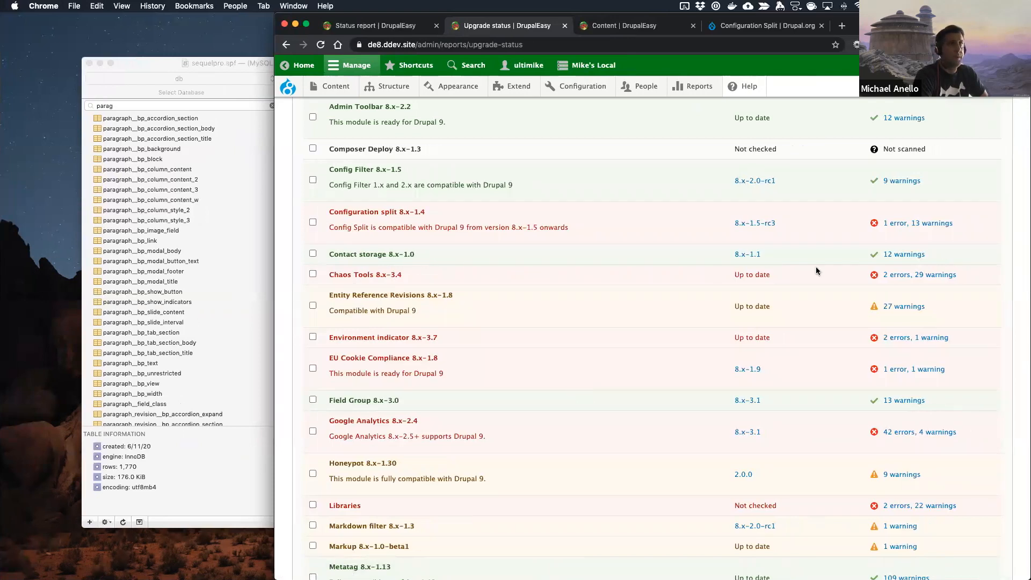
left_click(920, 275)
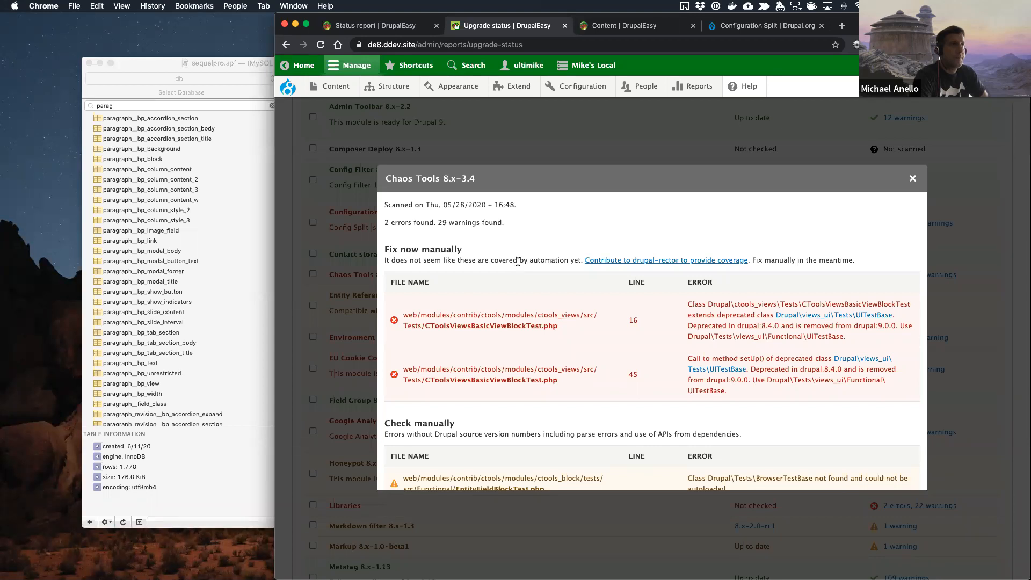
scroll(518, 262, "down", 6)
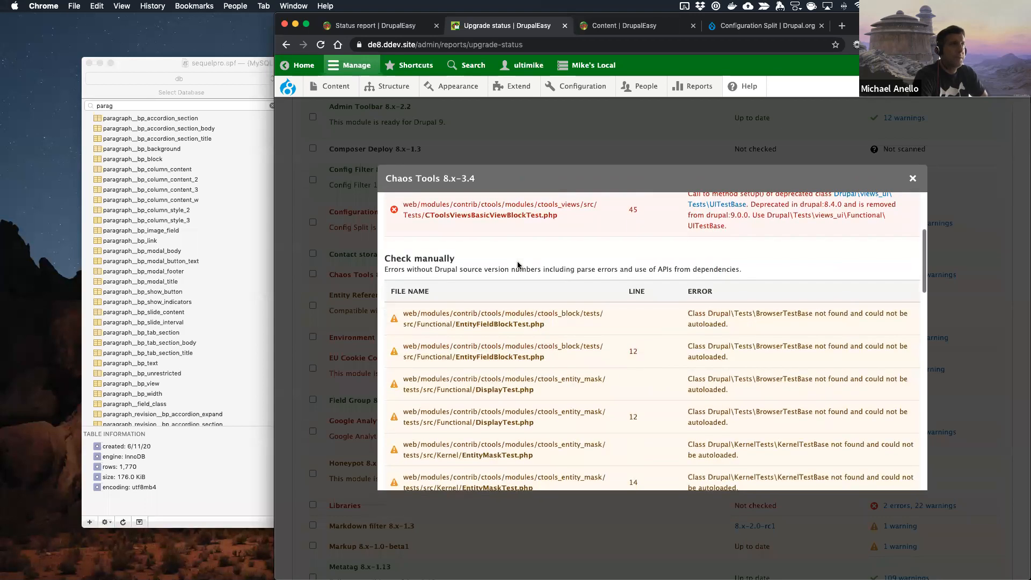
scroll(512, 320, "up", 6)
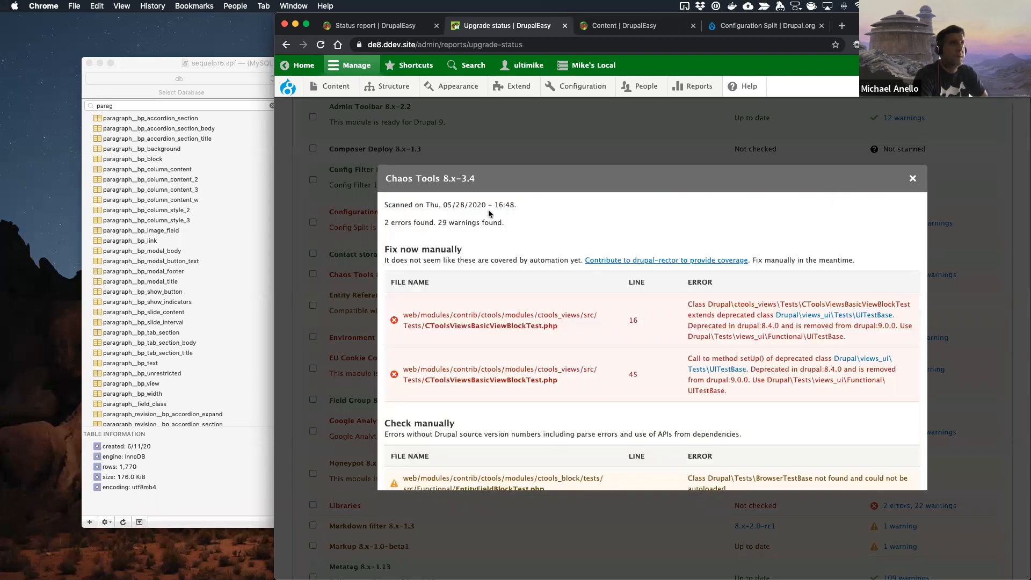
left_click(913, 178)
Step: Select only Chaos Tools among the contributed projects on the Upgrade status page and start a new scan of it
scroll(468, 209, "up", 10)
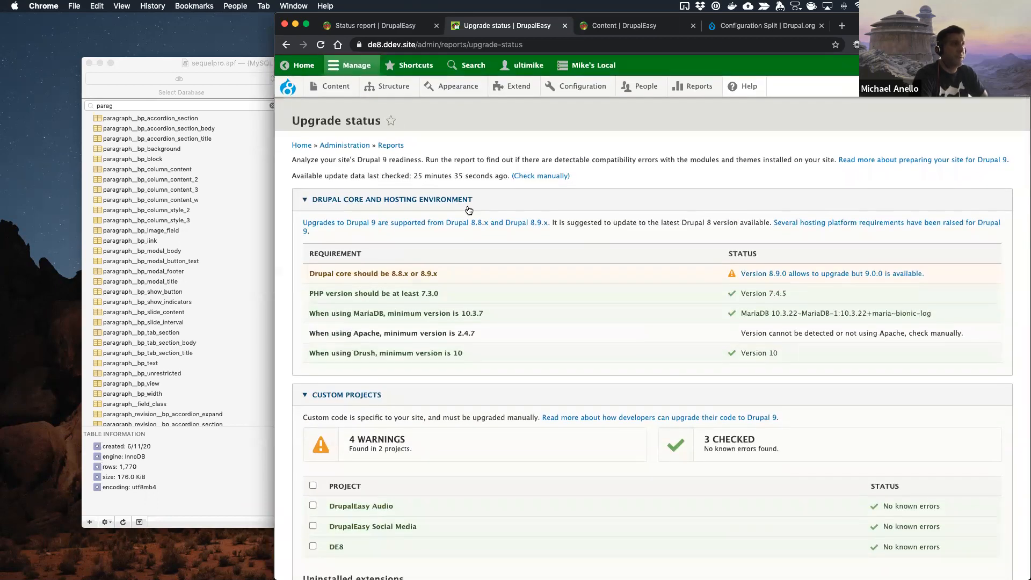
scroll(469, 210, "down", 15)
scroll(467, 209, "down", 10)
scroll(467, 210, "up", 20)
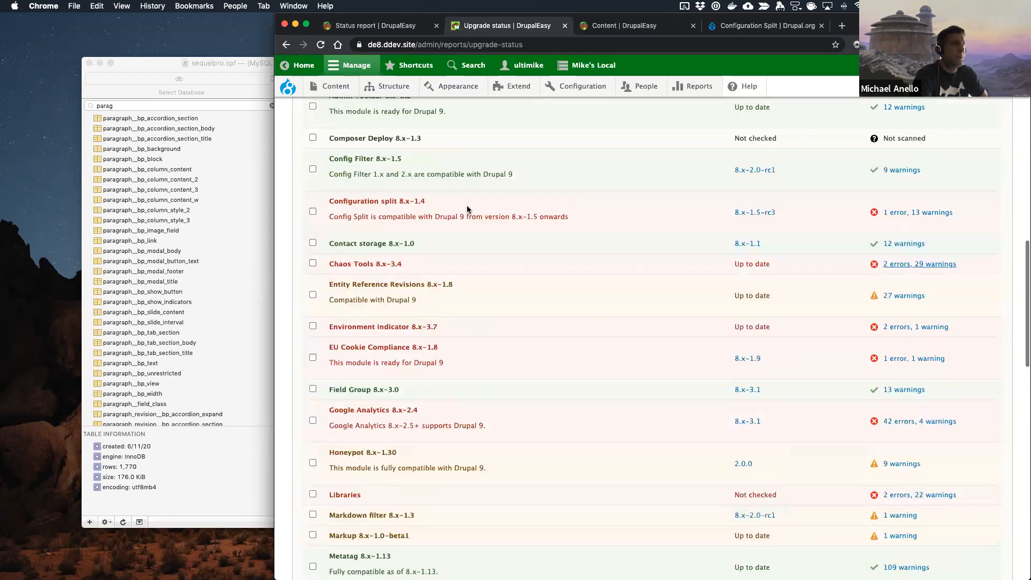
left_click(312, 263)
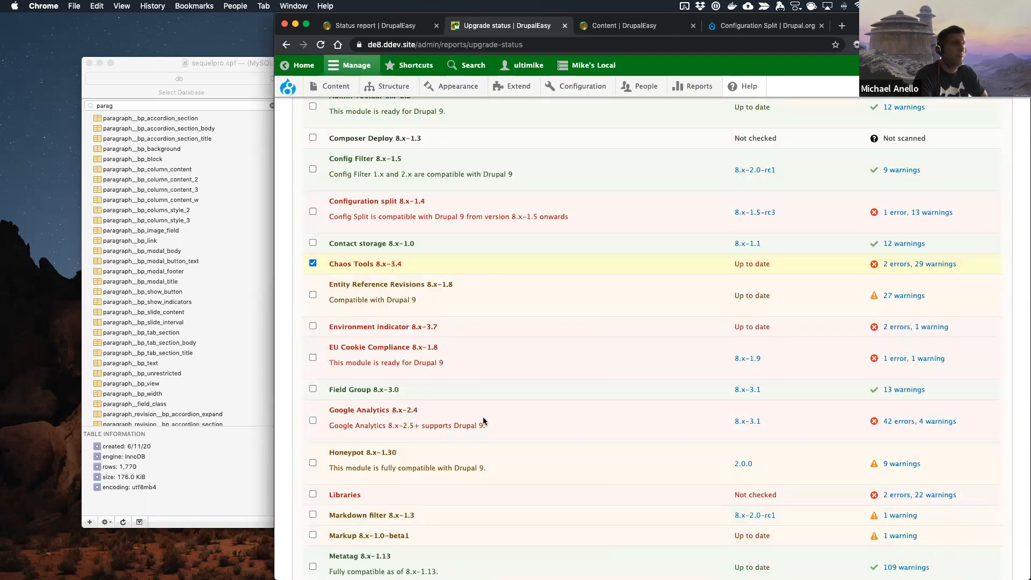
scroll(484, 422, "down", 15)
left_click(330, 529)
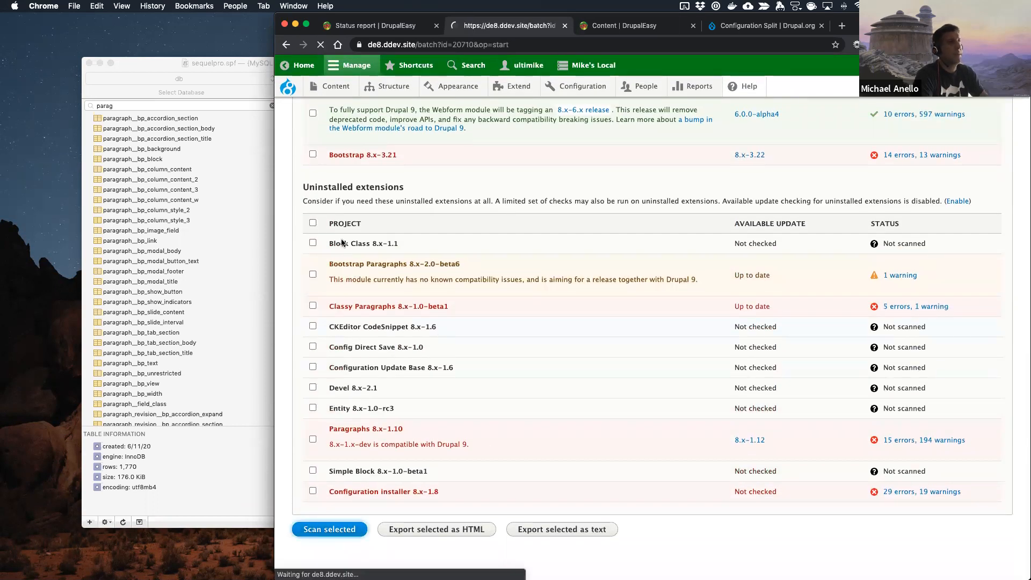
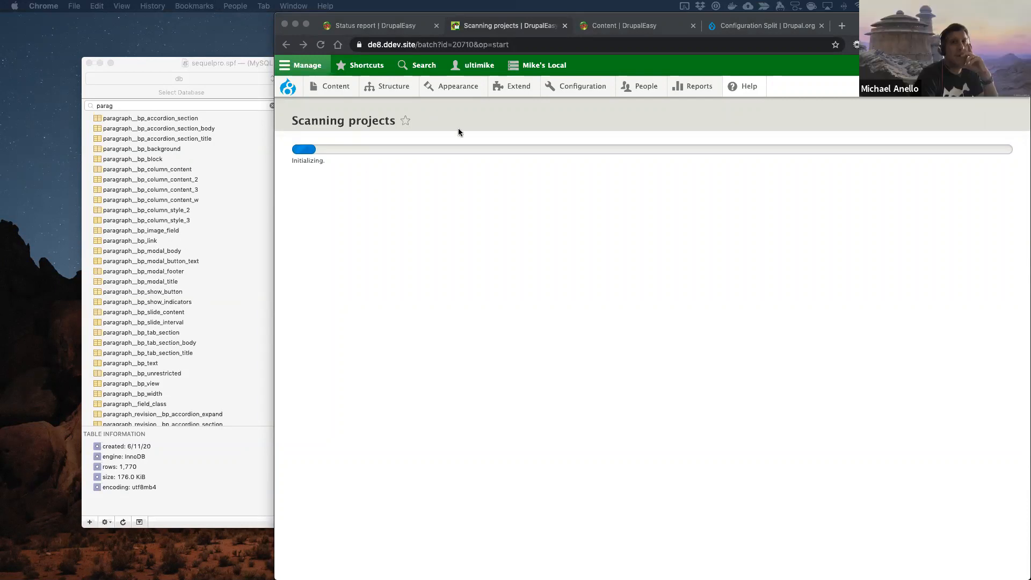
Step: Close the Configuration Split project page and review the module list in the Upgrade Status report
left_click(821, 26)
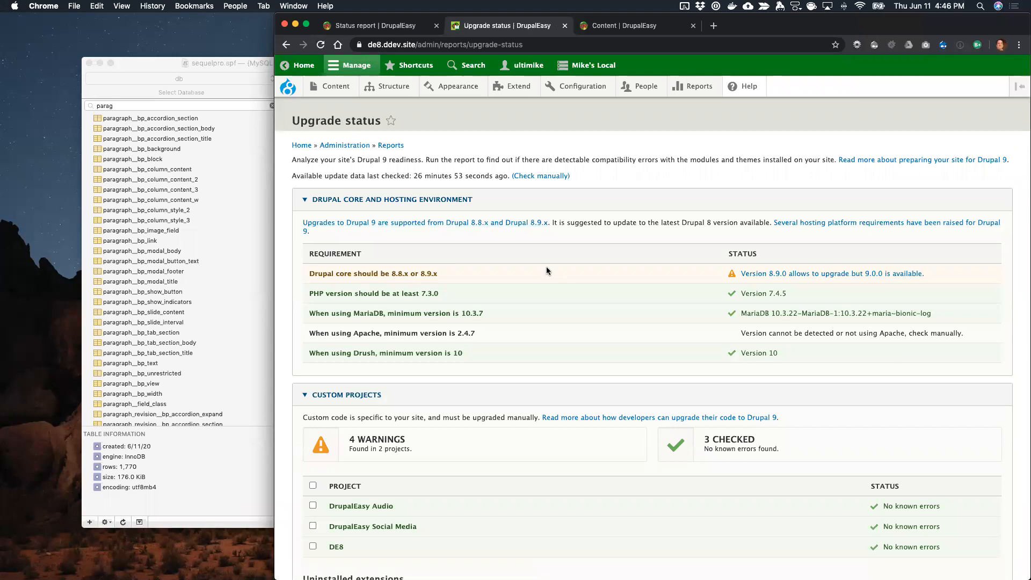
scroll(547, 266, "down", 10)
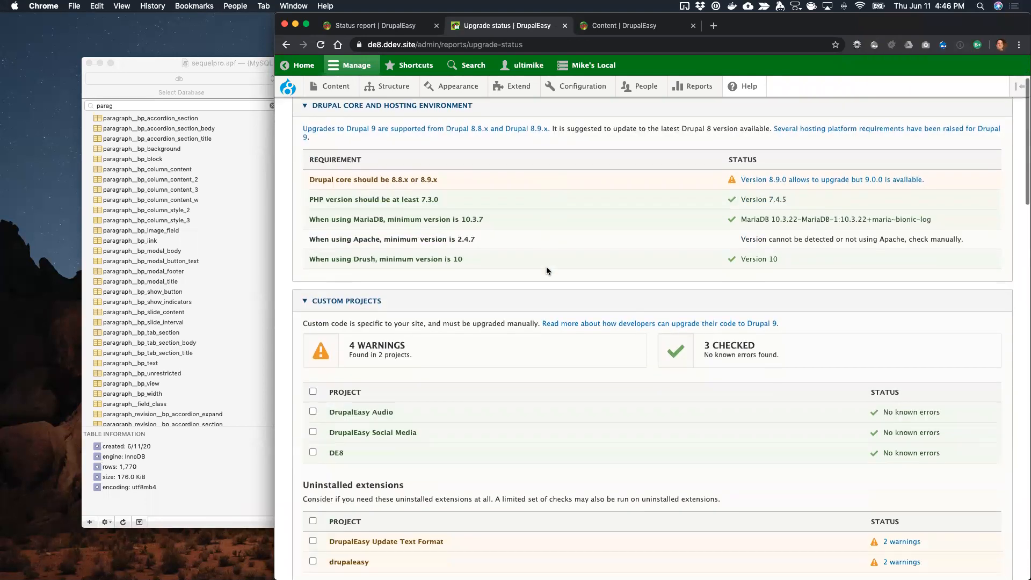
scroll(547, 266, "down", 5)
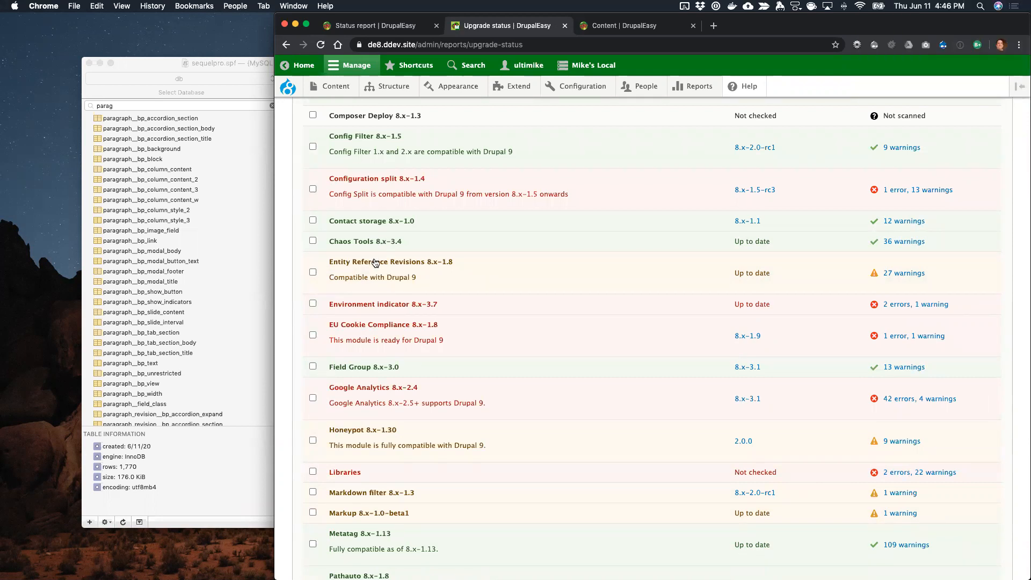
Step: Filter the site's module list by "refere" and expand the details of Entity Reference Revisions
left_click(626, 27)
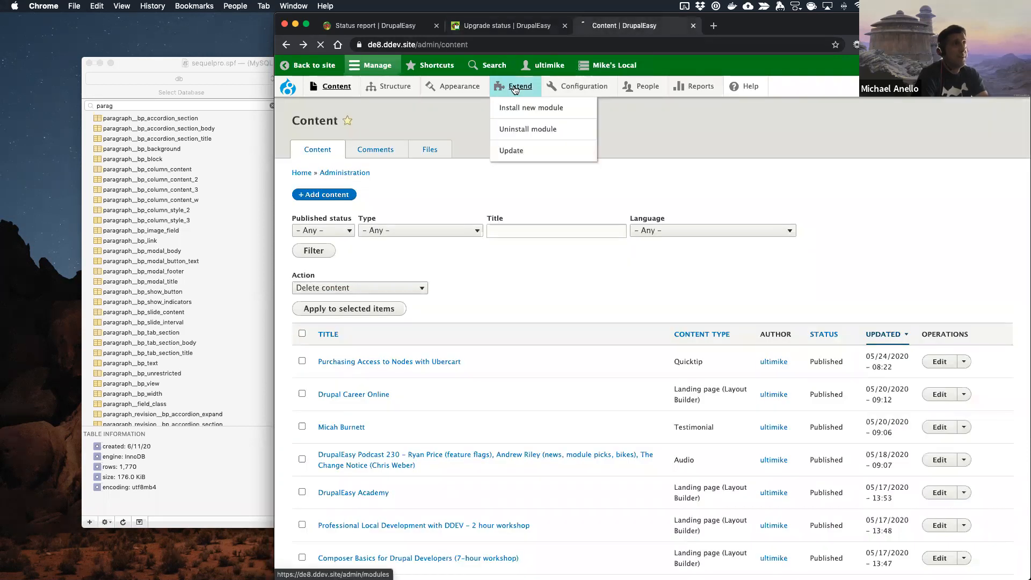
left_click(514, 88)
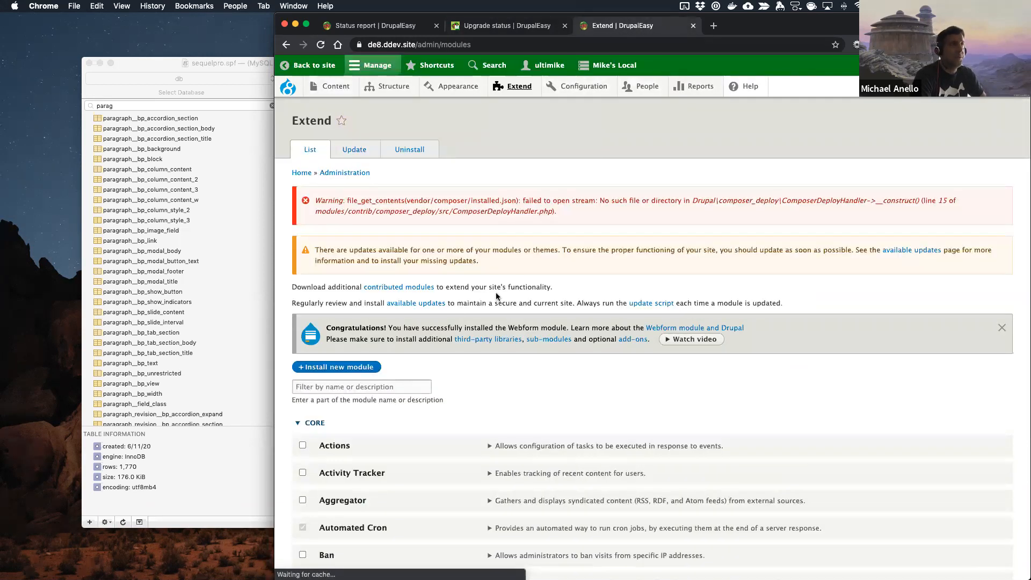
left_click(405, 384)
type("refere")
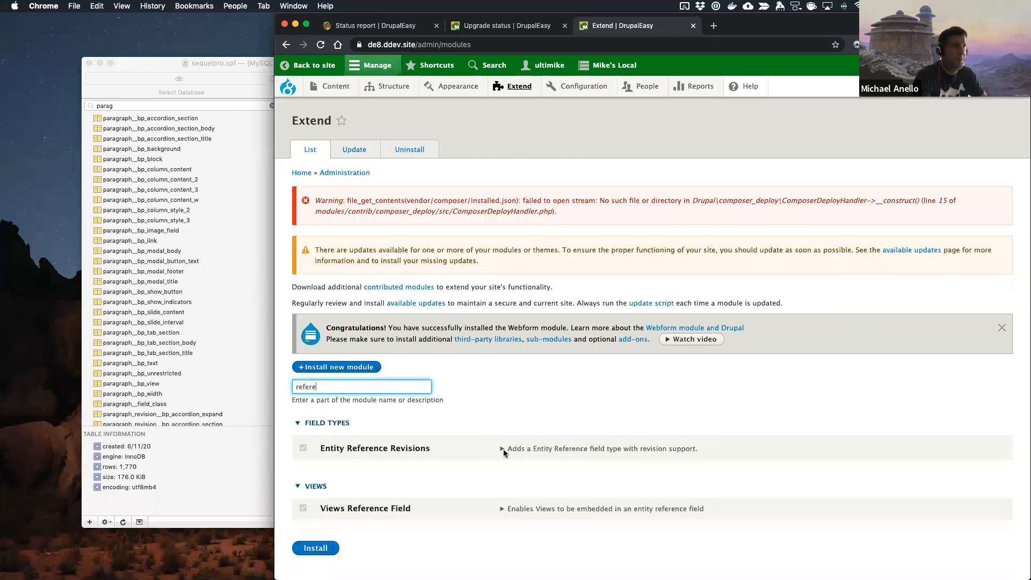
left_click(503, 450)
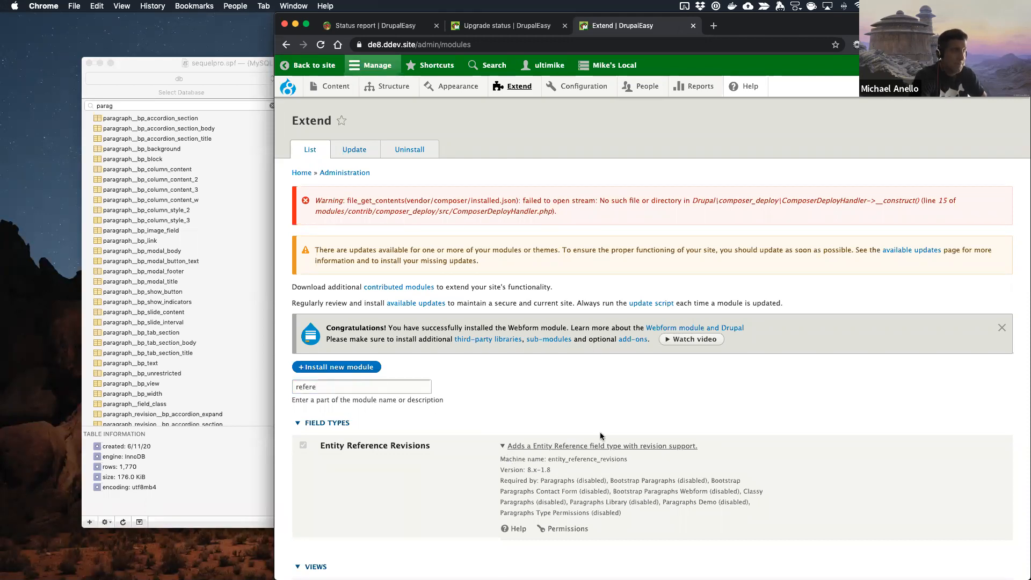
Step: Switch to the code editor's terminal and uninstall the module with "ddev . drush pm-uninstall entity_reference_revisions"
key("ctrl+Right")
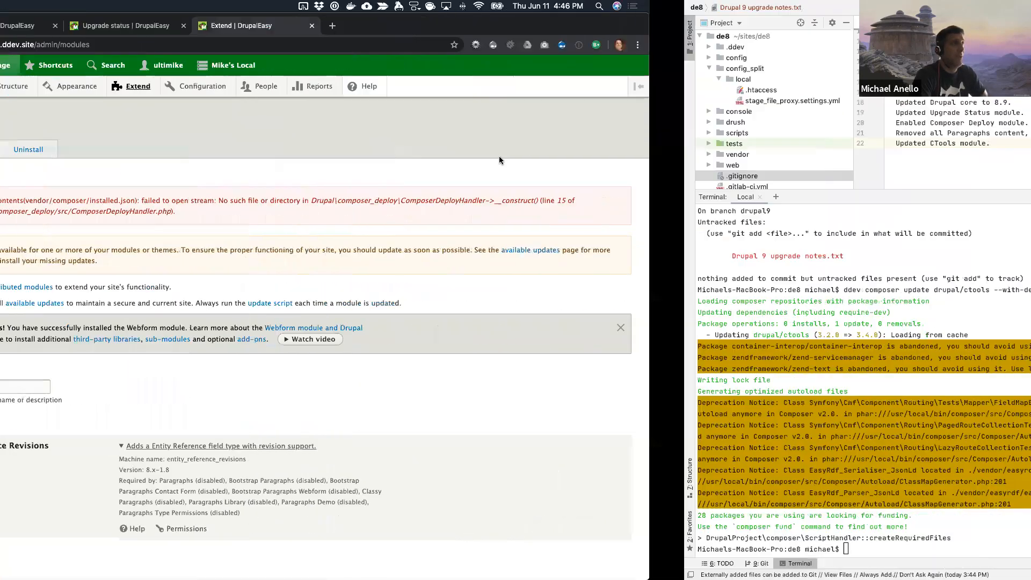
type("ddev . drus")
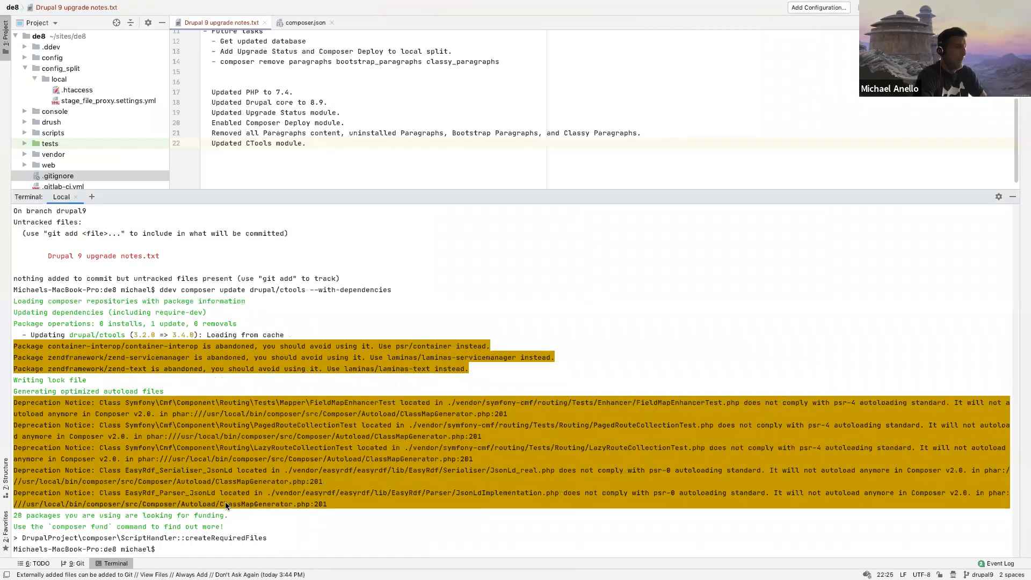
type("h ")
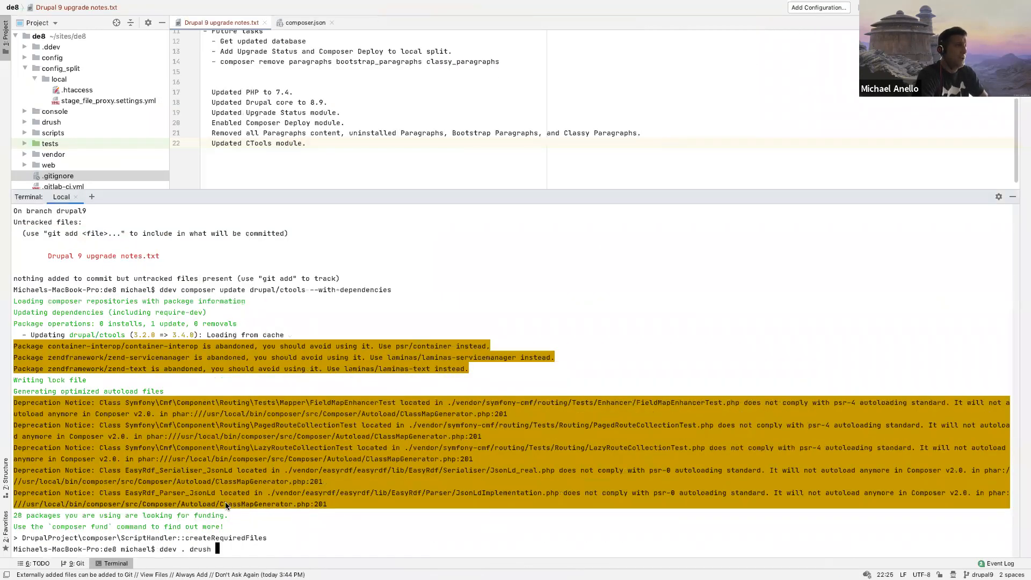
type("pm-uninstall entity")
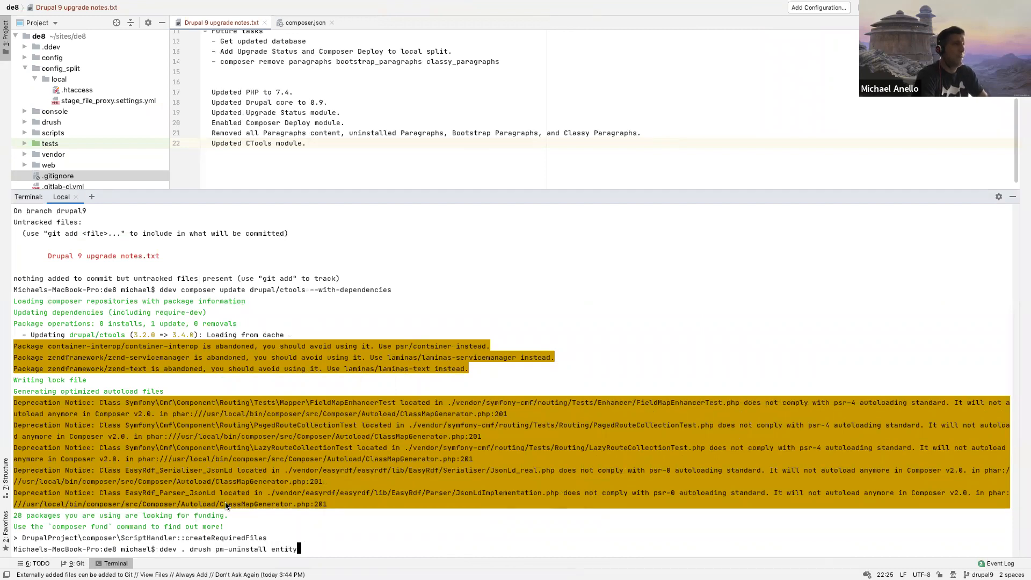
type("_reference_rev")
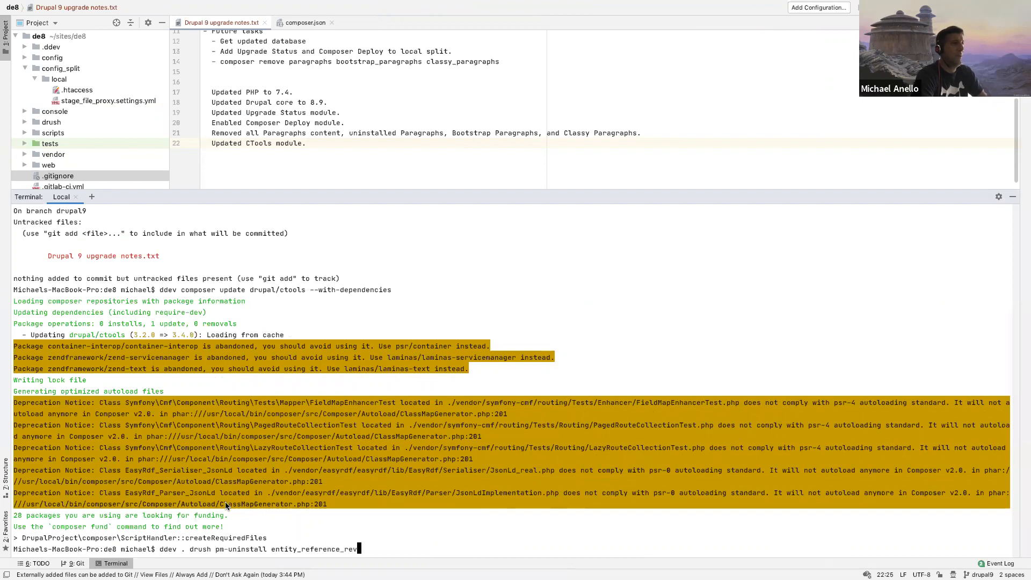
type("isions")
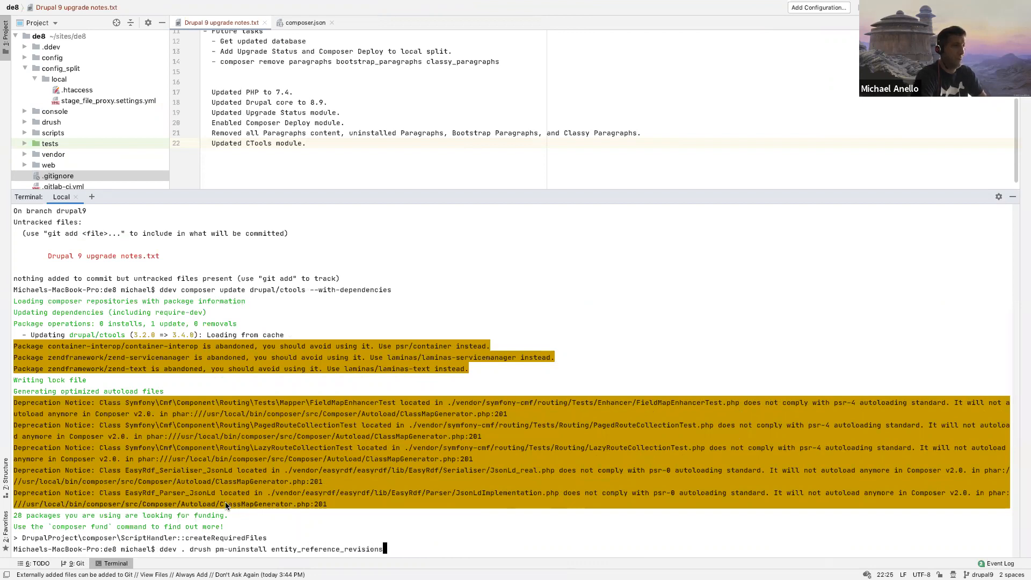
key("Return")
Step: Append entity_reference_revisions to the composer remove line under Future tasks in the Drupal 9 upgrade notes
double_click(298, 539)
key("super+c")
left_click(486, 156)
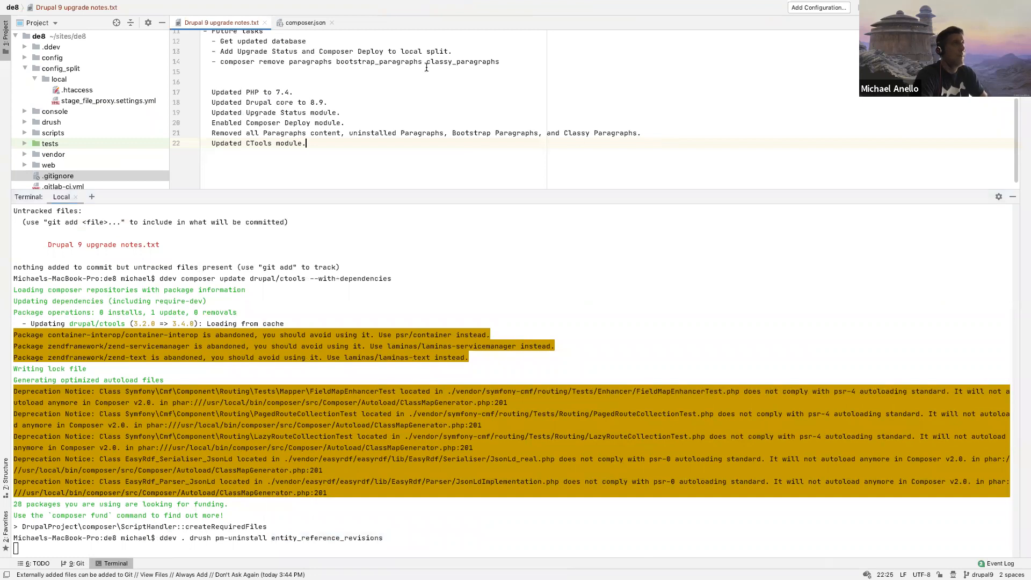
left_click(522, 61)
key("super+v")
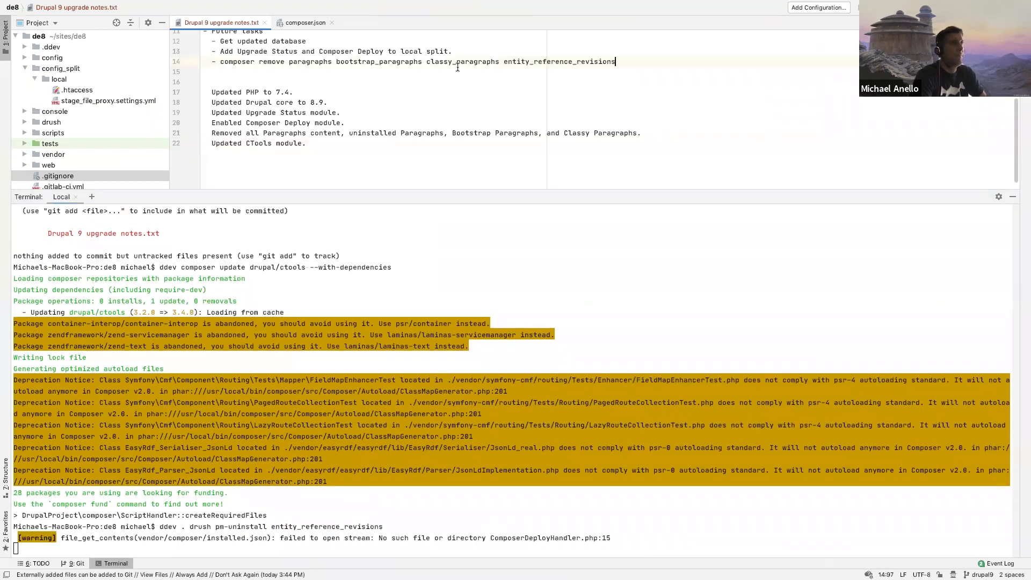
scroll(458, 67, "up", 2)
scroll(458, 67, "up", 1)
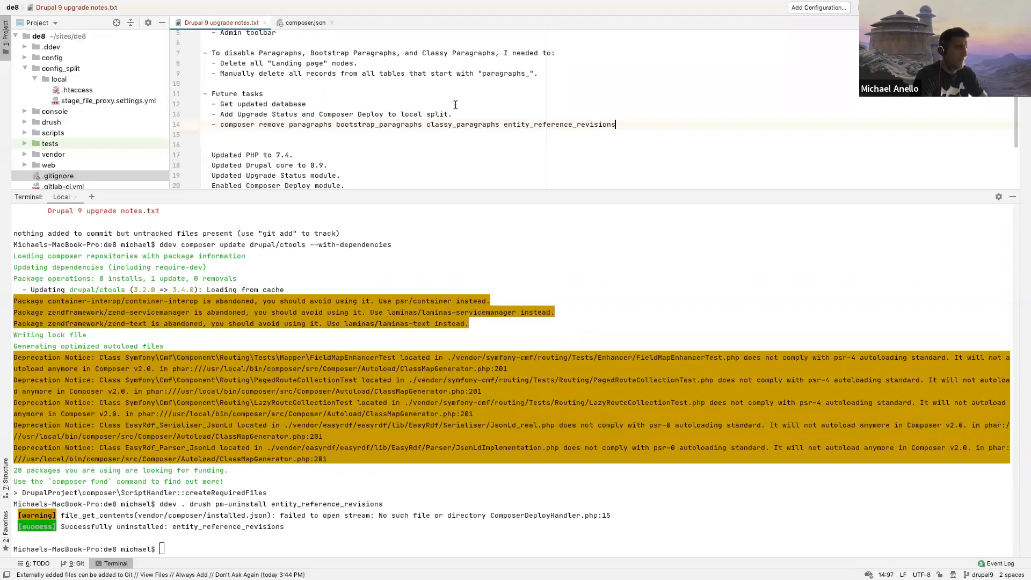
scroll(454, 106, "down", 3)
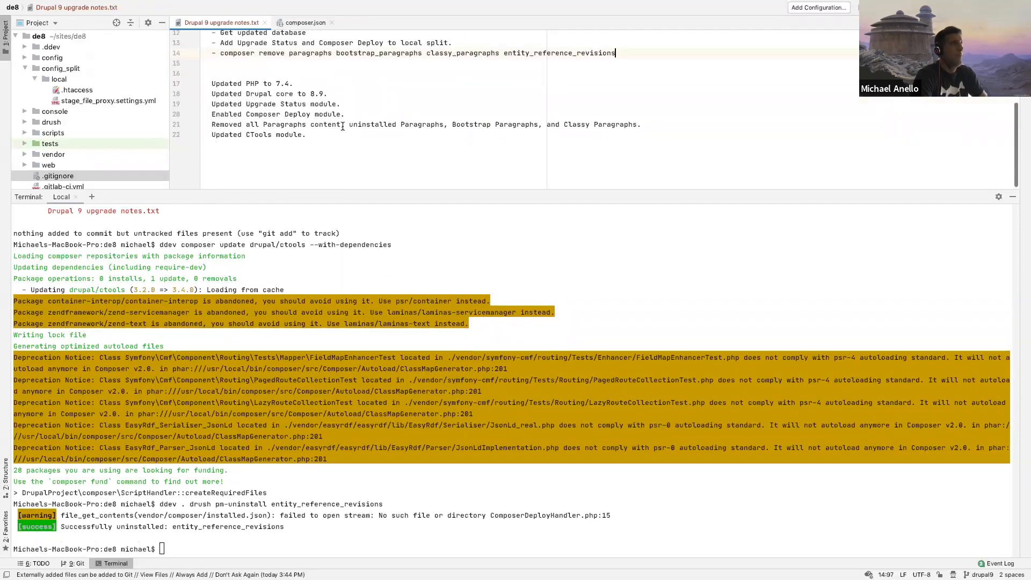
Step: Switch back to Chrome, reload the Extend and Upgrade status pages, and check the Status report and the remaining modules
left_click(342, 263)
key("ctrl+Right")
key("ctrl+Left")
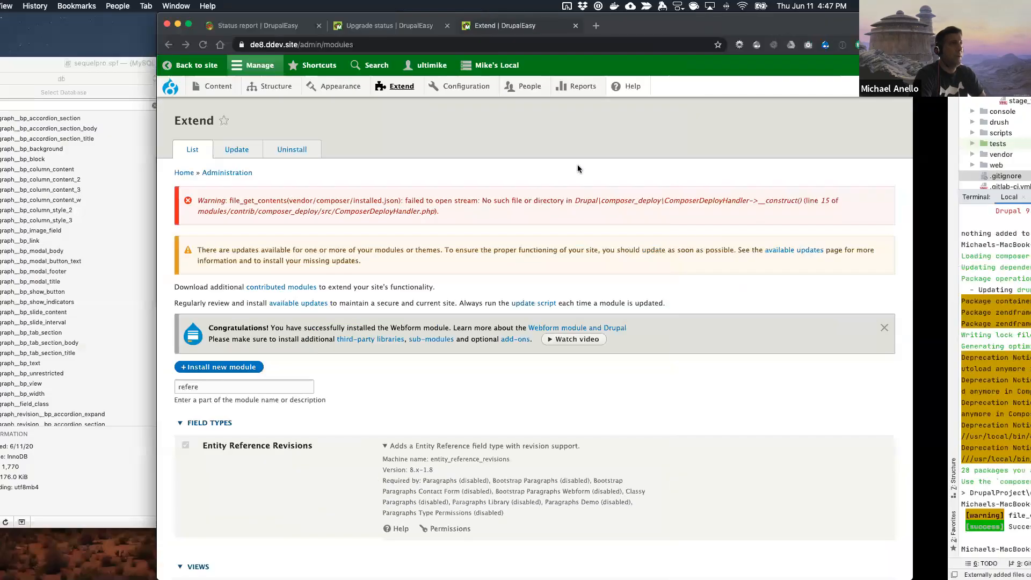
key("super+r")
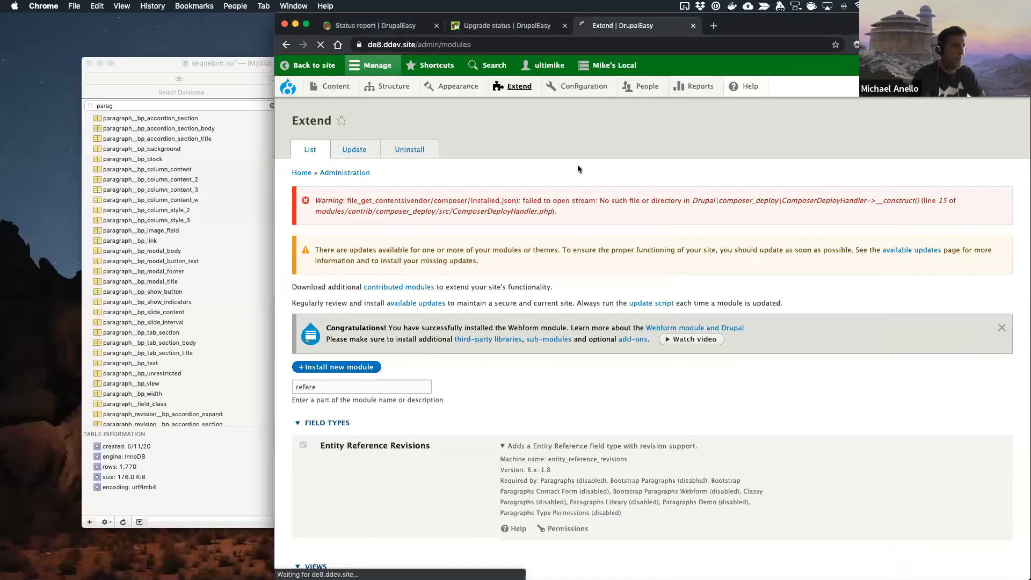
left_click(511, 28)
key("super+r")
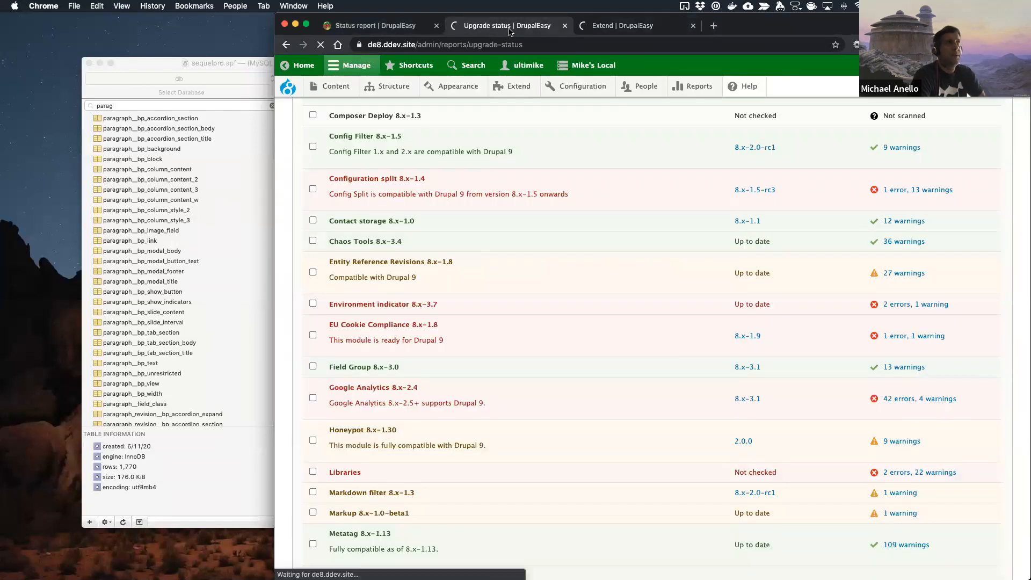
left_click(391, 24)
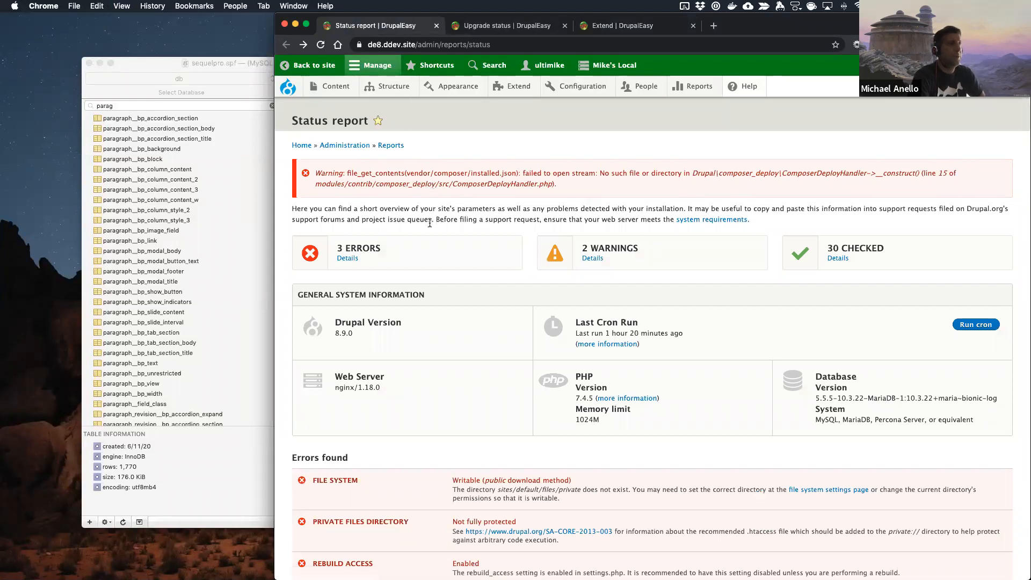
scroll(430, 223, "down", 5)
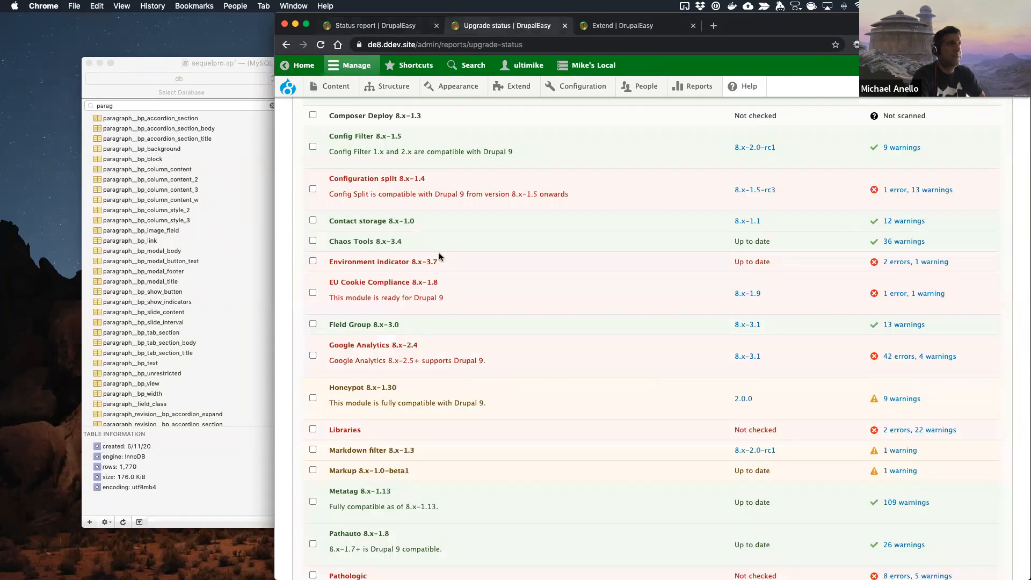
Step: View the Upgrade Status scan details for Environment indicator 8.x-3.7, then close them
scroll(369, 230, "up", 2)
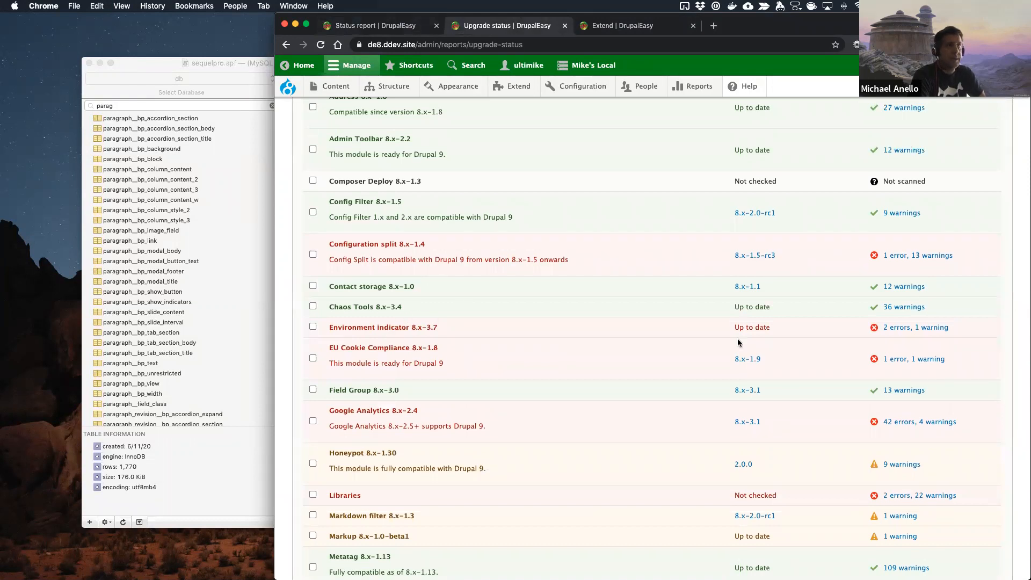
left_click(901, 328)
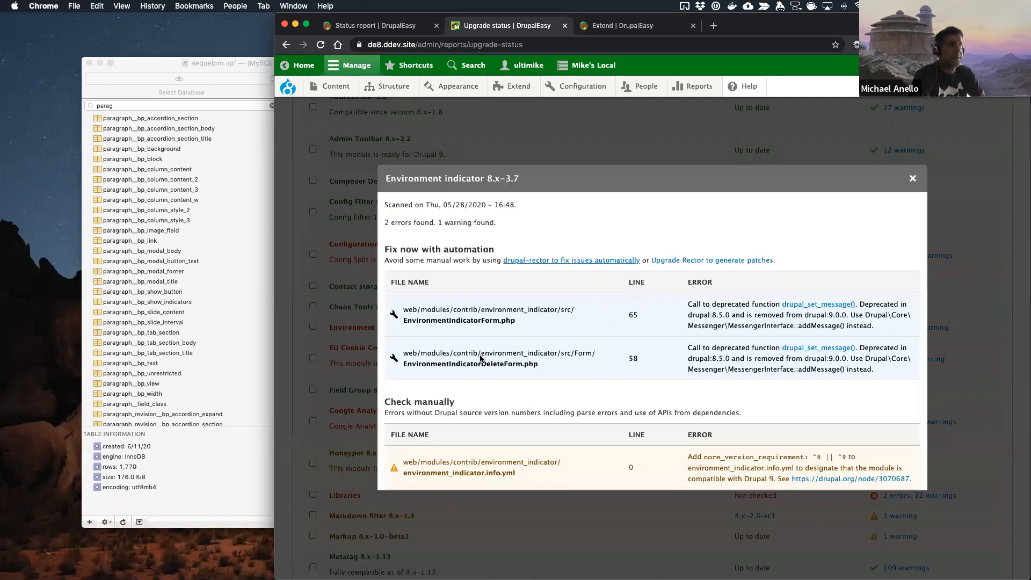
left_click(911, 180)
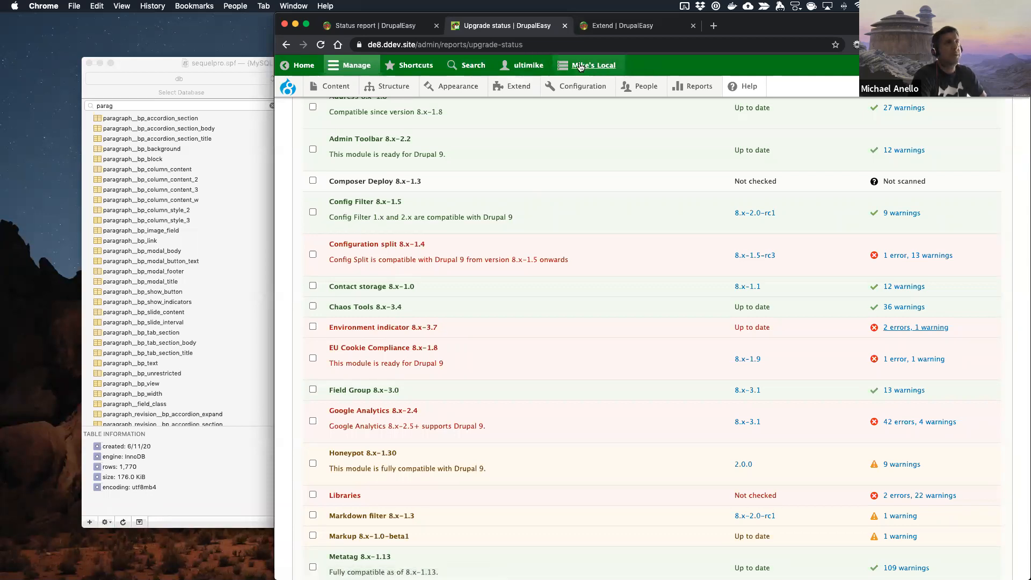
Step: Open drupaleasy.com in a new tab to view the live site's environment toolbar, then close it
key("super+t")
type("drupaleasy.com")
key("Return")
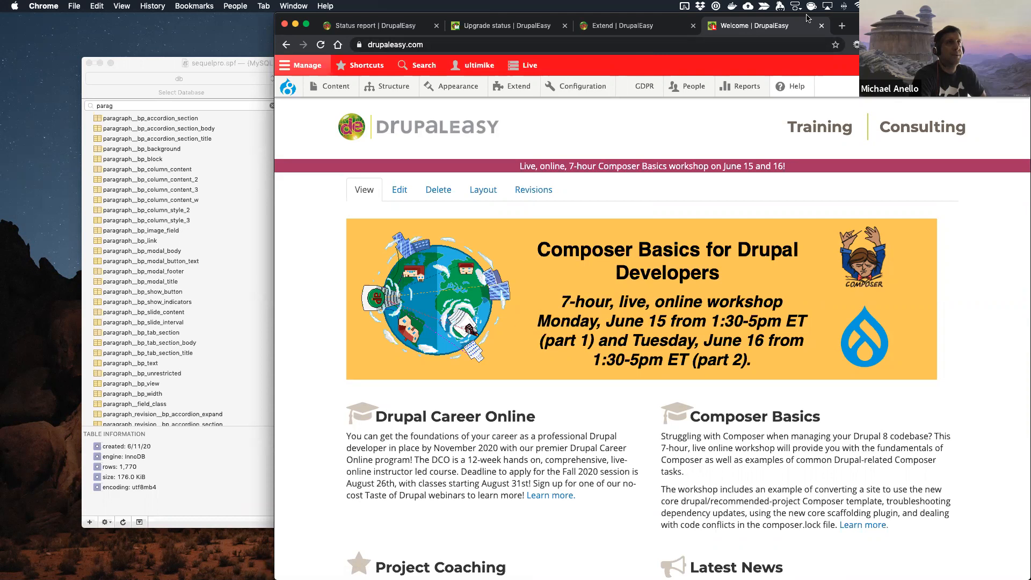
left_click(822, 25)
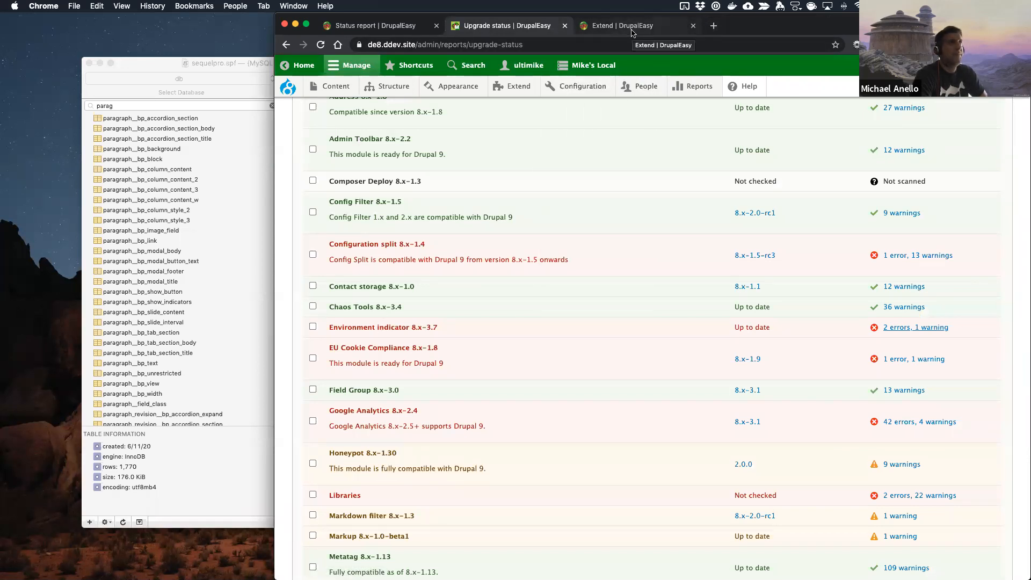
Step: Open the Environment Indicator project page on drupal.org in a new tab and check its available downloads
left_click(650, 27)
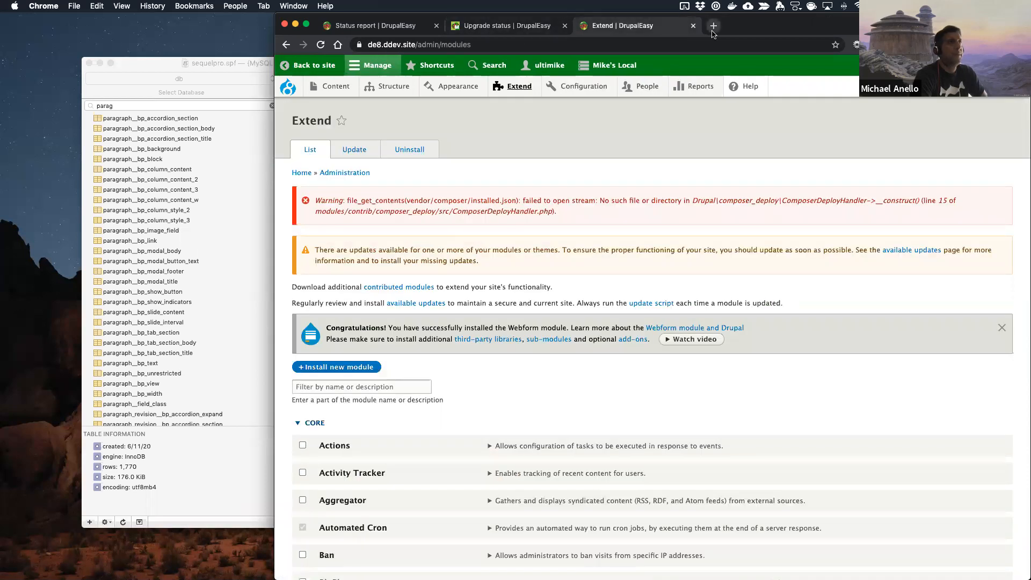
left_click(713, 30)
type("dp1")
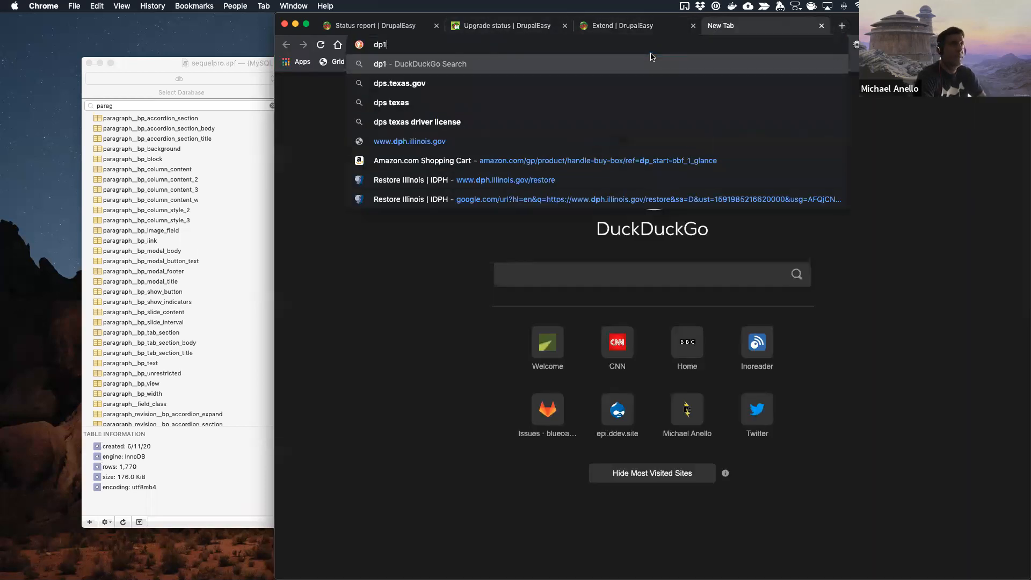
type("envi")
key("Return")
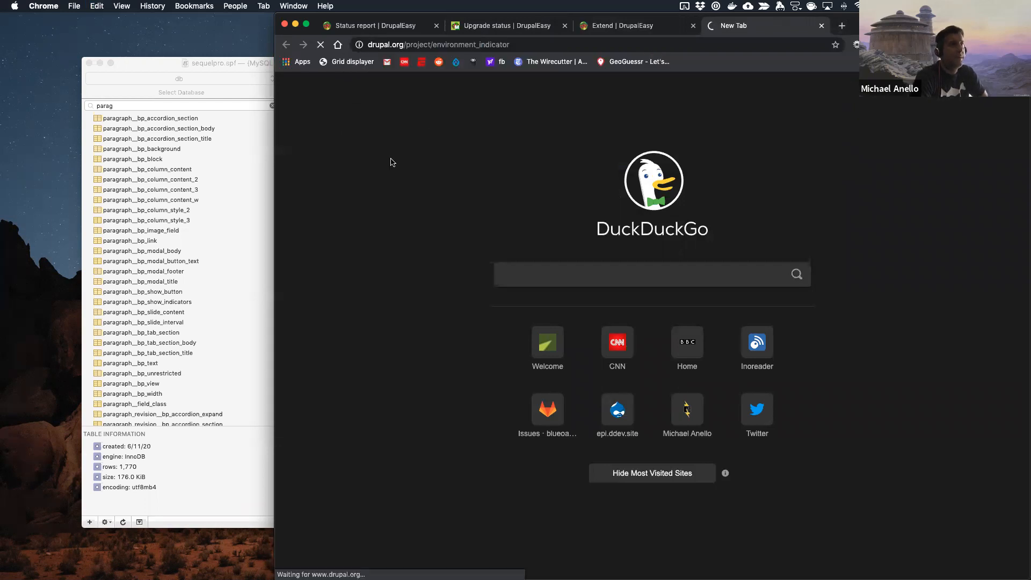
scroll(367, 272, "down", 10)
scroll(366, 276, "down", 5)
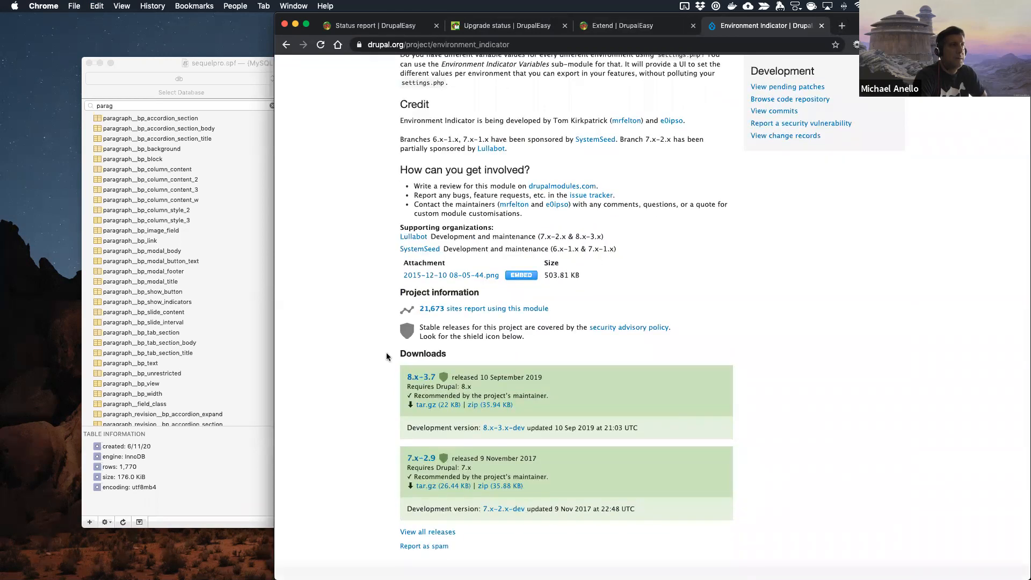
Step: List Environment Indicator's reviewed and tested issues, read the "Update project page" issue, and return to the list
scroll(538, 375, "up", 8)
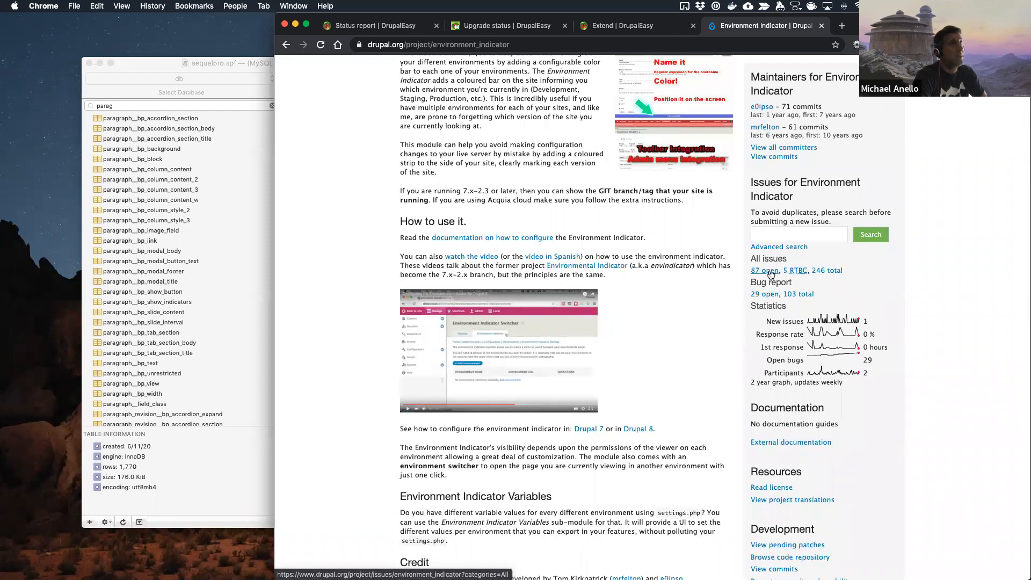
left_click(797, 275)
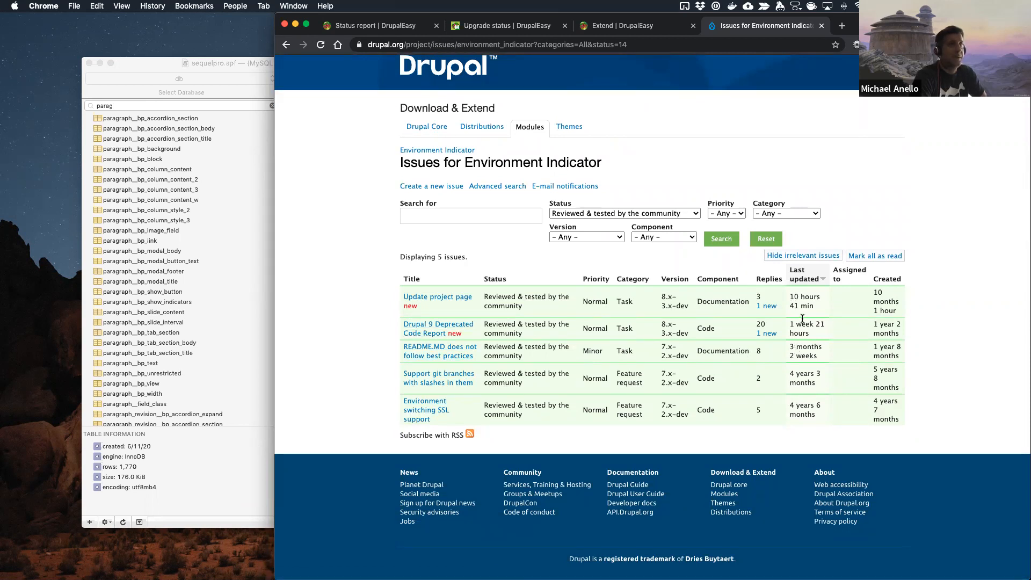
left_click(430, 300)
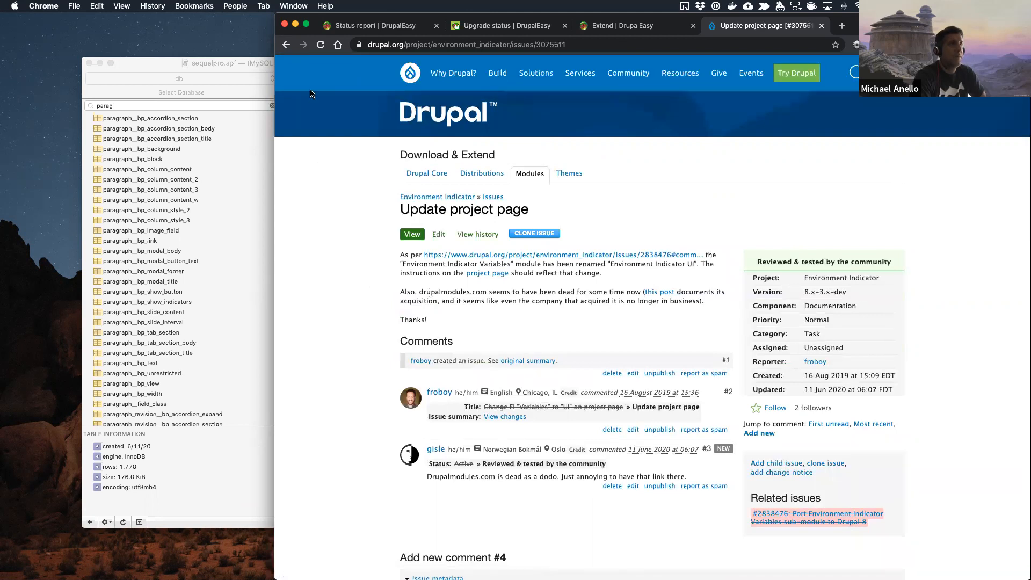
left_click(287, 46)
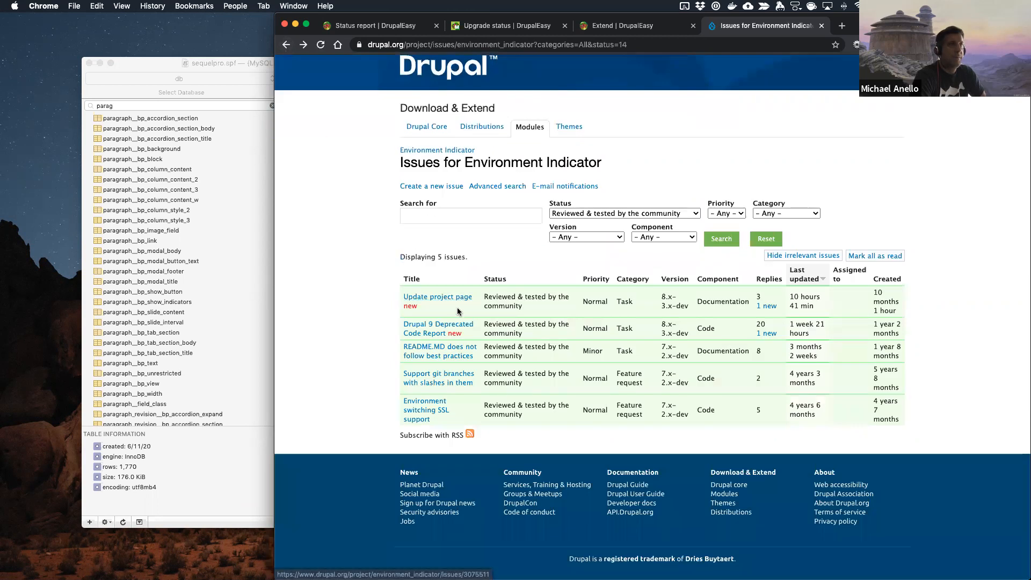
Step: Open the "Drupal 9 Deprecated Code Report" issue for Environment Indicator and read its patches and comments through to the most recent ones
left_click(445, 326)
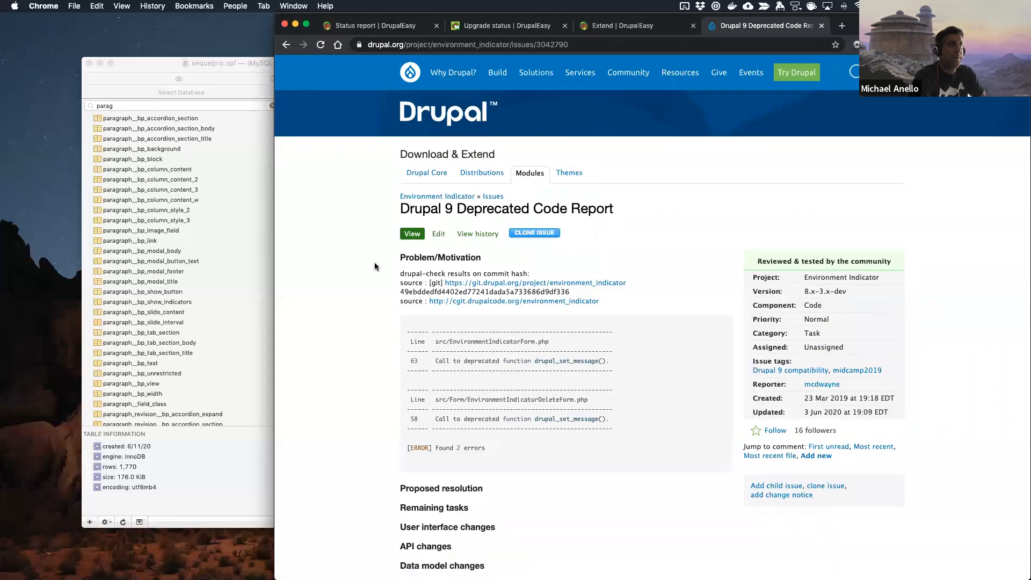
scroll(587, 299, "down", 3)
scroll(588, 372, "down", 5)
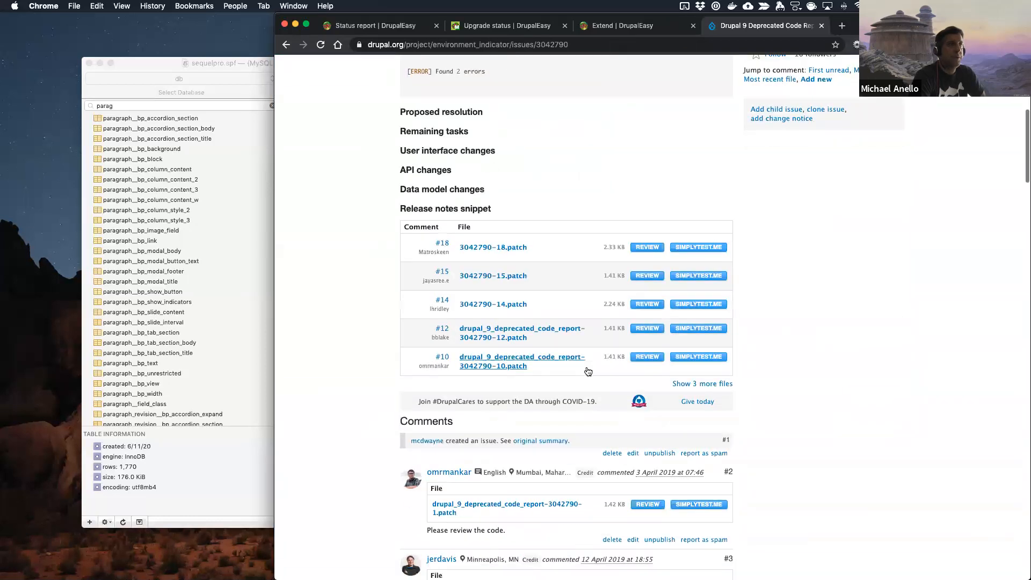
scroll(589, 371, "down", 5)
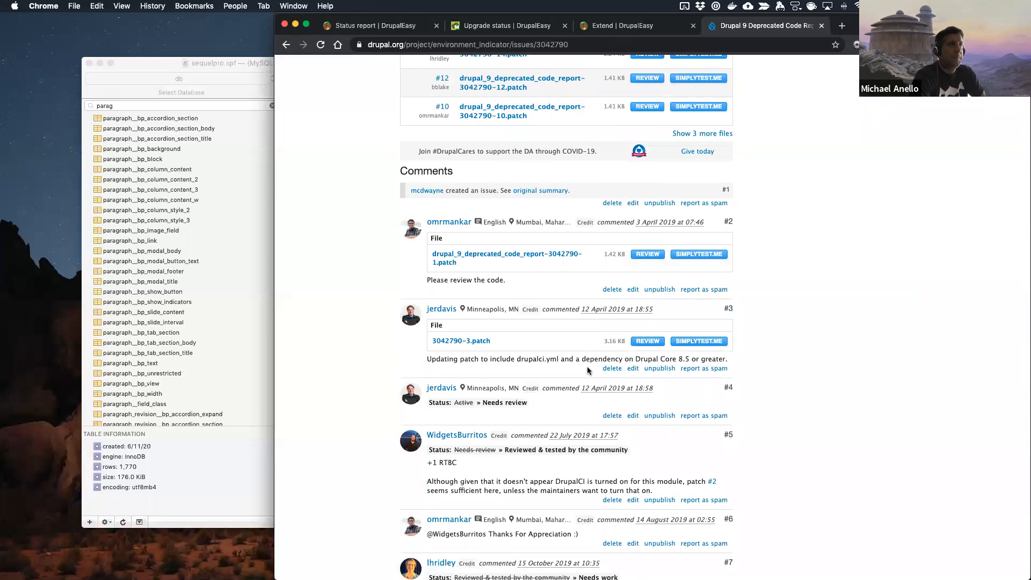
scroll(588, 370, "down", 8)
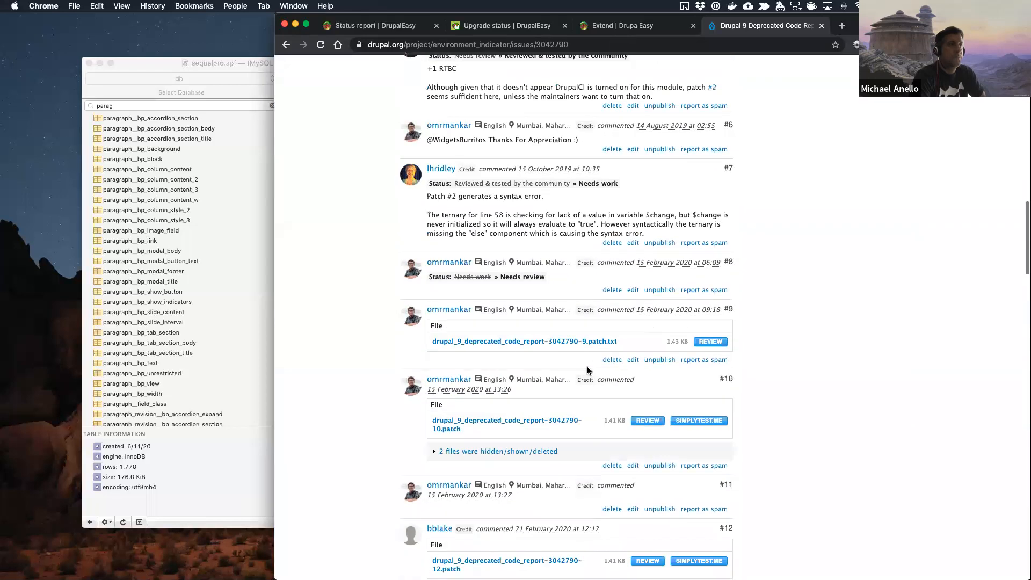
scroll(588, 371, "down", 2)
scroll(382, 362, "down", 3)
scroll(382, 361, "down", 4)
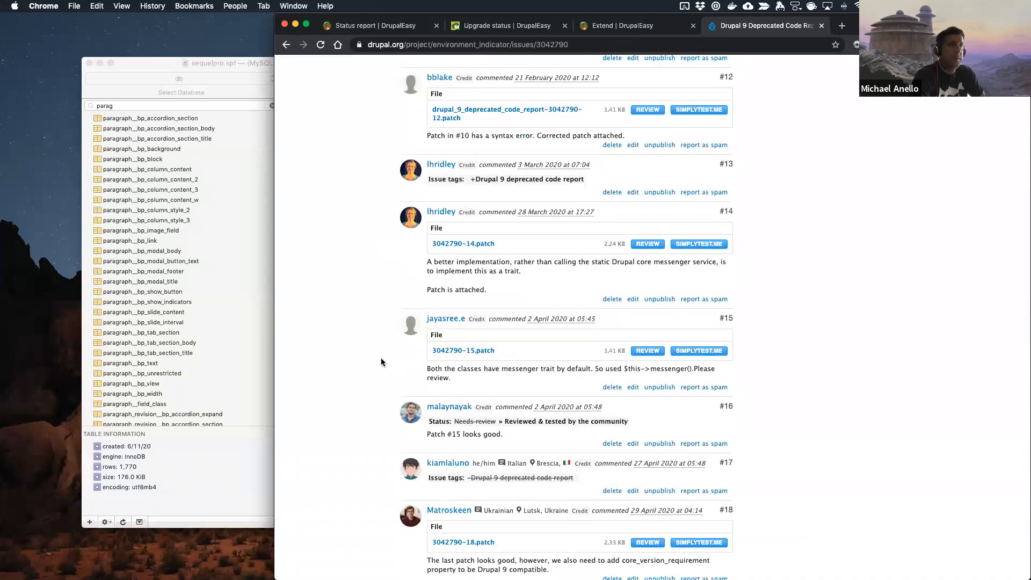
scroll(382, 362, "down", 5)
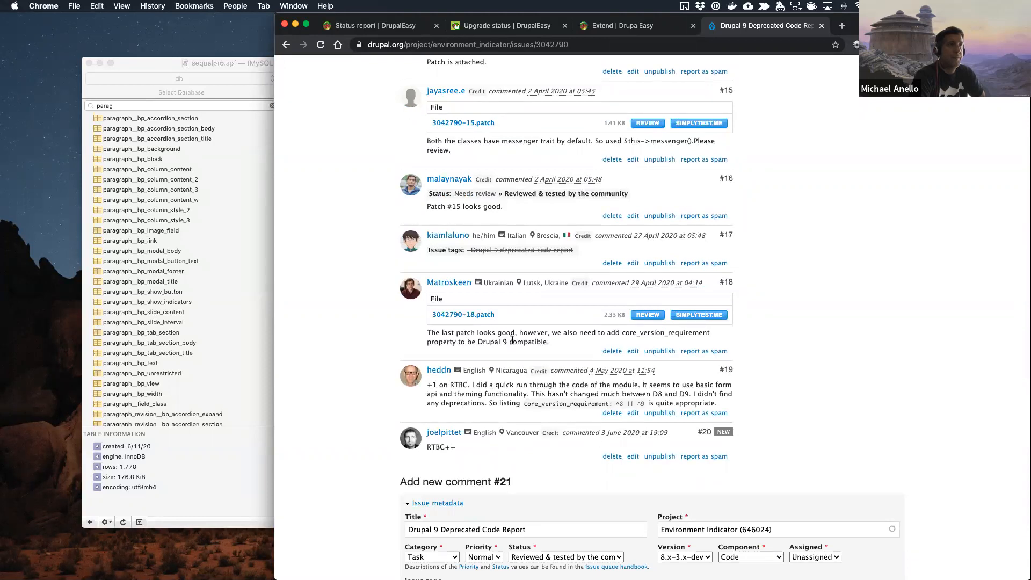
Step: Review the code changes in 3042790-18.patch, close the review, and check the dates and replies of the issue's latest comments
left_click(648, 315)
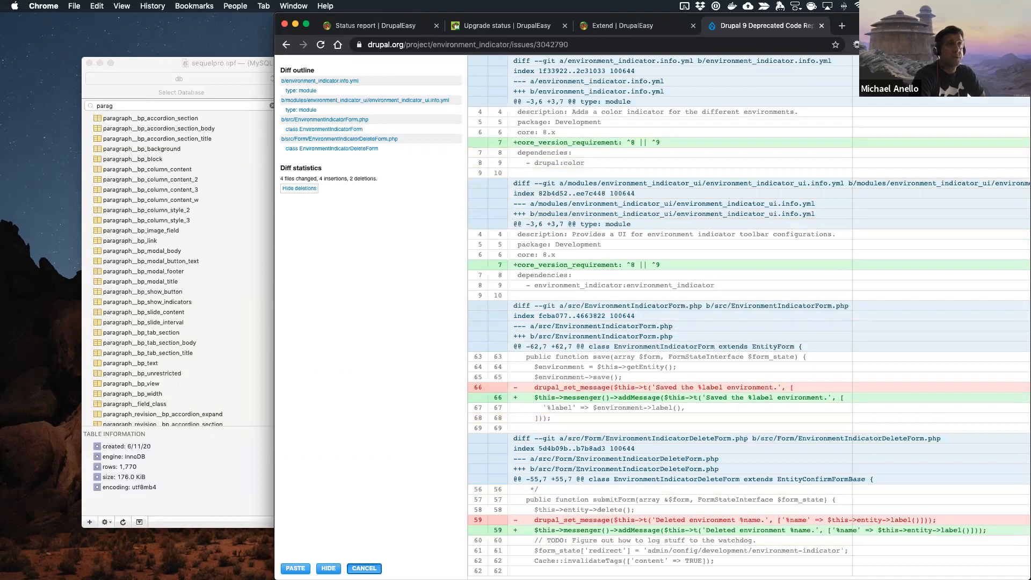
left_click(364, 569)
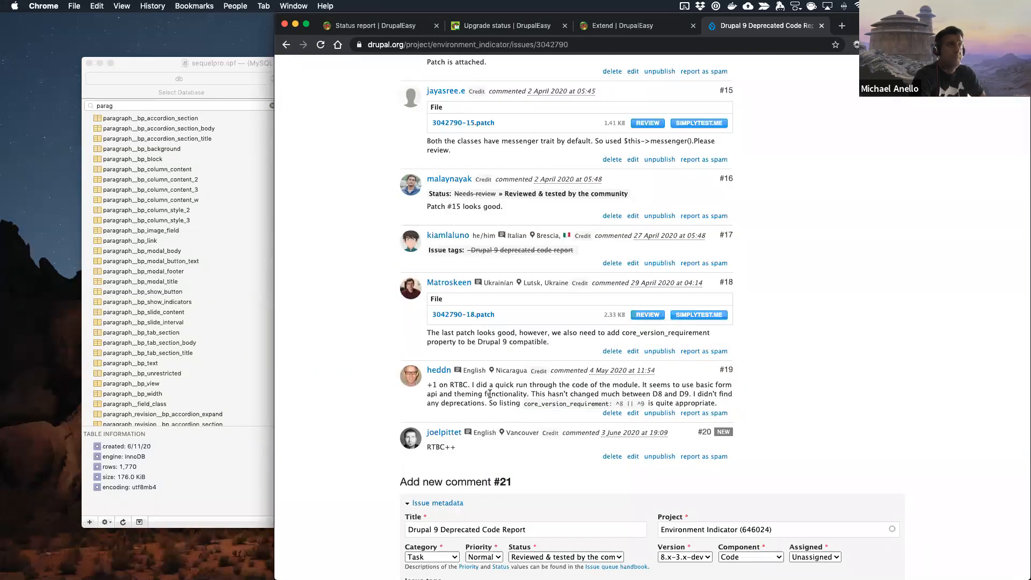
scroll(485, 403, "down", 3)
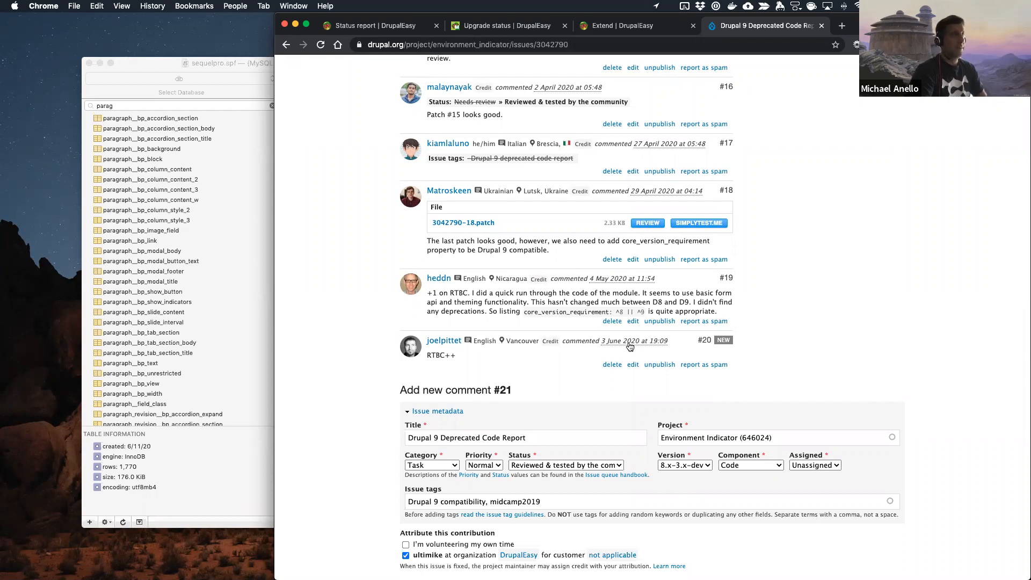
scroll(443, 239, "up", 20)
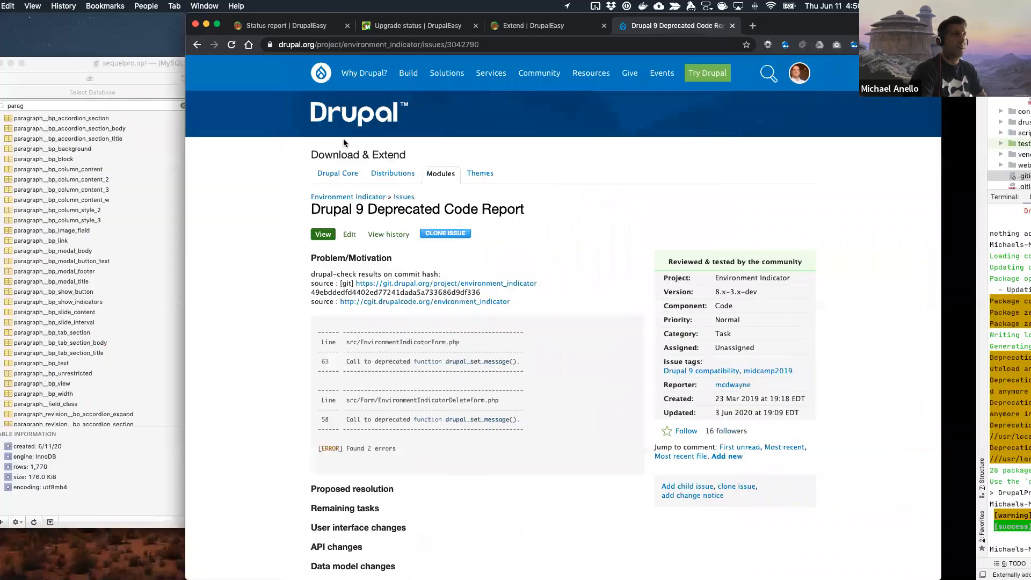
scroll(352, 112, "up", 5)
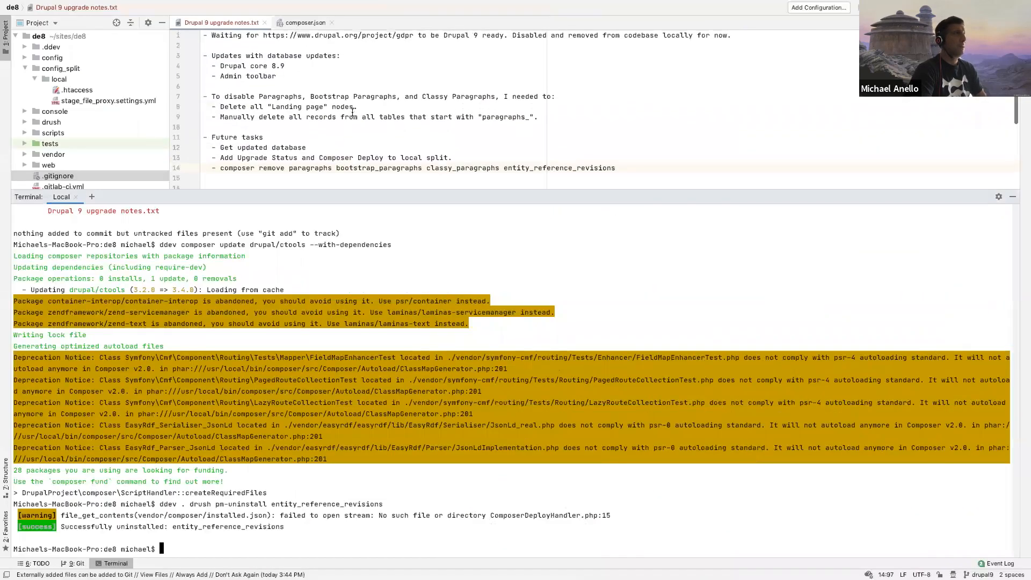
left_click(744, 35)
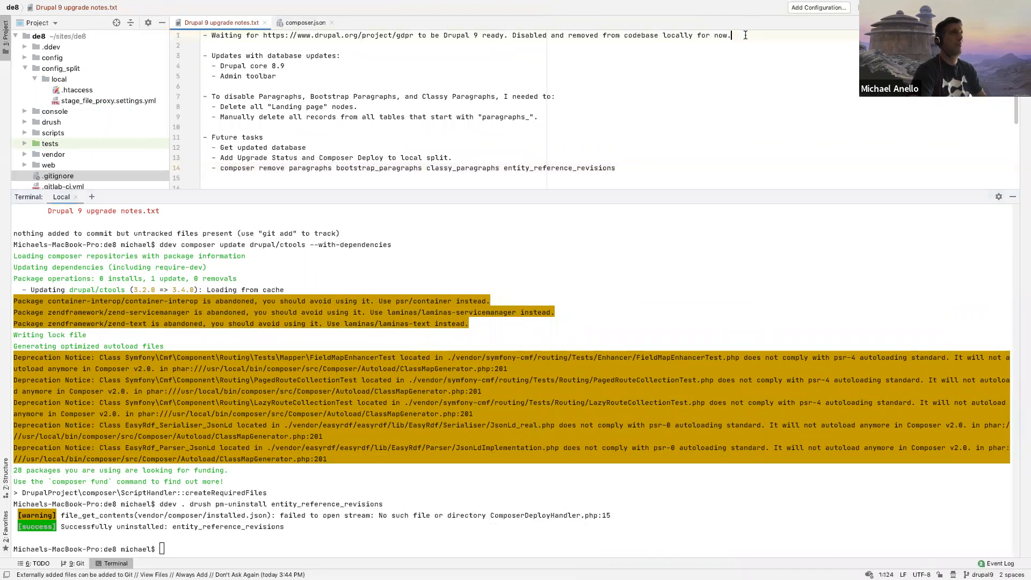
key("Return")
key("Return")
type("Mod")
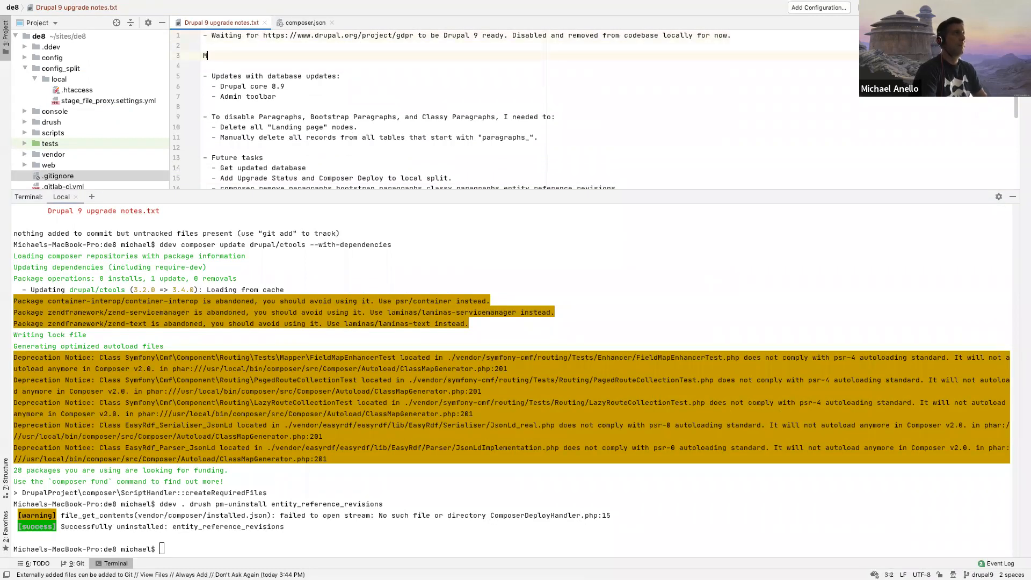
key("BackSpace")
key("BackSpace")
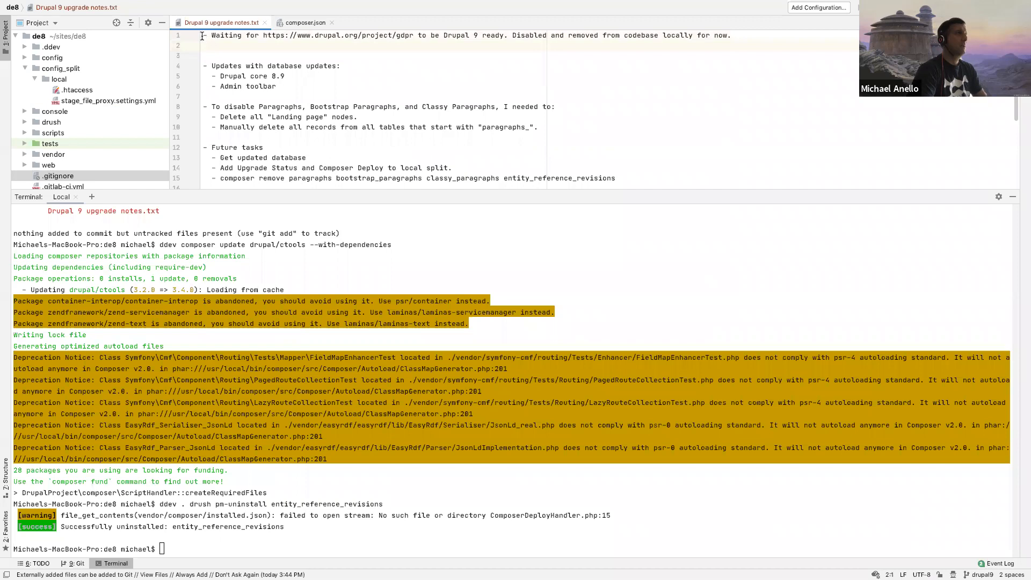
type("Mod")
key("BackSpace")
key("BackSpace")
key("BackSpace")
Step: In Drupal 9 upgrade notes.txt, add a "- Module notes" heading above the gdpr note, indent that note and prefix it with "GDPR -"
type("- Module no")
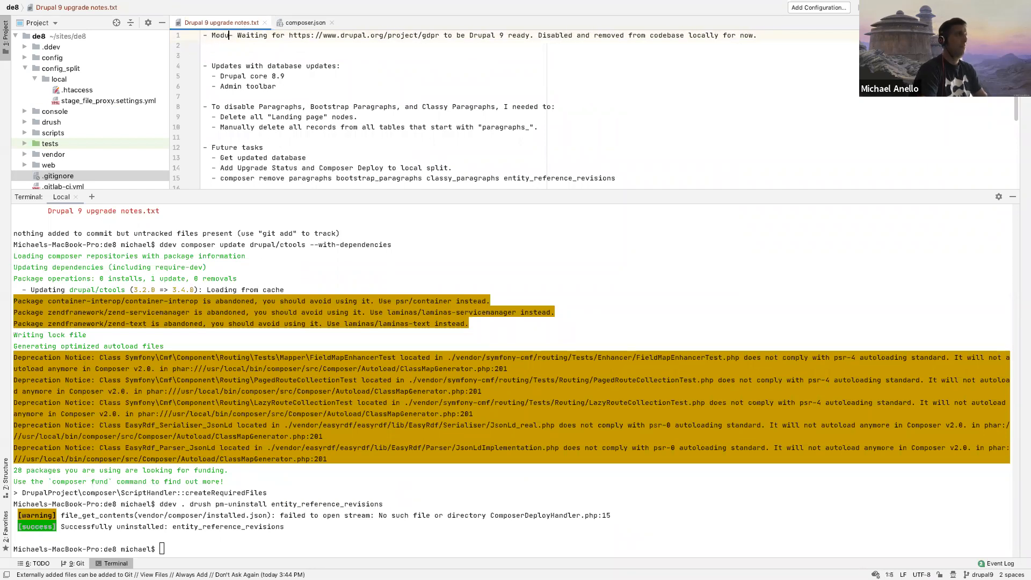
type("tes")
key("Return")
key("Tab")
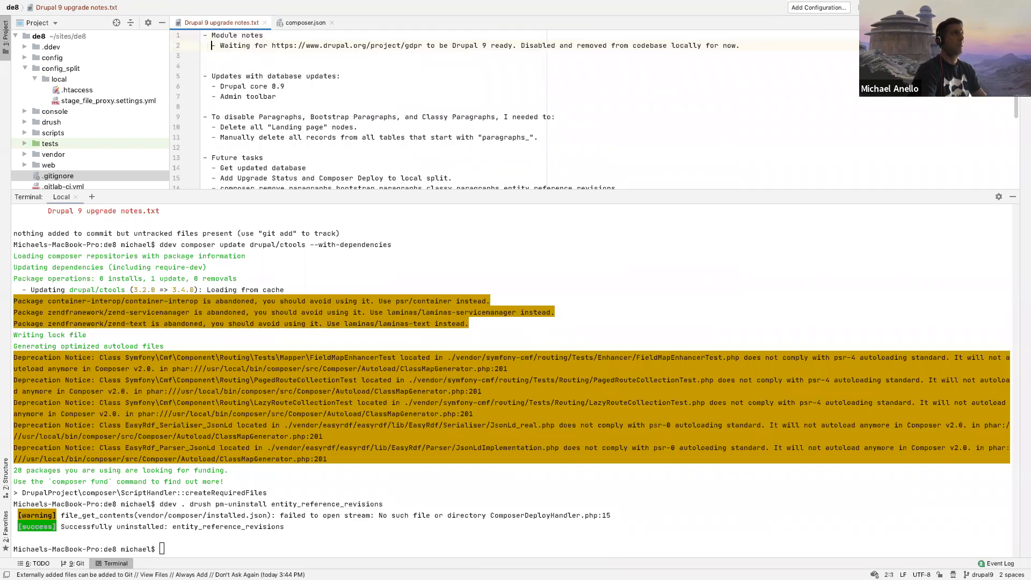
type("G")
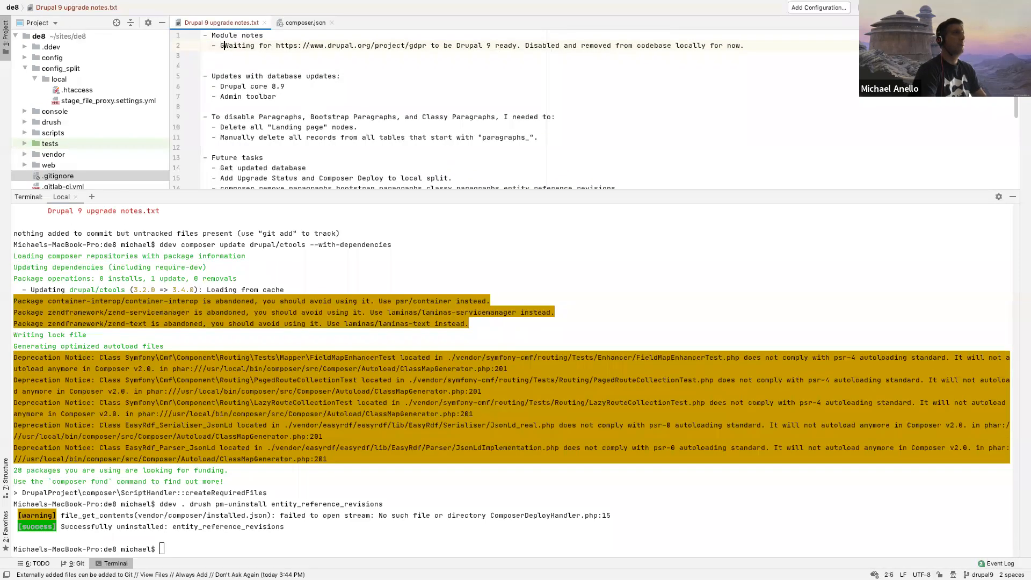
type("DPR -")
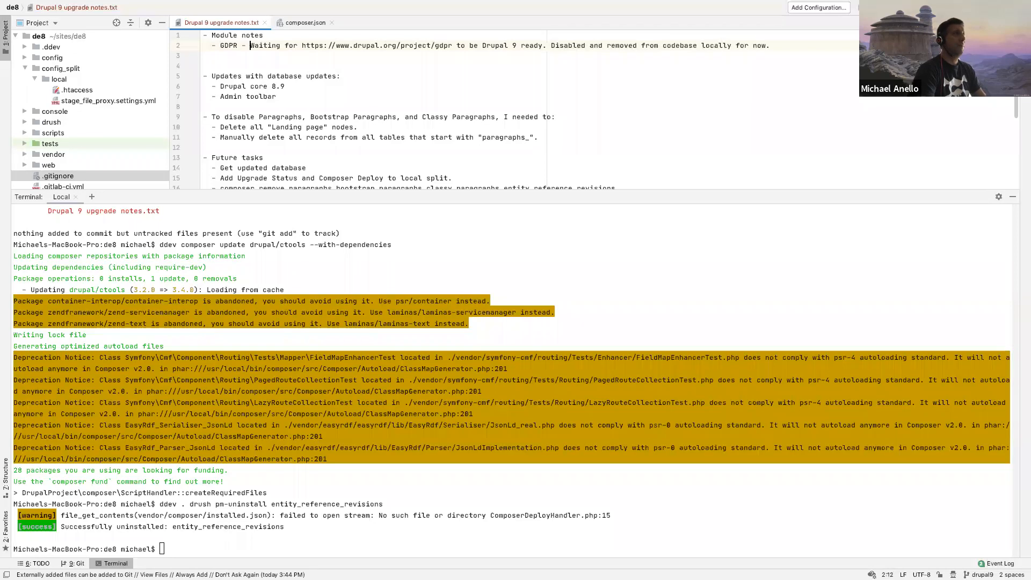
Step: Add the note "- Config Split - currently on 1.5RC3, waiting for 1.5.0 (D9 ready) to update." below the GDPR note
left_click(778, 47)
key("Return")
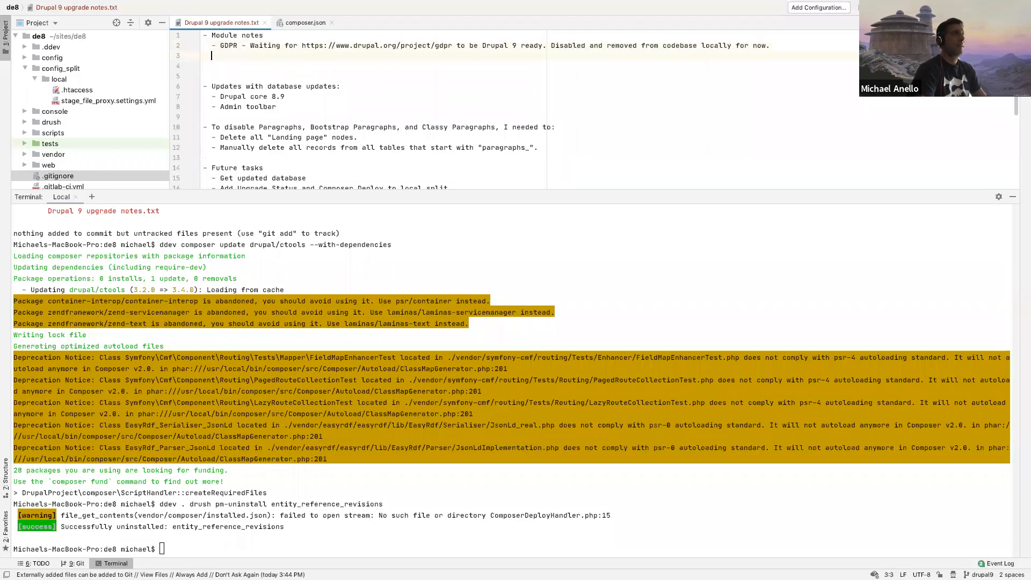
type("- Config Split - currently")
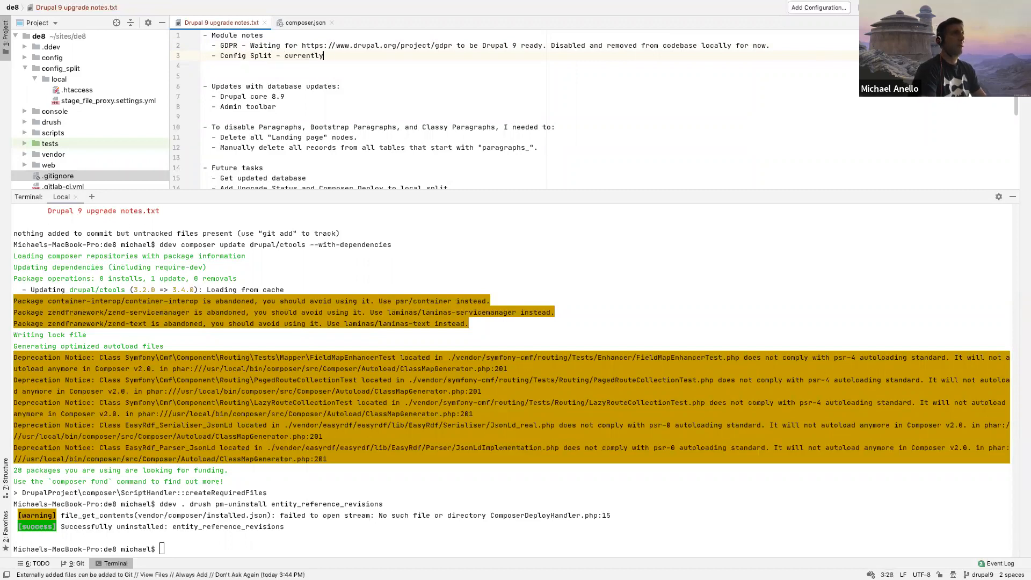
type(" on 1.5RC3, waitin")
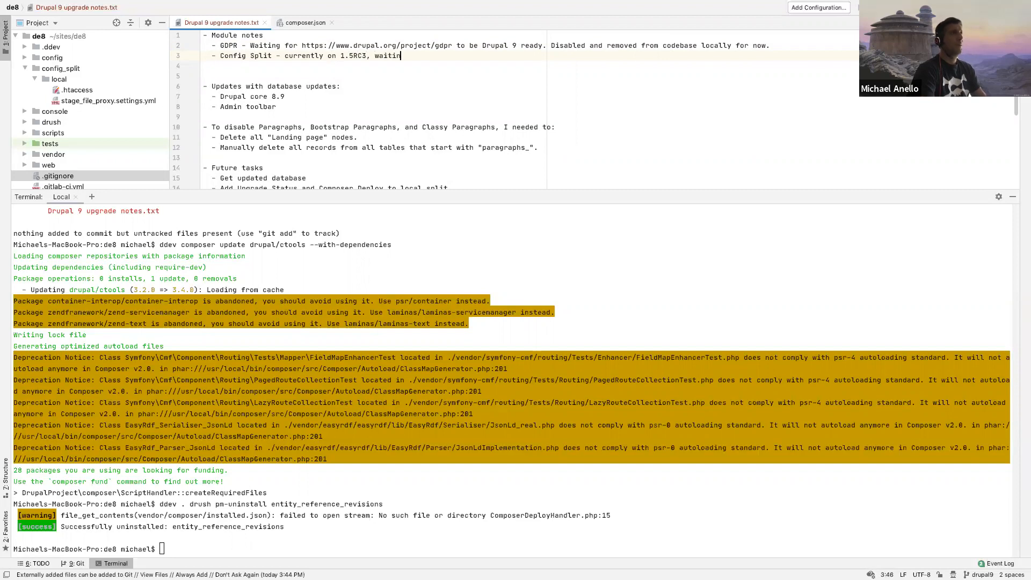
type("g for 1.5.")
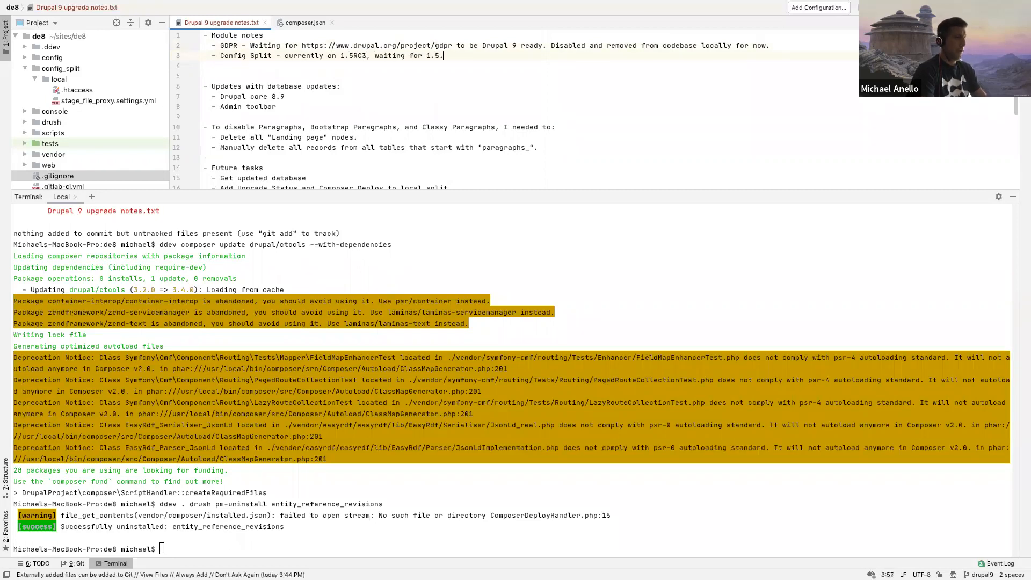
type("0 (D9 ready) to update.")
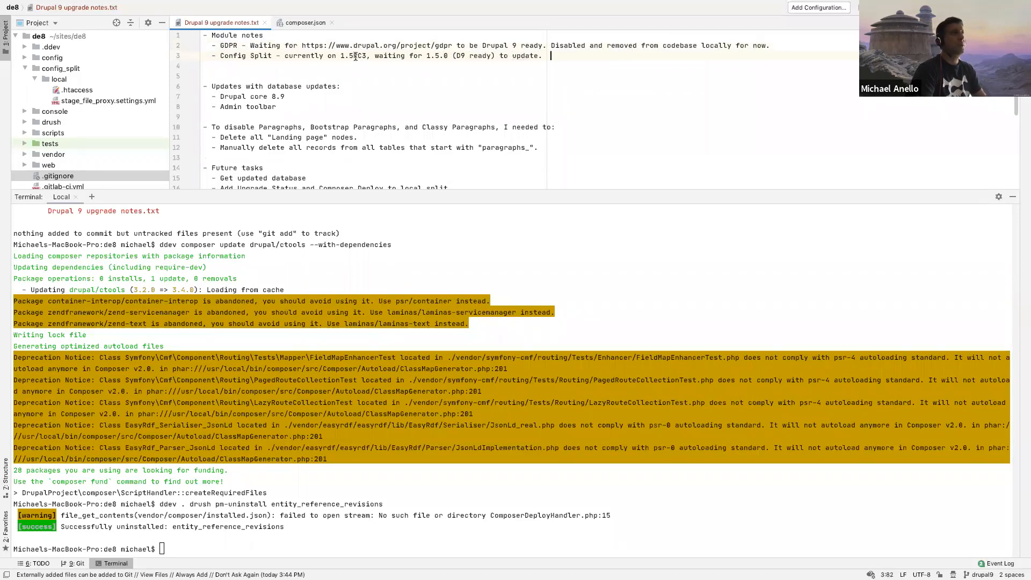
Step: Add the note "- Environment indicator - D9 ready patch is RTBC (), let's see if it gets applied soon." below the Config Split note
key("Return")
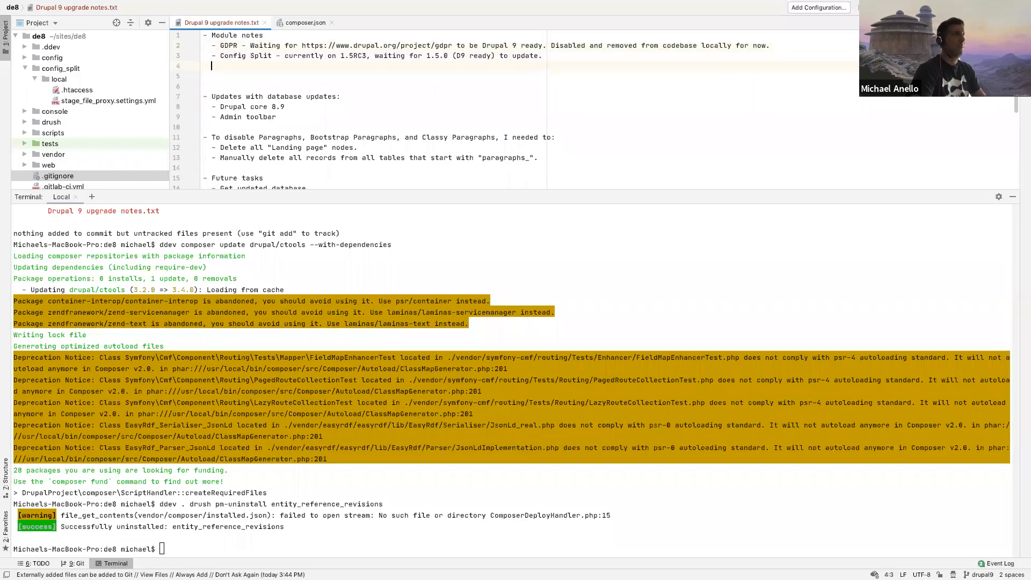
type("Environment indica")
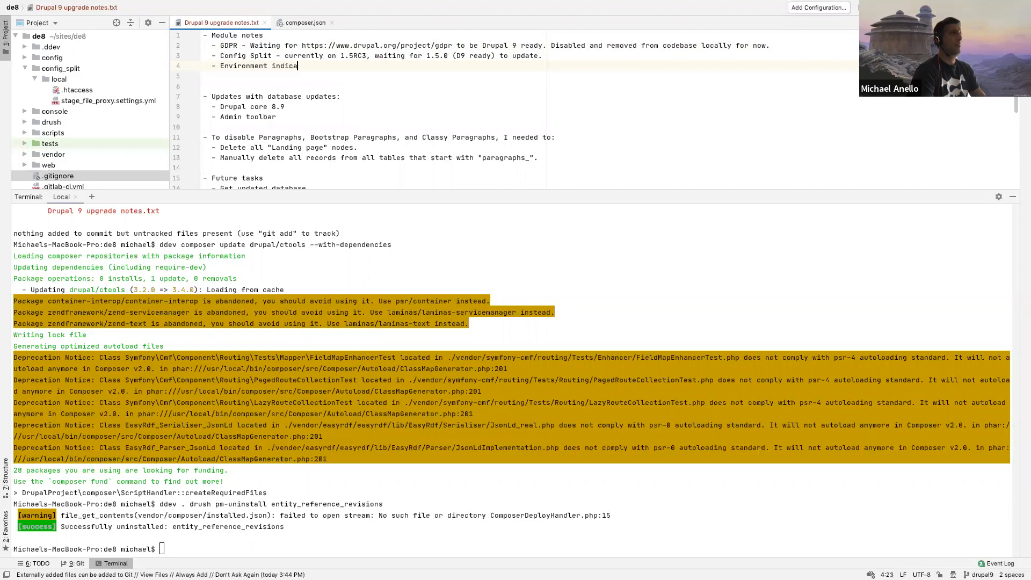
type("tor - currently on")
key("BackSpace")
key("BackSpace")
key("BackSpace")
key("BackSpace")
key("BackSpace")
key("BackSpace")
key("BackSpace")
key("BackSpace")
key("BackSpace")
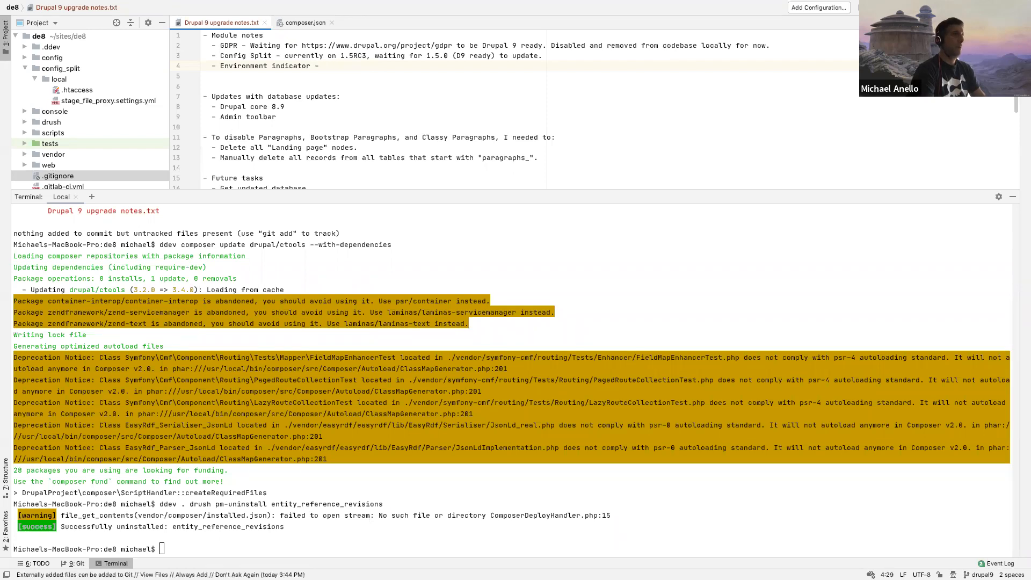
type("D9 ready patch")
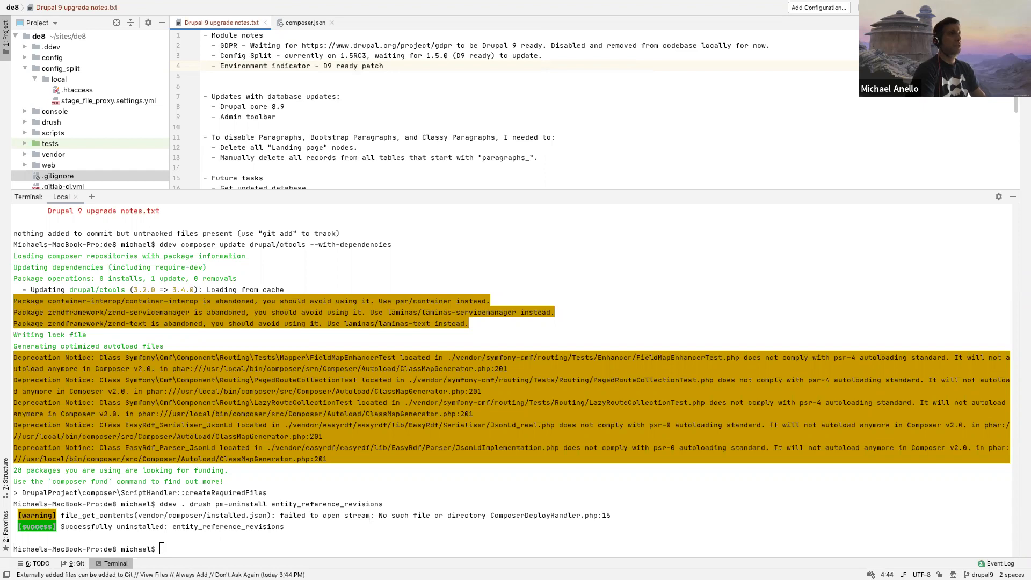
type("BC (), let's sett i")
key("BackSpace")
key("BackSpace")
type("e i")
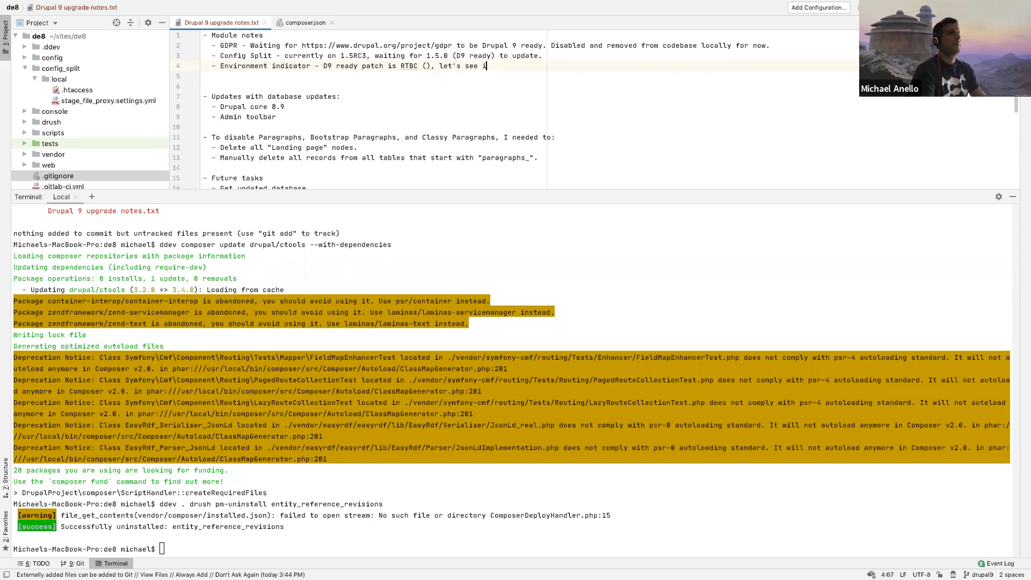
type("f it gets applied soon.")
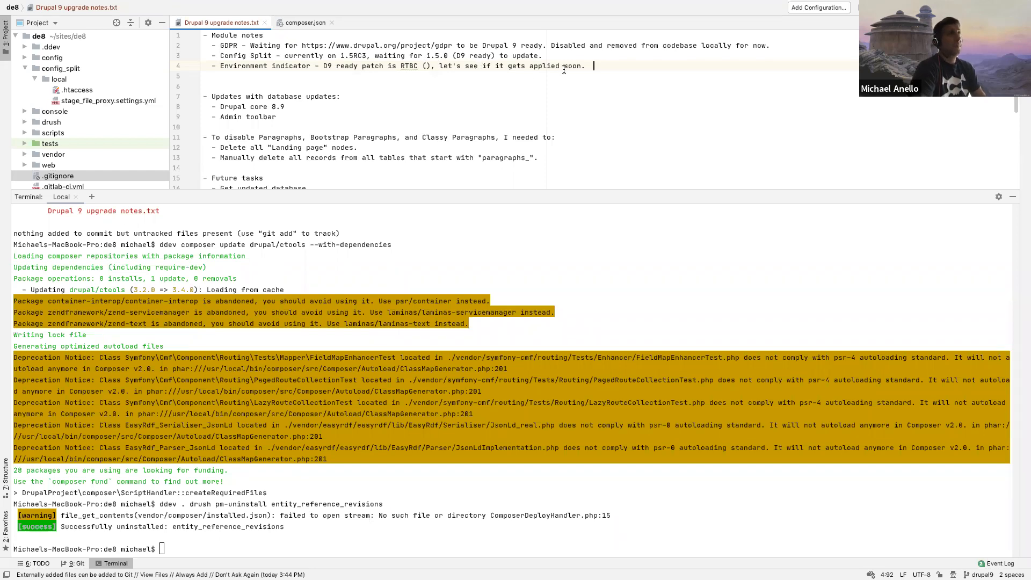
Step: Replace the word "applied" with "committed" in the Environment indicator note
double_click(544, 66)
type("committed")
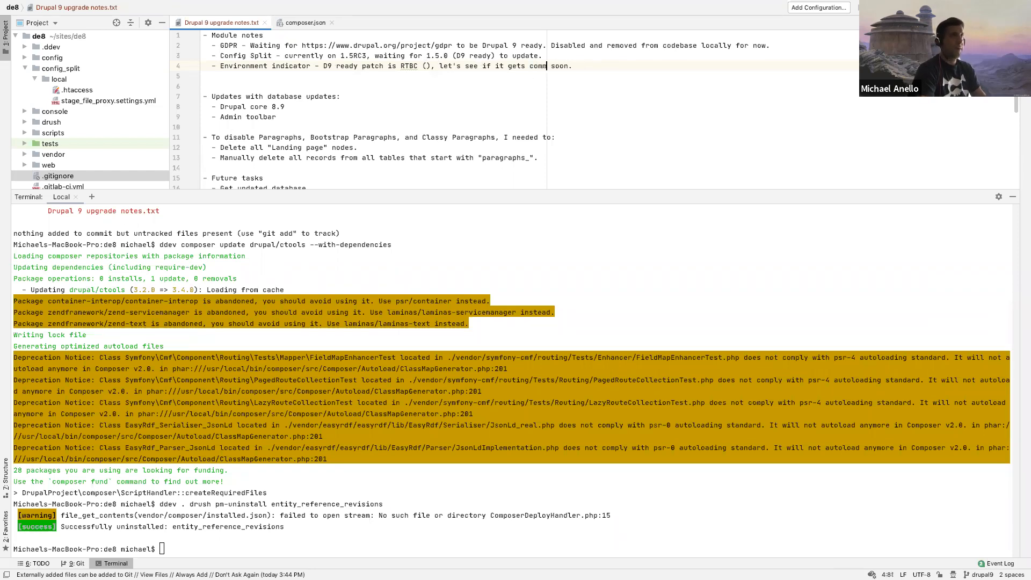
left_click(543, 82)
Step: Copy the Drupal 9 Deprecated Code Report issue's URL from the browser and paste it inside the Environment indicator note's empty parentheses
key("ctrl+Right")
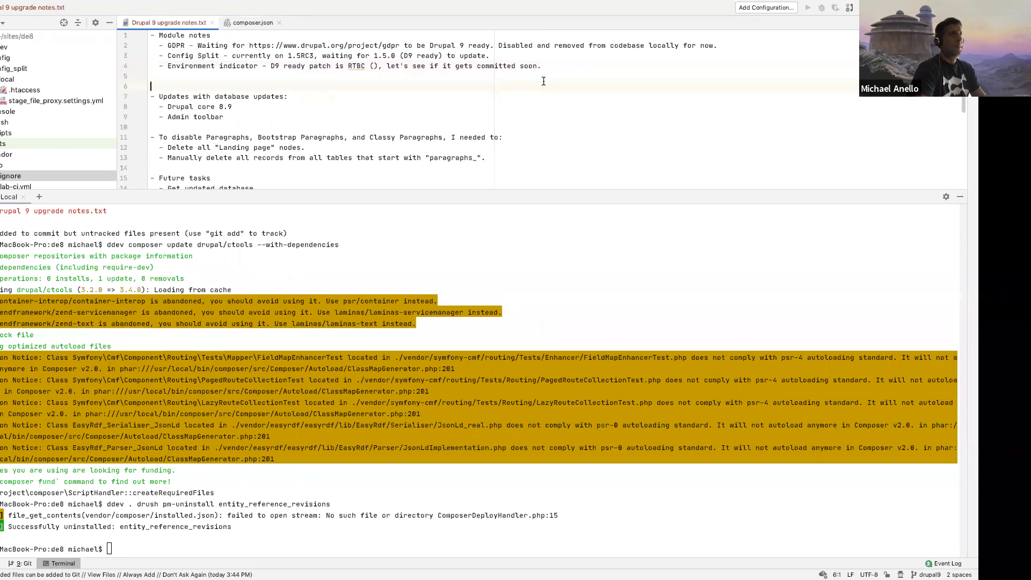
key("ctrl+Left")
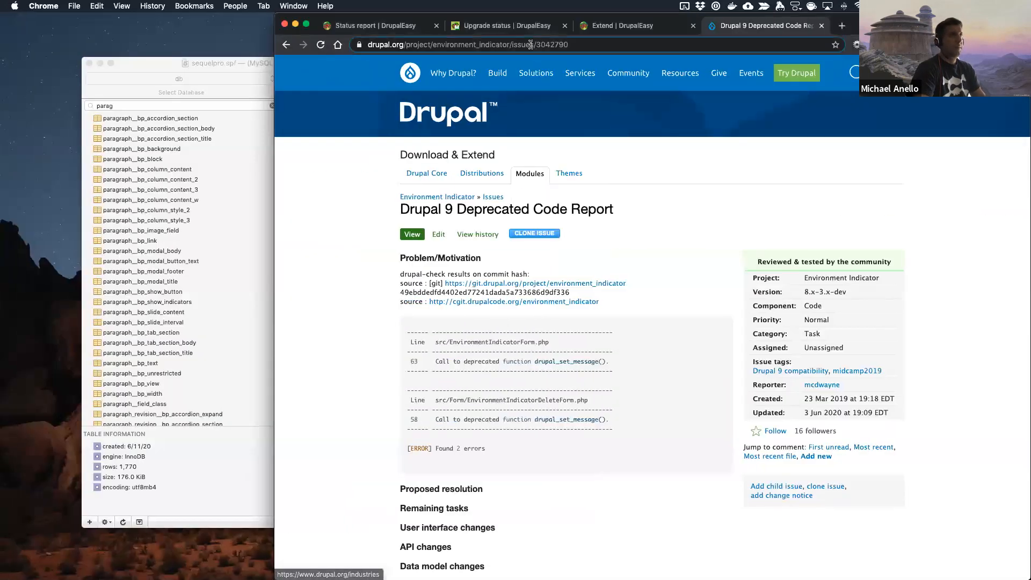
key("ctrl+Right")
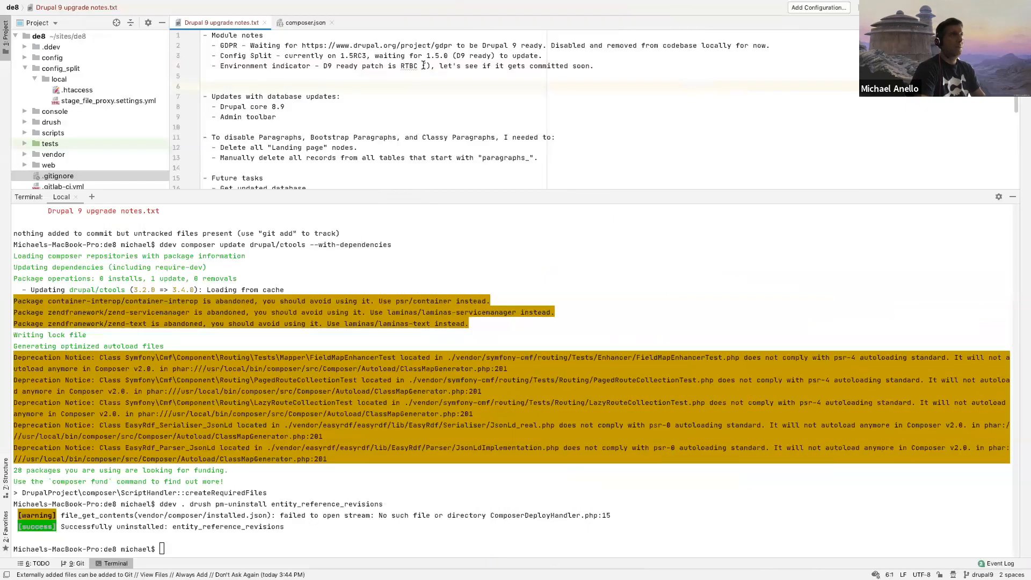
left_click(425, 66)
type("https://www.drupal.org/project/environment_indicator/issues/3042790")
left_click(470, 54)
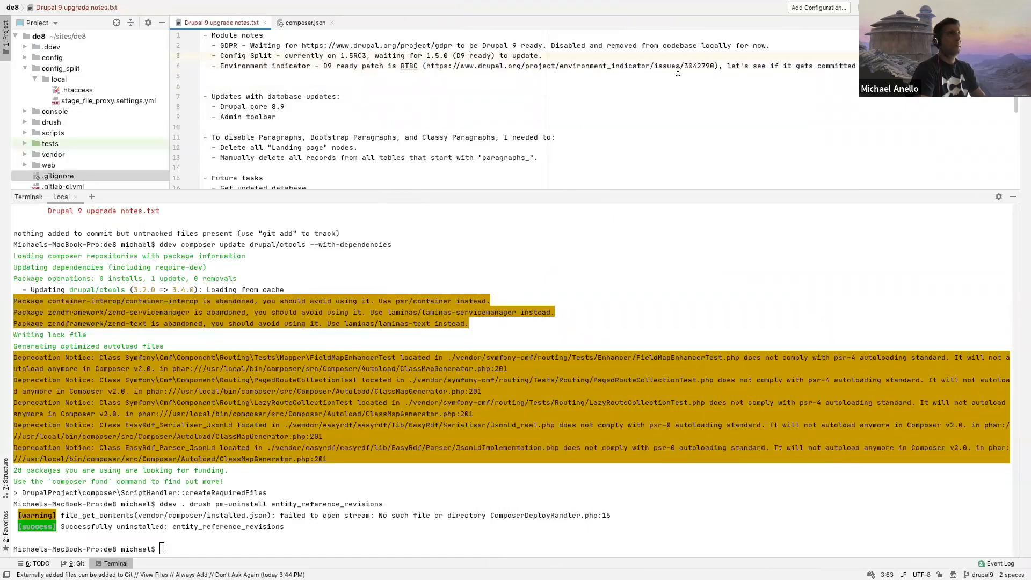
Step: Add a new empty bullet below the Environment indicator note
left_click(886, 67)
key("Return")
type("-")
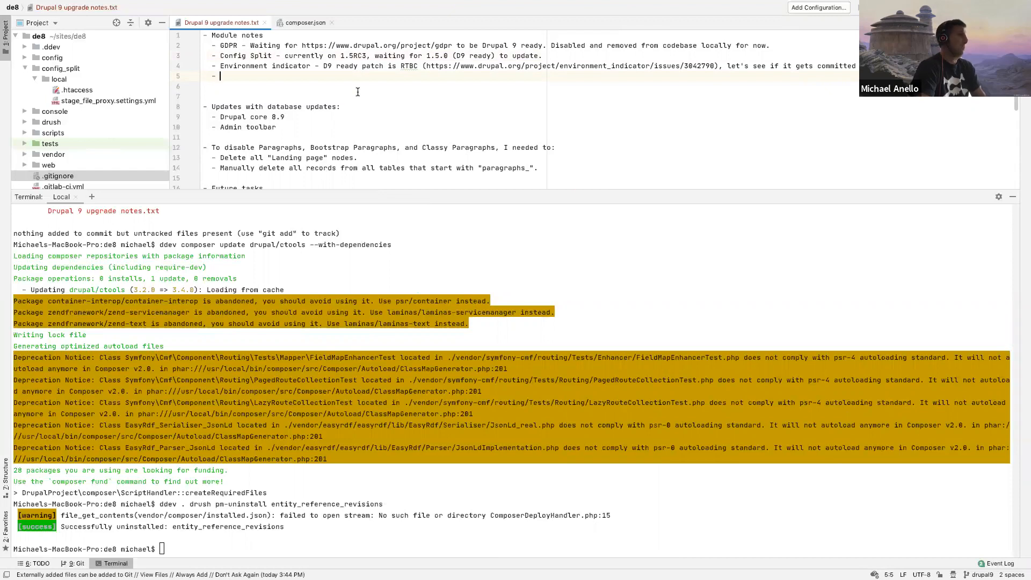
Step: Switch to Chrome, open the EU Cookie Compliance 8.x-1.9 release from the Upgrade status report, and review its release notes and changelog
key("ctrl+Left")
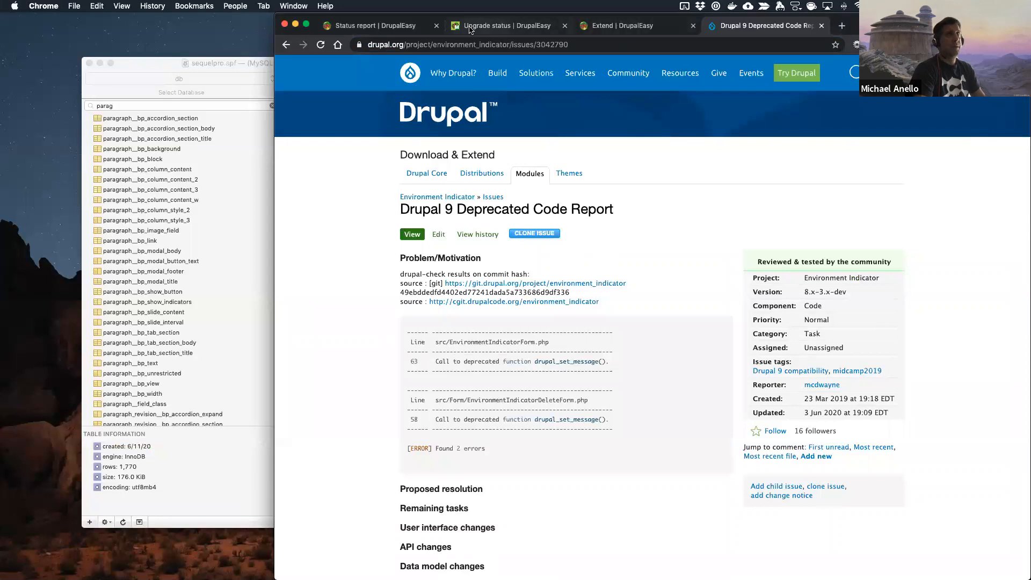
left_click(471, 30)
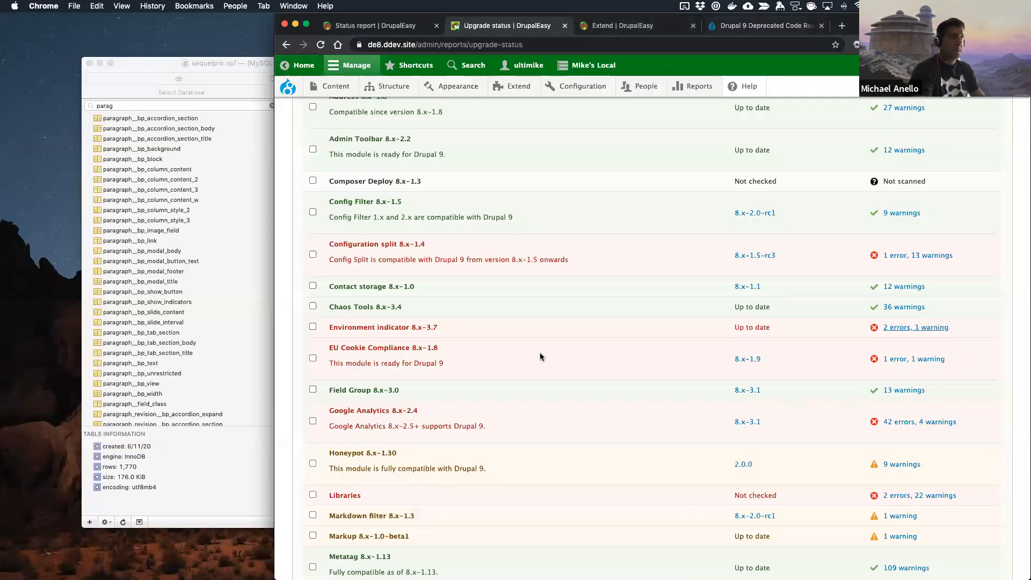
scroll(541, 356, "down", 2)
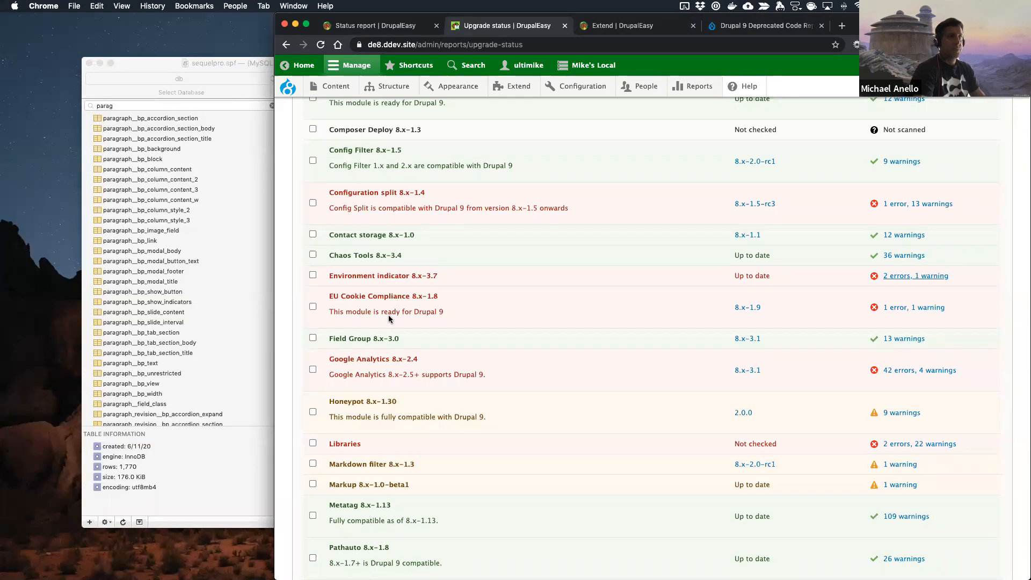
left_click(748, 309, "super")
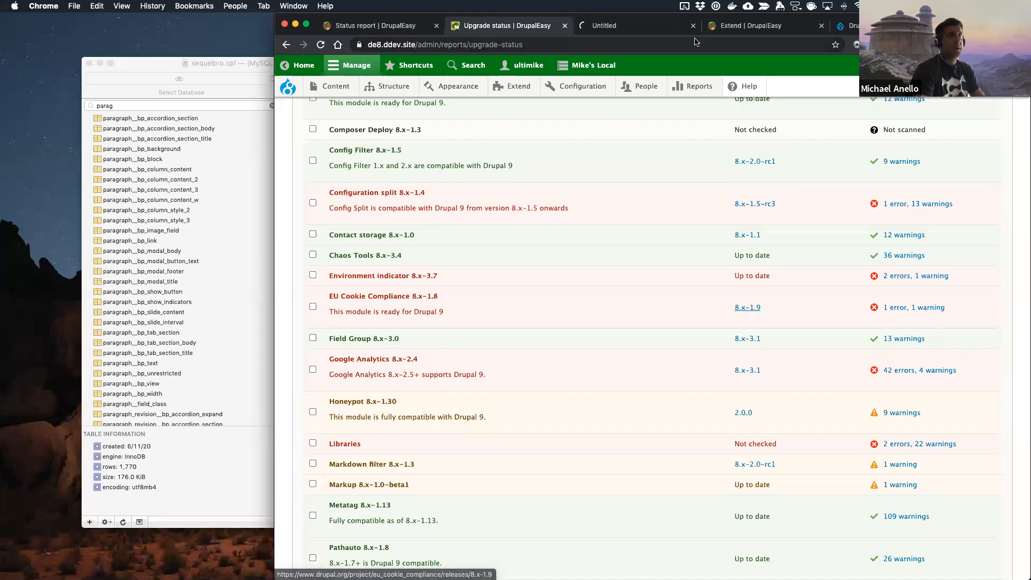
left_click(631, 27)
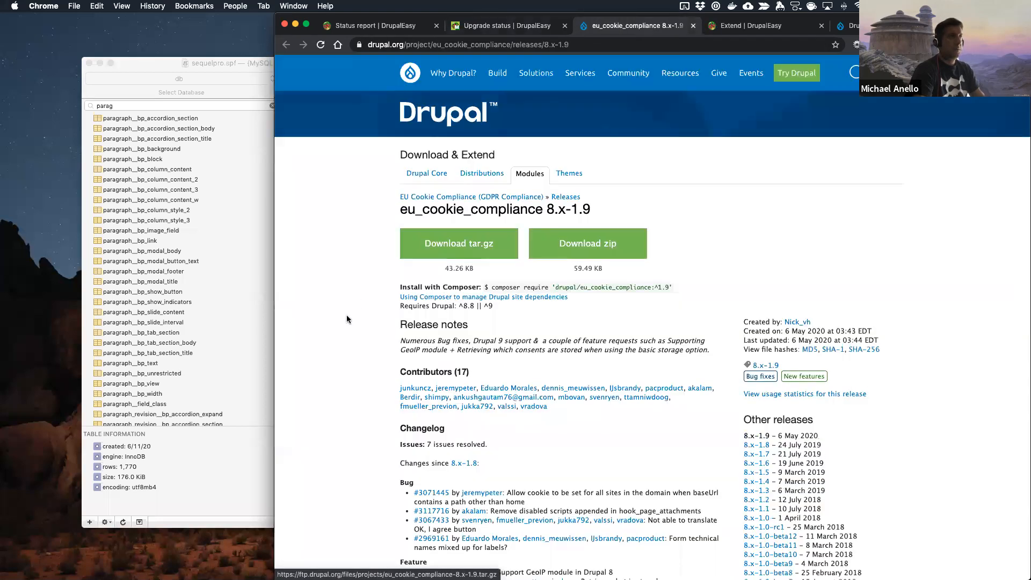
scroll(357, 336, "down", 2)
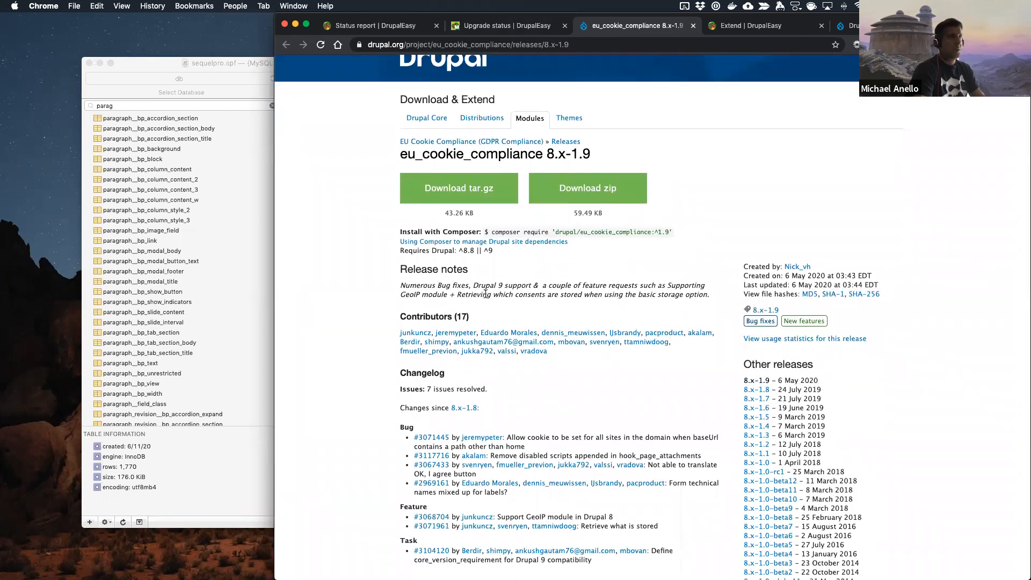
scroll(349, 315, "down", 9)
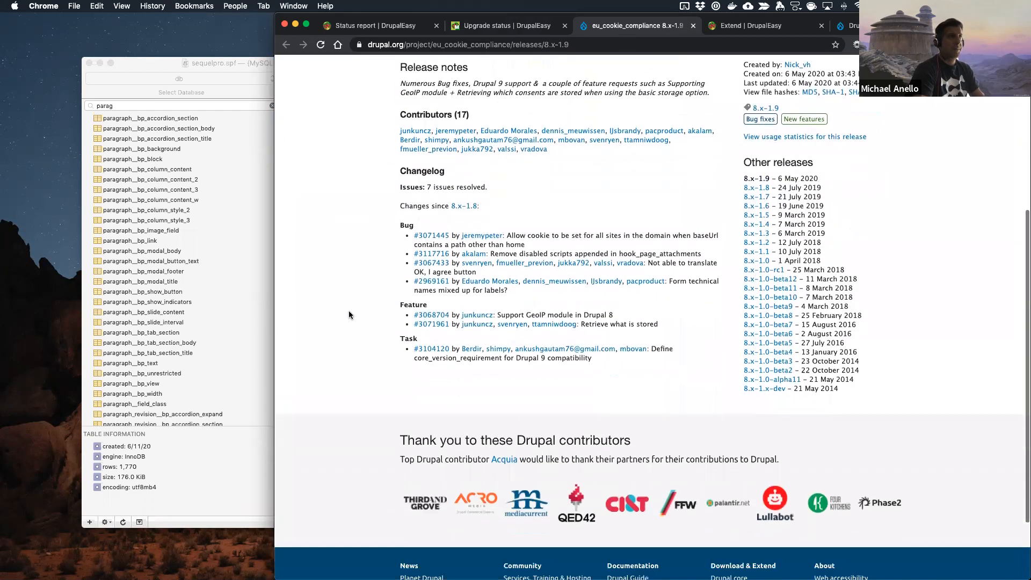
scroll(350, 300, "up", 11)
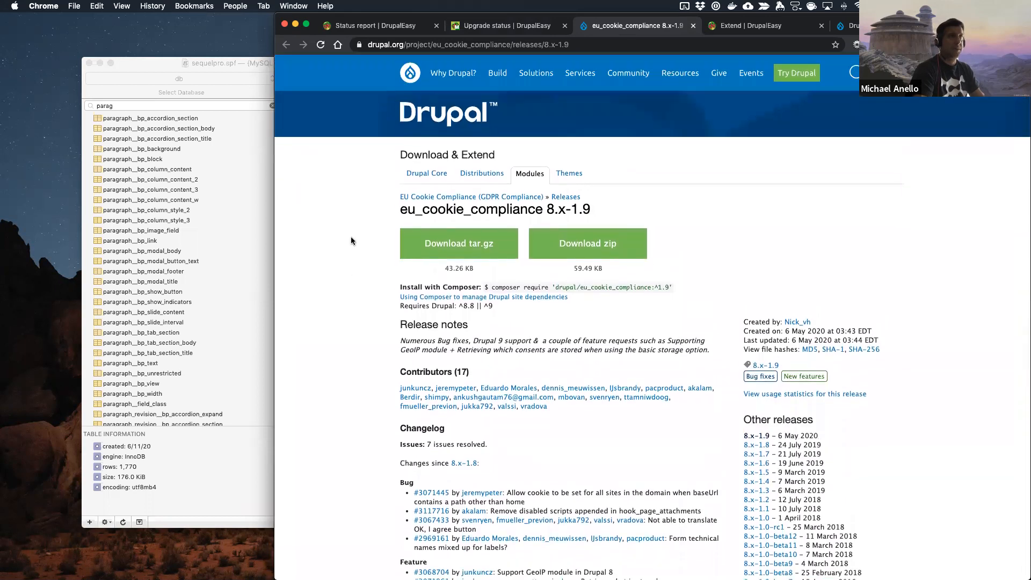
Step: Copy the module's machine name from the release URL and run "ddev composer update drupal/eu_cookie_compliance --with-dependencies" in the PhpStorm terminal
double_click(463, 45)
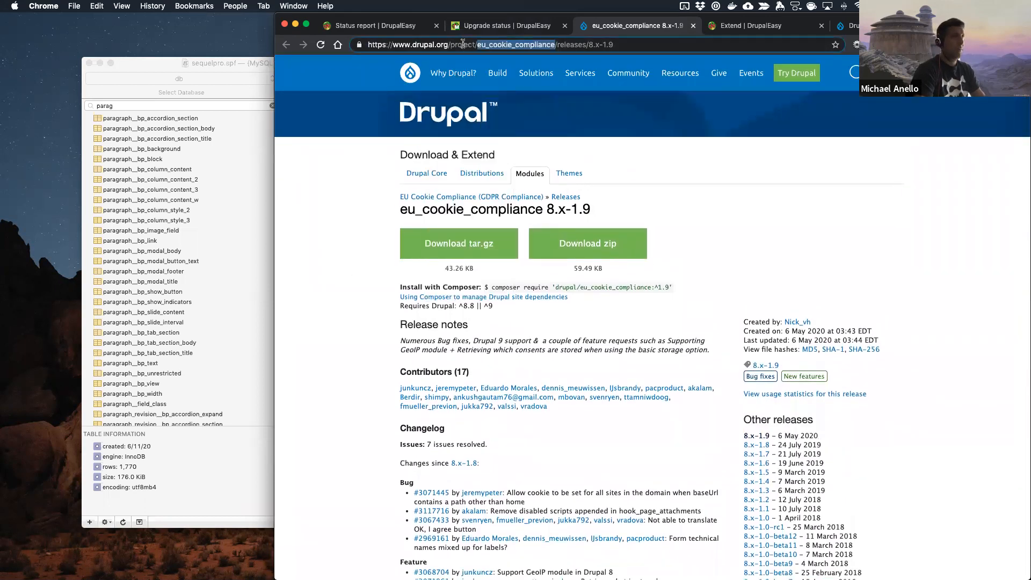
left_click(469, 25)
key("ctrl+Right")
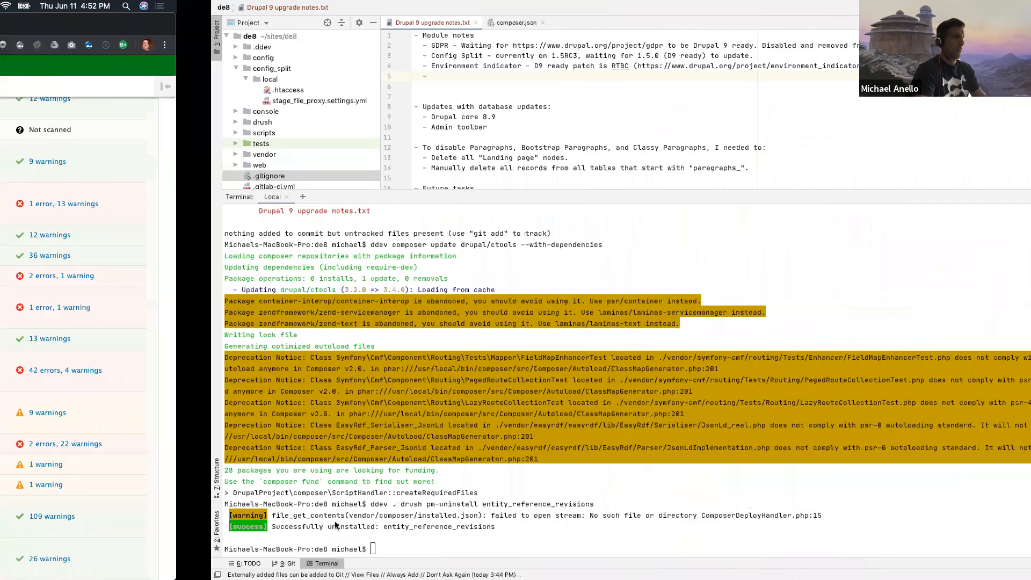
type("ddev ")
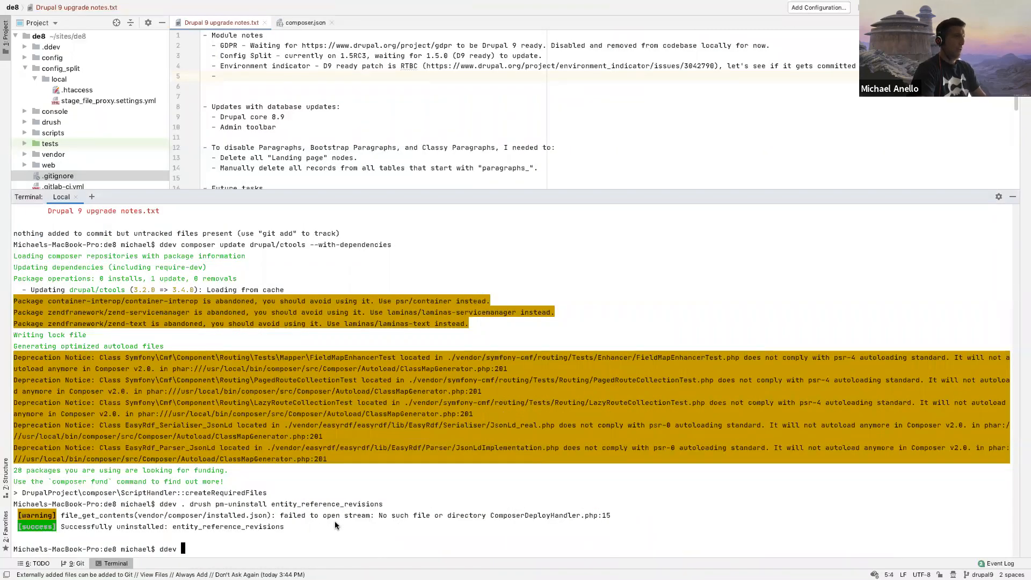
type("composer update ")
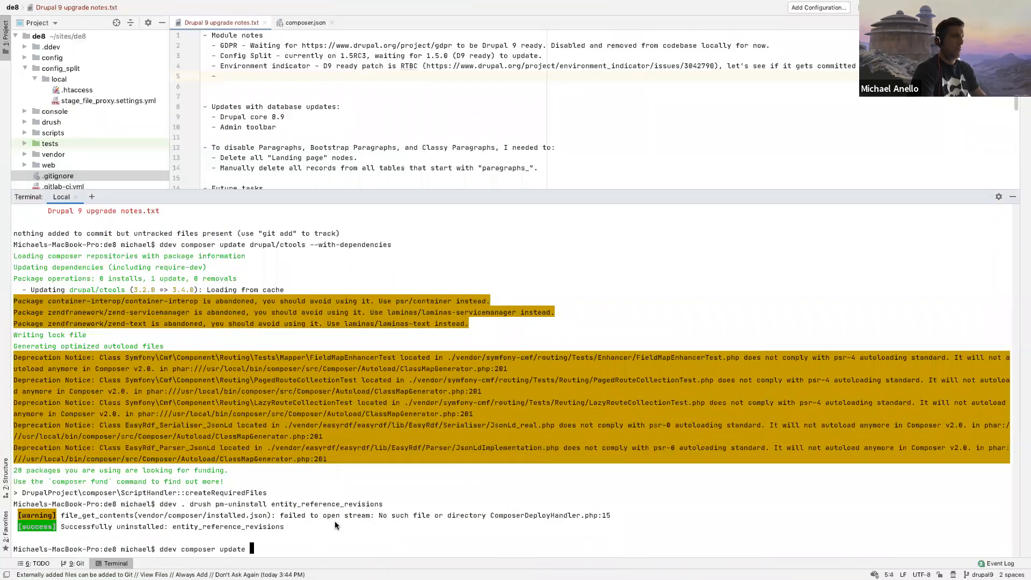
type("drupal/eu_cookie_compliance")
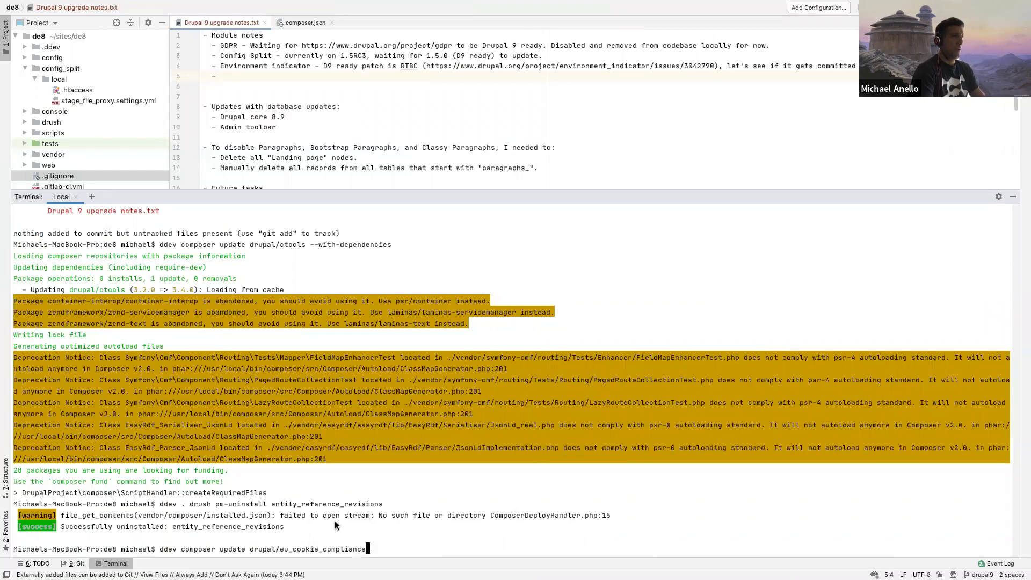
type(" --with-dependencies")
key("Return")
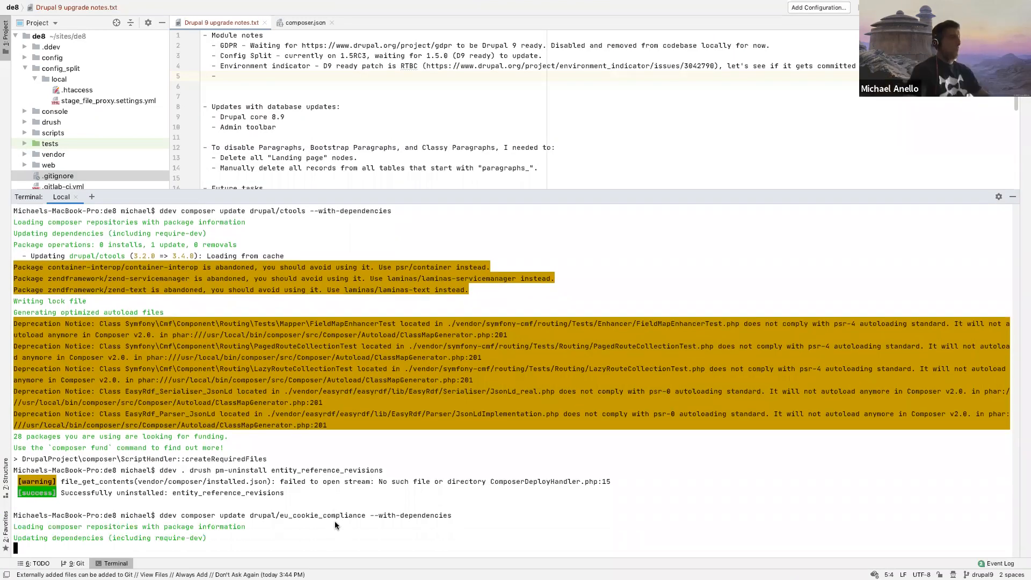
Step: Add the line "Updated EU Cookie Compliance module." below "Updated CTools module." in the upgrade notes
scroll(476, 96, "down", 4)
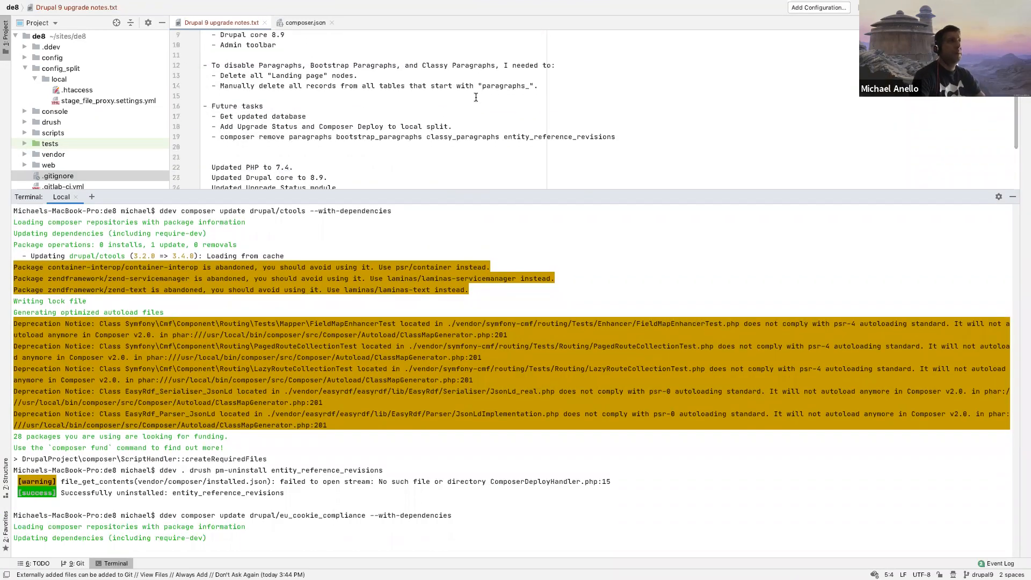
scroll(476, 98, "down", 3)
scroll(476, 98, "up", 4)
scroll(476, 97, "down", 5)
left_click(337, 134)
key("Return")
type("Updated ")
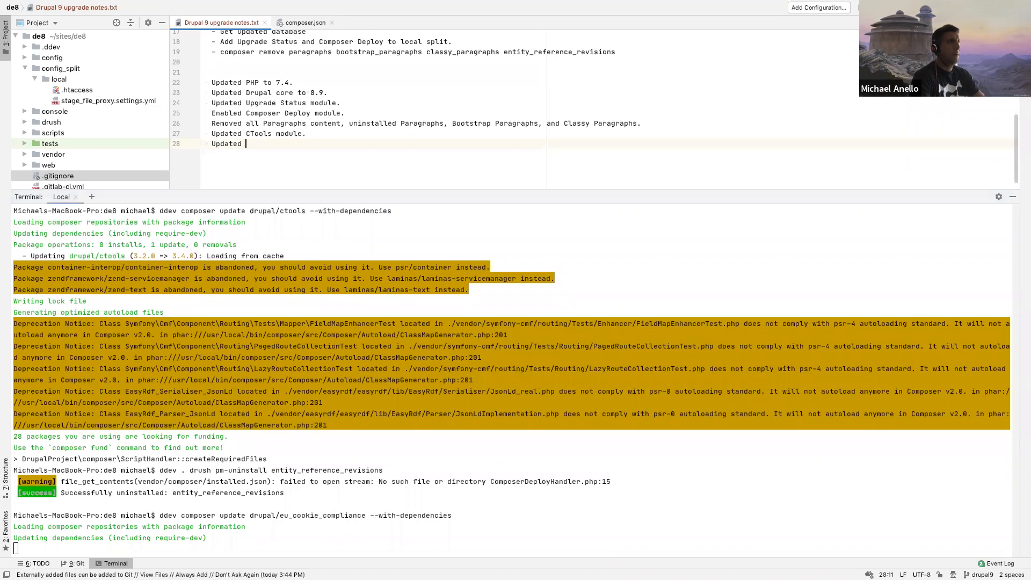
type("EU Cookie Compliance module.")
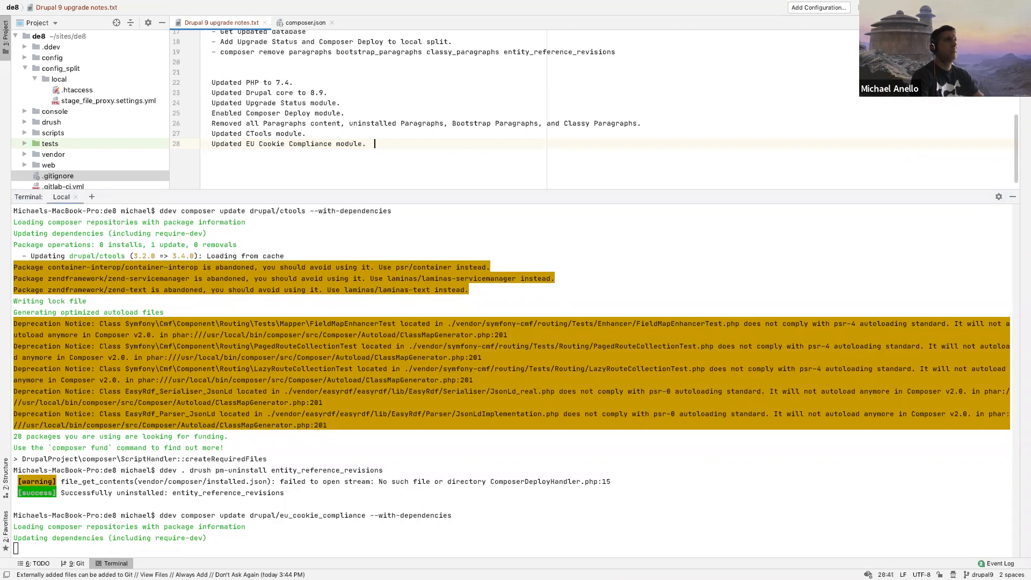
Step: Close the composer.json file and return to the terminal
left_click(379, 124)
scroll(378, 124, "up", 2)
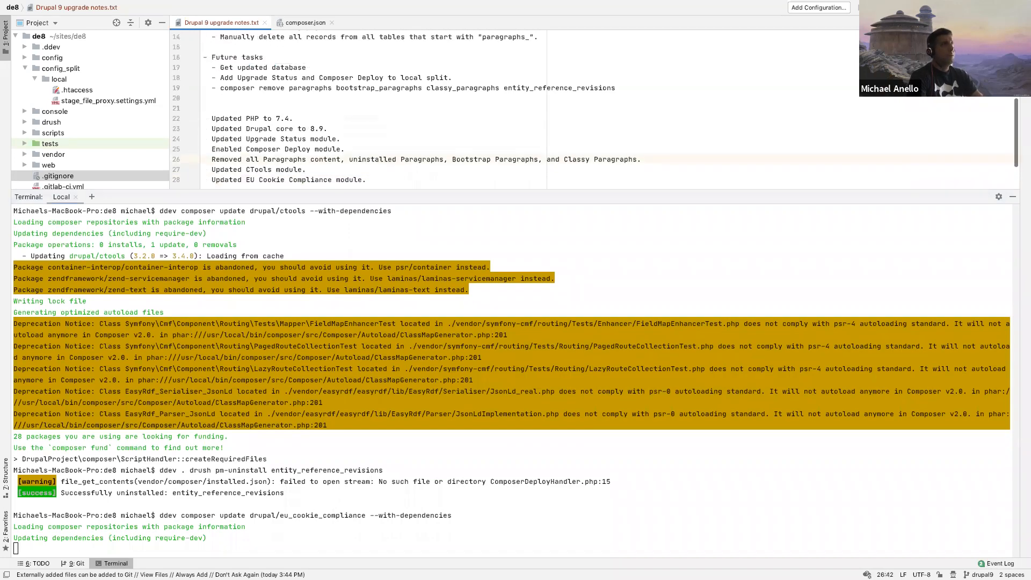
left_click(307, 24)
key("super+w")
left_click(256, 439)
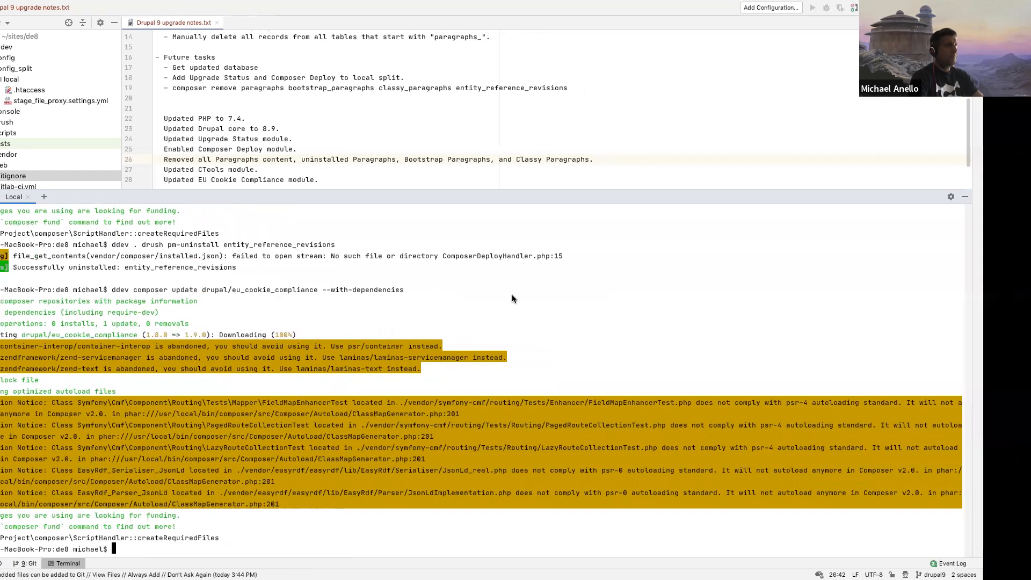
Step: Switch to Chrome and rescan only the EU Cookie Compliance module in the Upgrade status report
key("ctrl+Left")
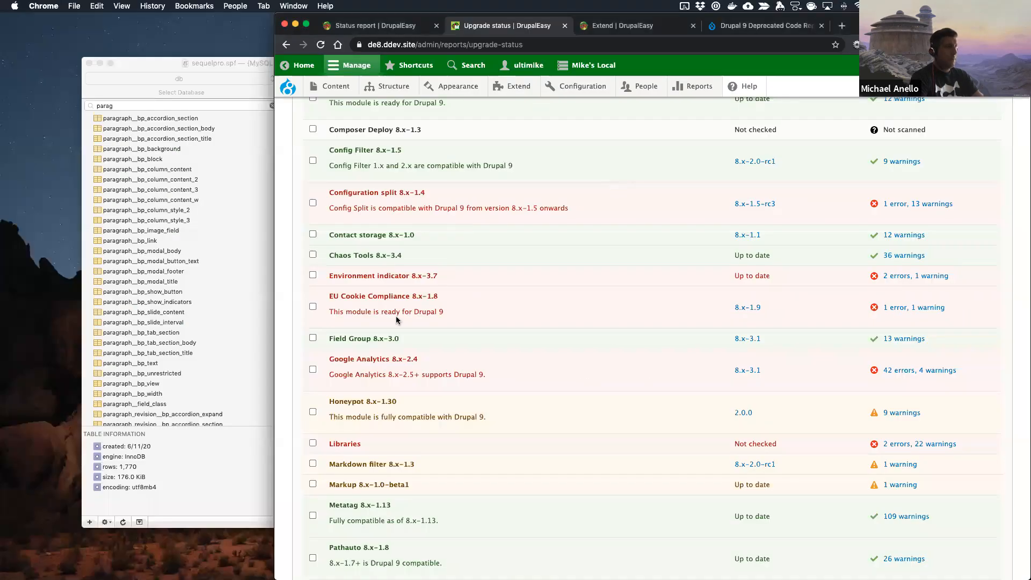
left_click(312, 307)
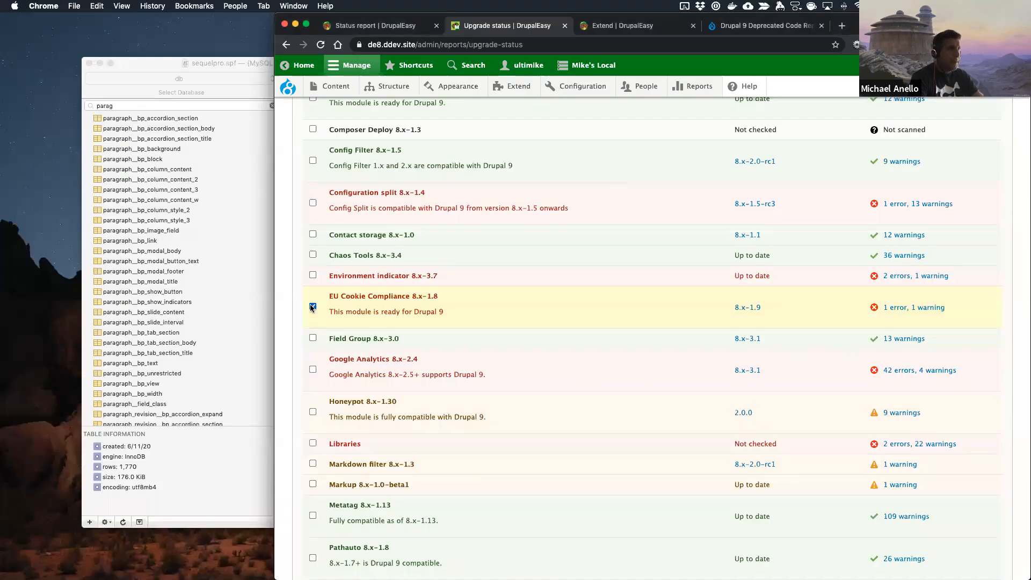
scroll(333, 371, "down", 15)
left_click(329, 519)
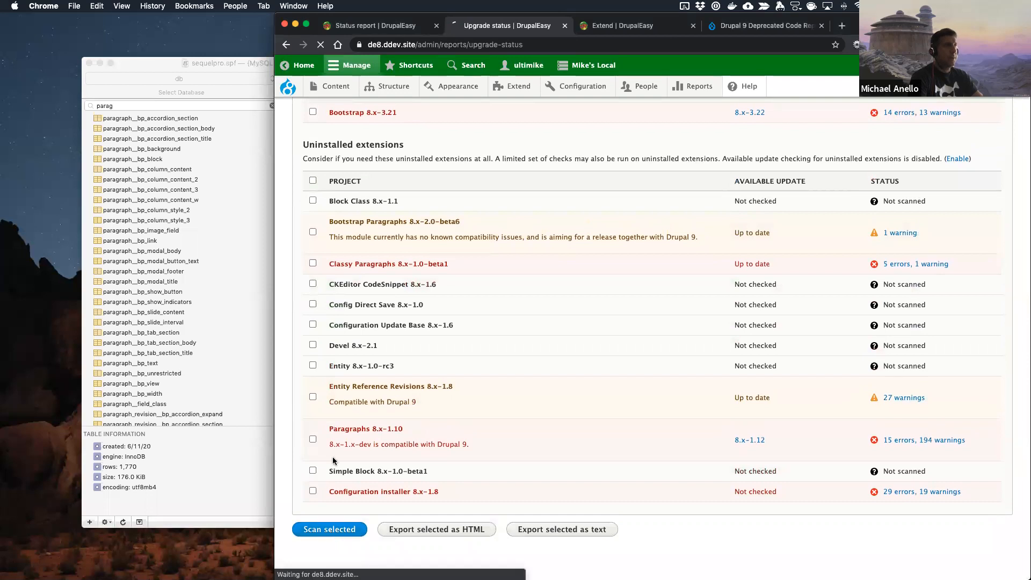
Step: Reload the site's Status report and close the Extend page
left_click(399, 30)
key("super+r")
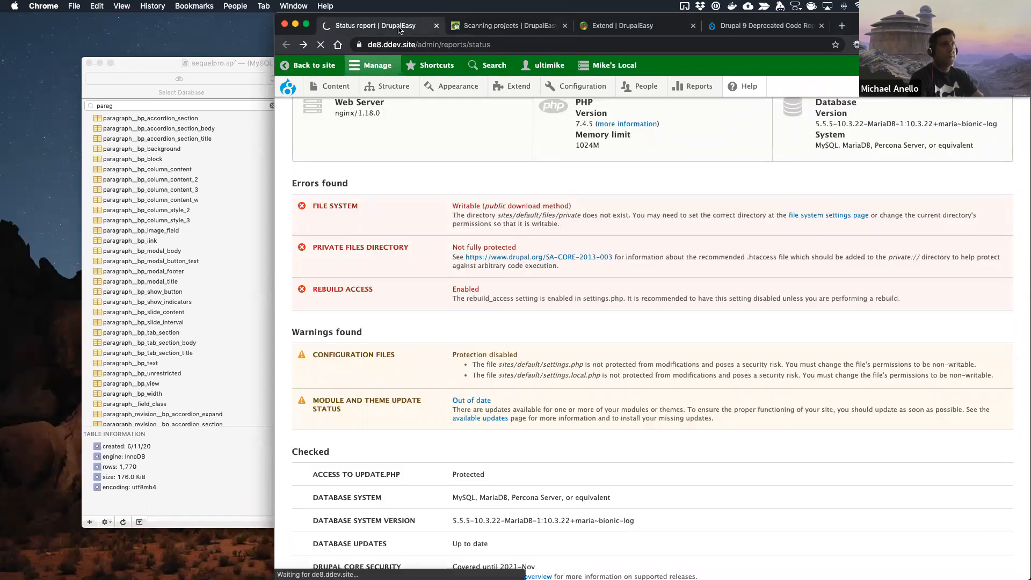
left_click(618, 30)
key("super+w")
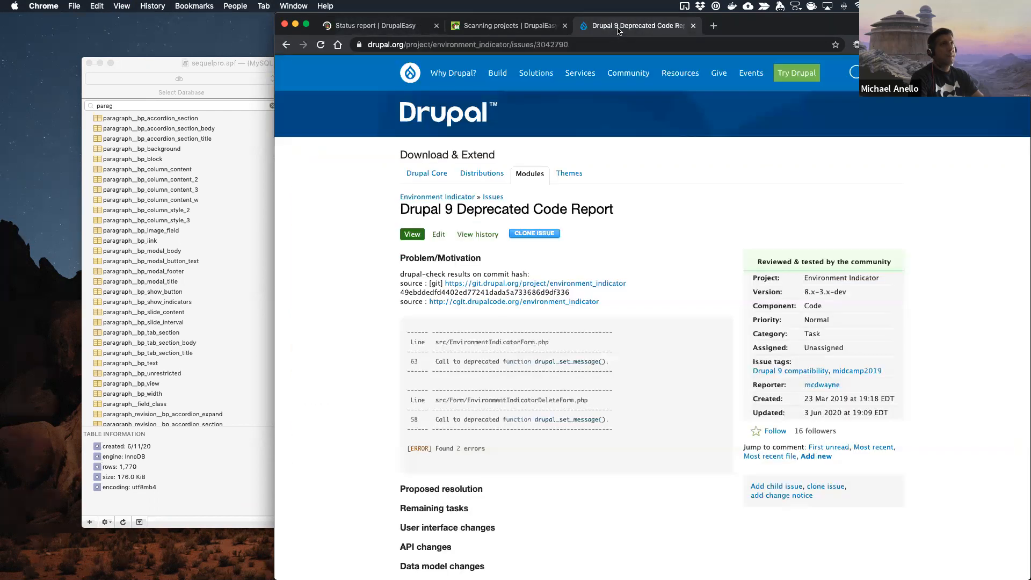
left_click(387, 29)
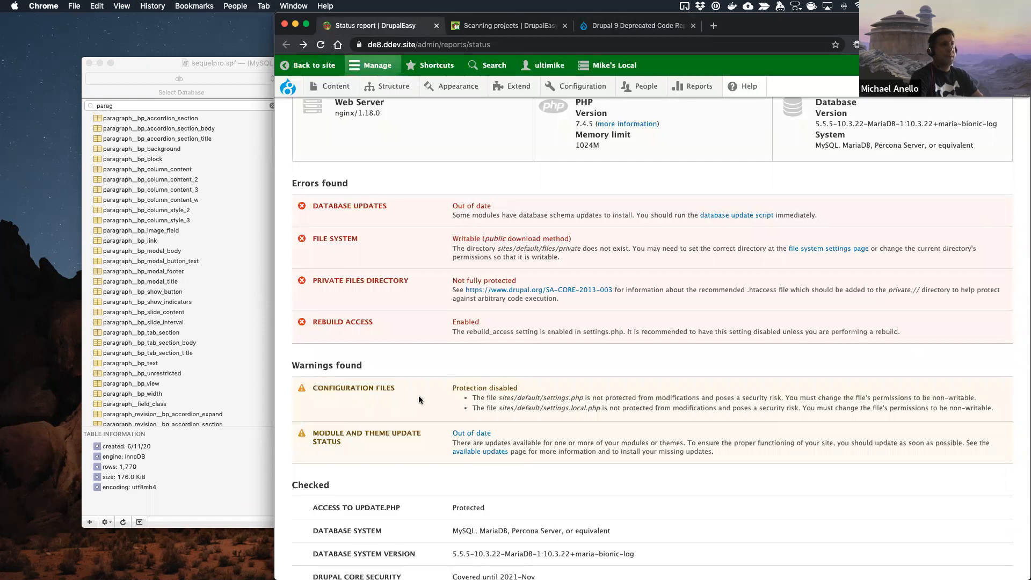
Step: Open the database update script from the Status report, review the pending eu_cookie_compliance update, and apply it
scroll(418, 395, "up", 3)
left_click(734, 388)
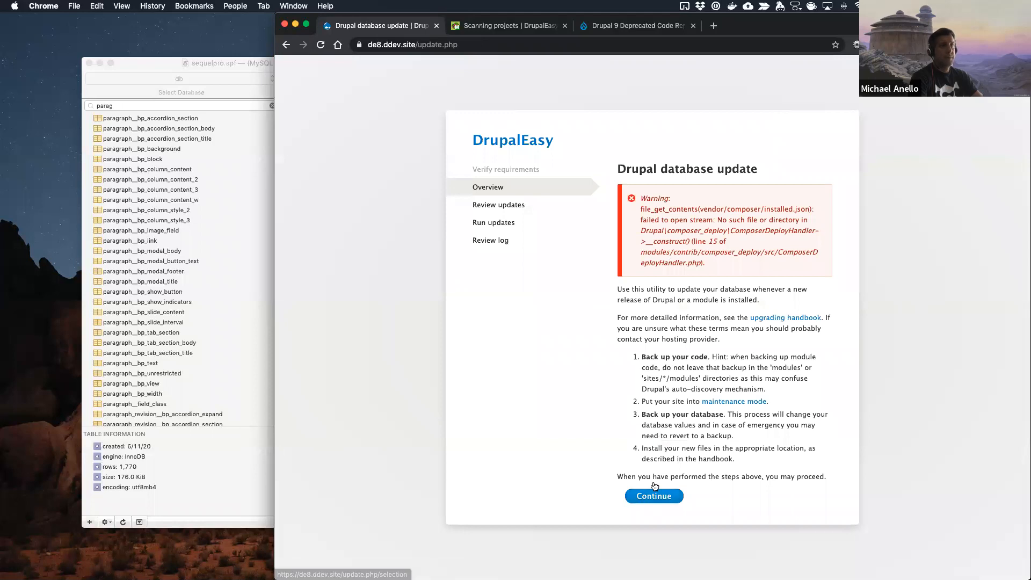
left_click_drag(736, 229, 779, 231)
left_click(655, 497)
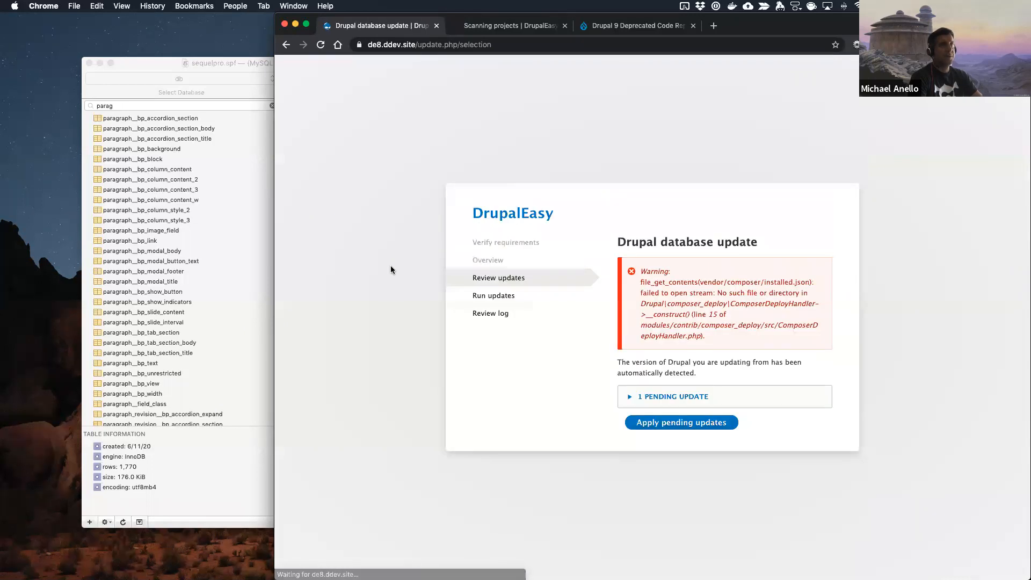
left_click(690, 401)
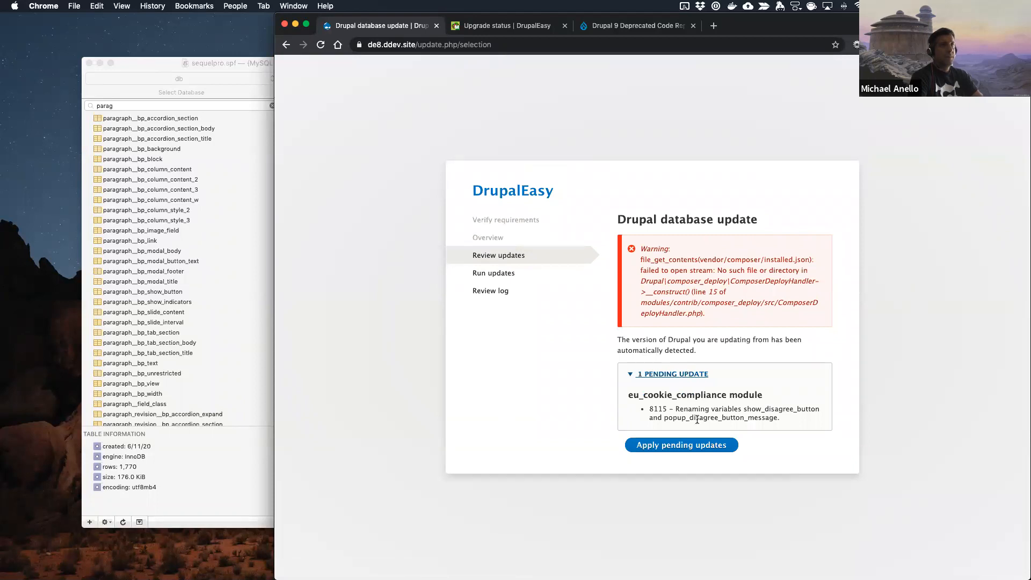
left_click(682, 446)
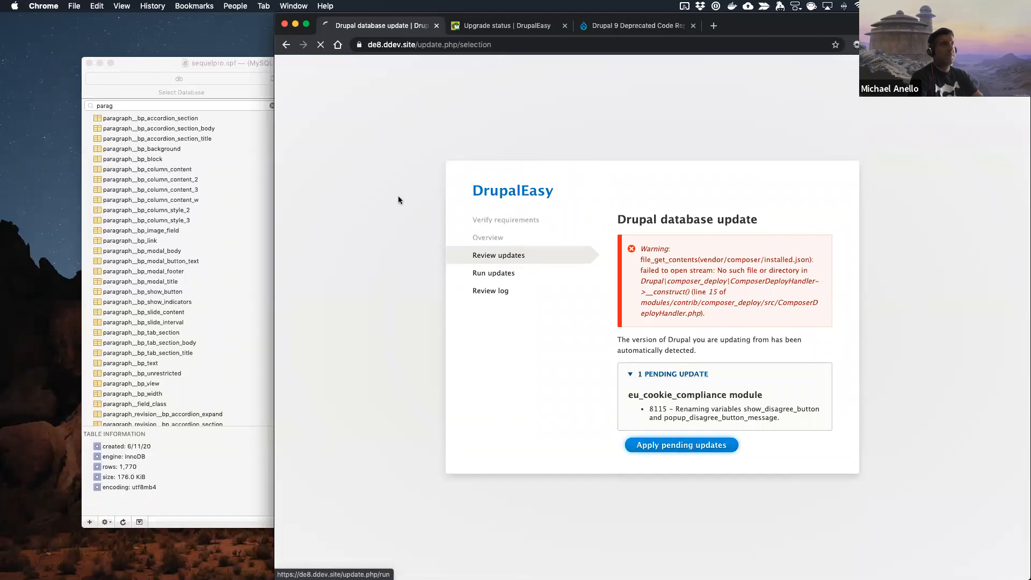
Step: Switch to PhpStorm and add "- EU cookie compliance" below "Admin toolbar" in the "Updates with database updates" list
key("ctrl+Right")
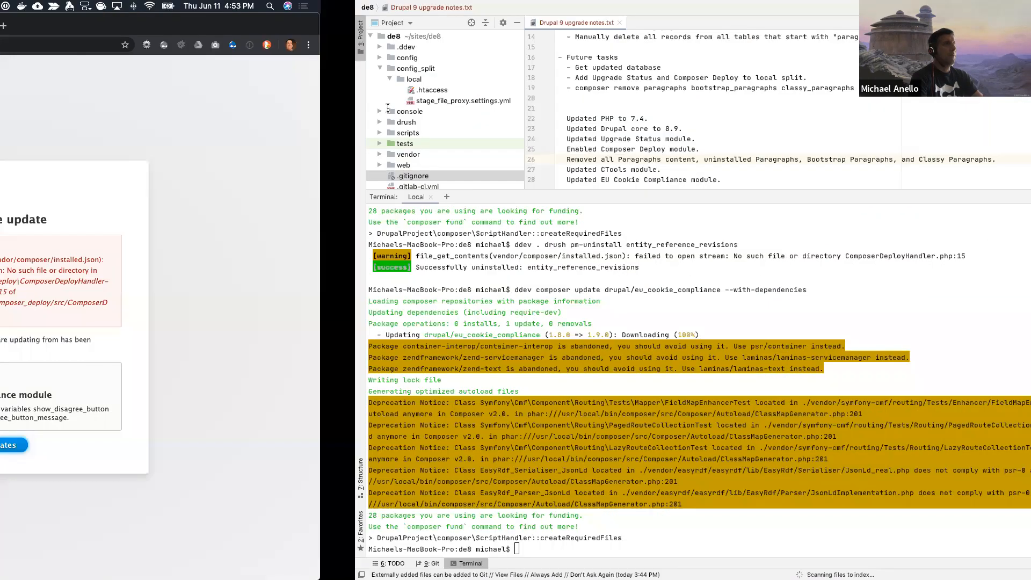
scroll(345, 74, "up", 3)
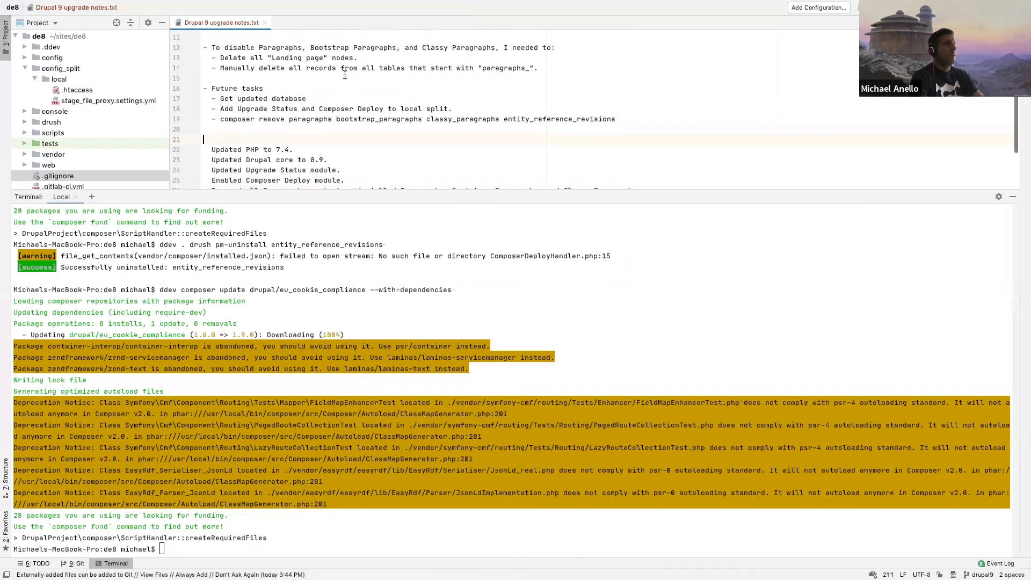
left_click(301, 81)
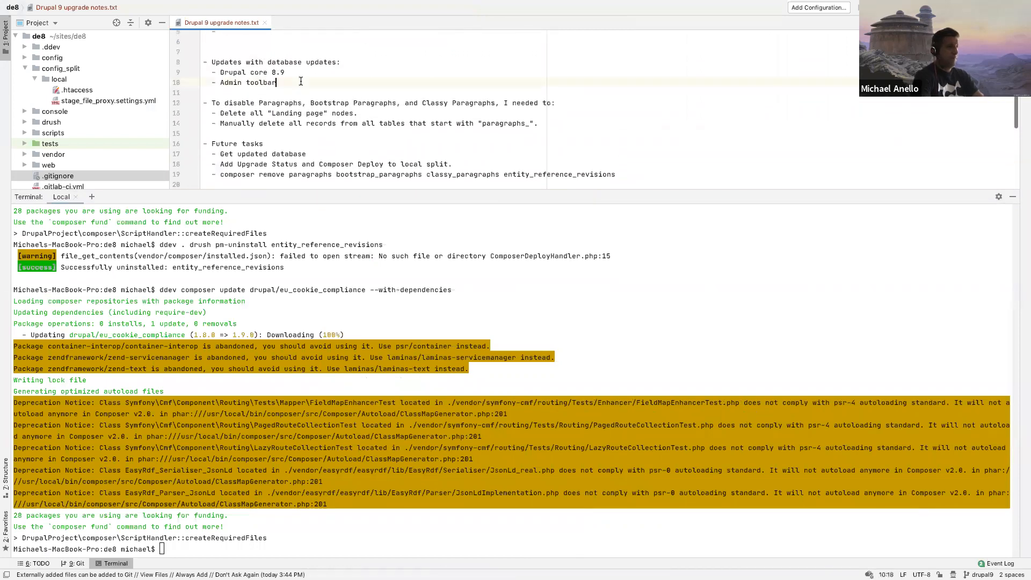
key("Return")
type("- EU cookie compliance")
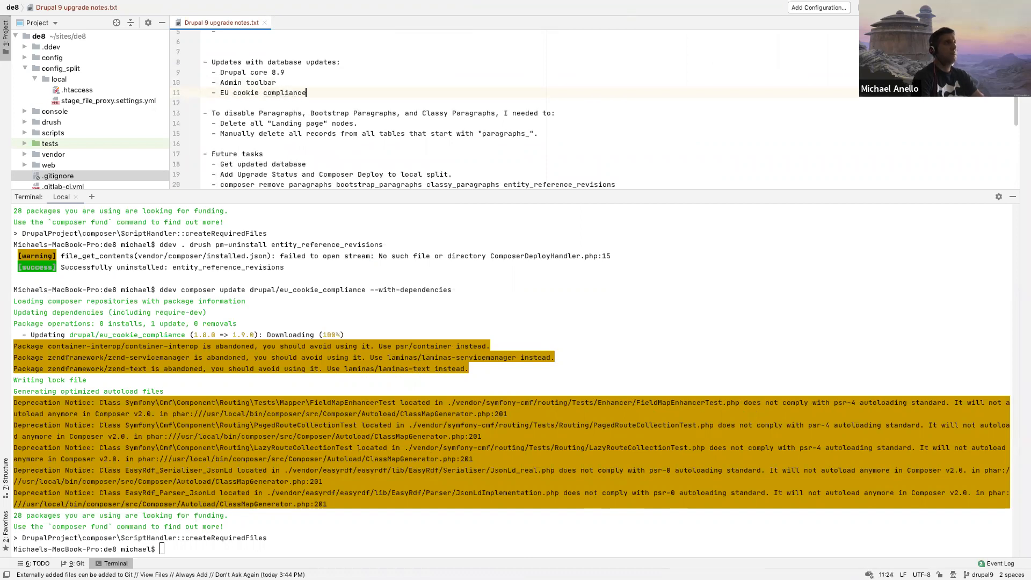
key("ctrl+Right")
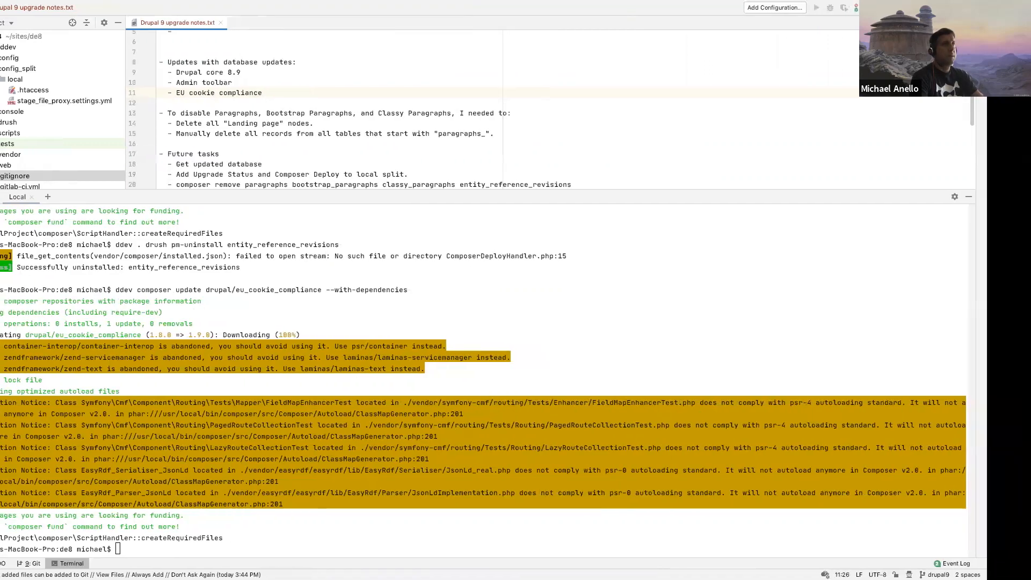
Step: Switch to Chrome, return from the database update results to the site's Status report, and reload it
key("ctrl+Left")
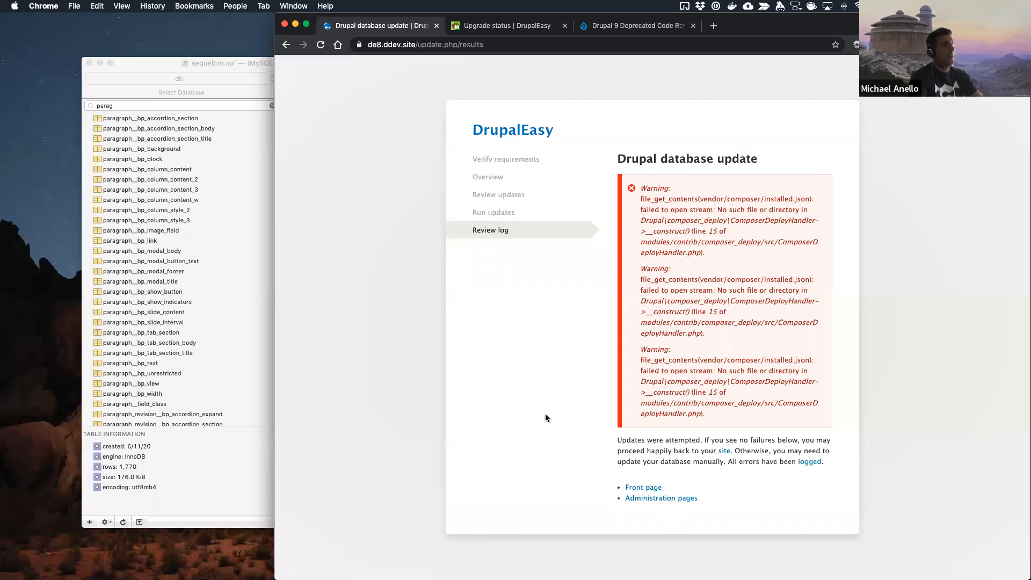
right_click(287, 44)
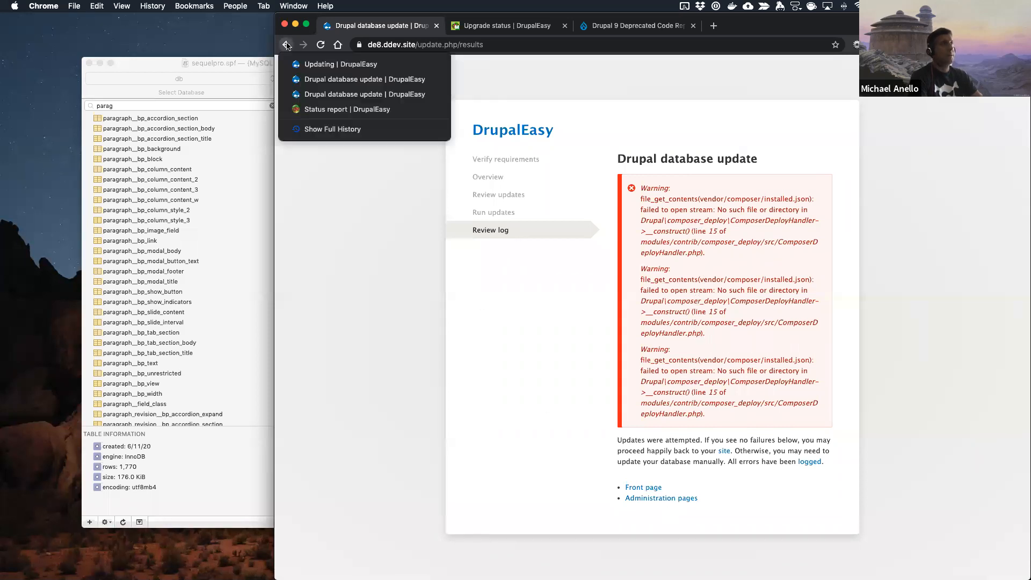
left_click(312, 110)
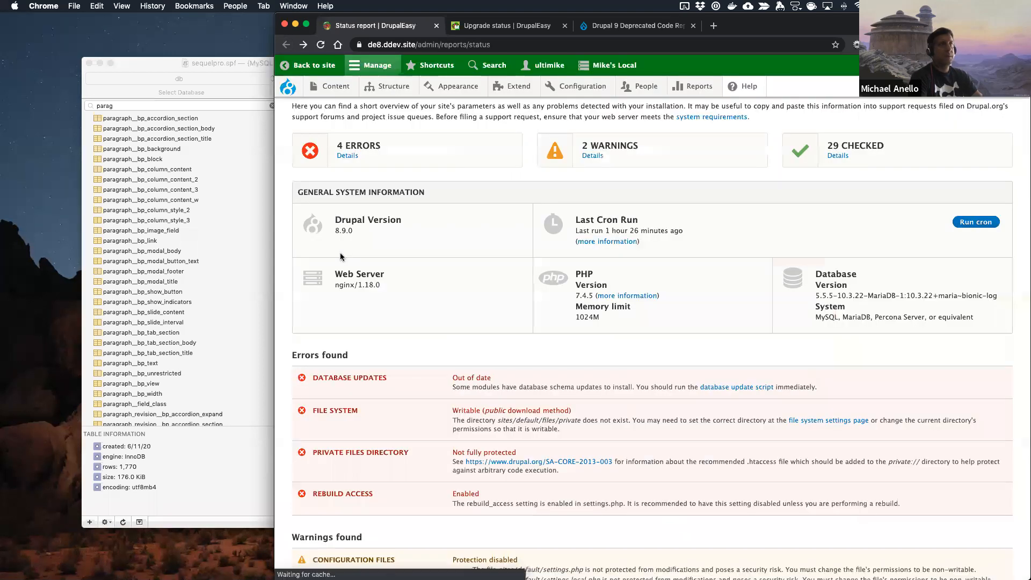
key("super+r")
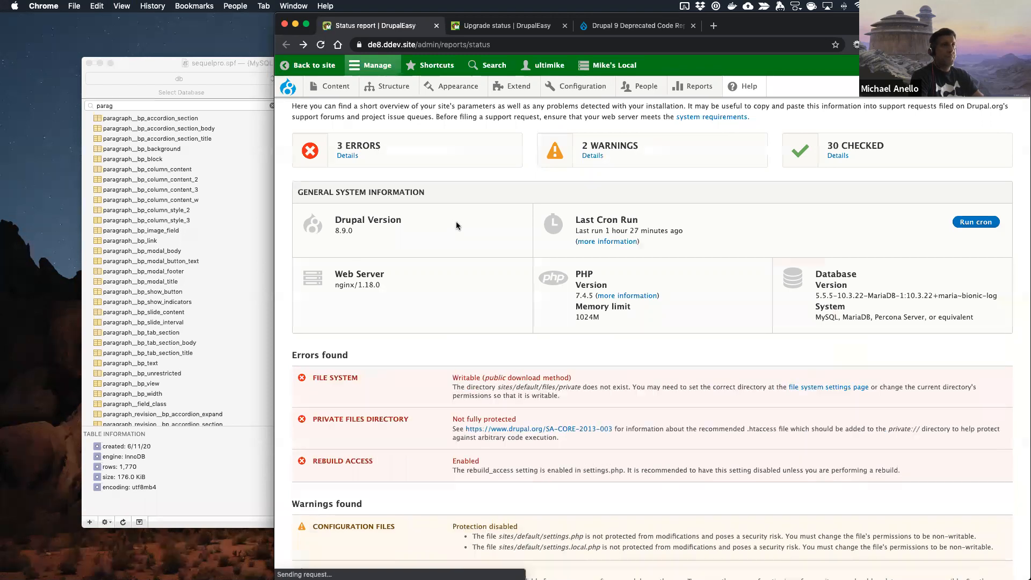
Step: Reload the Upgrade status report and review the hosting requirements and the custom and contributed project statuses
left_click(510, 24)
key("super+r")
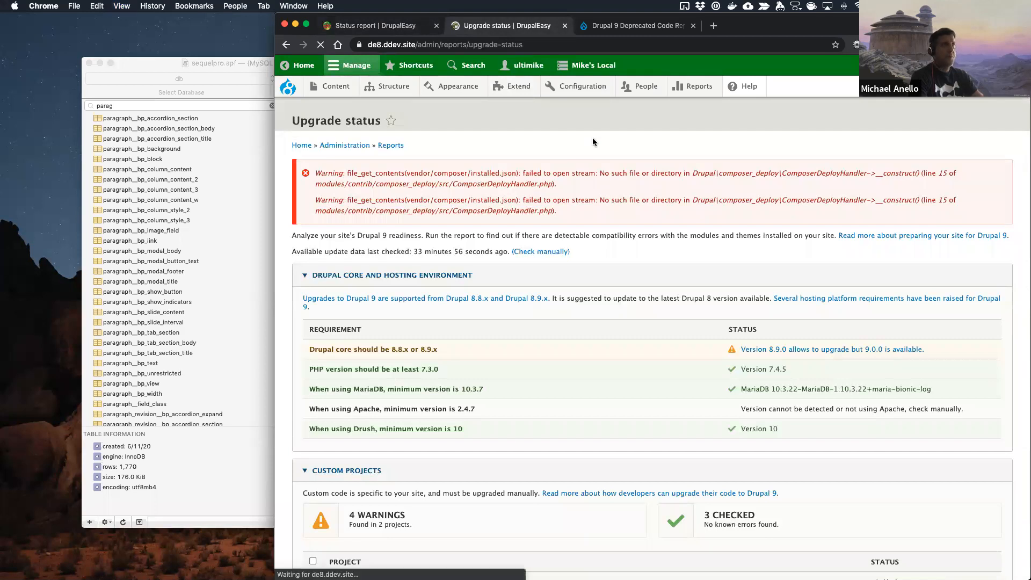
scroll(547, 325, "down", 20)
scroll(547, 329, "down", 5)
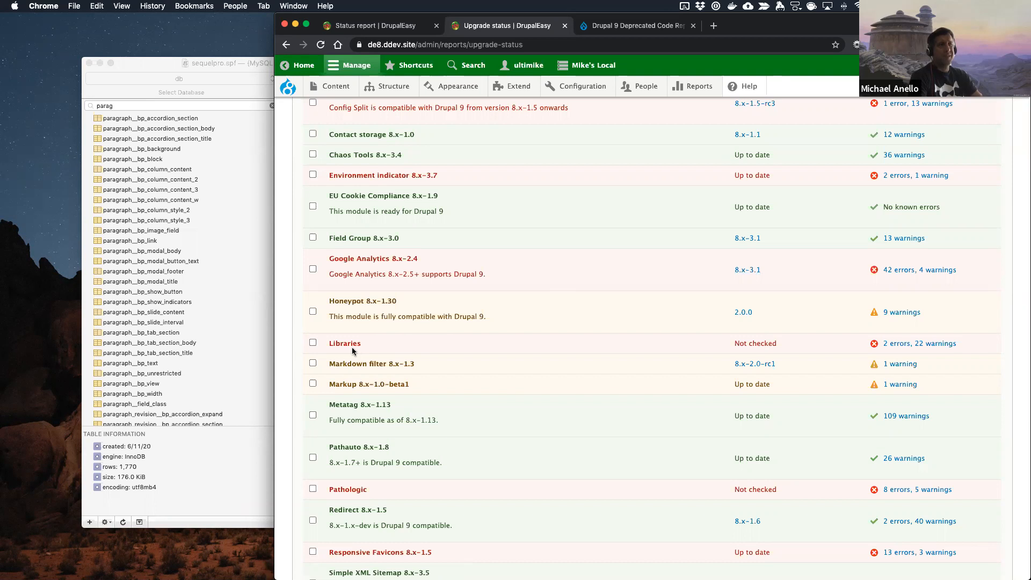
scroll(546, 265, "up", 5)
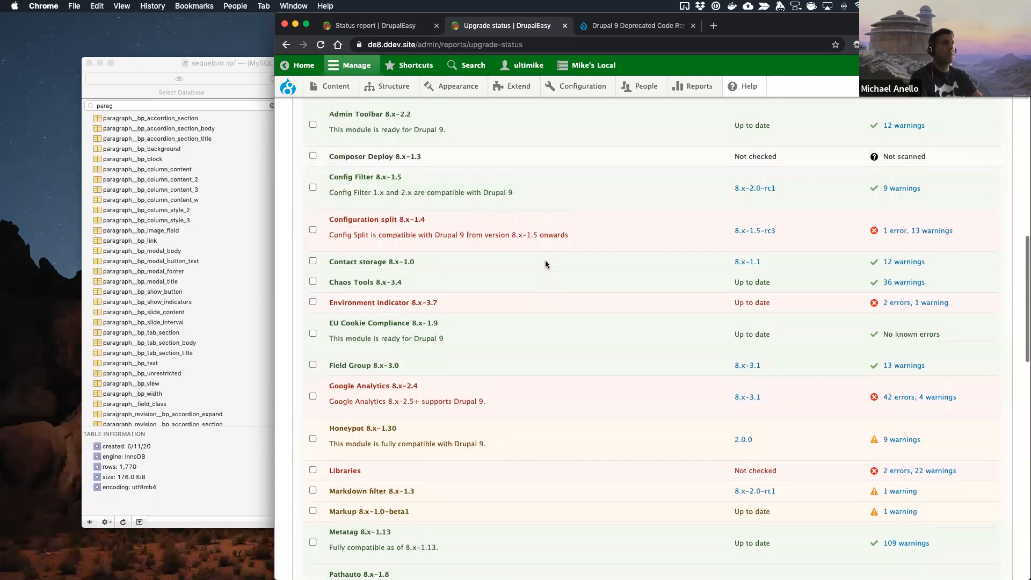
scroll(546, 264, "up", 10)
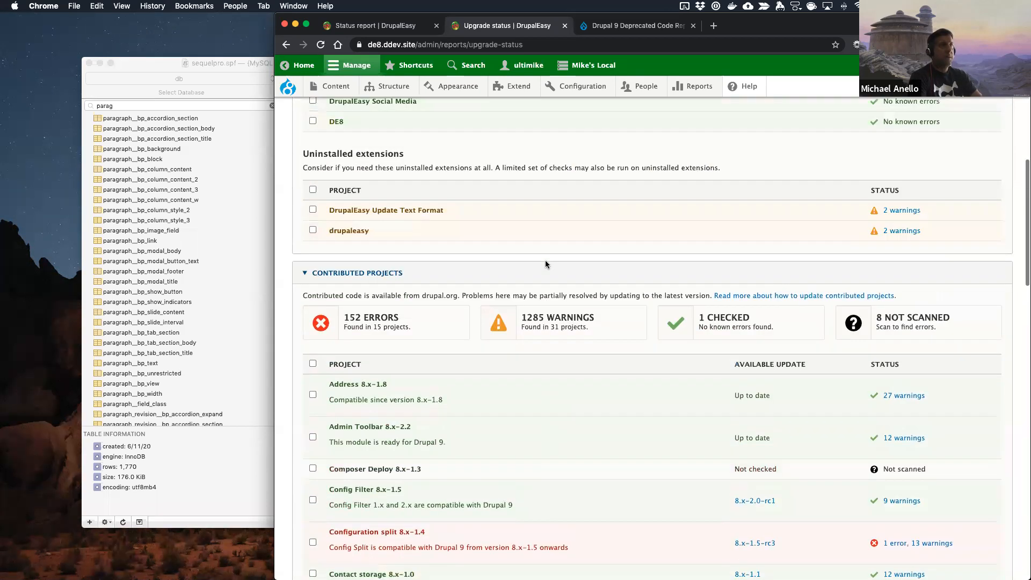
scroll(546, 264, "down", 3)
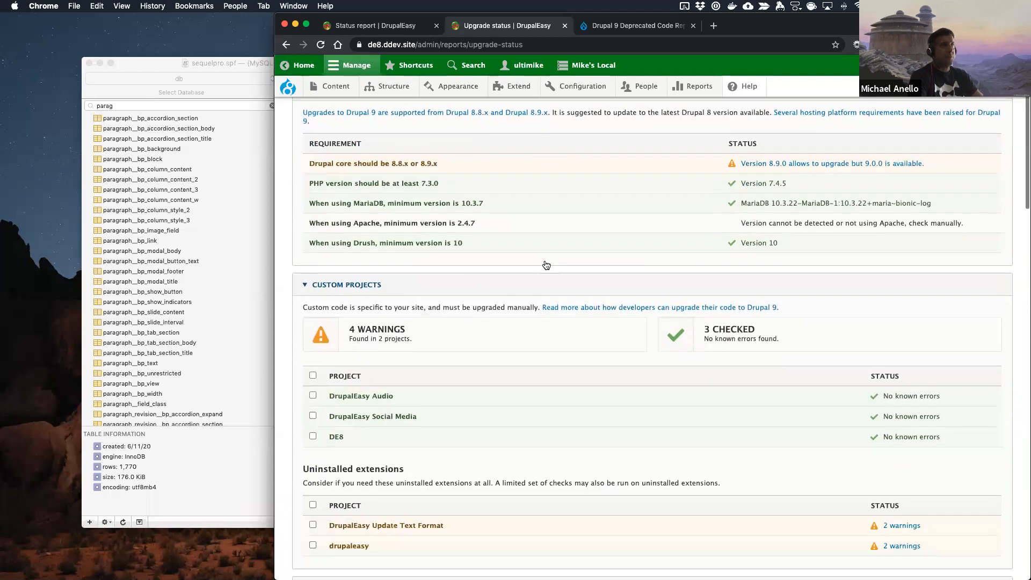
scroll(598, 159, "up", 1)
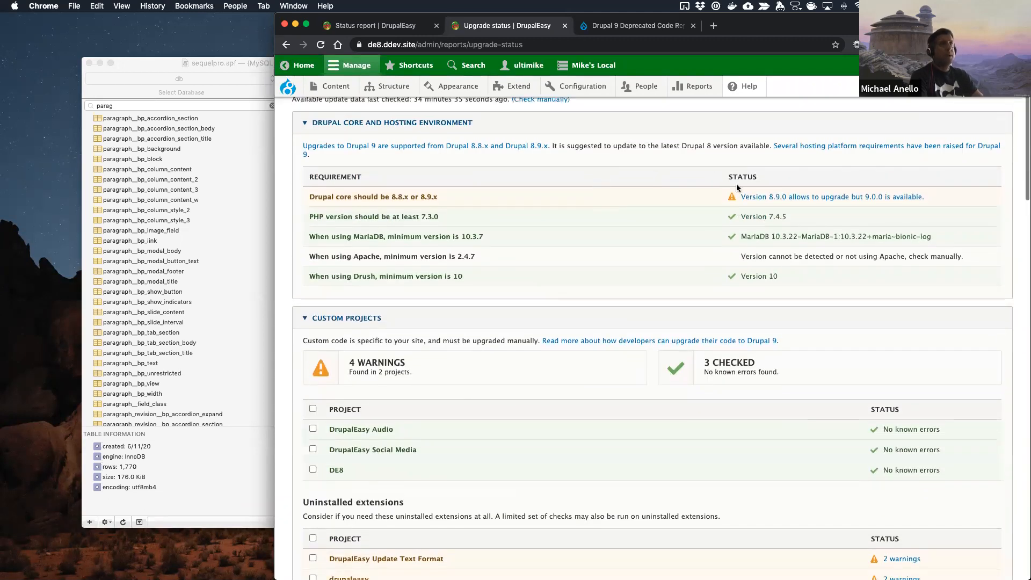
scroll(553, 226, "down", 8)
scroll(553, 228, "up", 2)
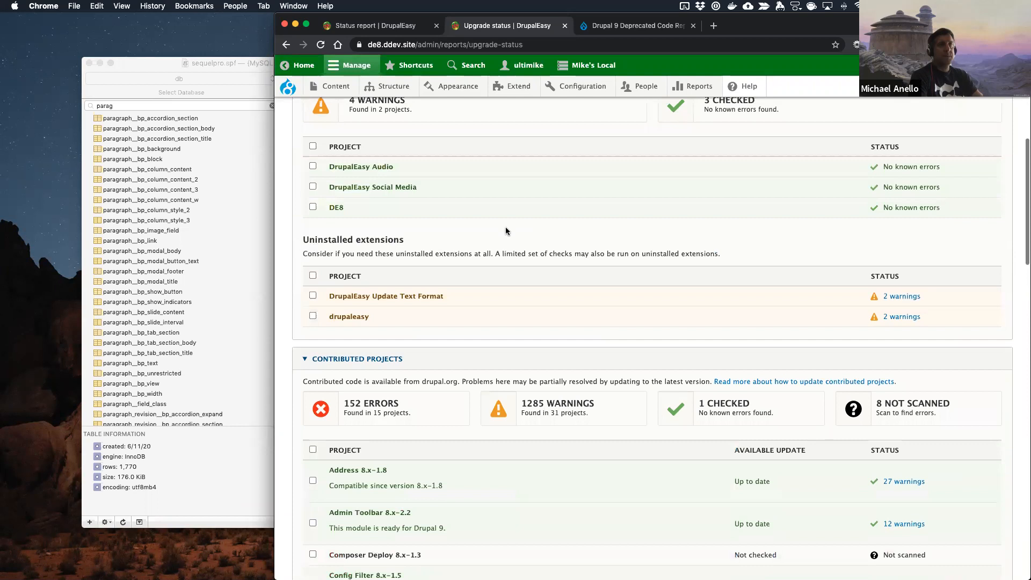
scroll(572, 284, "down", 5)
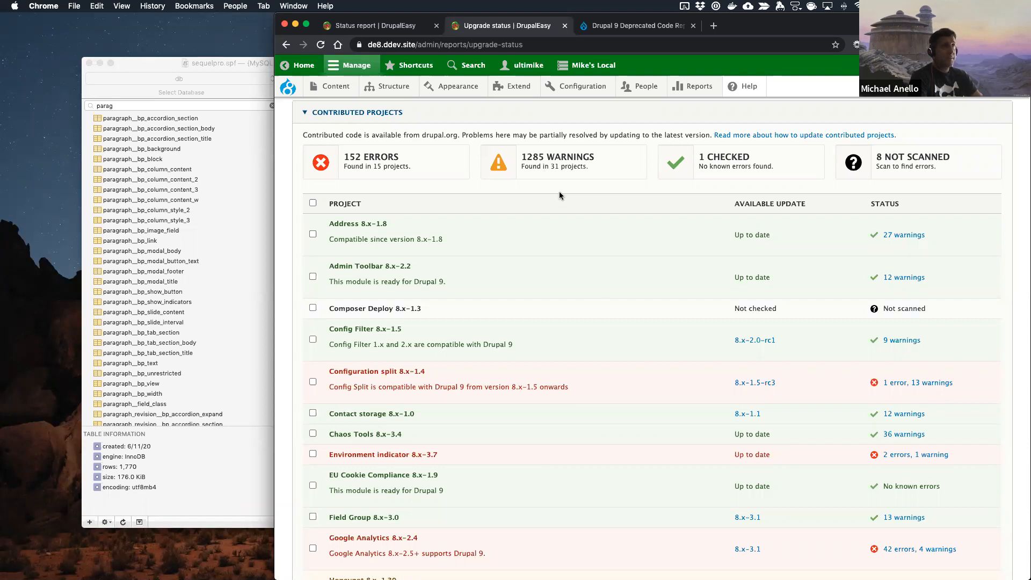
Step: Hide the Sequel Pro window and switch to PhpStorm
left_click(154, 68)
key("super+h")
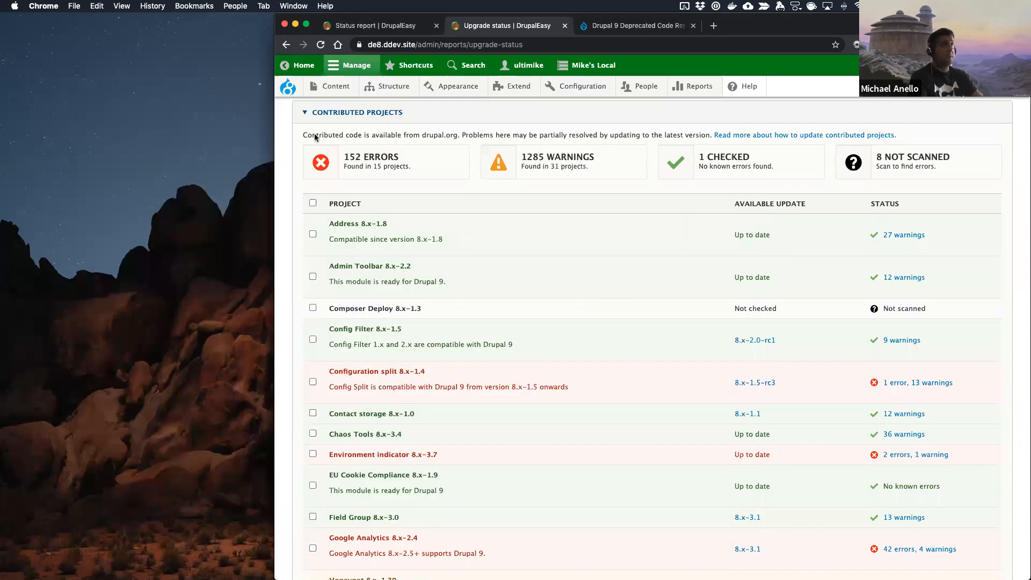
key("ctrl+Right")
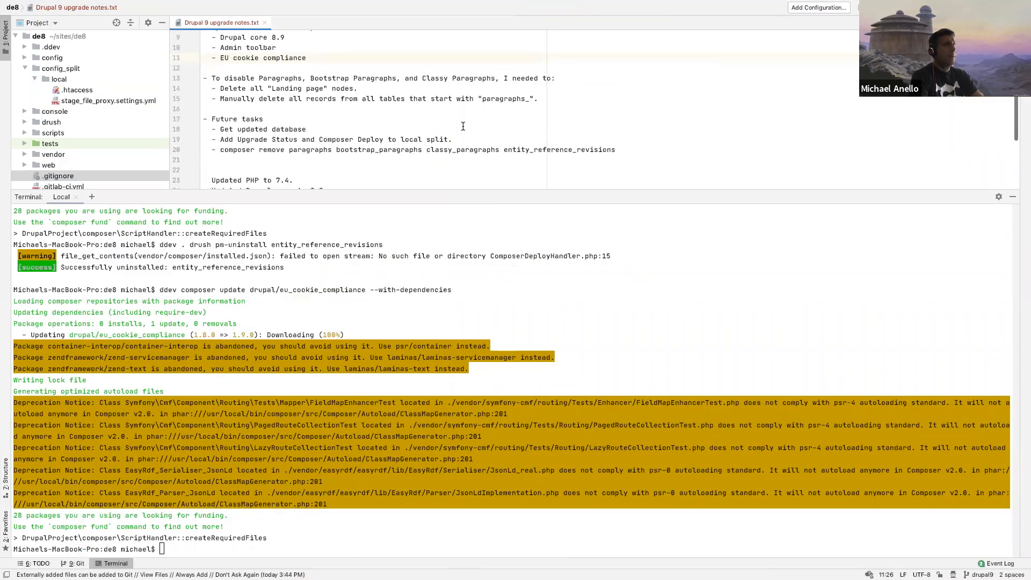
Step: Review the end of the upgrade notes and run git status in the terminal
scroll(463, 126, "down", 5)
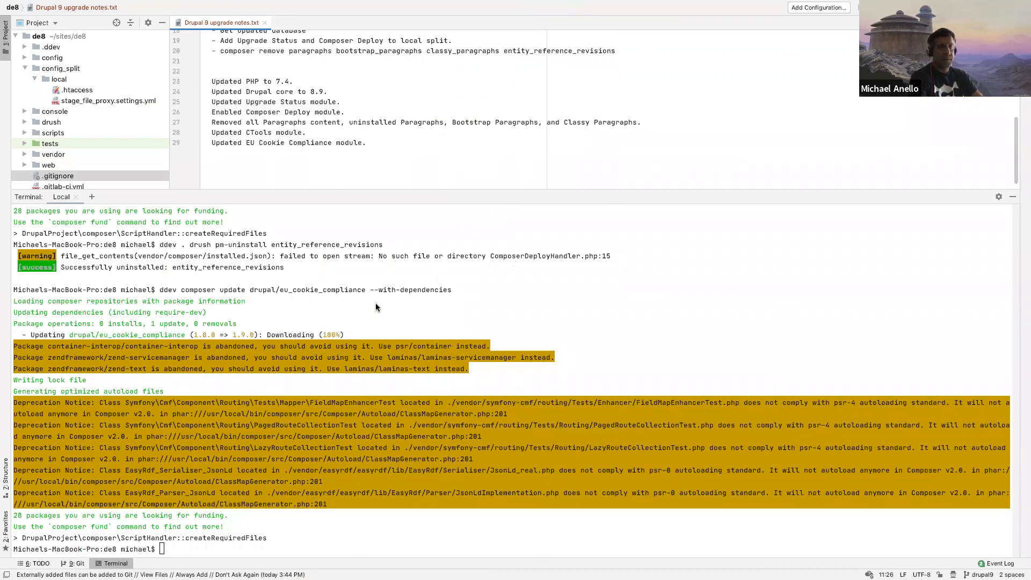
left_click(391, 304)
type("git status")
key("Return")
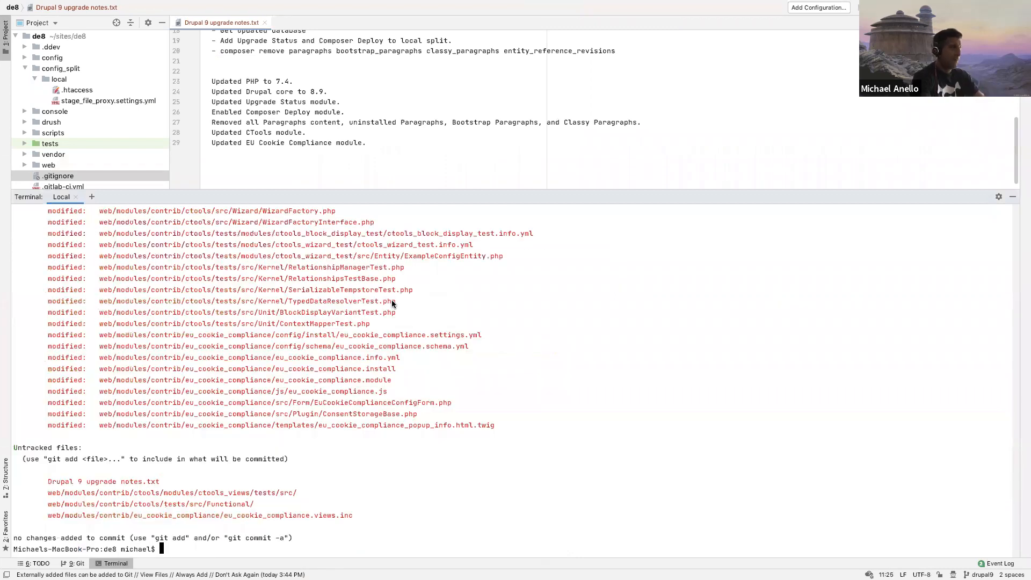
Step: Stage the web/modules/contrib/eu_cookie_compliance/ directory in Git
type("git add web/modules/contrib/eu_")
key("Tab")
key("Return")
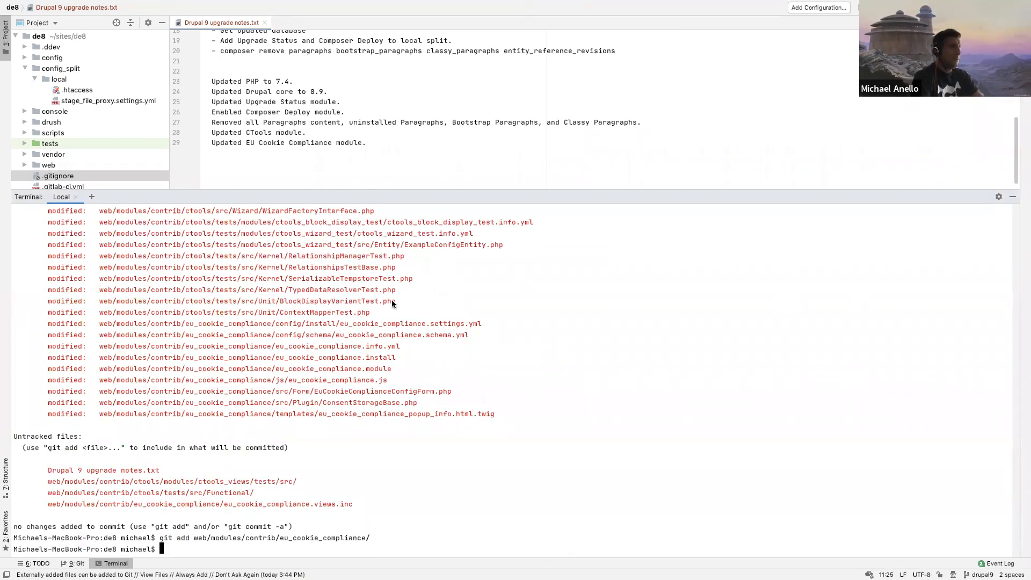
Step: Stage the web/modules/contrib/ctools/ directory in Git and list the repository status
key("Up")
key("BackSpace")
key("BackSpace")
key("BackSpace")
key("BackSpace")
key("BackSpace")
key("BackSpace")
key("BackSpace")
key("BackSpace")
key("BackSpace")
key("BackSpace")
key("BackSpace")
key("BackSpace")
key("BackSpace")
key("BackSpace")
key("BackSpace")
key("BackSpace")
key("BackSpace")
key("BackSpace")
key("BackSpace")
key("BackSpace")
key("BackSpace")
type("cto")
key("Tab")
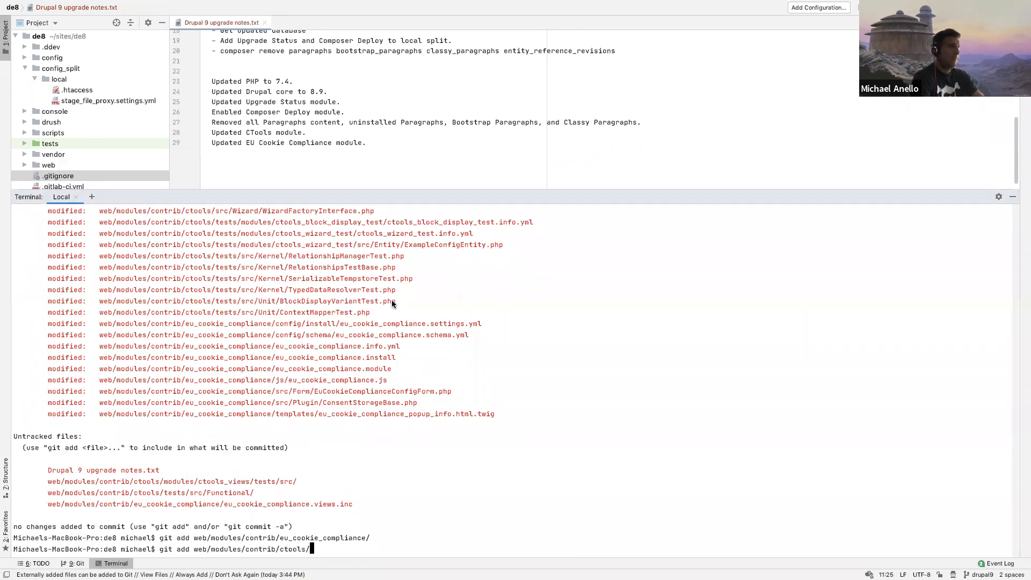
key("Return")
type("git sattus")
key("Return")
type("git status")
key("Return")
Step: Stage composer.lock and the vendor/ directory in Git, and recheck the repository status
type("git add composer.")
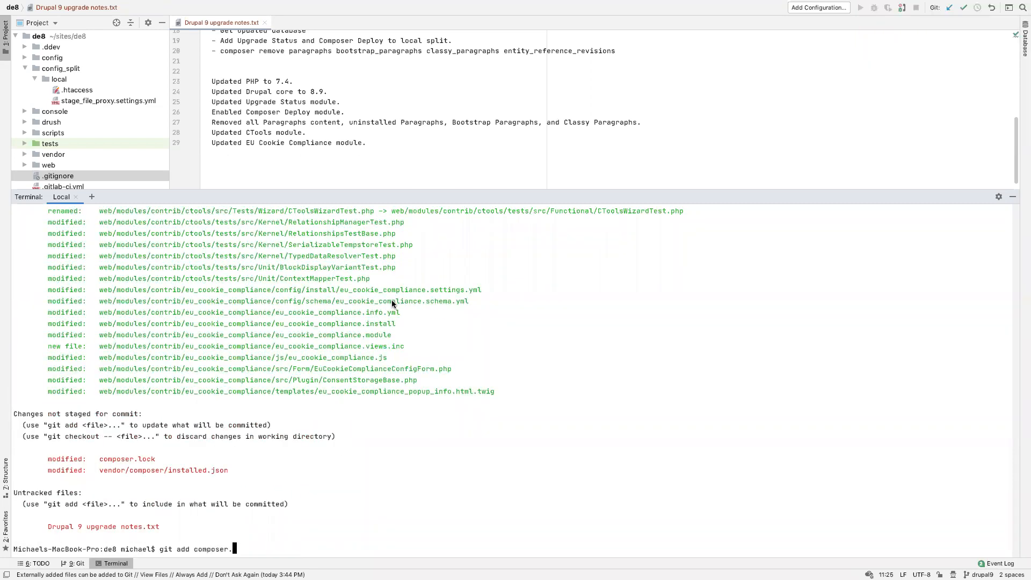
type("lock vendor/")
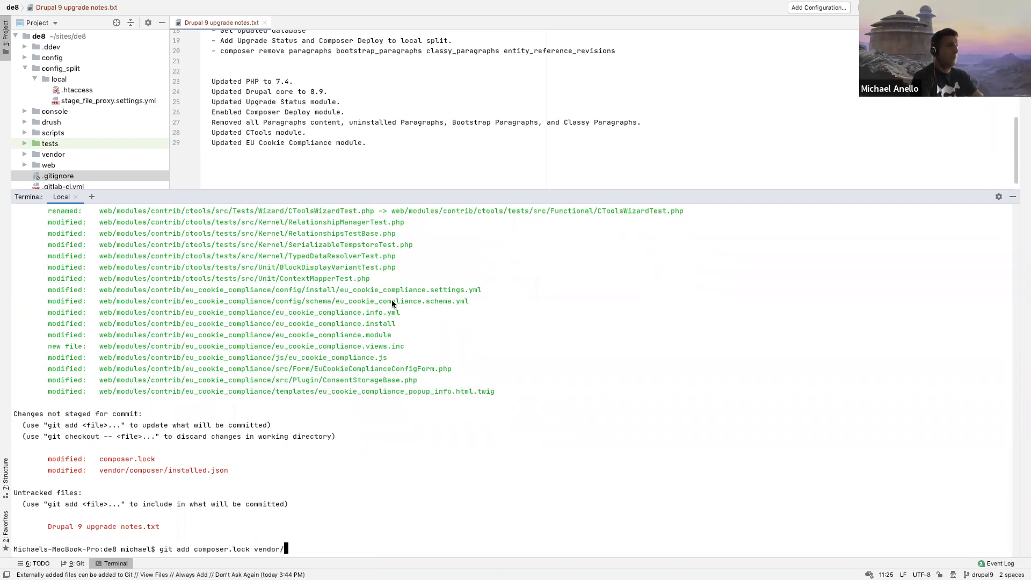
key("Return")
type("git status")
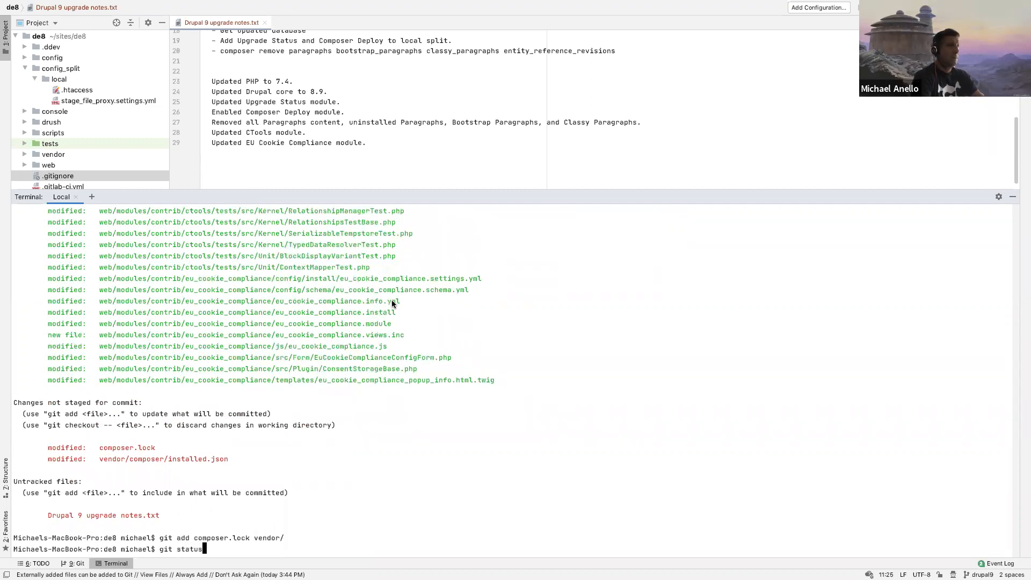
key("Return")
Step: Commit the staged changes with the message "Updated Ctools and EU cookie compliance modules."
type("git commi")
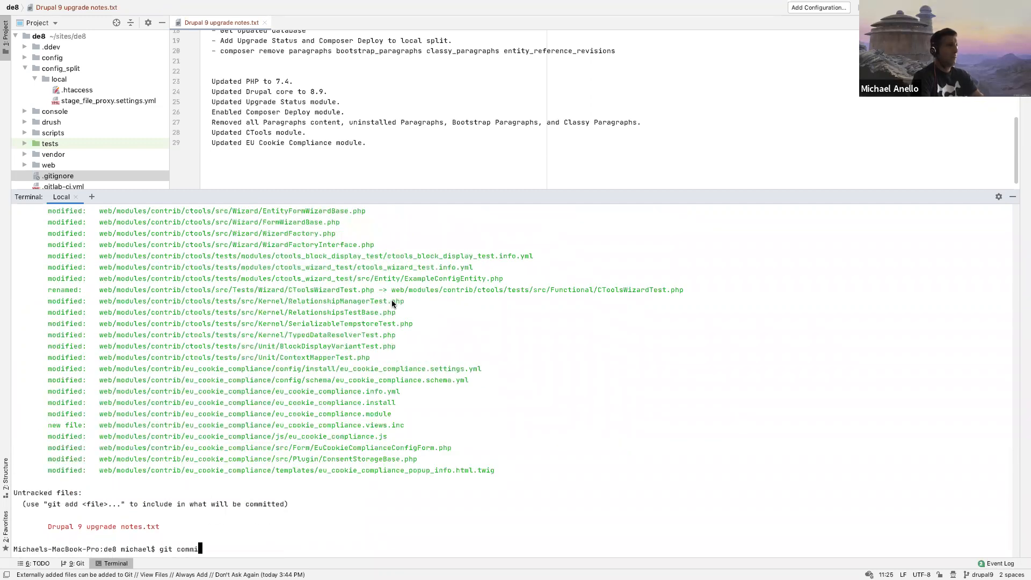
type("t -m 'Updated CTools and EU ")
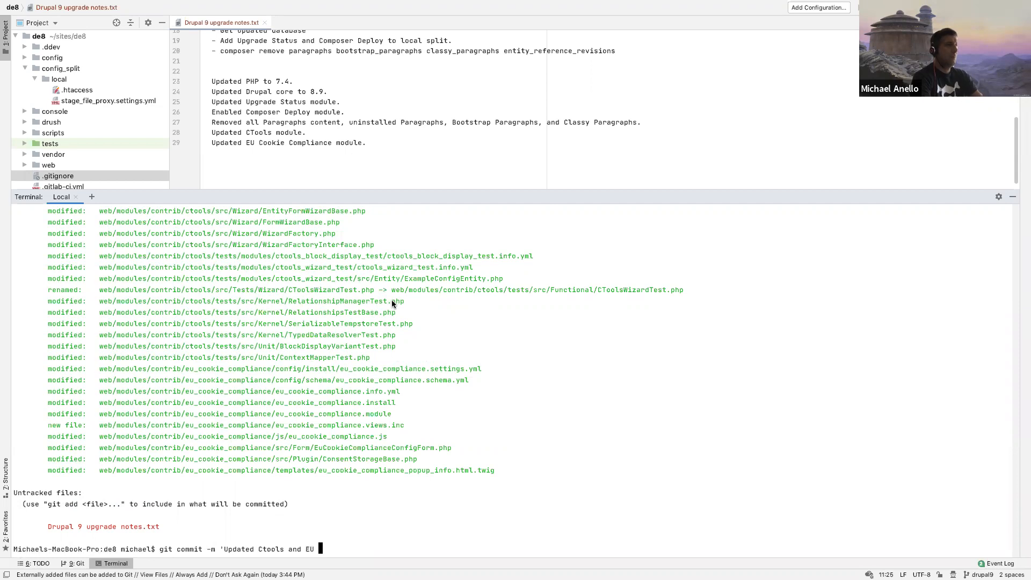
type("cookie compliance modules.'")
key("Return")
Step: Check the Git status and push the drupal9 branch to origin
type("git status")
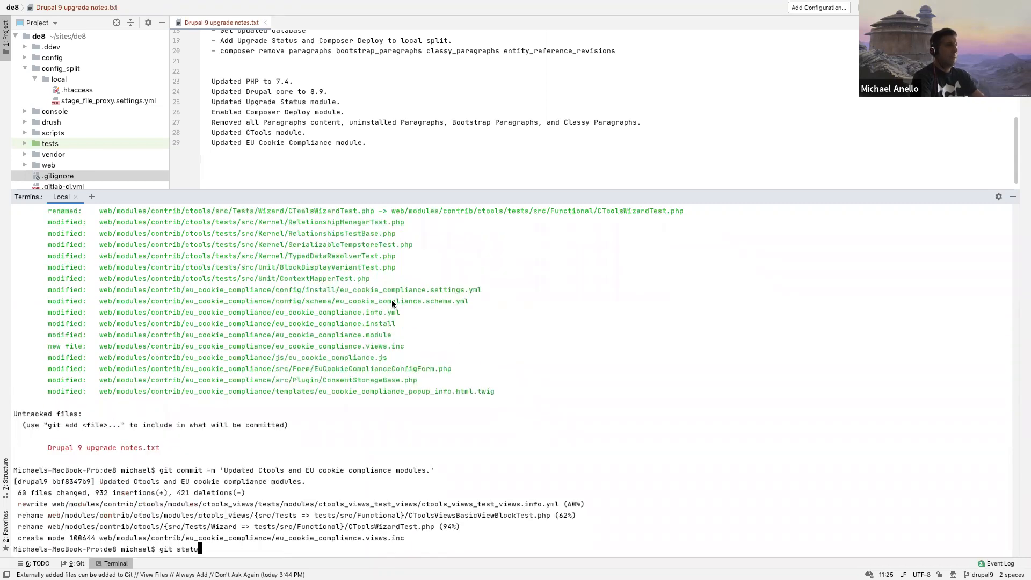
key("Return")
type("gitp ush")
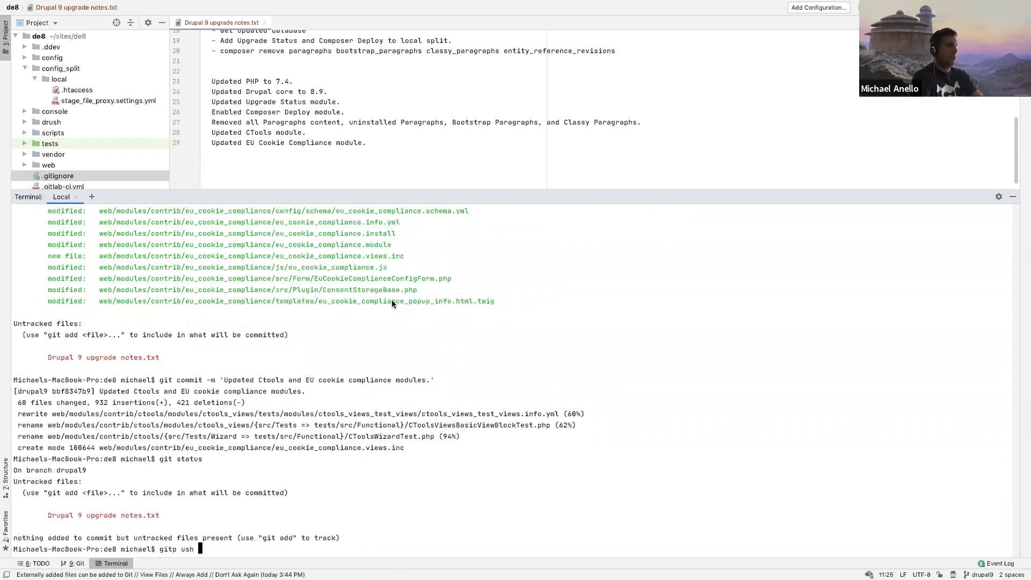
key("BackSpace")
key("BackSpace")
key("BackSpace")
key("BackSpace")
type("pus")
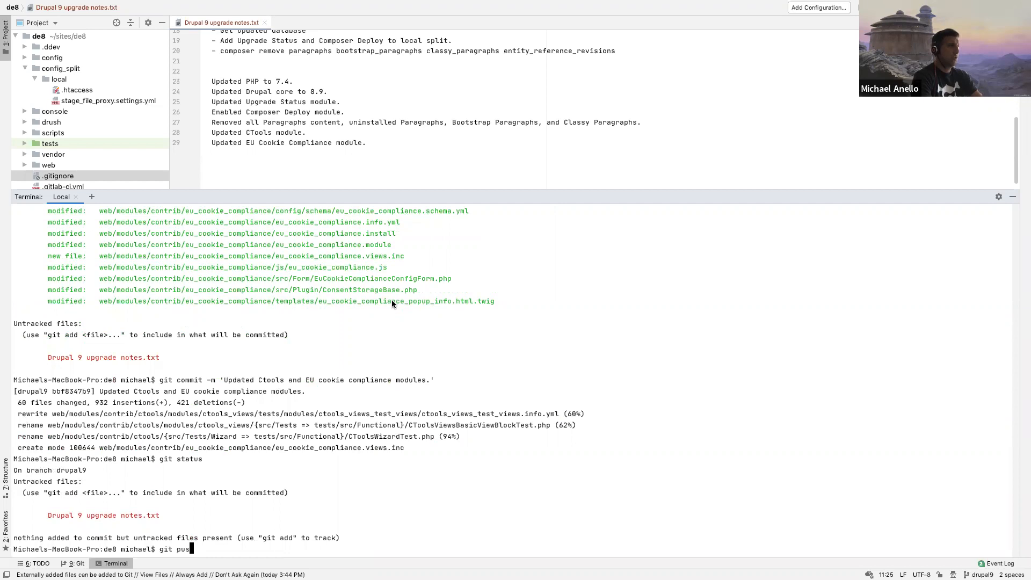
type("h origin drupal")
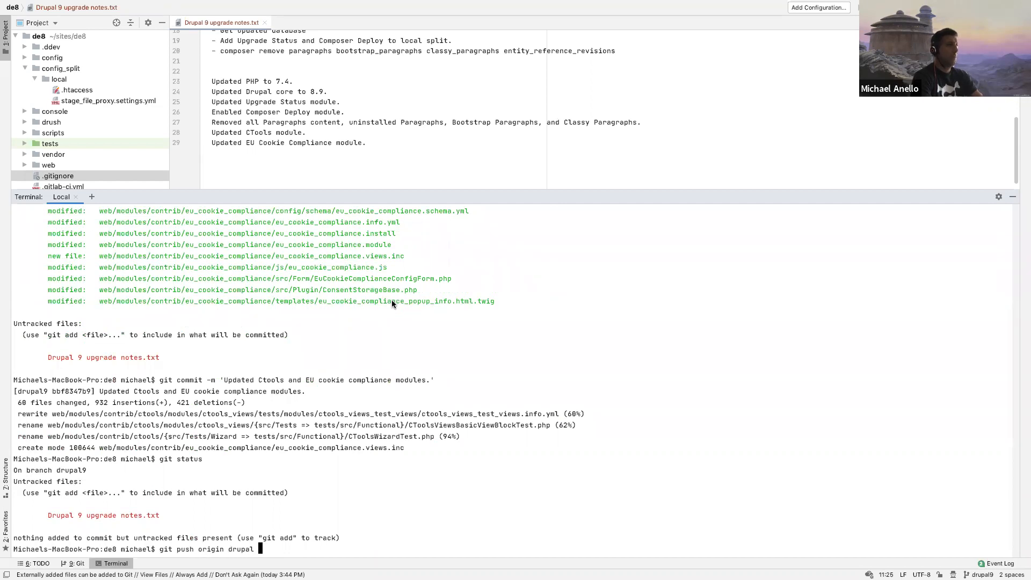
key("Return")
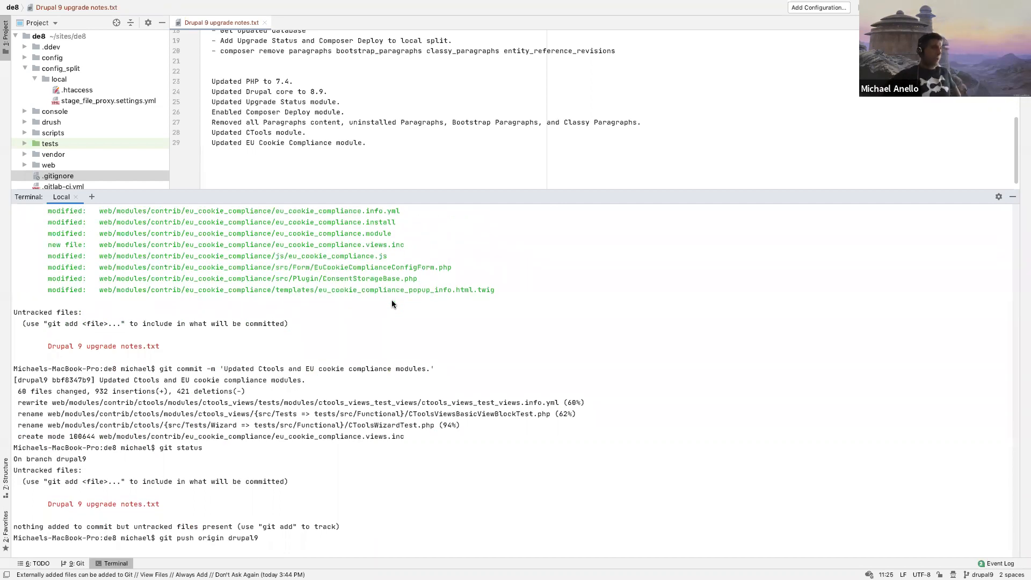